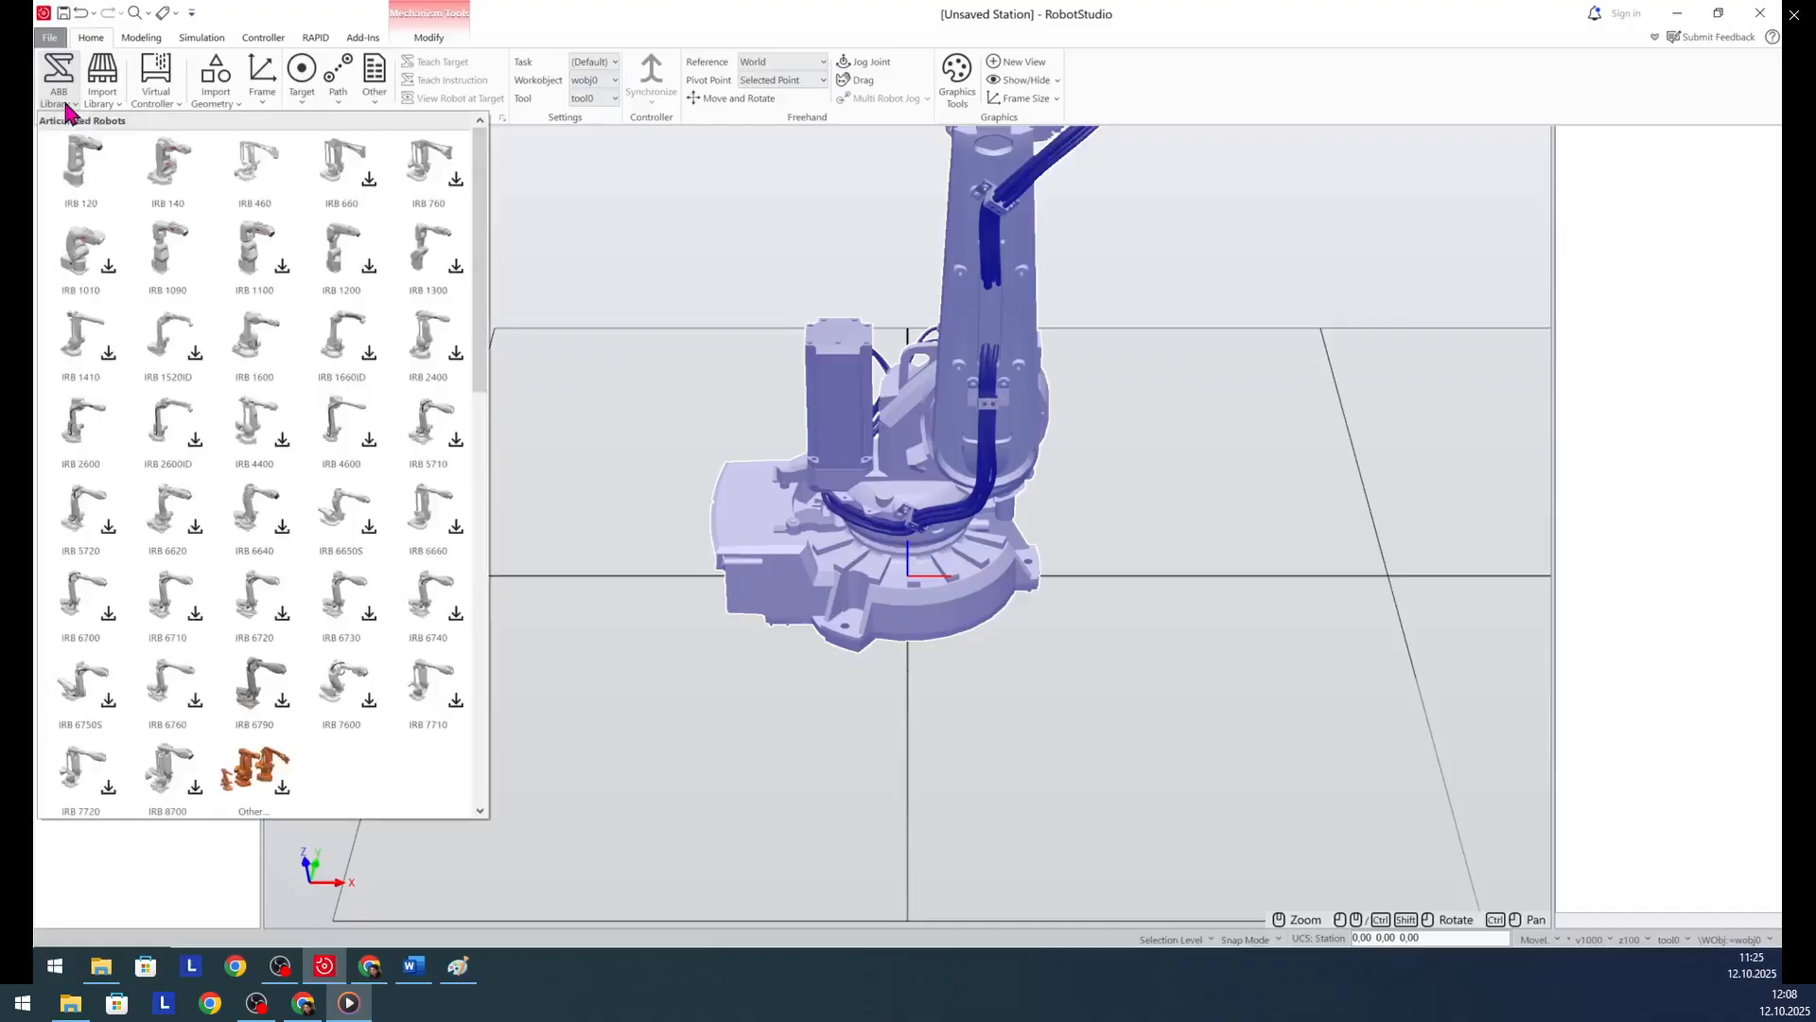
- Add the IRBP/IRP L positioner from the ABB library with 300 kg capacity and 1250 mm length
scroll(121, 640, down, 10)
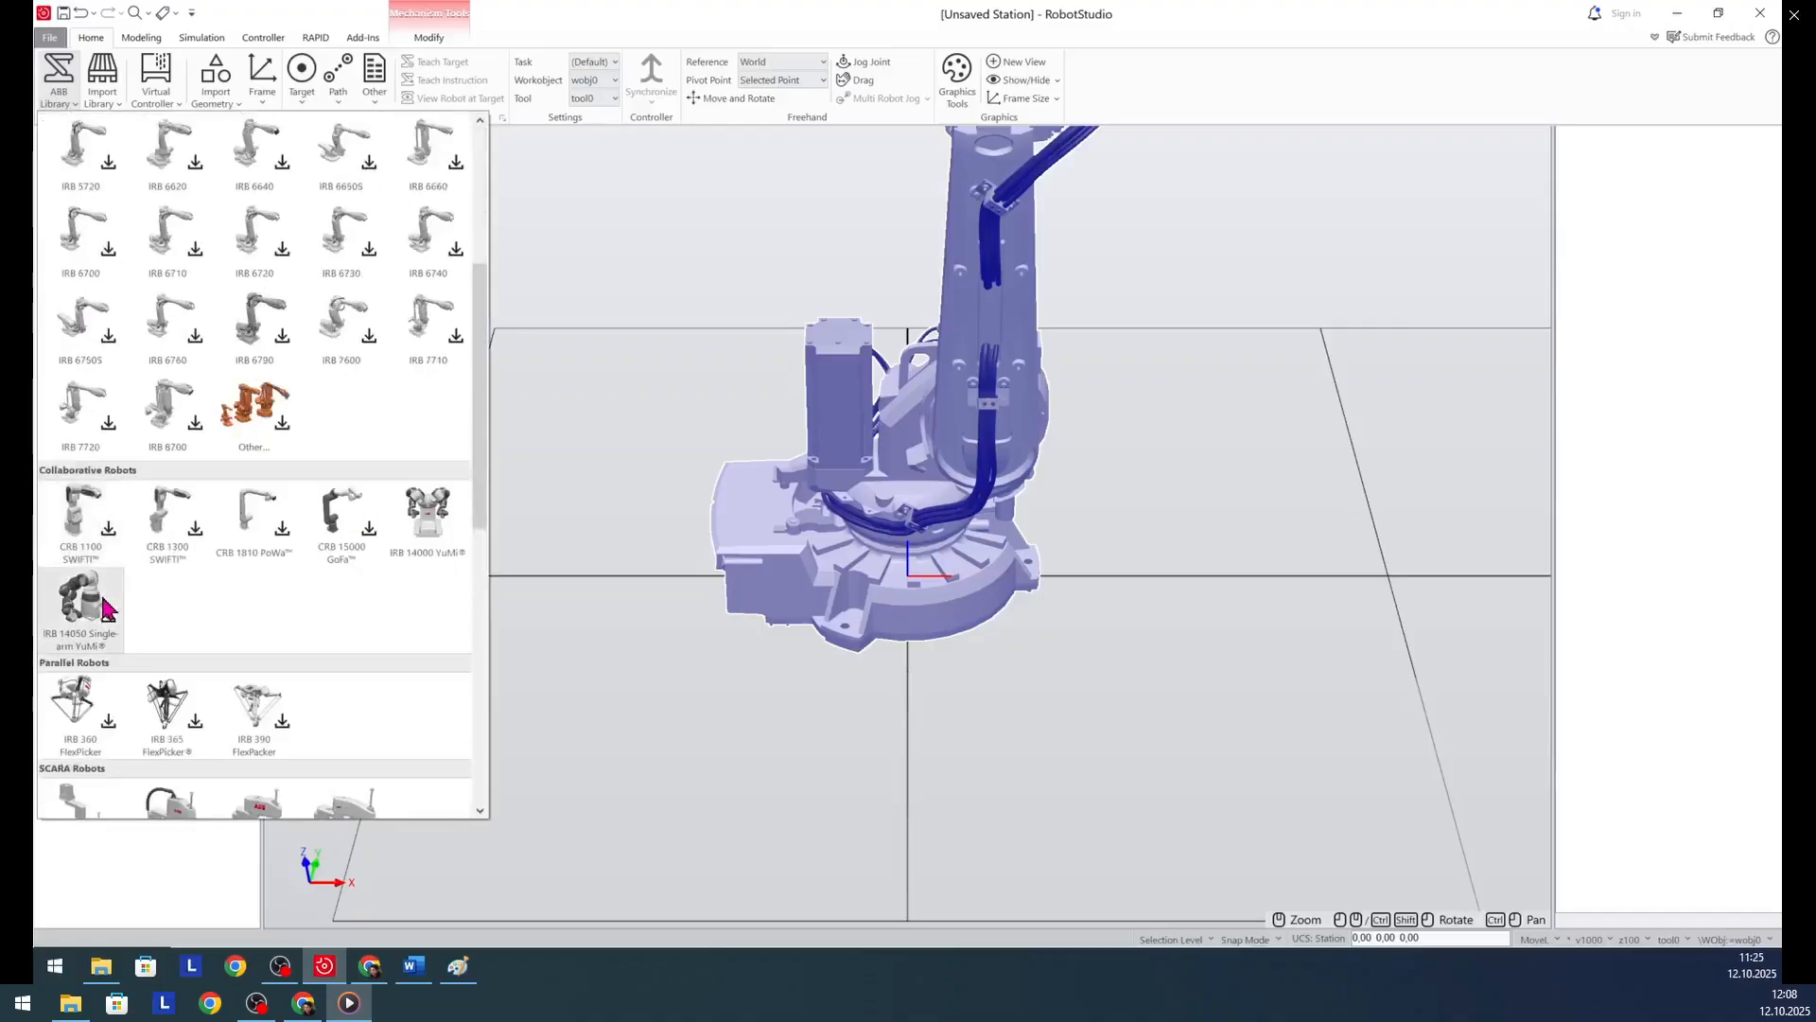
scroll(112, 596, down, 3)
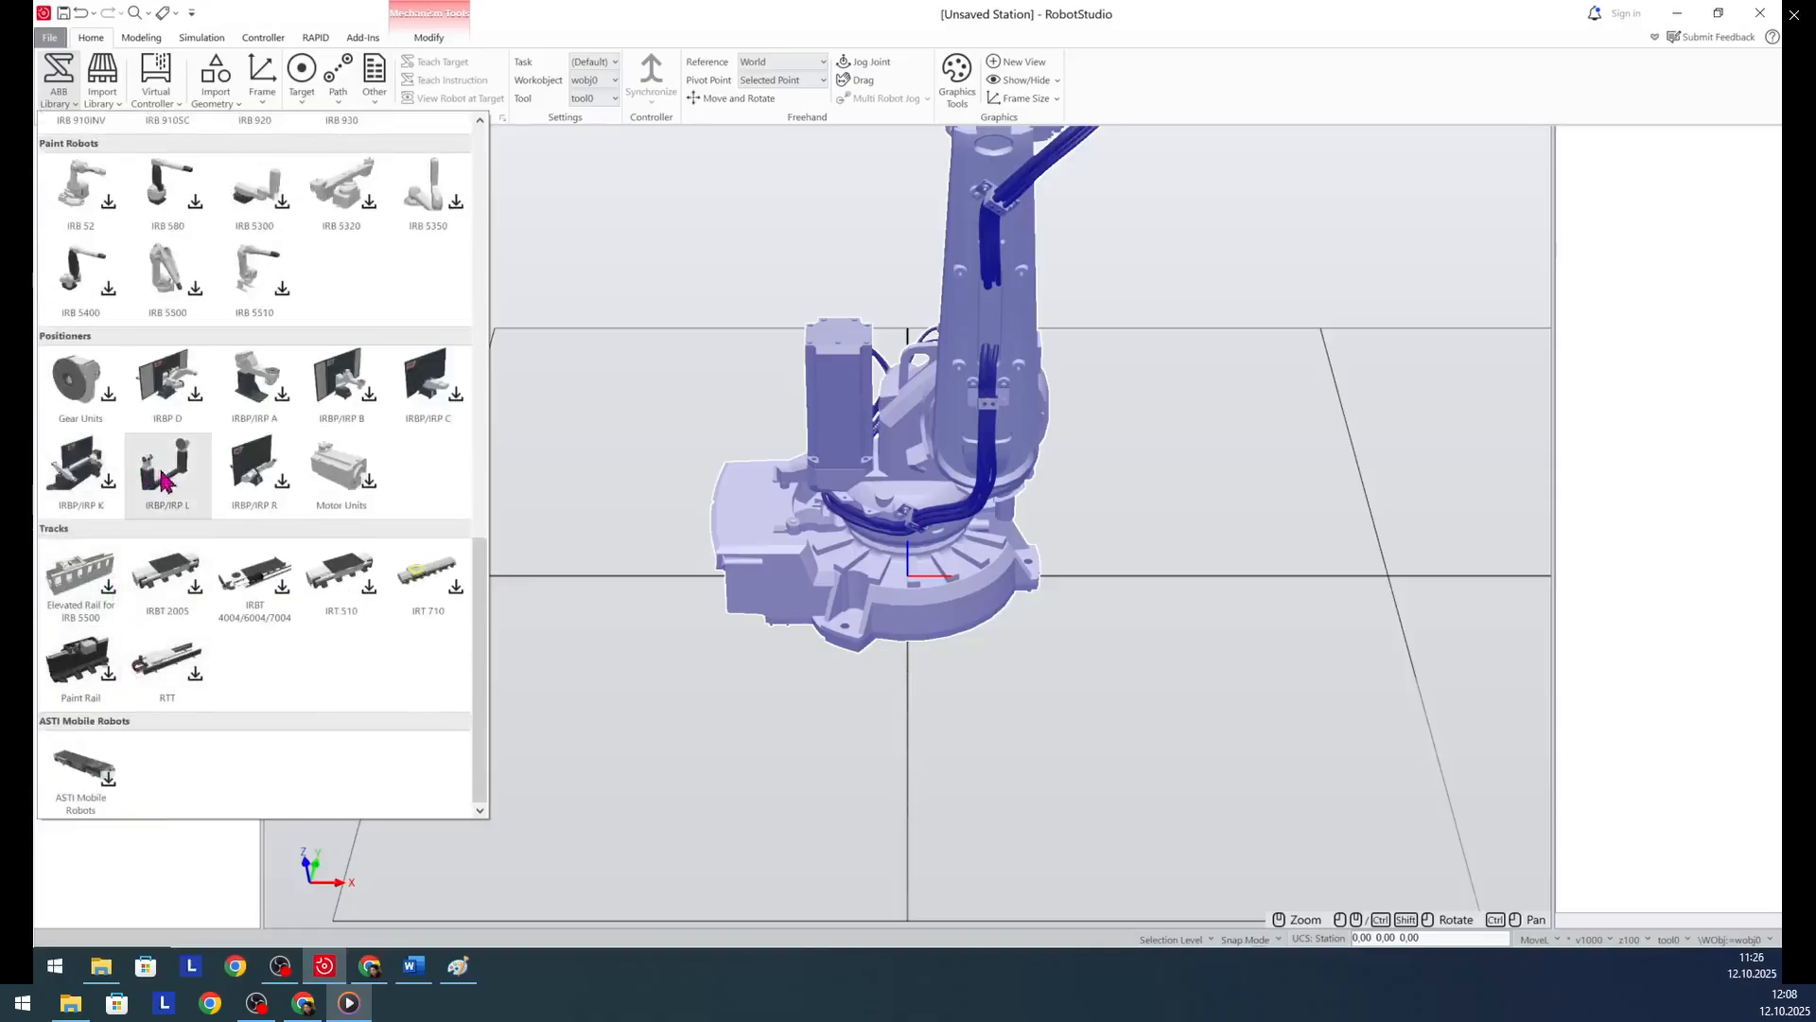
click(167, 485)
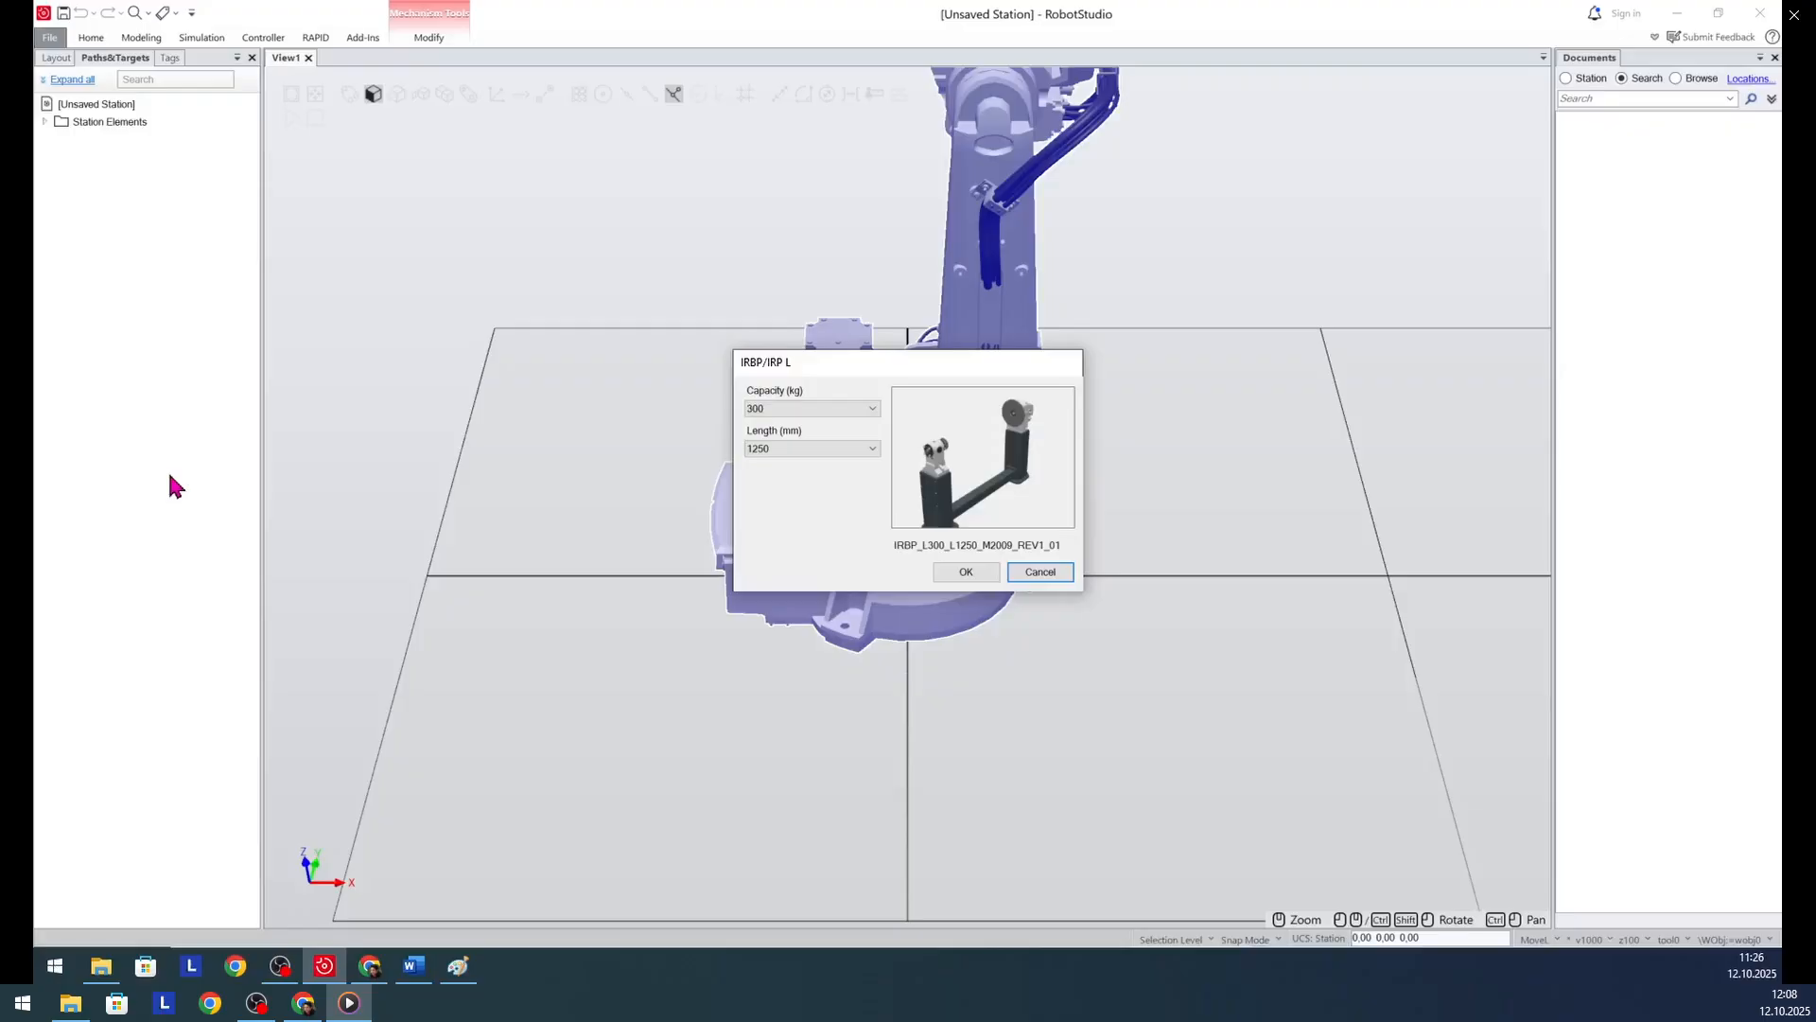
click(967, 571)
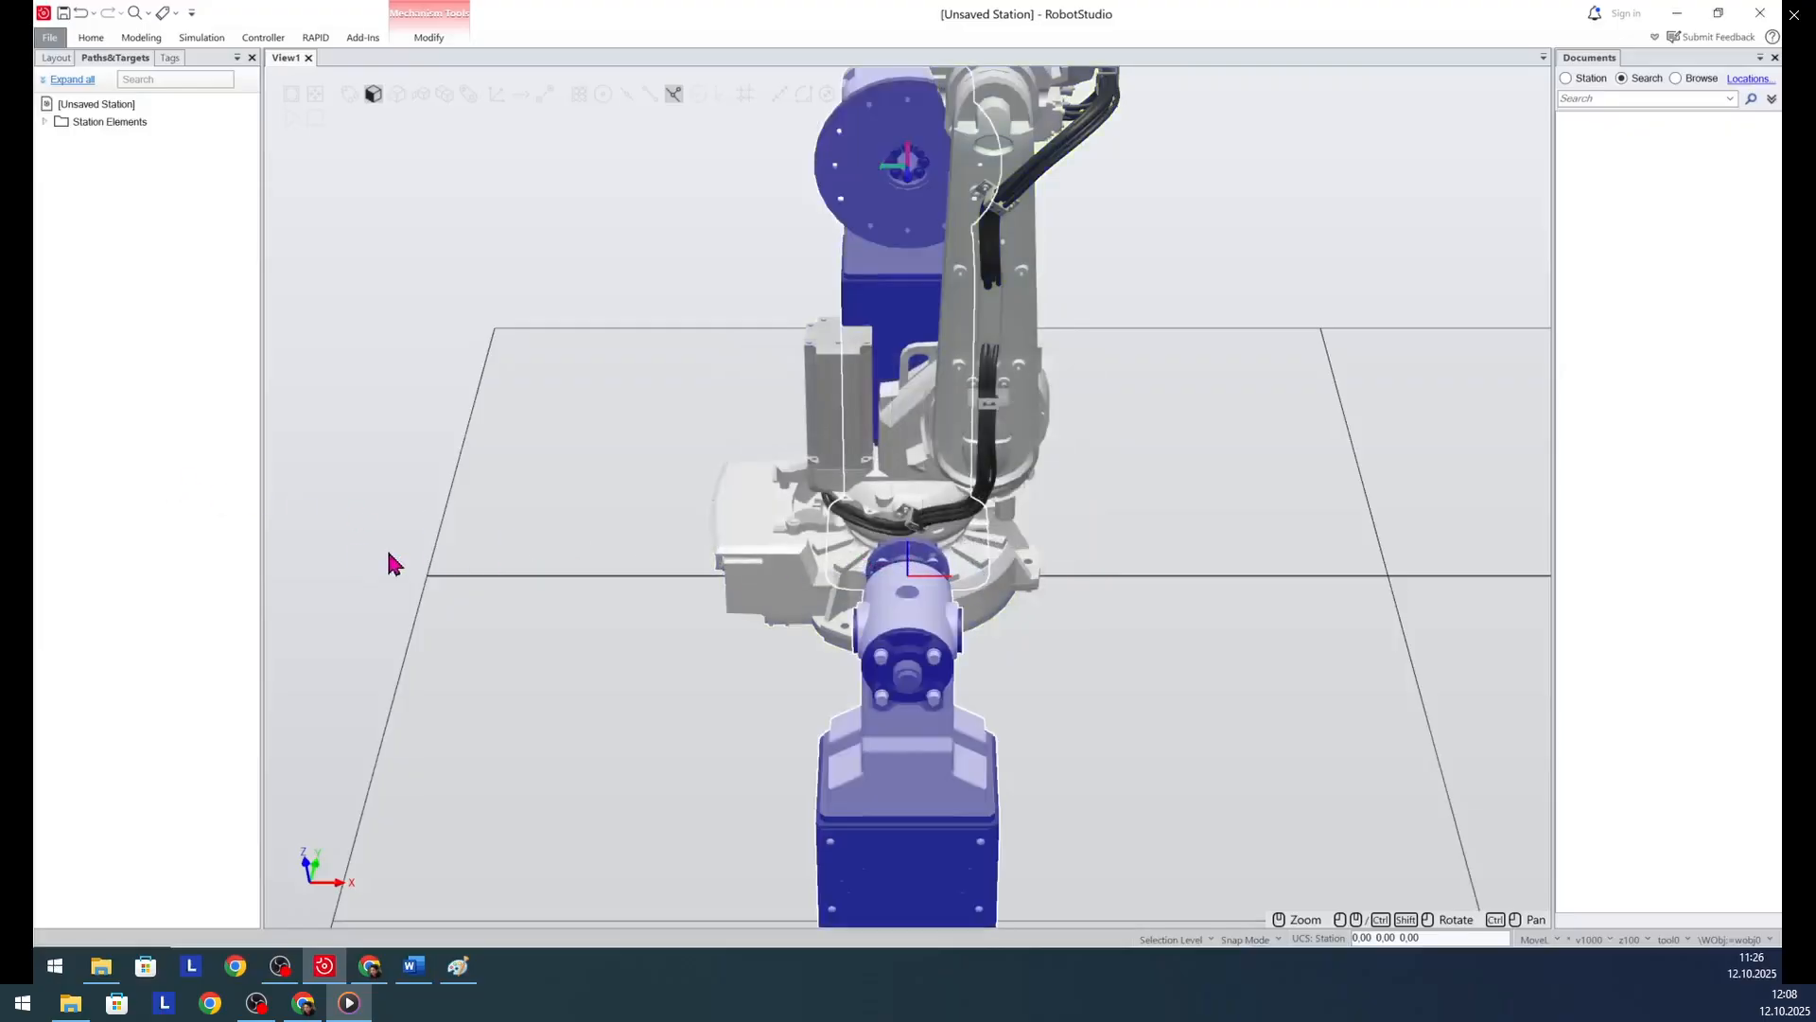
- Move the positioner about 1000 mm along X in front of the robot and shift its position along Y
click(90, 38)
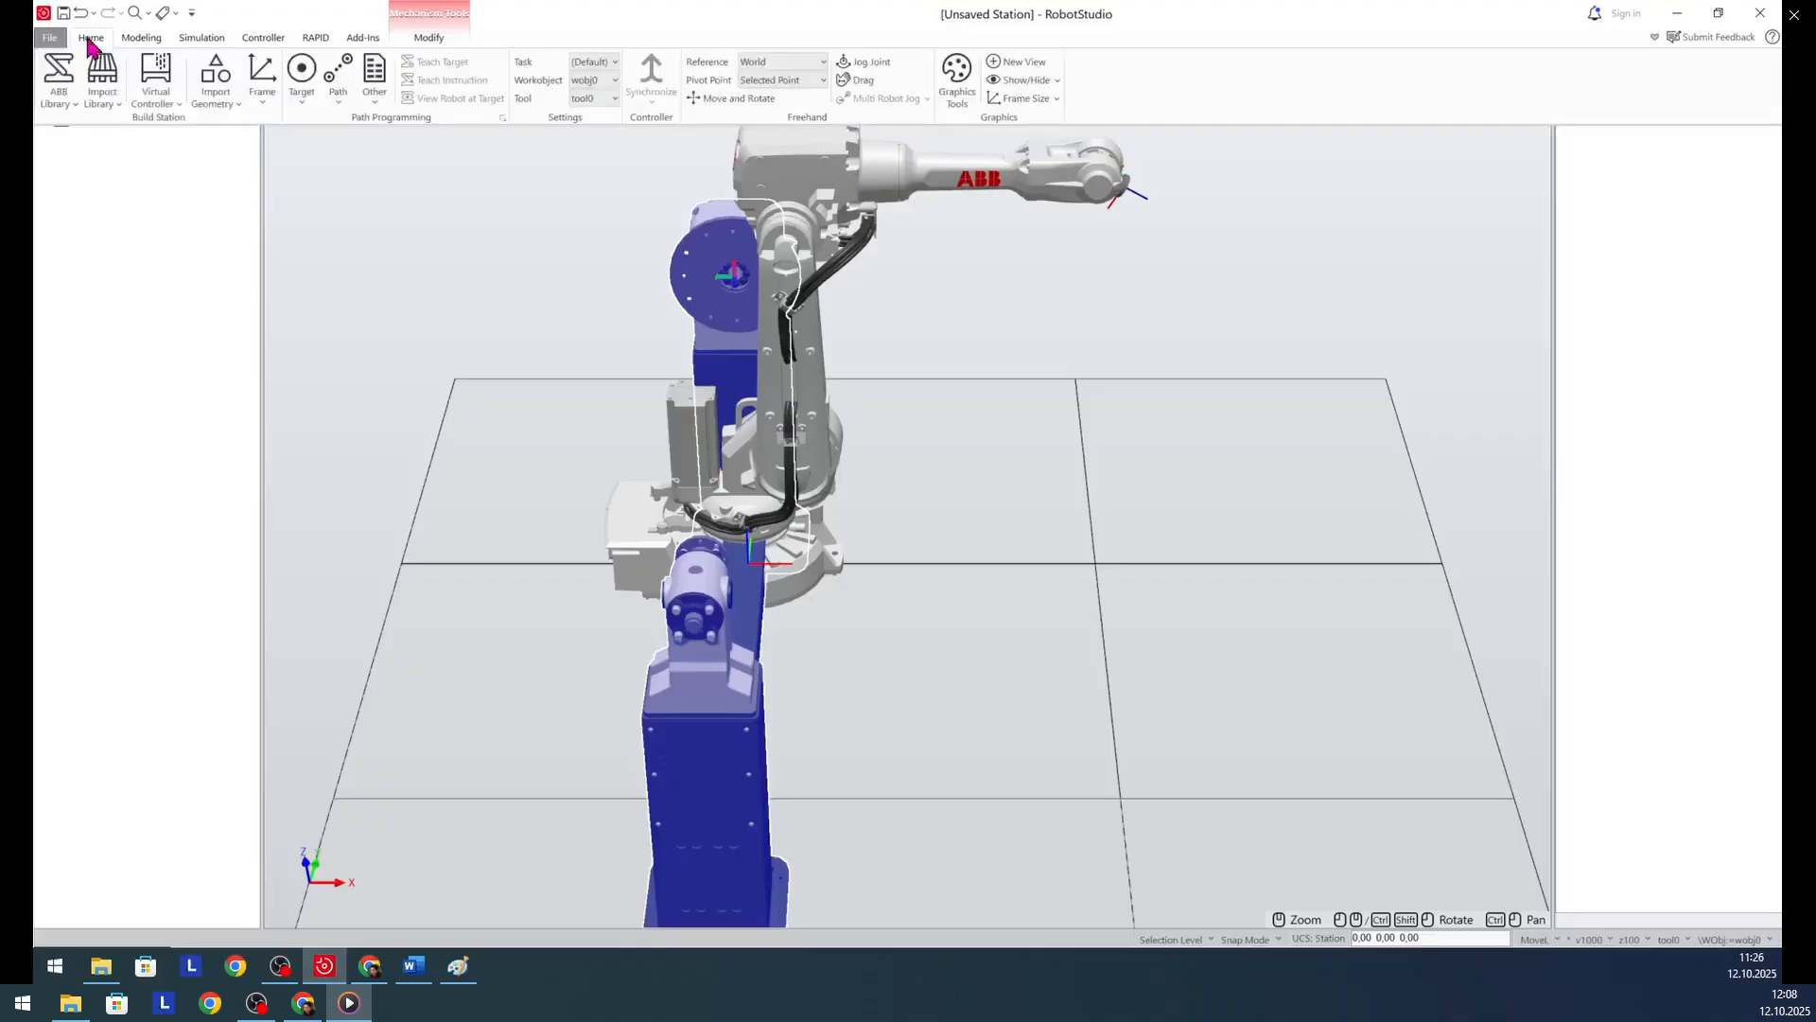
click(752, 99)
drag(871, 568, 1224, 594)
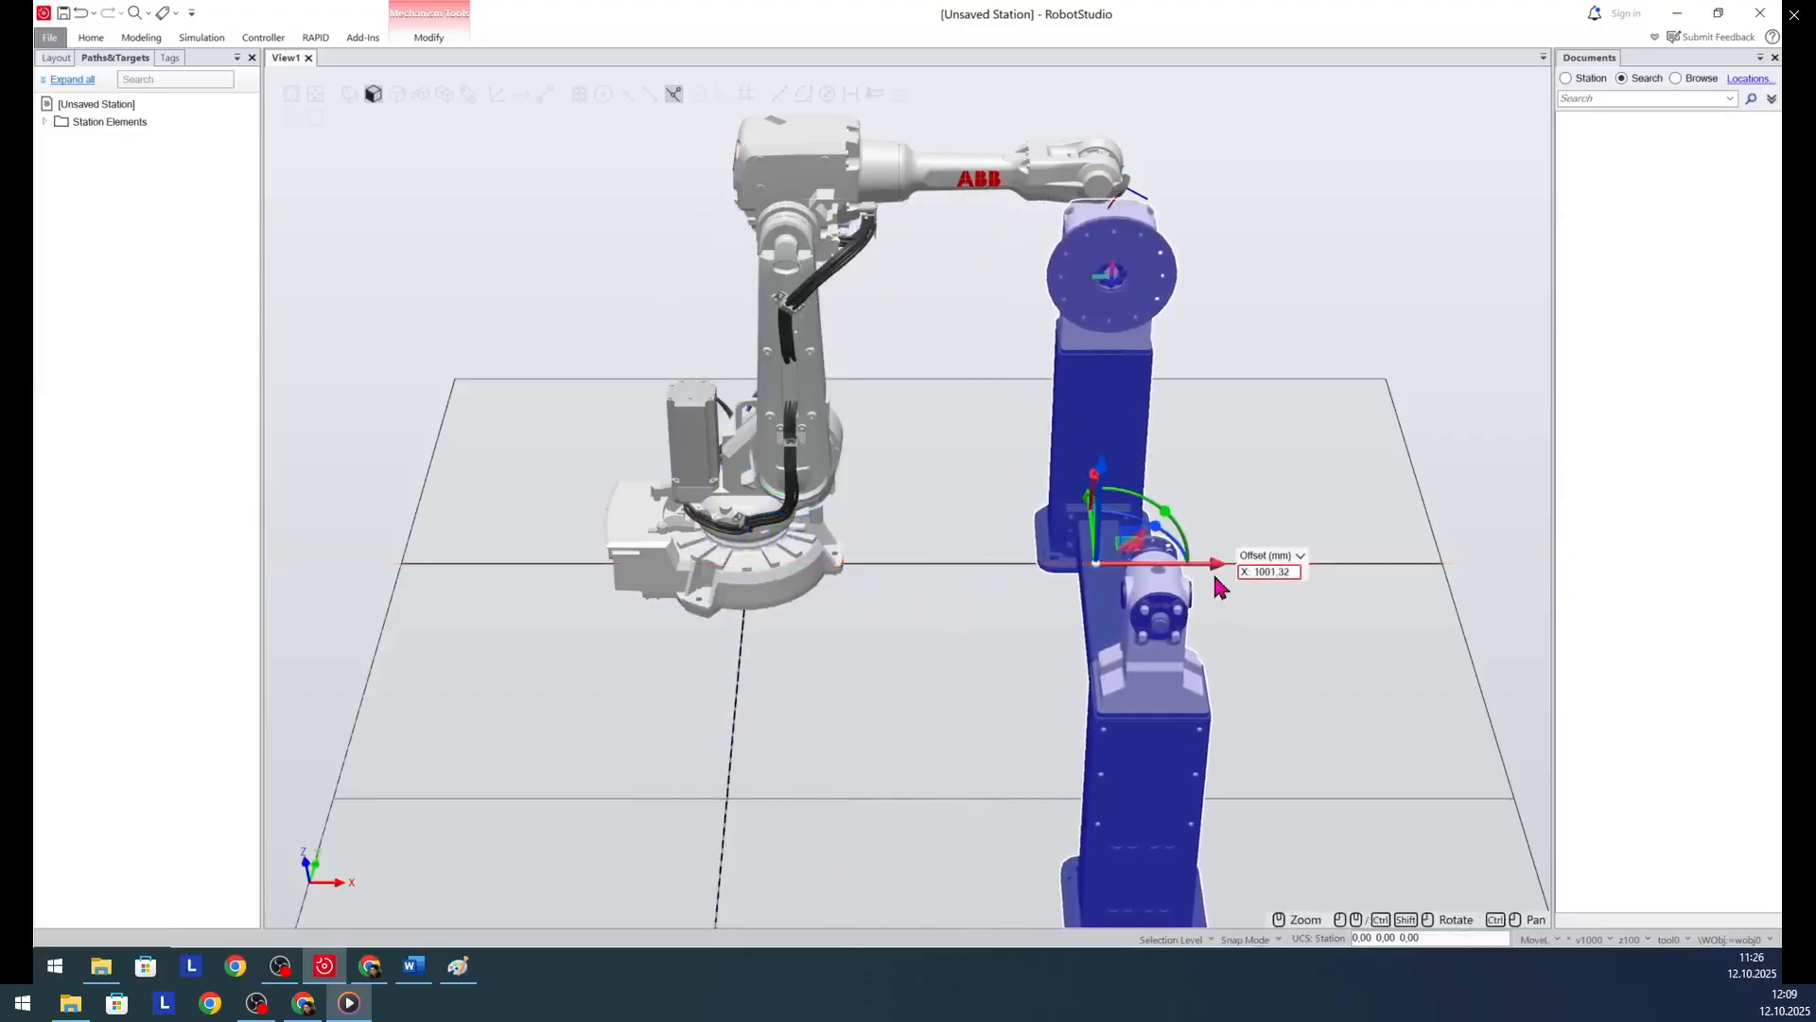
drag(1092, 515, 1097, 312)
ctrl+shift+drag(856, 837, 946, 733)
drag(1149, 613, 1182, 686)
drag(1263, 641, 1292, 639)
ctrl+shift+drag(711, 830, 800, 821)
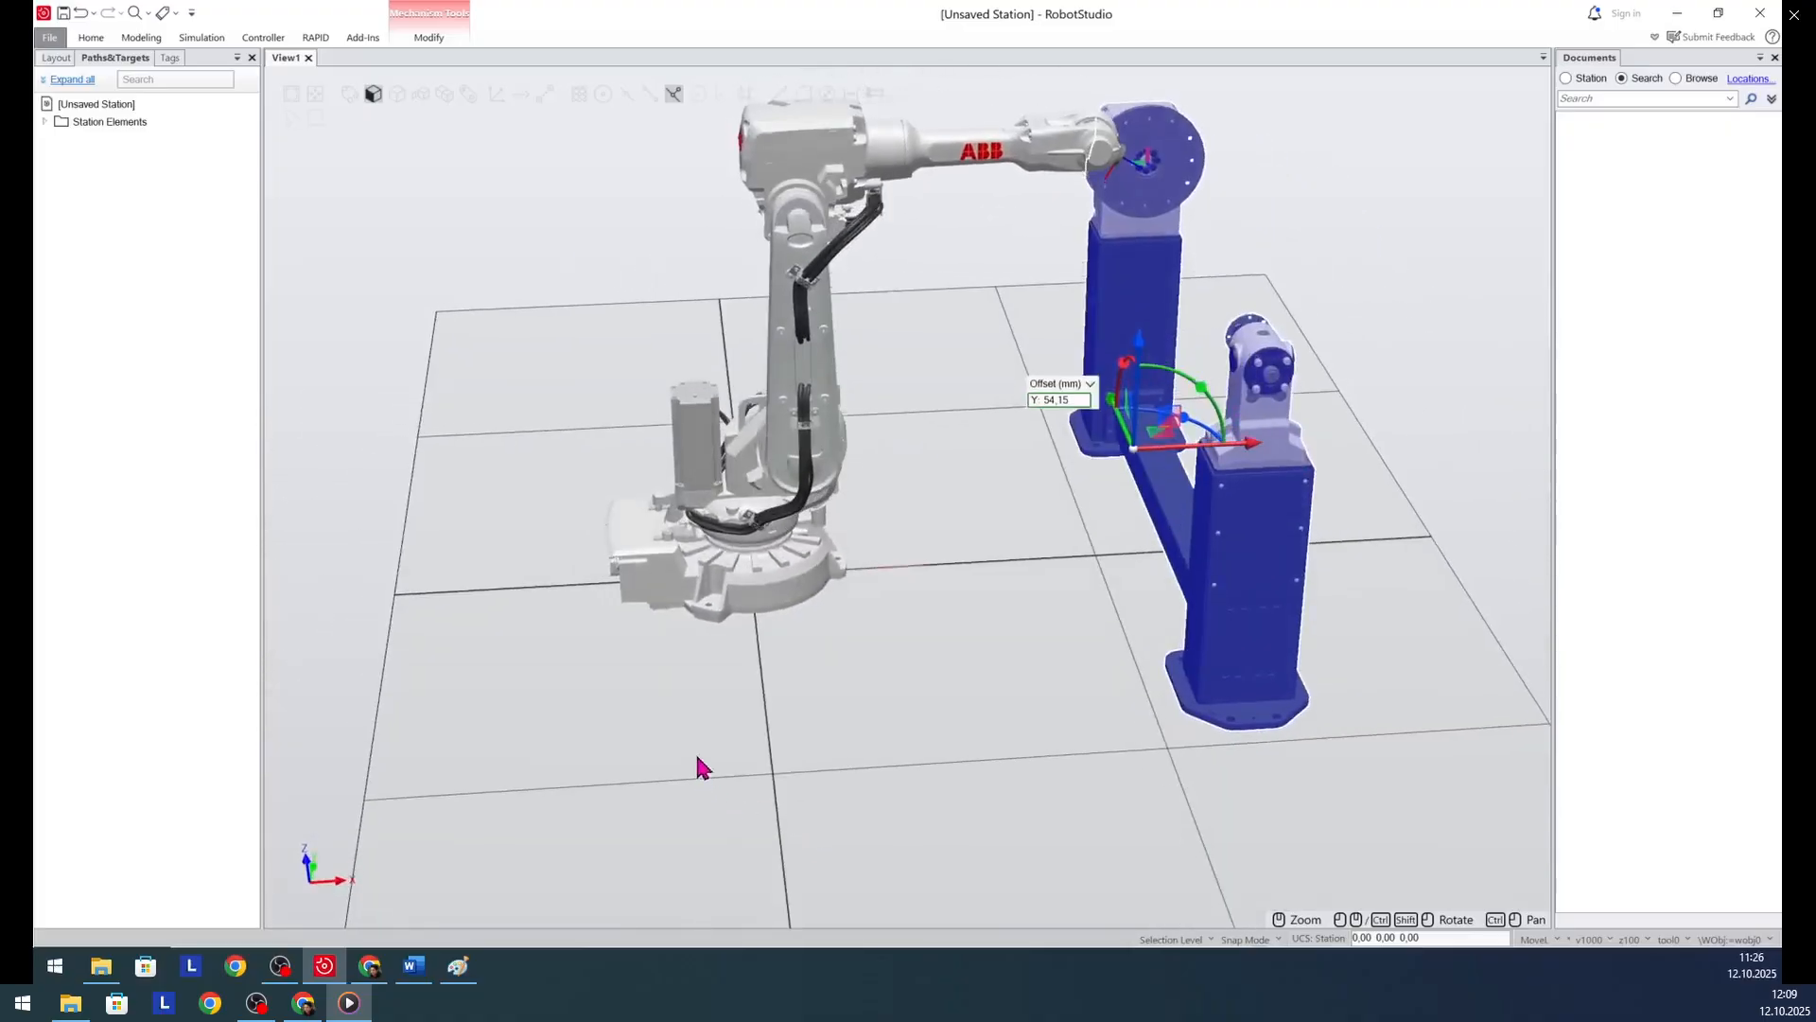
click(918, 681)
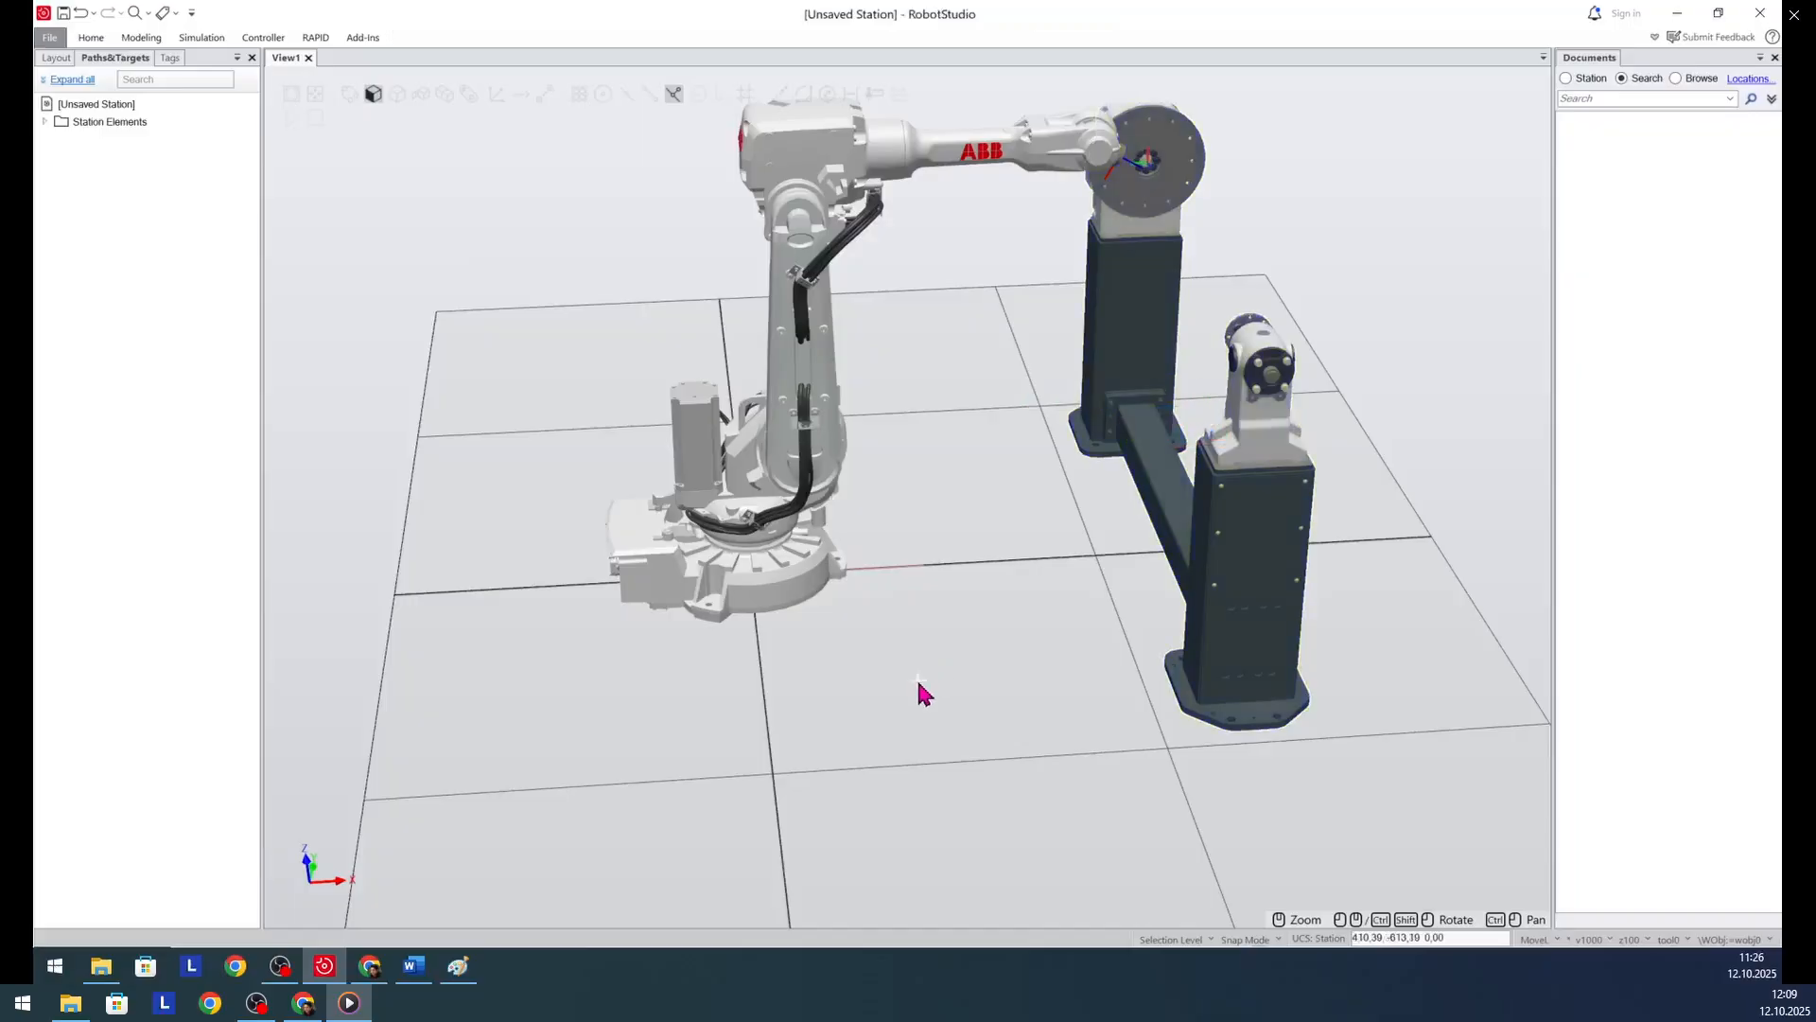
- Import the Binzel air 22 arc welding gun and attach it to the IRB2600 robot, updating the gun's position
click(90, 37)
click(58, 90)
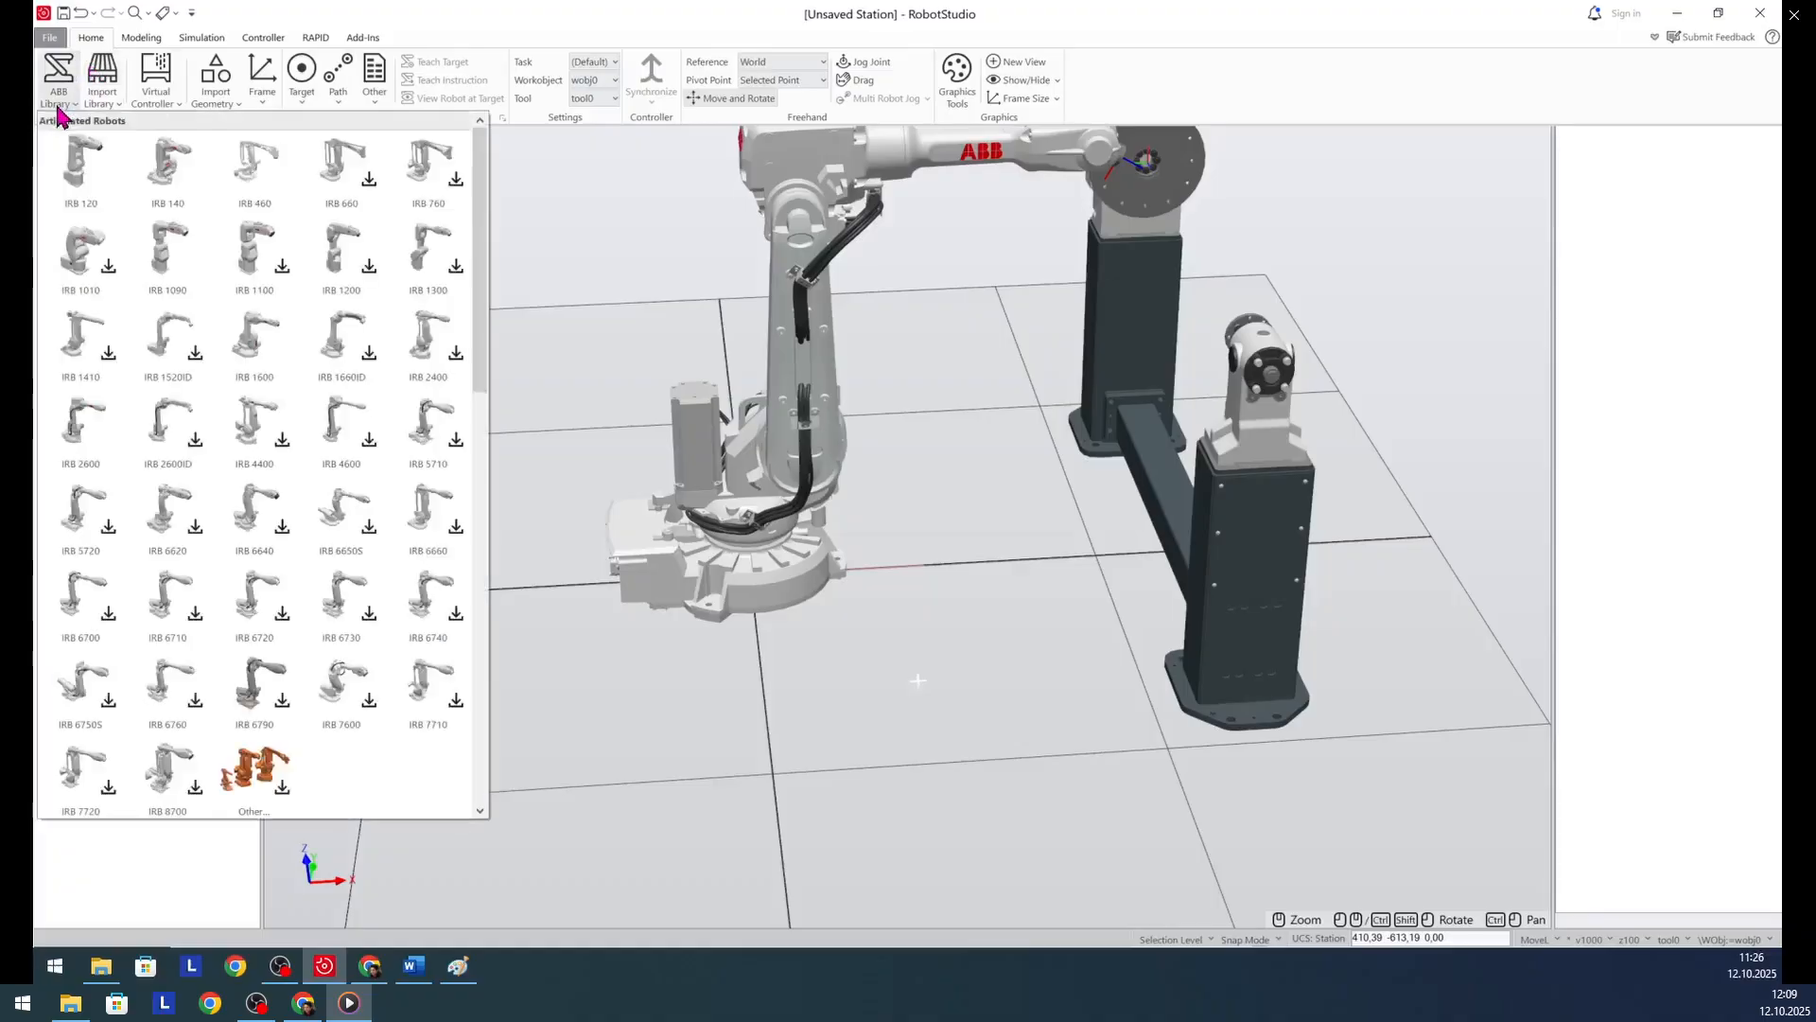
click(103, 94)
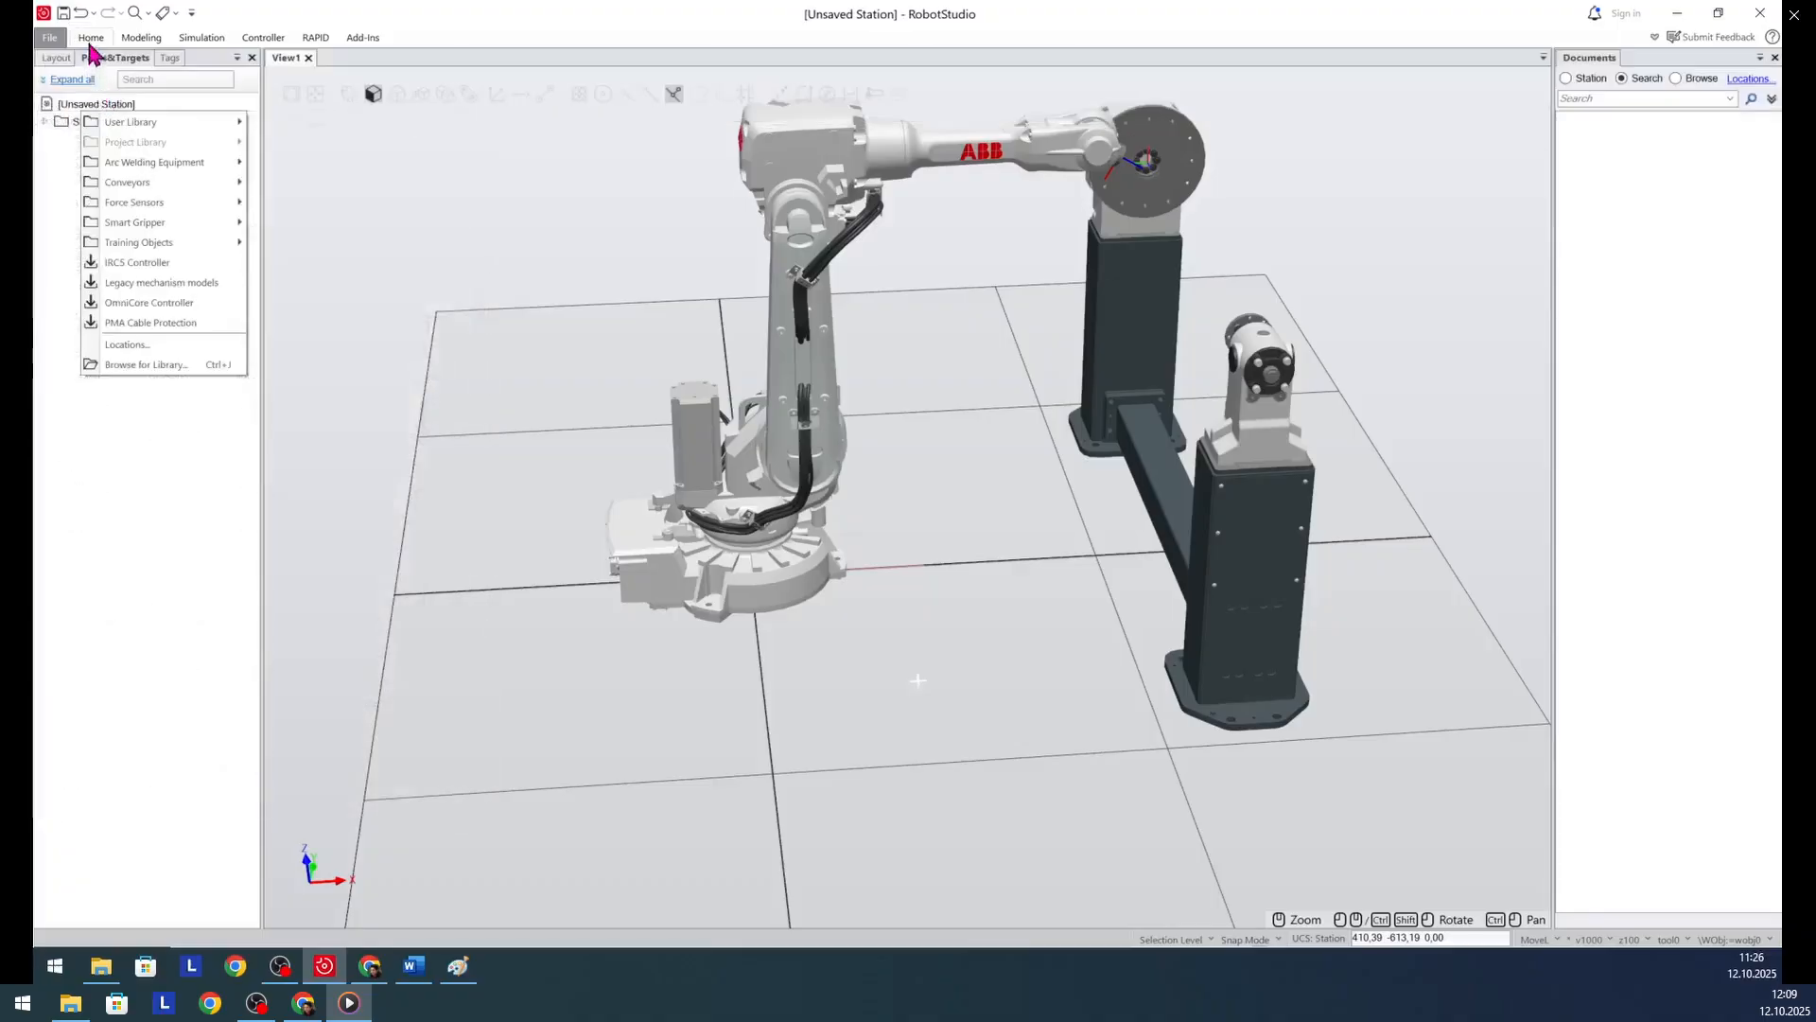
click(90, 39)
click(102, 93)
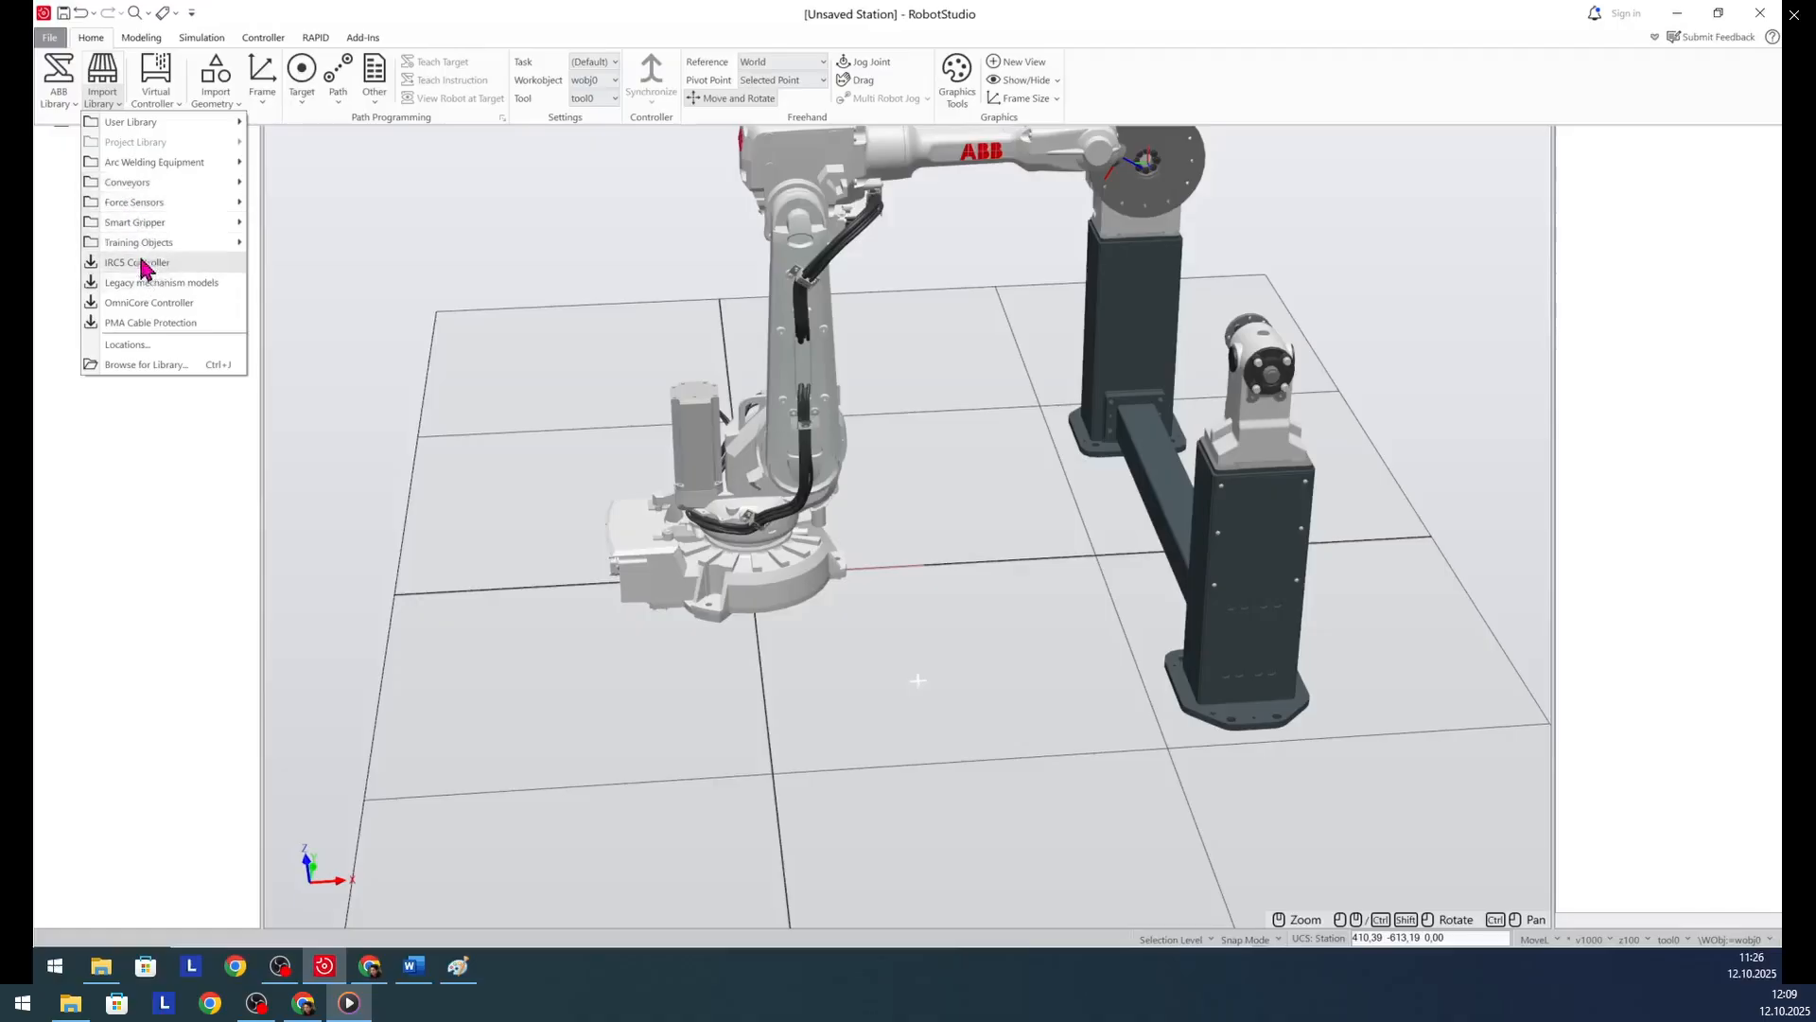
mouse_move(142, 243)
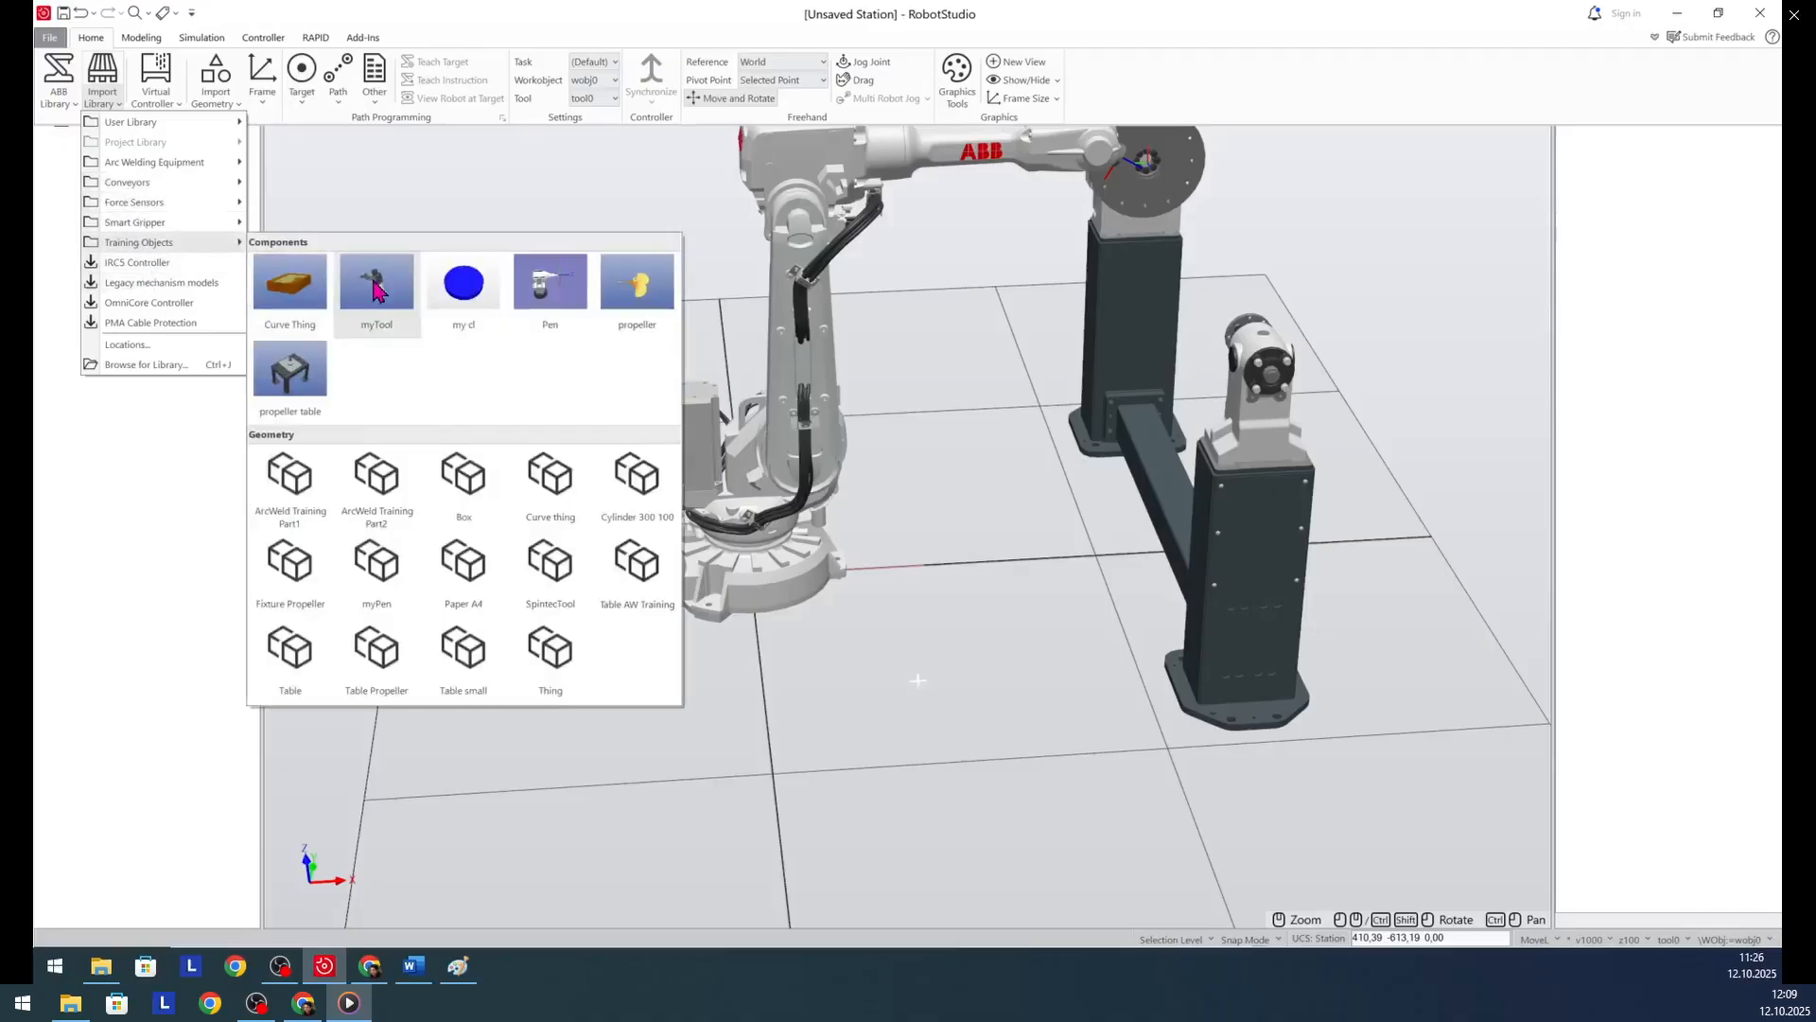
mouse_move(133, 187)
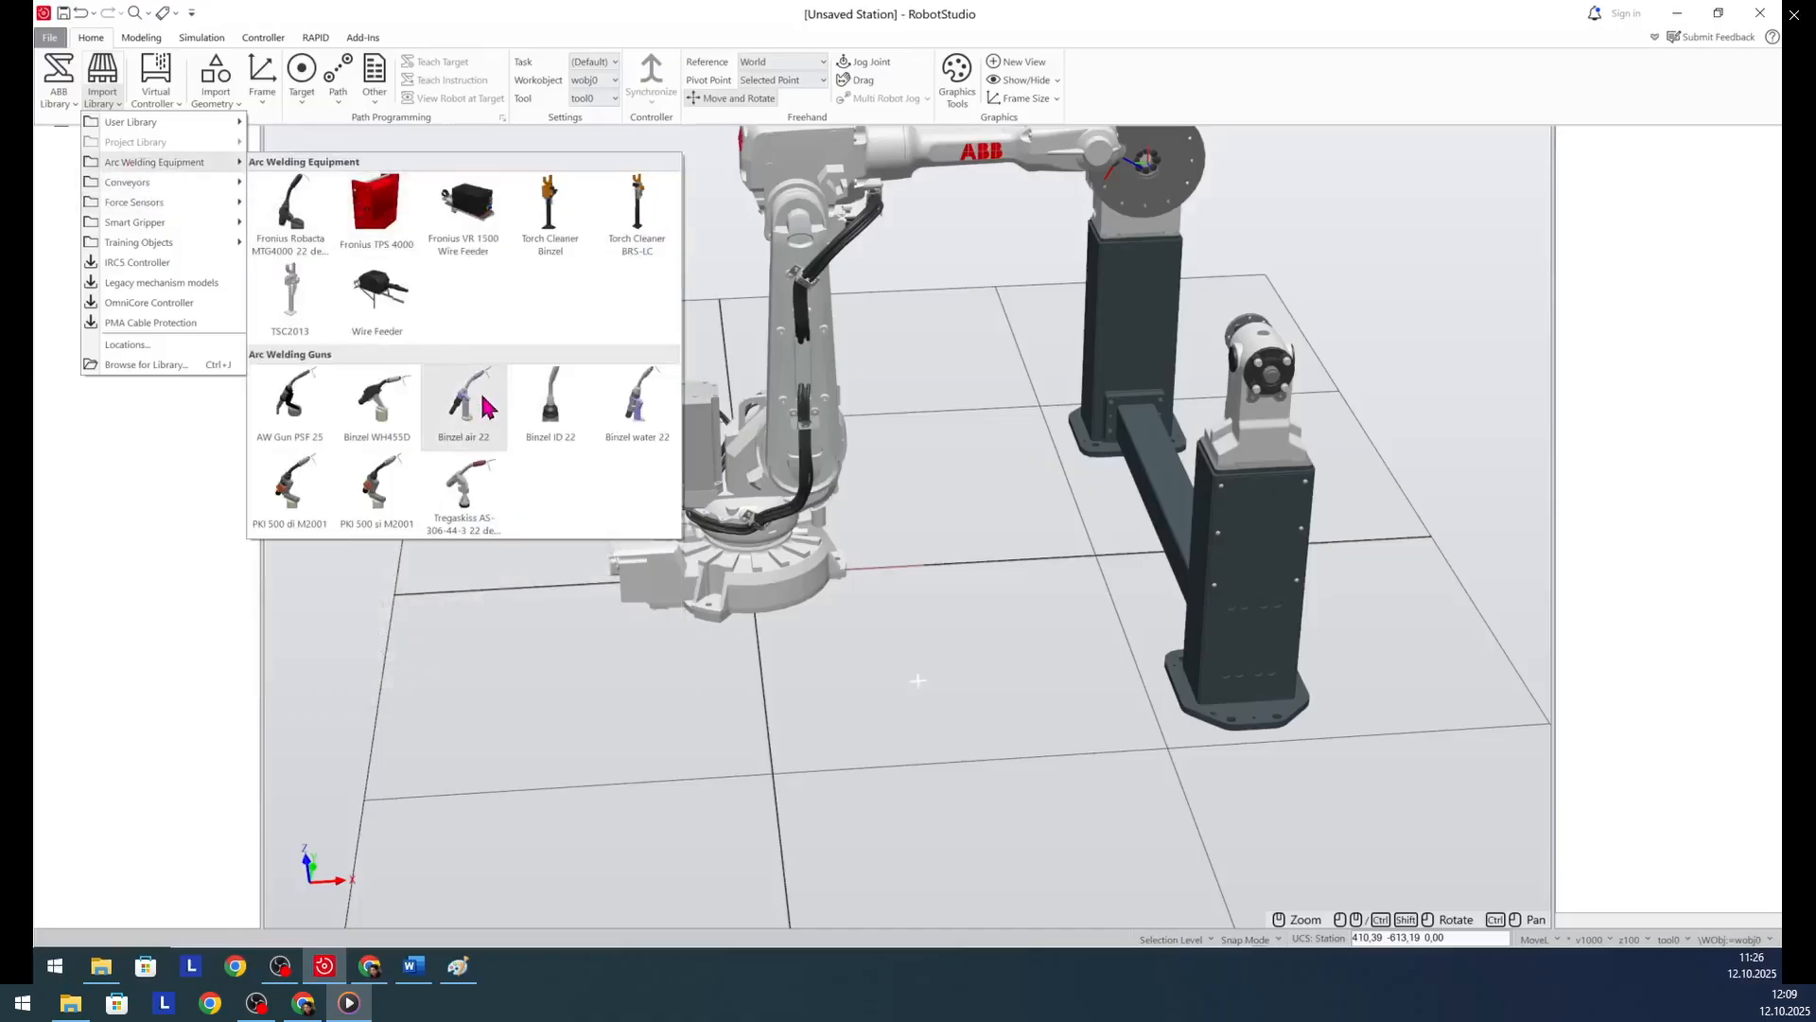
click(485, 407)
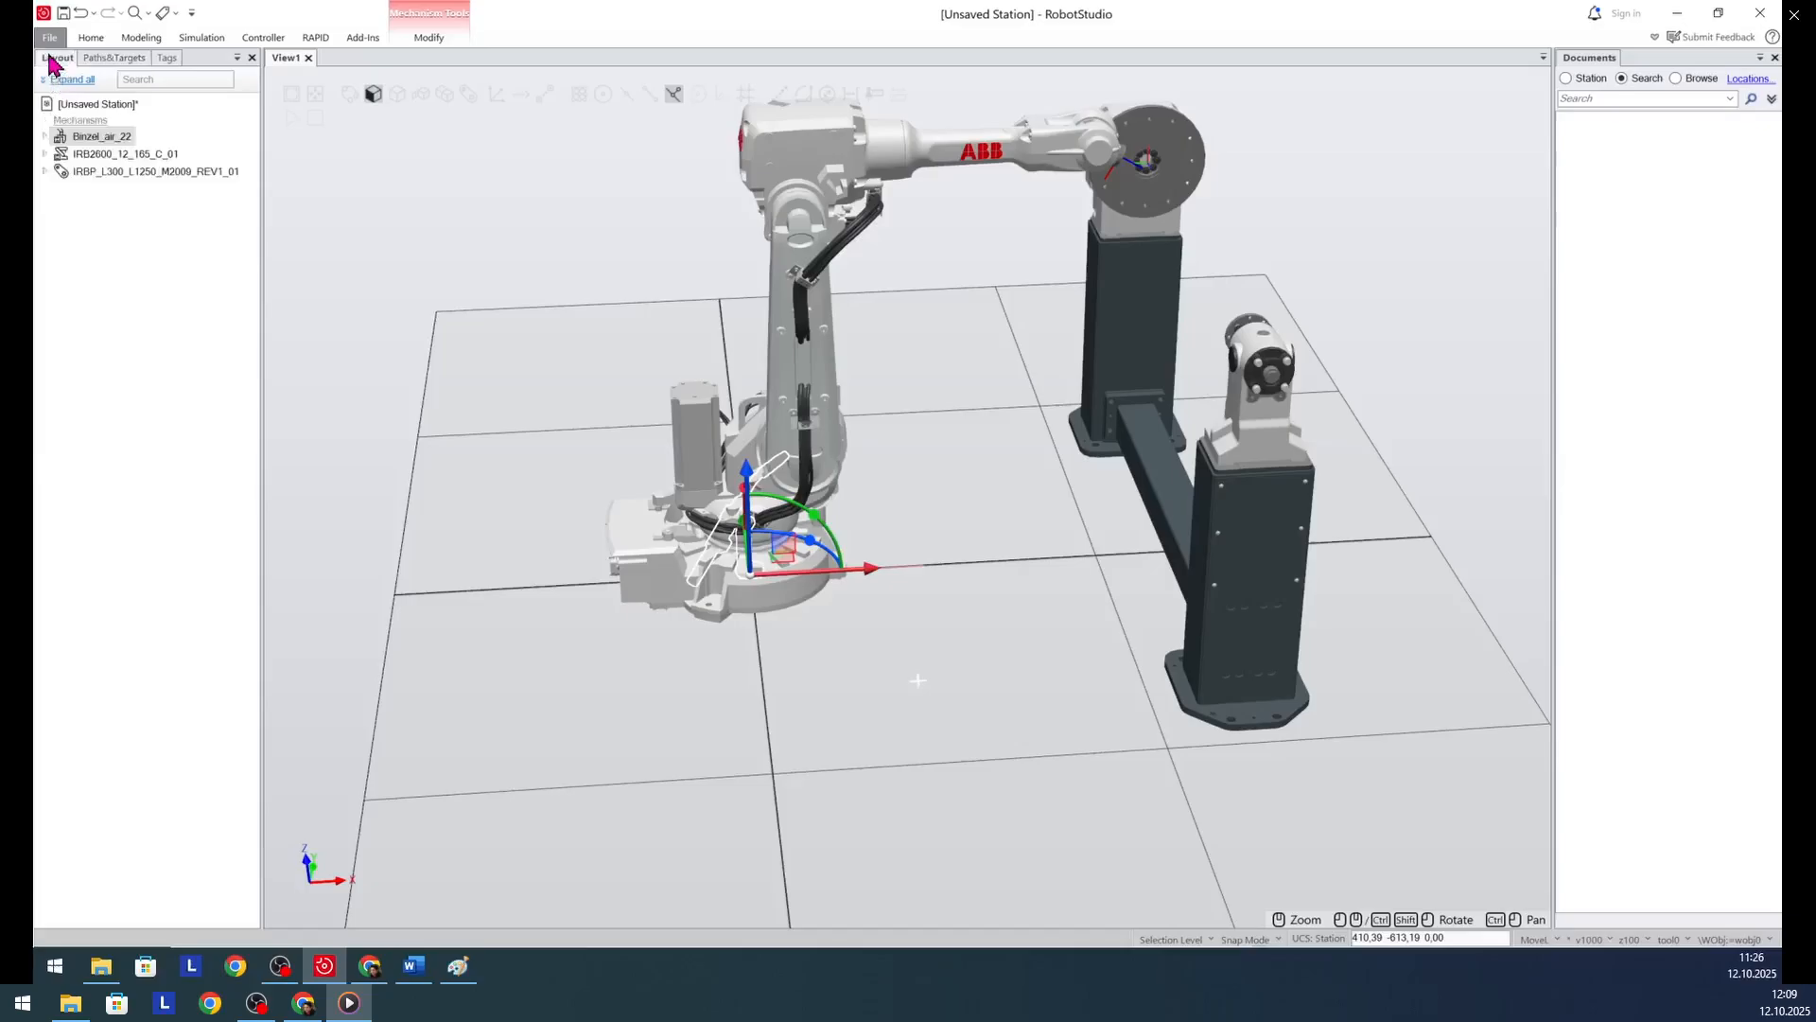
drag(99, 137, 106, 156)
click(885, 553)
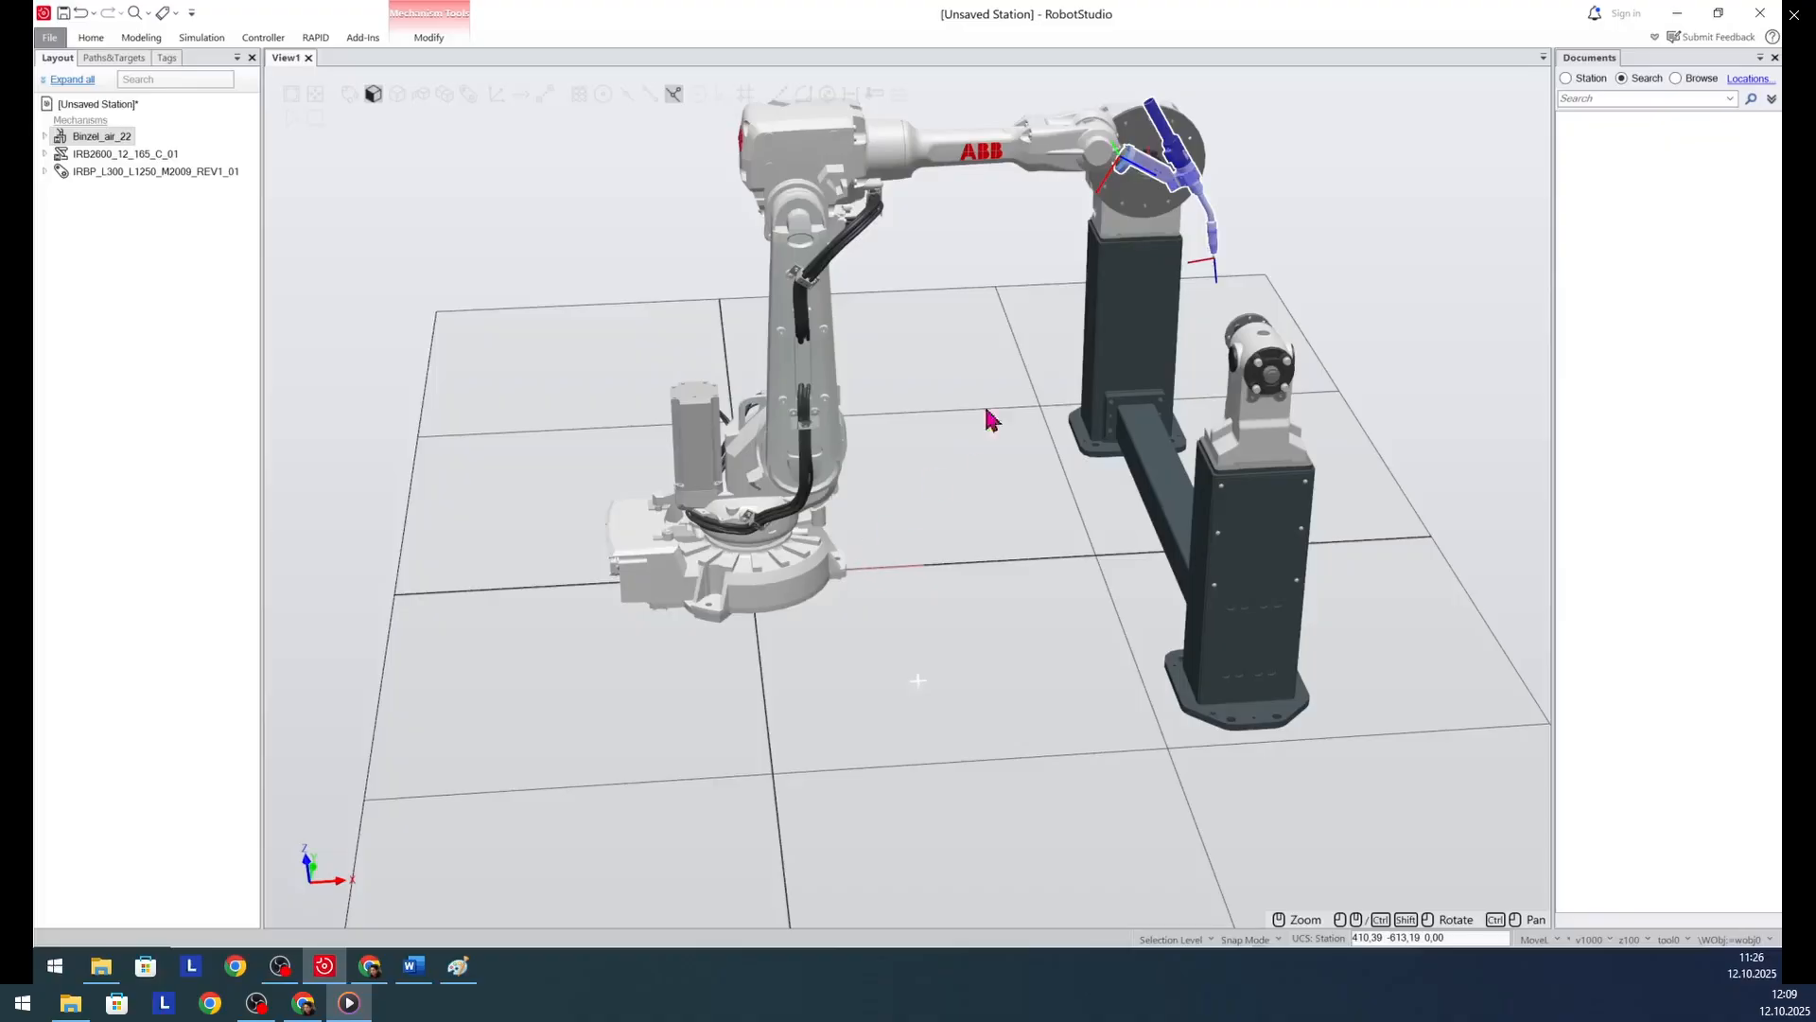
- Import the Curve Thing component from the training objects into the station
scroll(405, 910, down, 4)
scroll(577, 721, up, 3)
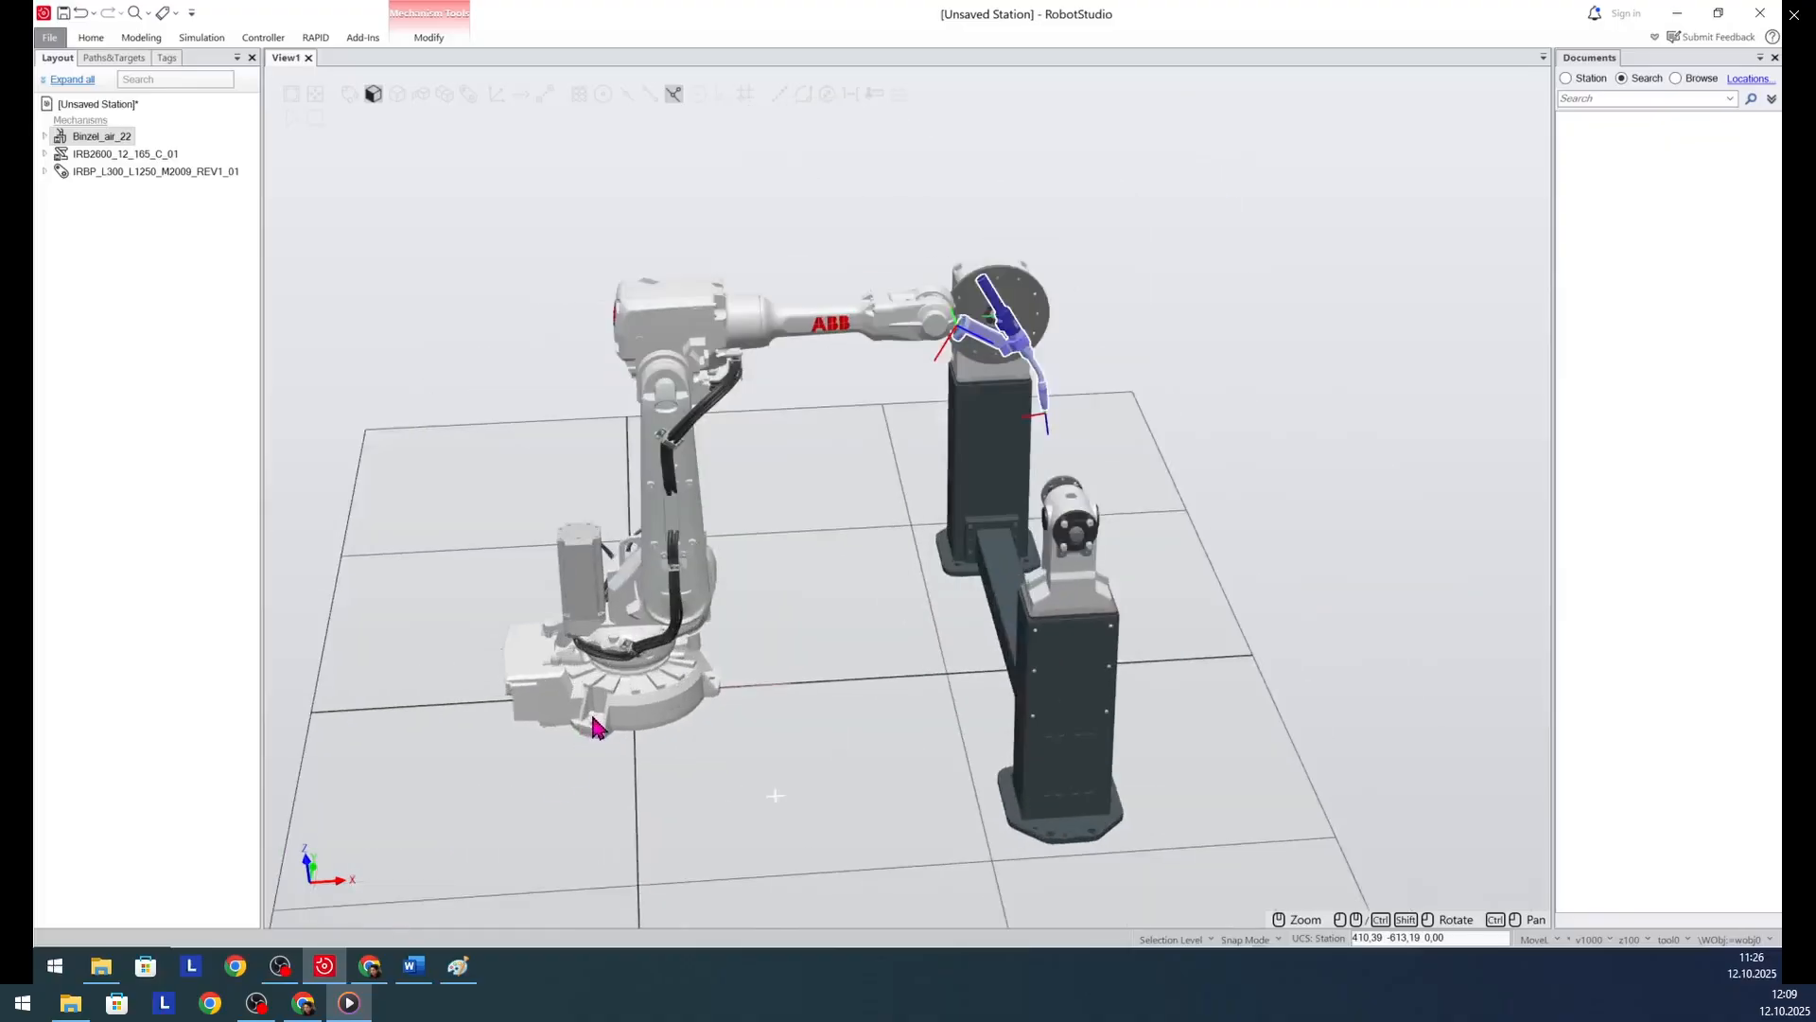
click(91, 37)
click(138, 39)
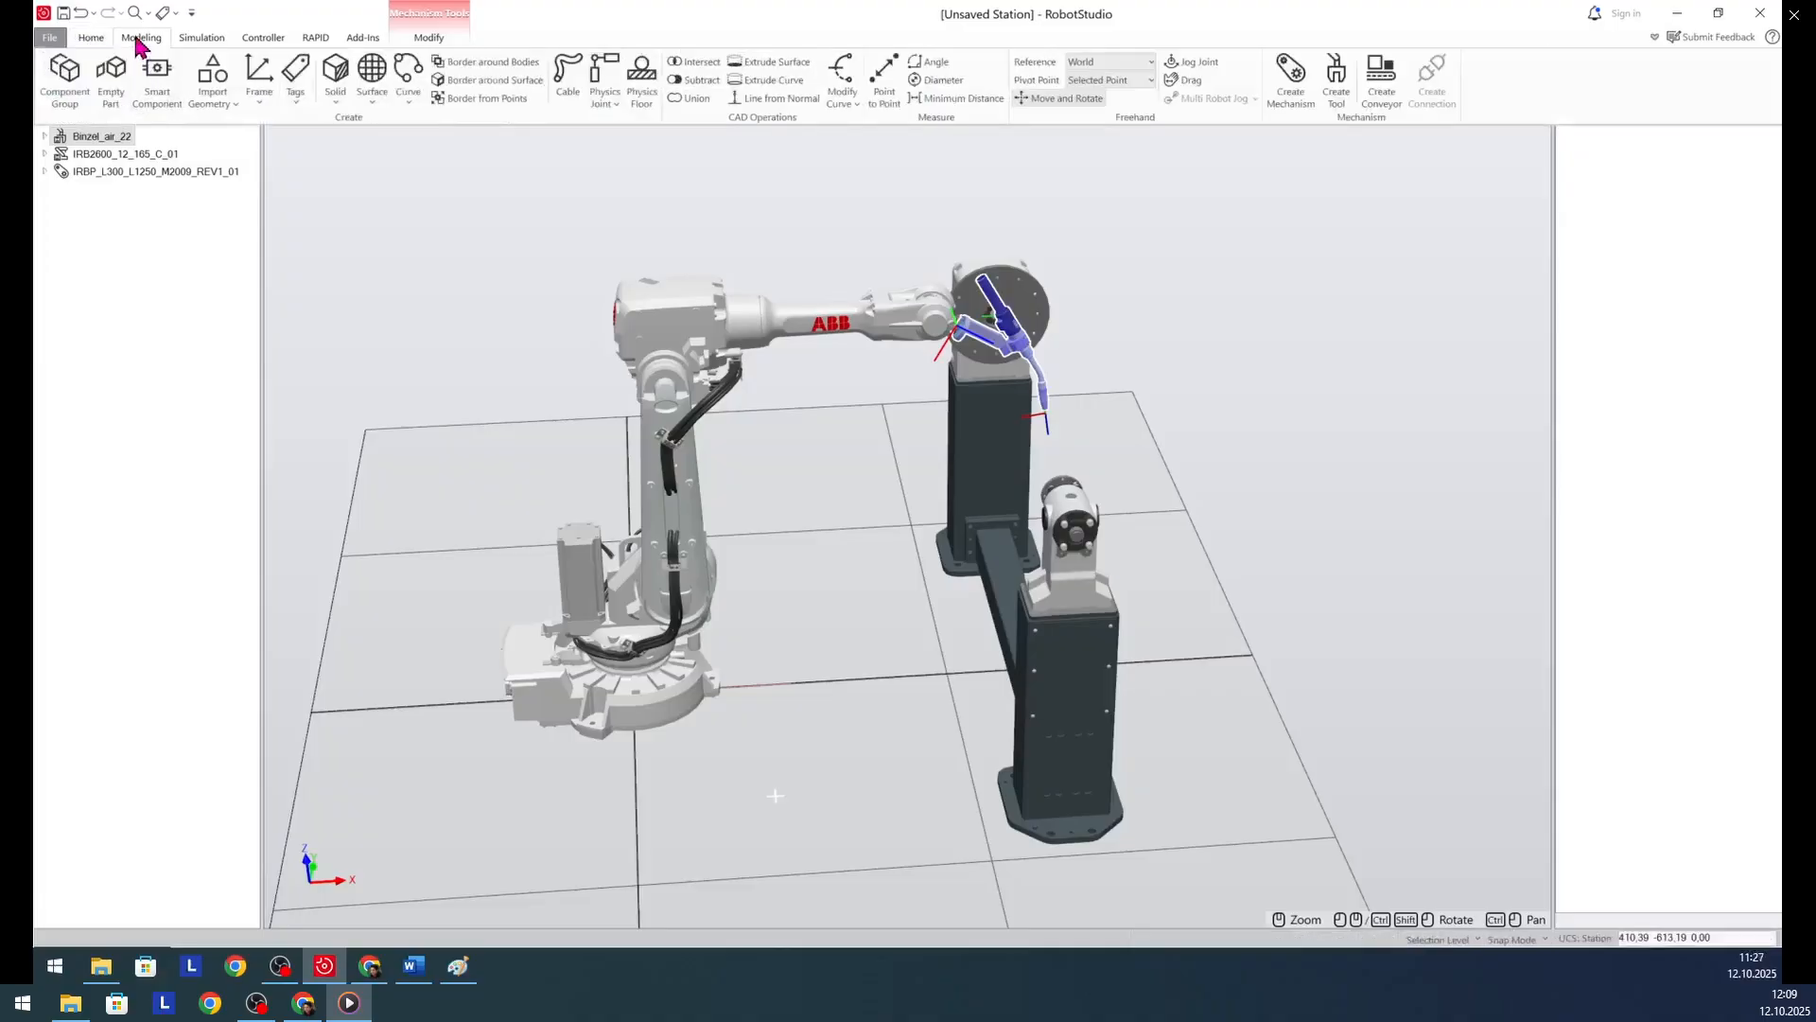
click(94, 40)
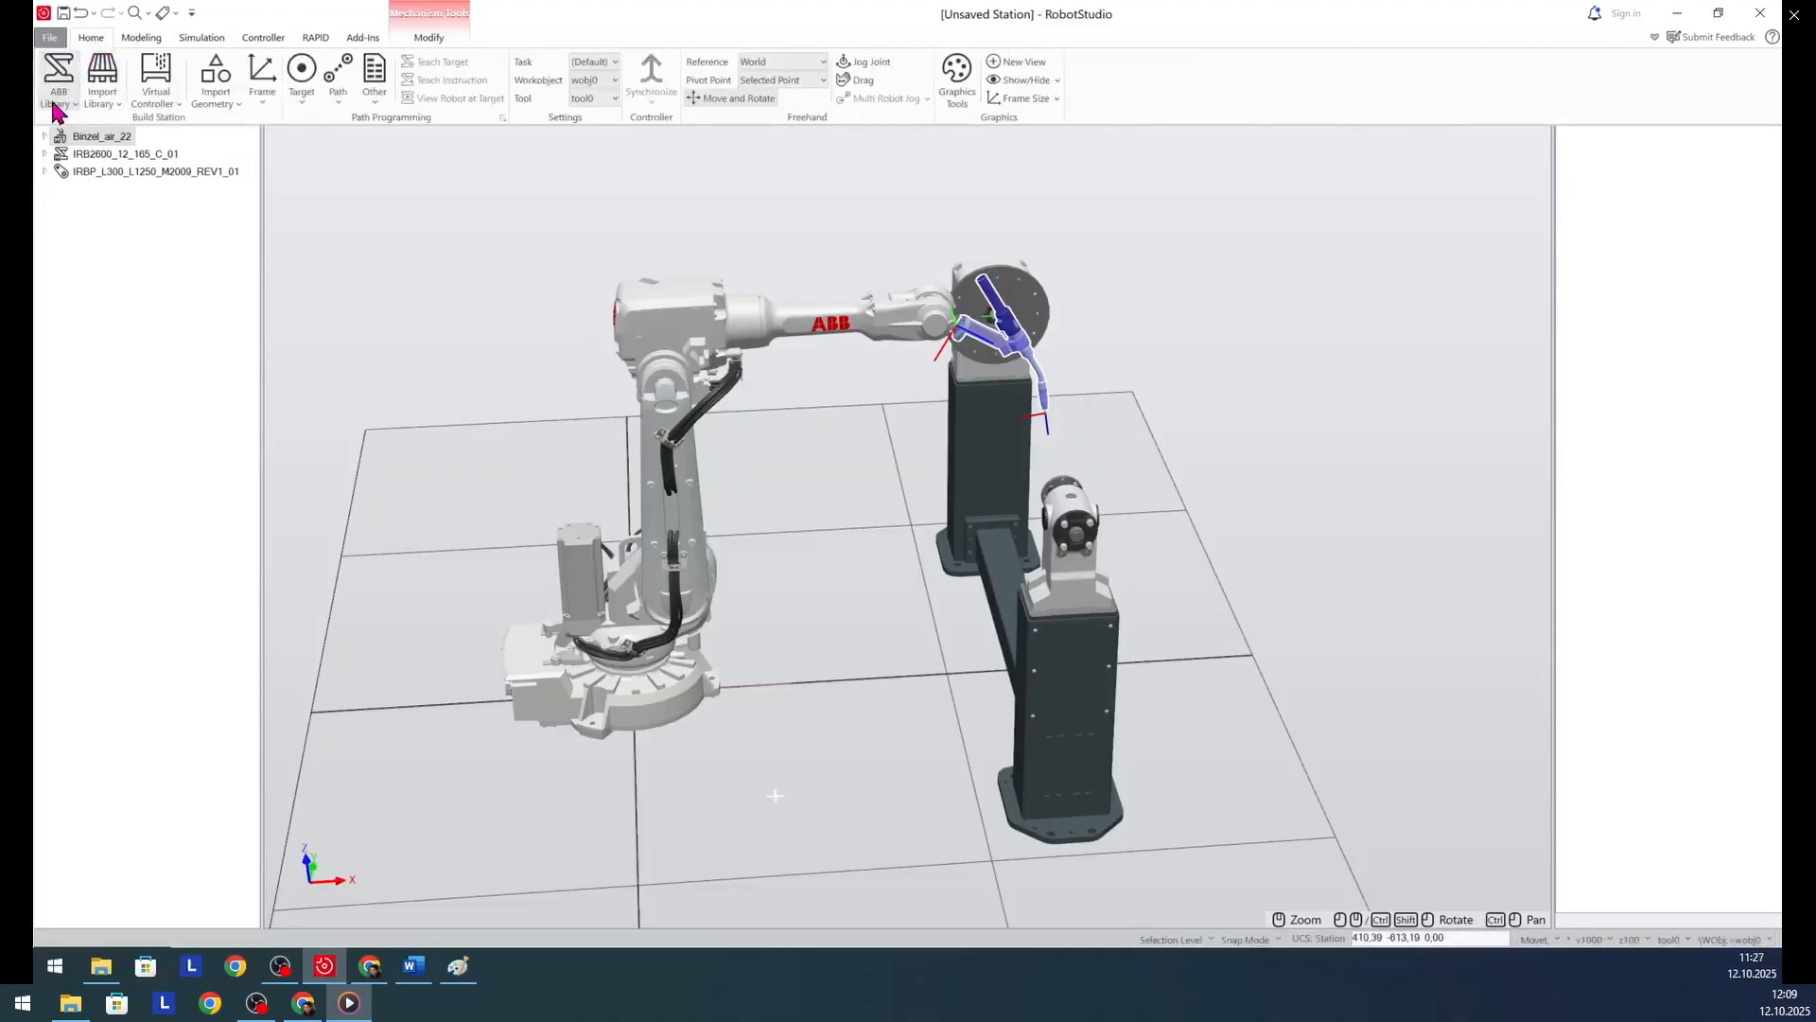
click(112, 111)
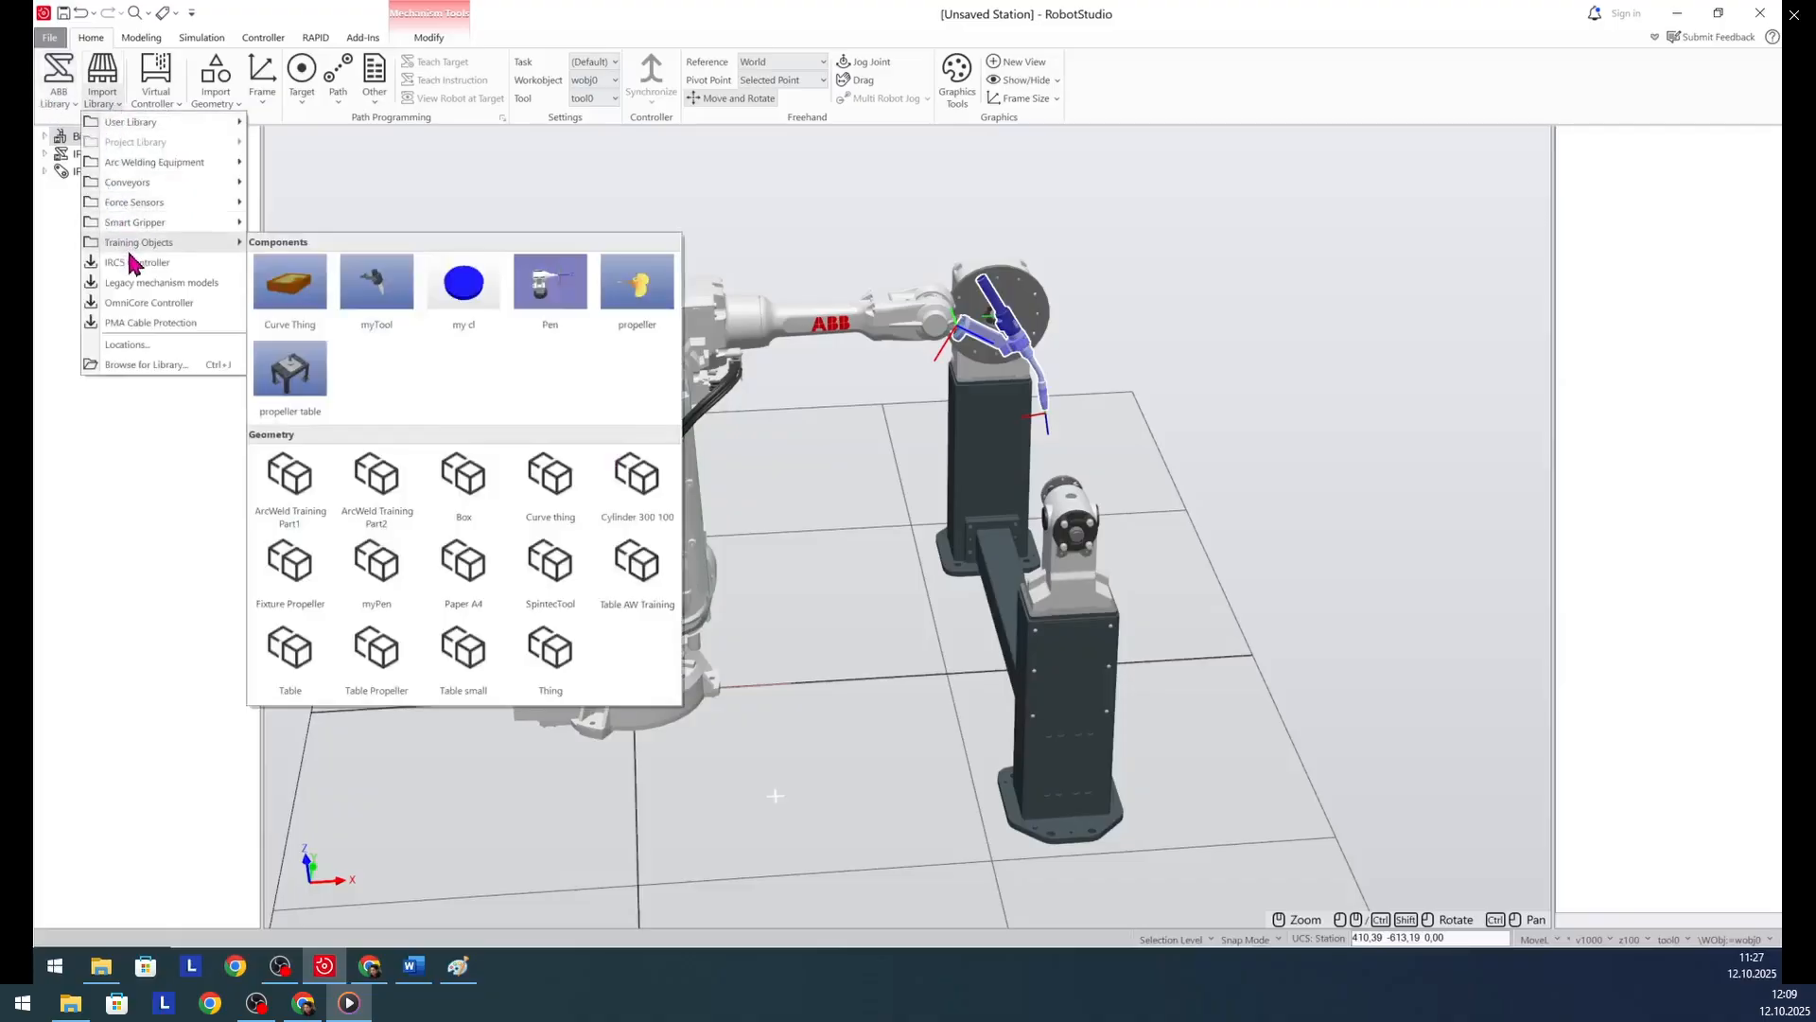
click(292, 291)
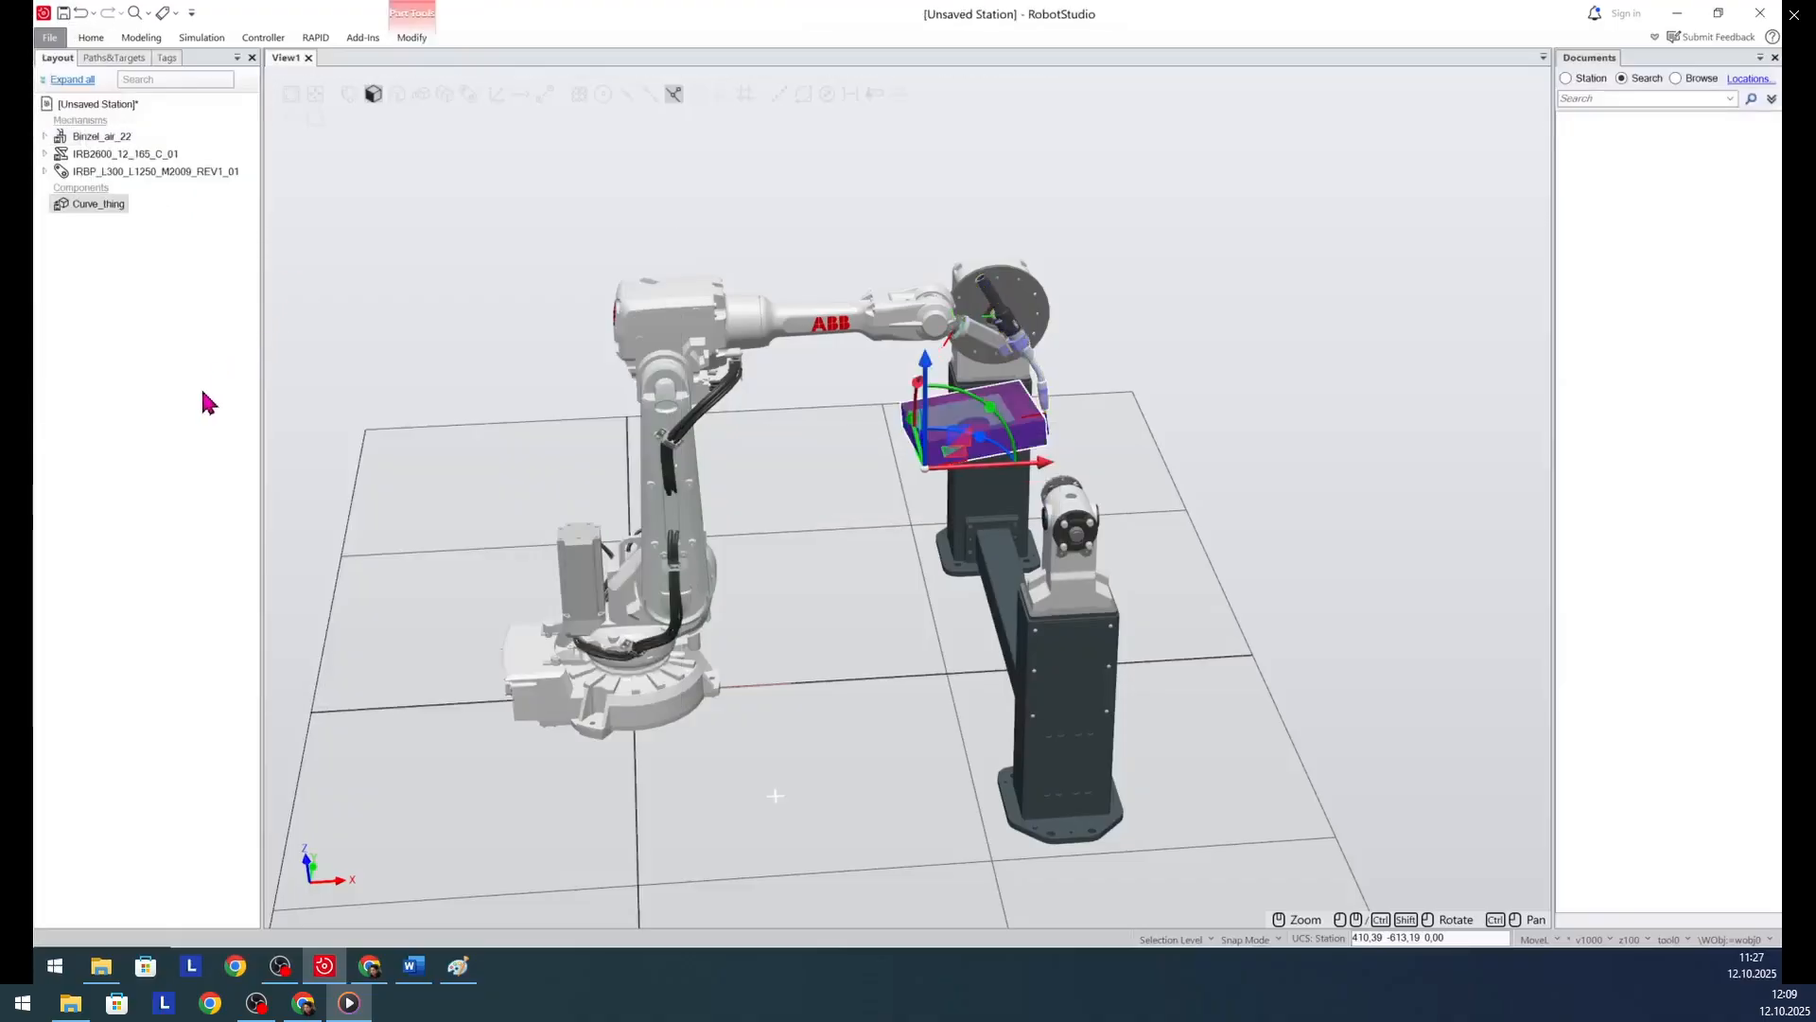
click(159, 469)
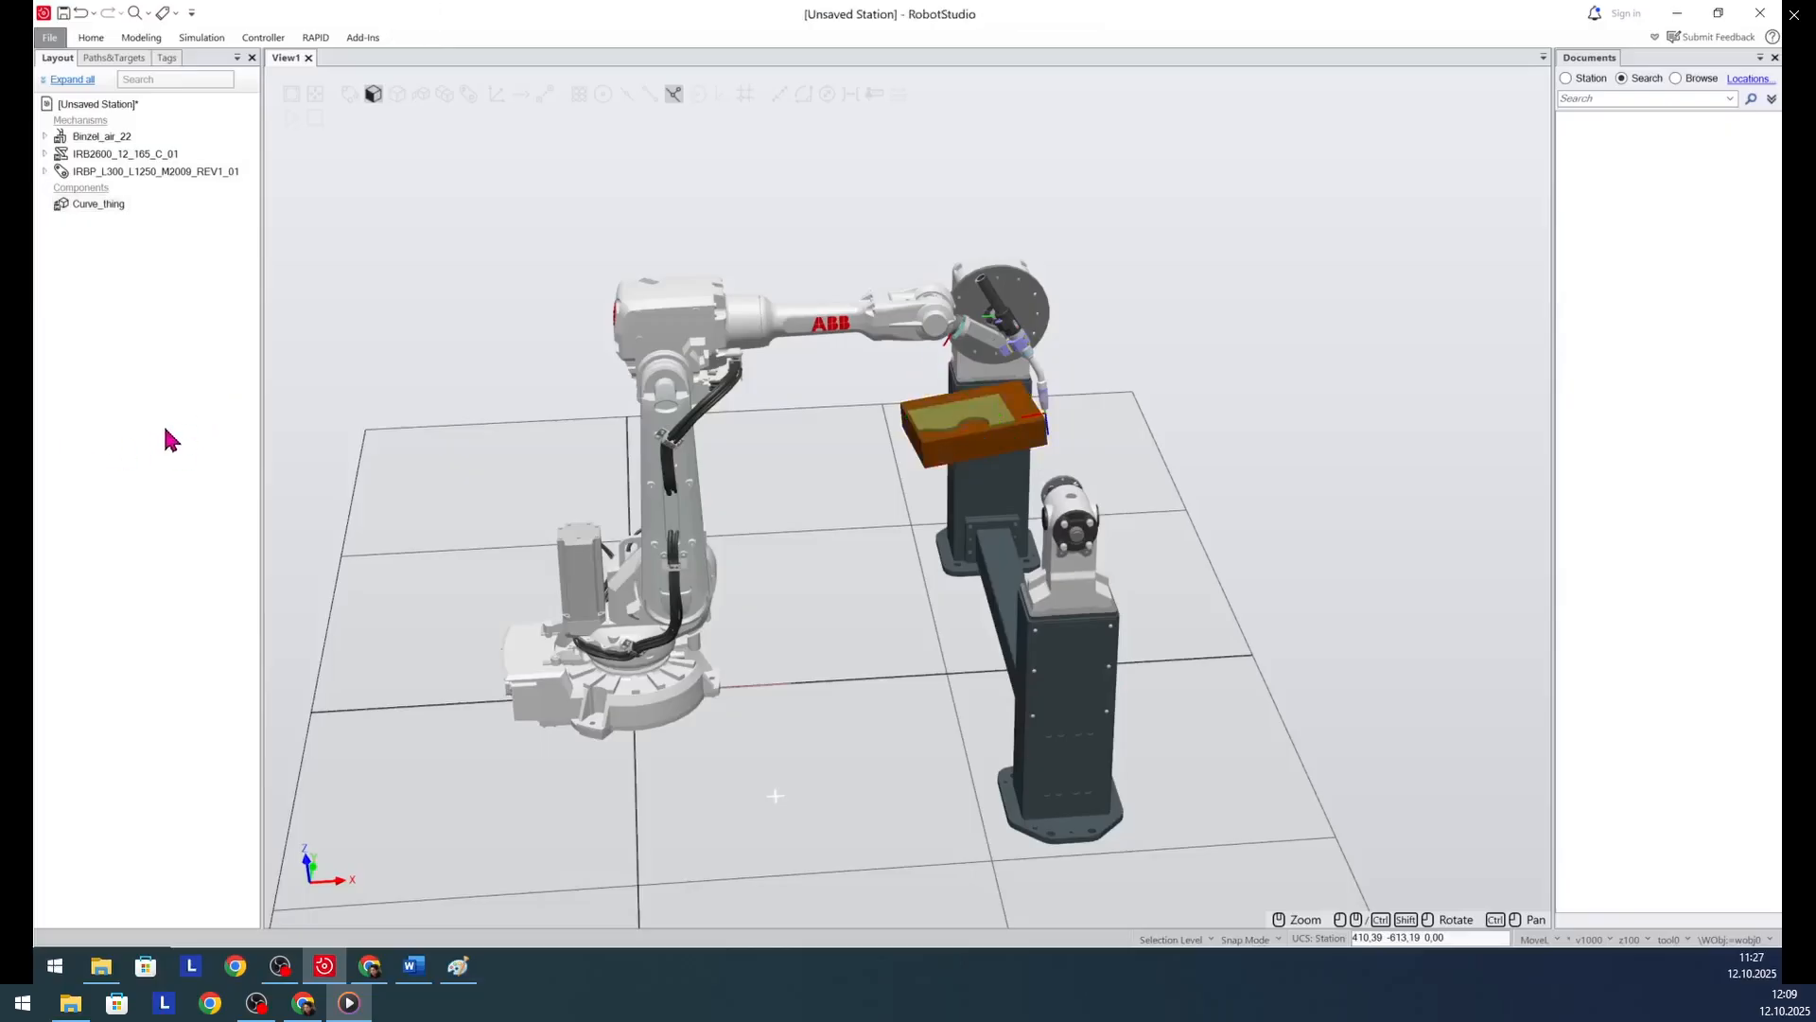
- Create a virtual controller from the layout with the robot and positioner mechanisms, RobotWare 7.15.2 and the V250XT controller
click(91, 39)
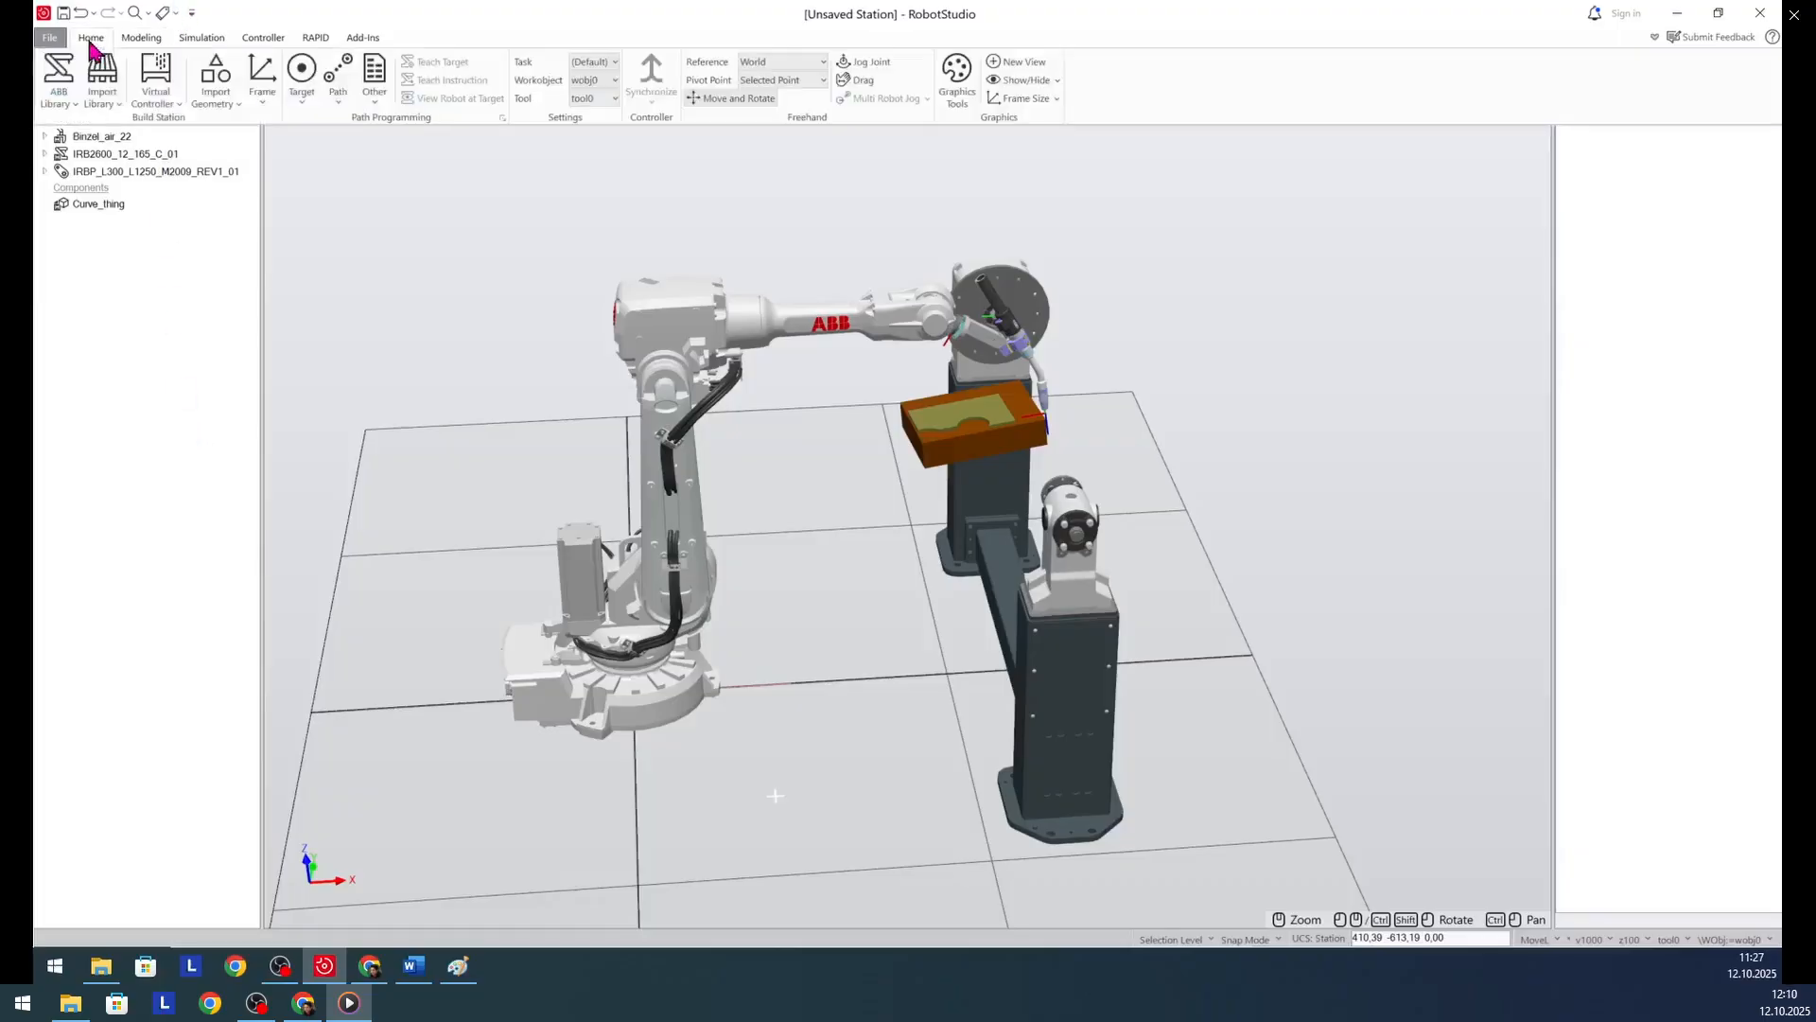
click(177, 106)
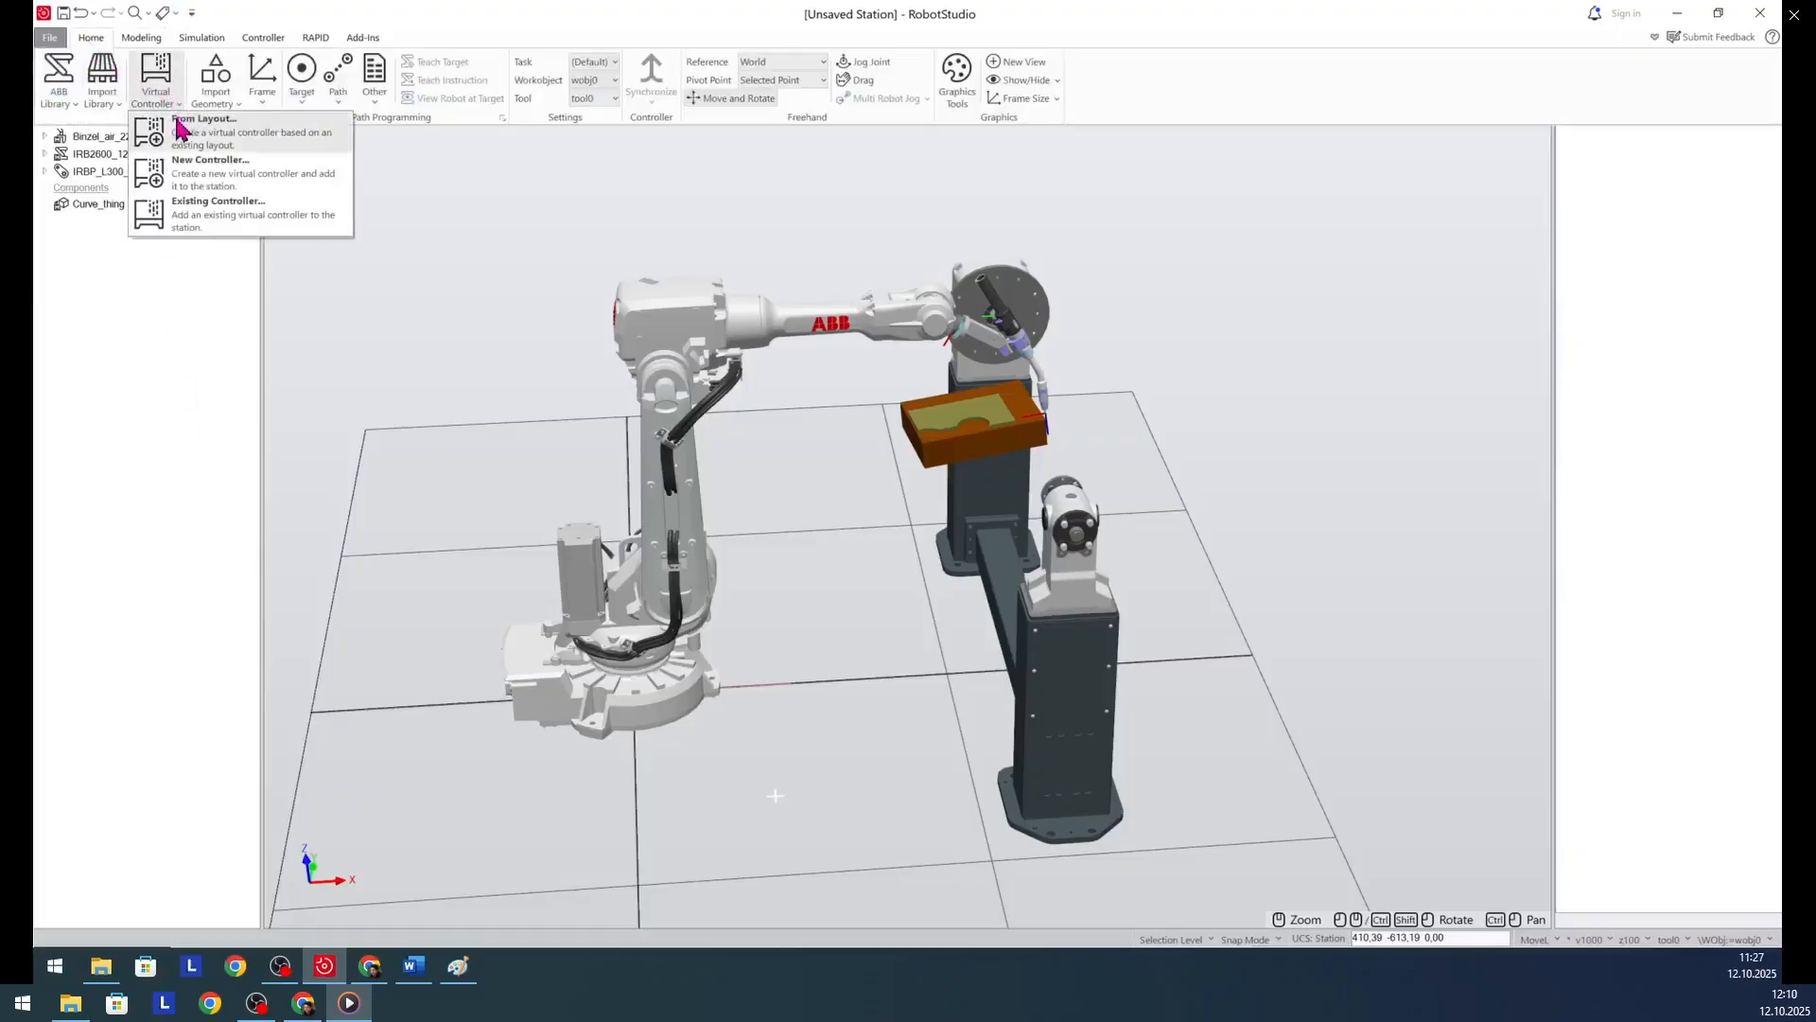
click(186, 140)
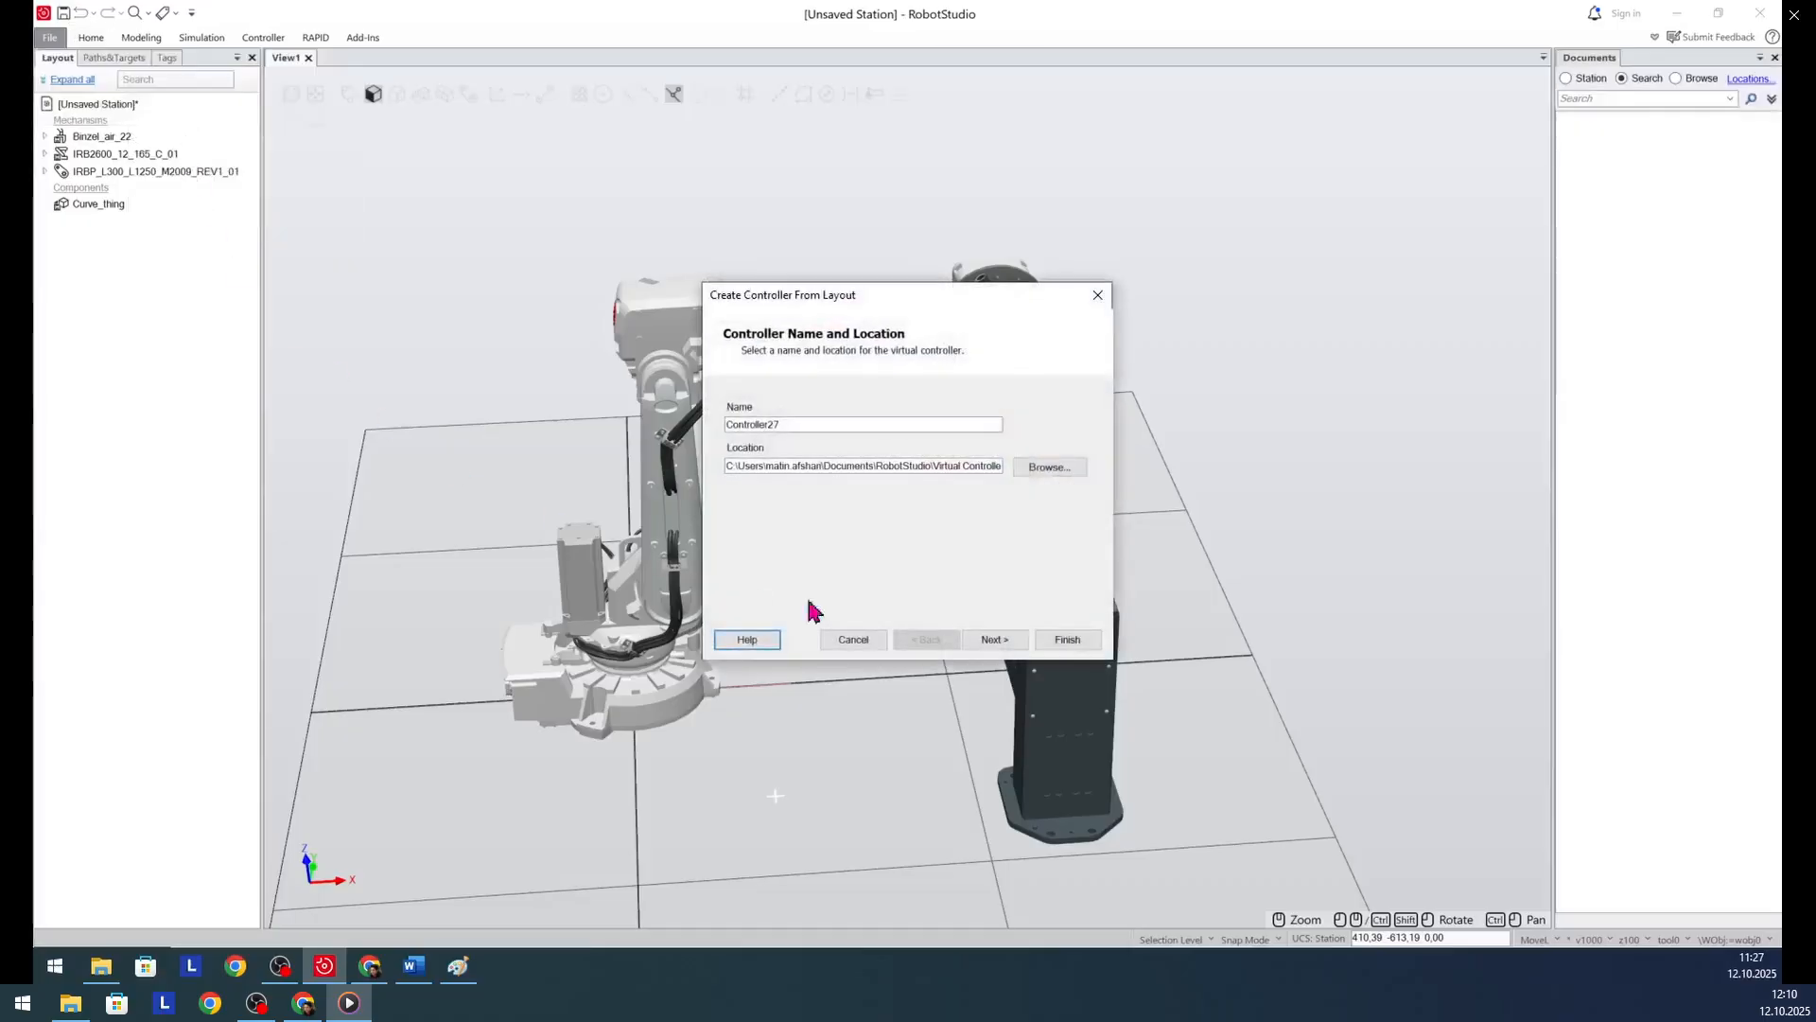
click(992, 643)
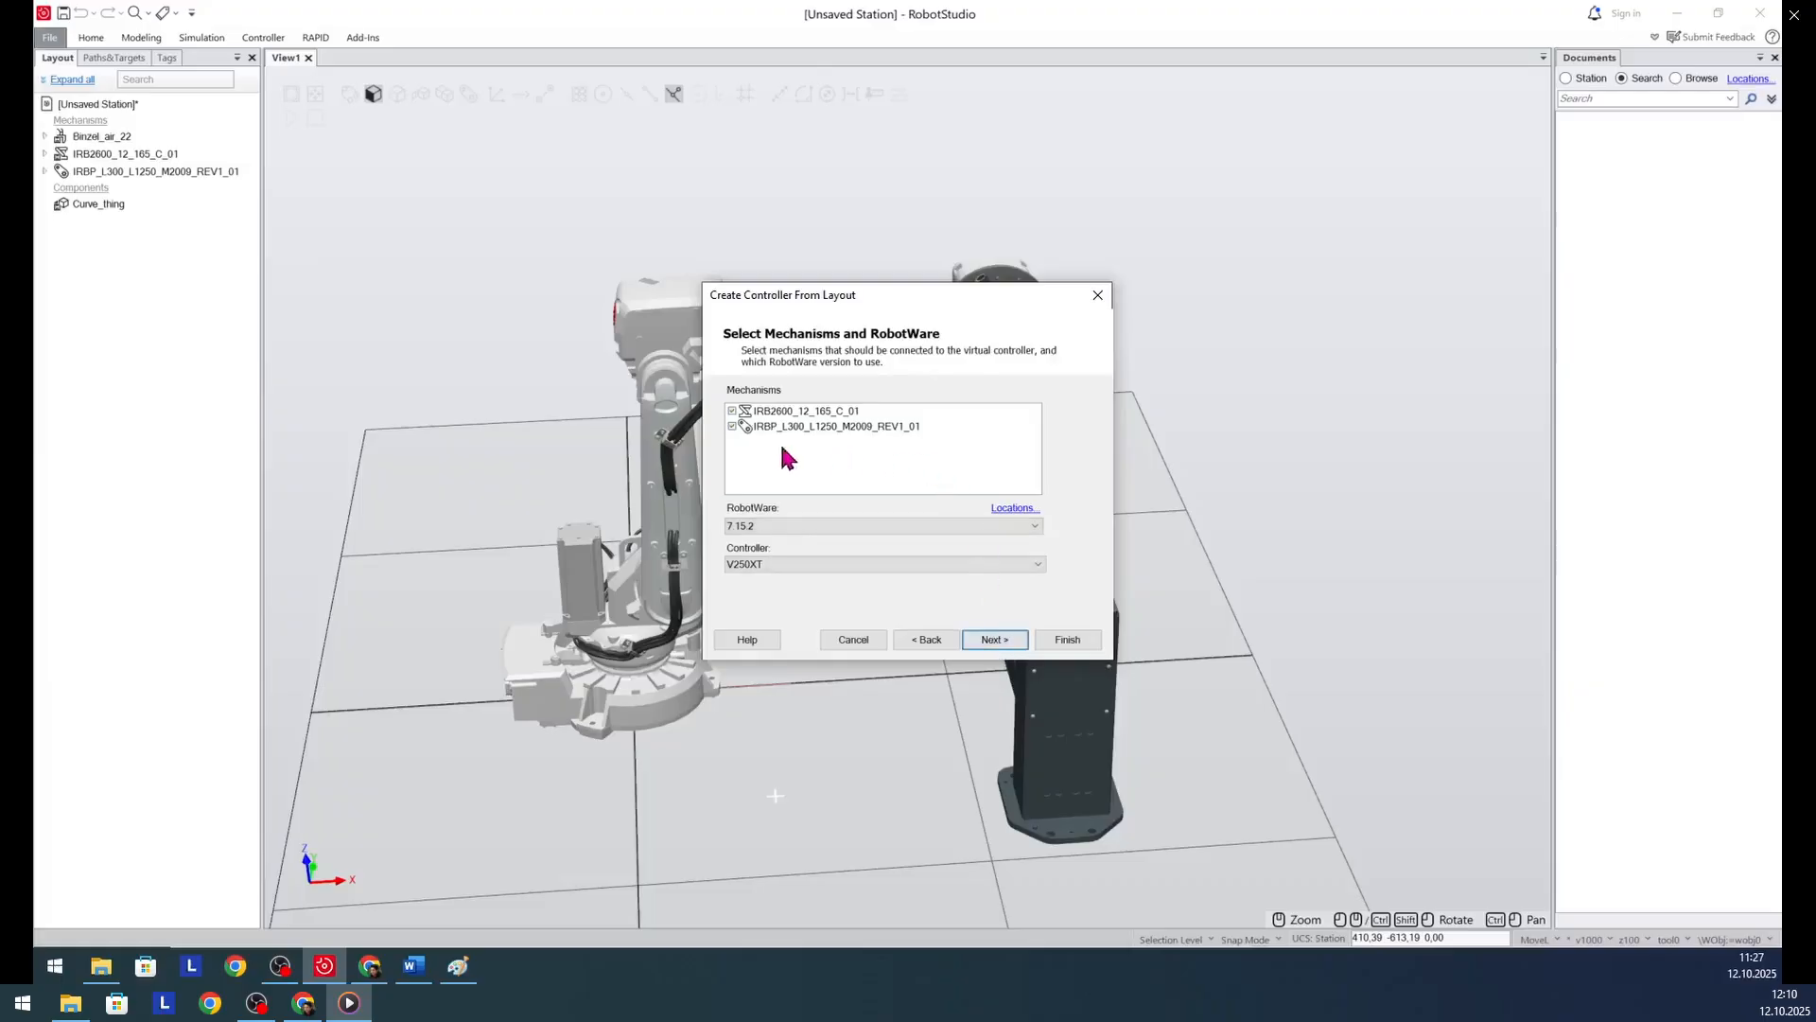
click(1009, 647)
click(1011, 647)
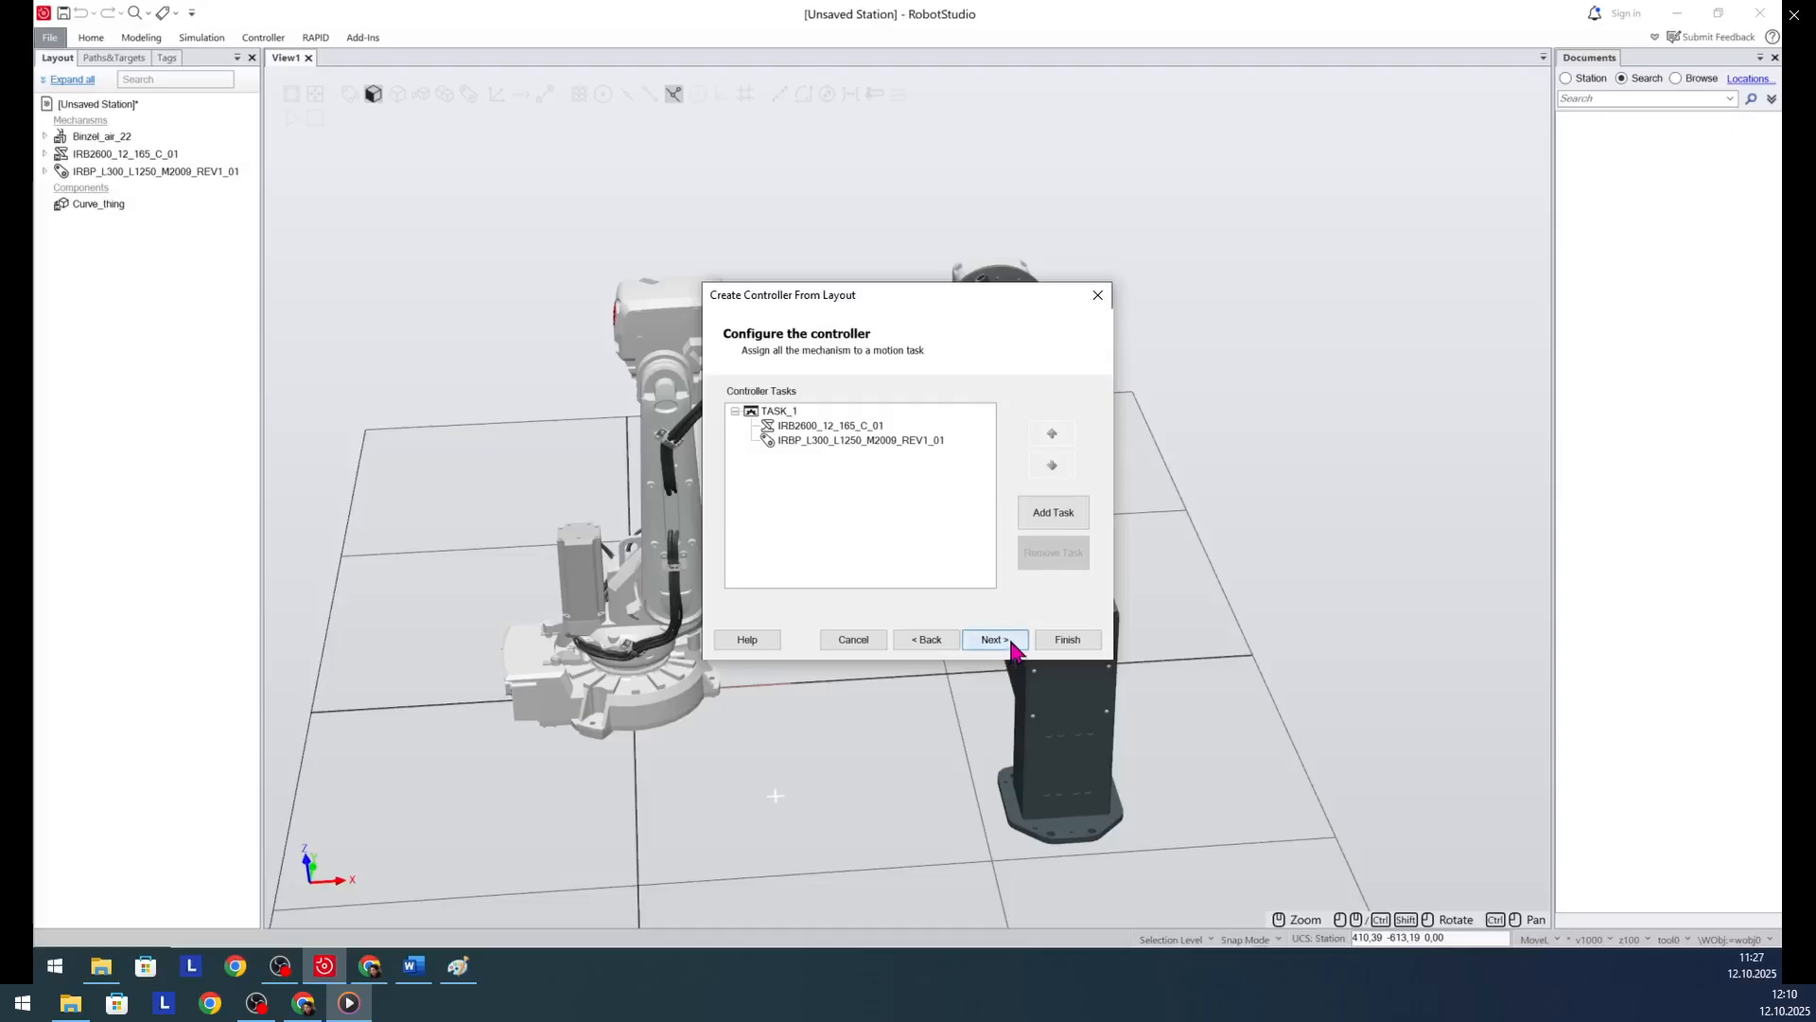
click(1067, 639)
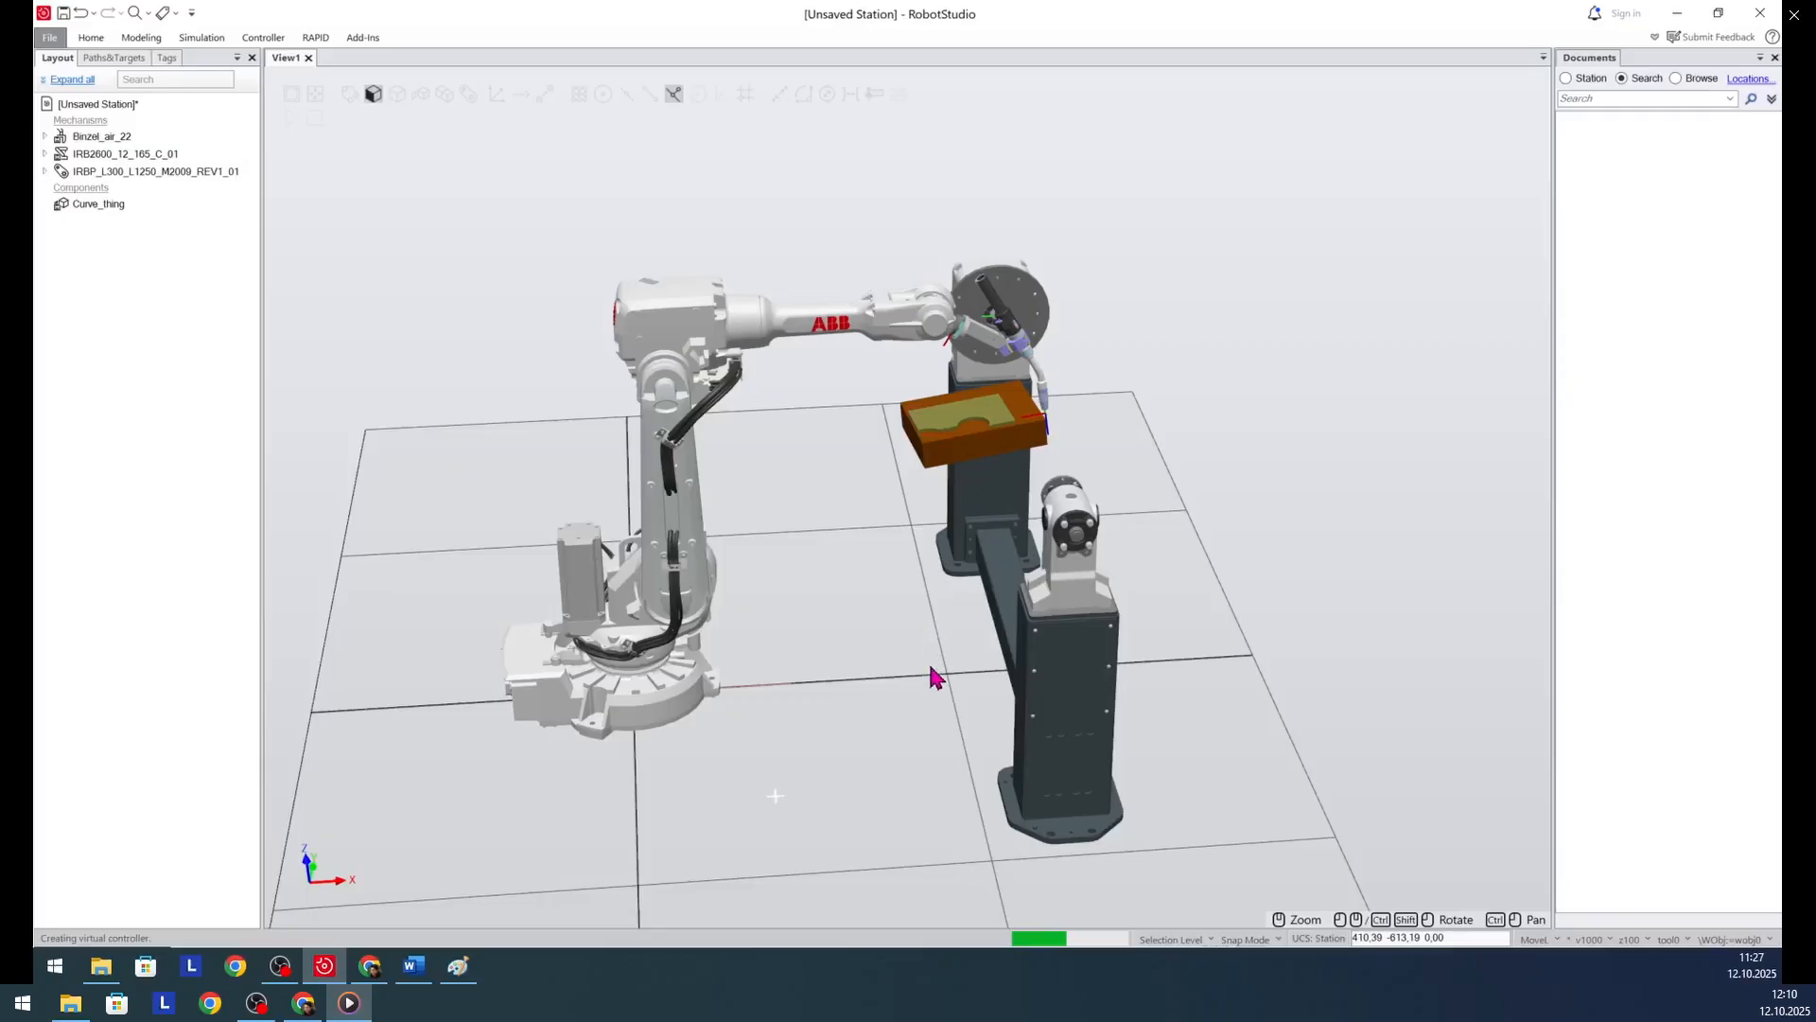
scroll(1187, 356, up, 2)
scroll(1180, 433, down, 1)
ctrl+shift+drag(856, 806, 811, 807)
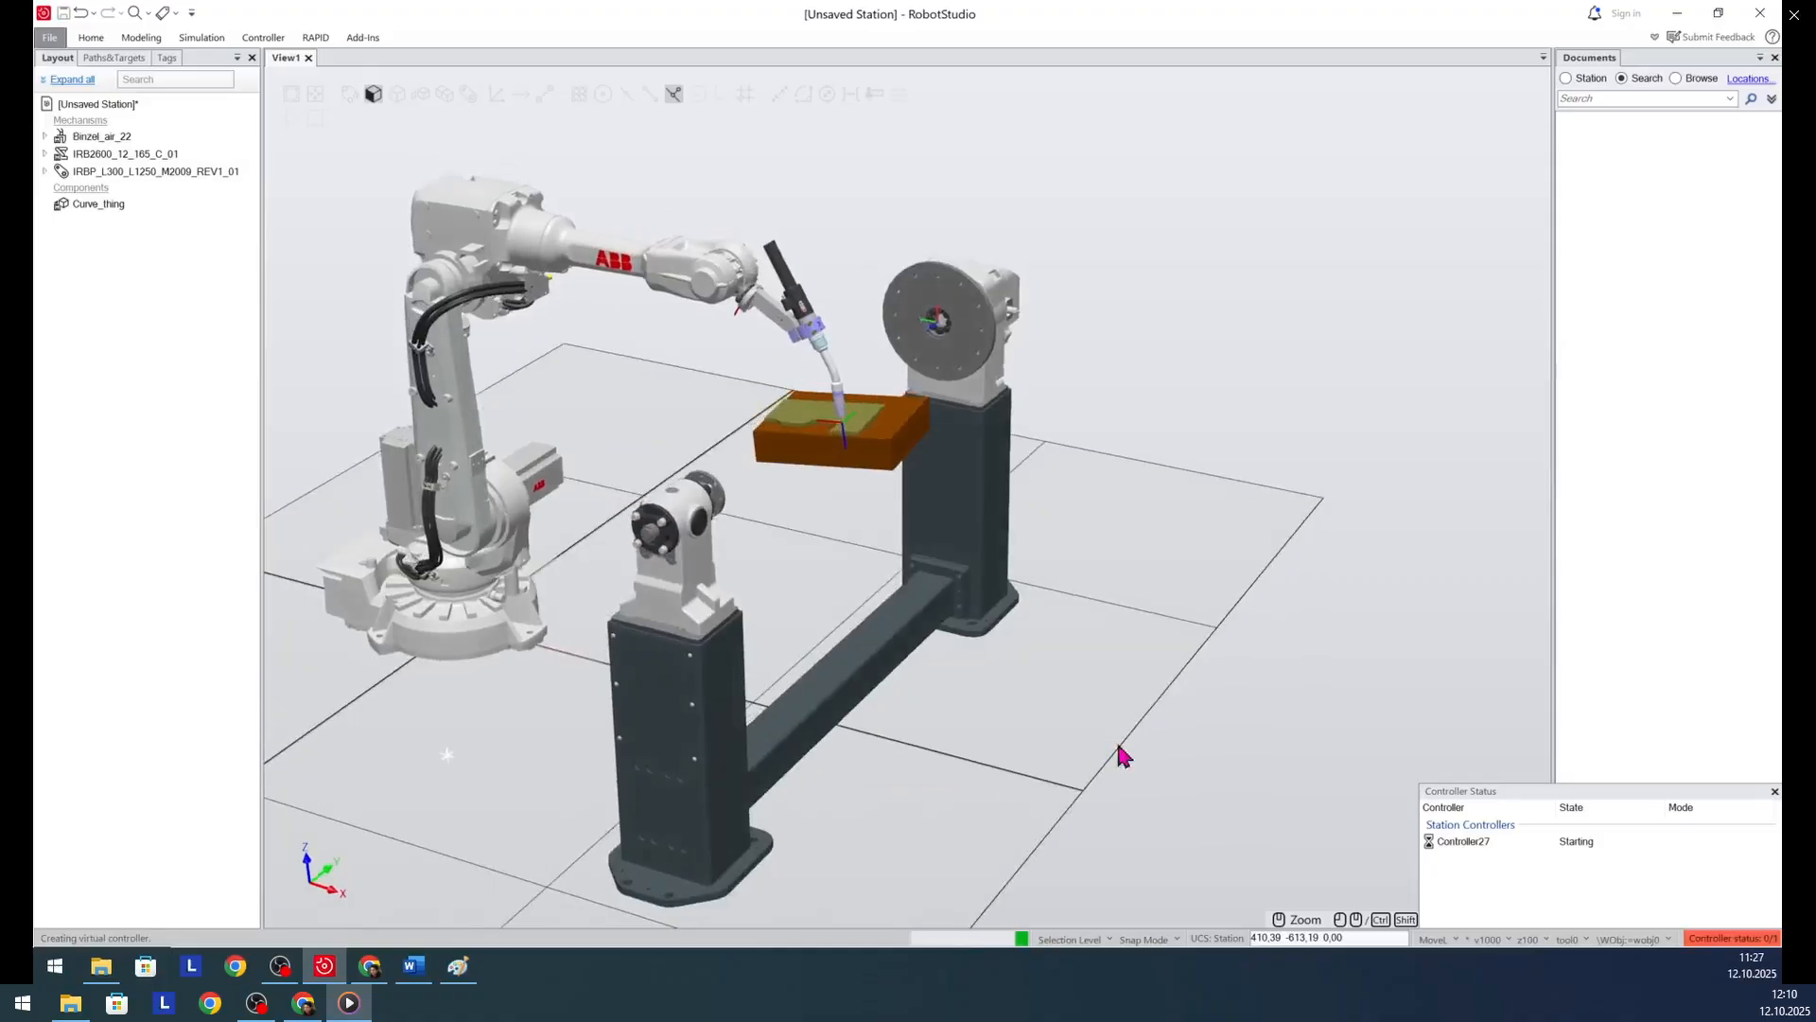
scroll(953, 804, up, 2)
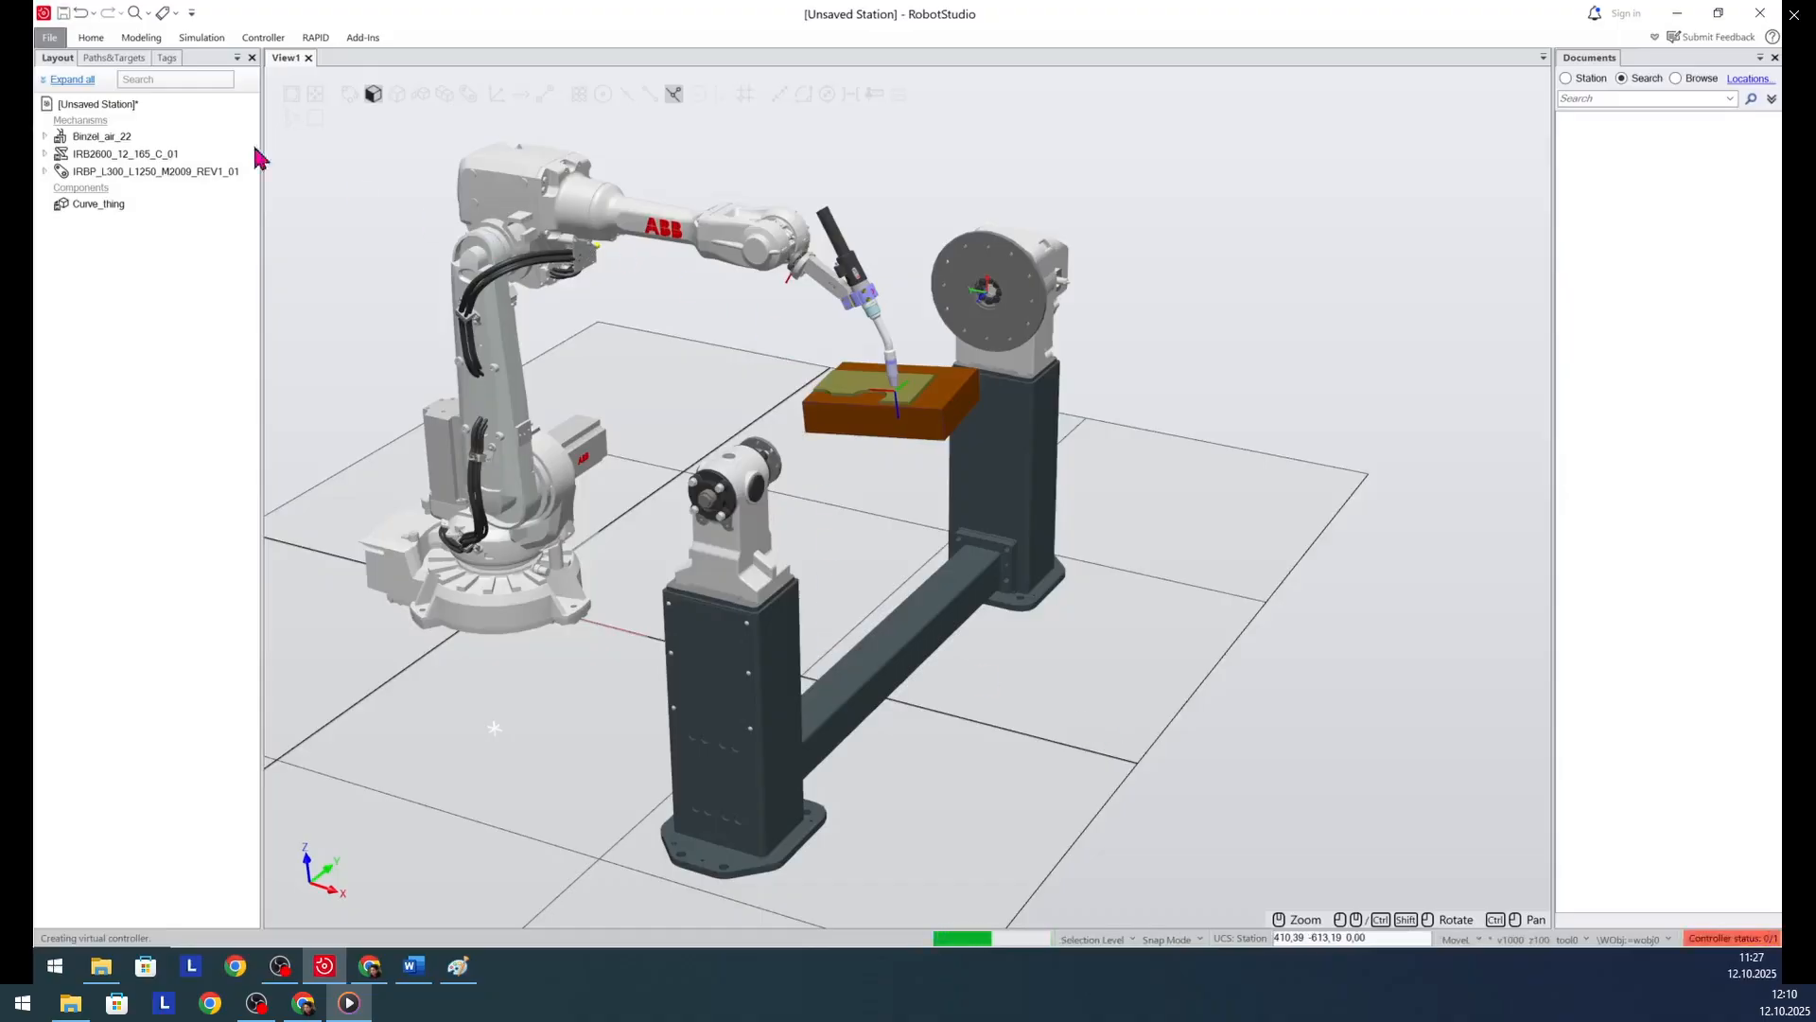
- Move the robot's welding gun back about 650 mm along X, away from the workpiece
click(91, 38)
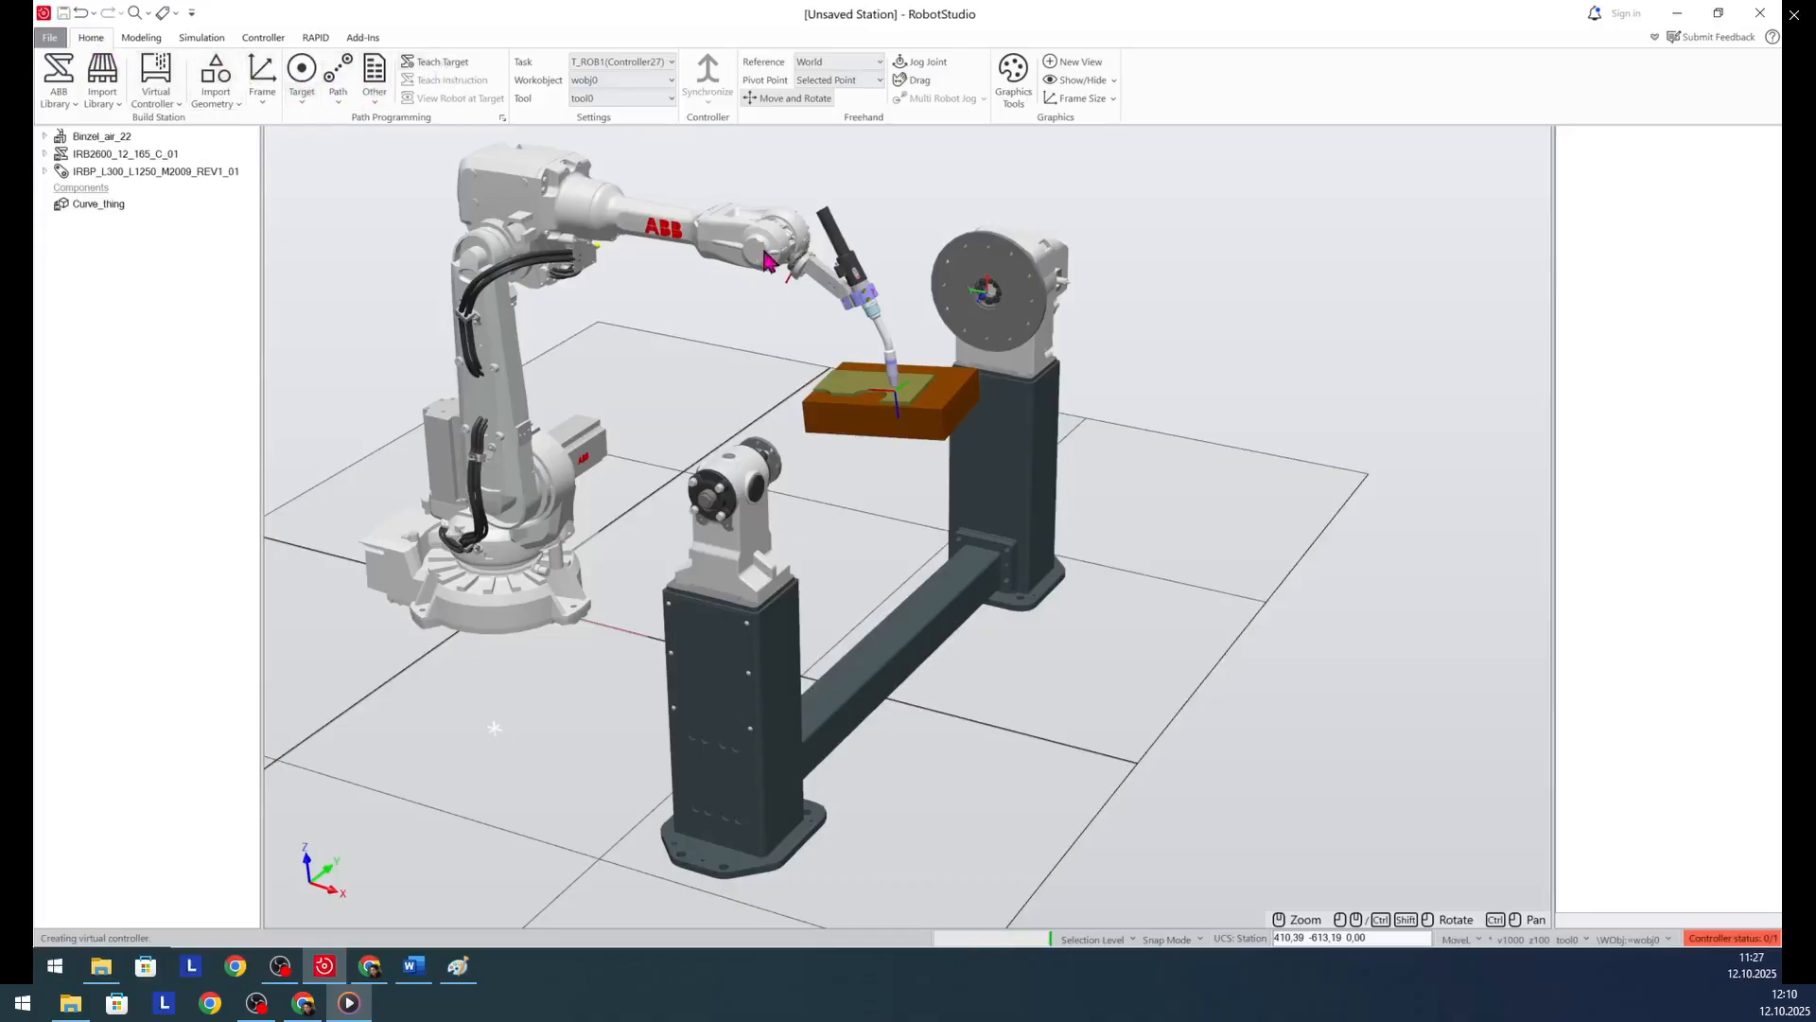
click(113, 134)
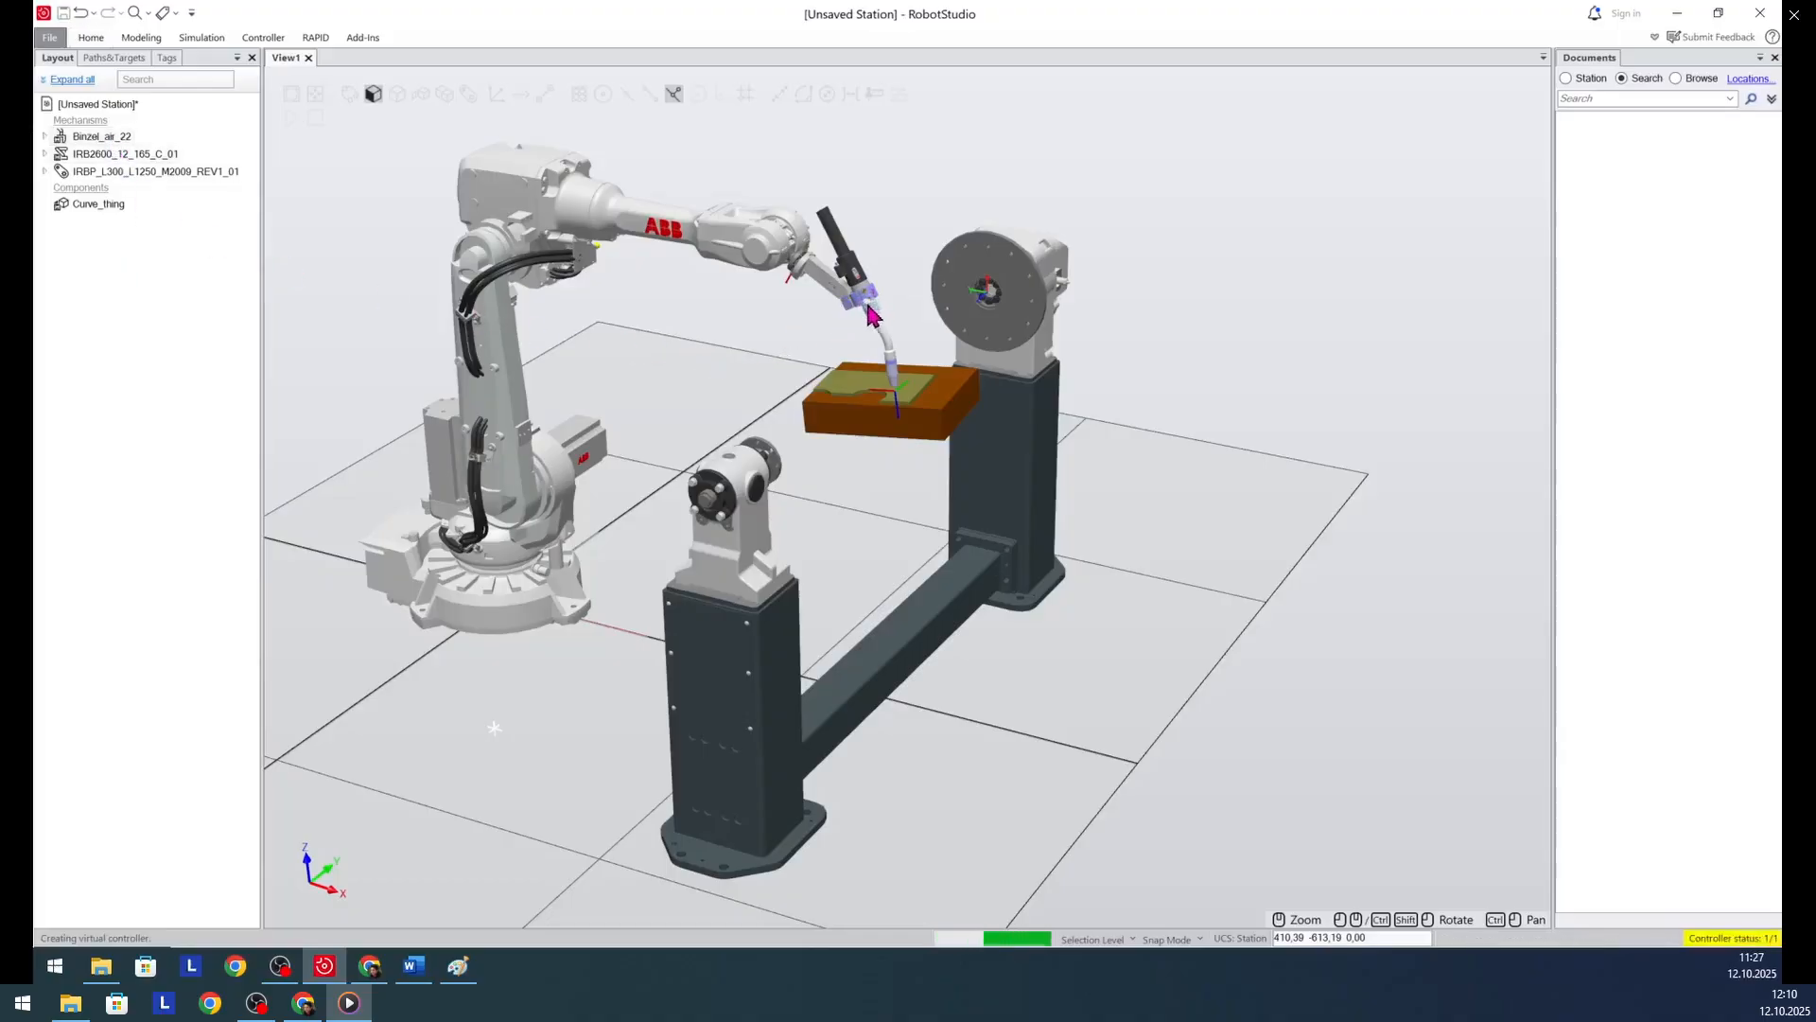
click(100, 136)
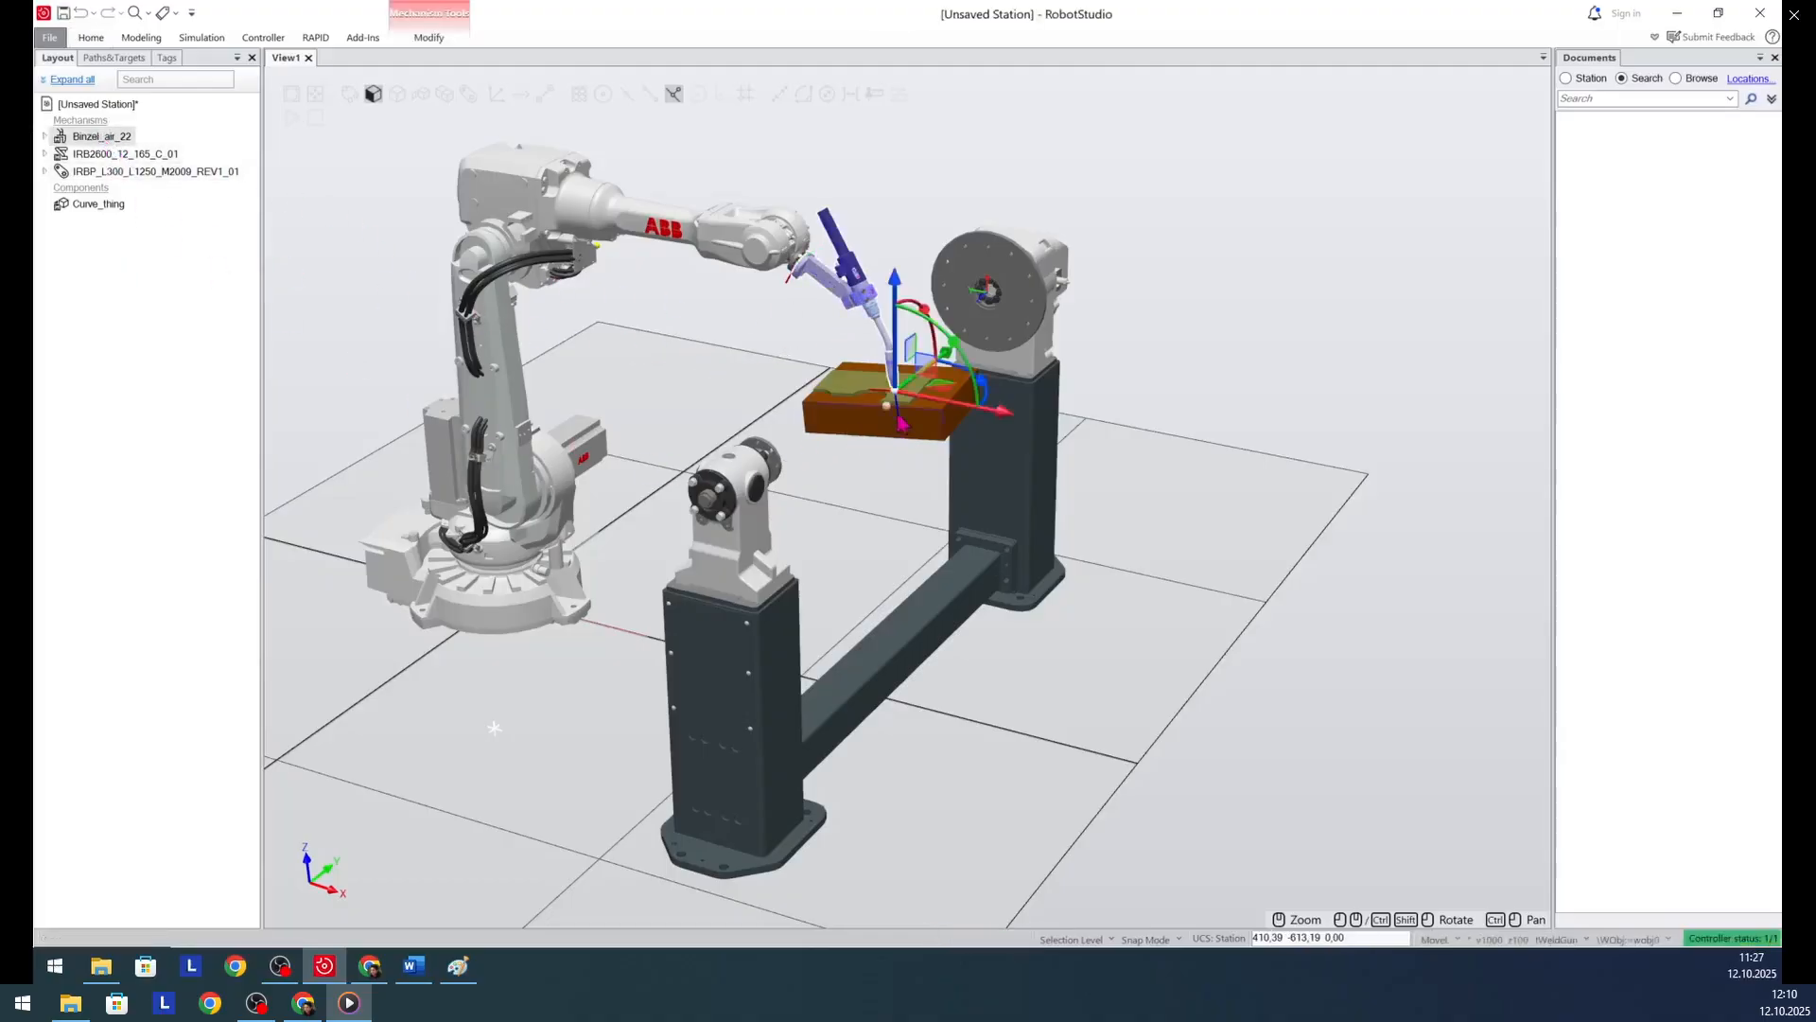
drag(998, 409, 777, 402)
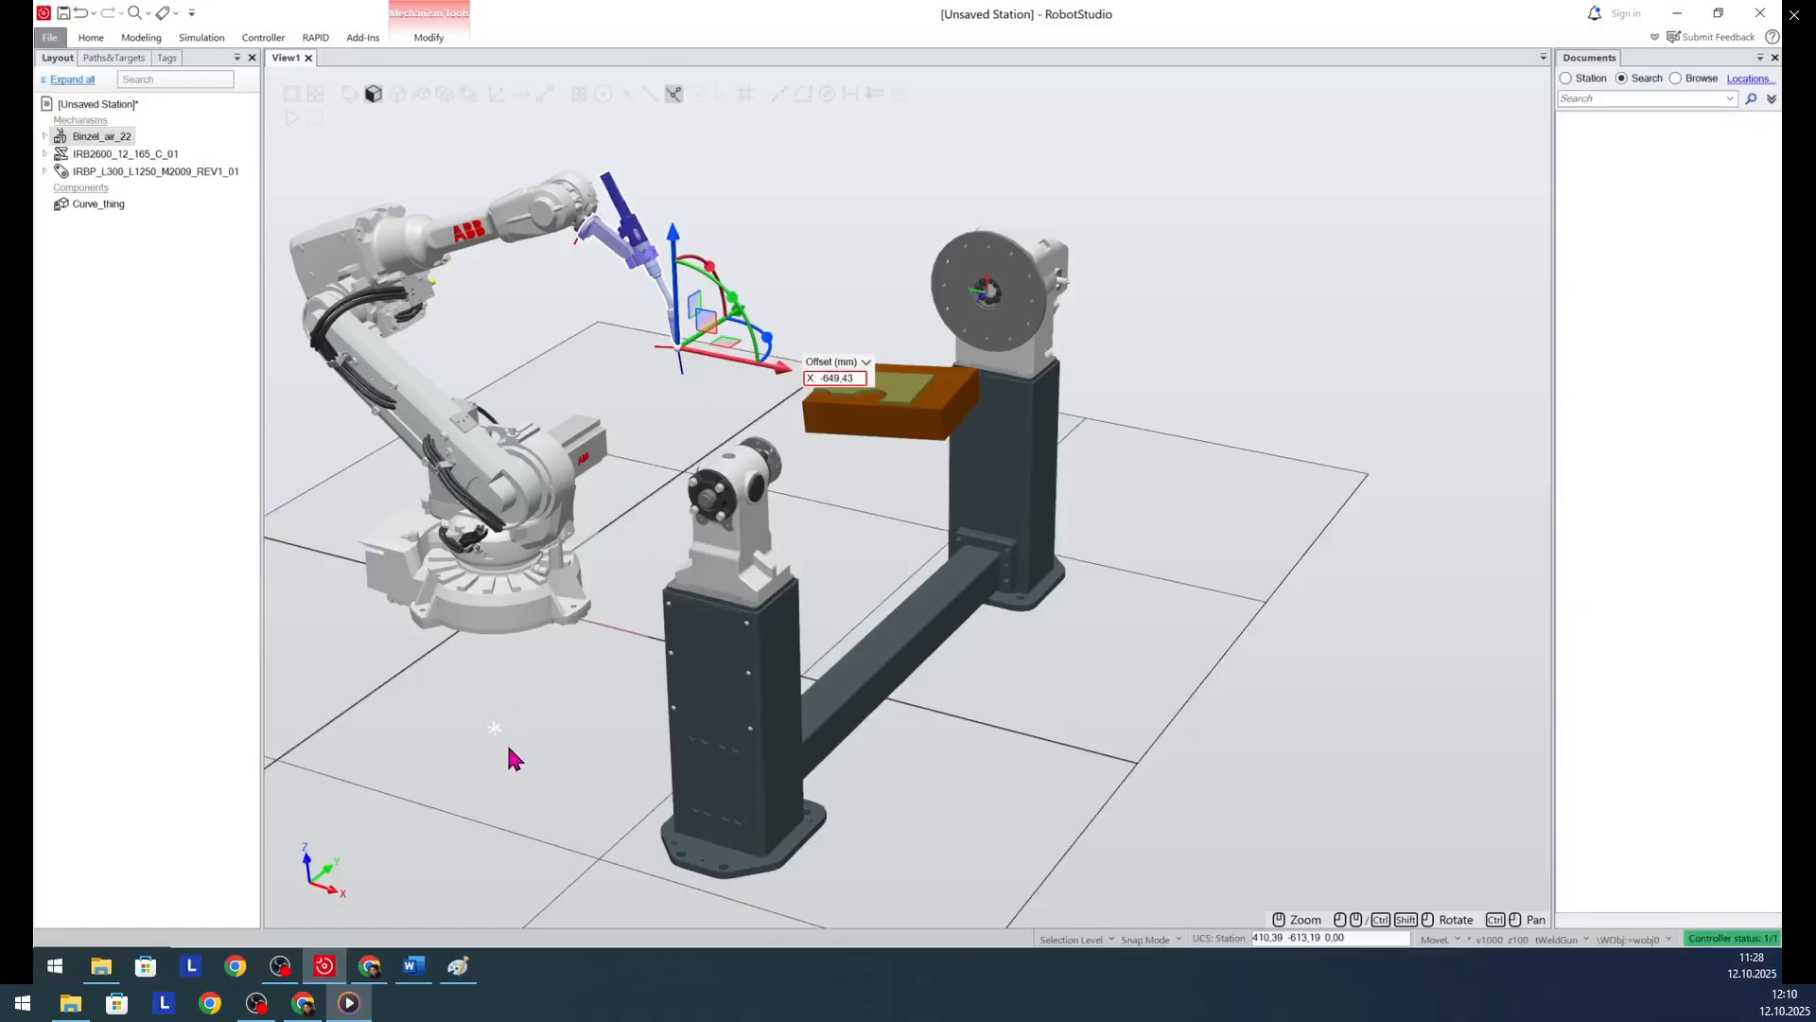
- Teach a target at the robot's current position, accepting the default work object wobj0
ctrl+shift+drag(502, 764, 567, 775)
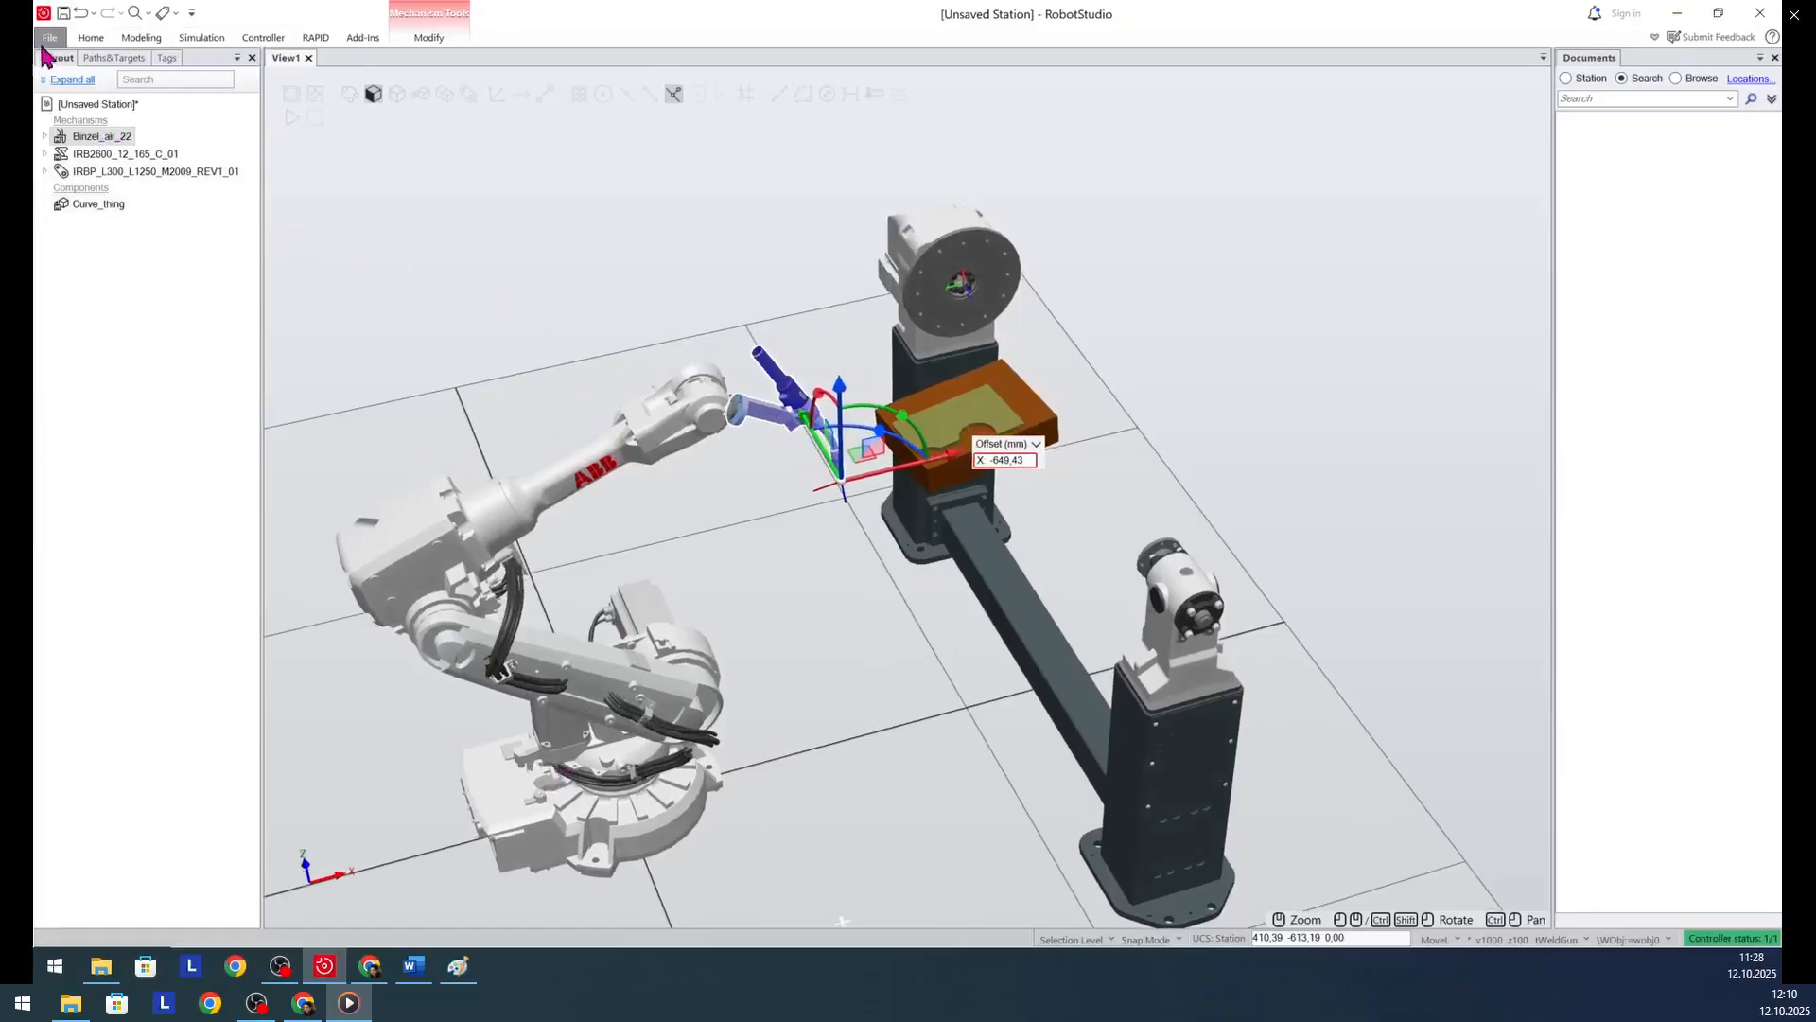
click(91, 38)
click(437, 61)
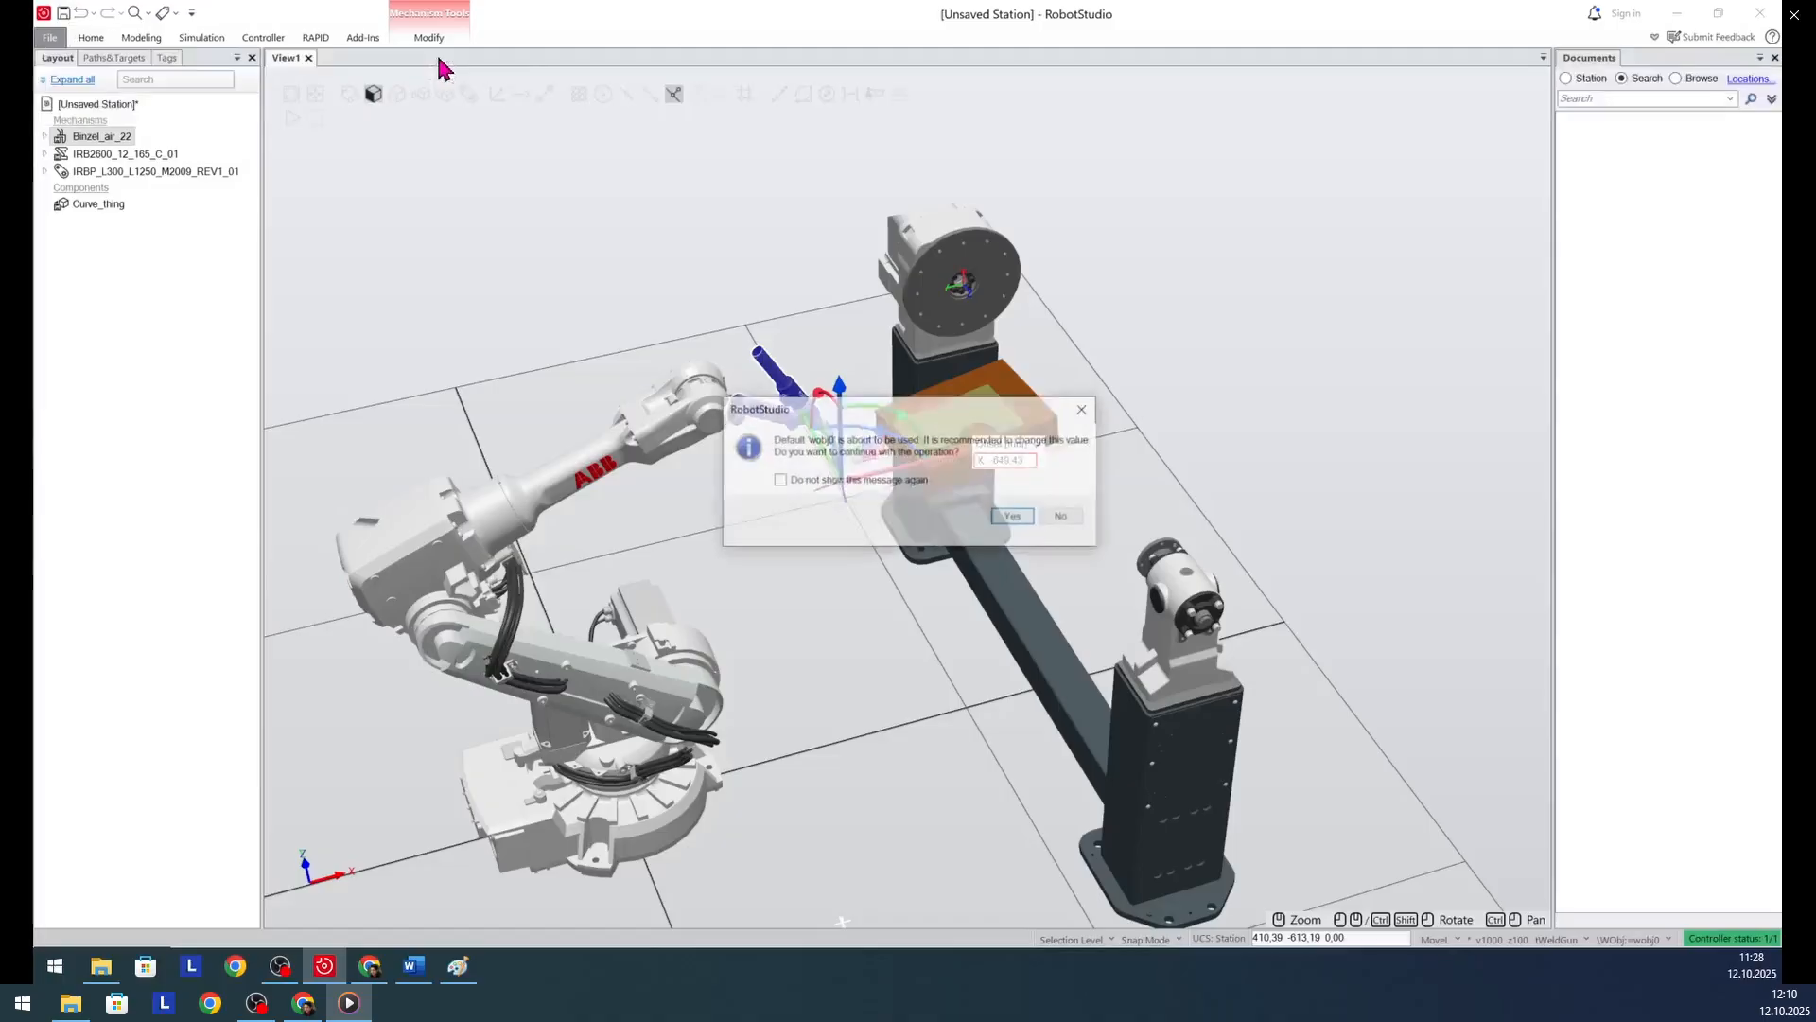
click(1028, 516)
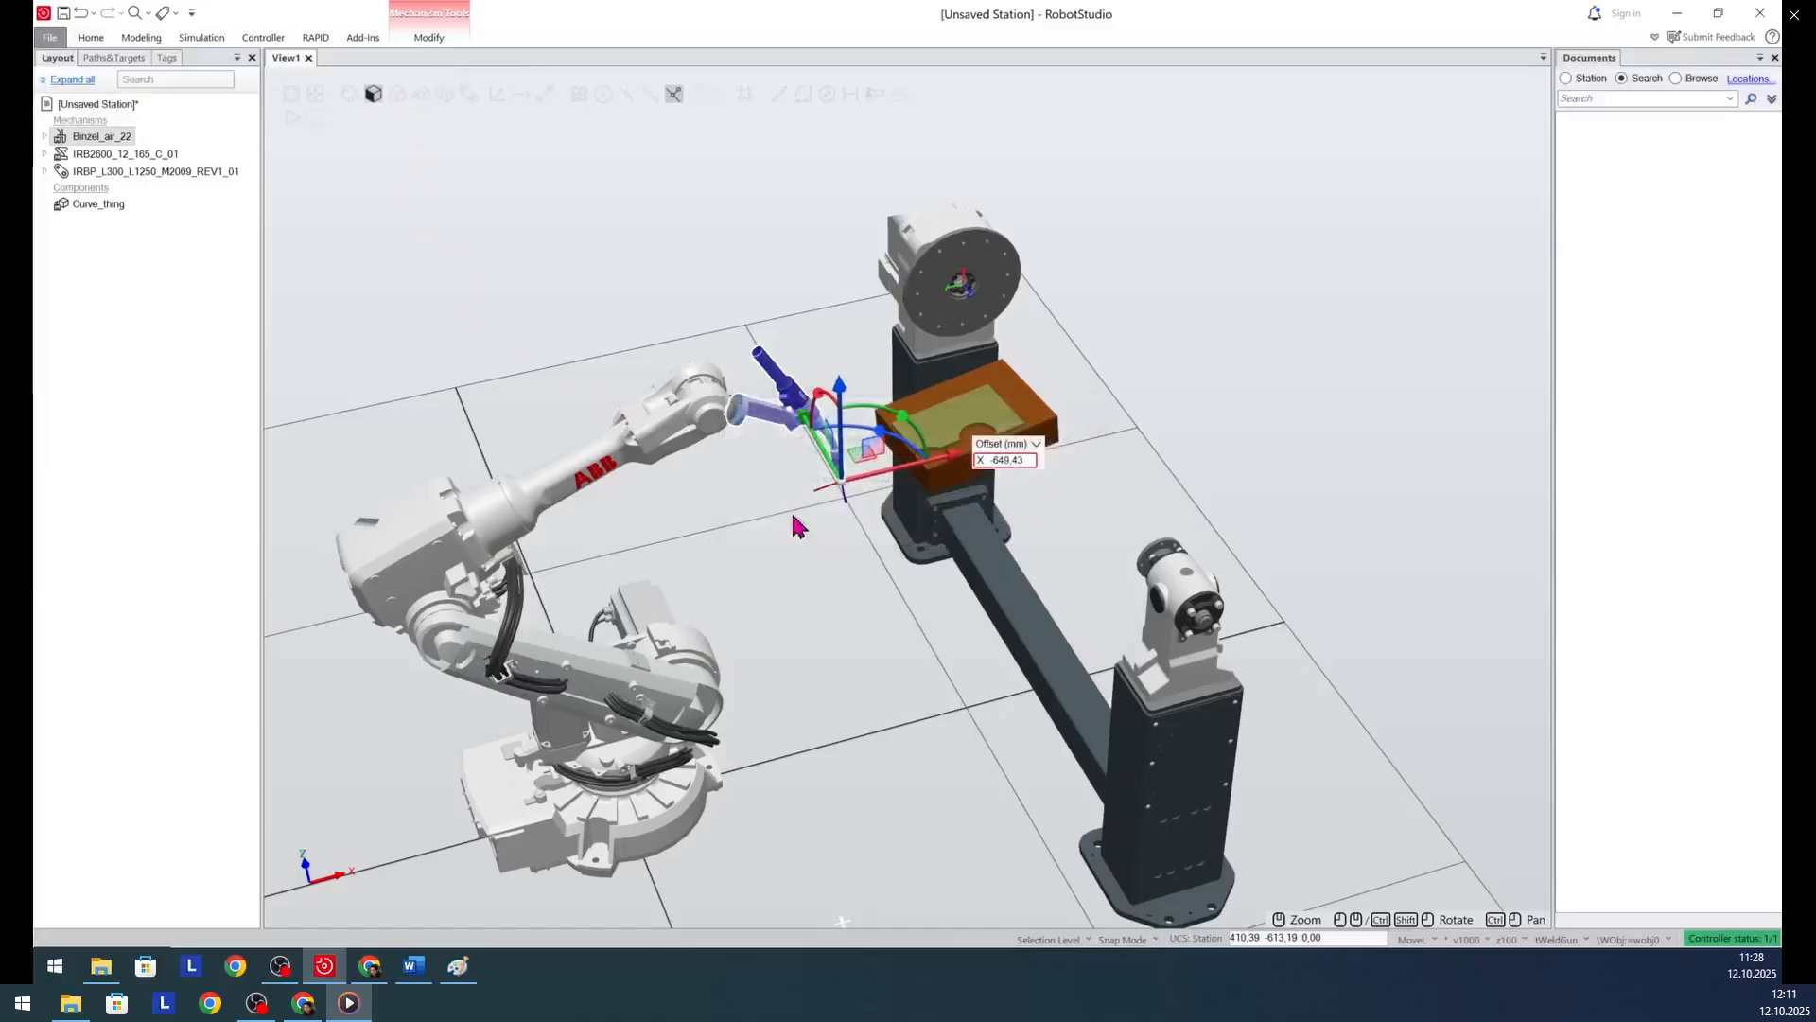
- Rename Target_10 under the T_ROB1 task's wobj0 work object as home
click(114, 58)
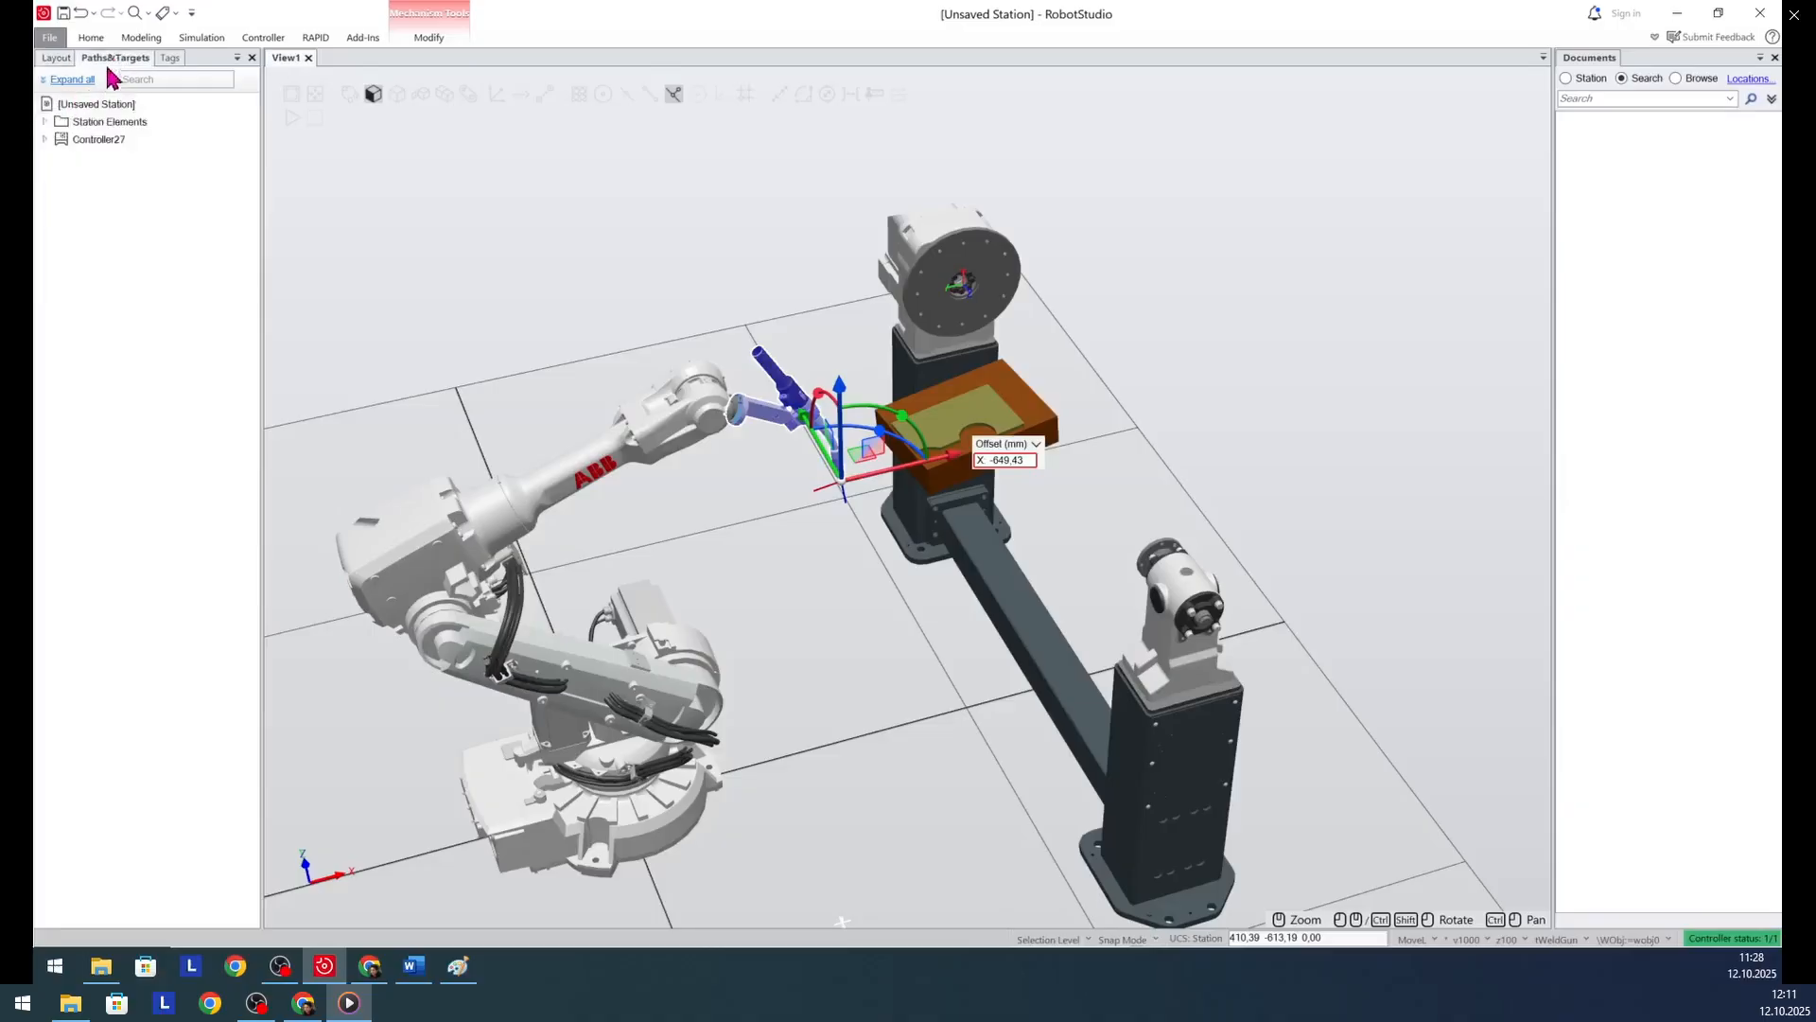
click(44, 139)
click(58, 157)
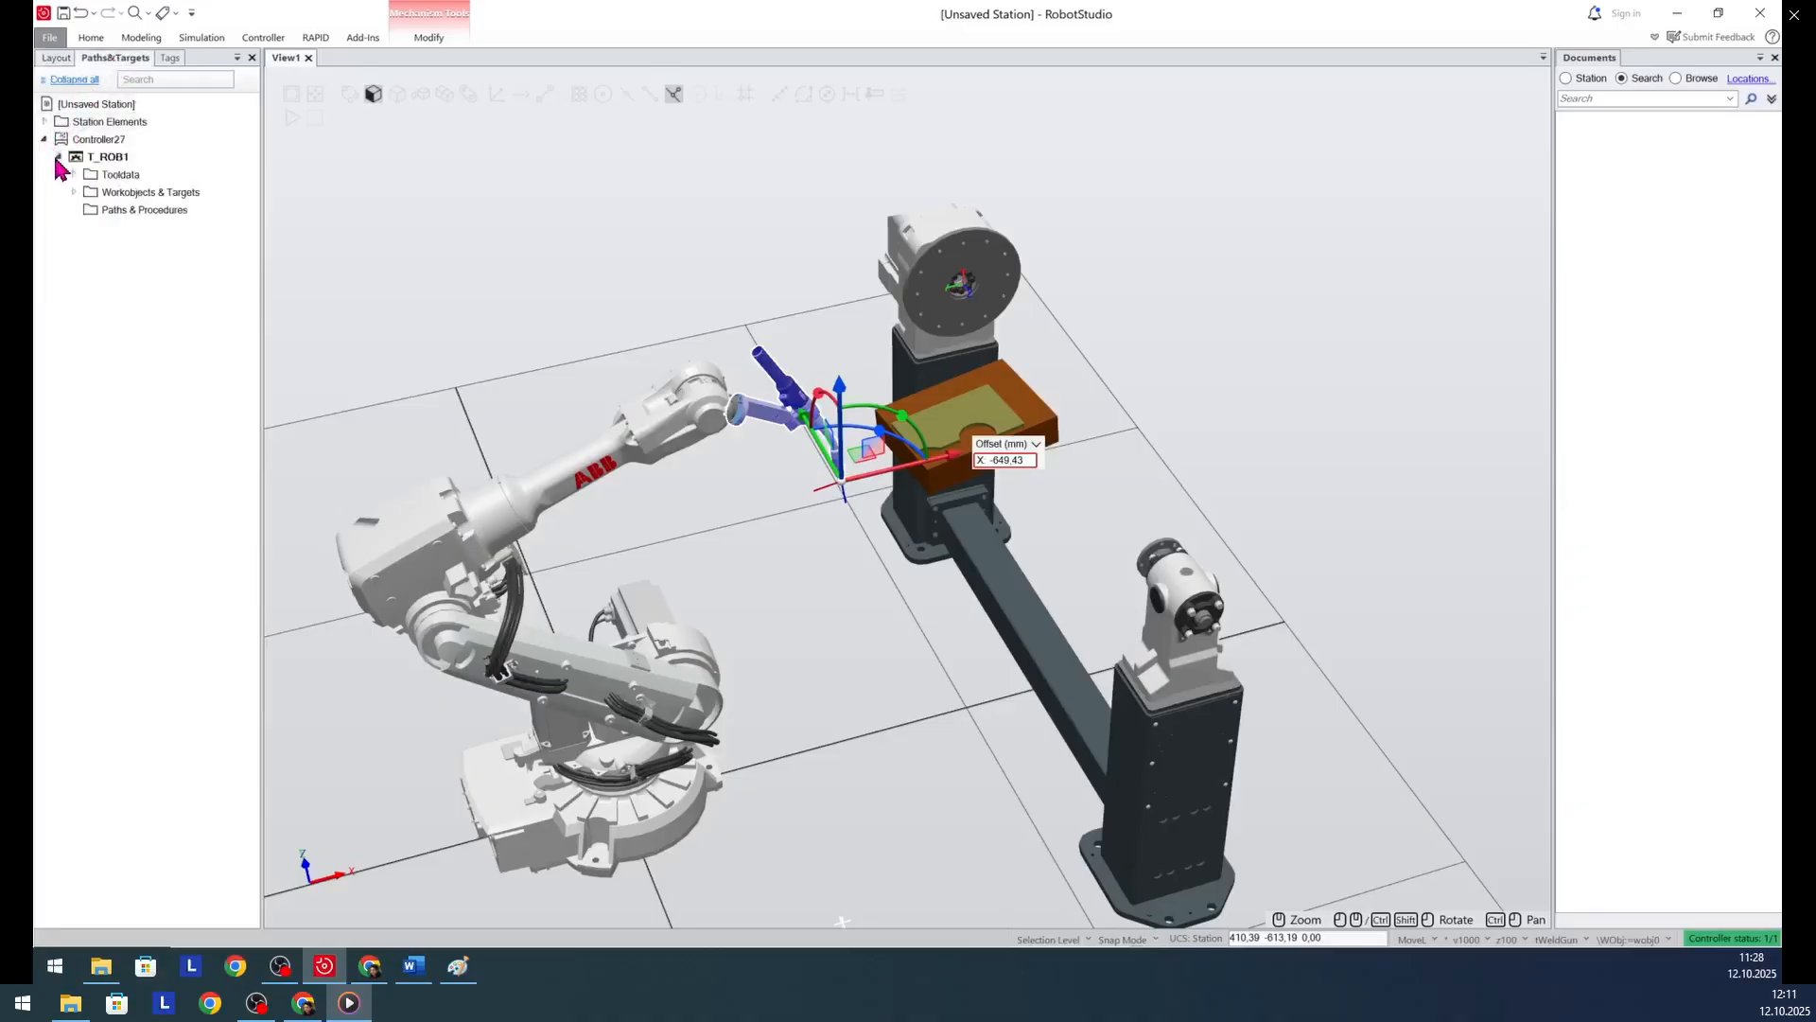
click(73, 192)
click(87, 209)
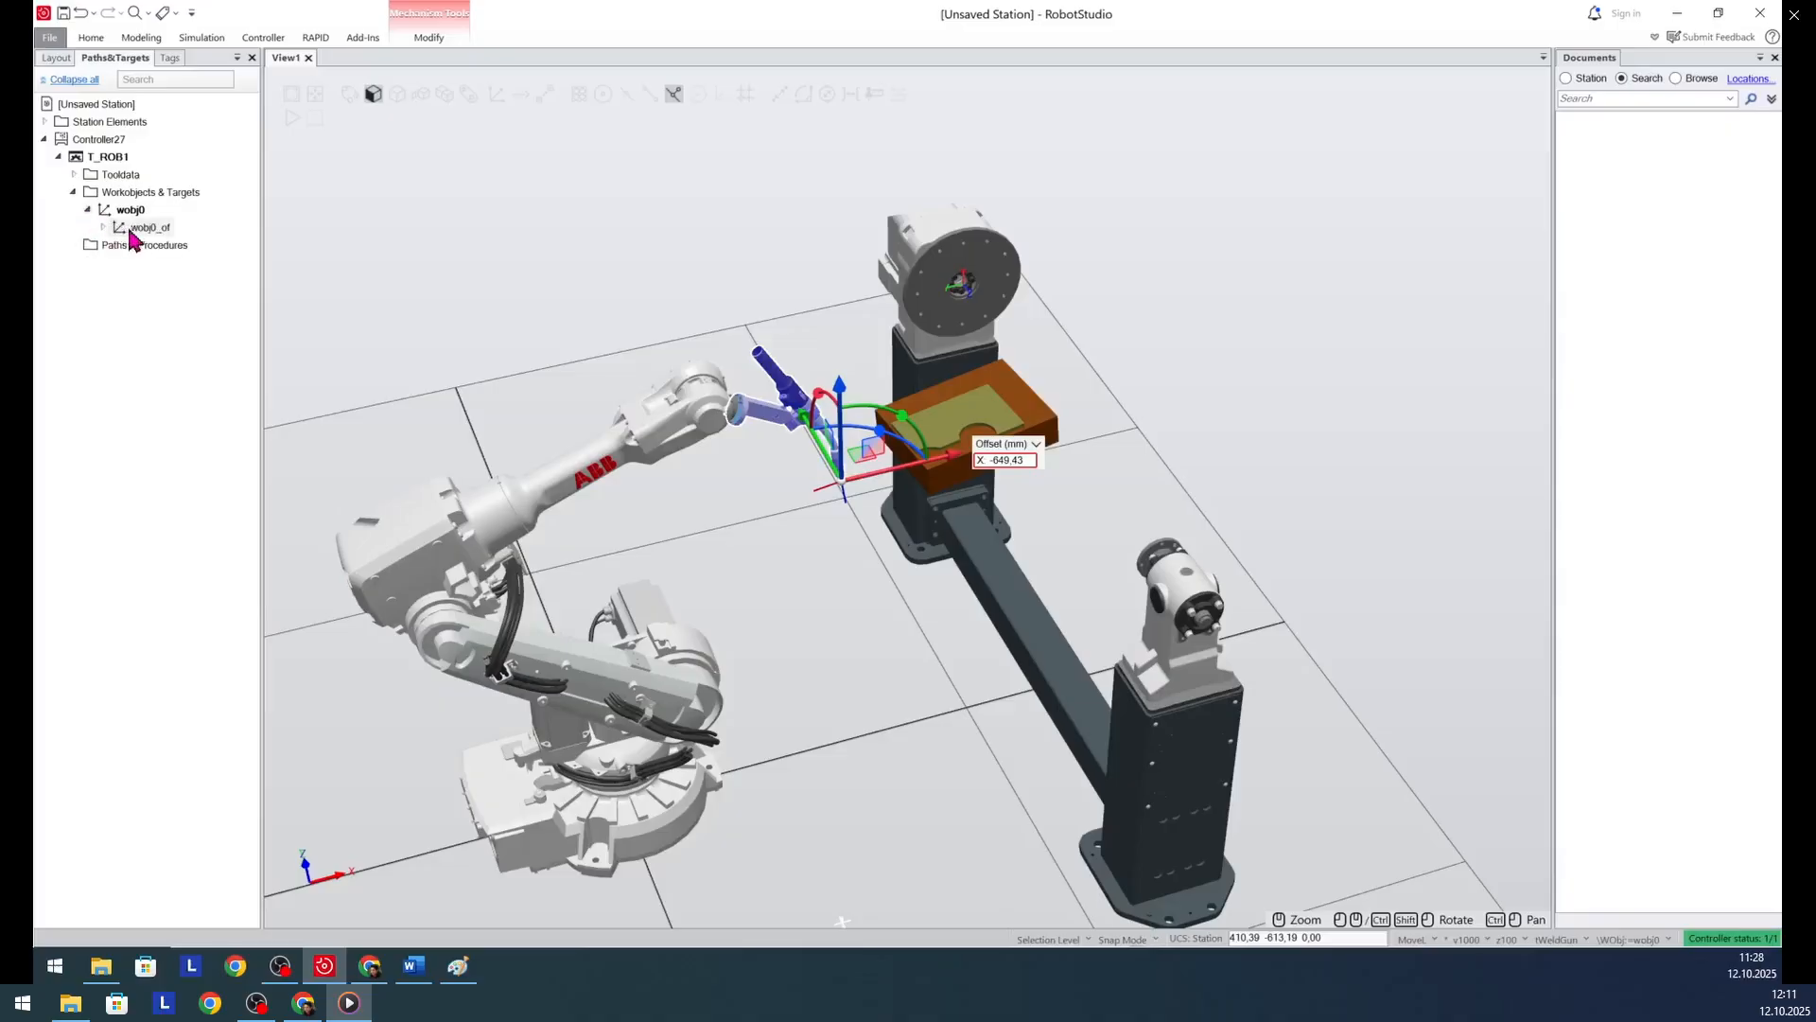
click(103, 228)
click(157, 245)
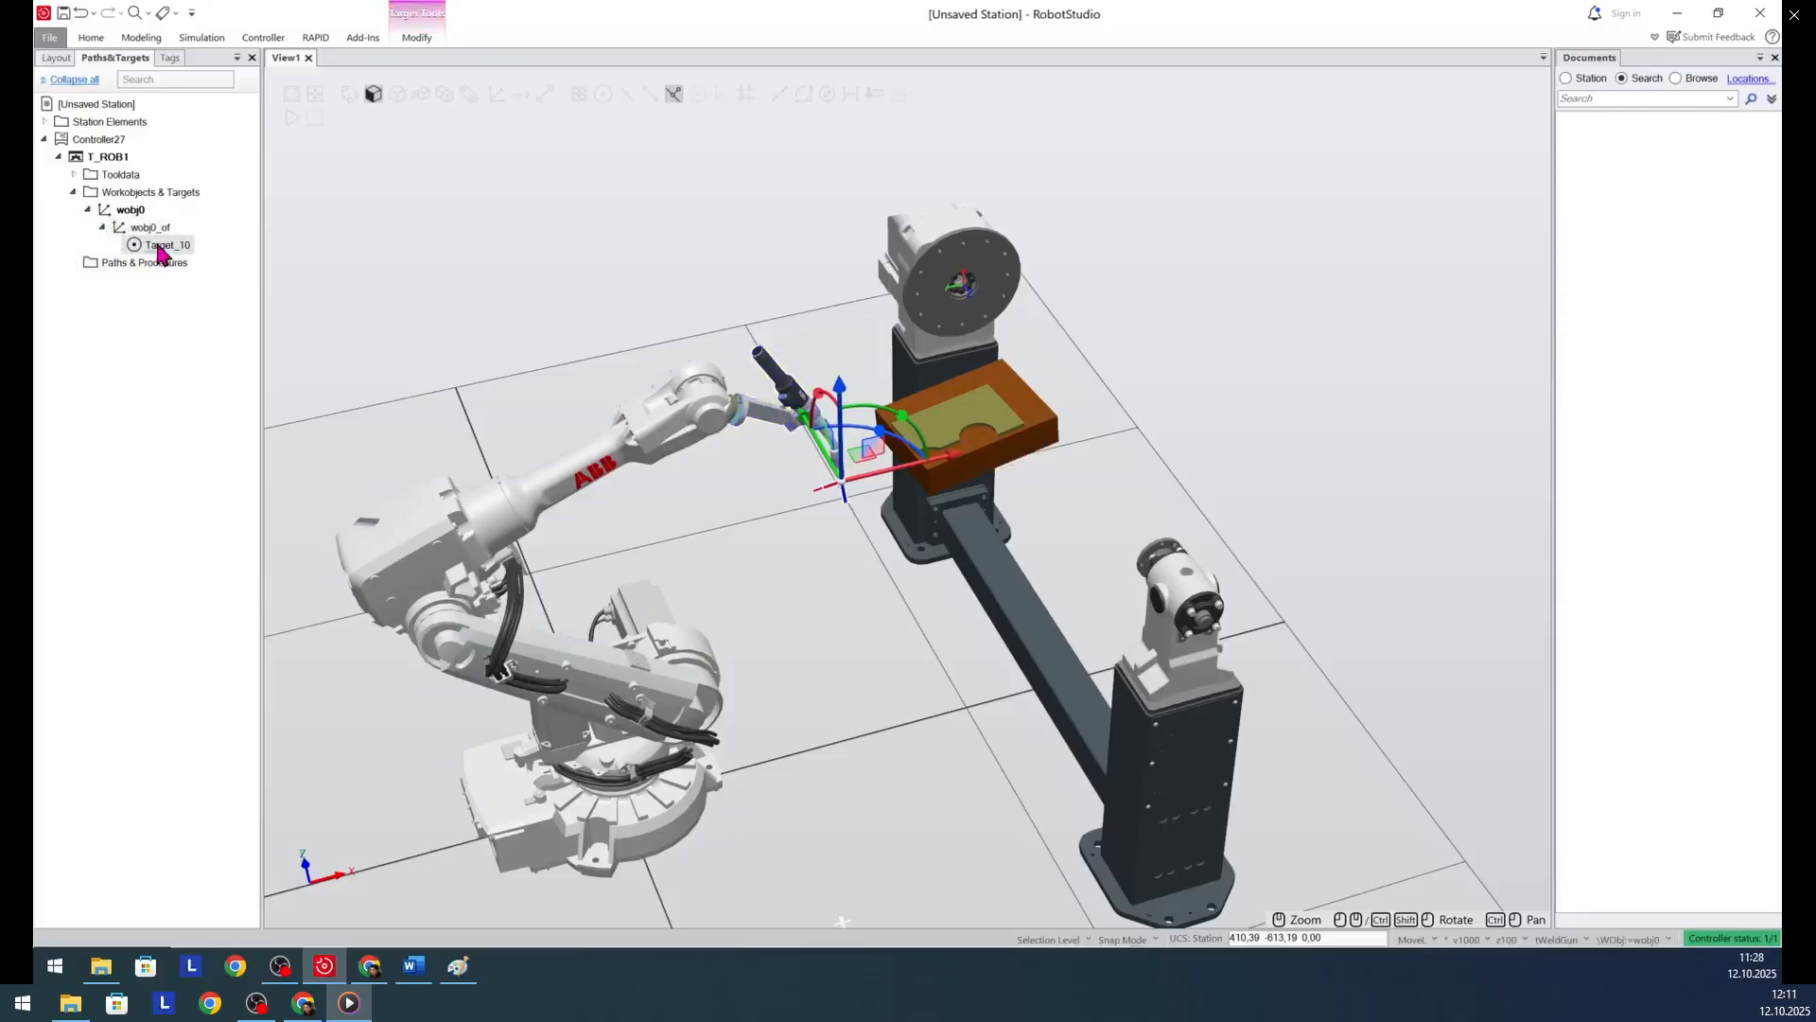
text(N)
key(Return)
click(180, 344)
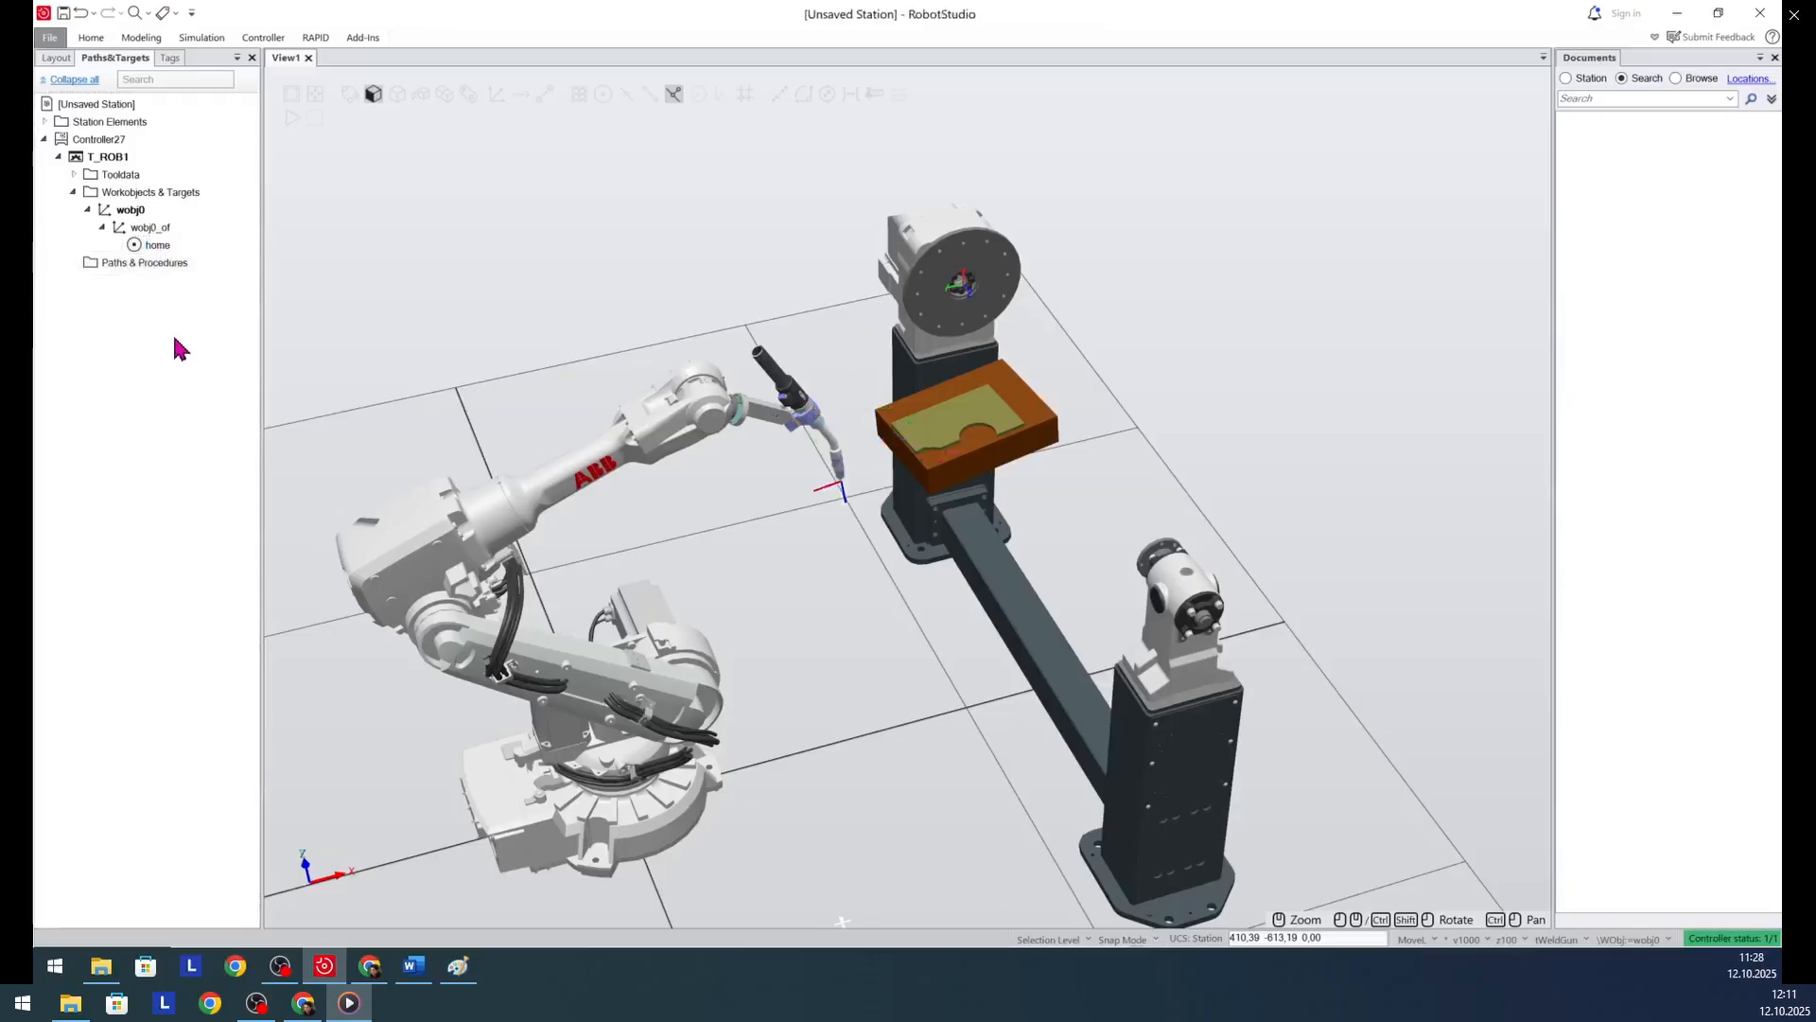
- Set the Curve_thing component's orientation to 0, 0, 90 degrees in the World reference
click(53, 58)
click(78, 207)
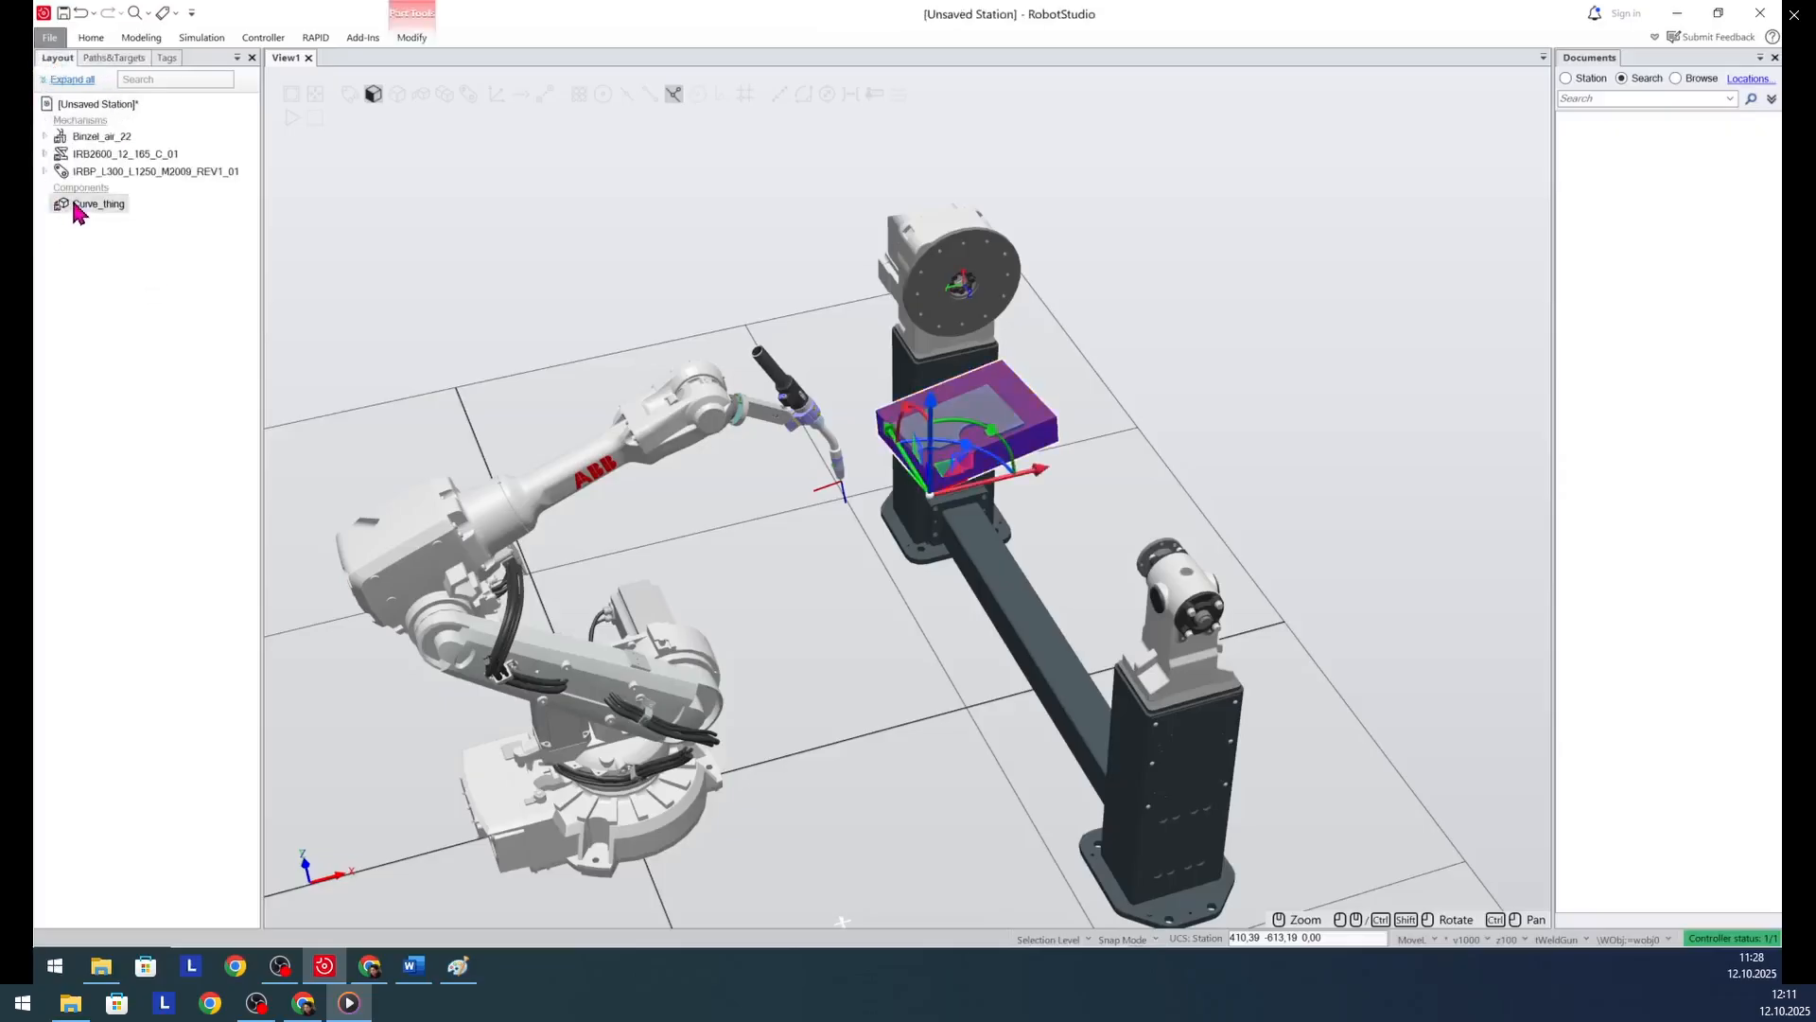
right_click(78, 208)
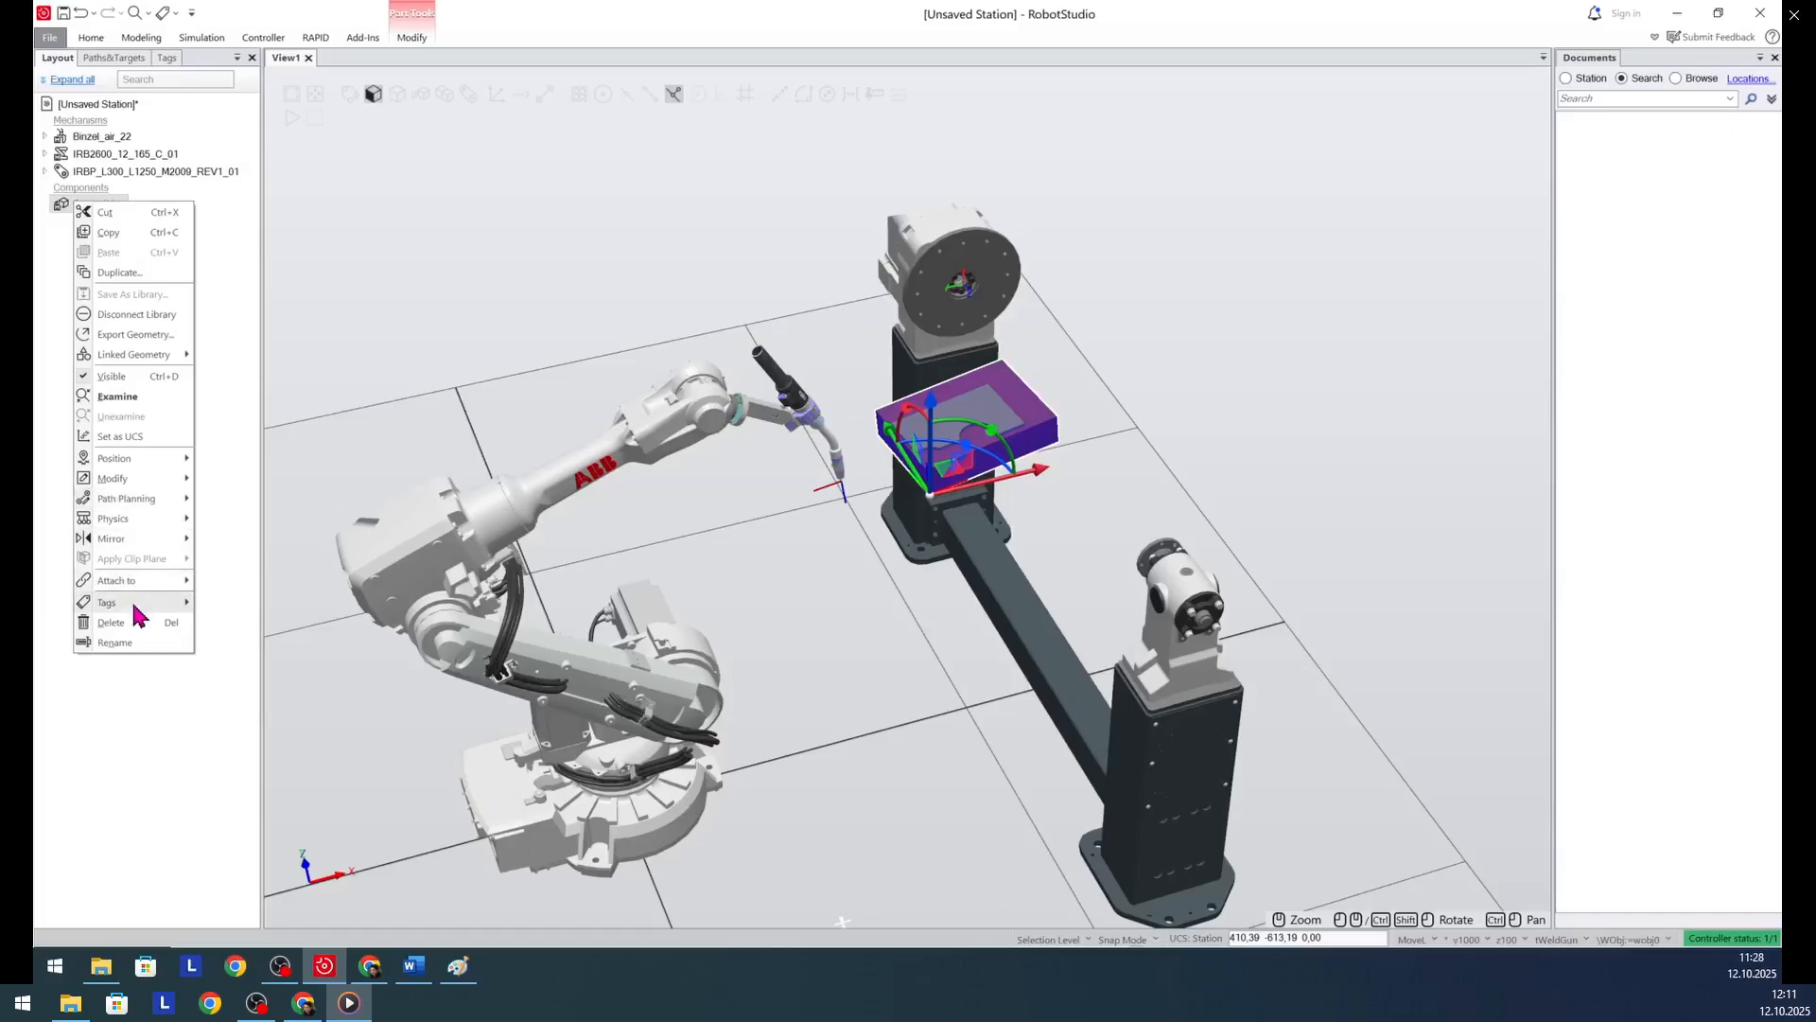
mouse_move(113, 459)
click(242, 463)
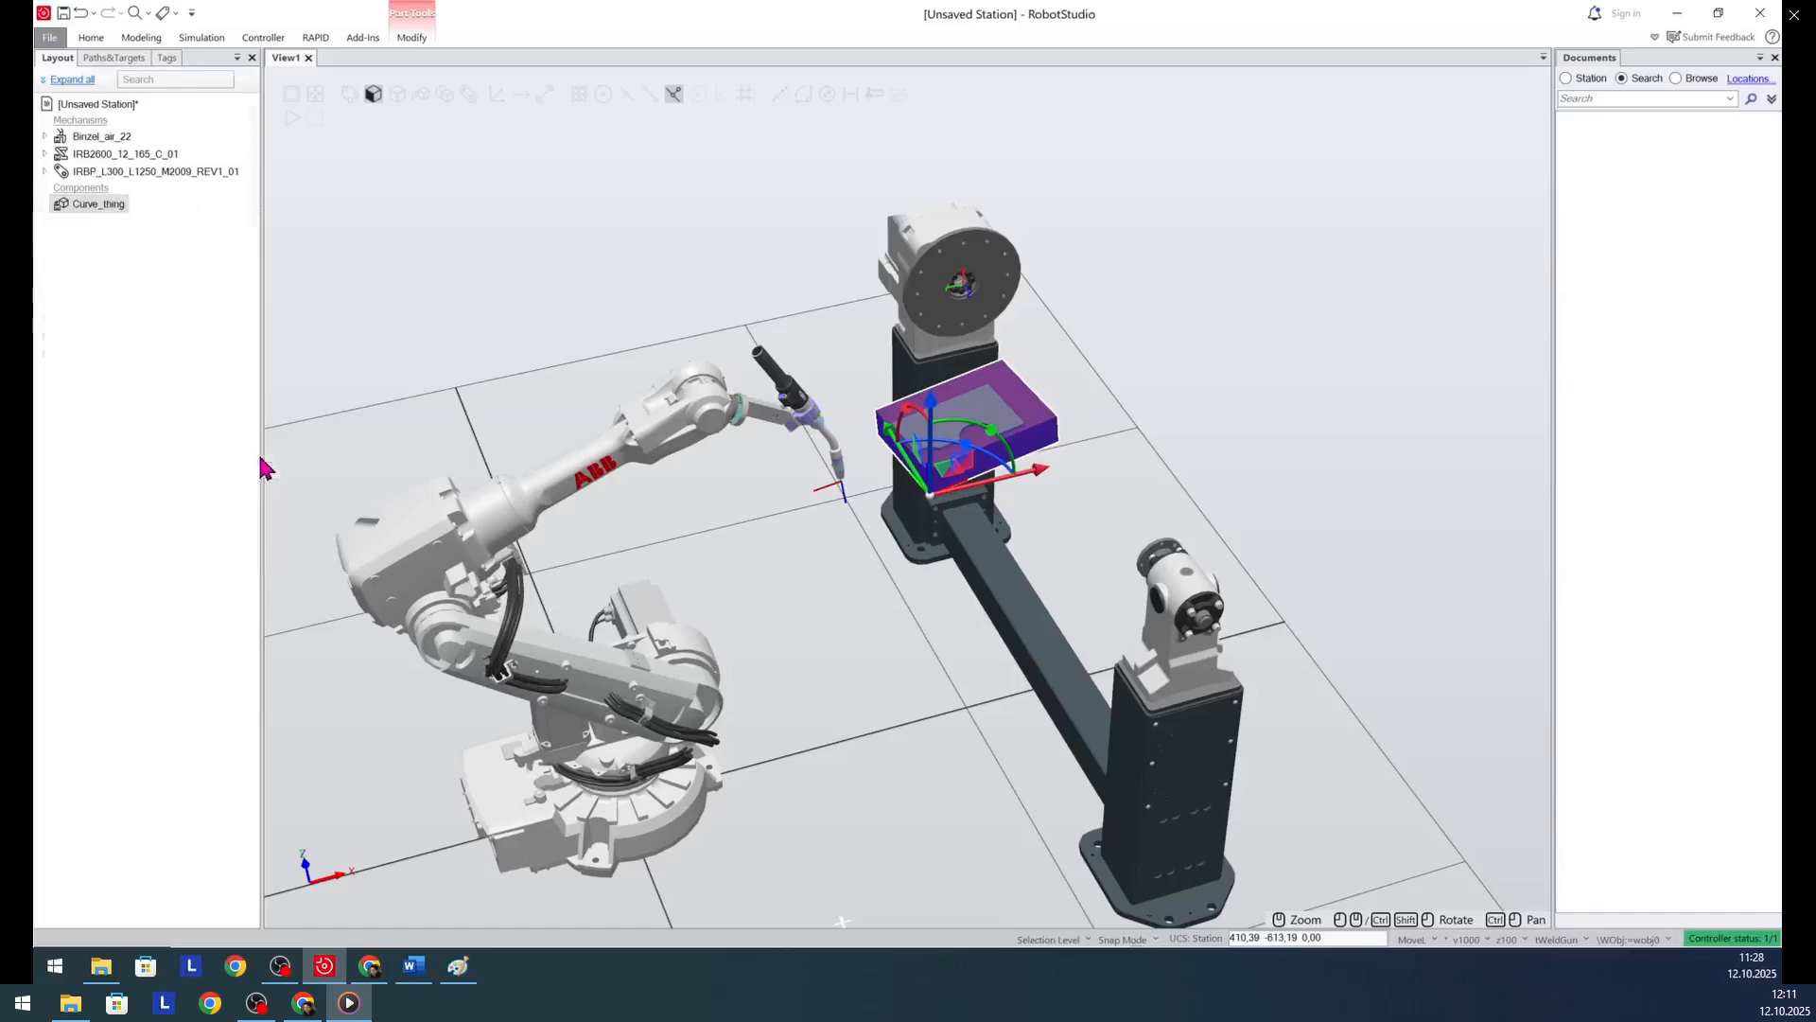
click(142, 160)
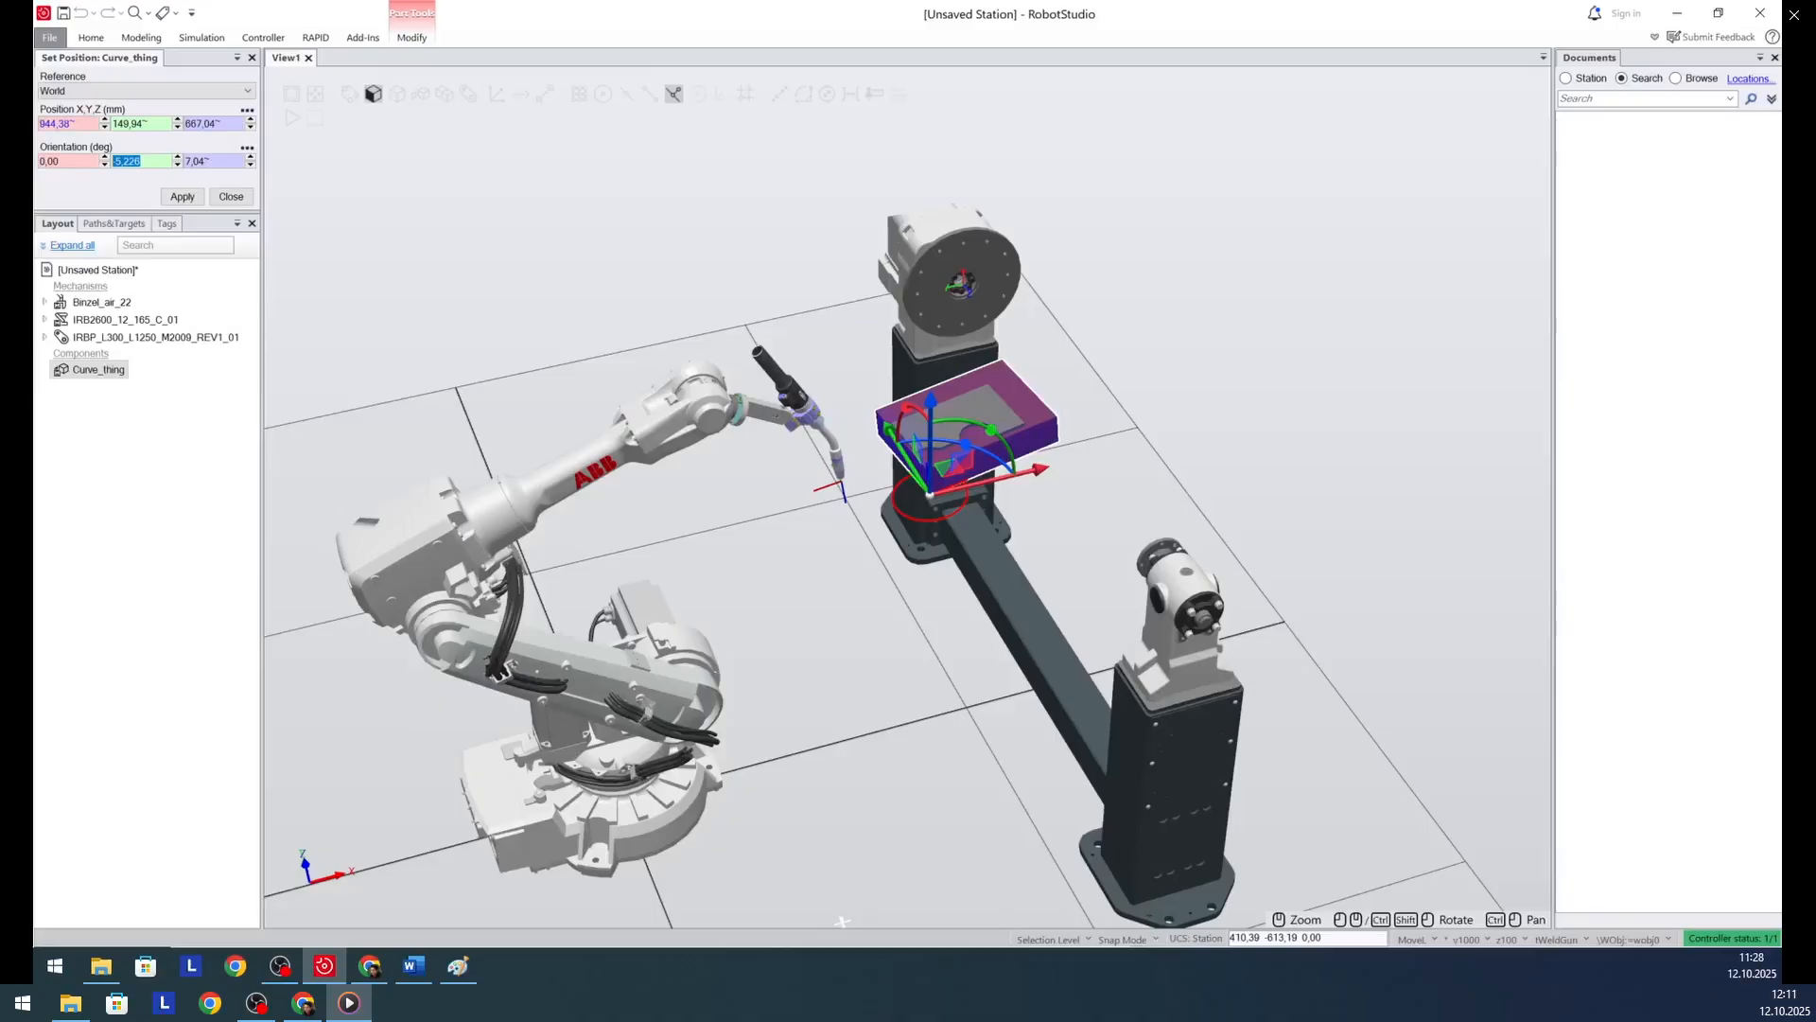
text(0)
click(225, 160)
text(90)
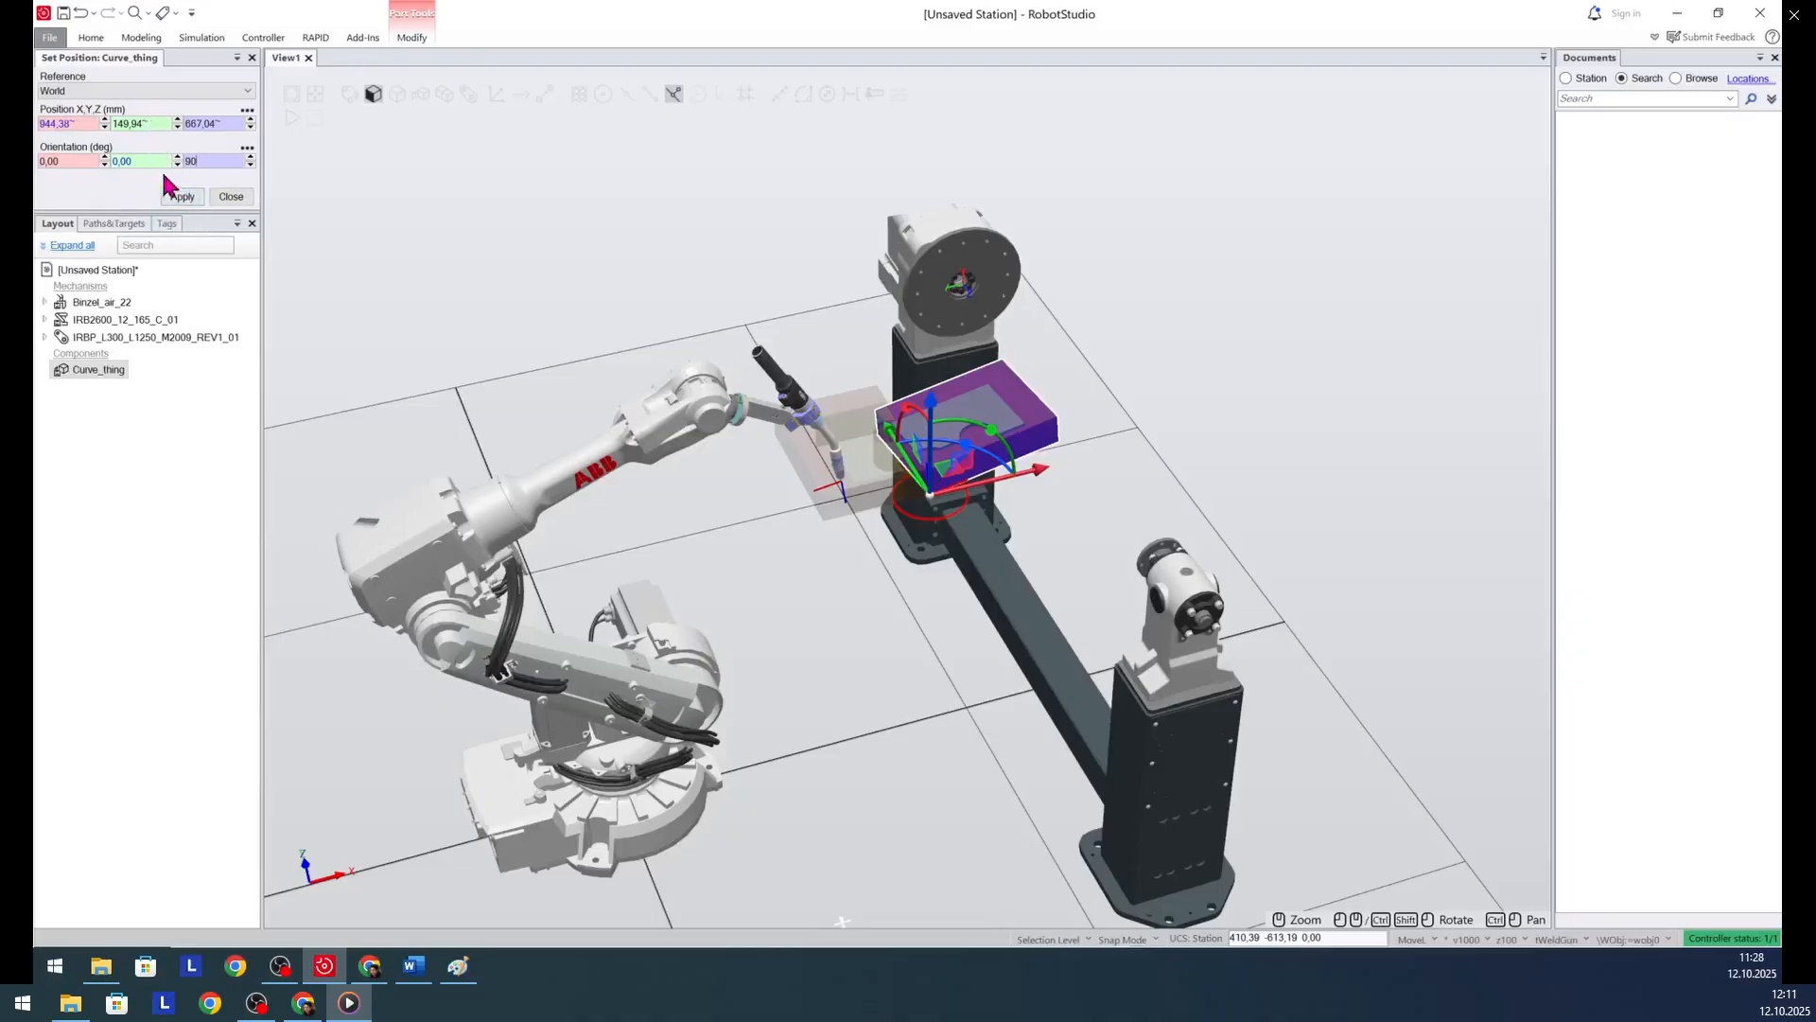
click(182, 198)
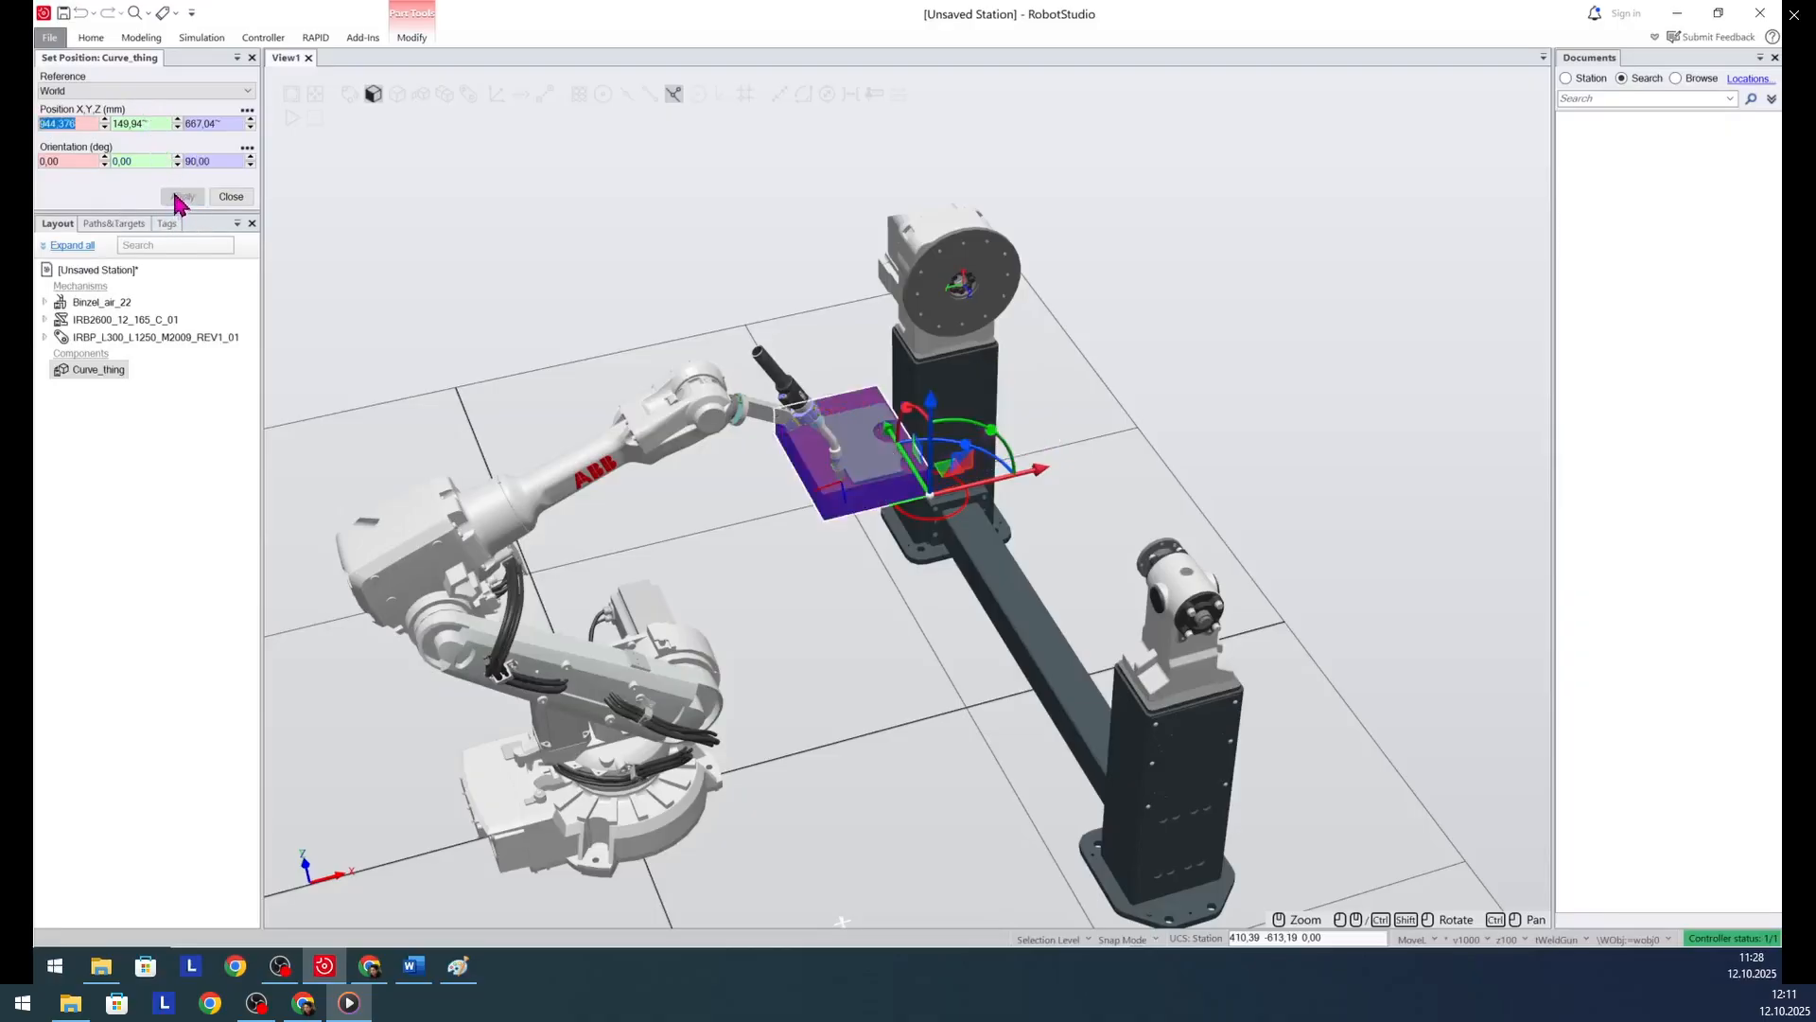
- Move Curve_thing between the positioner's columns, to about X 1384, Y -123 and Z 827 mm
drag(1042, 473, 1206, 433)
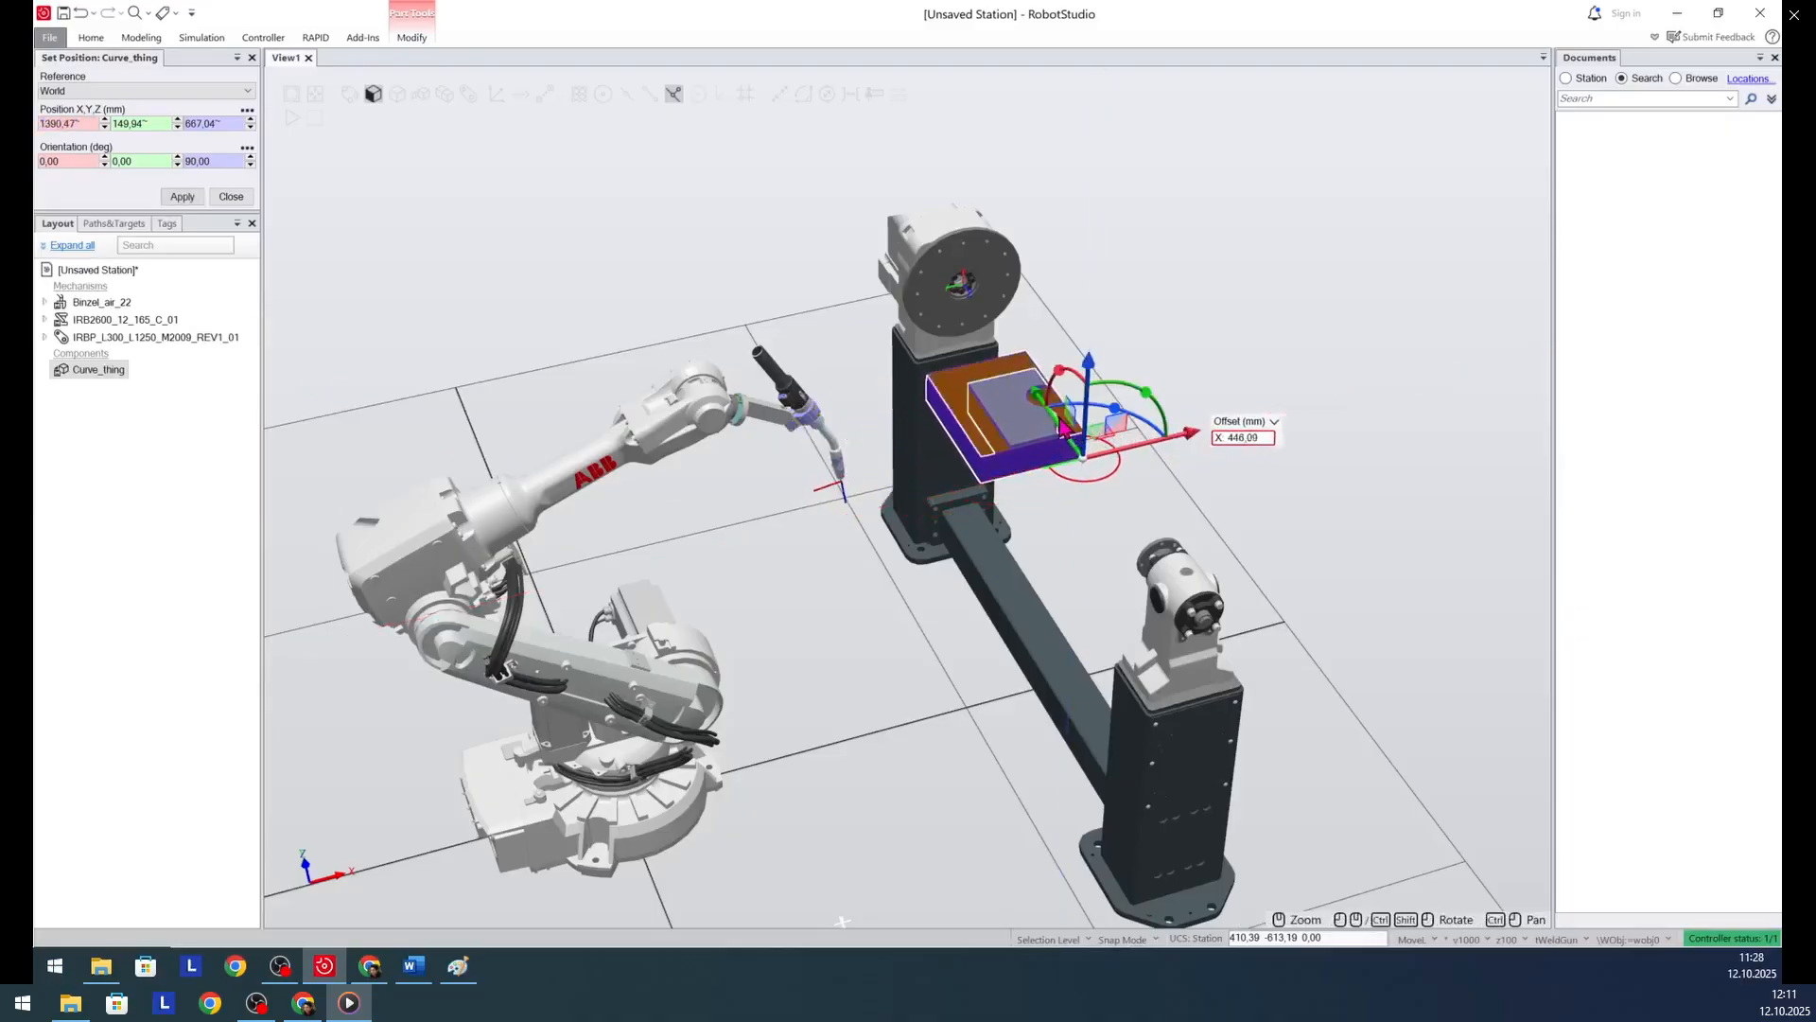
drag(1060, 437, 1040, 572)
ctrl+shift+drag(871, 761, 781, 764)
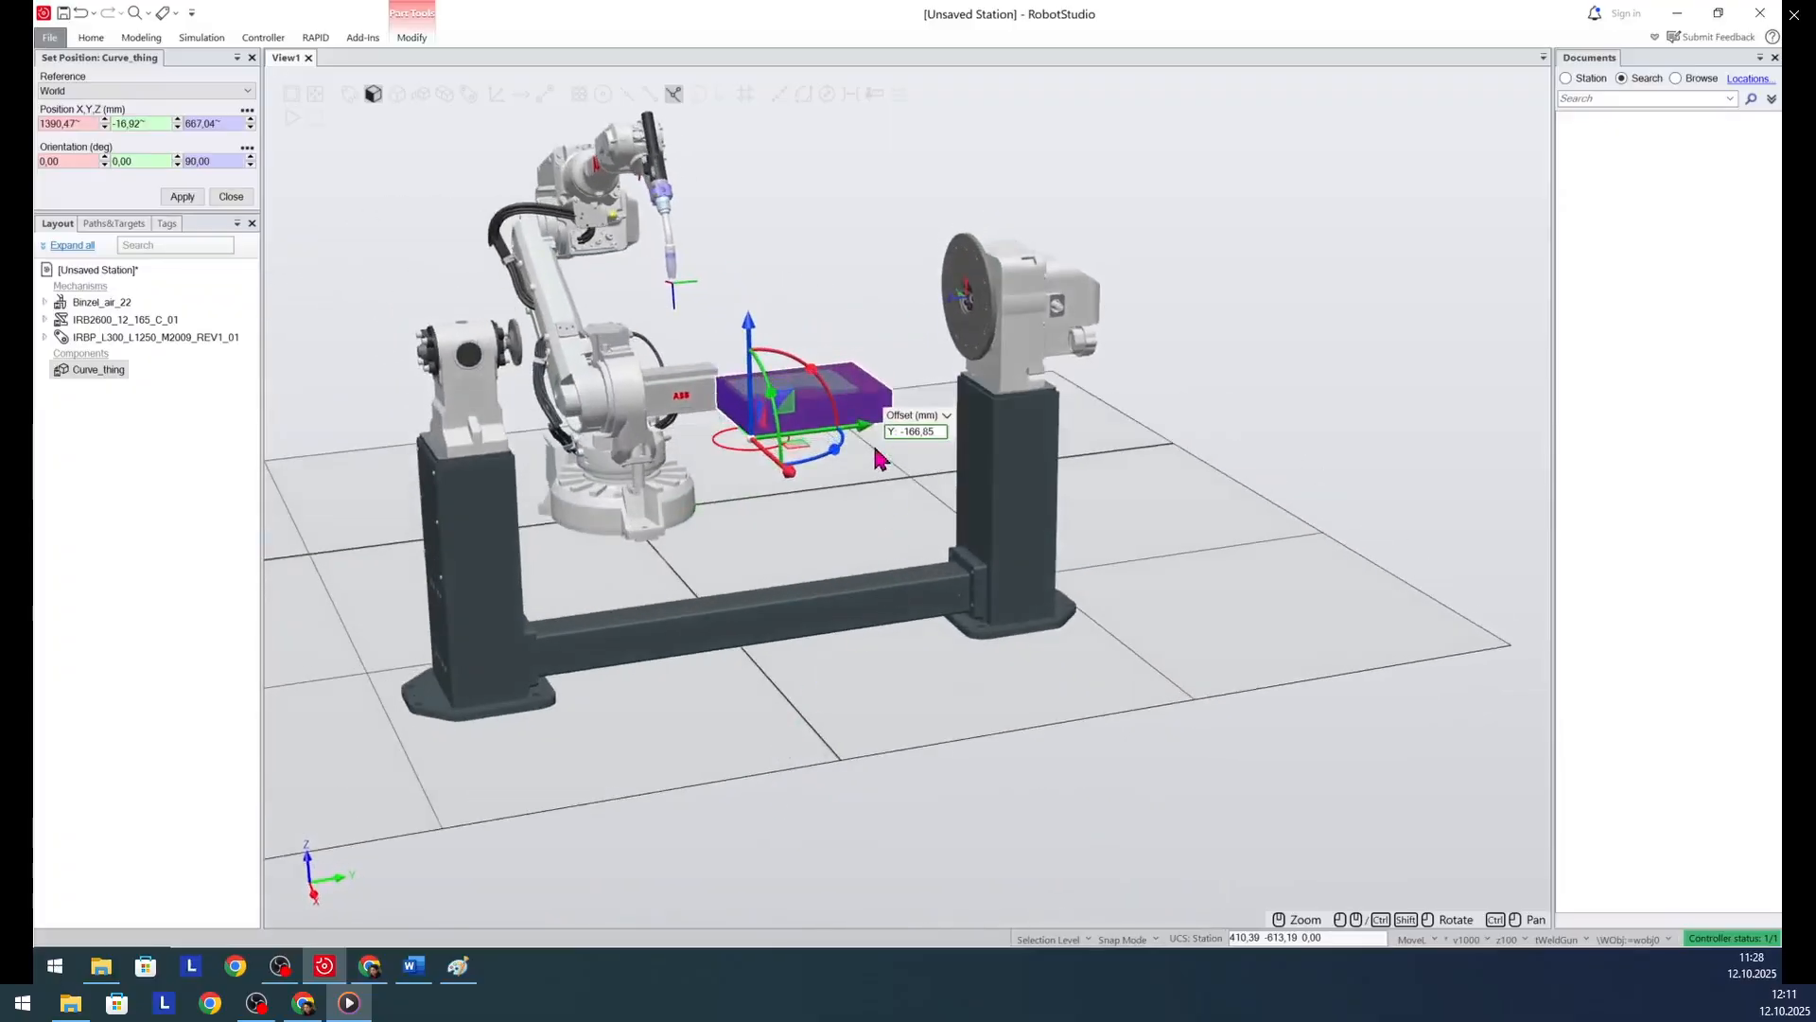
drag(861, 438, 812, 449)
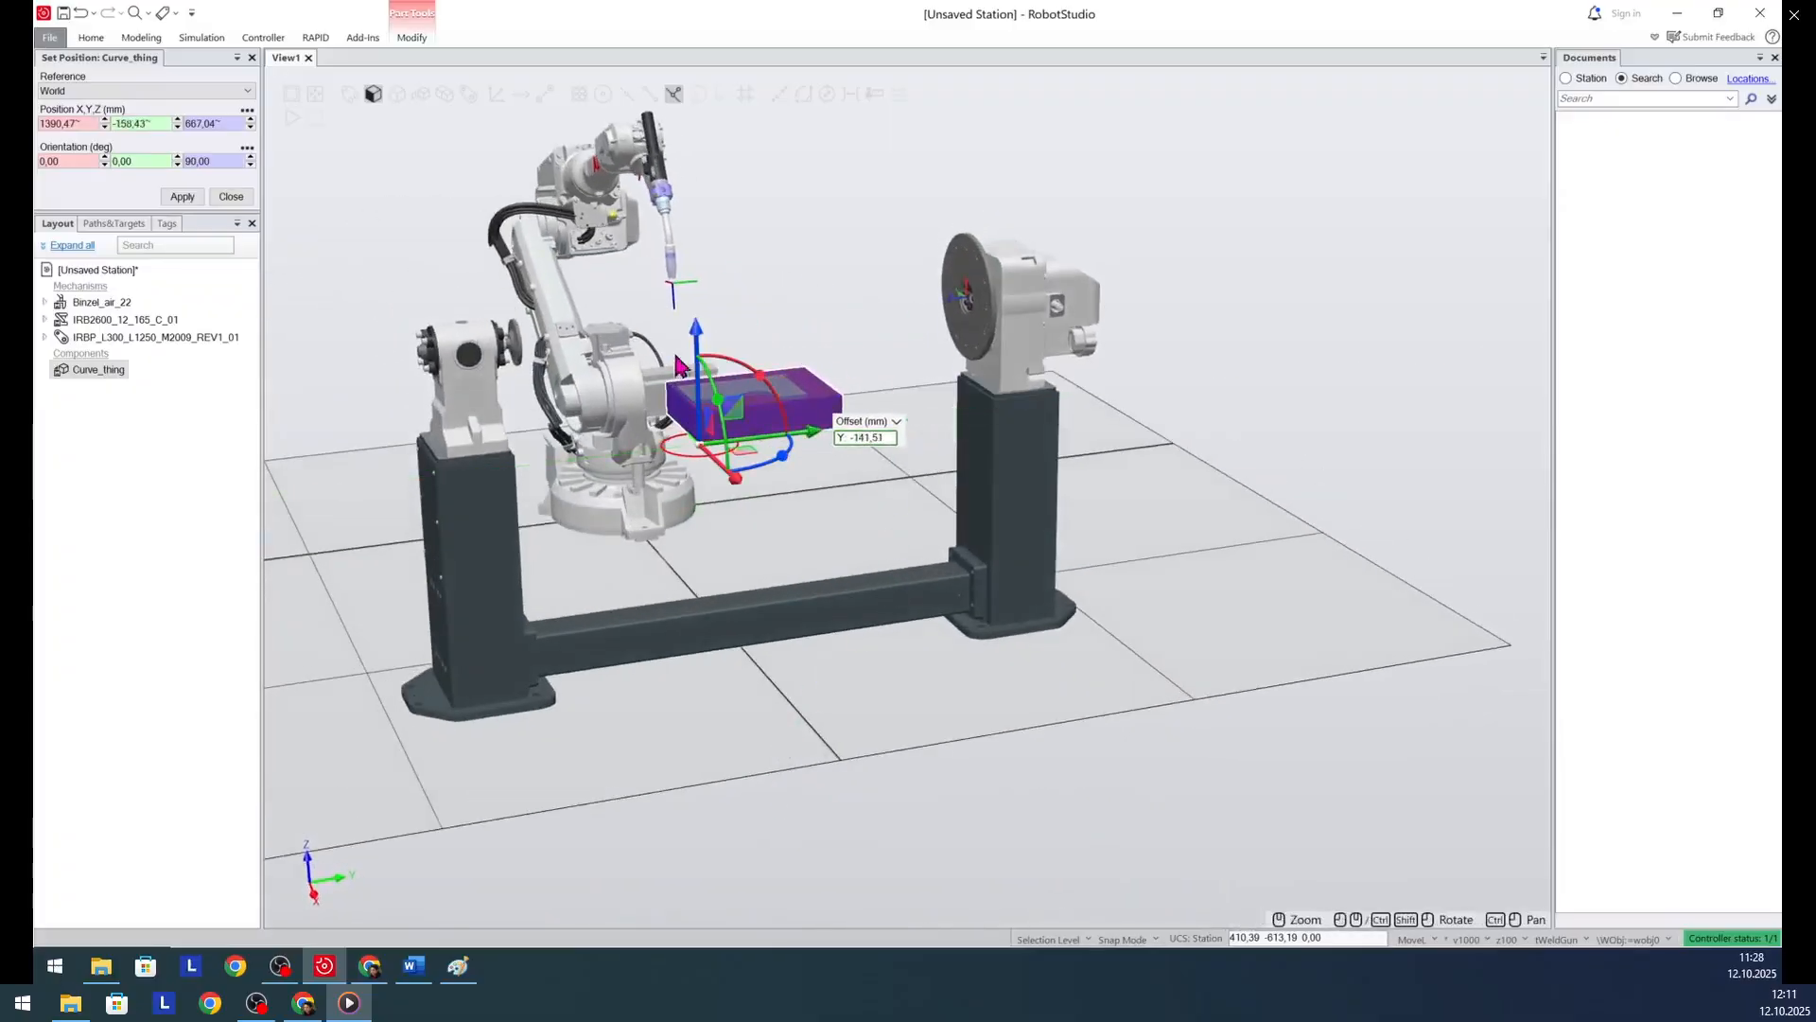
drag(696, 336, 706, 287)
mouse_move(476, 780)
ctrl+shift+mouse_down()
mouse_move(446, 799)
mouse_move(507, 770)
ctrl+shift+mouse_up()
drag(1145, 333, 1053, 435)
drag(779, 409, 790, 405)
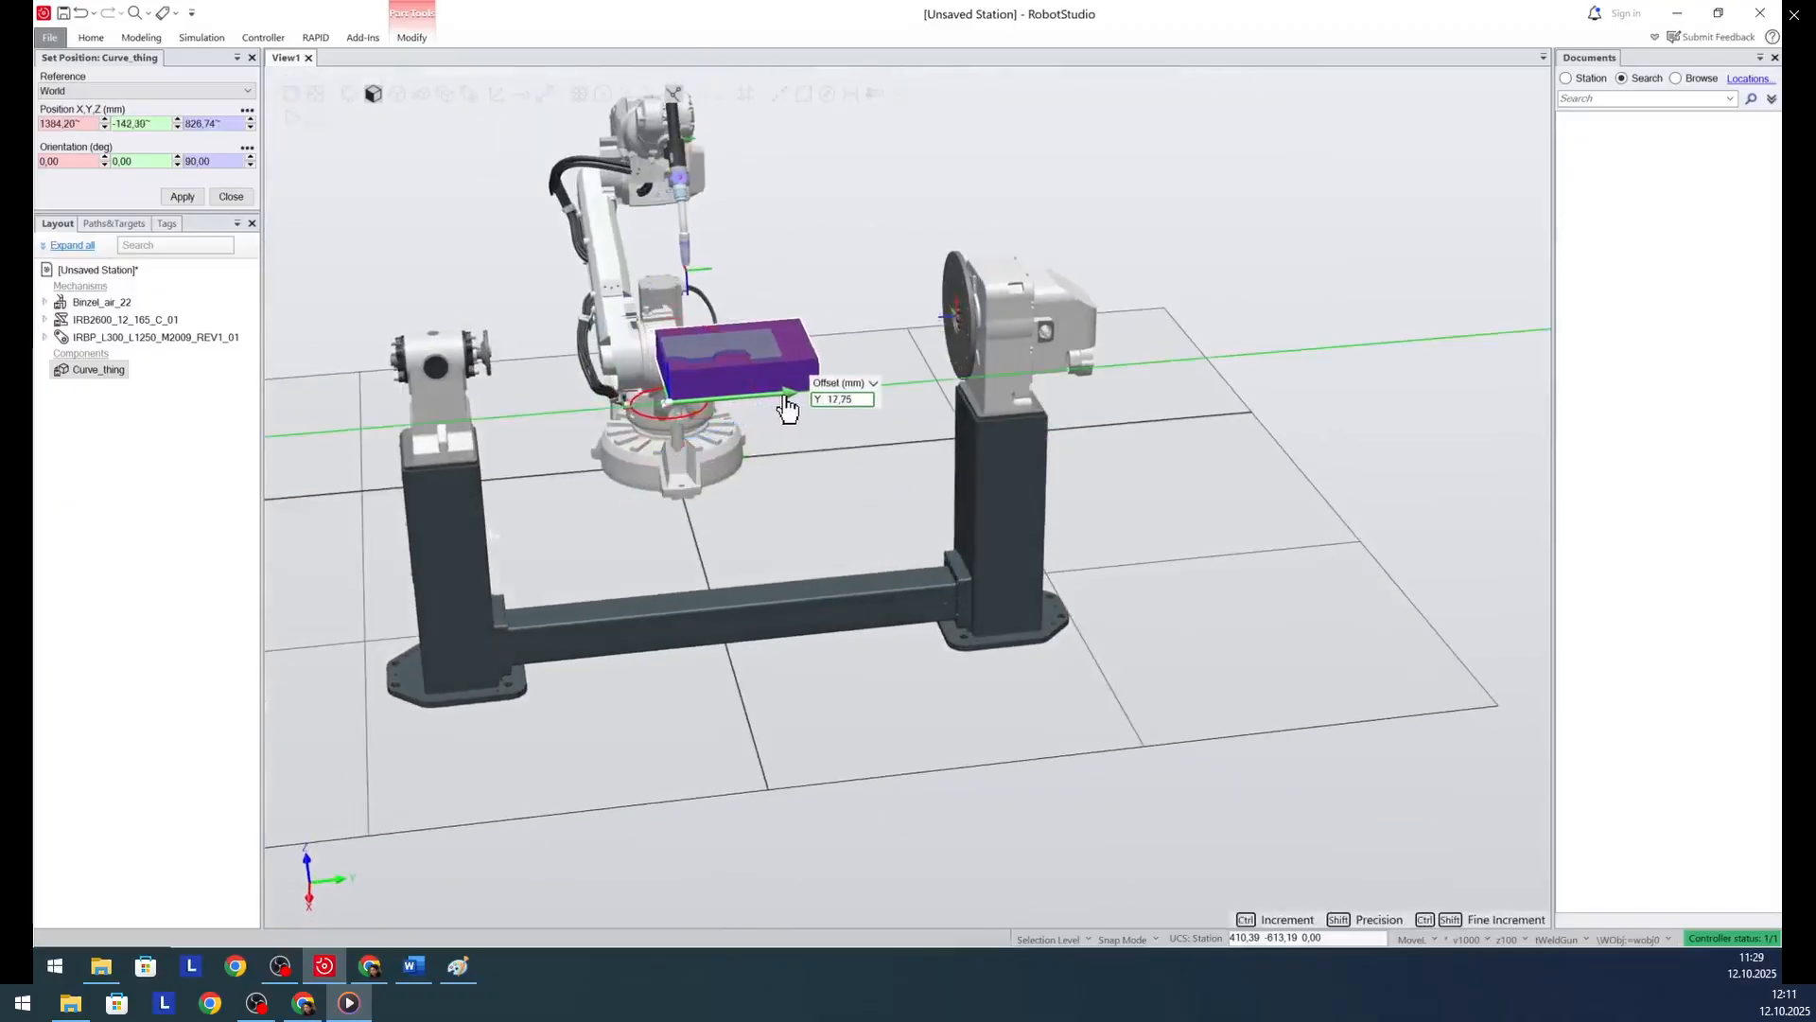
click(588, 783)
ctrl+shift+drag(587, 783, 740, 783)
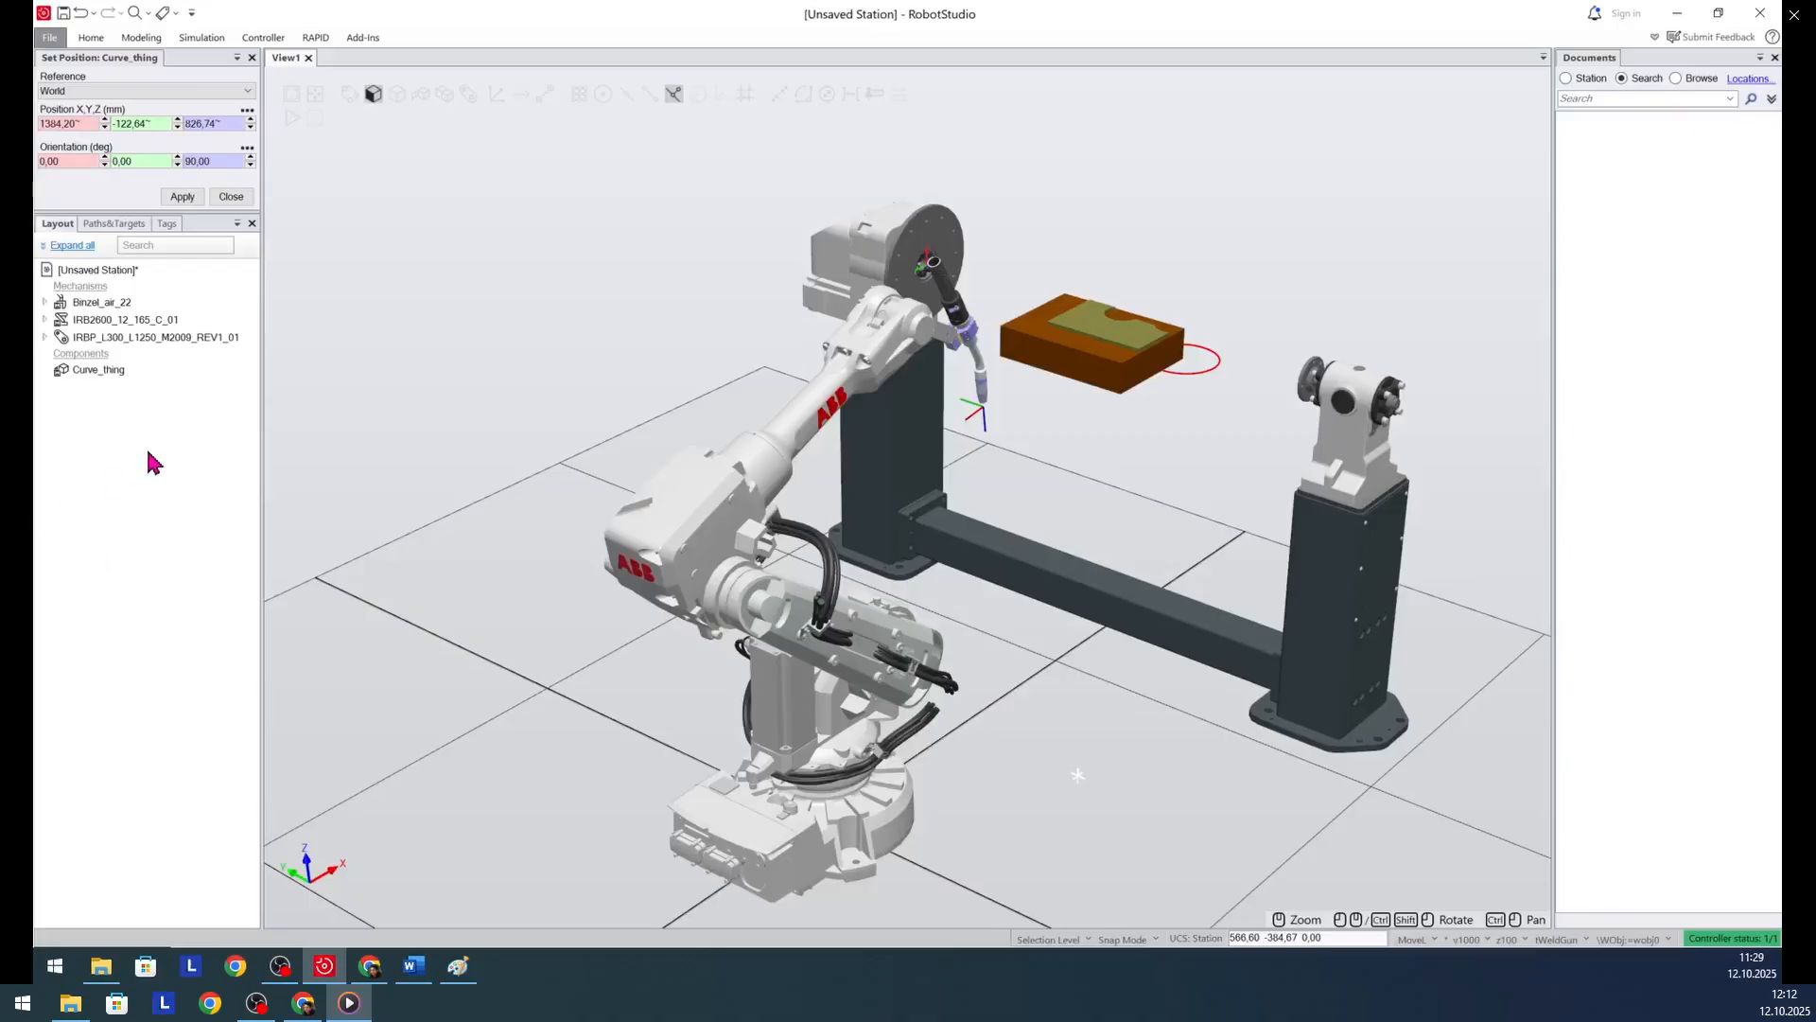
- Attach Curve_thing to the IRBP_L300 positioner's Link1/platter_d350 without updating its position
right_click(90, 370)
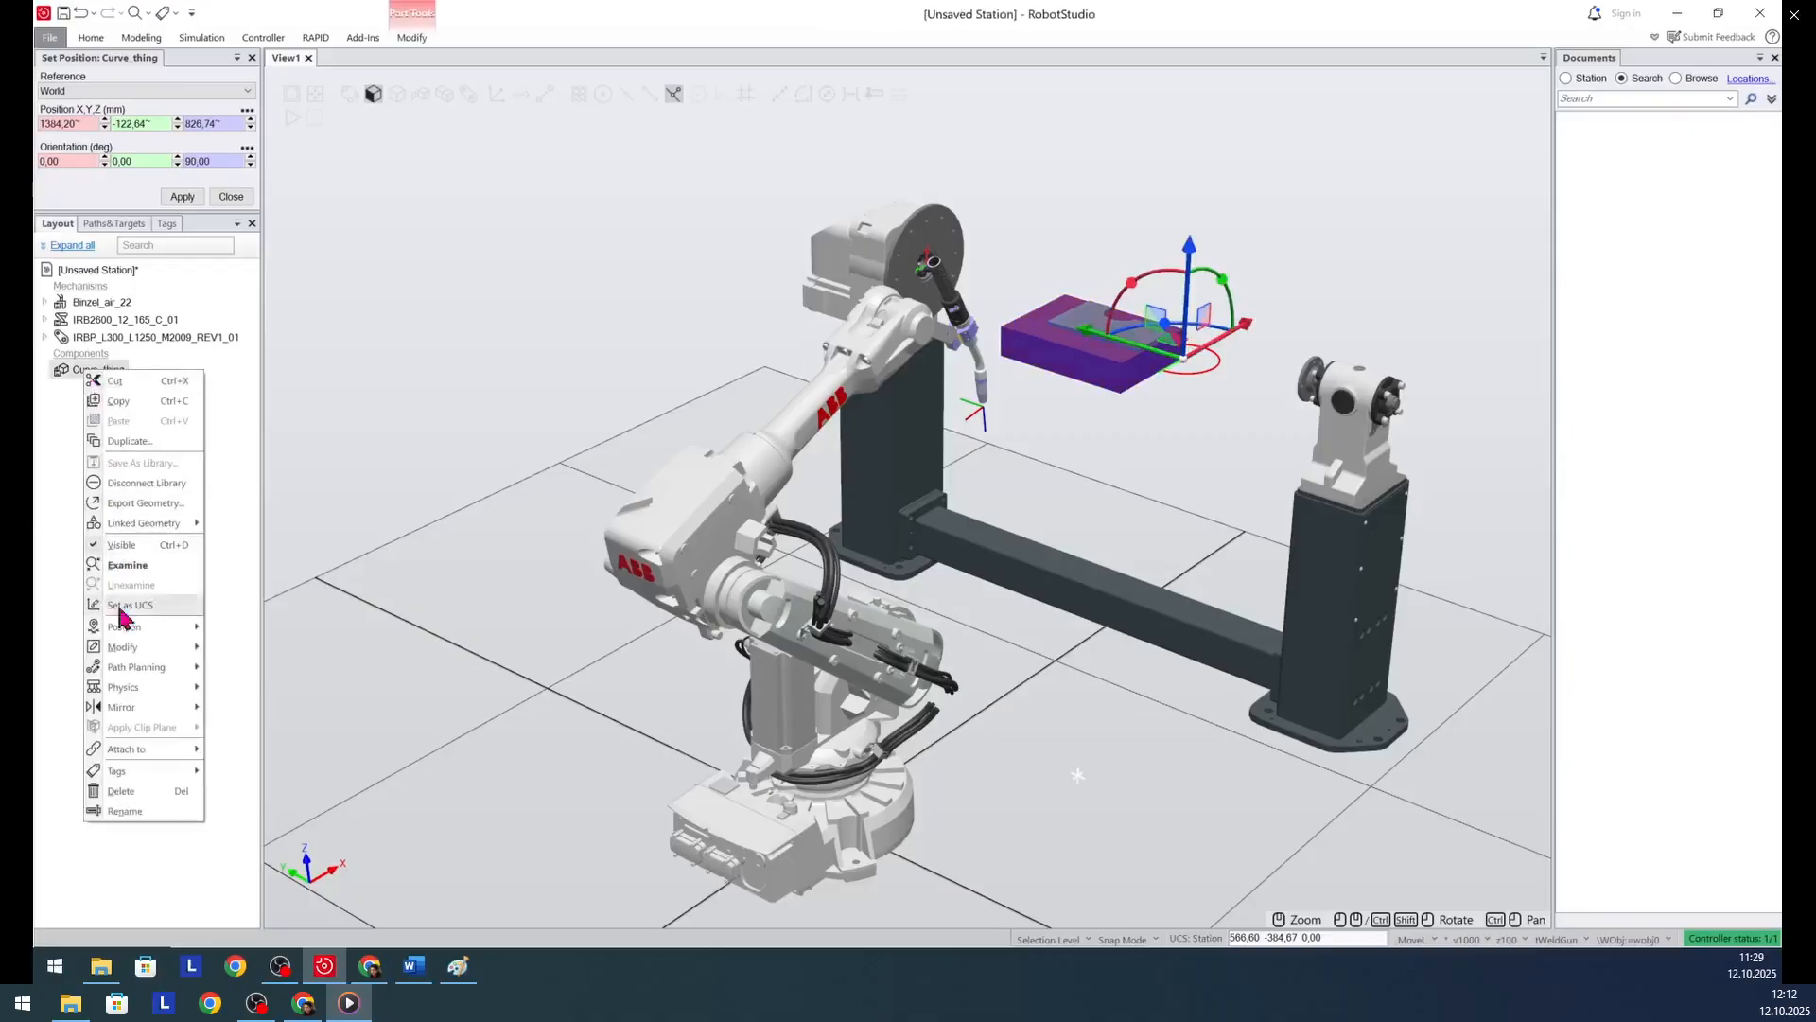
mouse_move(135, 669)
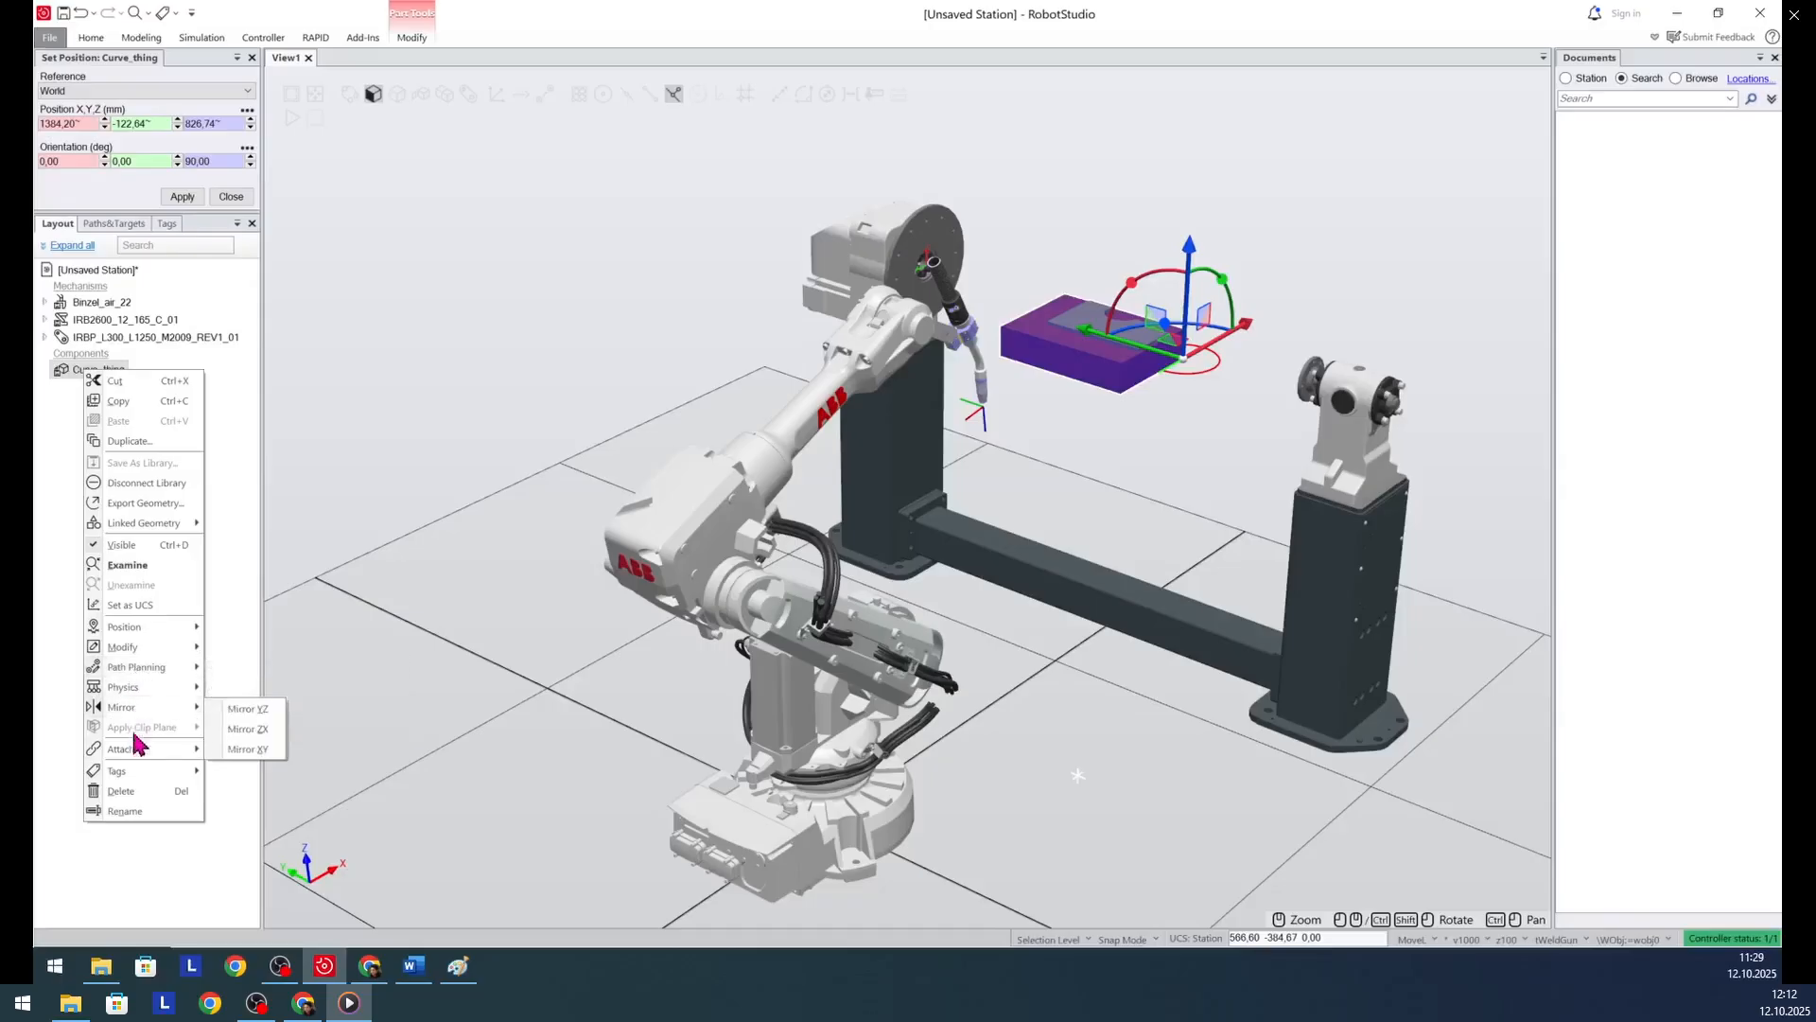
mouse_move(136, 753)
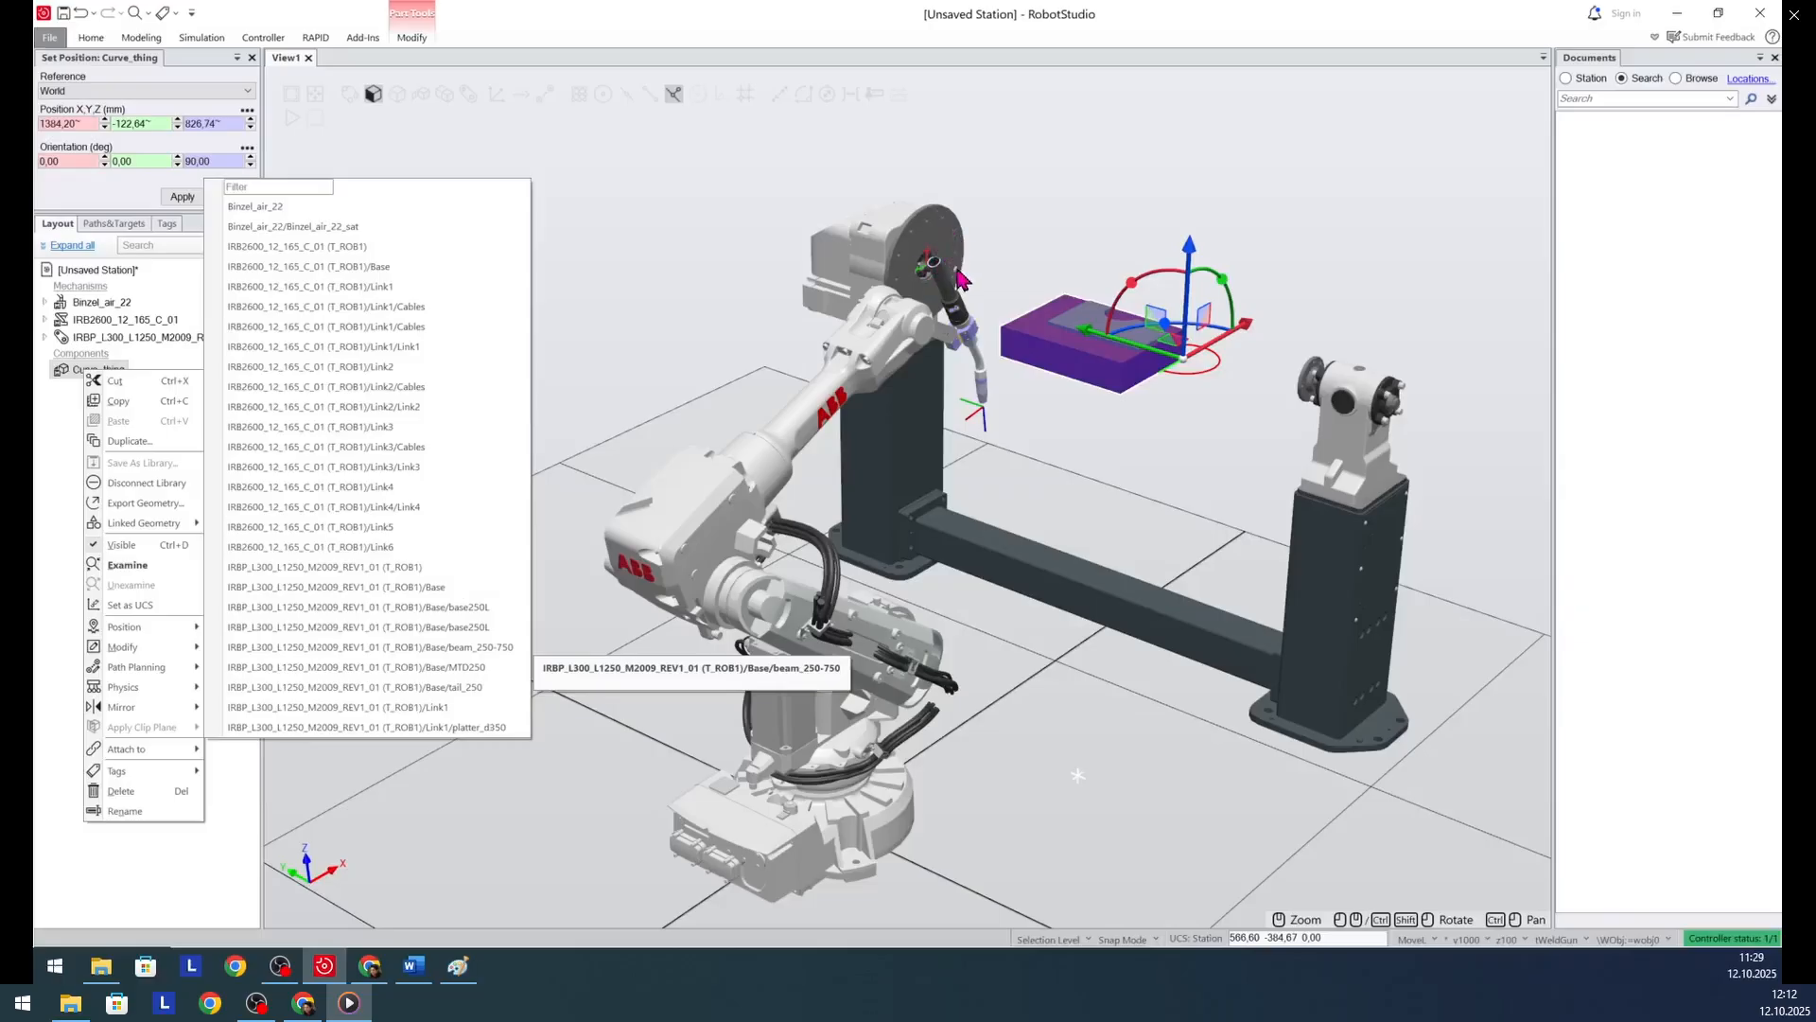
click(353, 726)
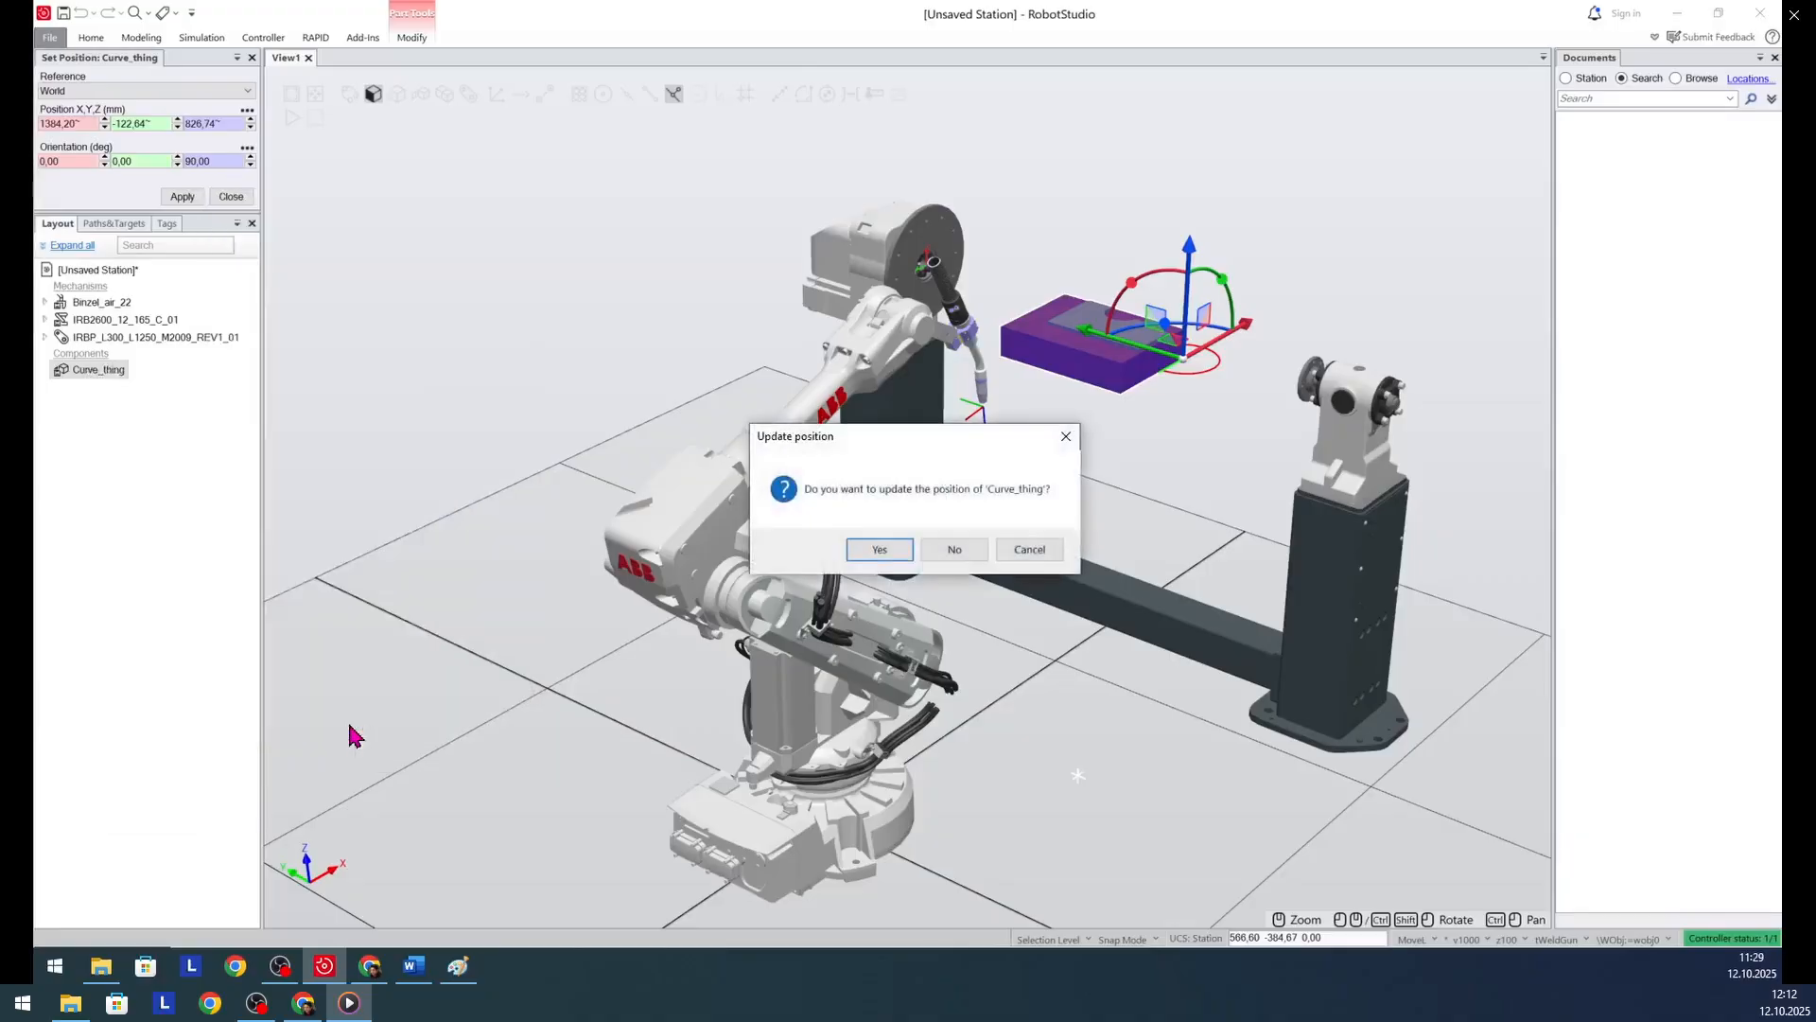
click(954, 554)
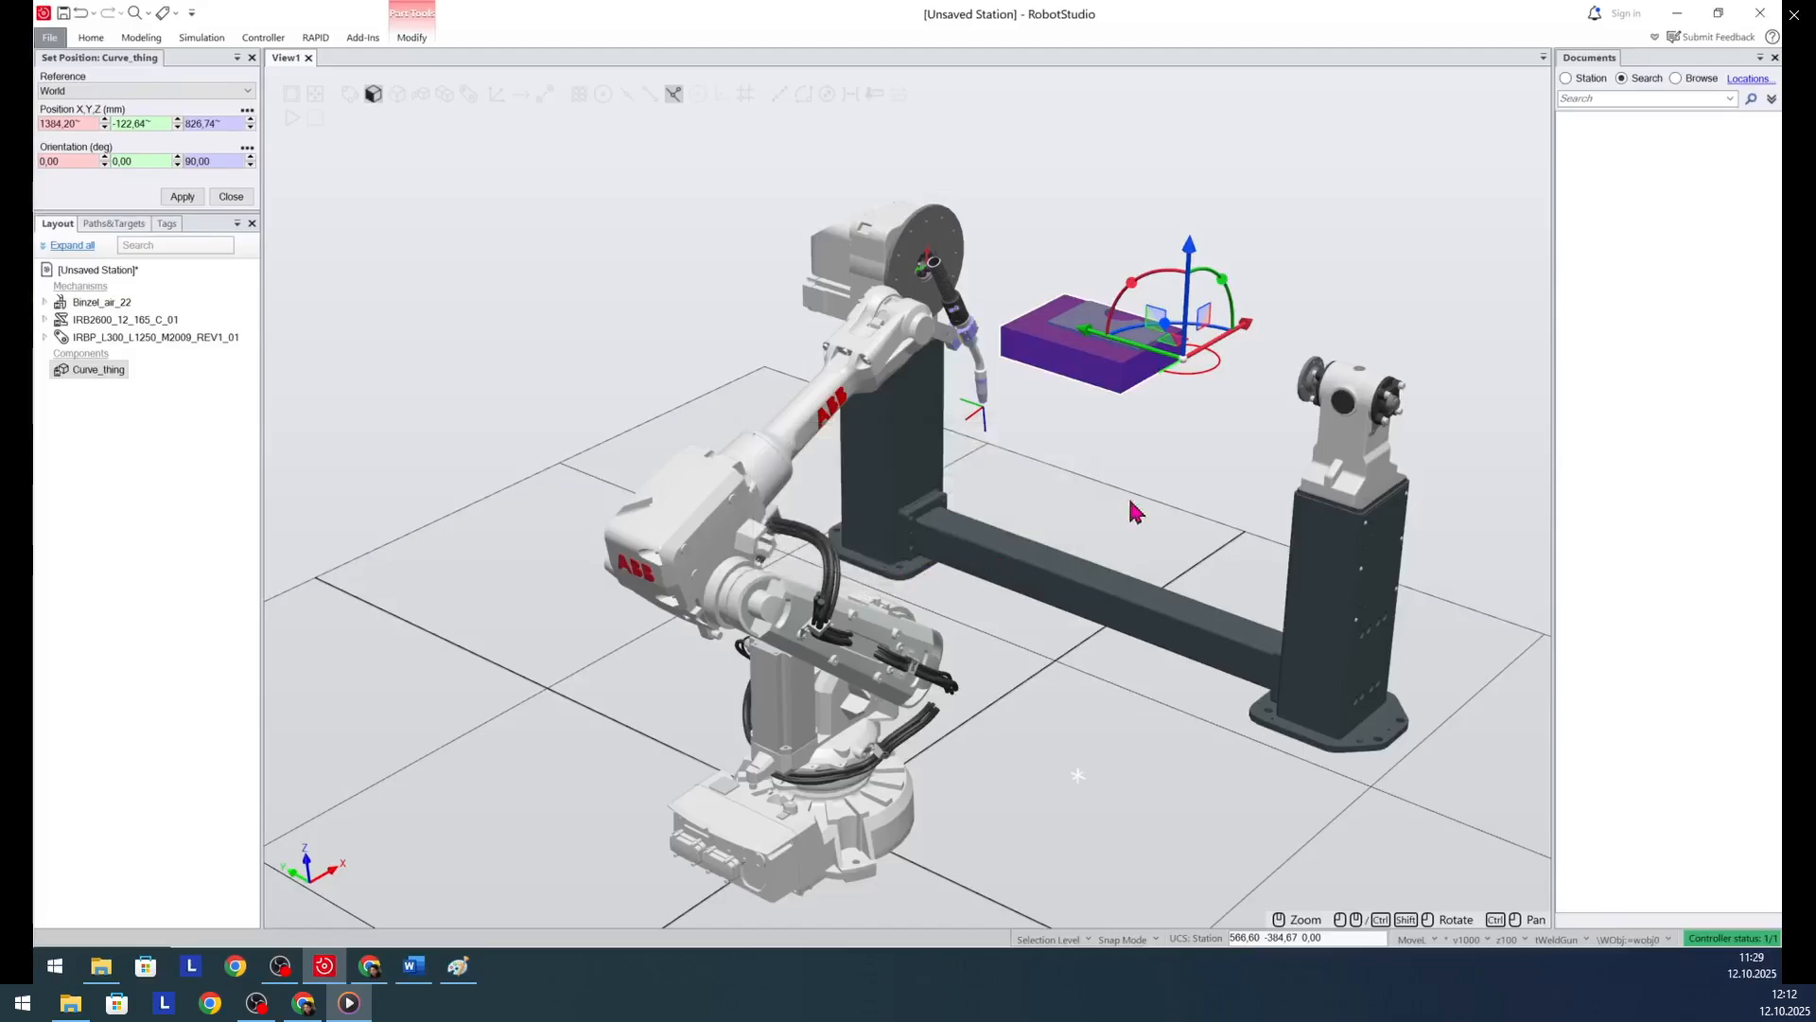
- Close the position settings and jog the IRBP_L300 positioner's joint to 30 degrees
click(1083, 707)
scroll(861, 662, up, 5)
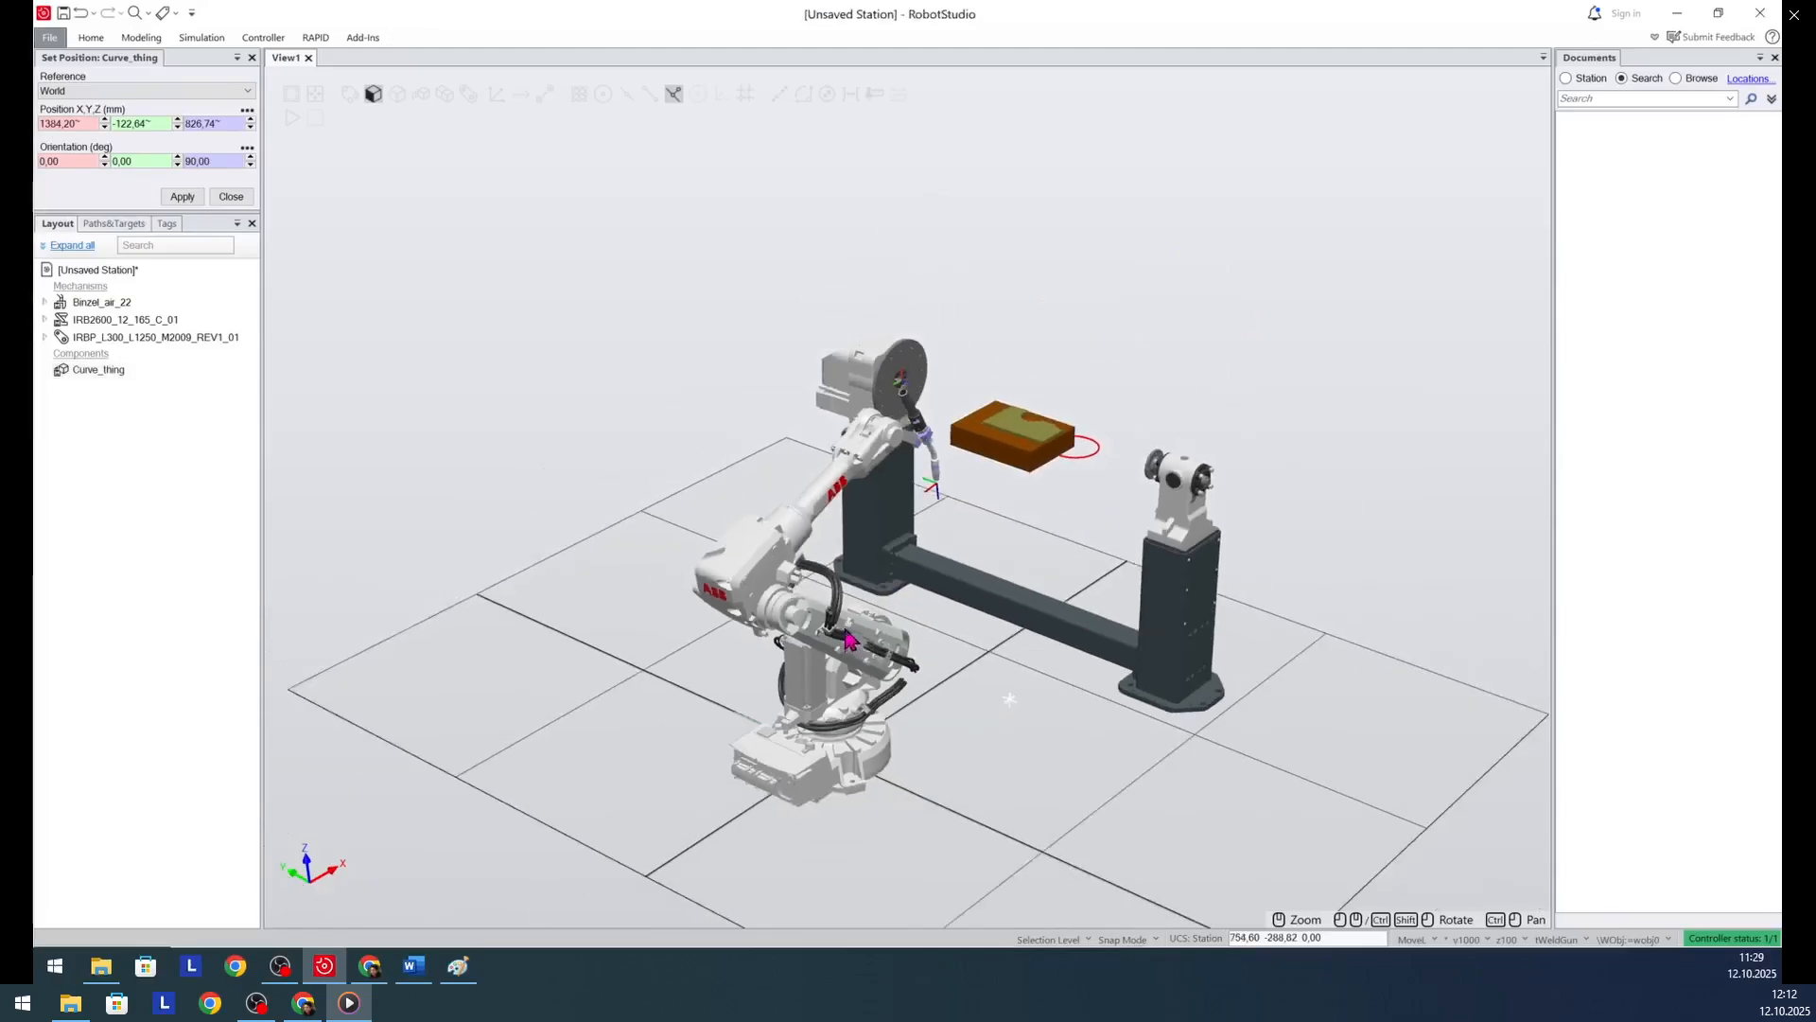
ctrl+shift+drag(933, 847, 896, 838)
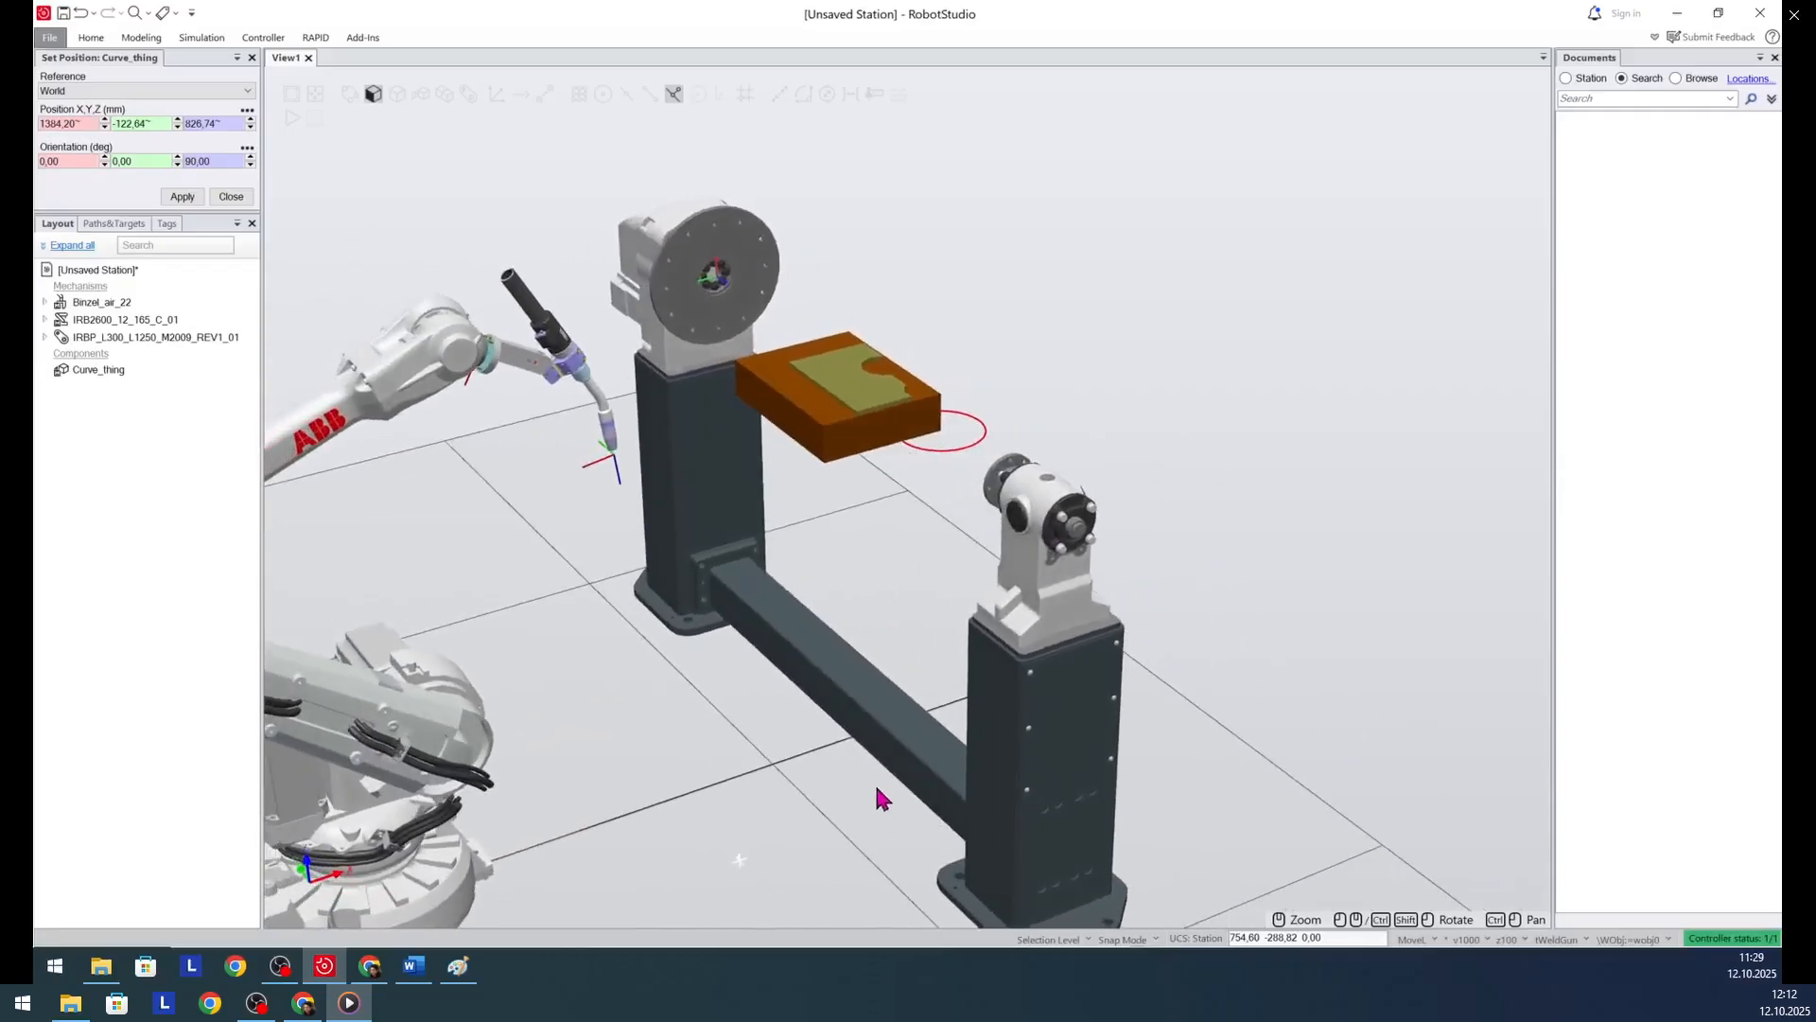
right_click(163, 339)
click(230, 199)
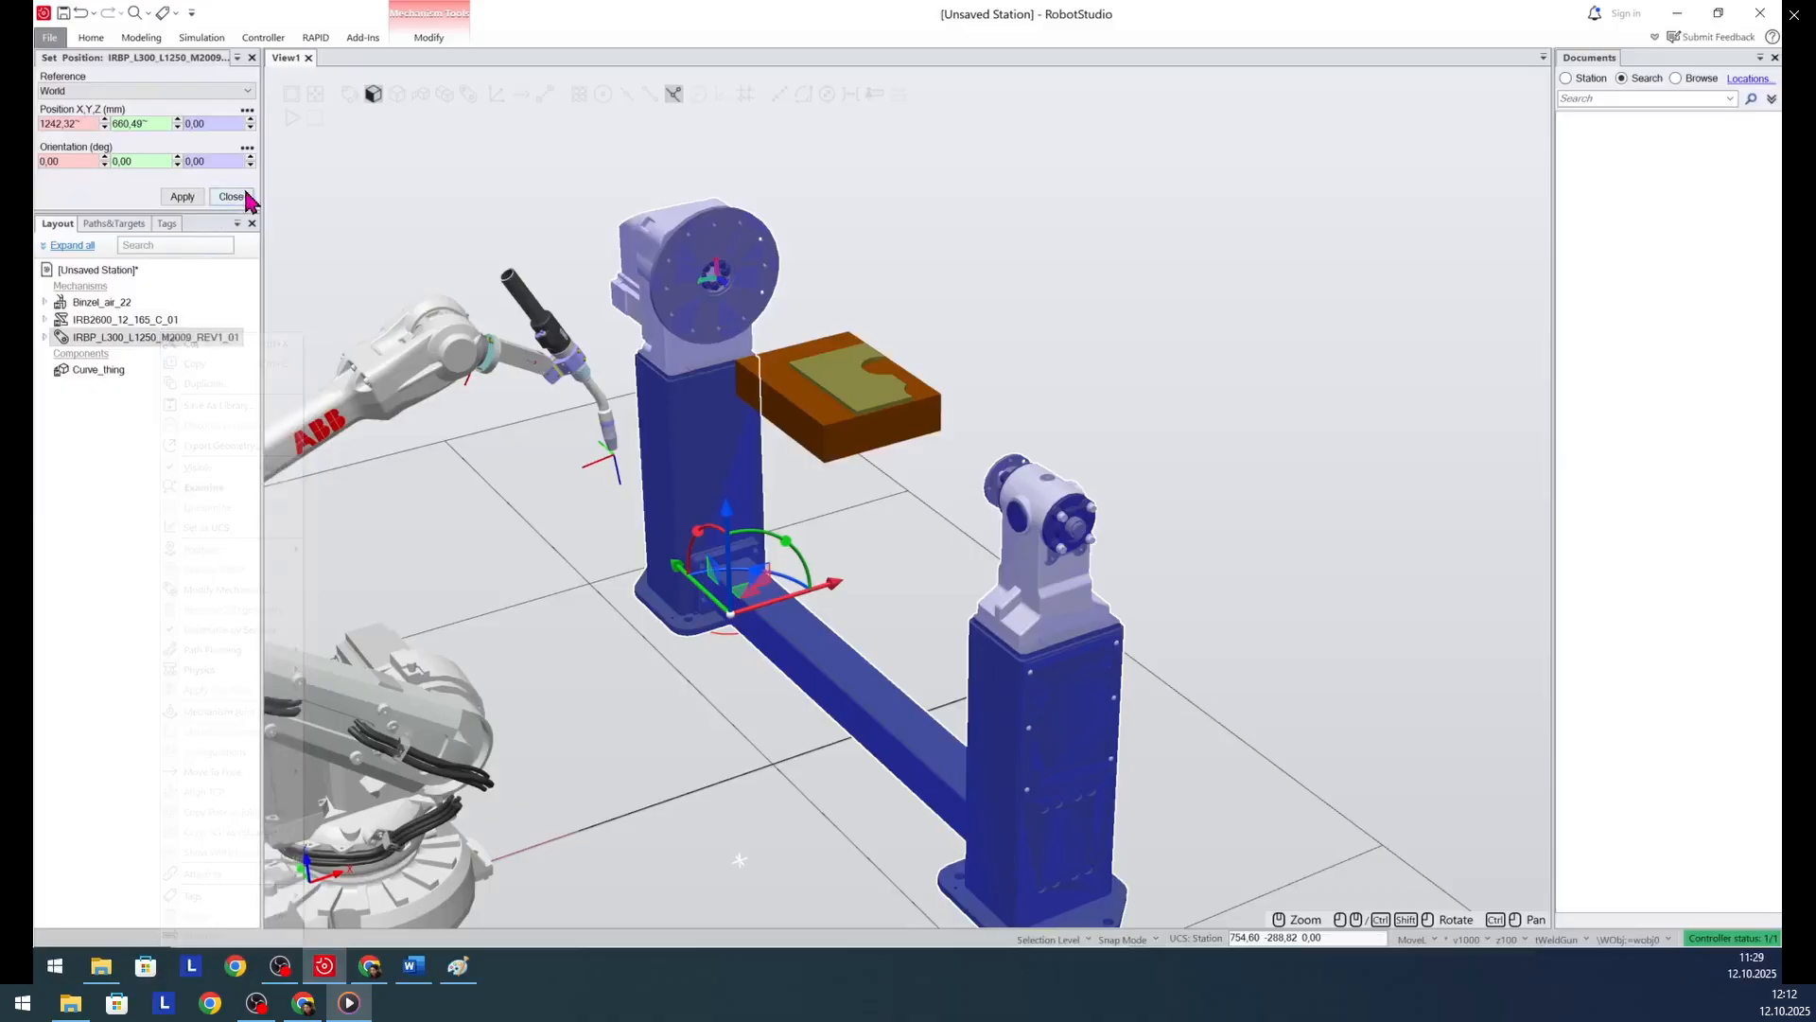
click(231, 197)
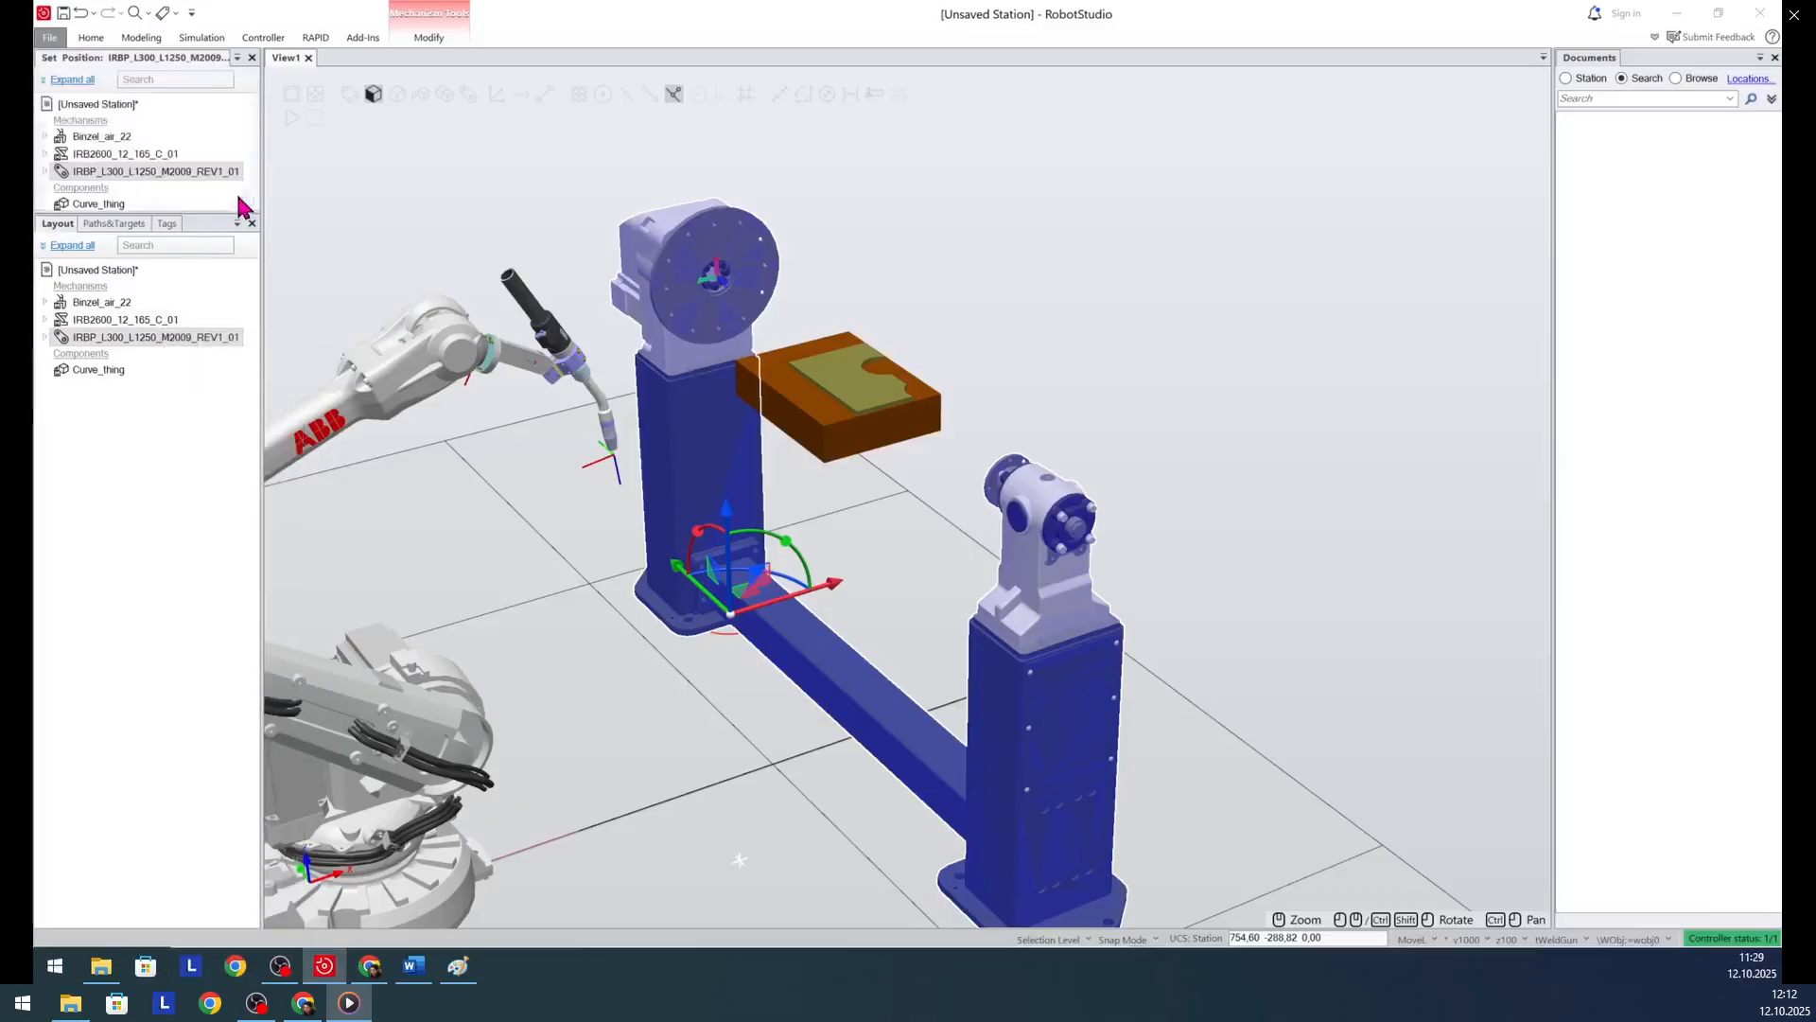
right_click(138, 176)
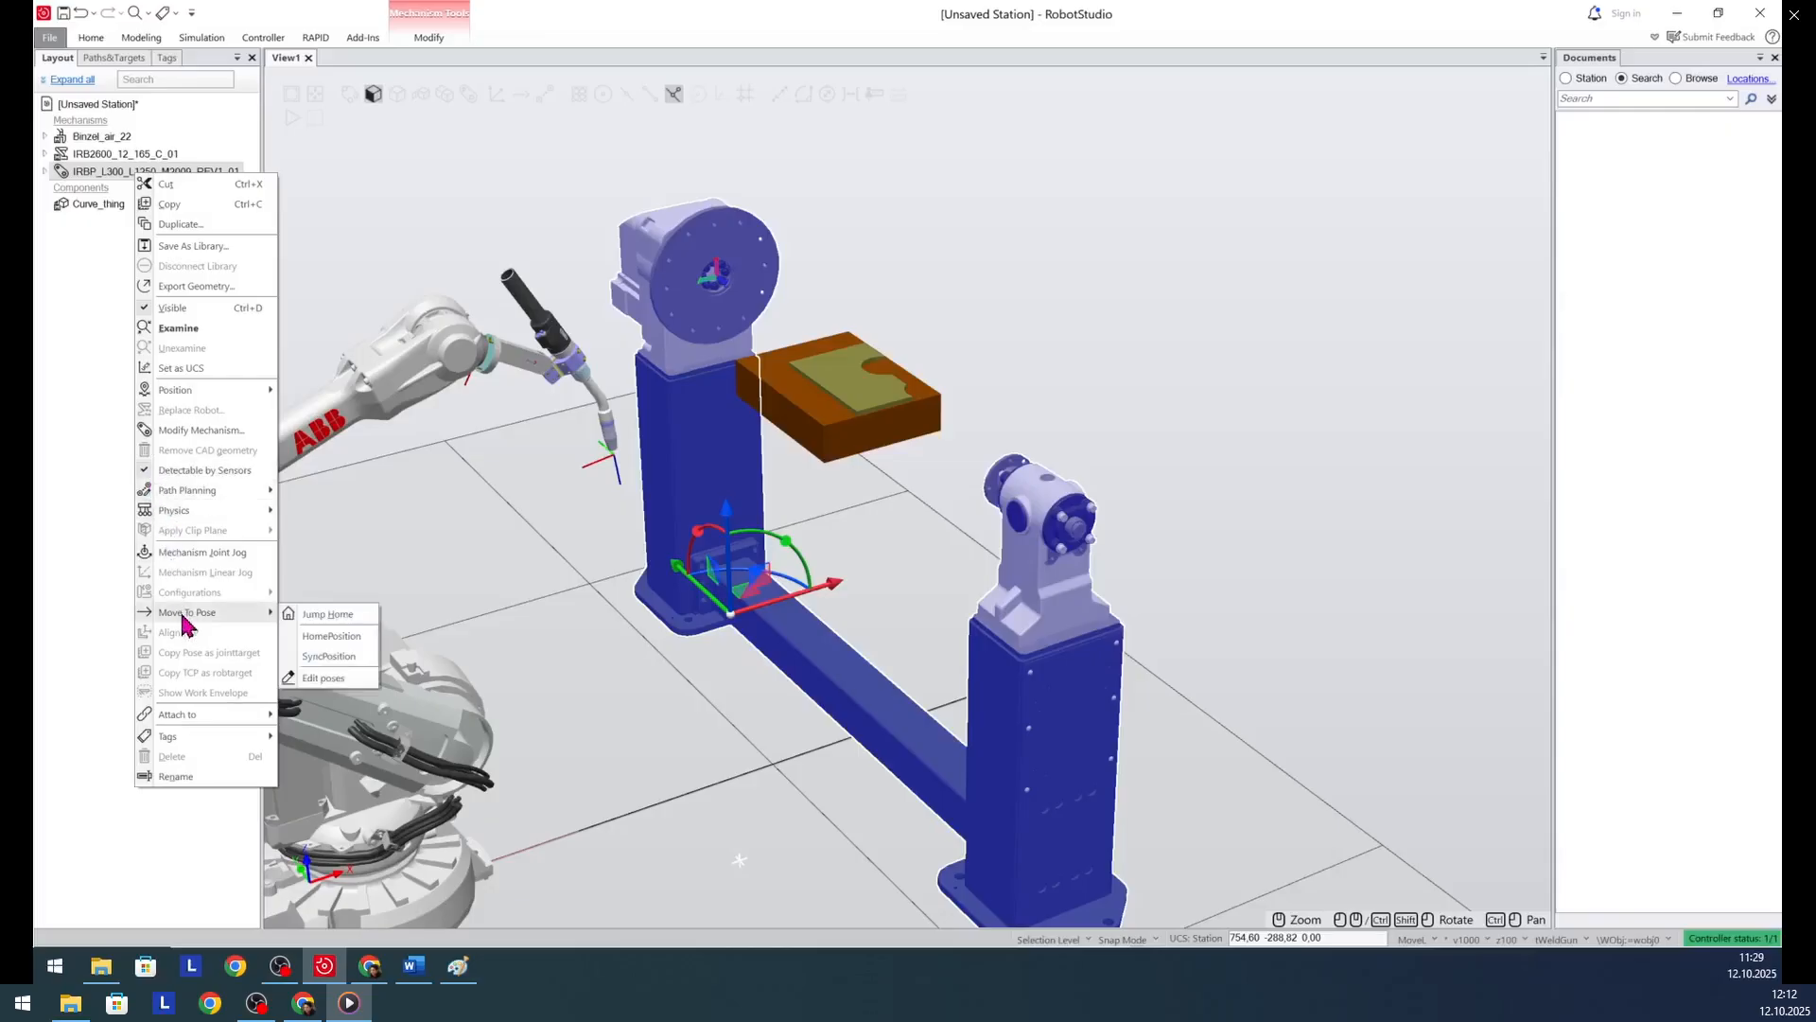
click(182, 553)
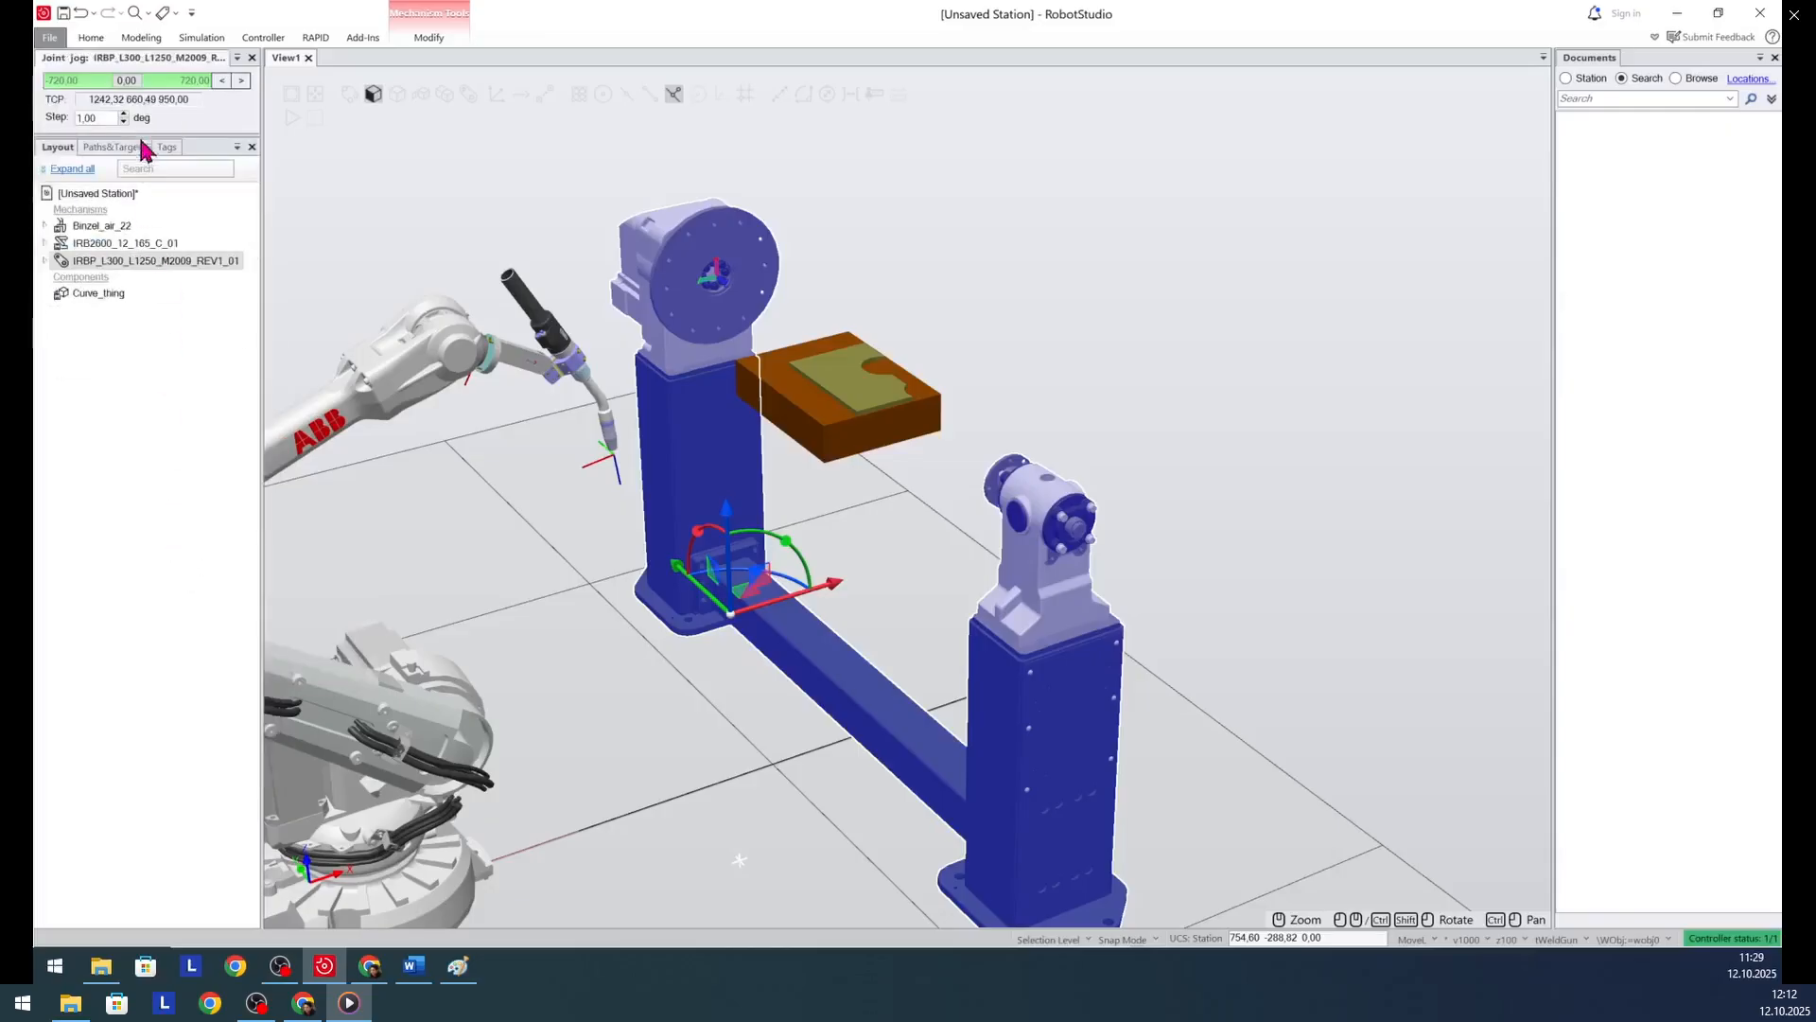
drag(131, 83, 137, 93)
text(3)
key(Return)
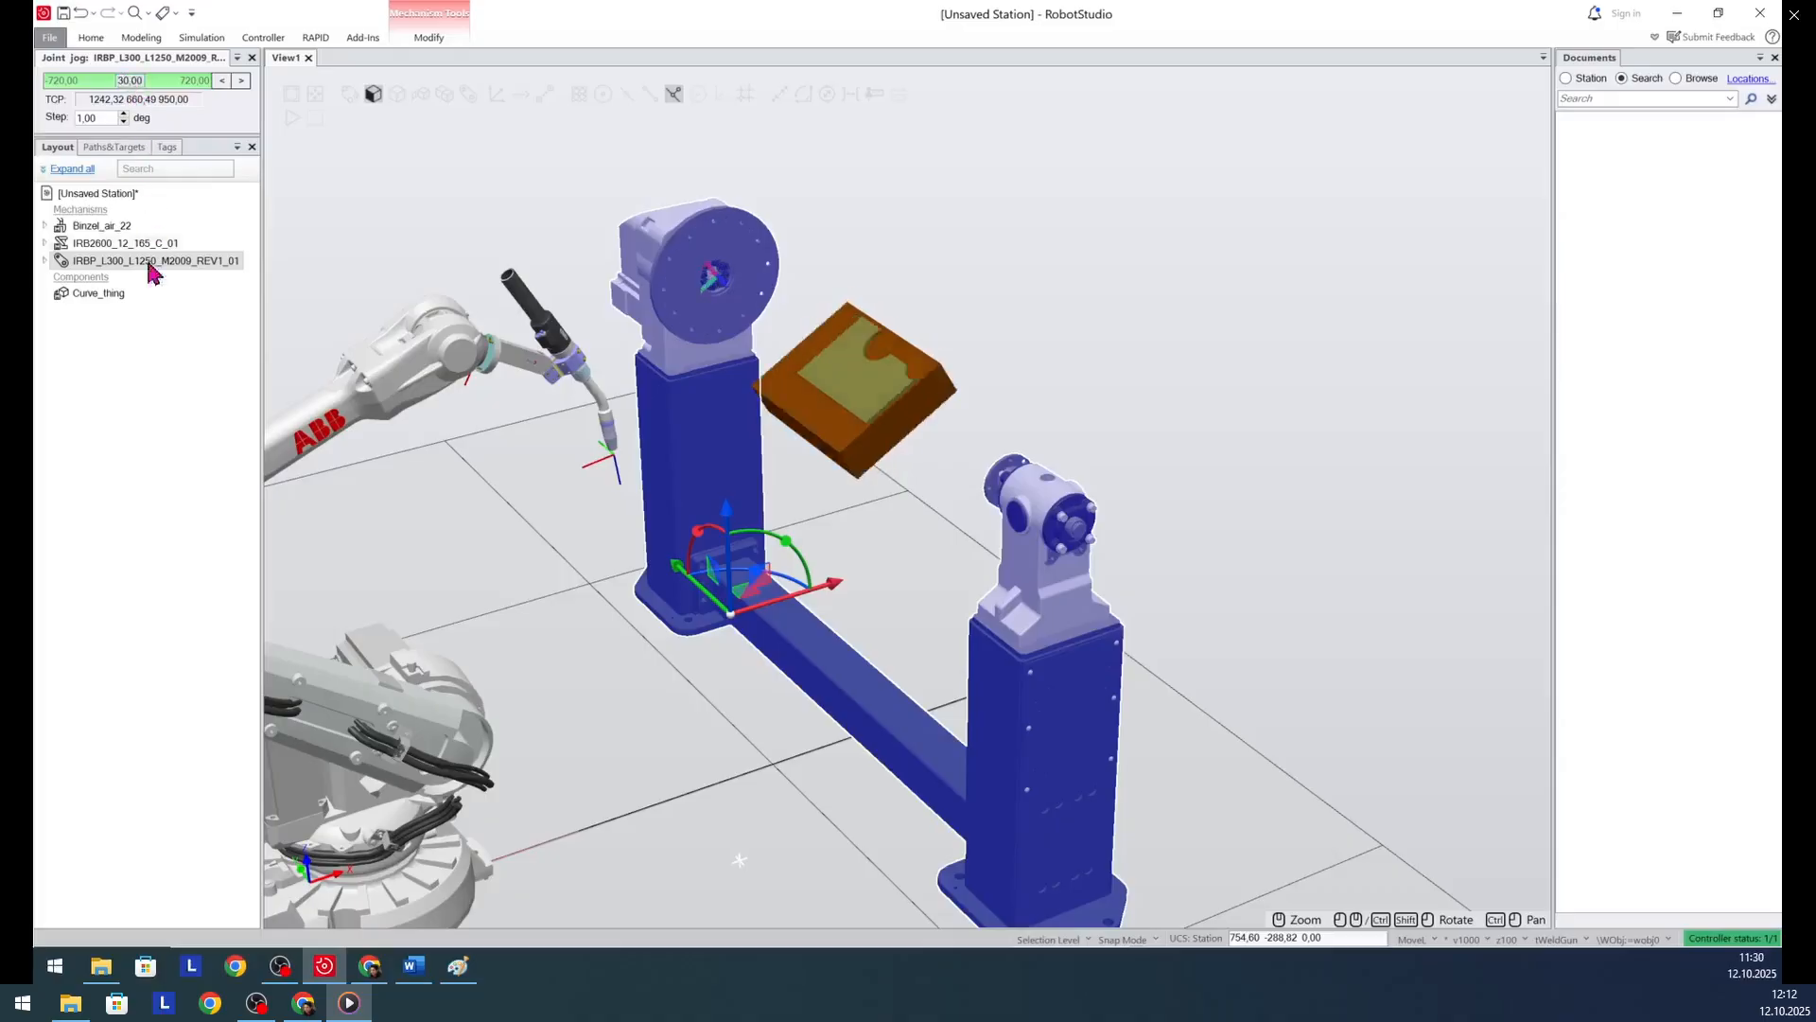
click(146, 388)
scroll(723, 283, down, 2)
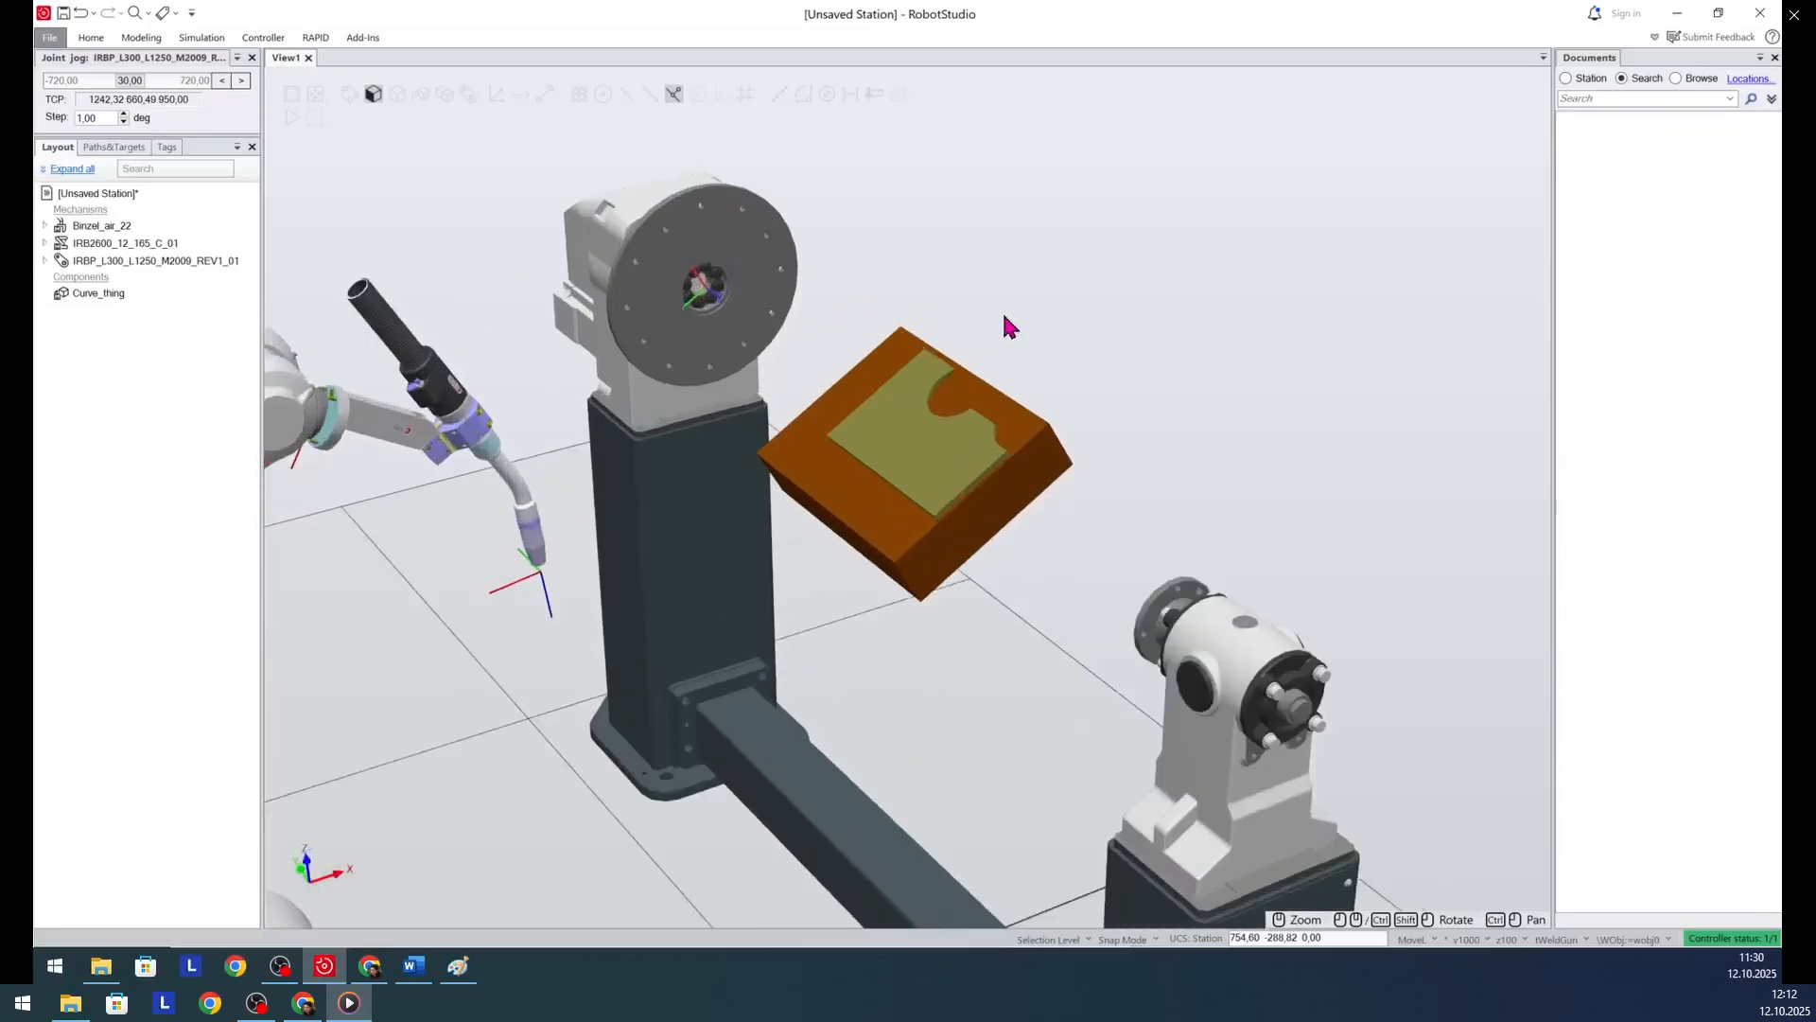
scroll(1008, 327, down, 3)
scroll(470, 246, up, 2)
scroll(471, 252, down, 1)
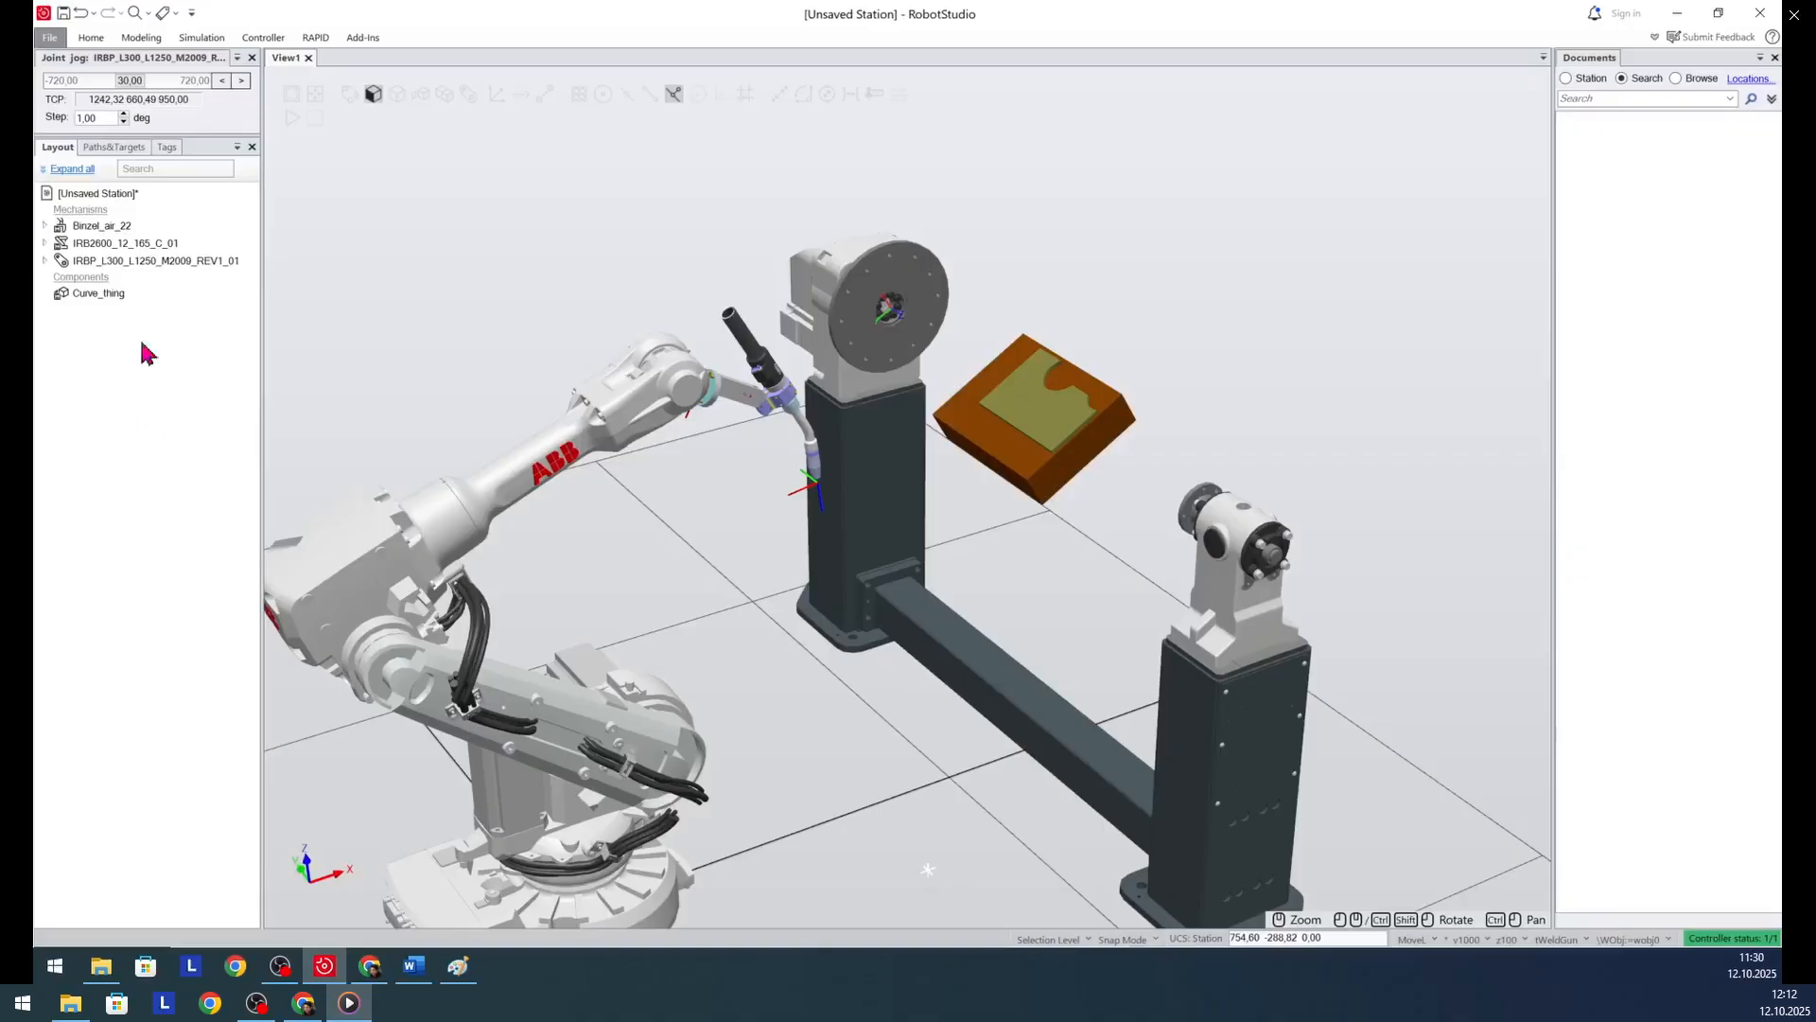
click(264, 38)
click(139, 40)
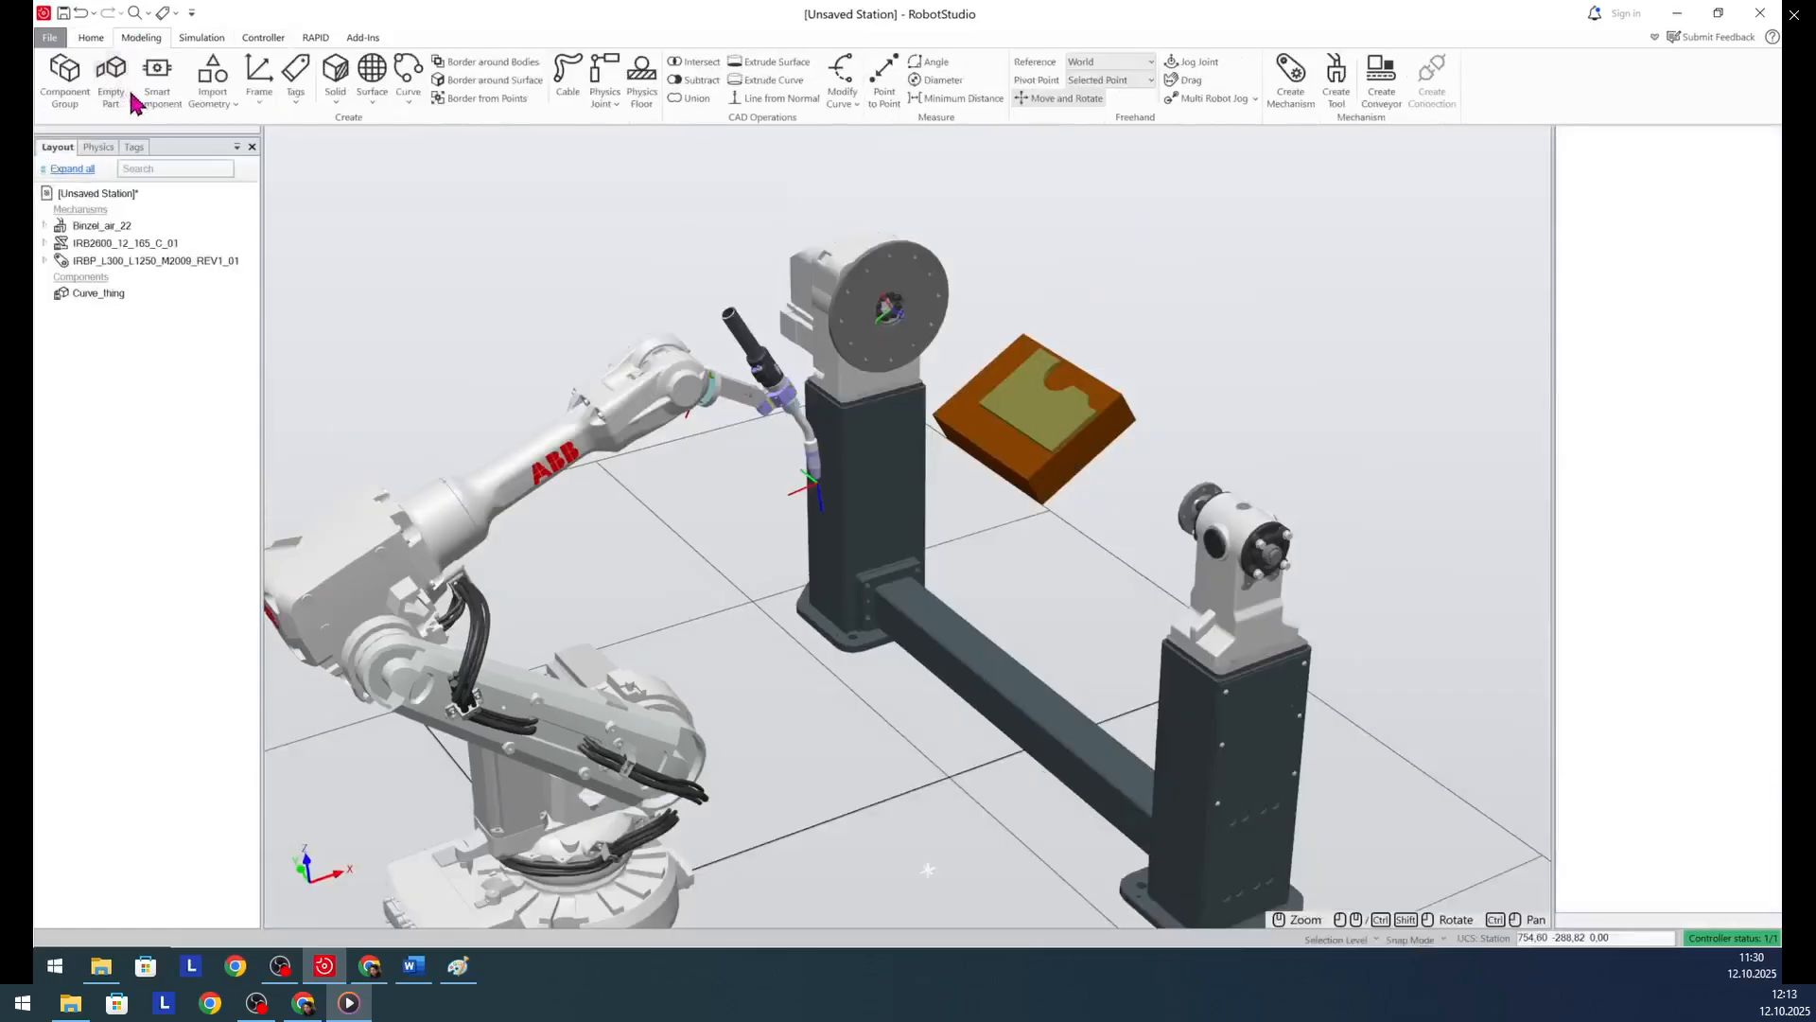
click(94, 39)
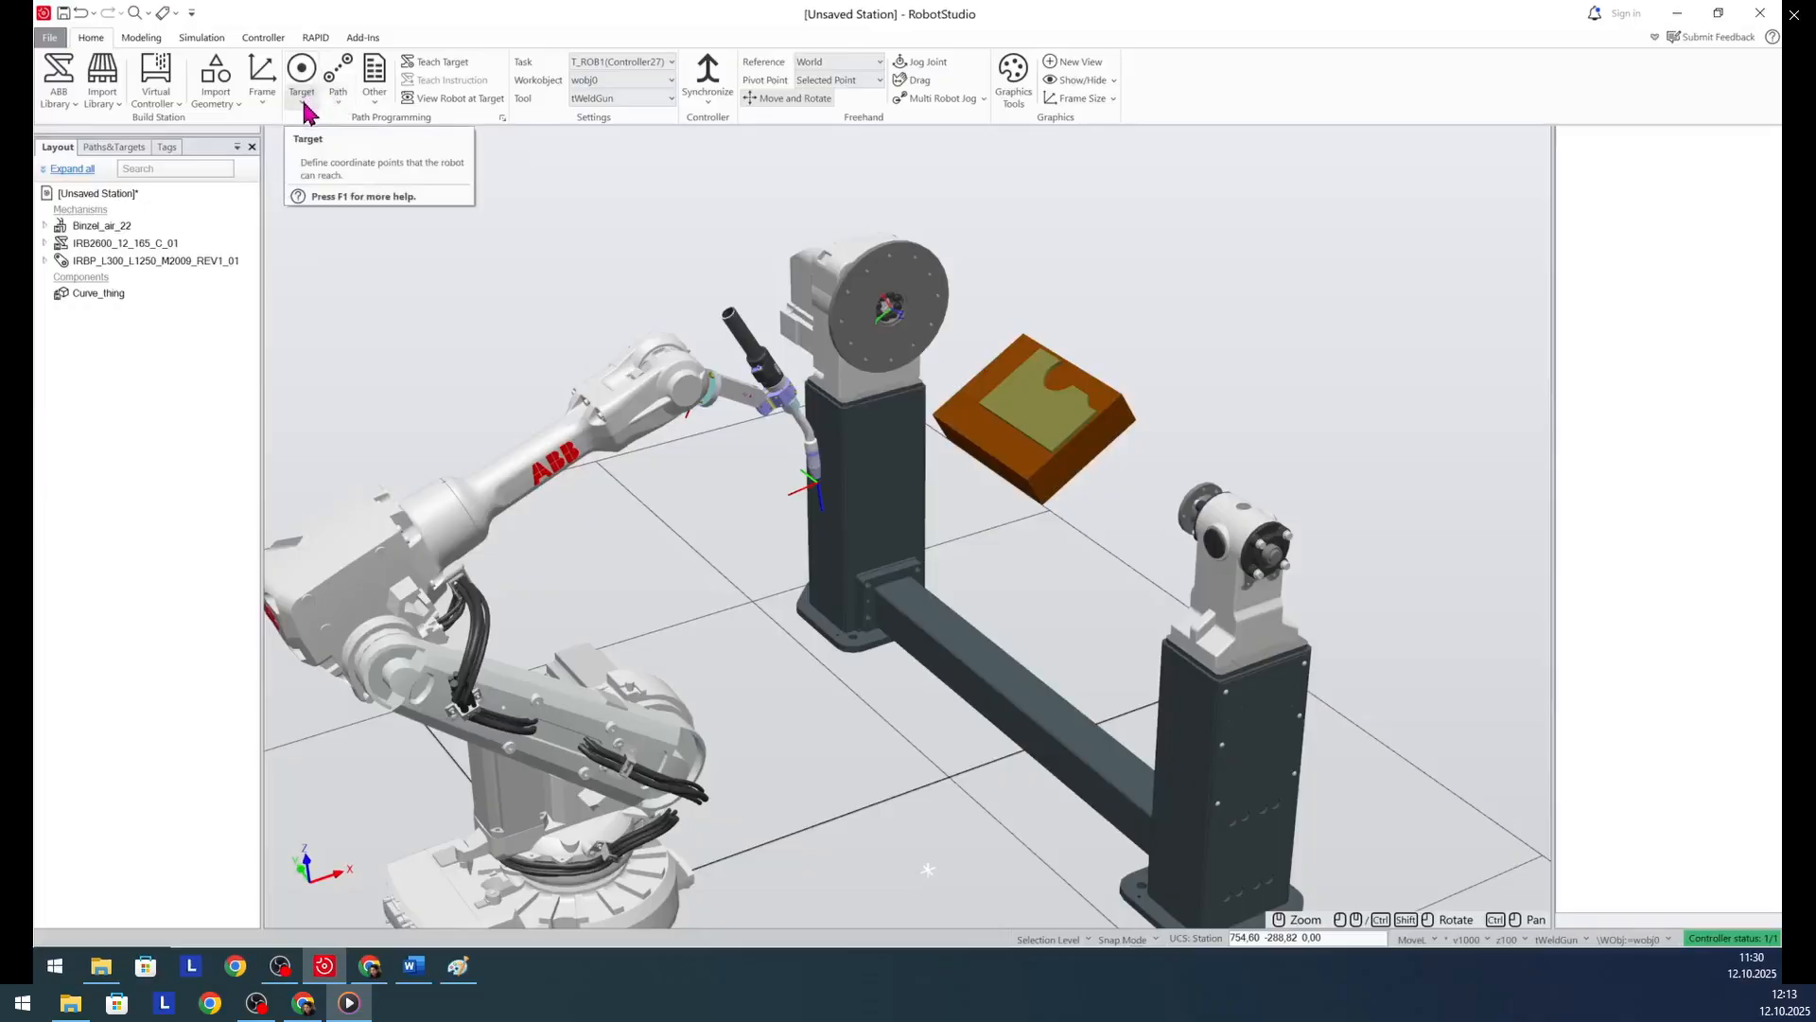
- Create a workobject named Weld1 with the default user and object frame values
click(375, 84)
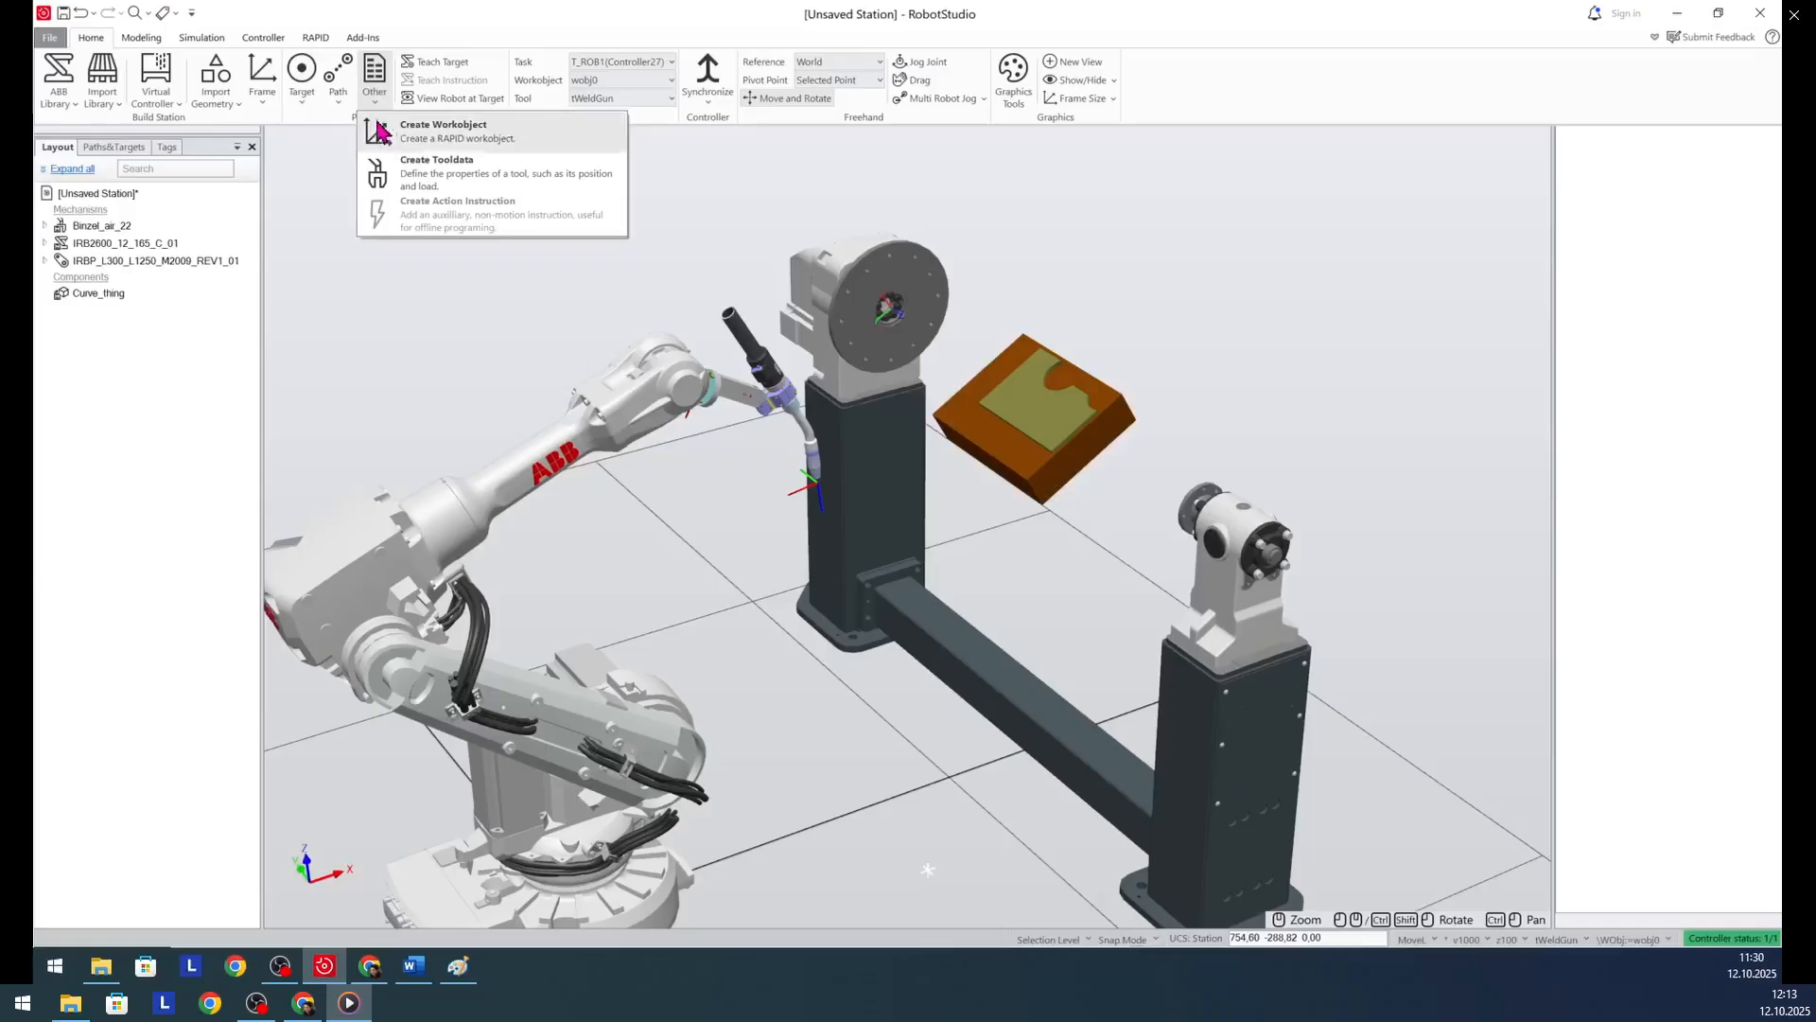
click(446, 135)
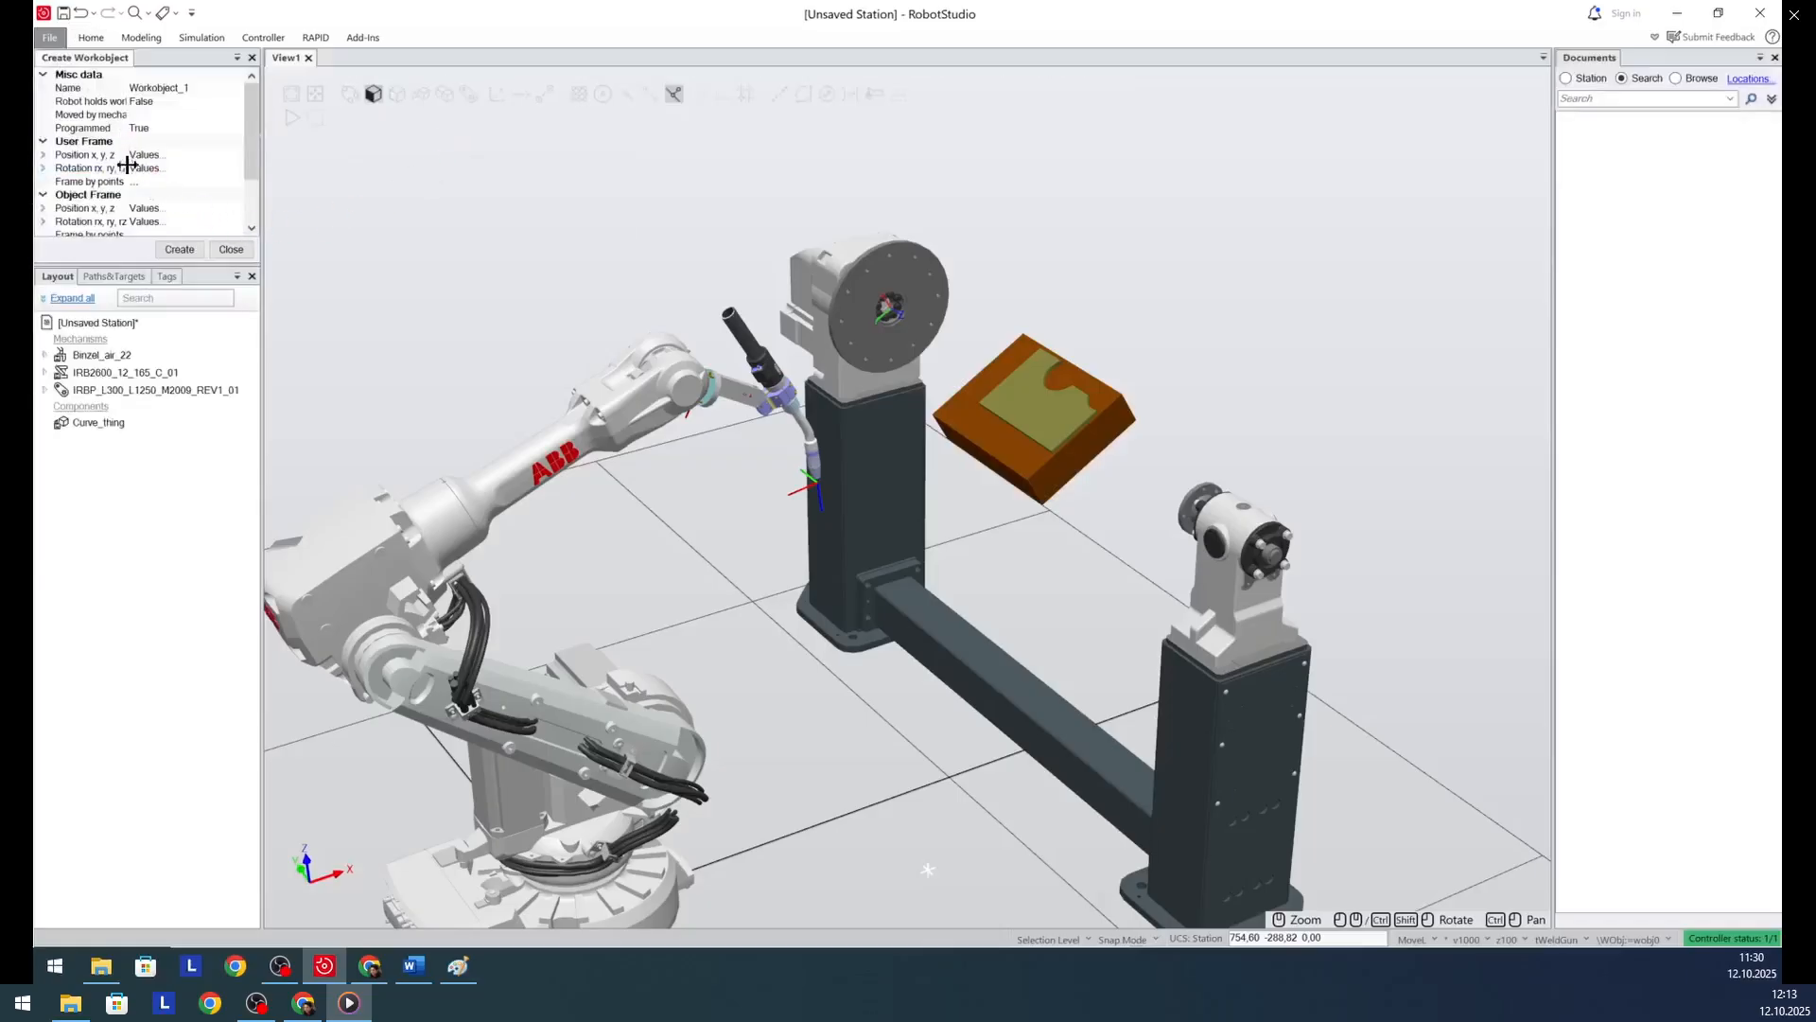
click(178, 88)
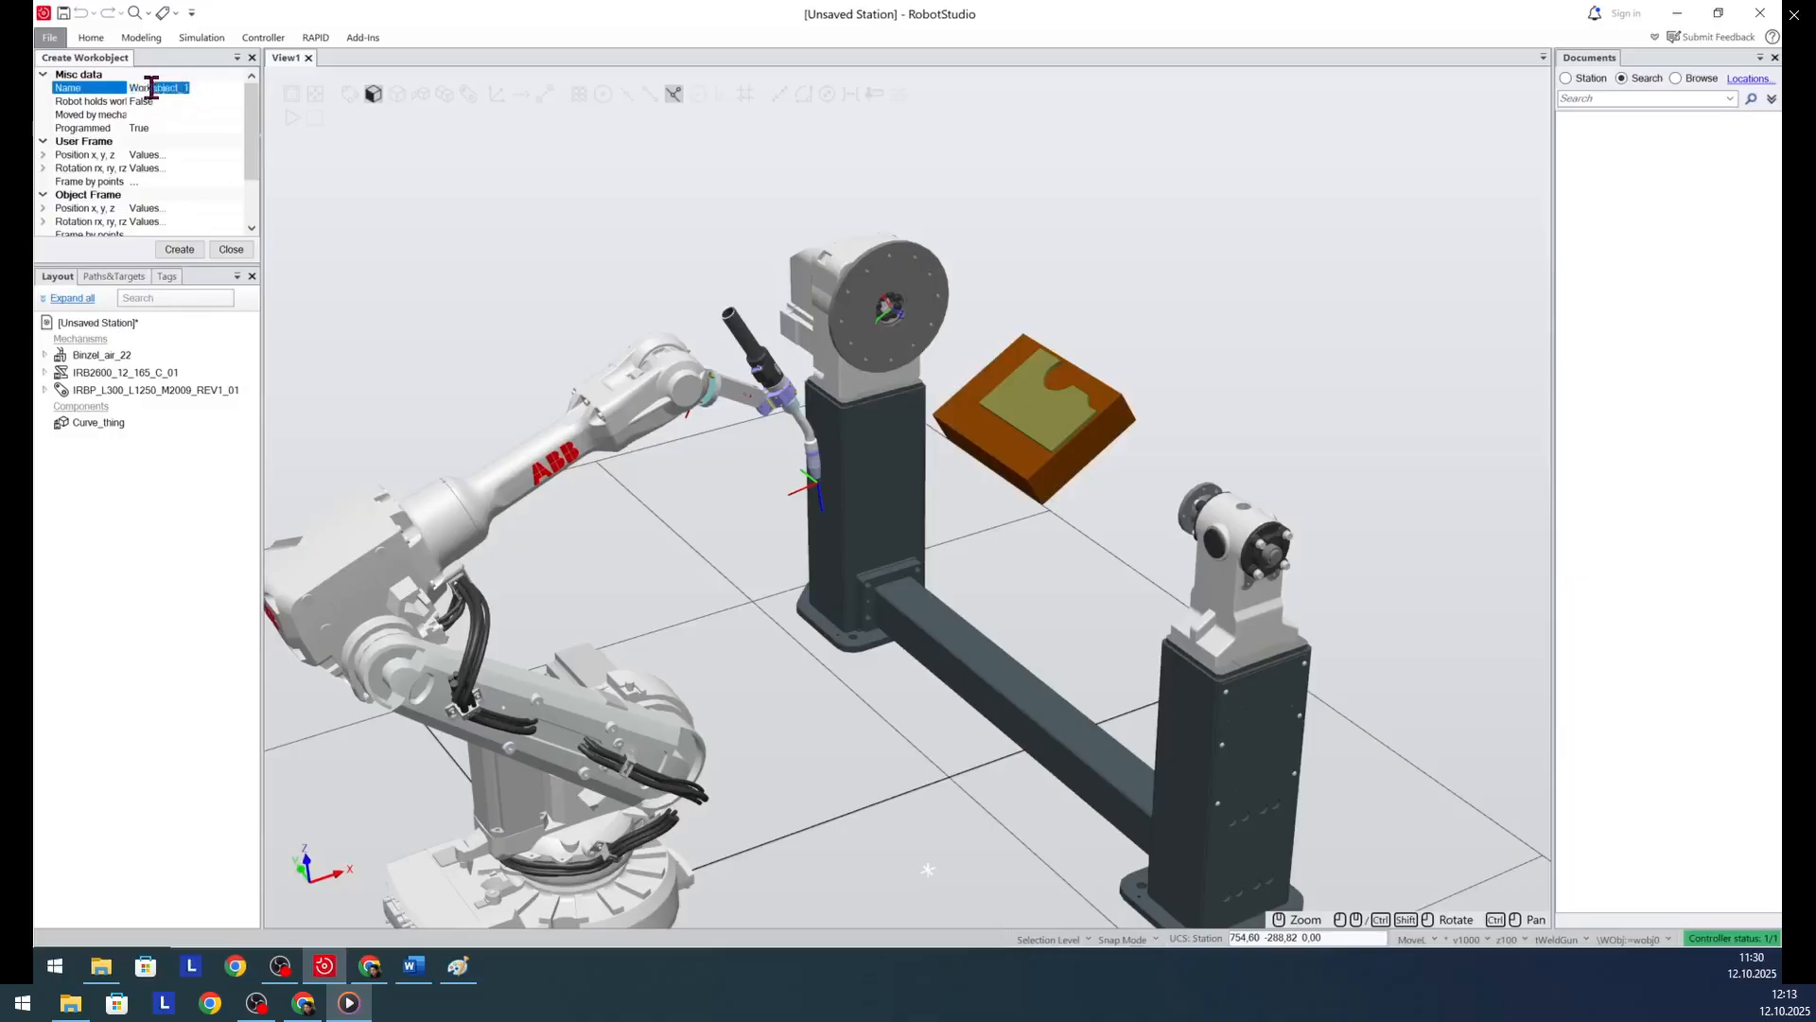
text(Weld1)
click(180, 251)
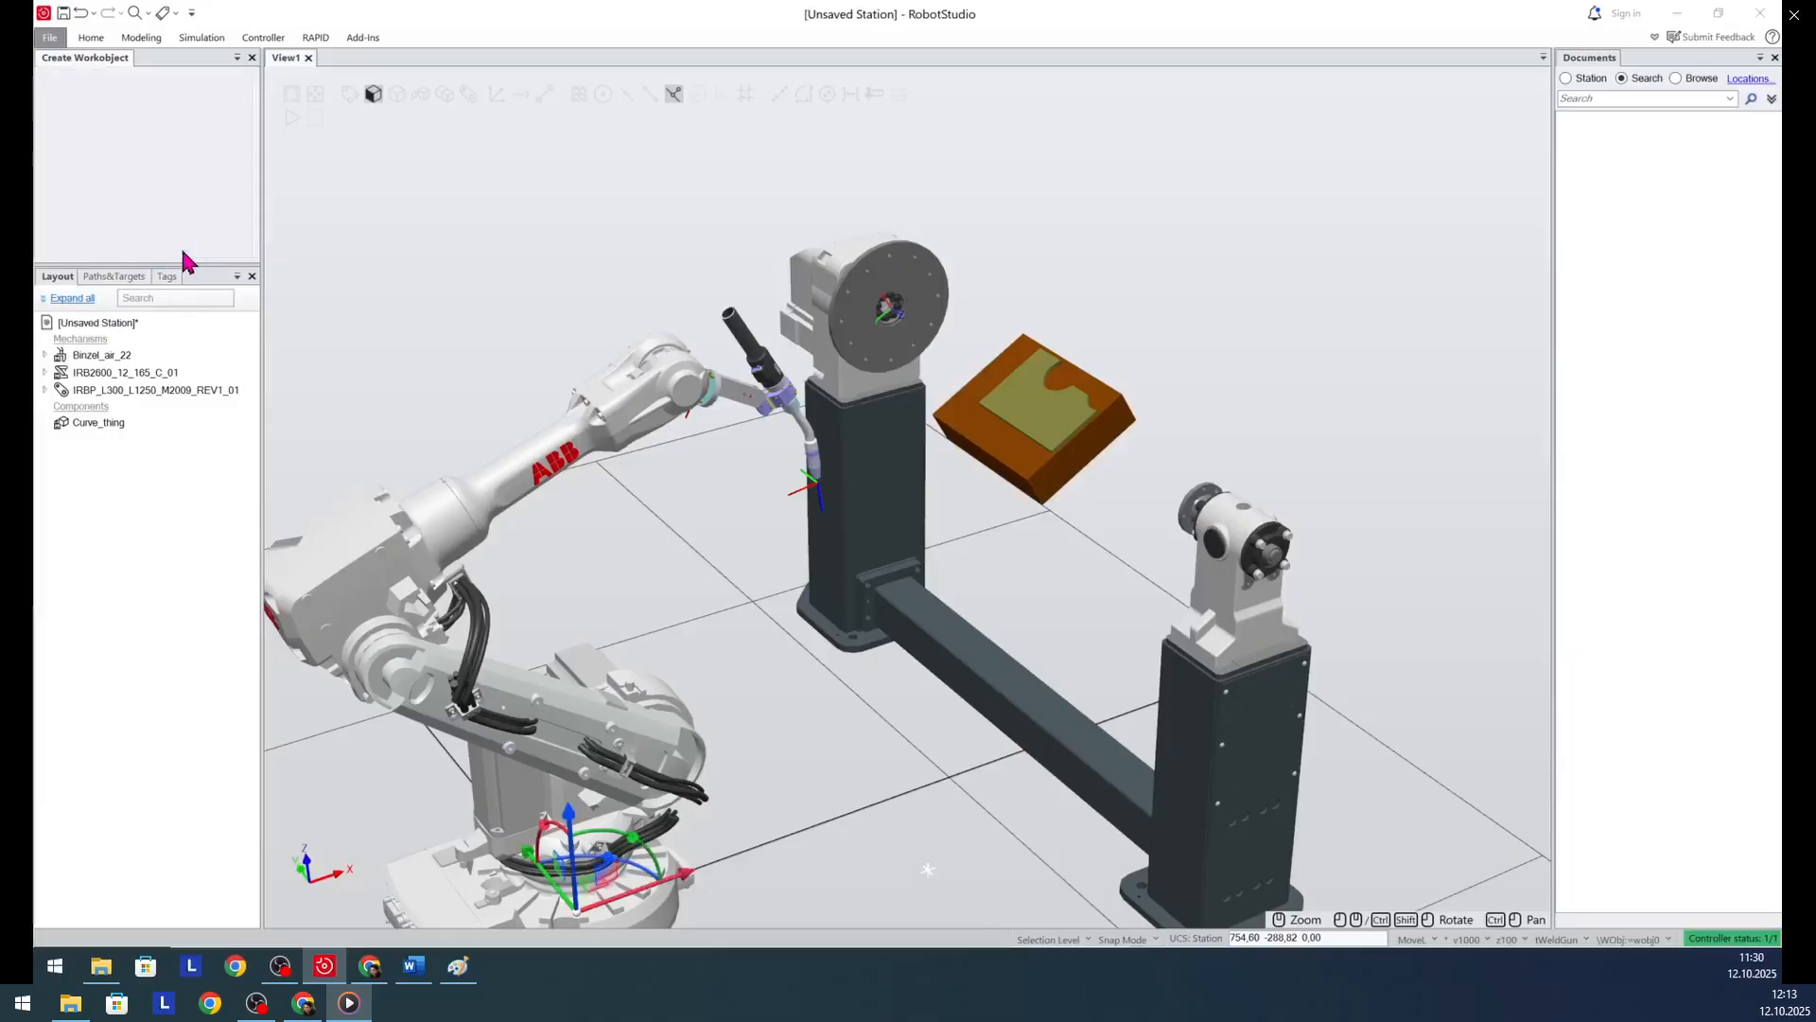
scroll(730, 501, down, 5)
scroll(663, 736, up, 3)
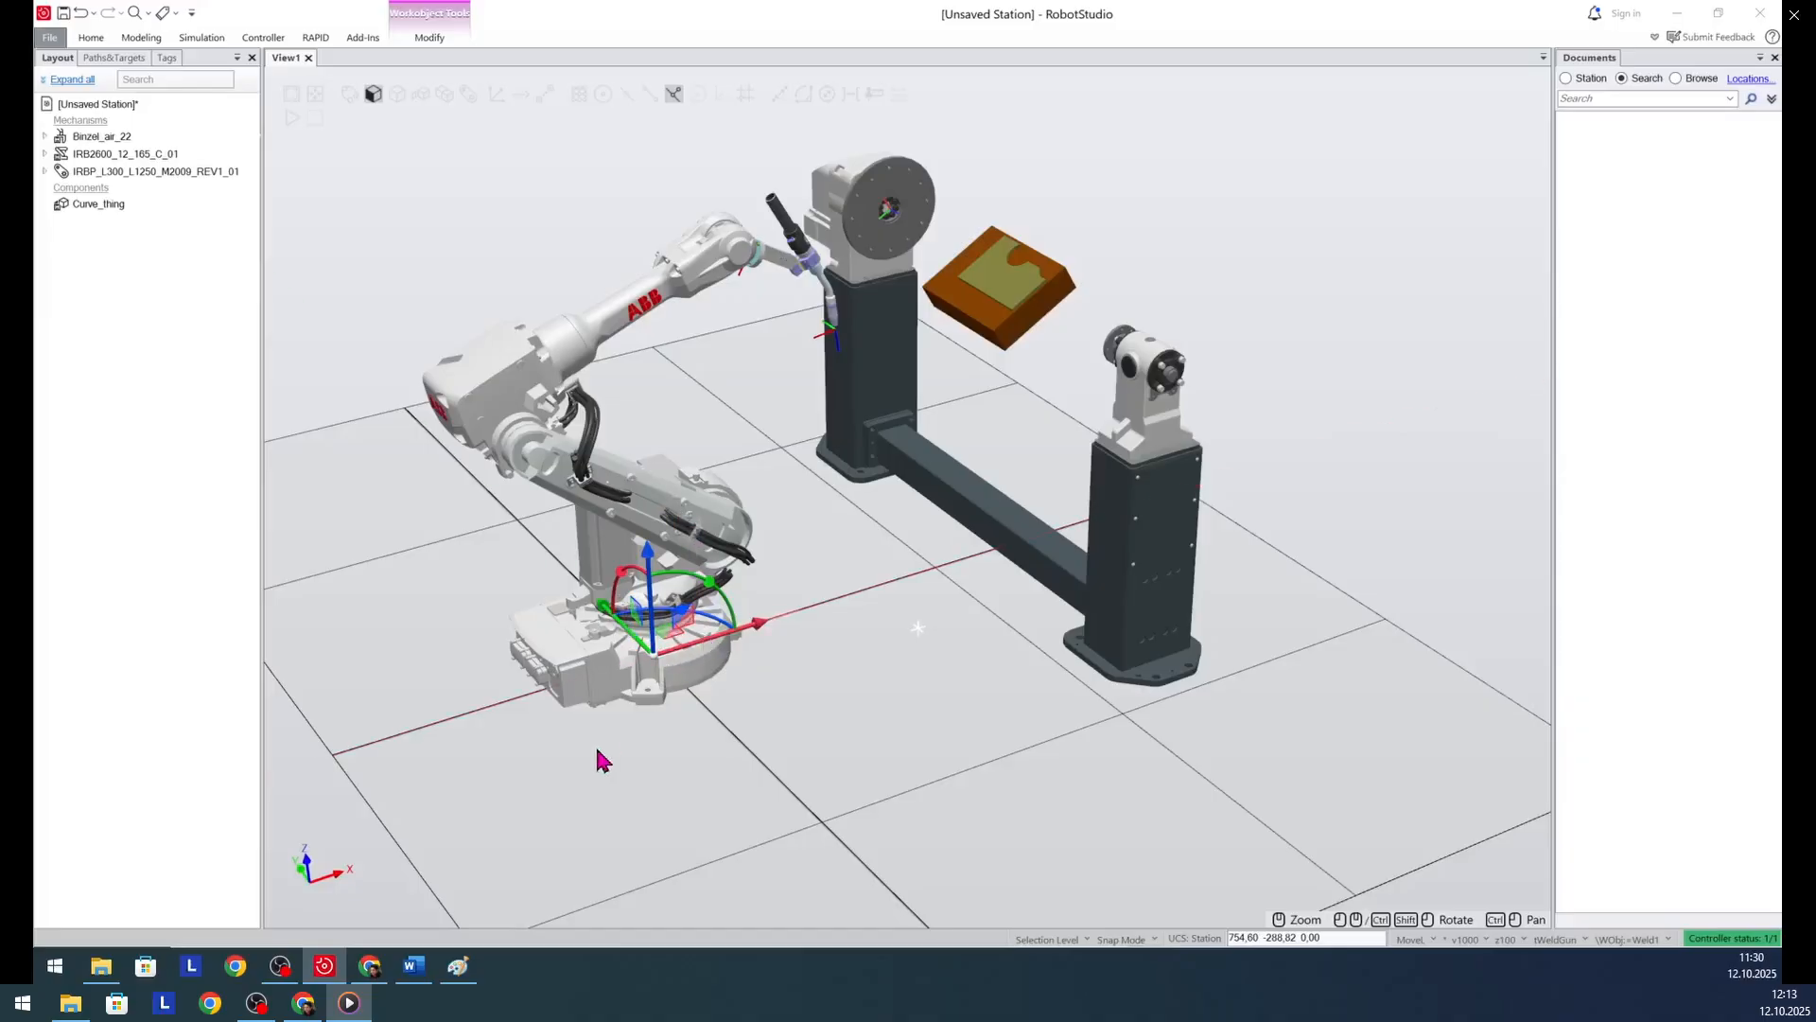
scroll(664, 673, up, 3)
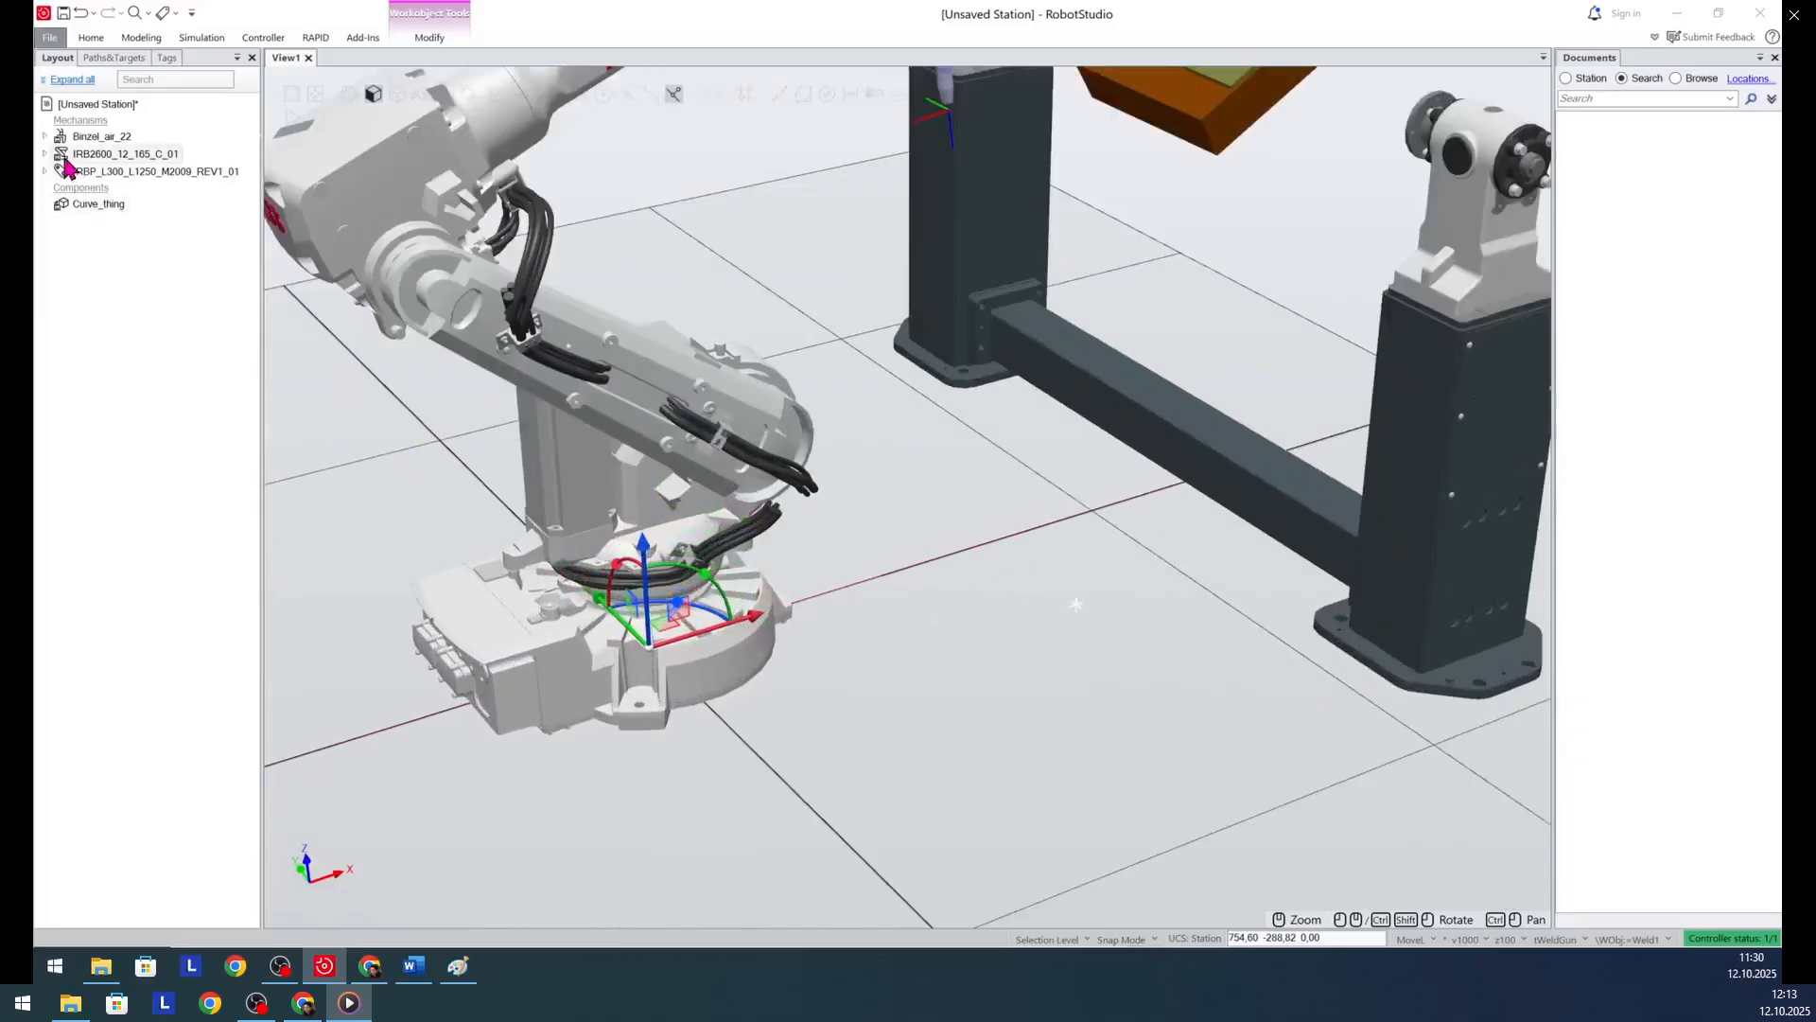
- Attach the Weld1 workobject to the IRBP_L300 positioner, updating its object frame position and accepting that the external axis moves it
click(116, 59)
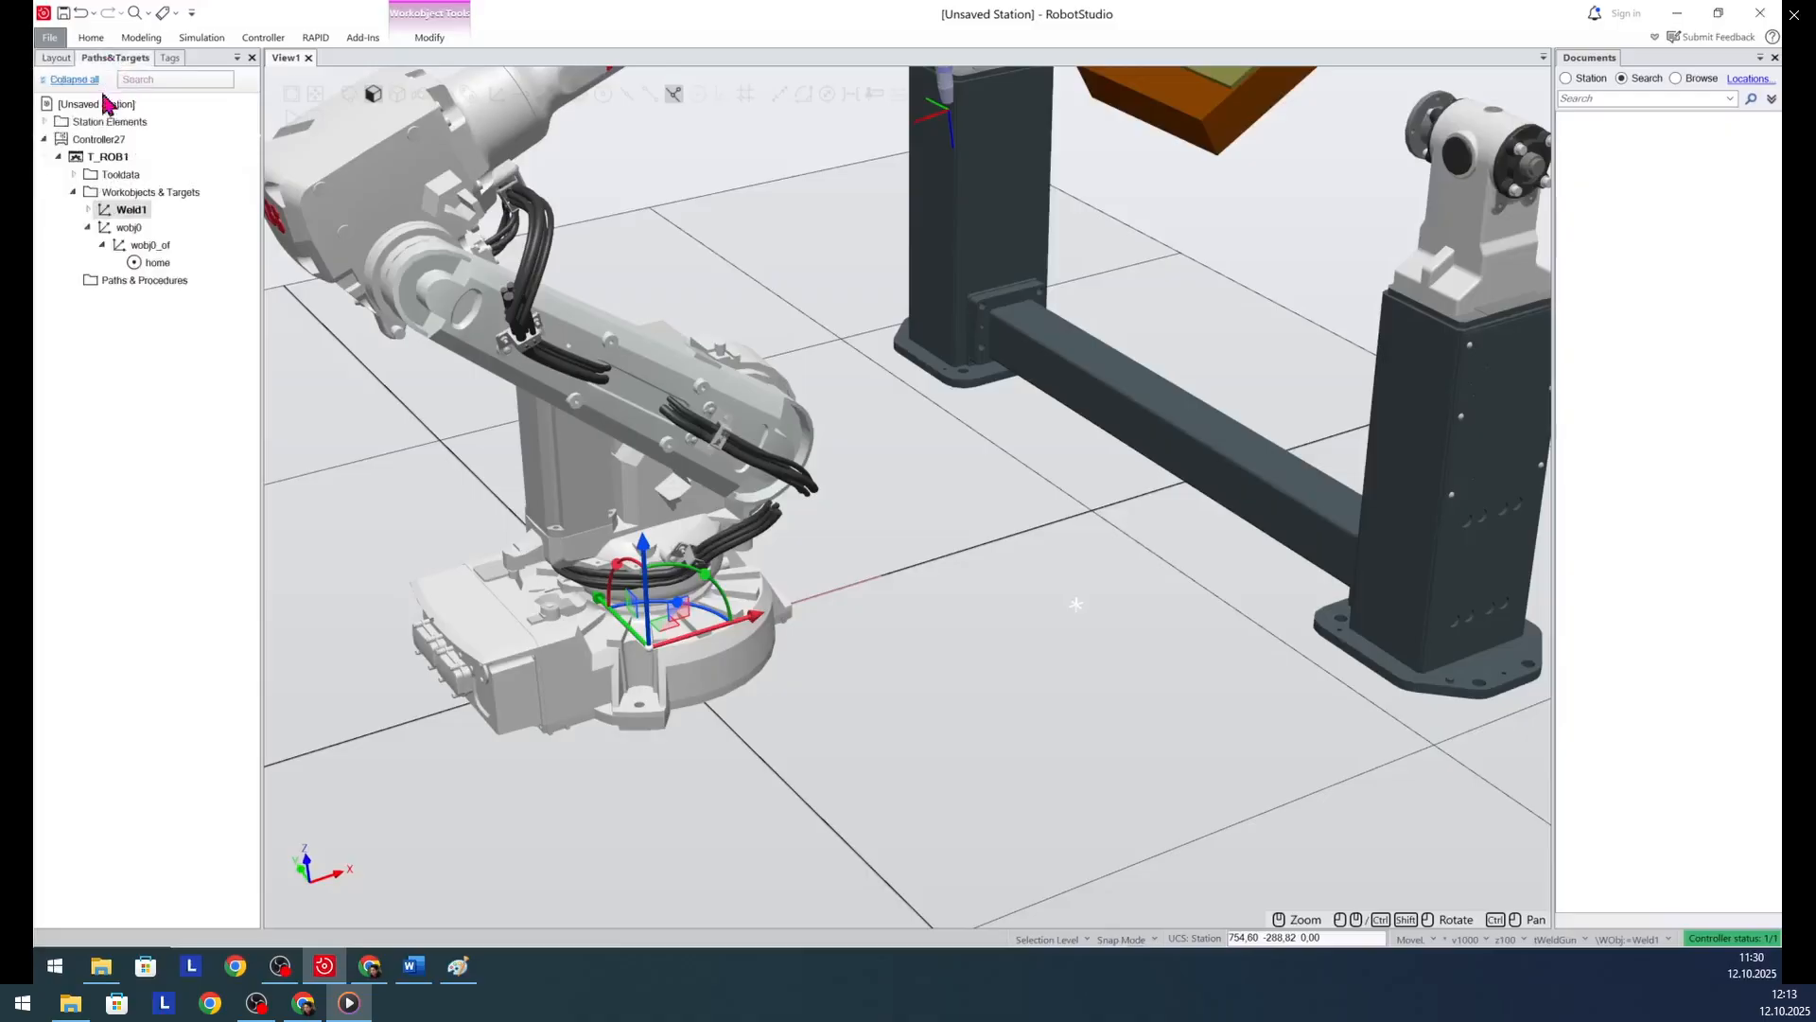
click(87, 210)
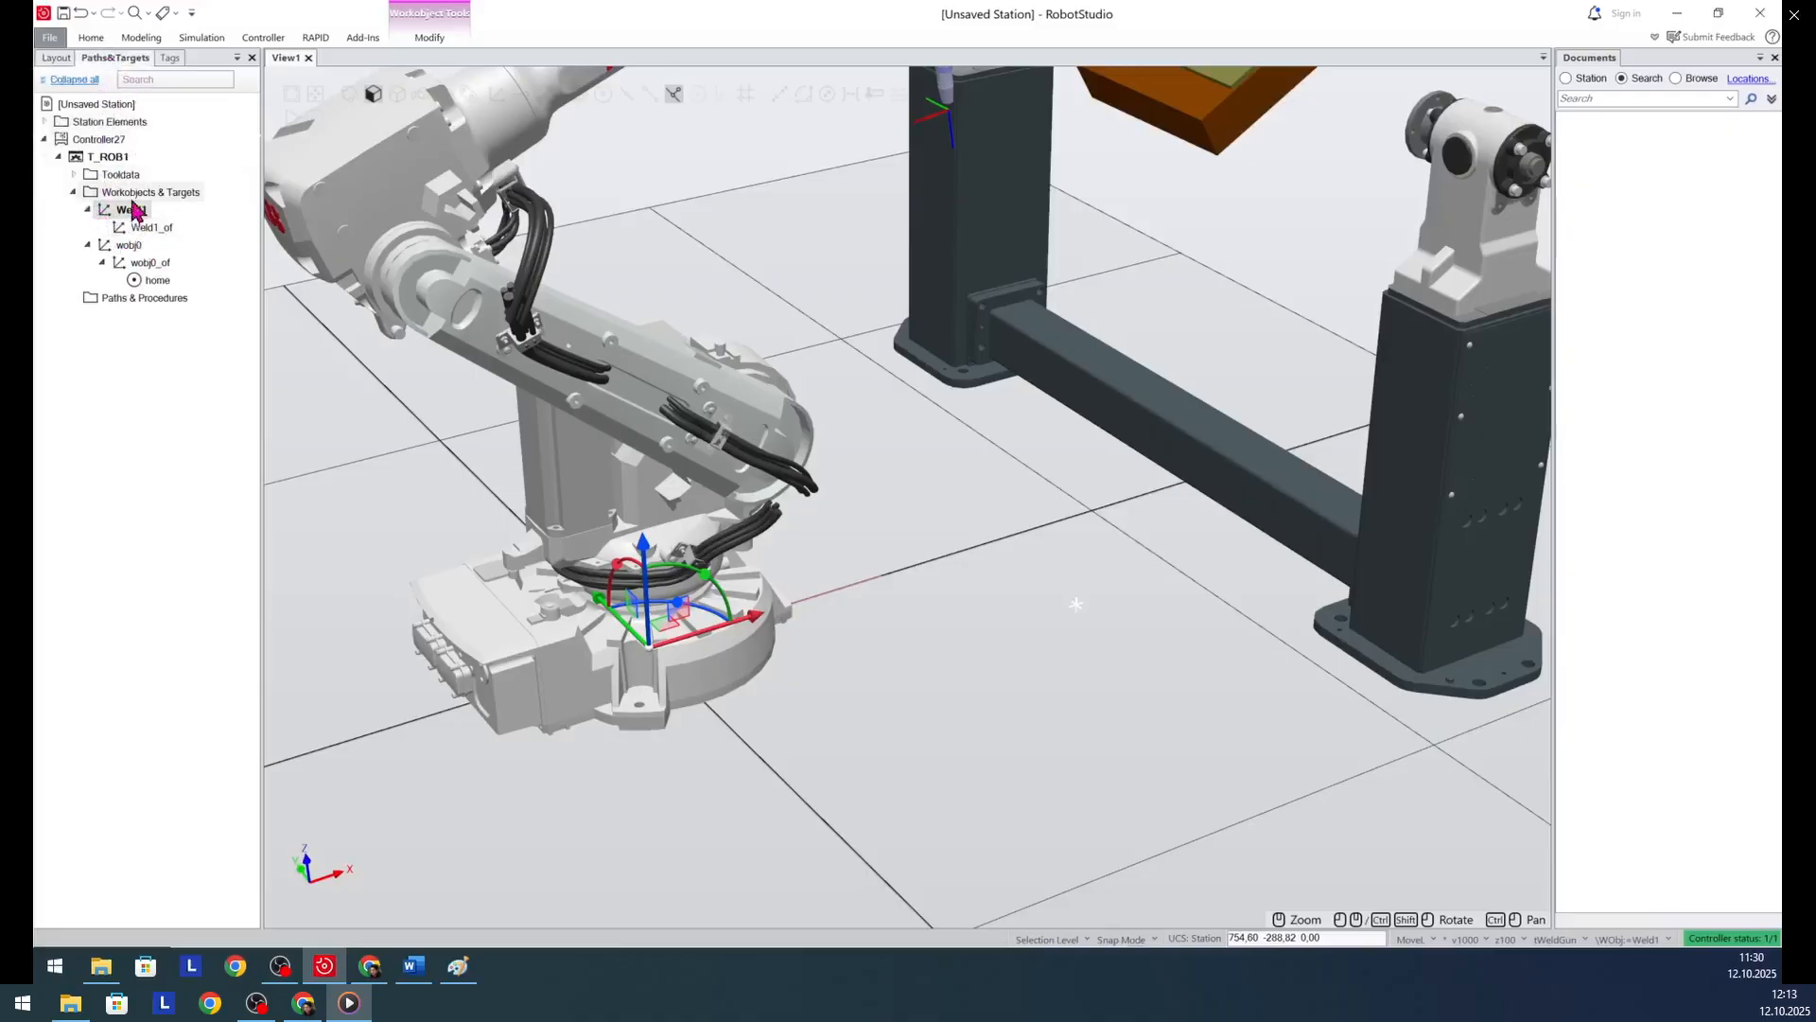
right_click(131, 215)
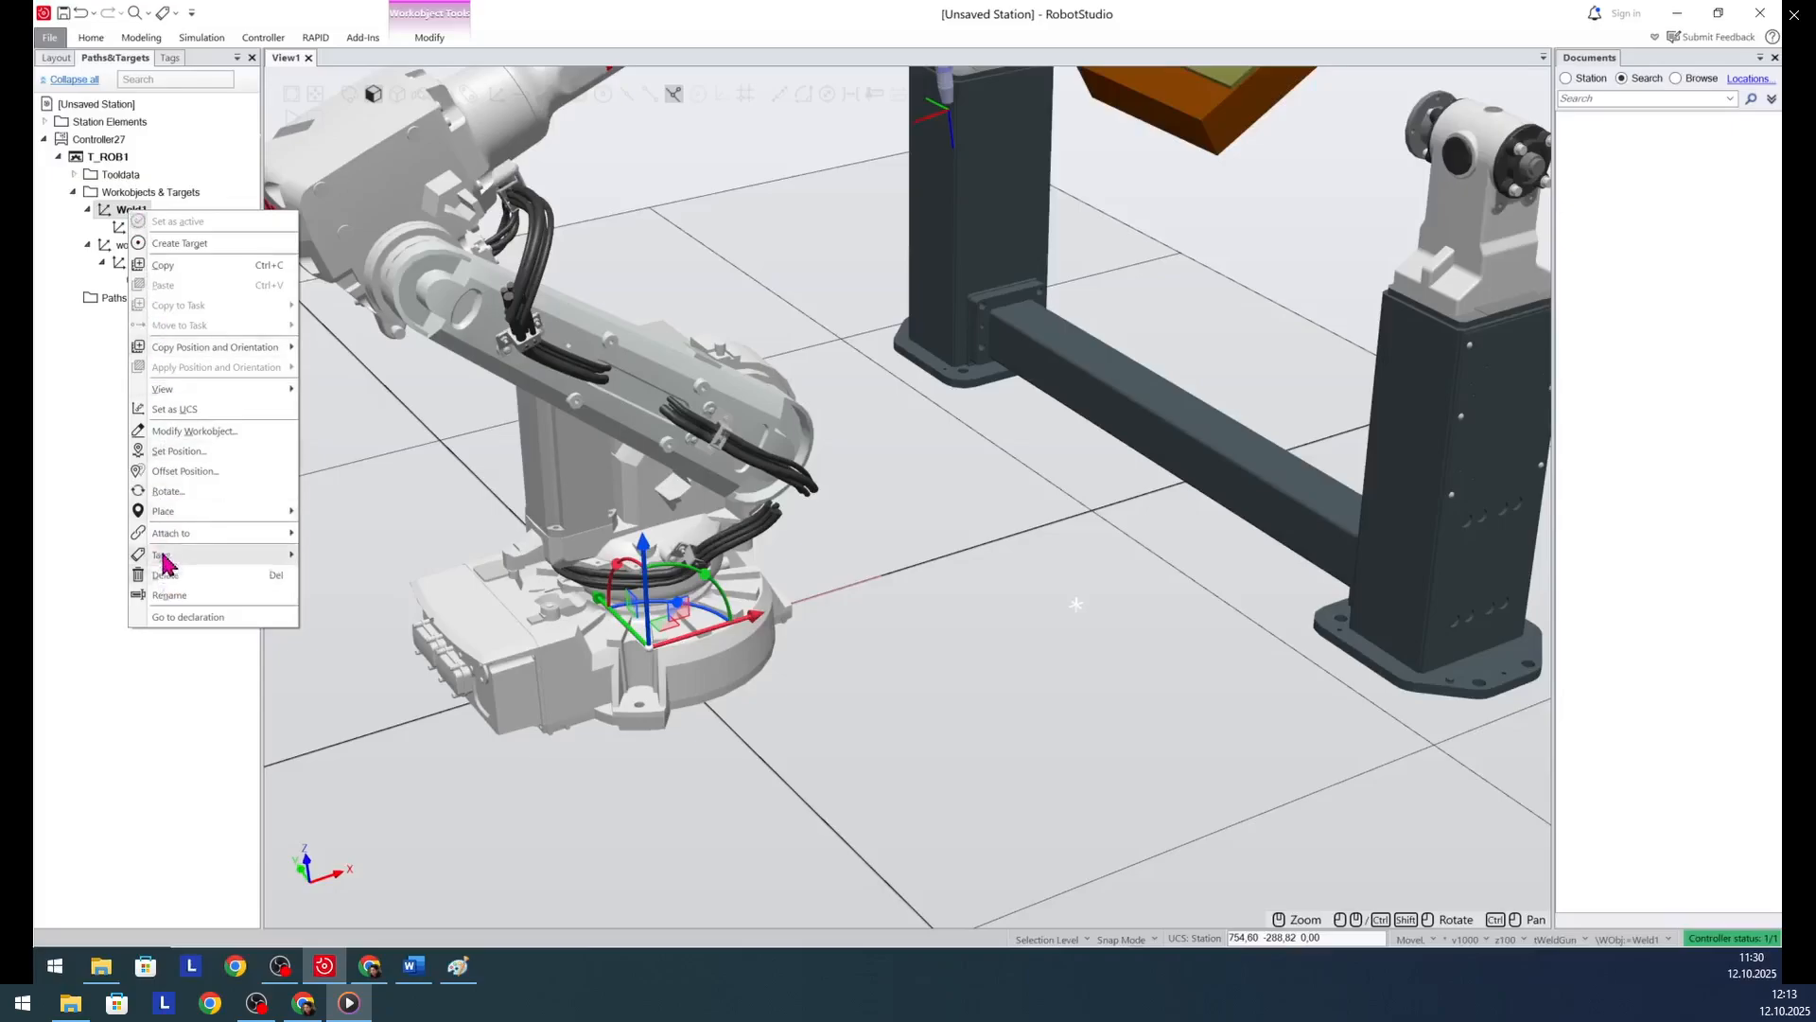
mouse_move(180, 535)
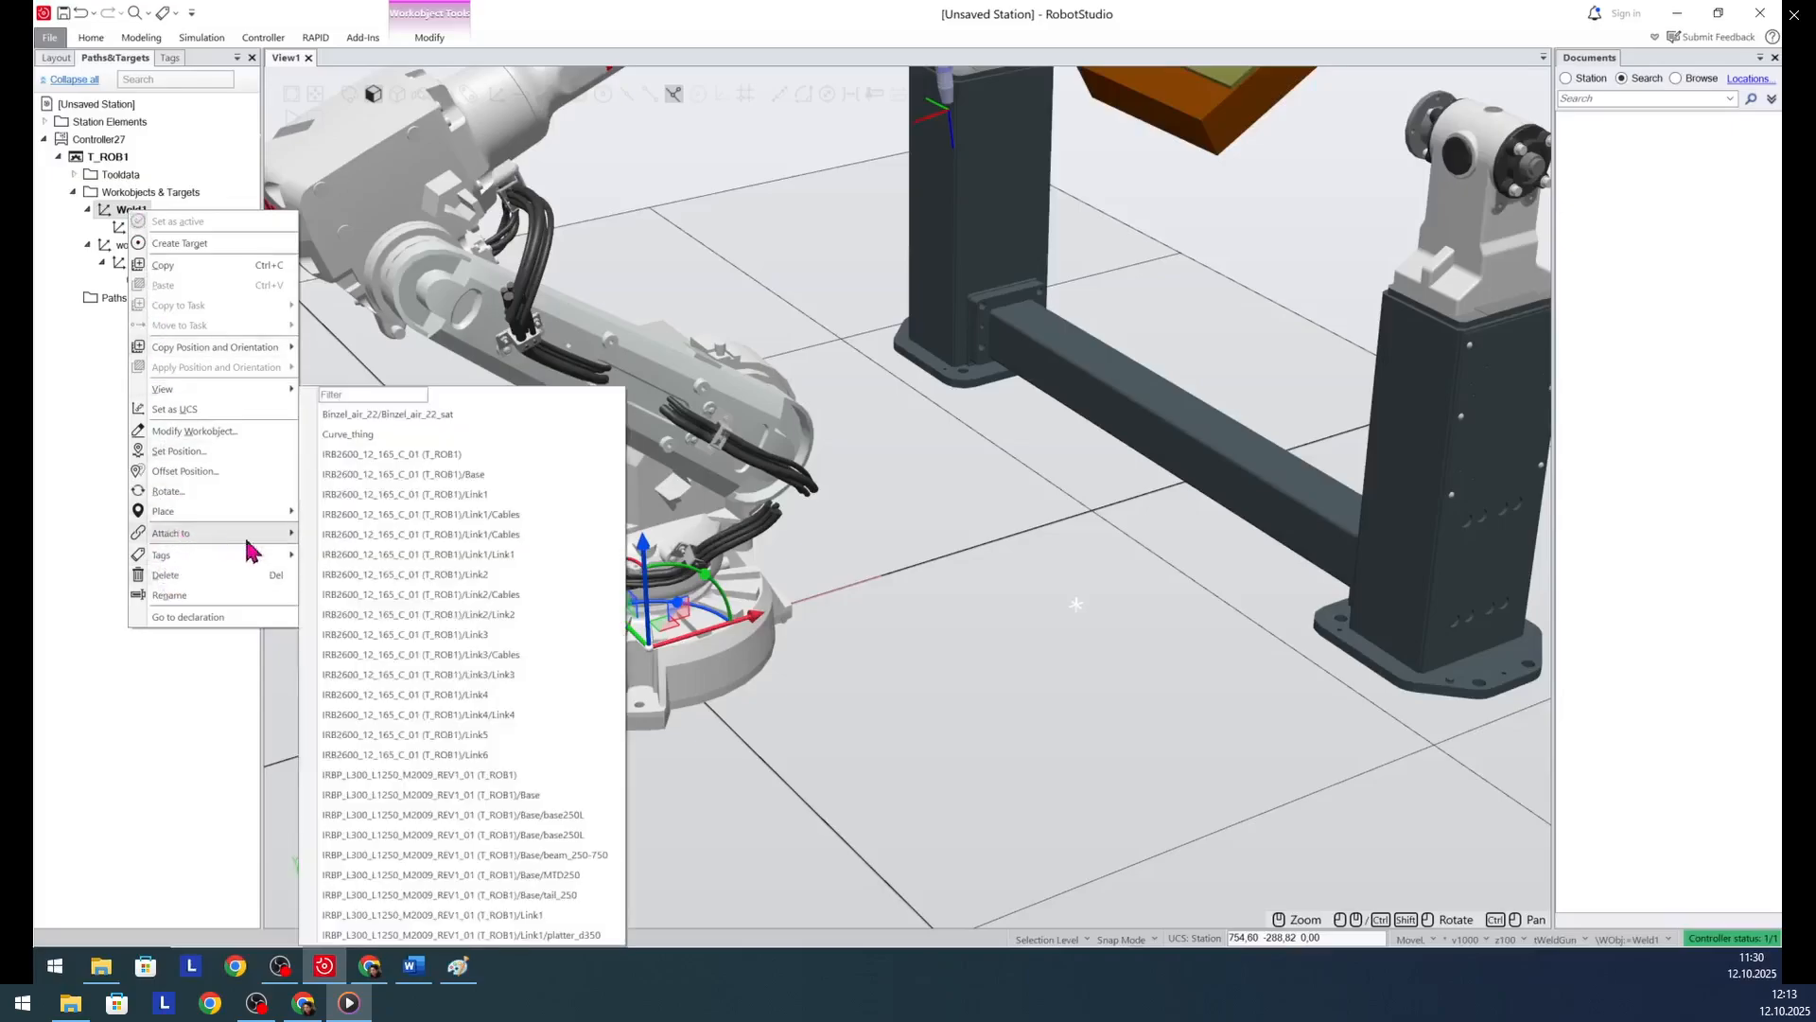
click(456, 775)
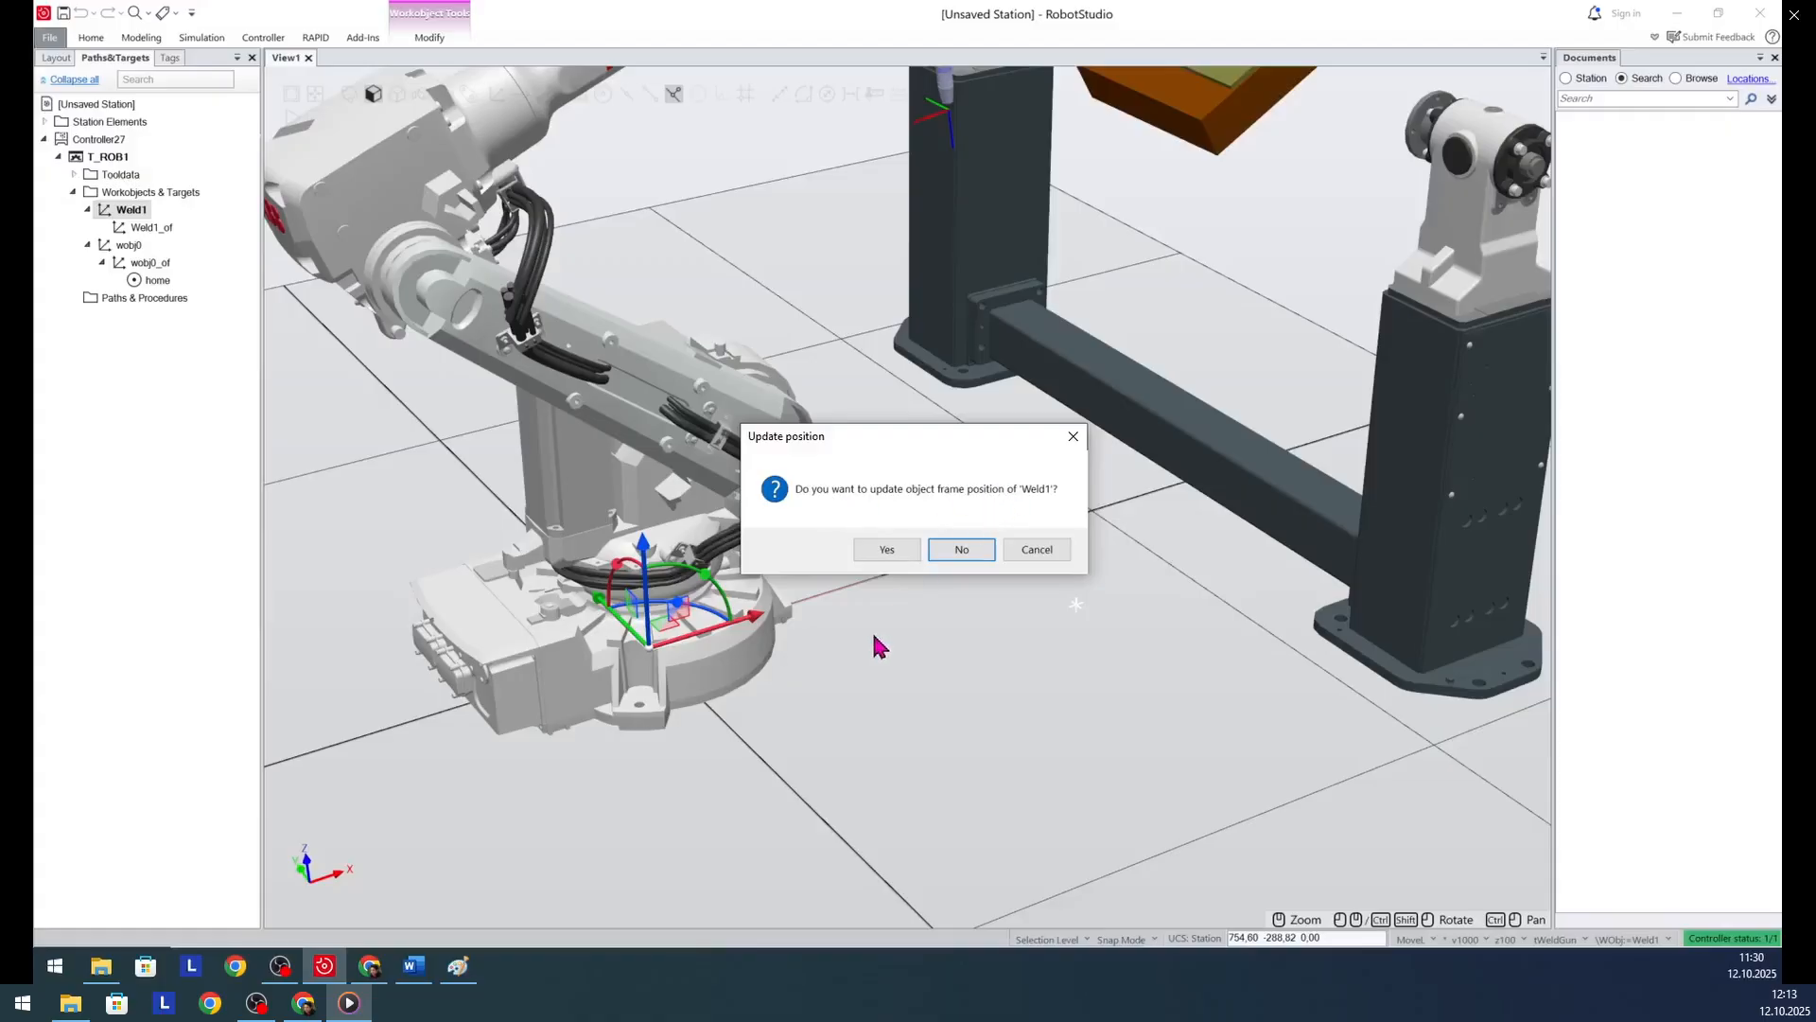
click(894, 551)
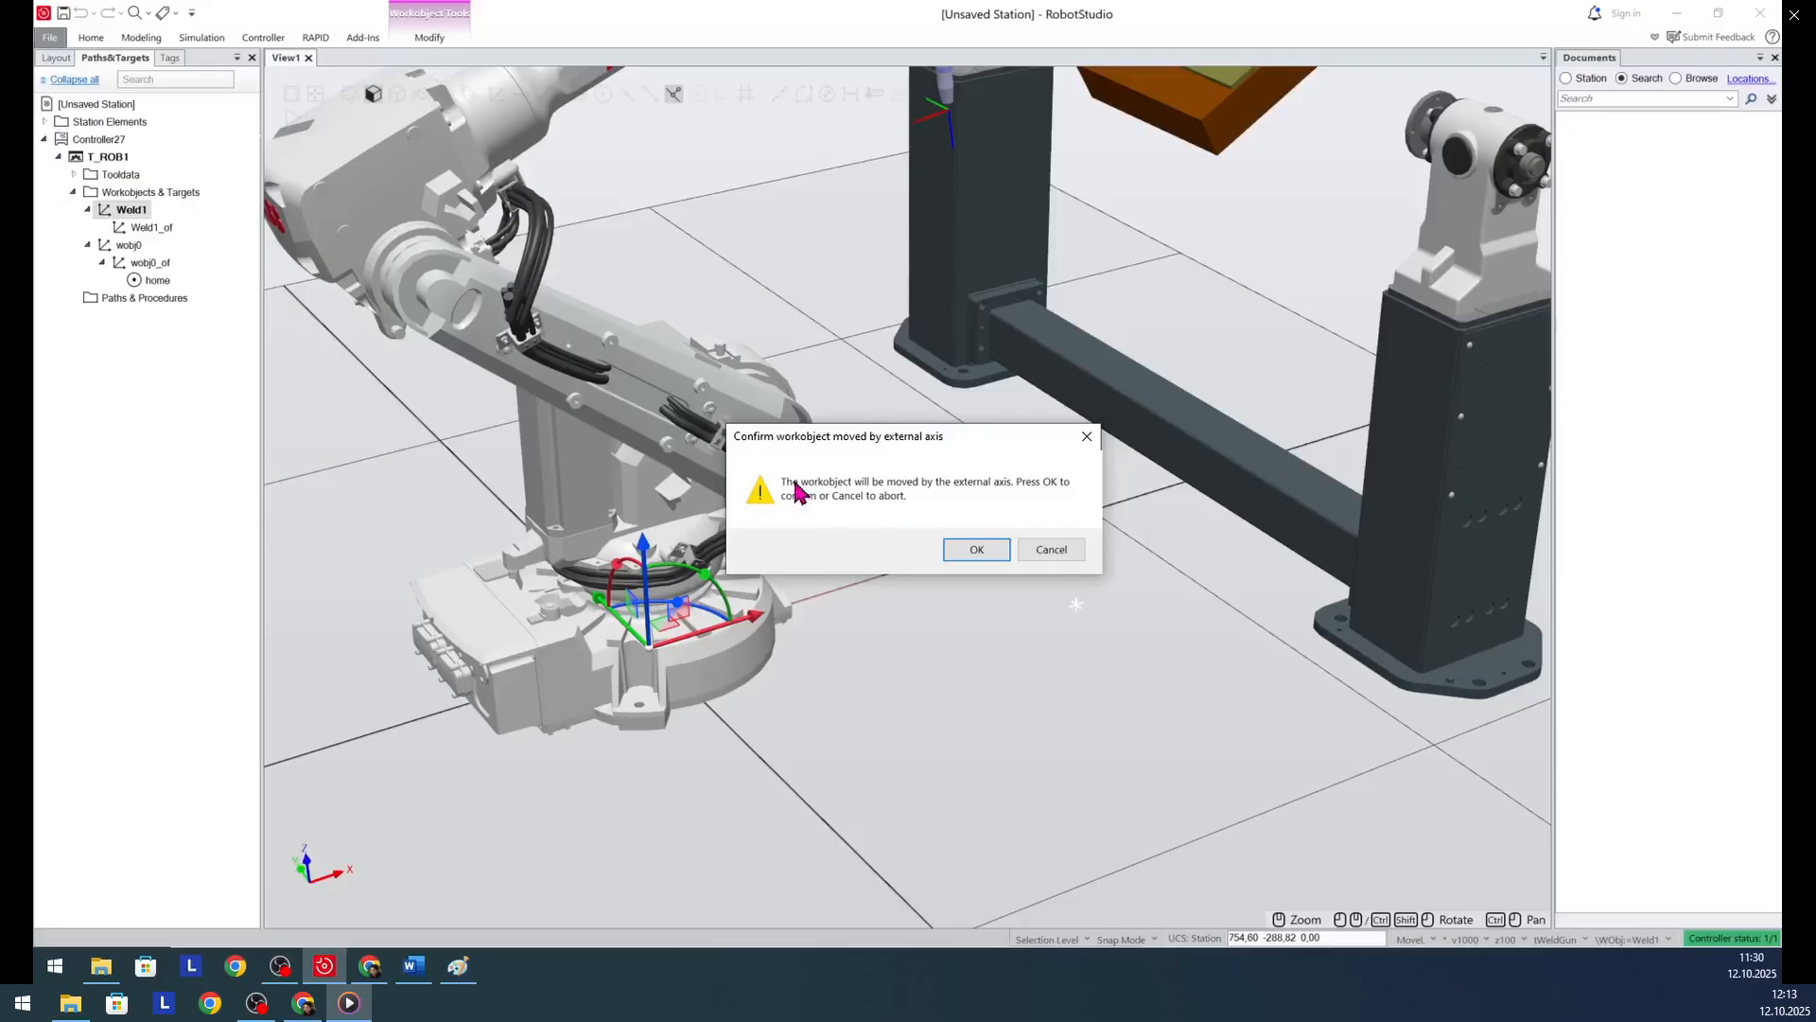
click(974, 554)
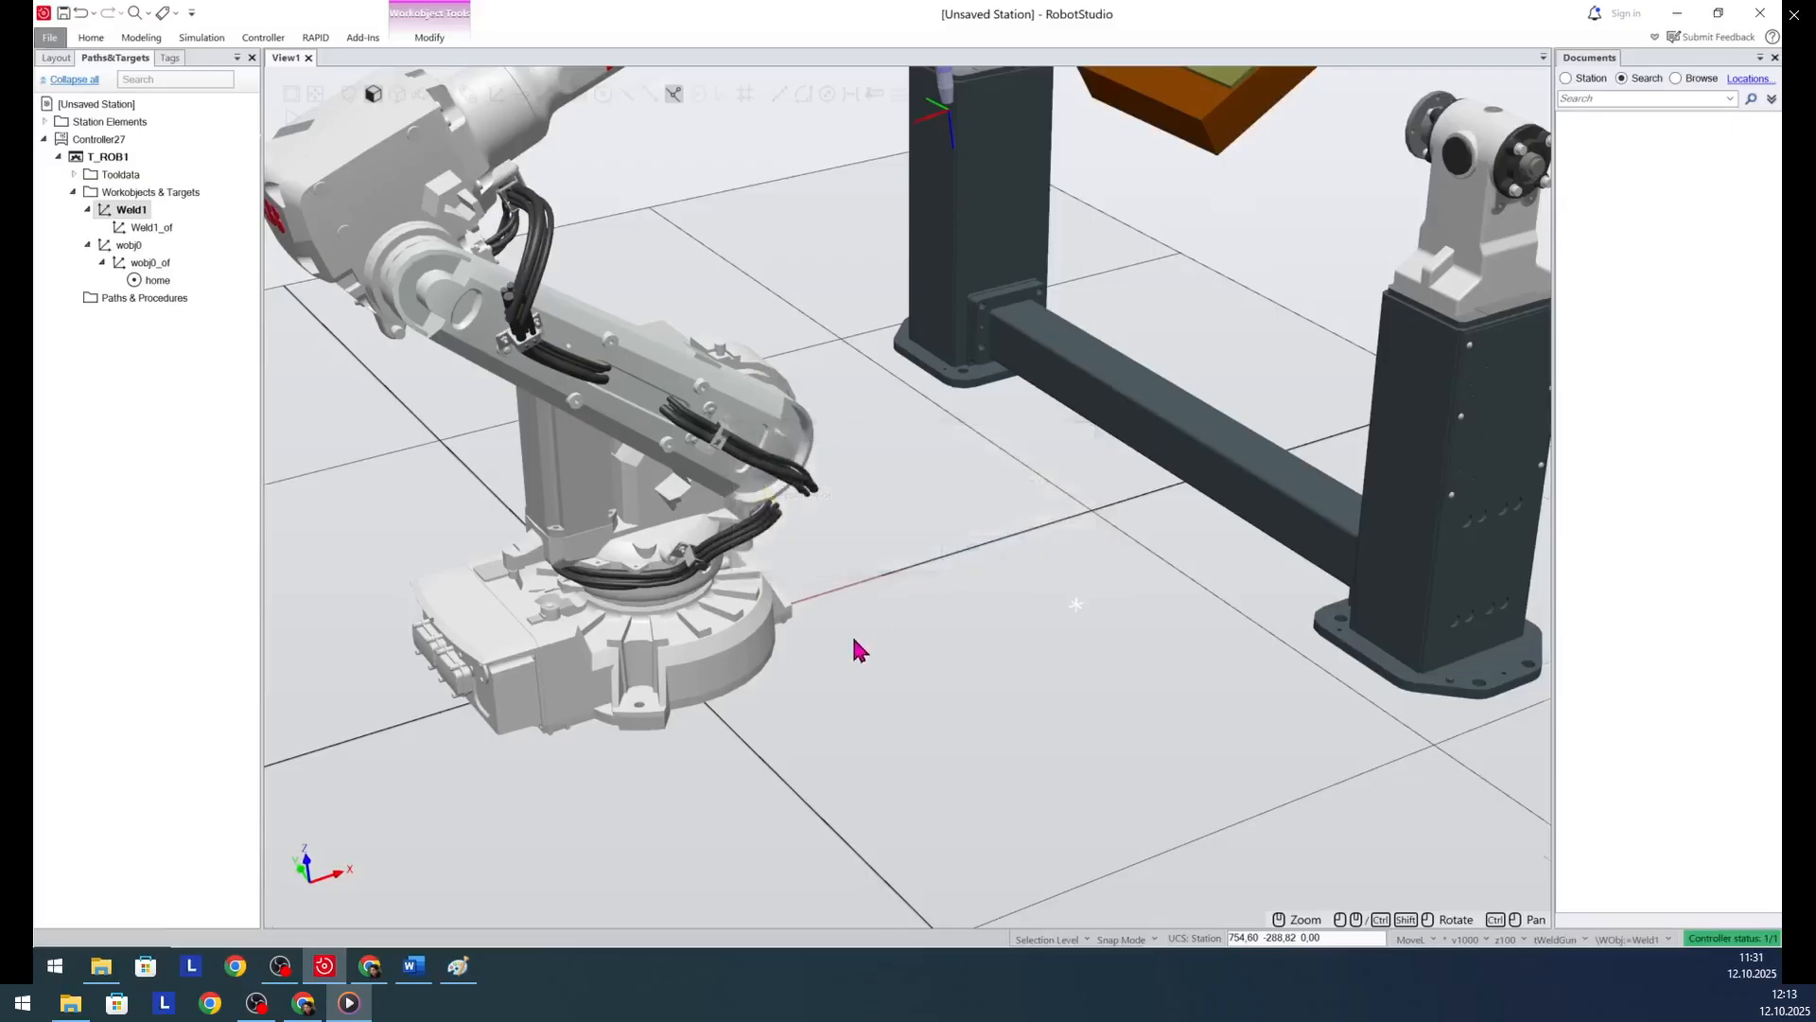
- Examine where the Weld1 workobject's frame sits on the positioner's faceplate relative to the workpiece
scroll(854, 643, down, 5)
scroll(980, 219, up, 10)
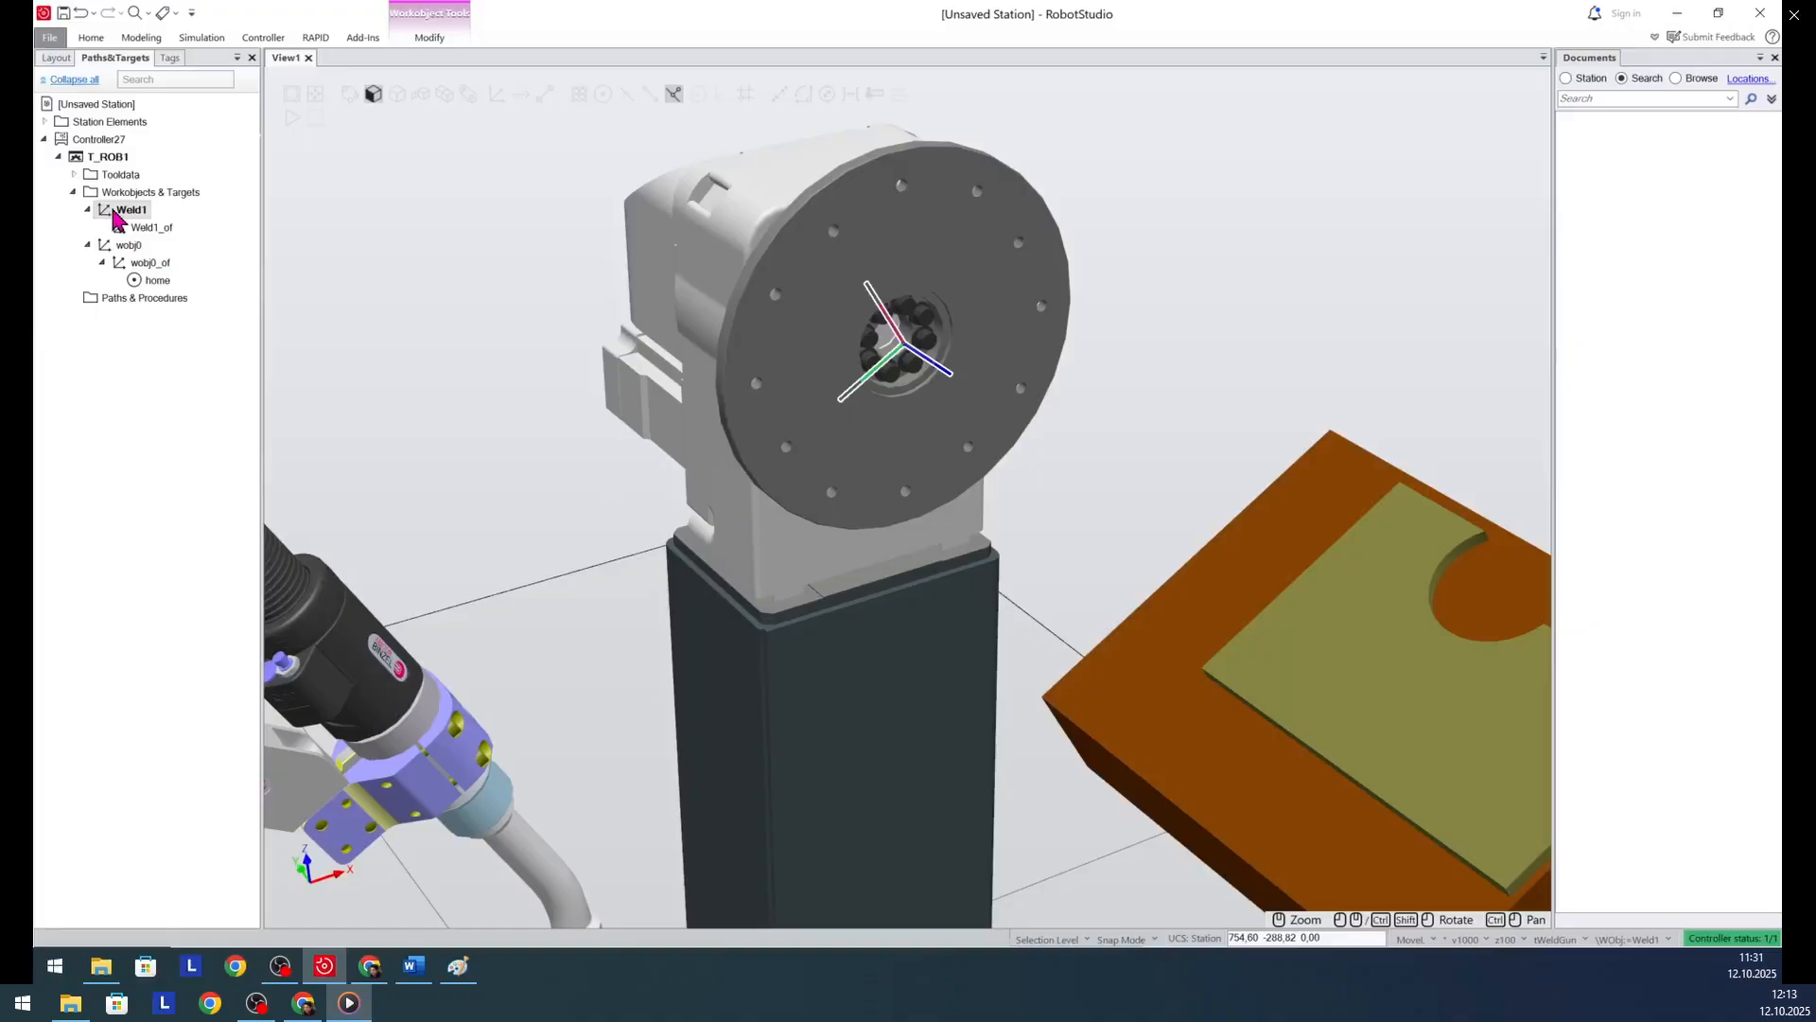
click(130, 248)
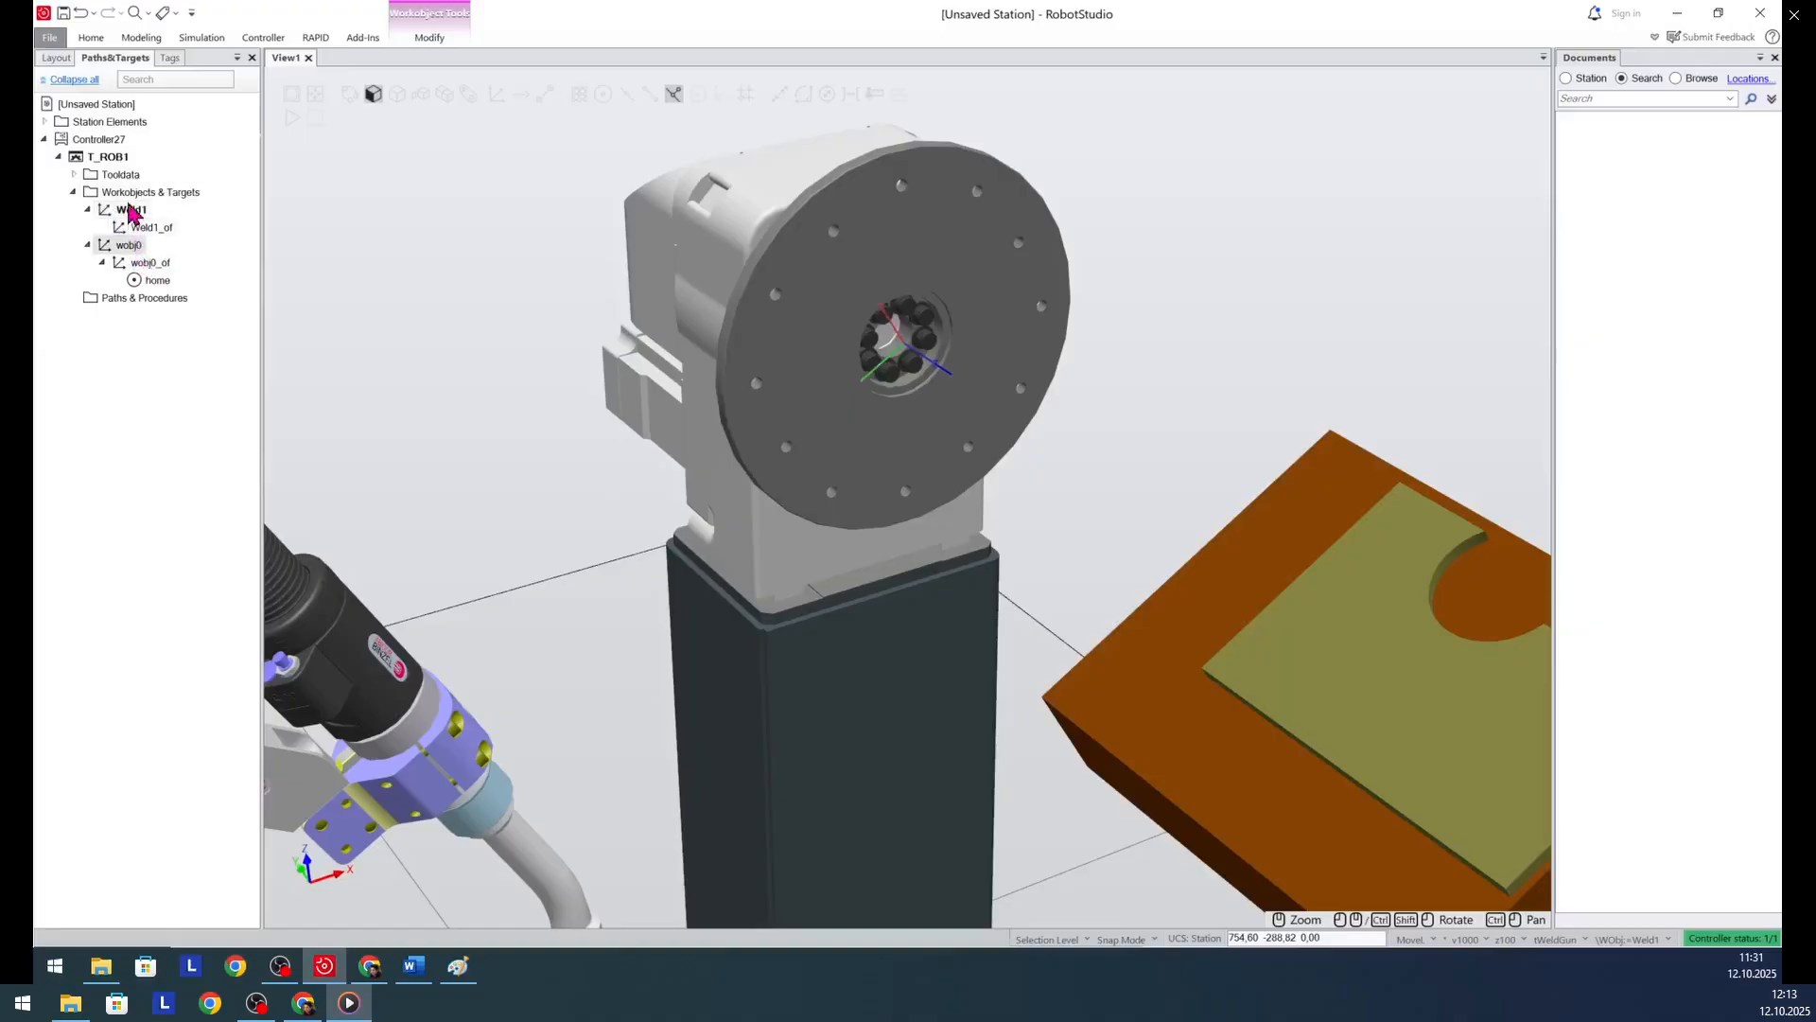
click(131, 211)
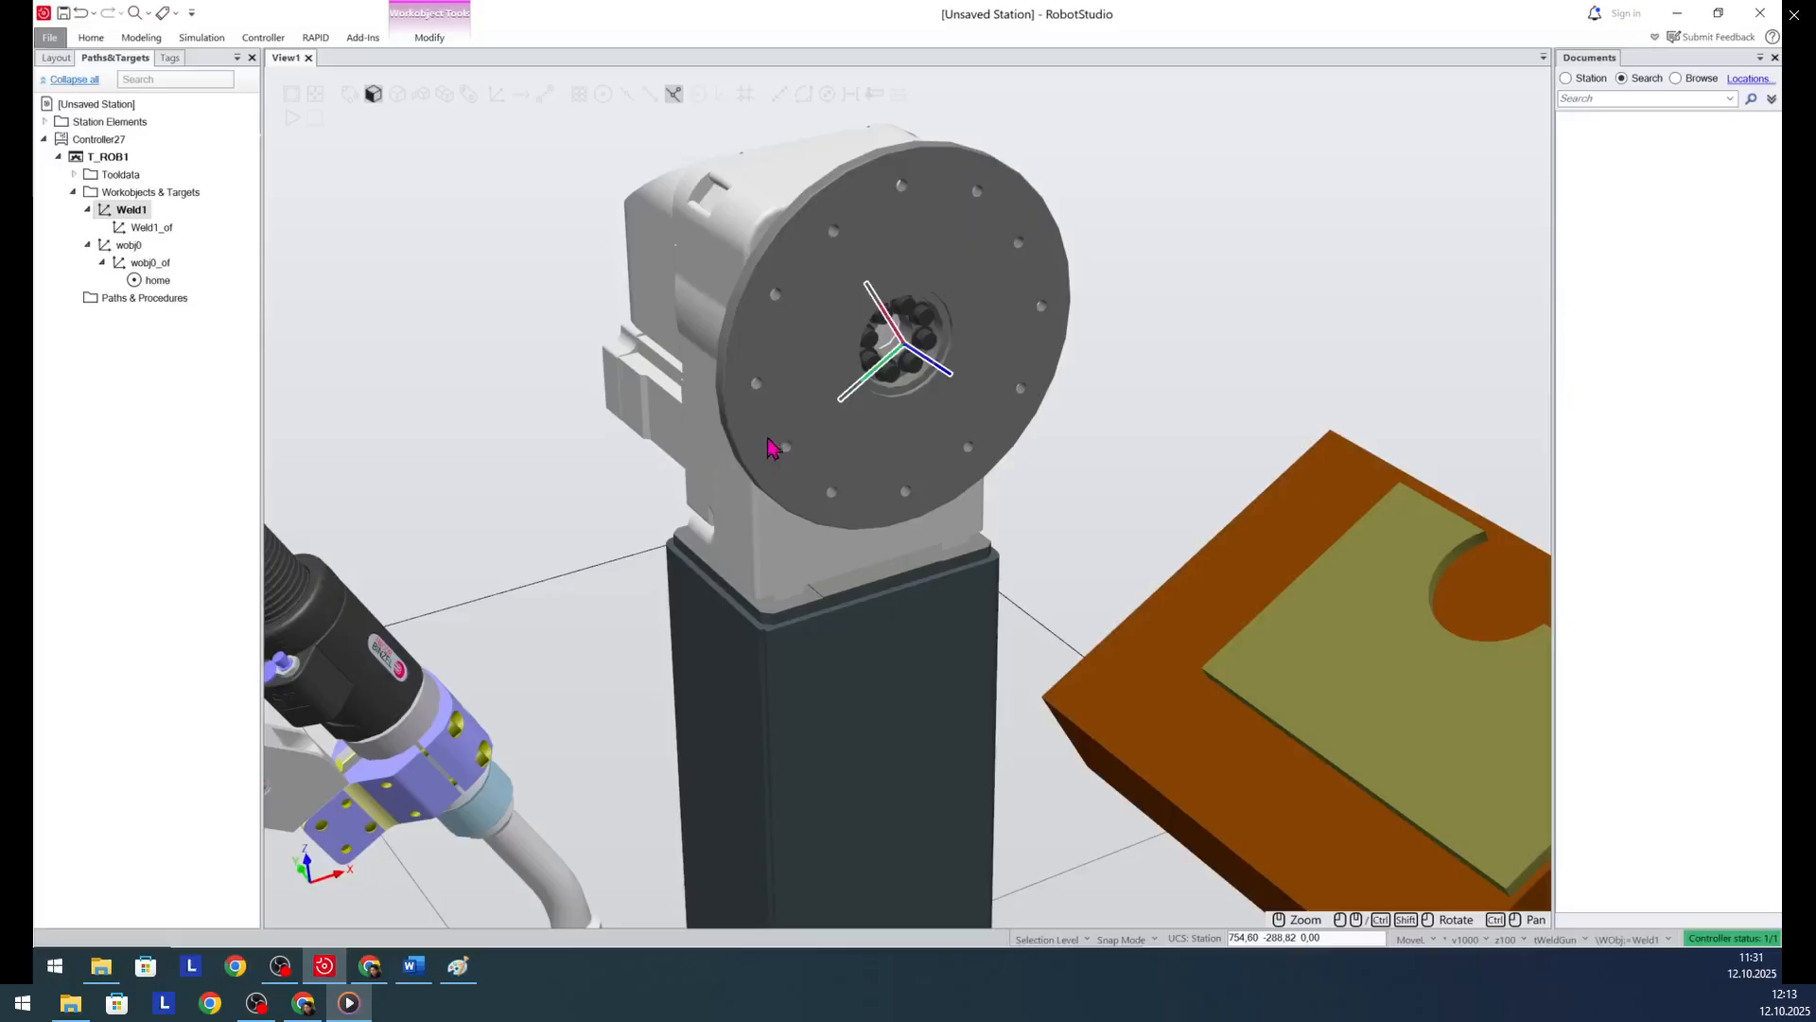
scroll(771, 445, down, 5)
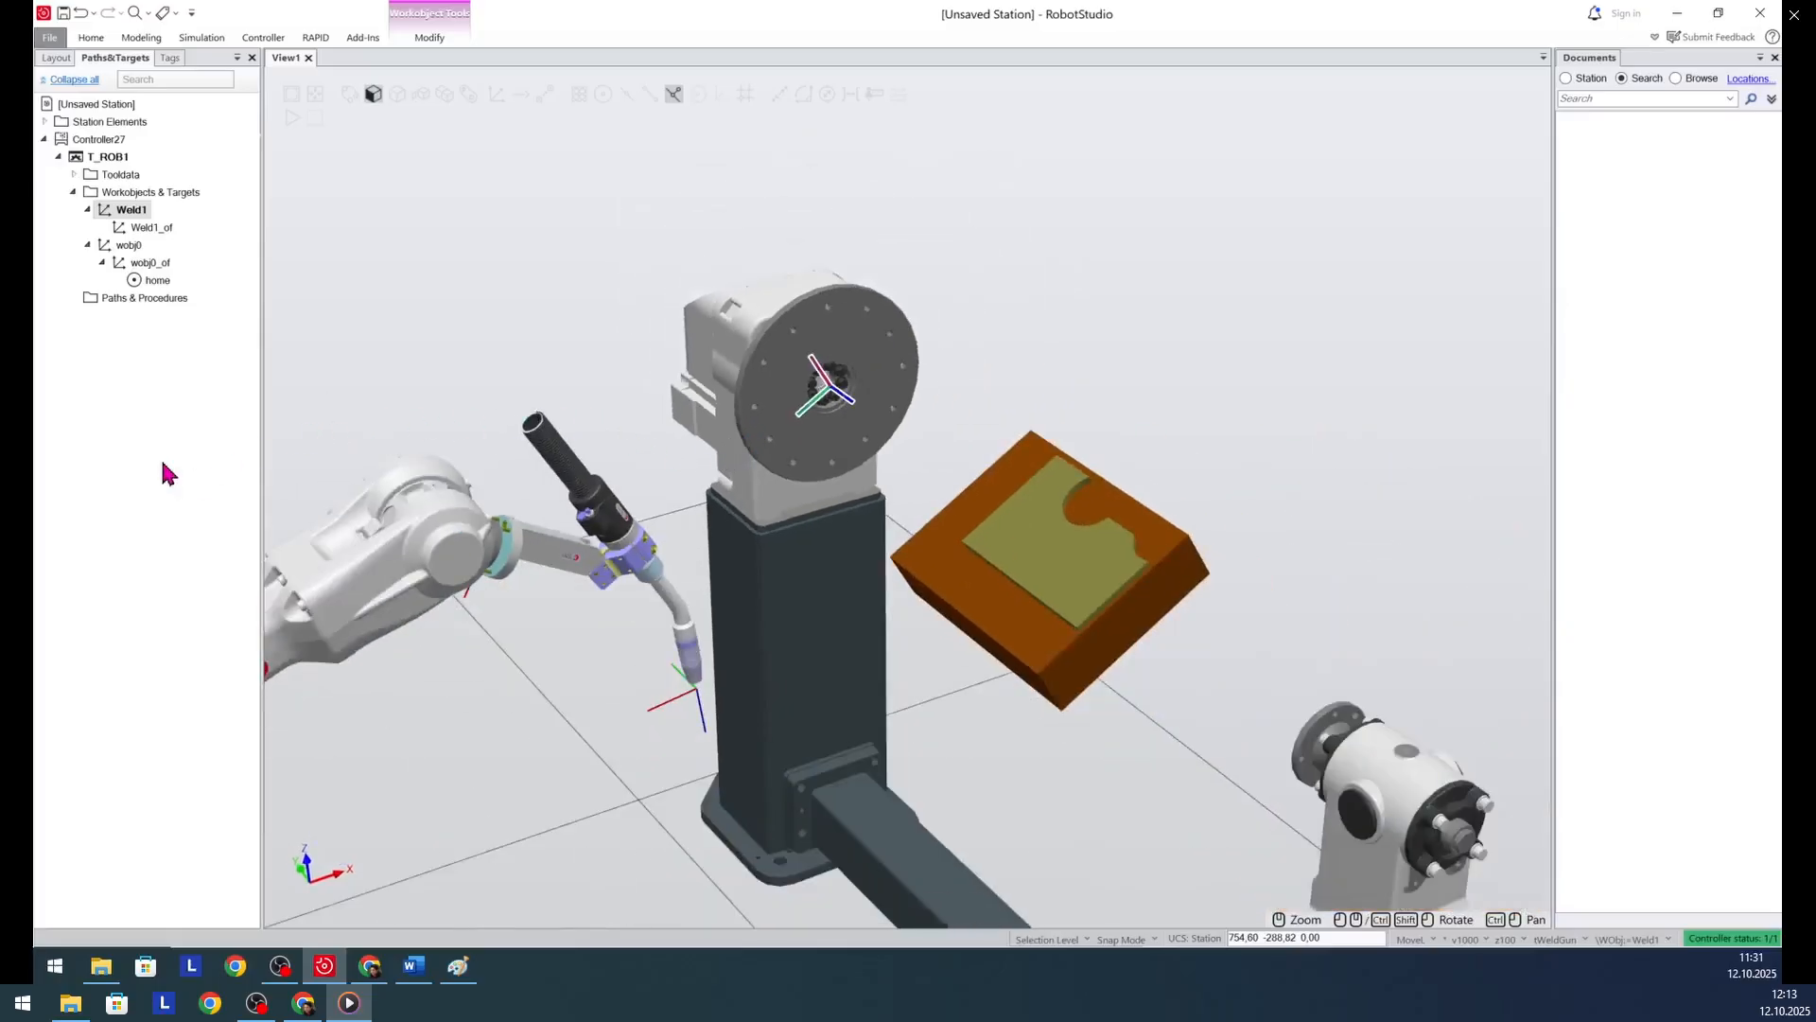
click(130, 210)
click(113, 428)
click(130, 210)
- Start an AutoPath with circular approximation and select the small curved edge at the corner of the workpiece's green plate
click(85, 39)
click(339, 110)
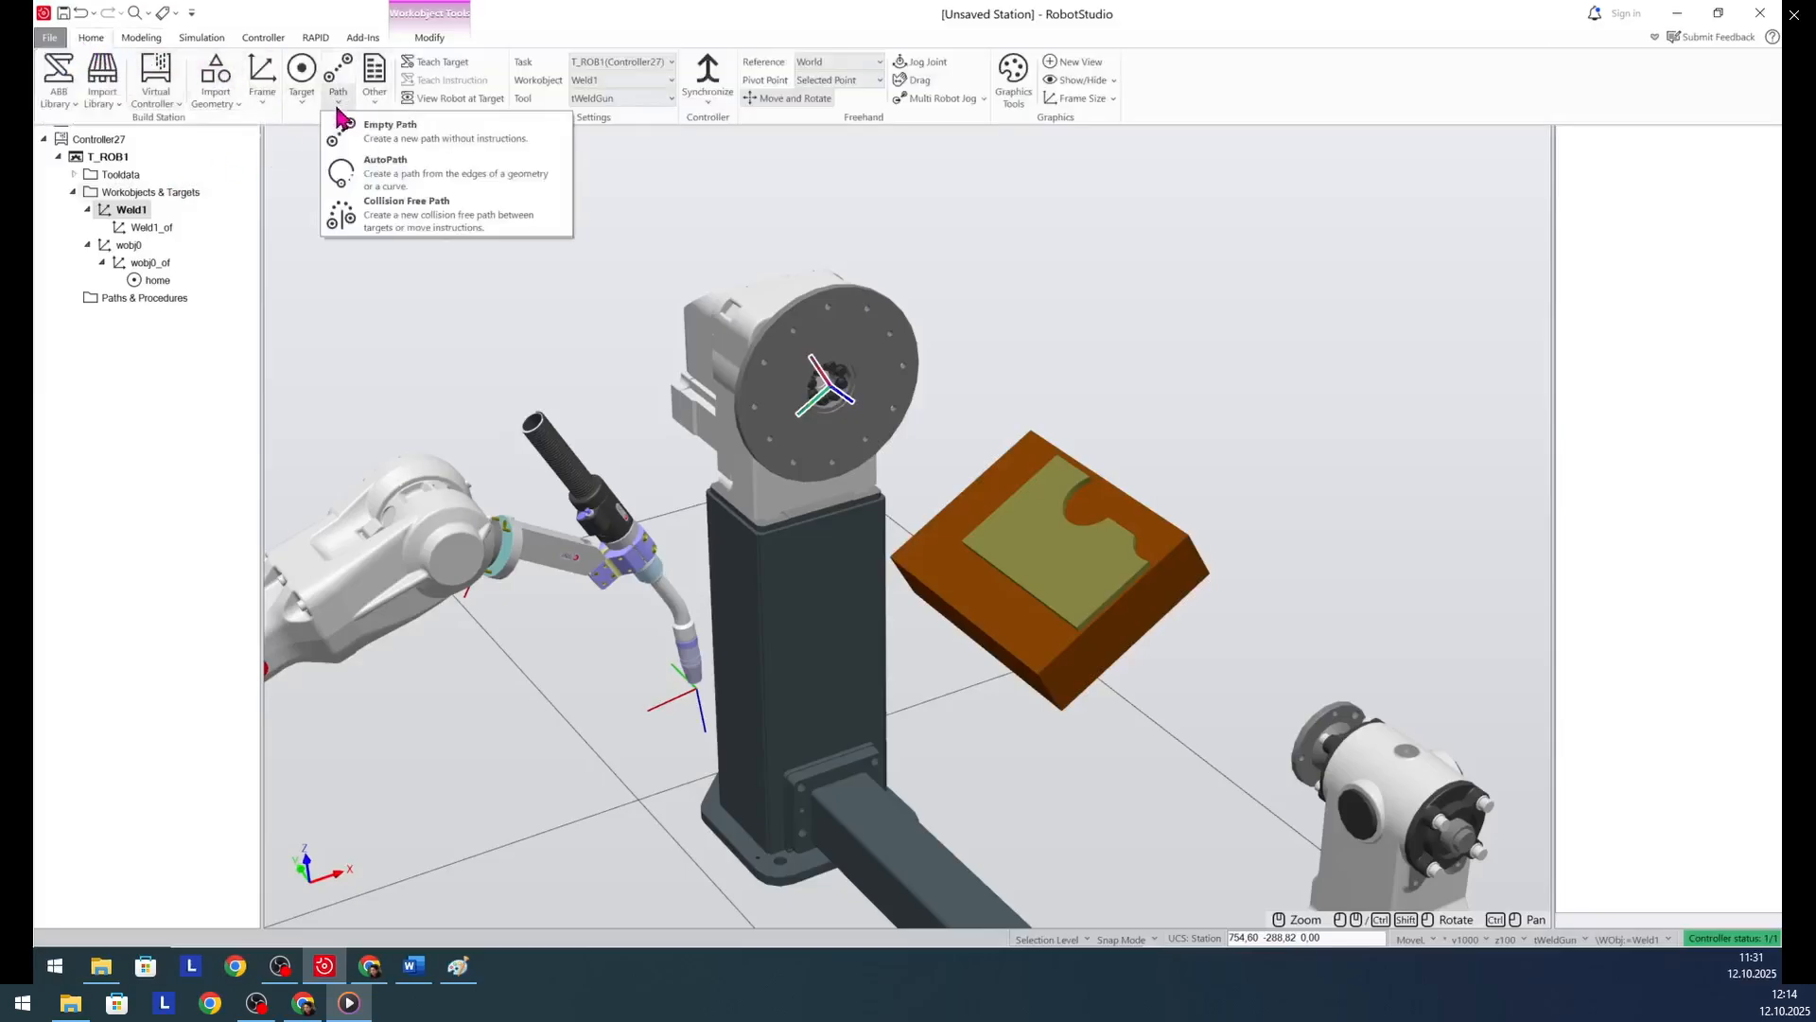
click(412, 180)
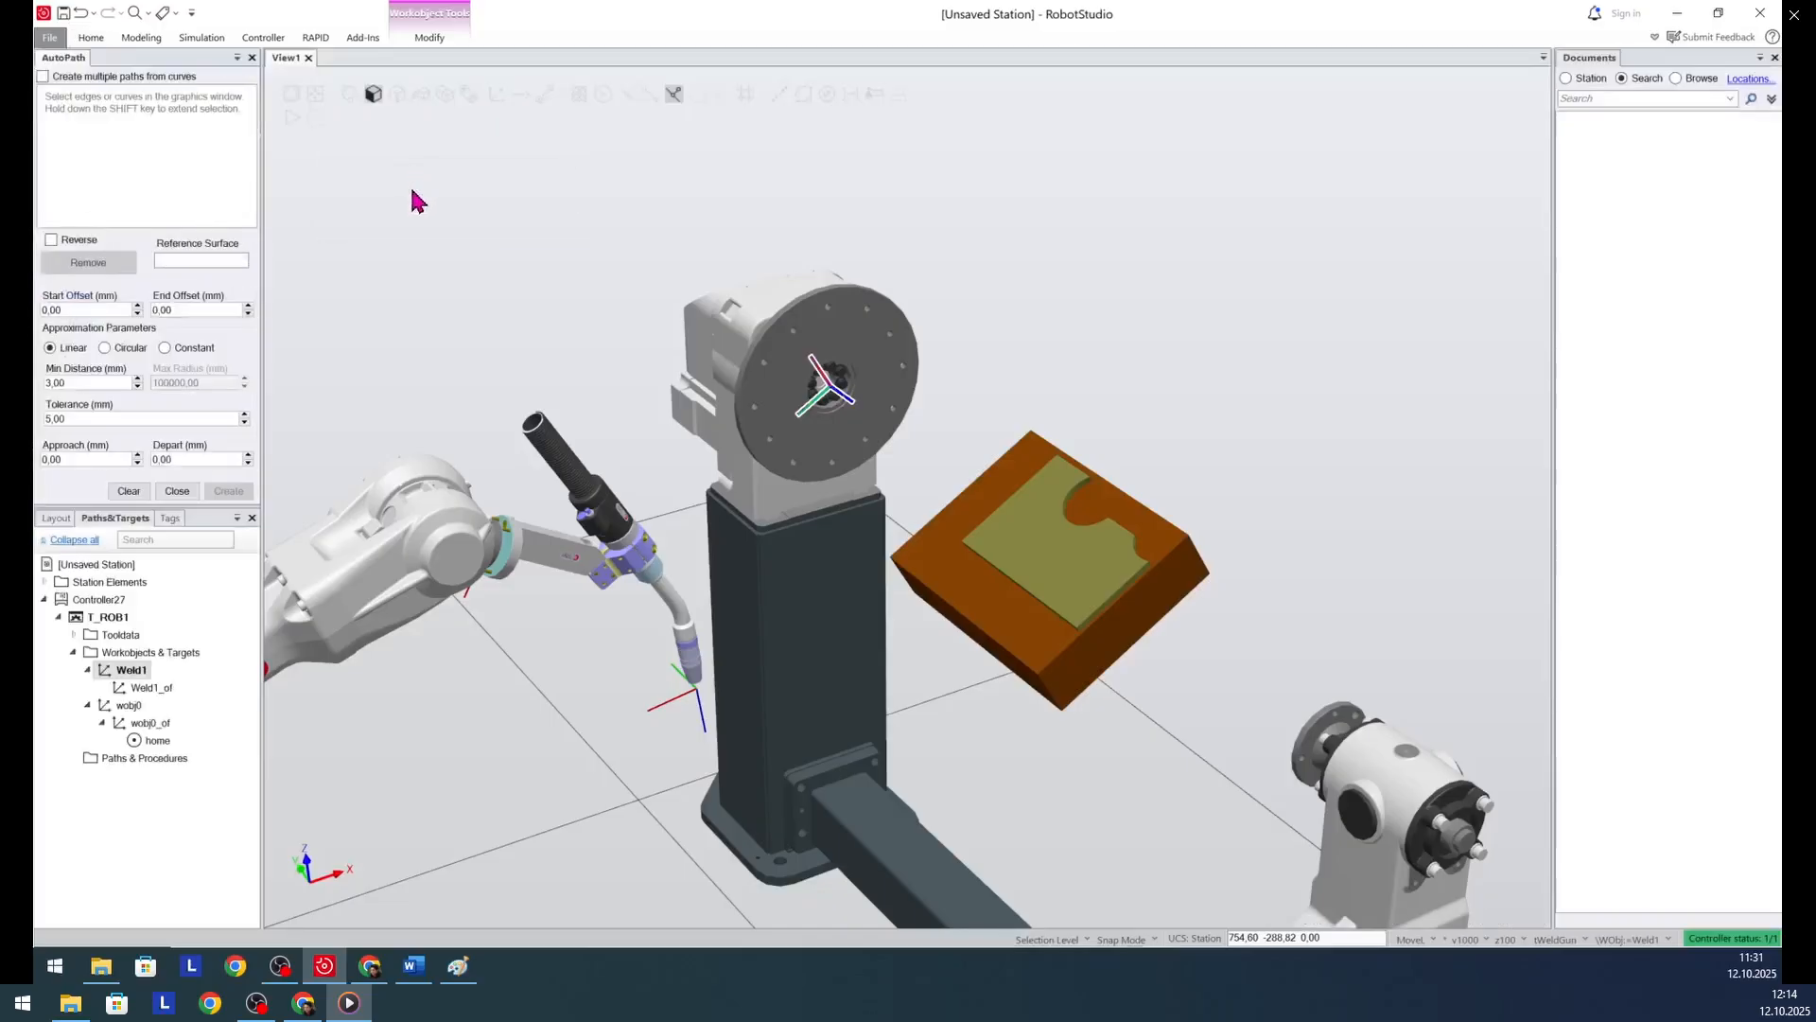
click(120, 351)
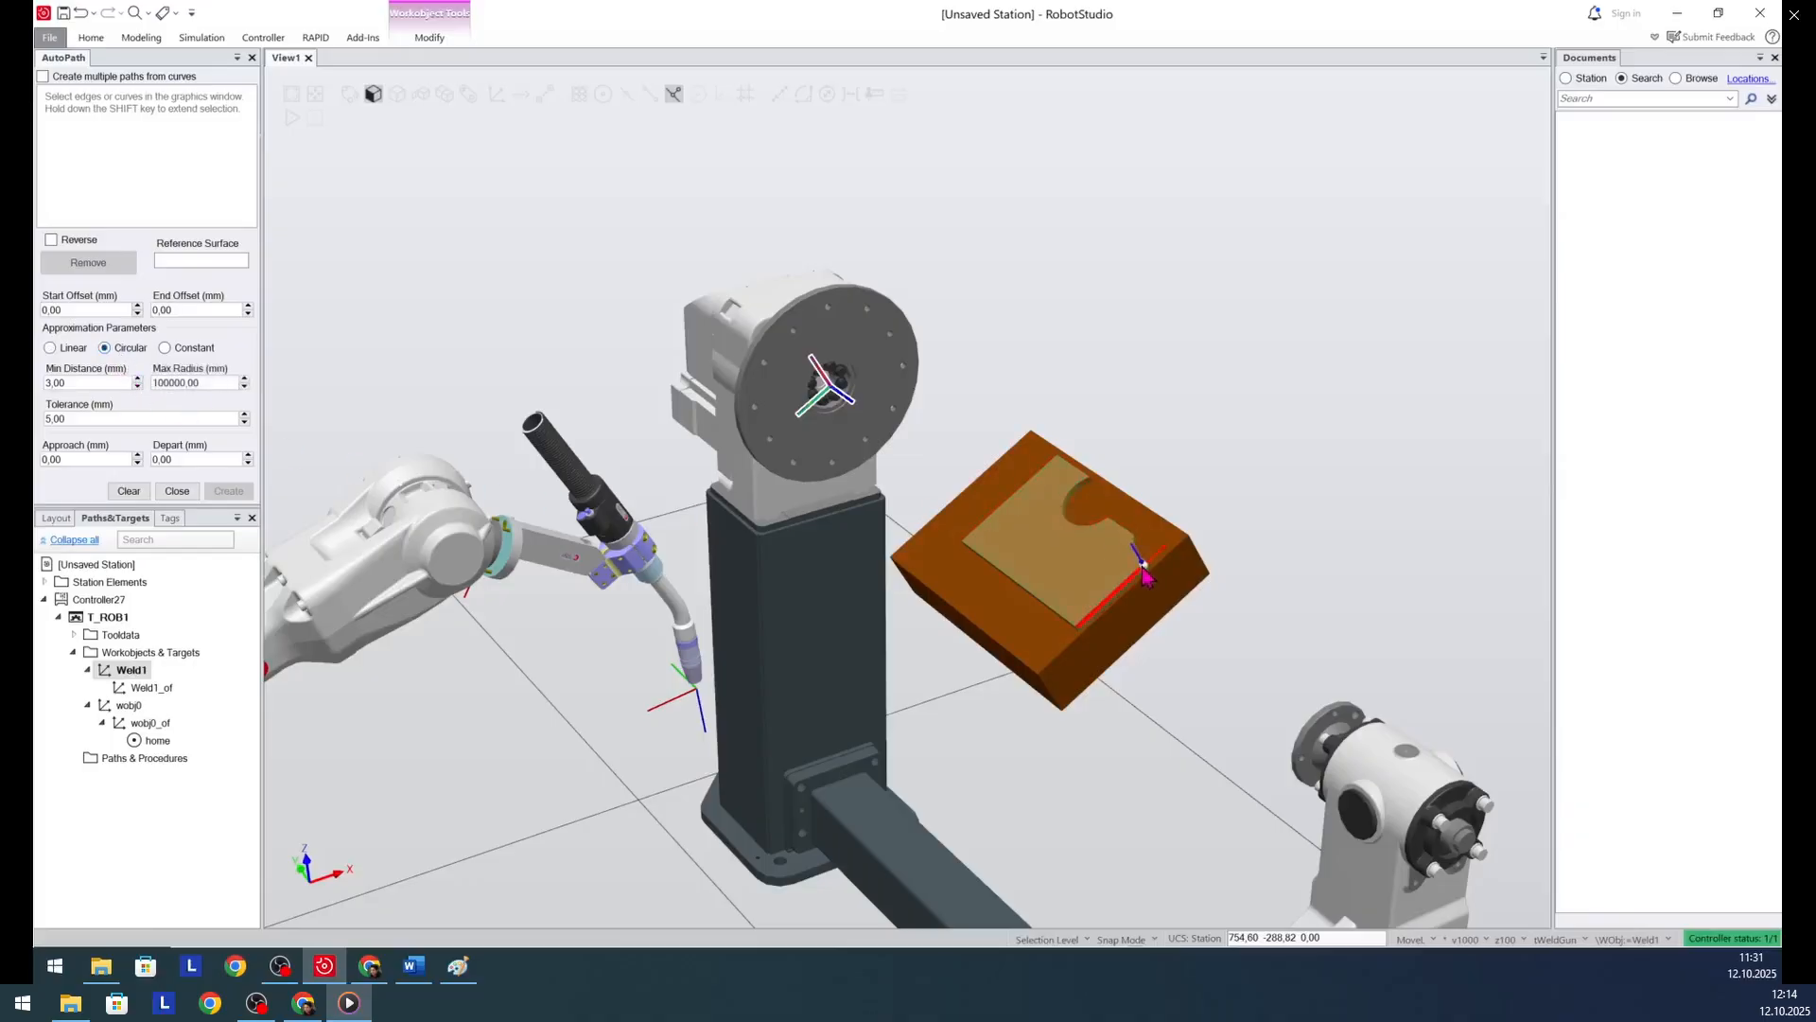
scroll(1119, 564, up, 3)
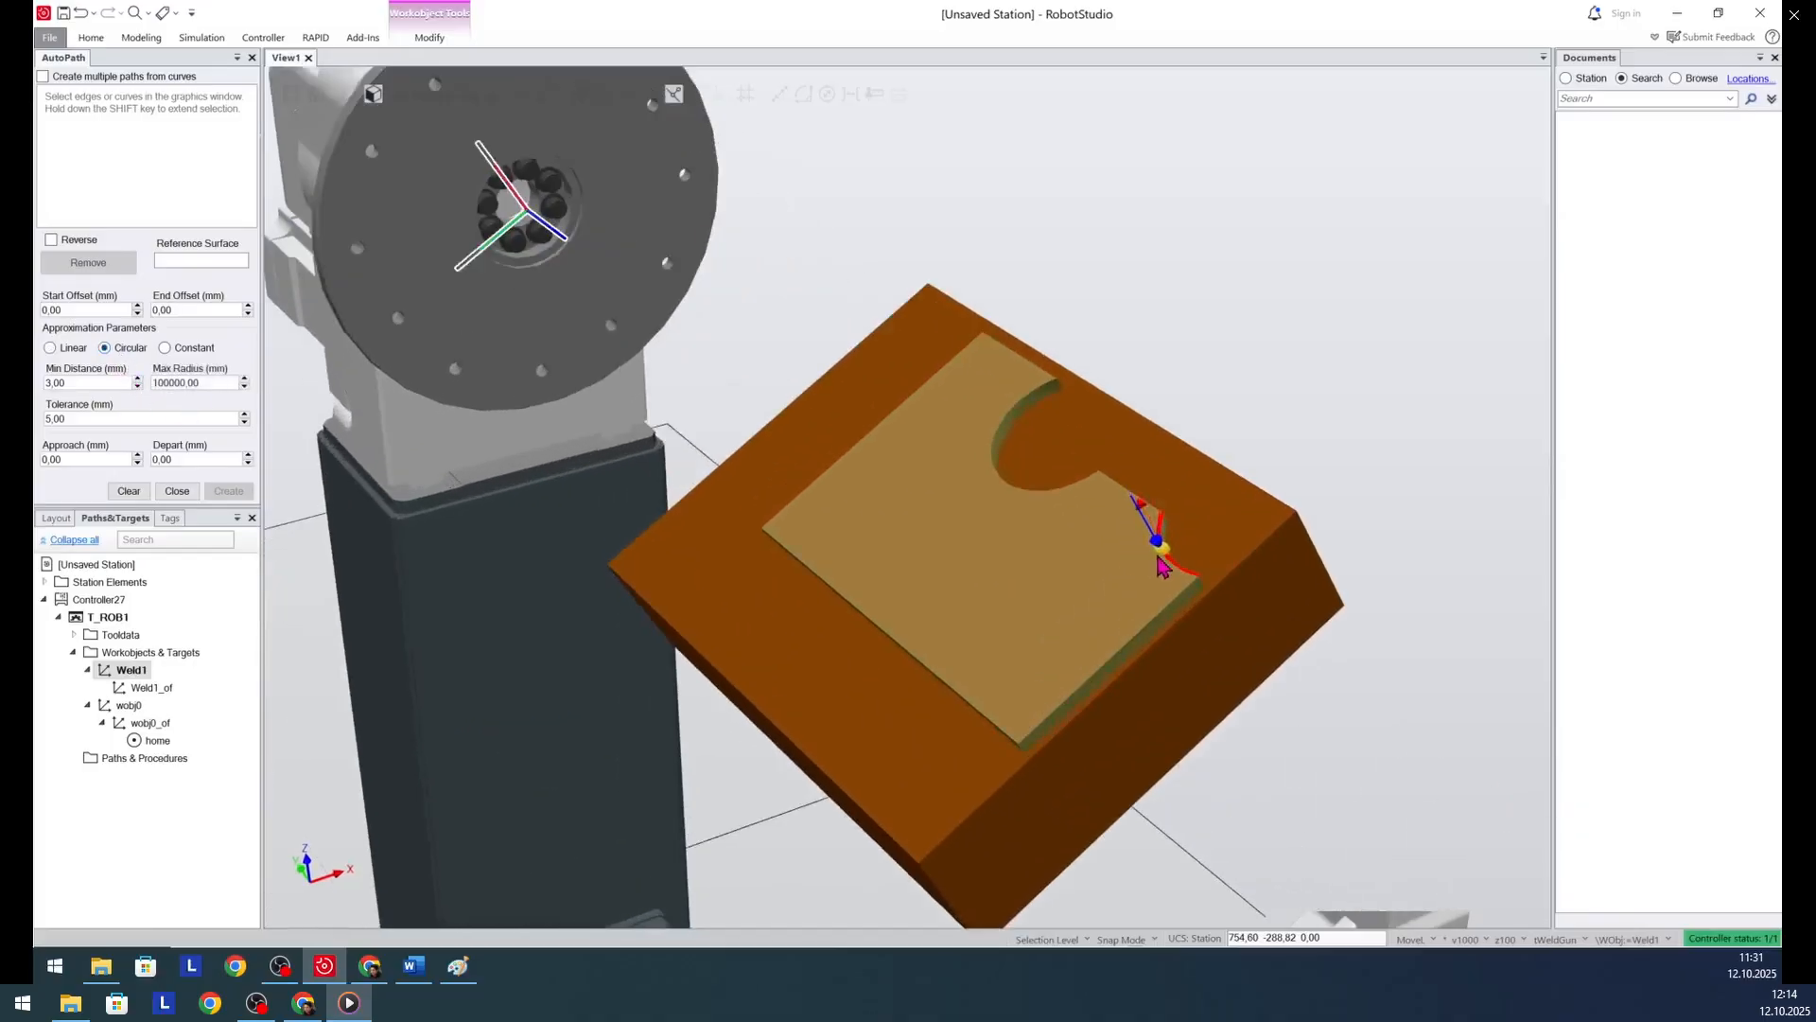
click(1170, 566)
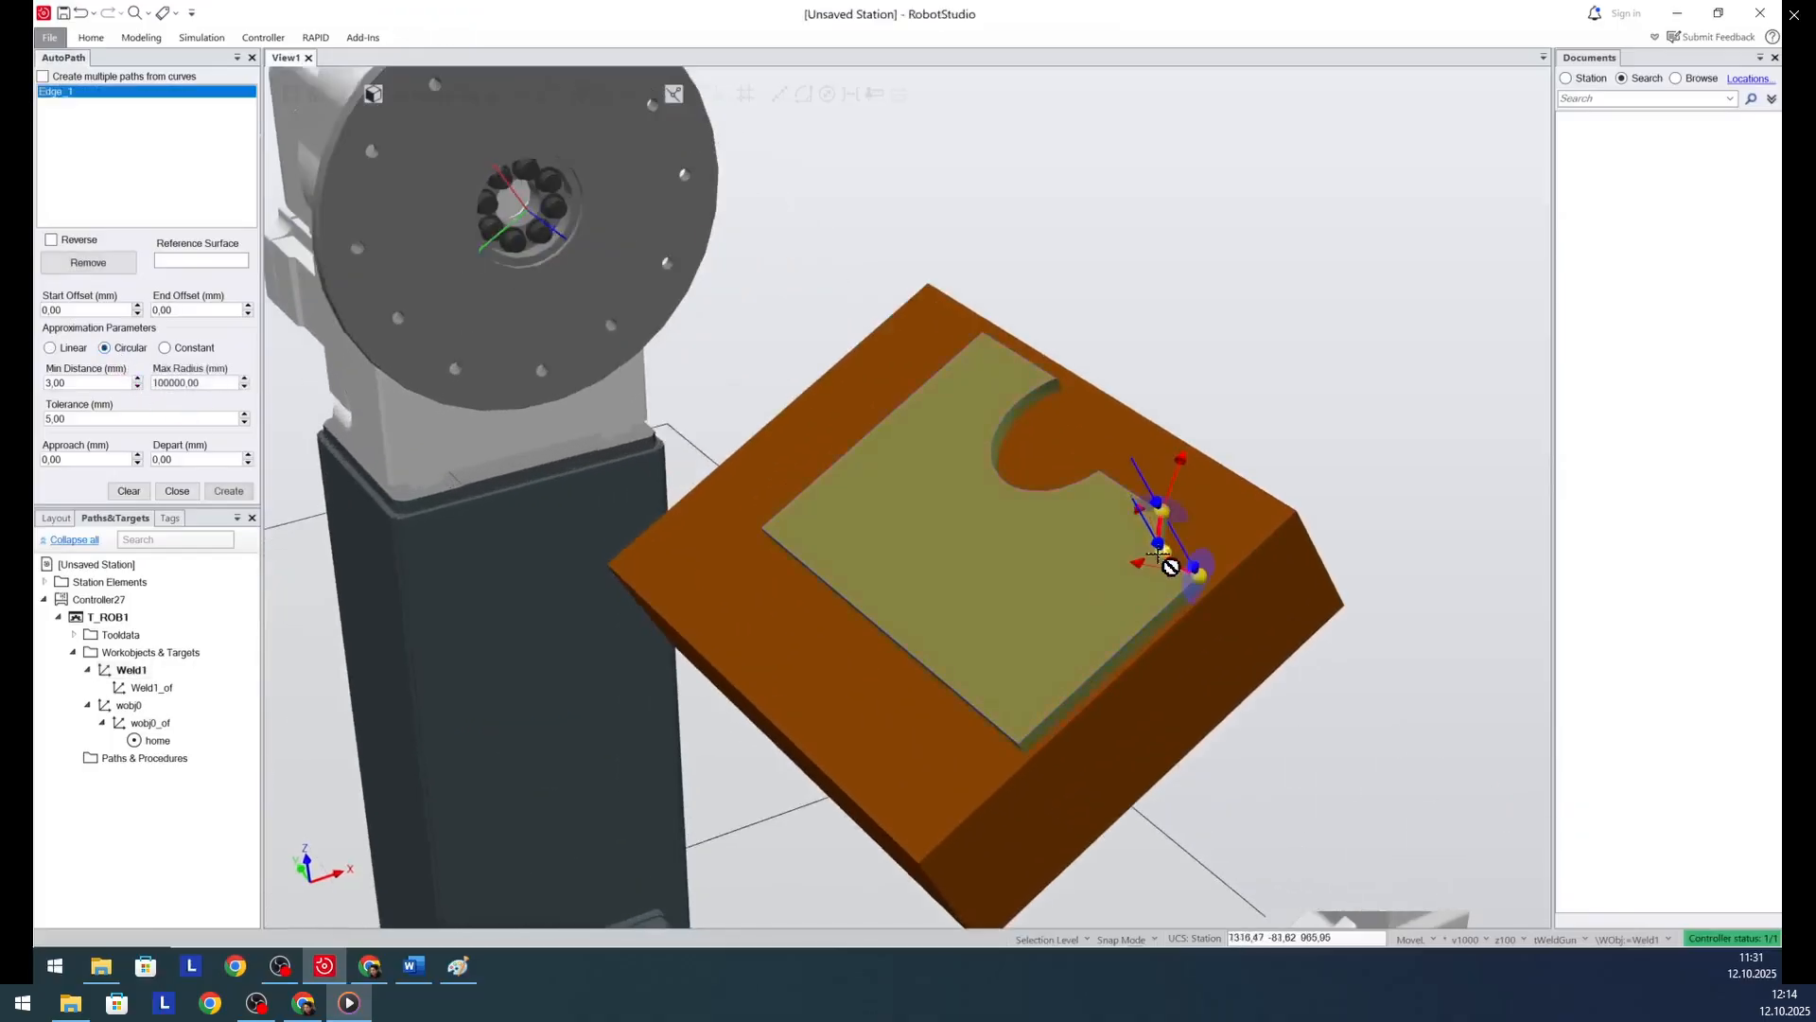
- Add the adjacent short straight edge with linear approximation and the large round cutout's edge with circular approximation to the AutoPath
click(49, 348)
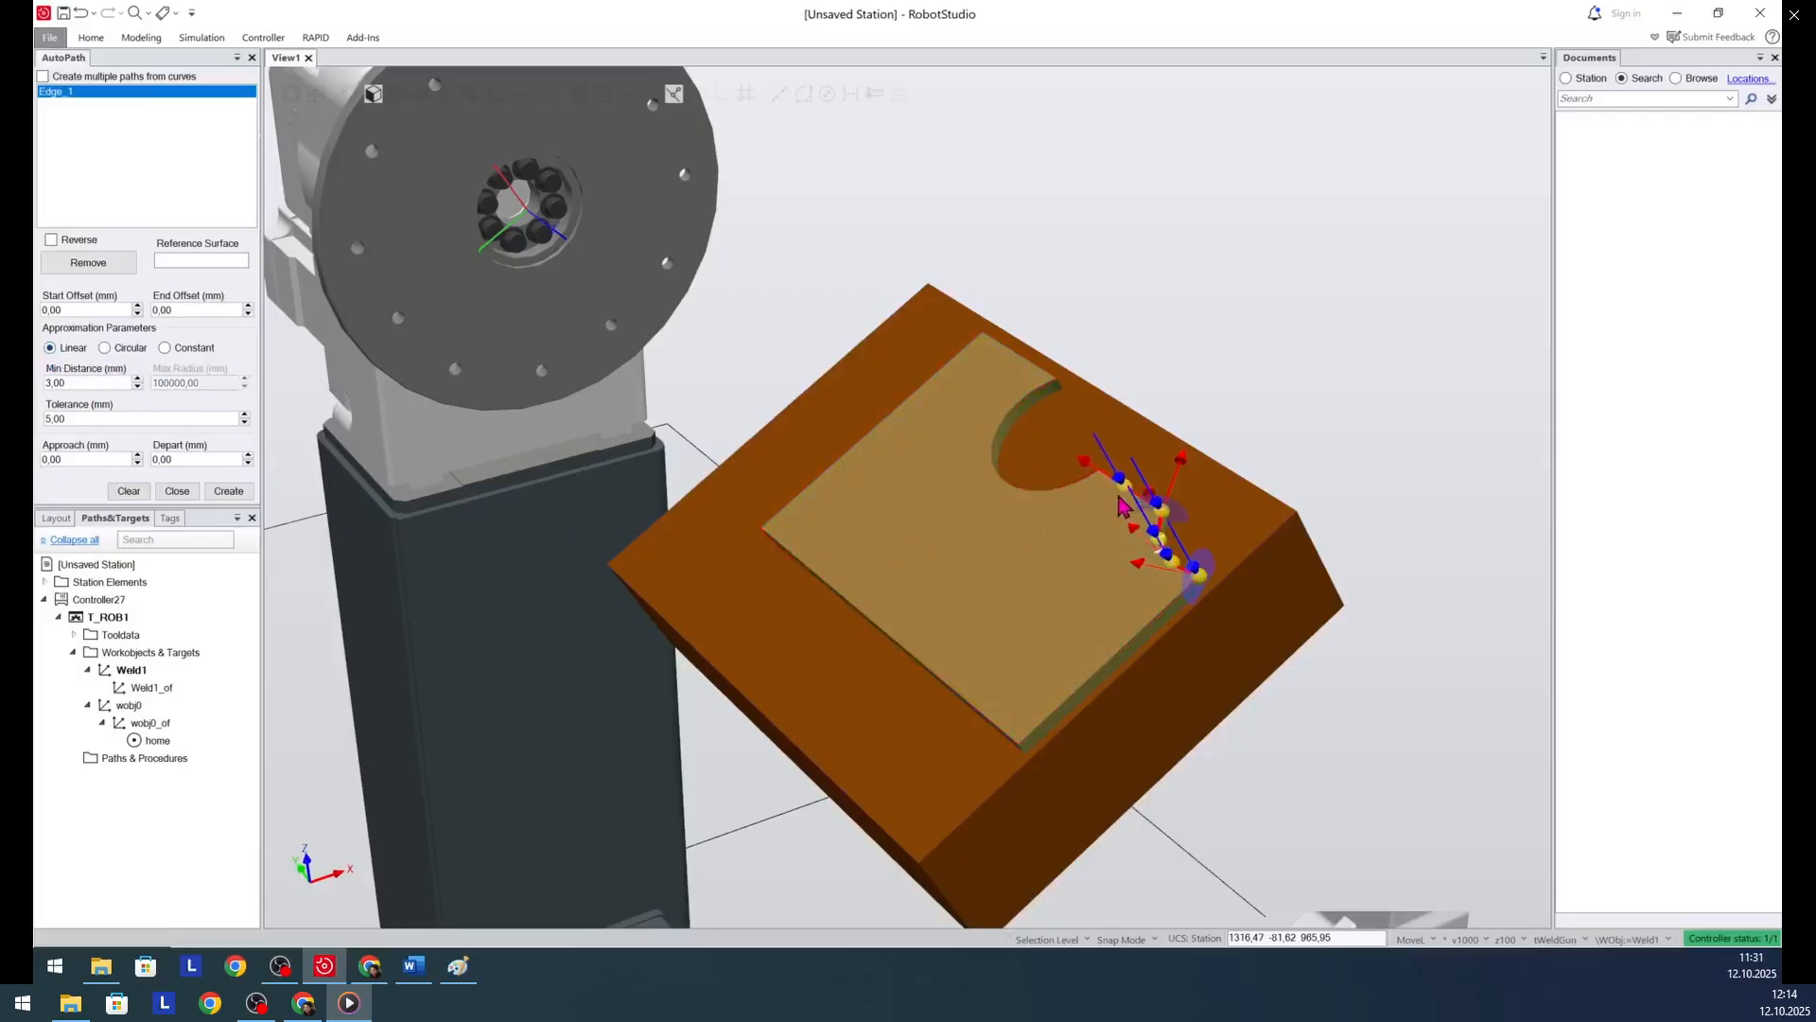
click(1122, 496)
click(105, 348)
click(1008, 498)
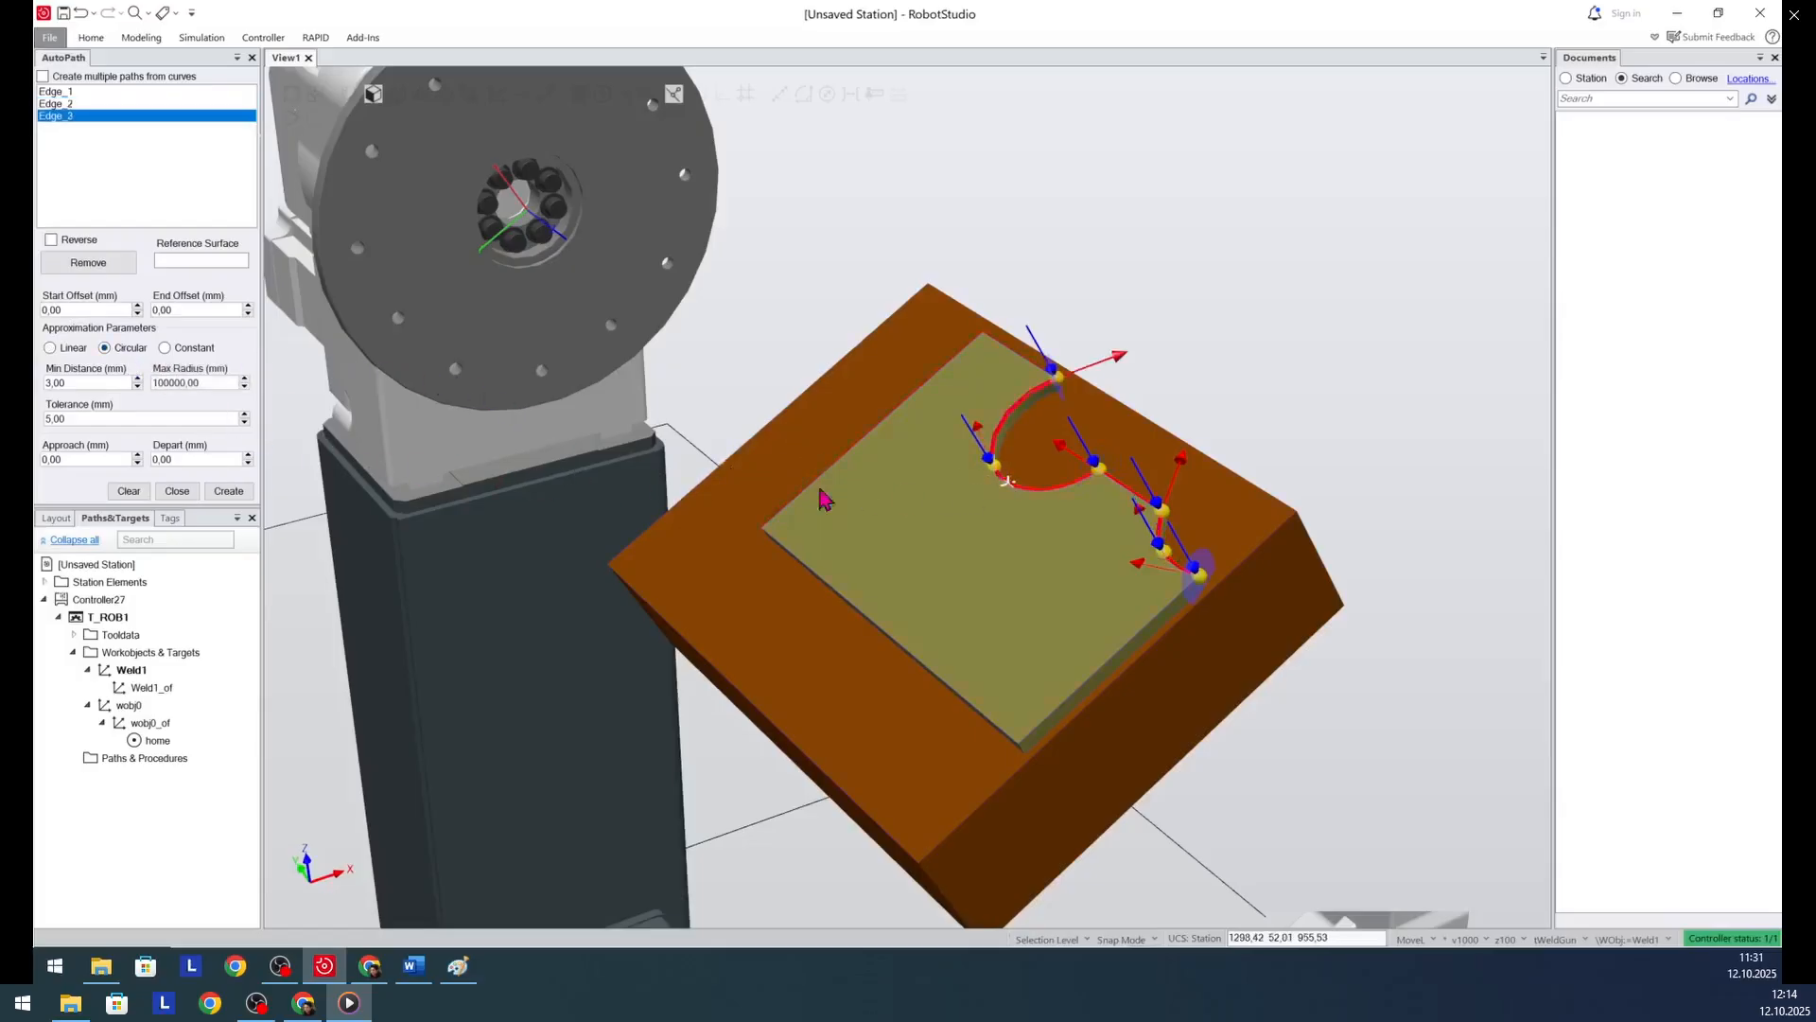
- Set the AutoPath approximation to Linear and add the plate's four remaining straight edges to close the outline
click(50, 352)
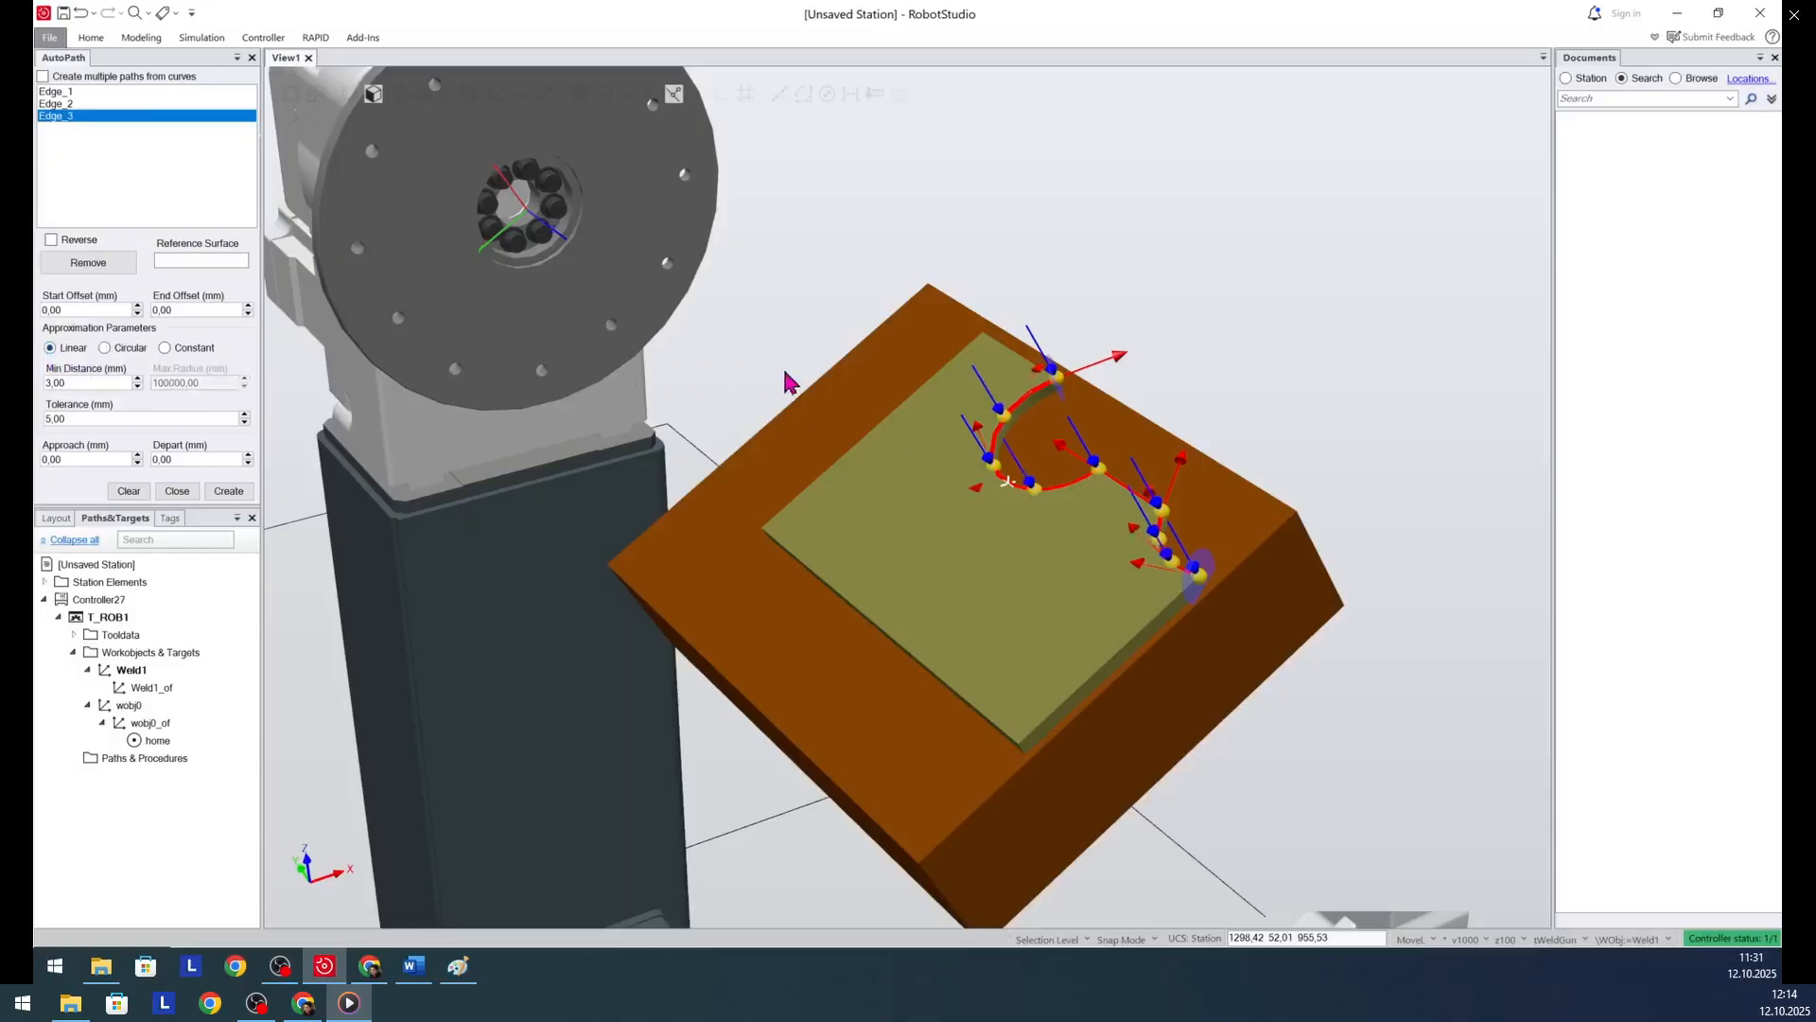
click(1019, 356)
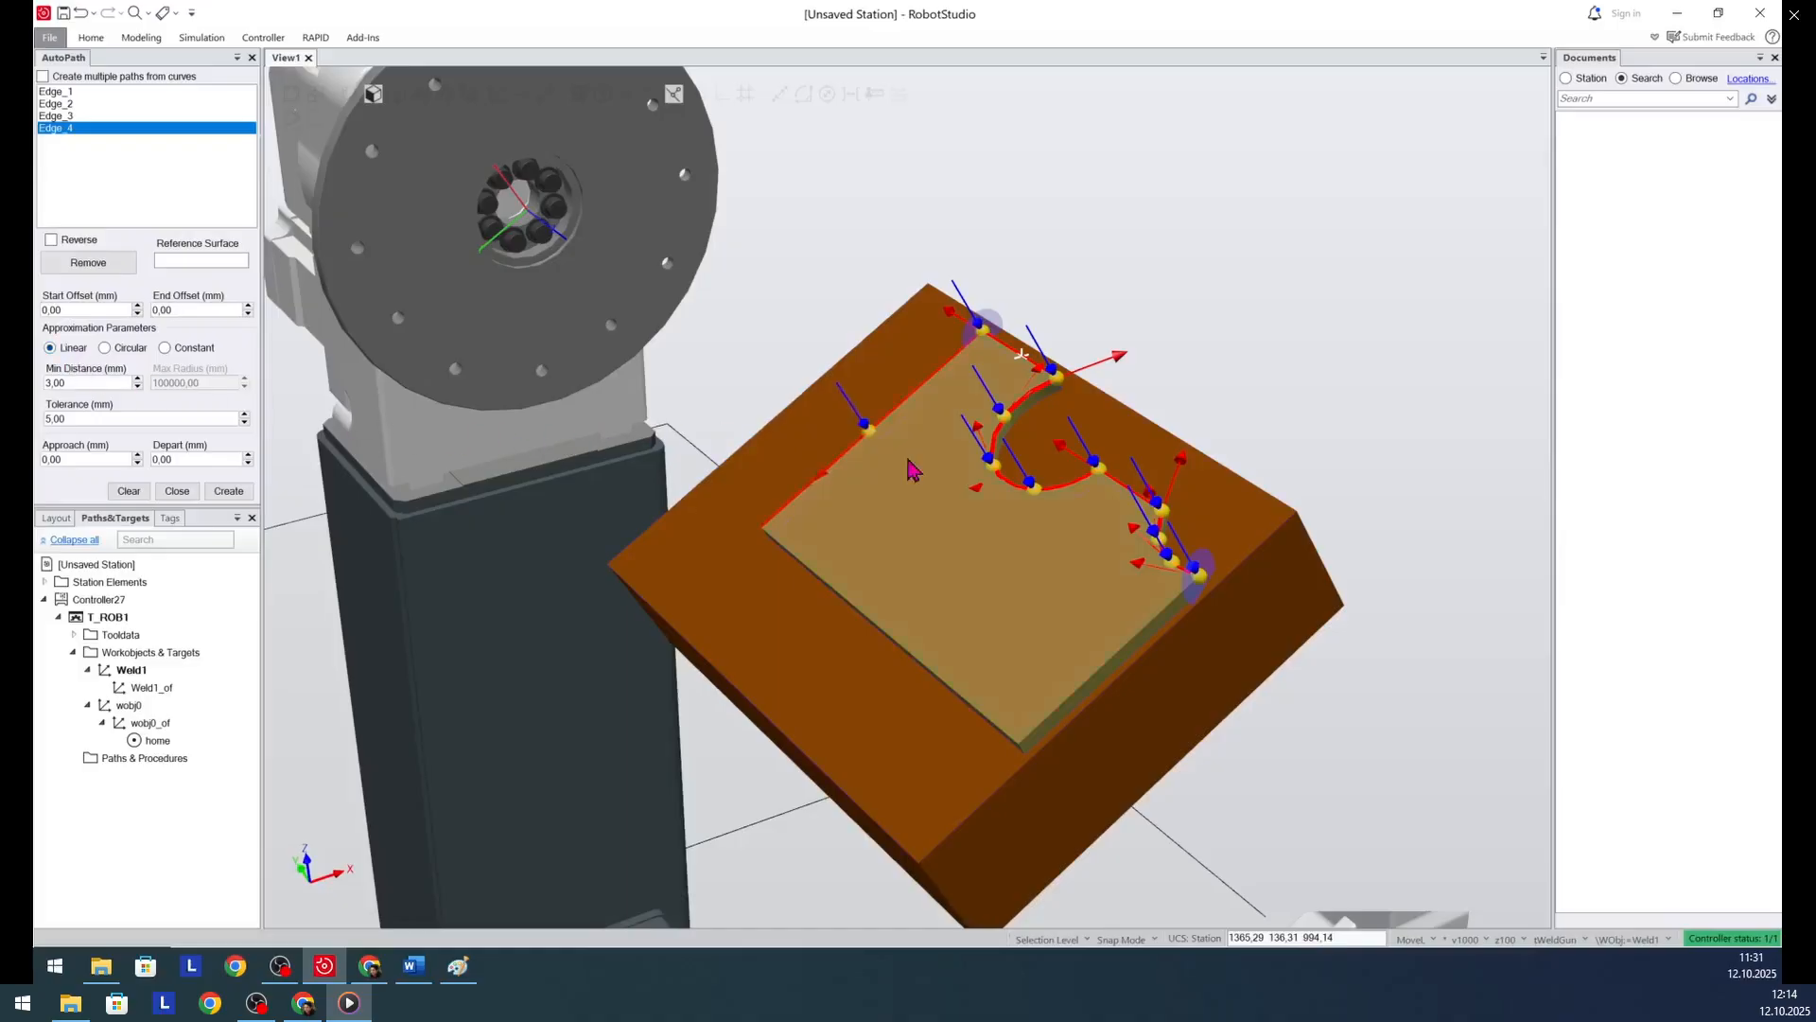
click(856, 464)
click(894, 621)
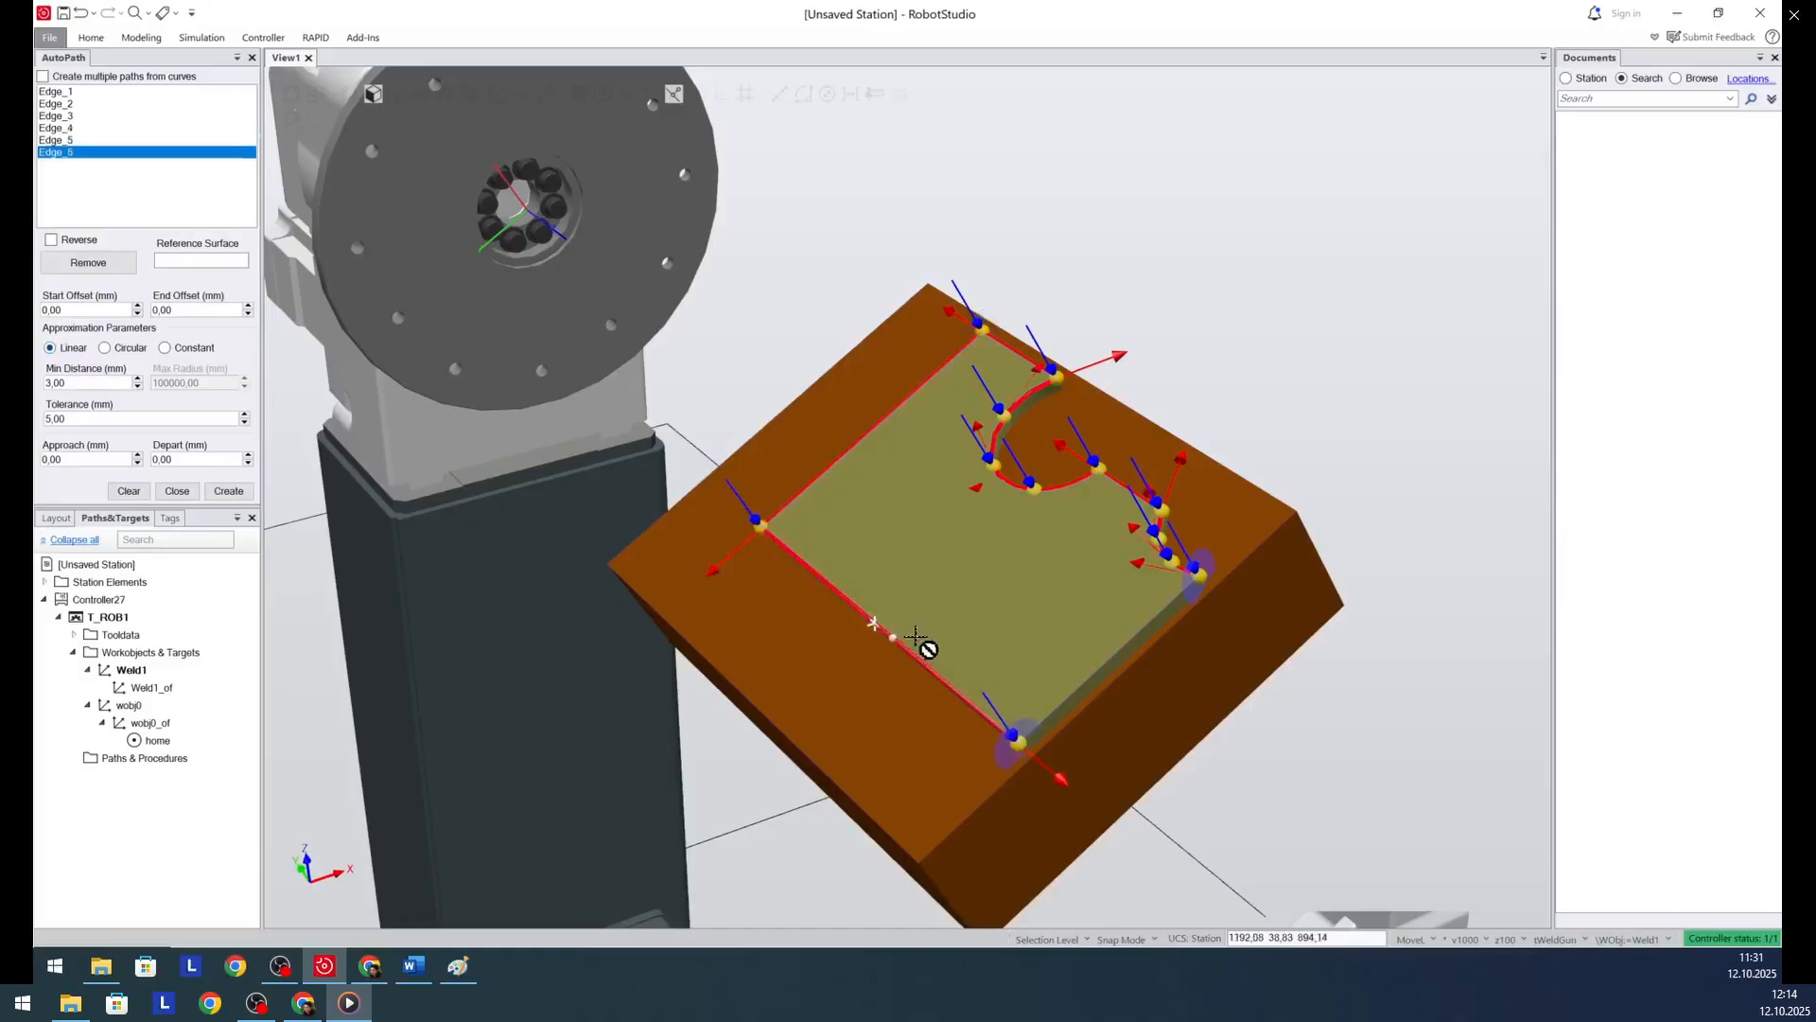
click(1100, 651)
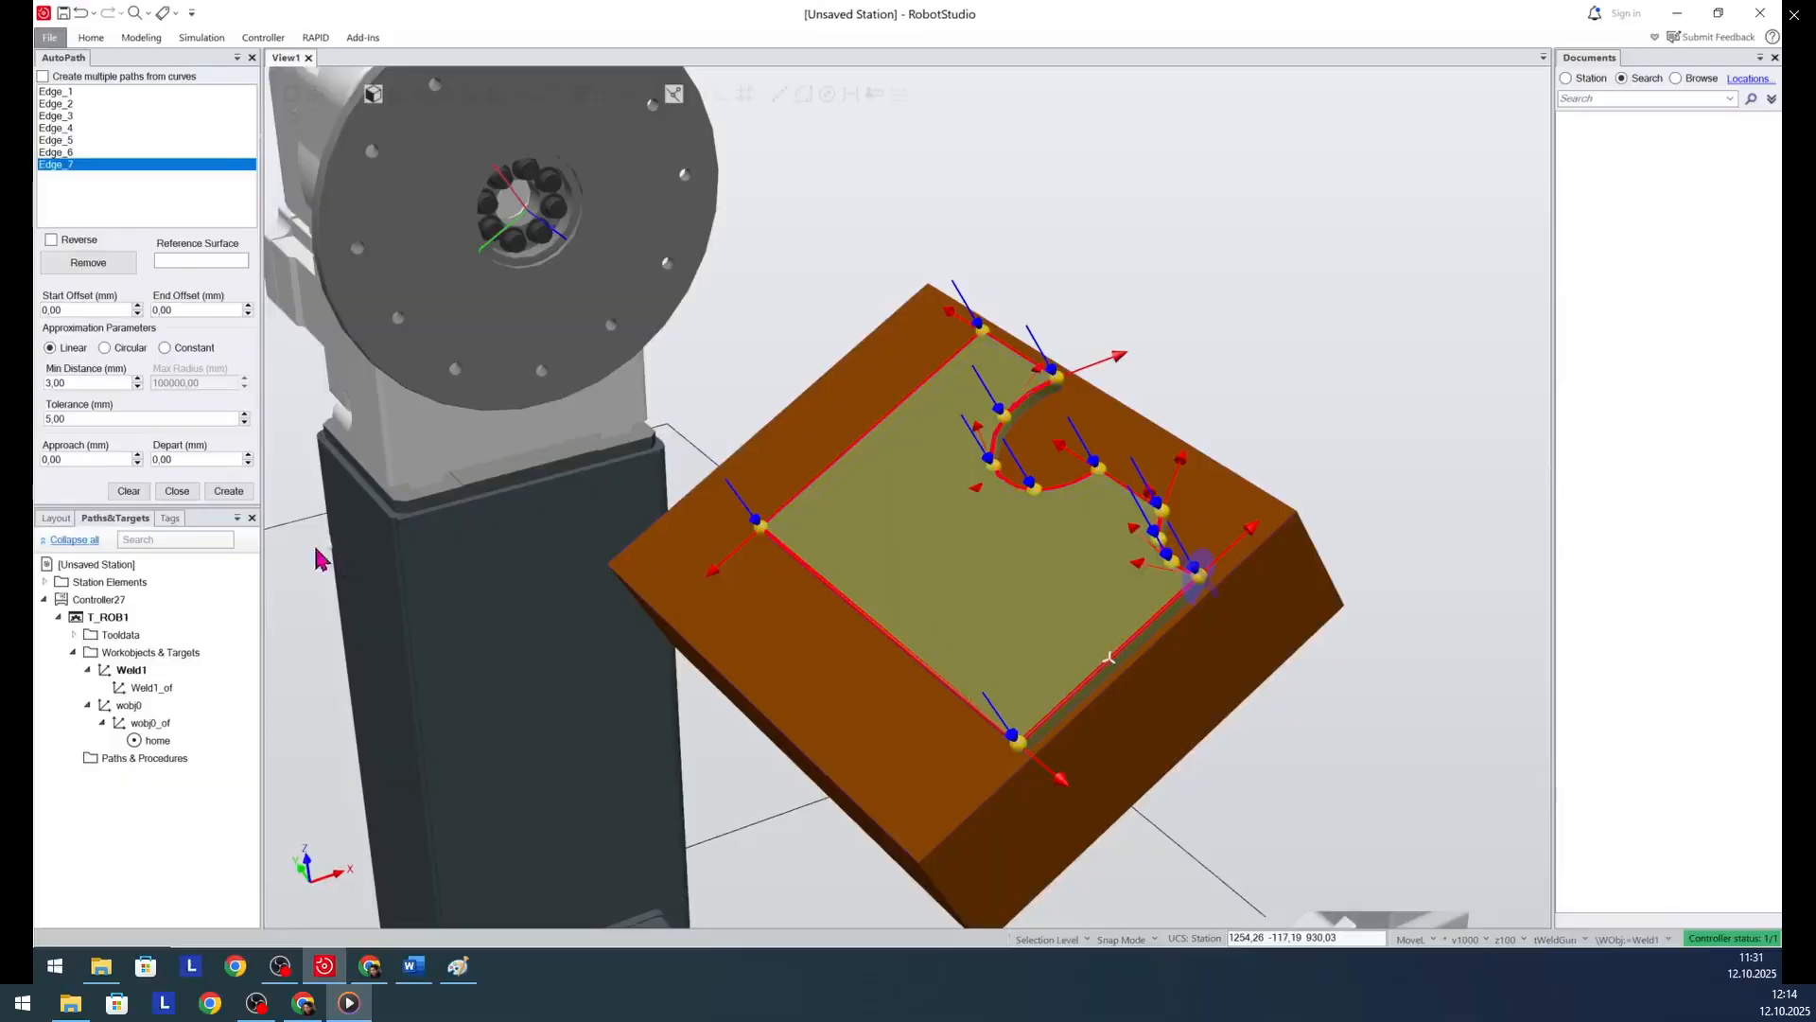
- Set the approach and depart distances to 30 mm and use the green plate's top face as the reference surface
click(60, 461)
key(BackSpace)
key(BackSpace)
key(BackSpace)
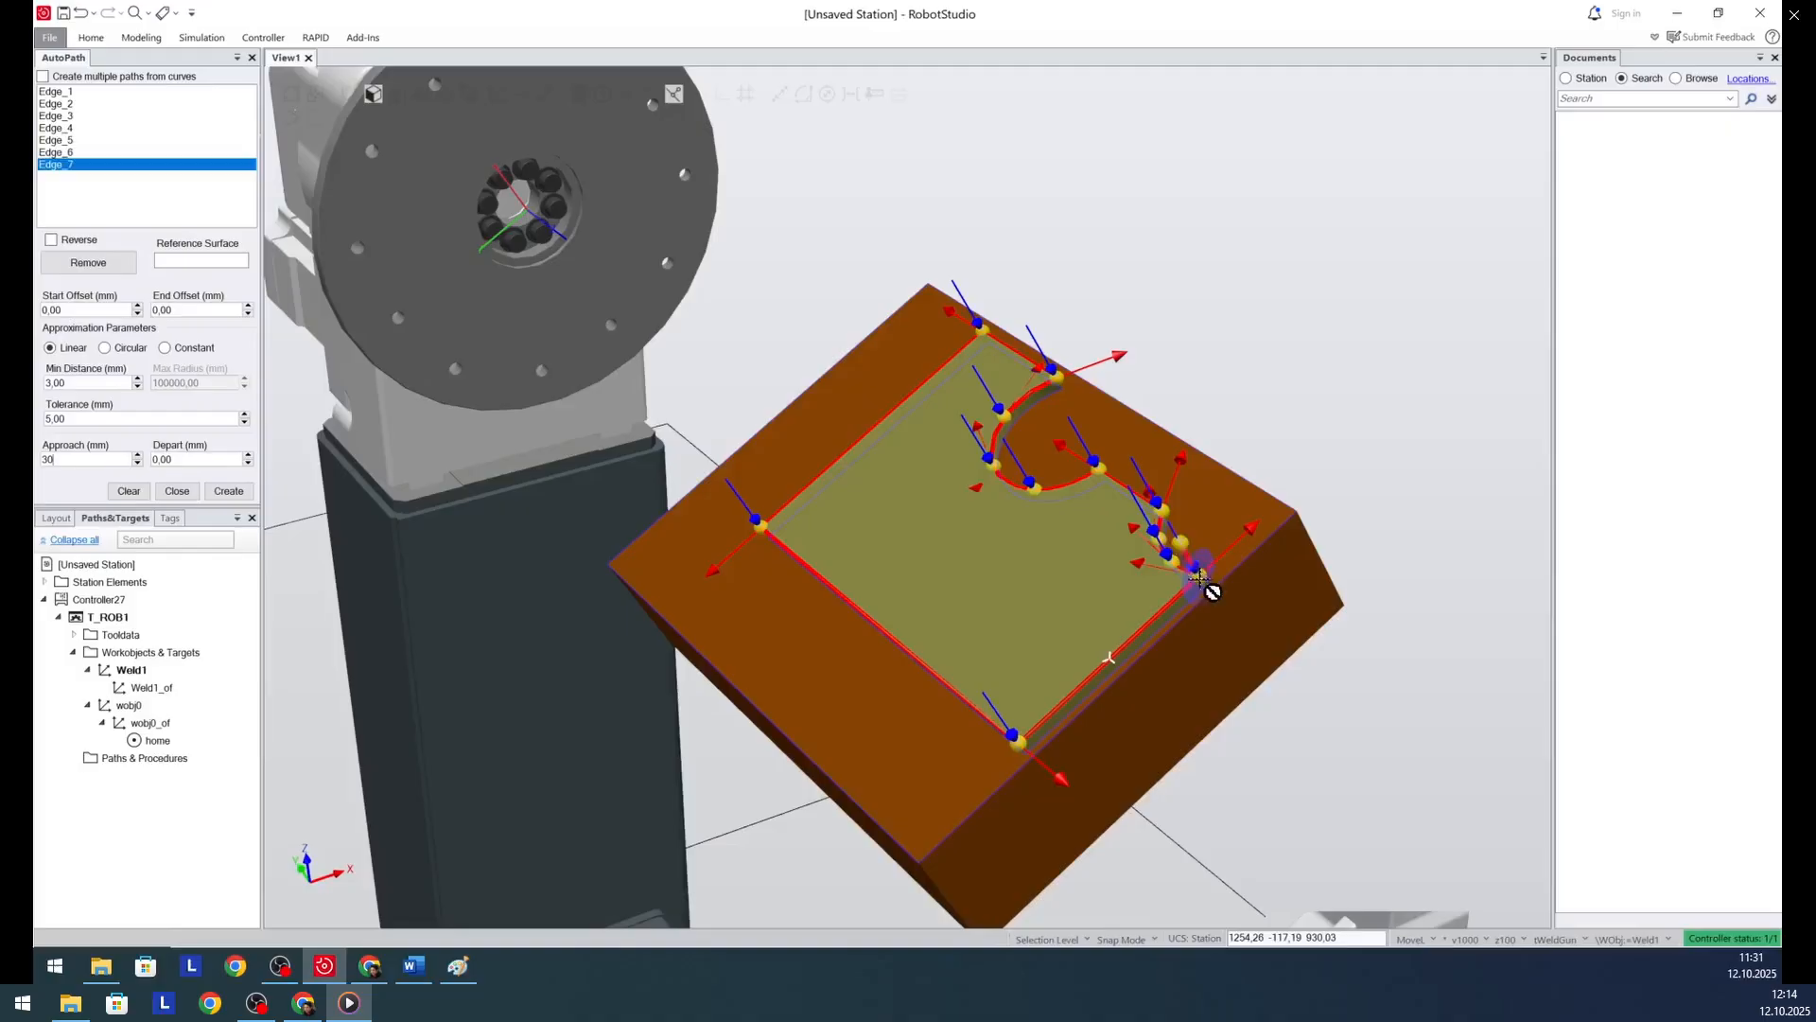
double_click(191, 457)
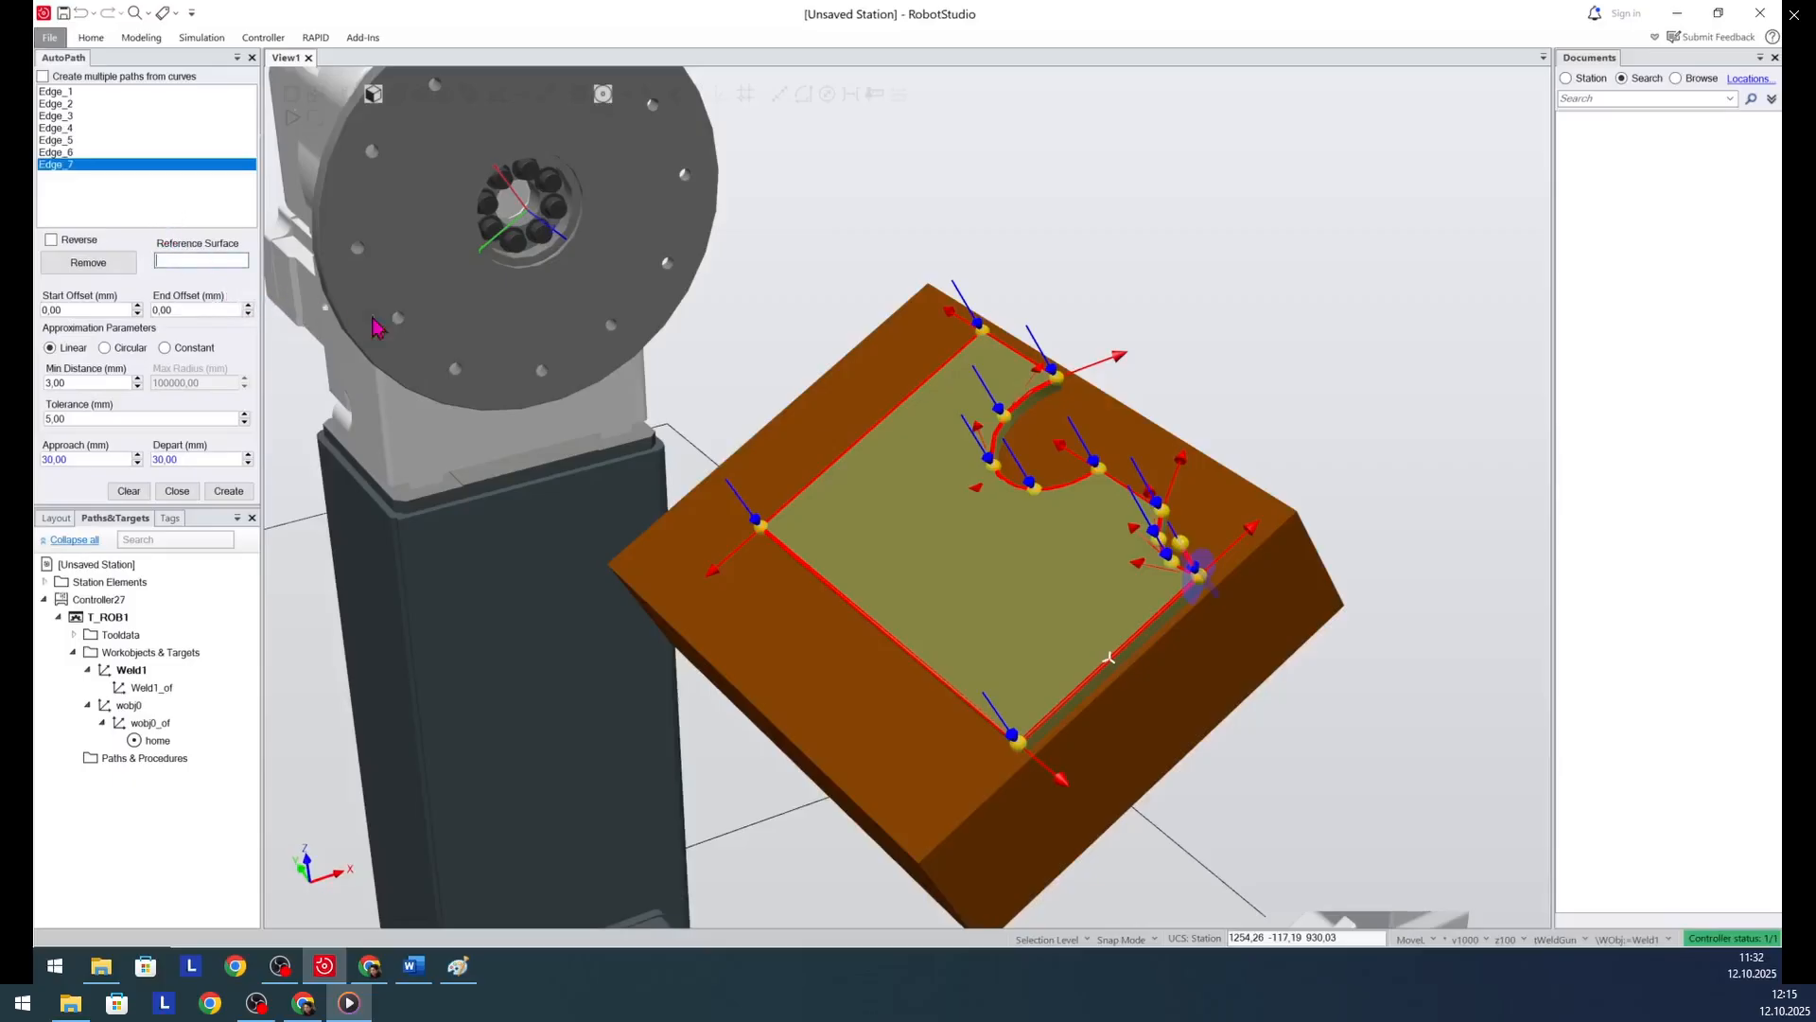
click(899, 539)
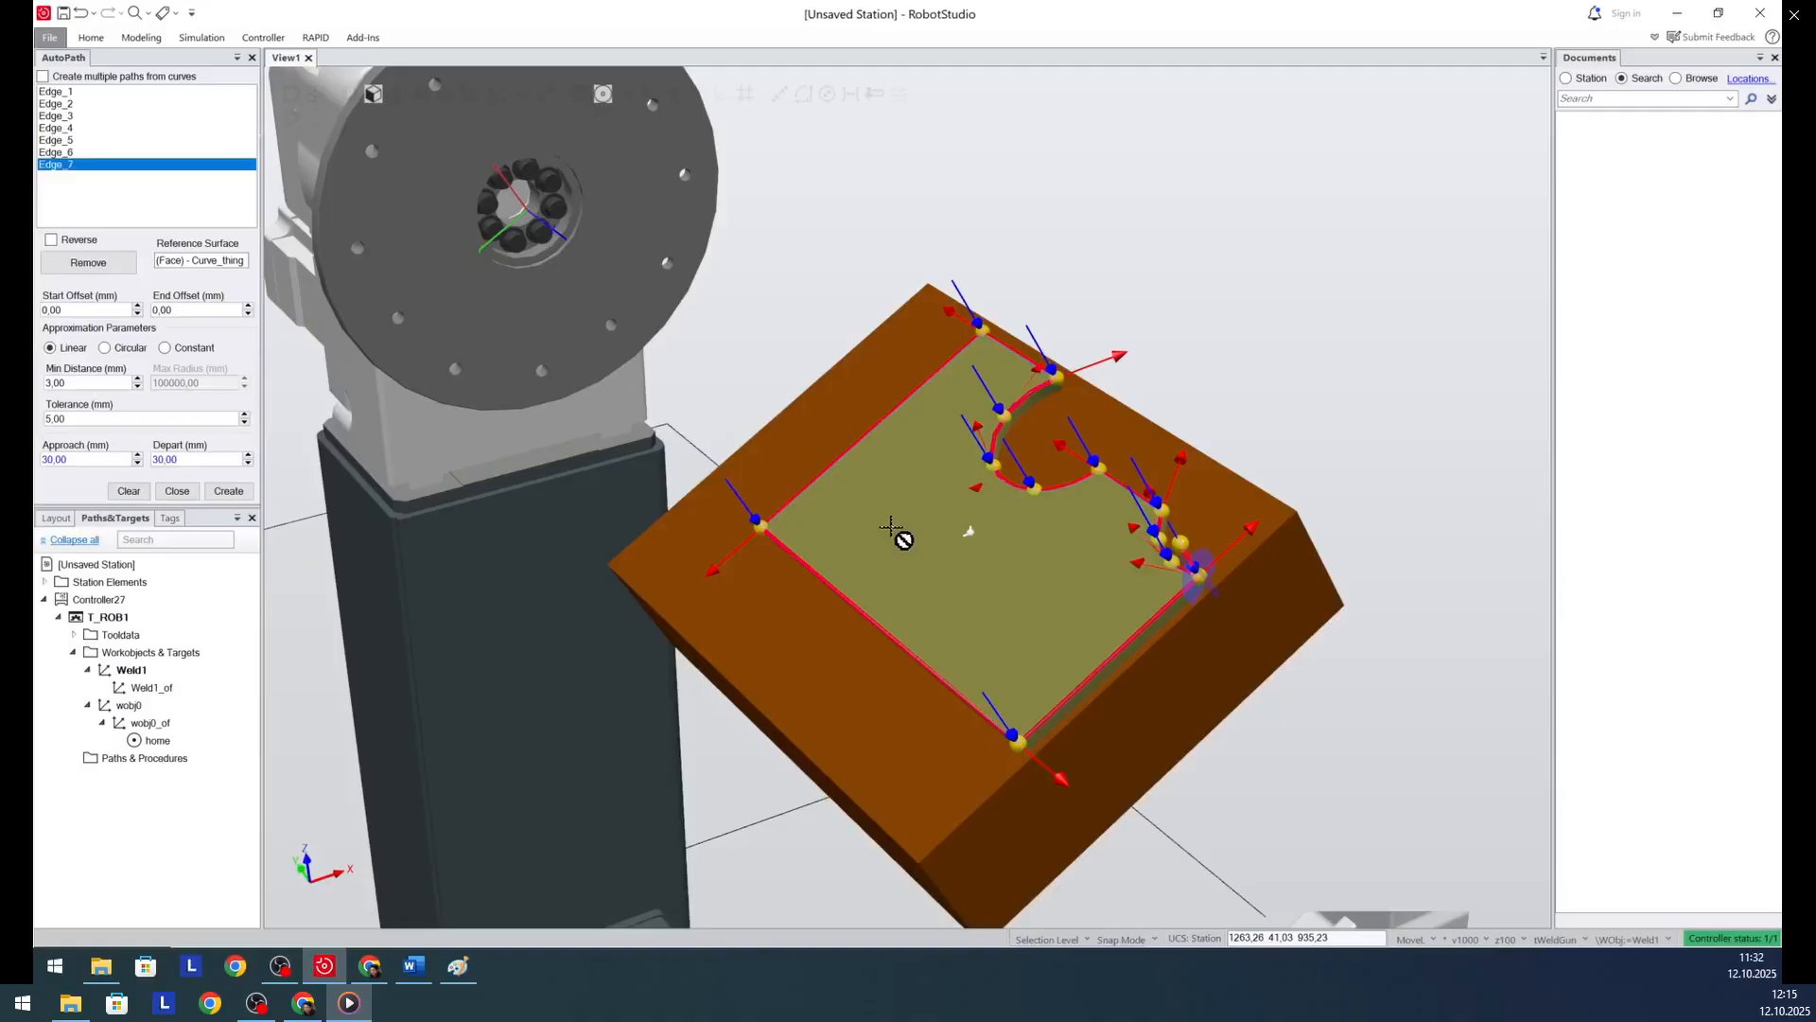
- Create the path from the selected edges, close AutoPath and expand the new path's move instructions
click(228, 492)
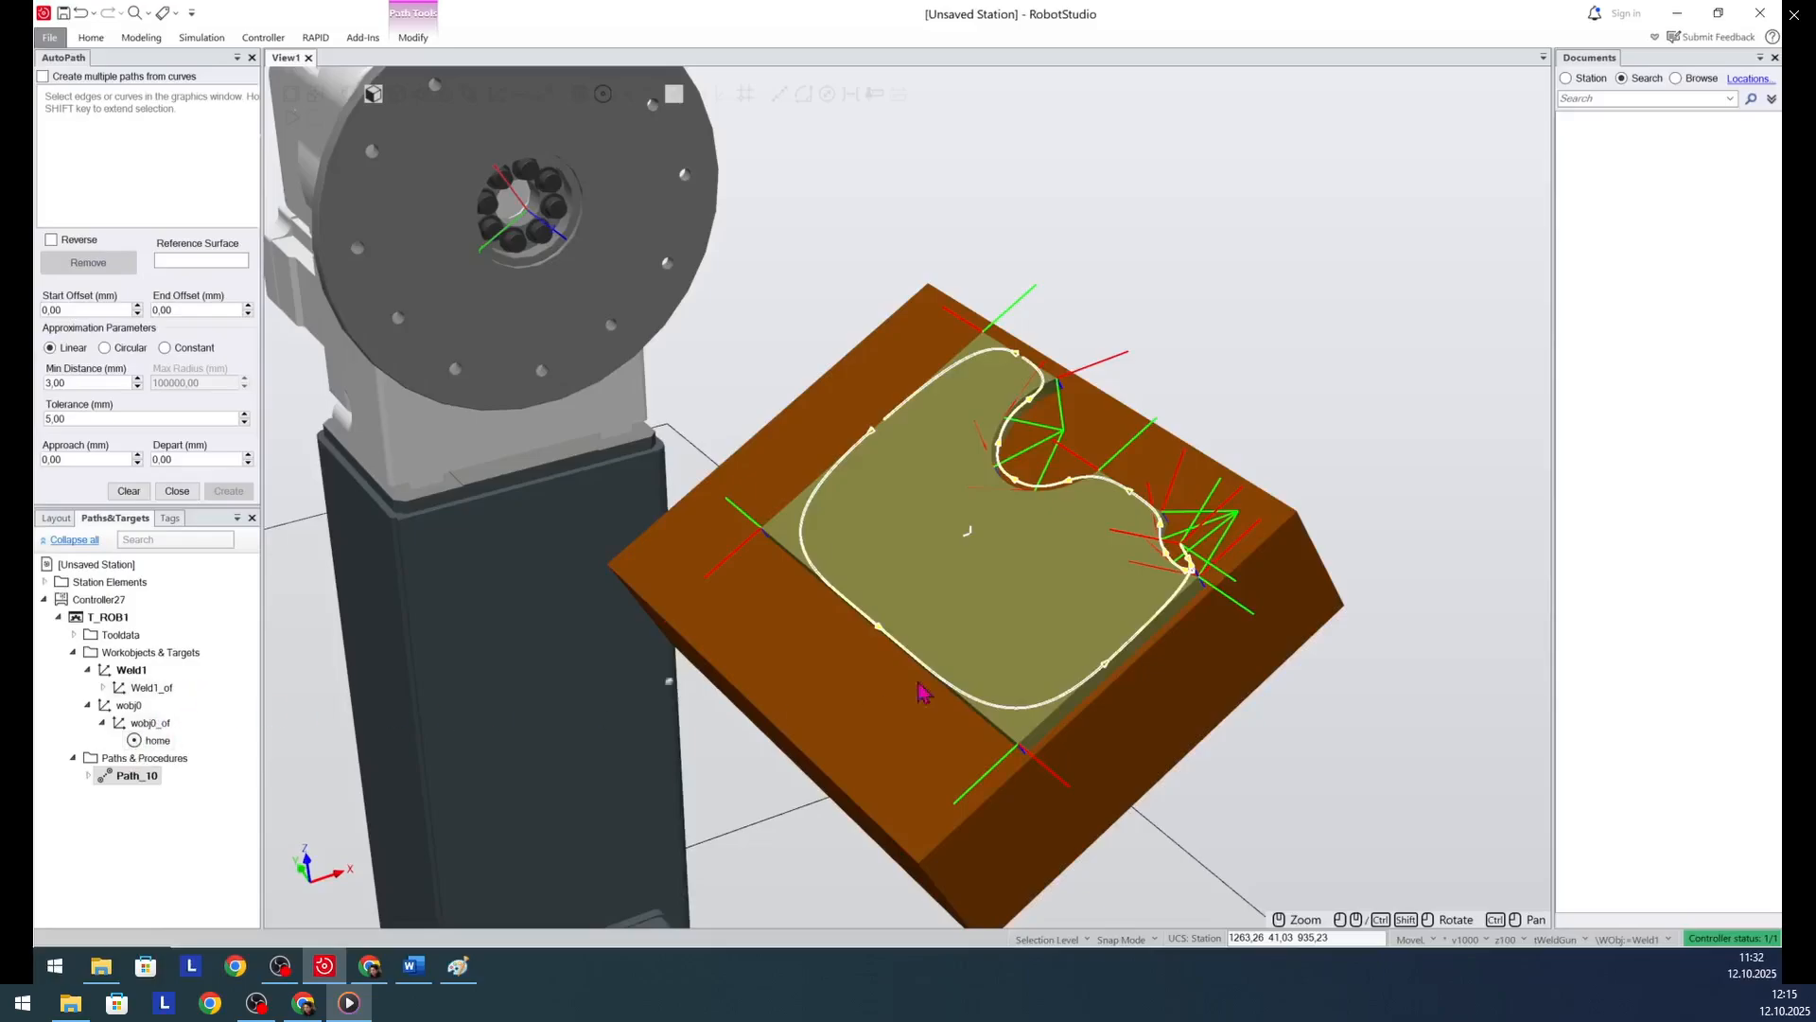
click(106, 872)
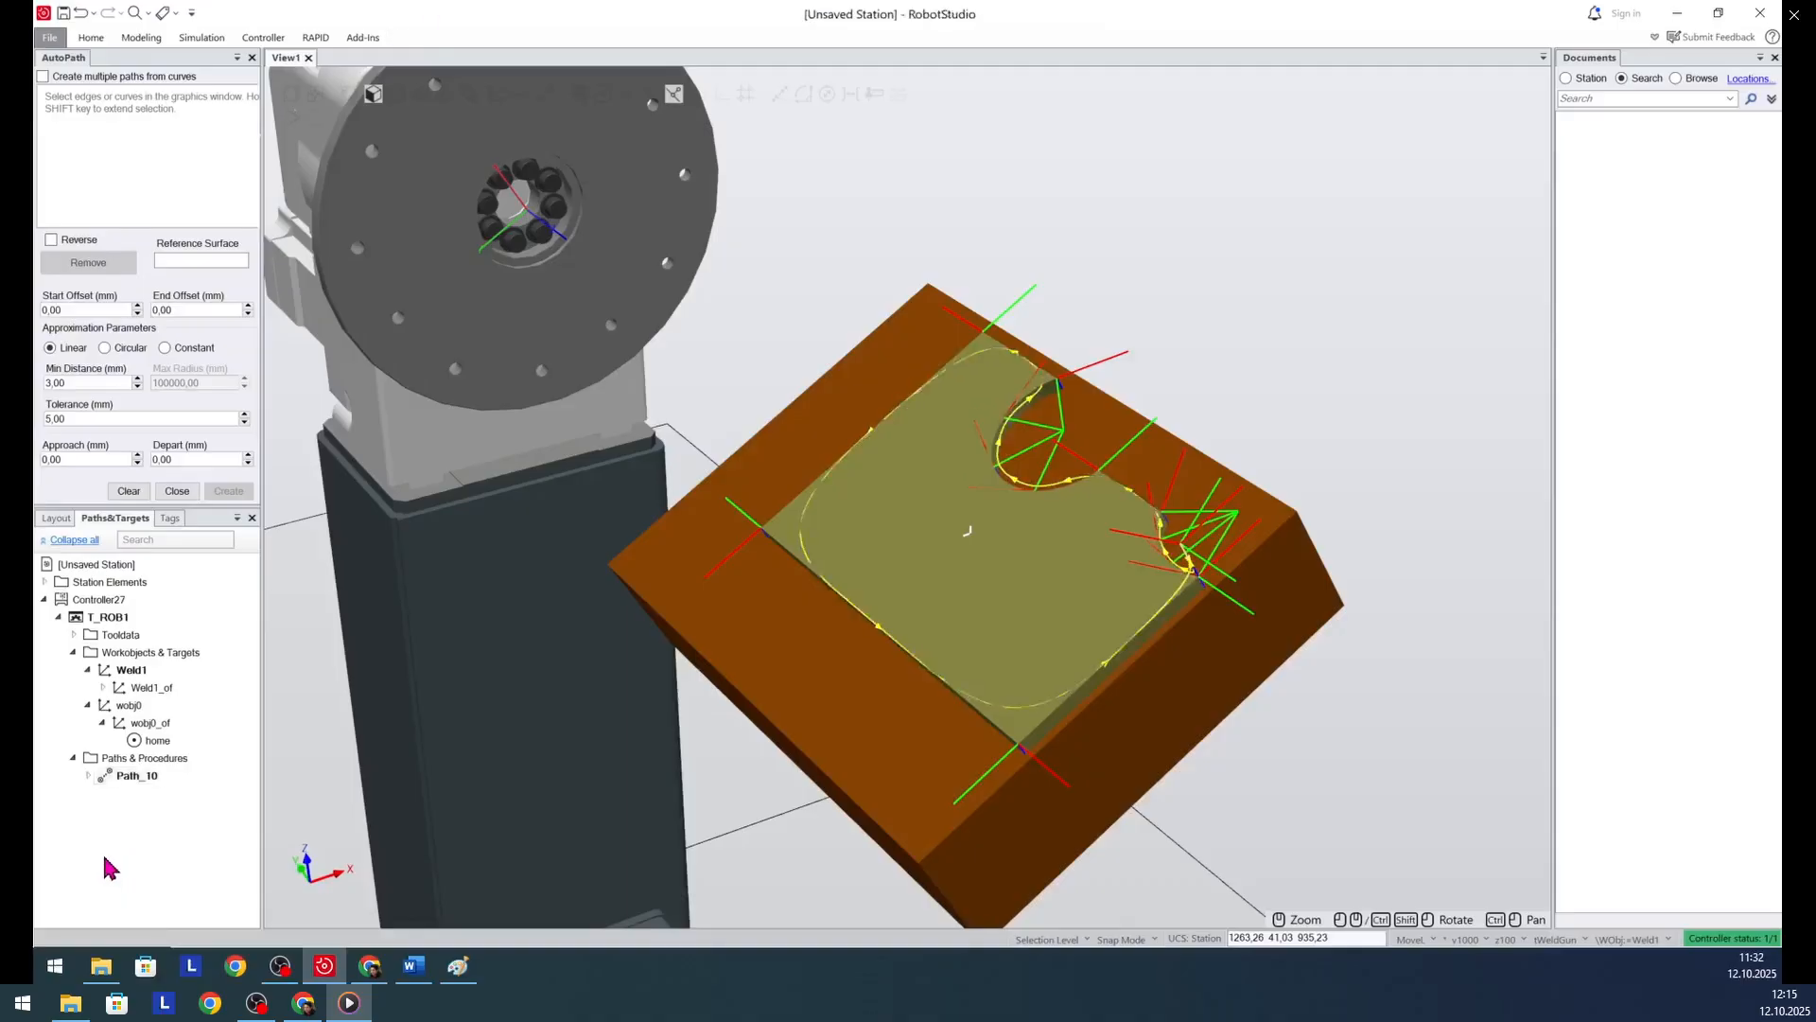
click(179, 490)
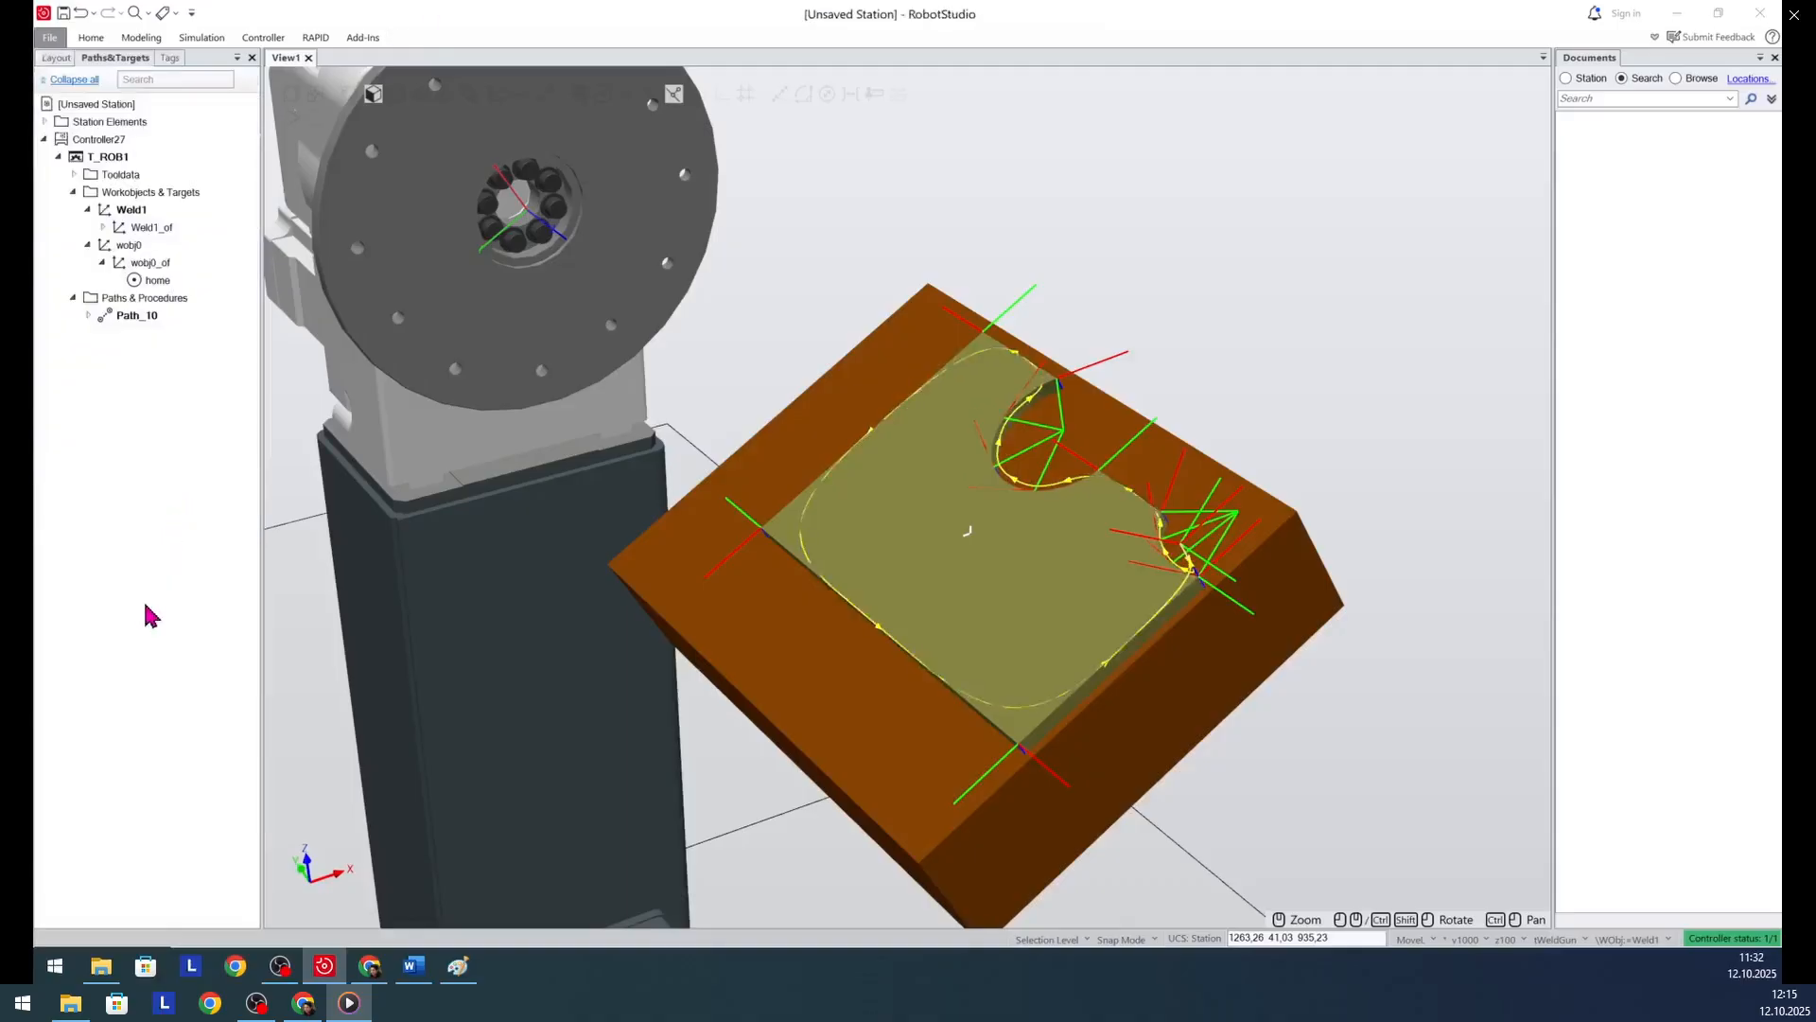
click(89, 316)
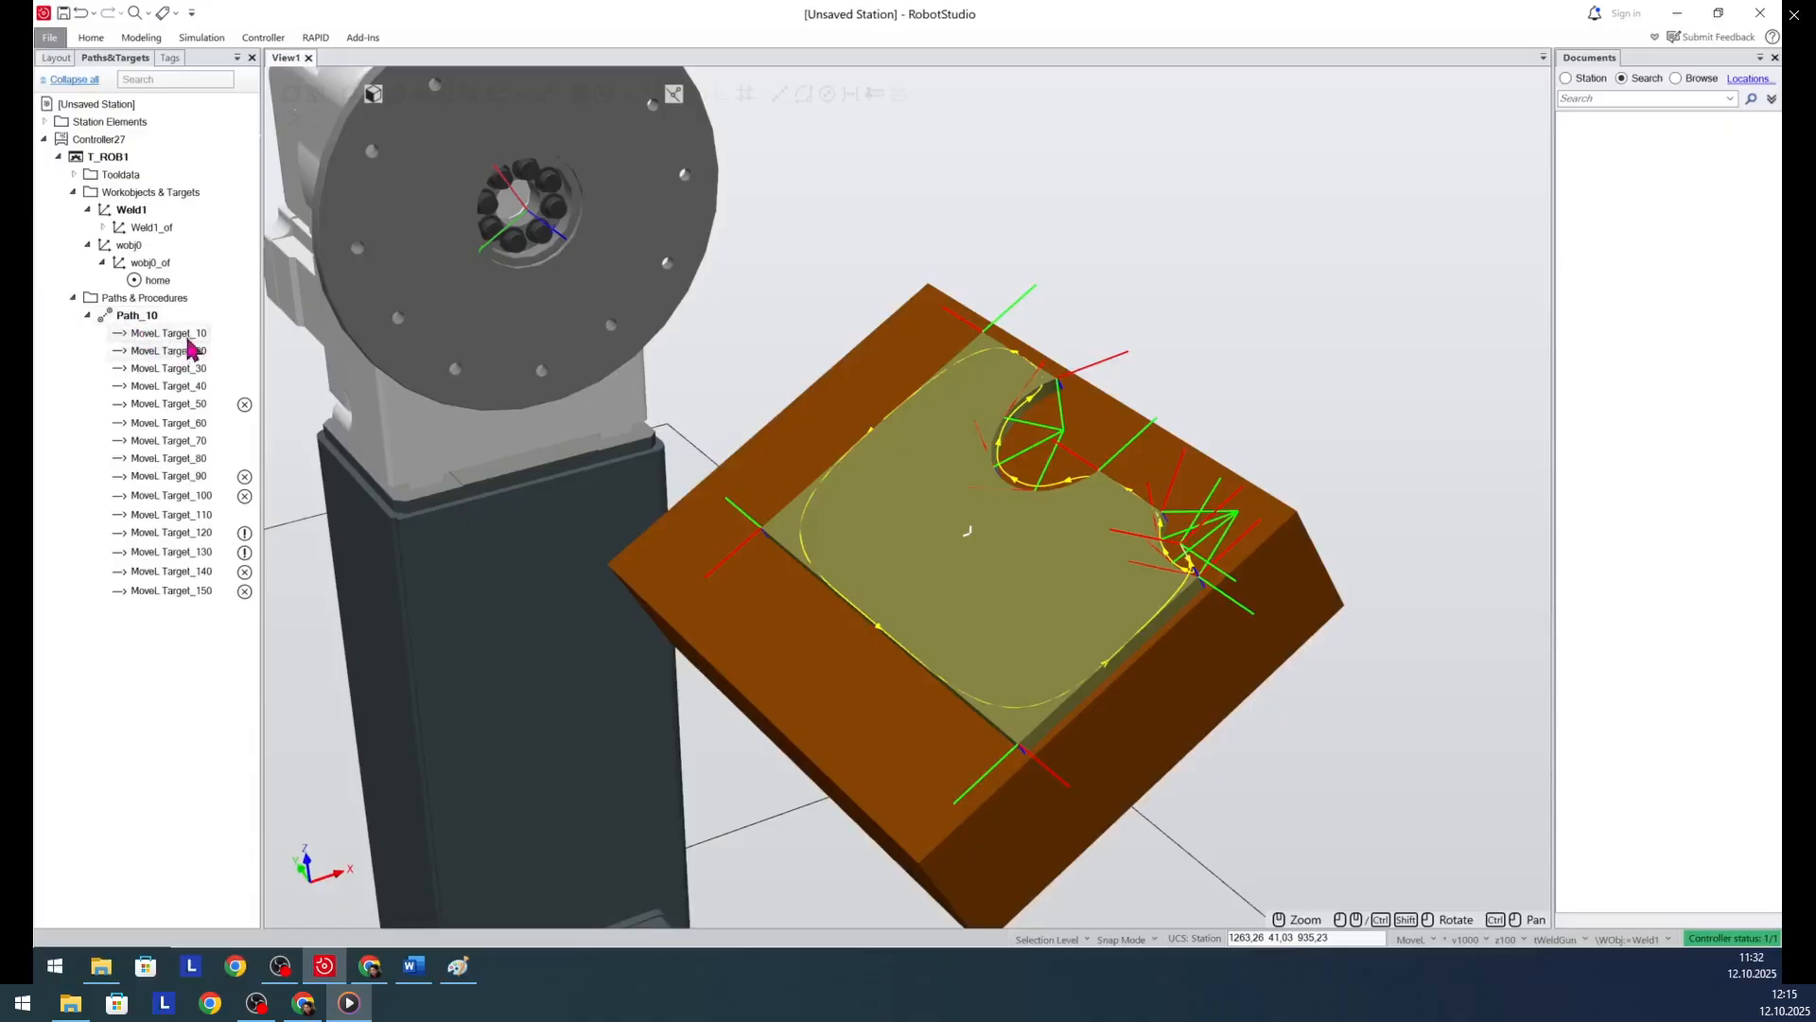
- Highlight the path's first and last move instructions, and display the Binzel_air_22 tool at Target_10 in the Weld1 work object
click(162, 339)
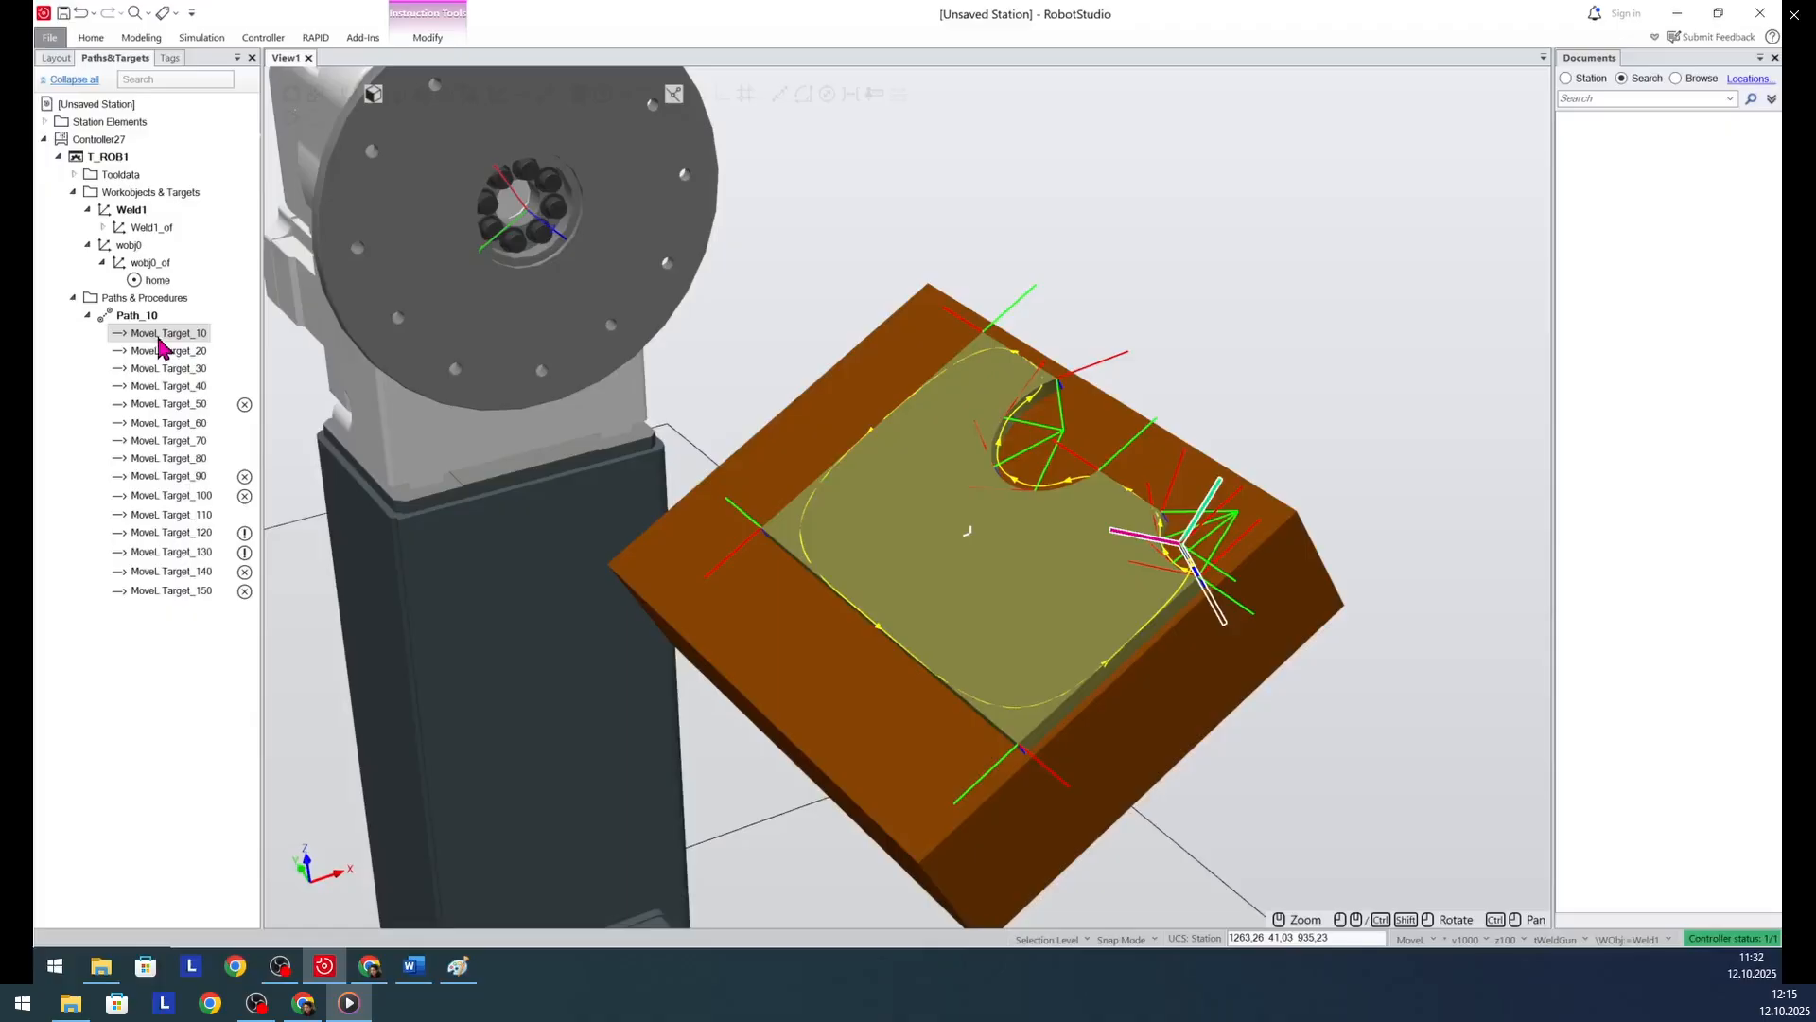
click(185, 596)
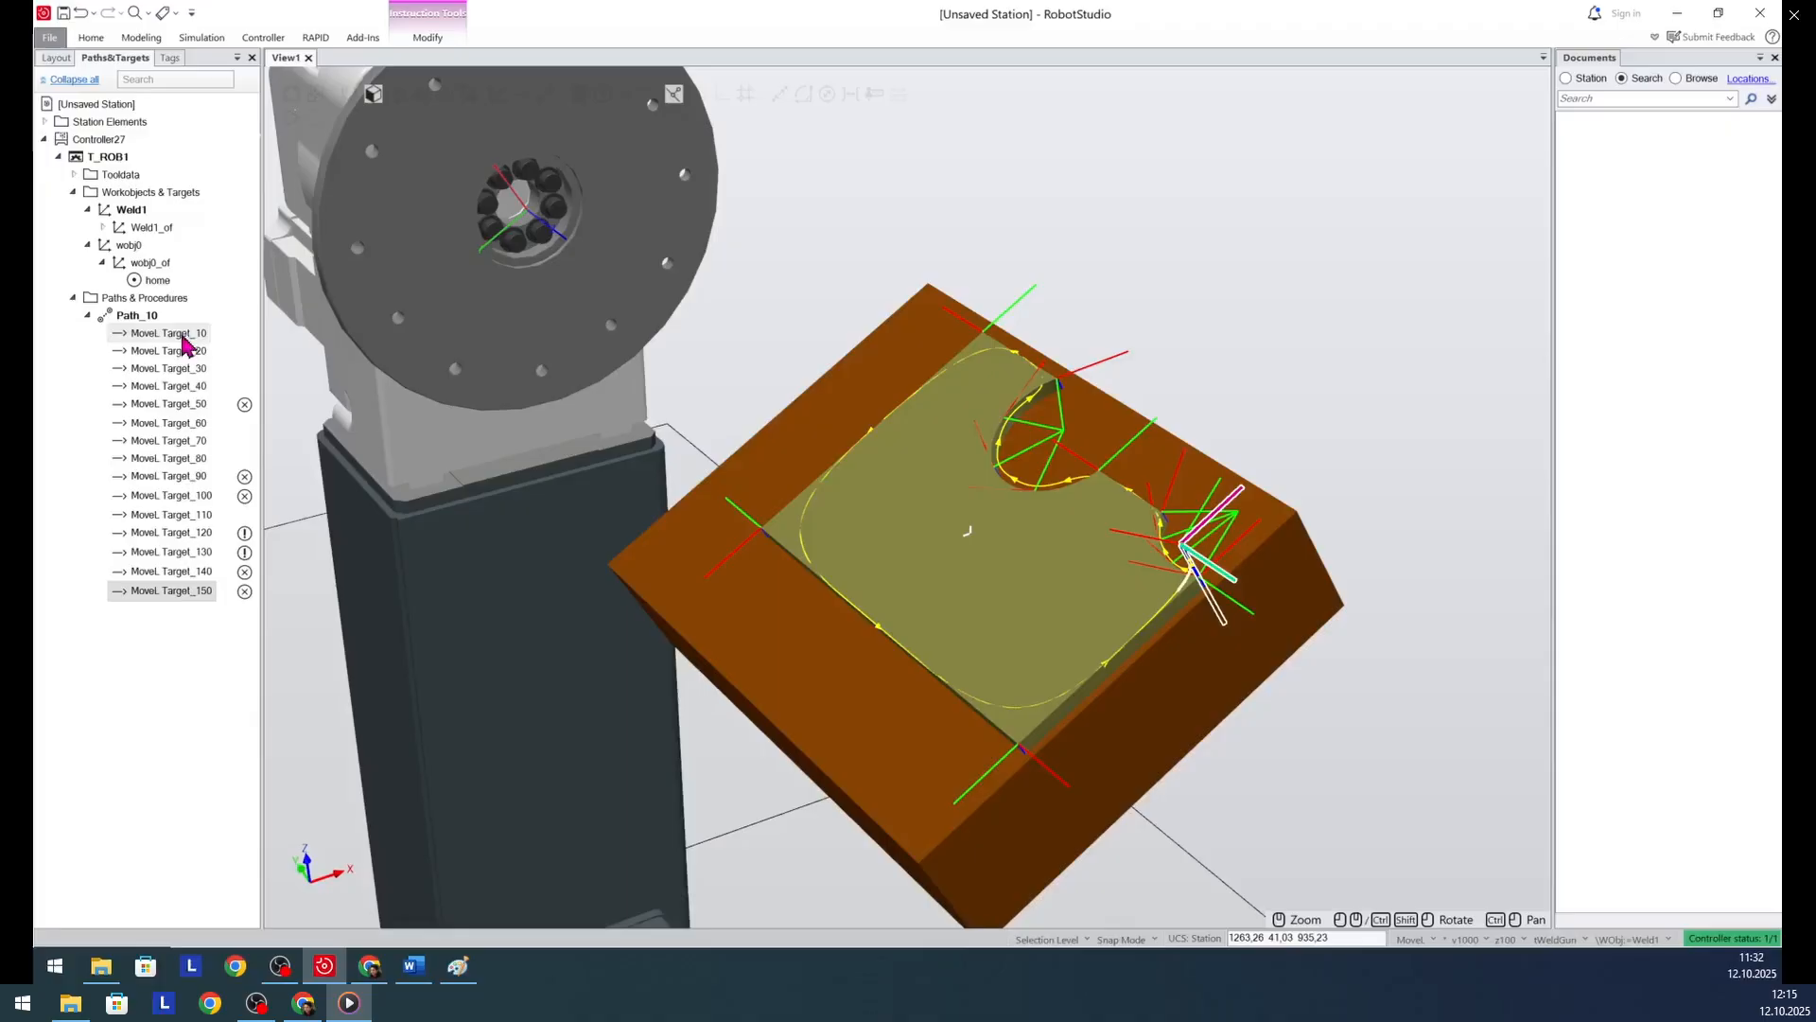
click(103, 227)
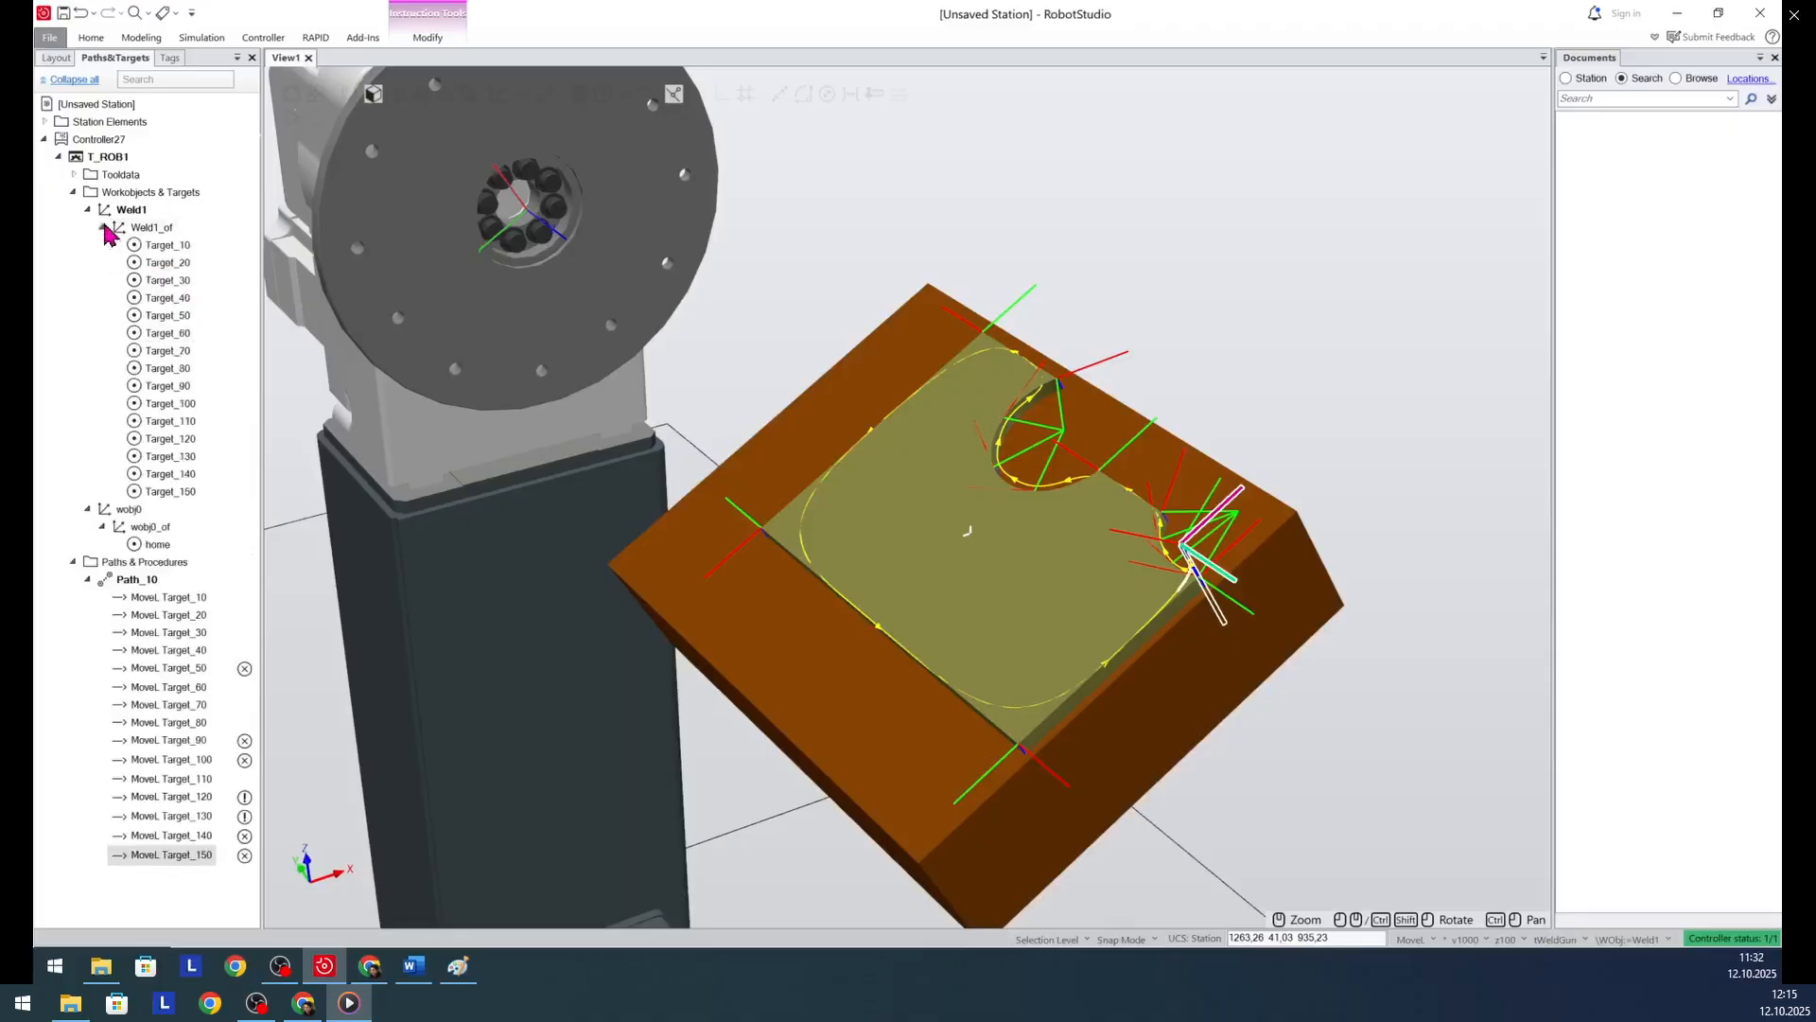
click(161, 245)
right_click(159, 245)
mouse_move(224, 507)
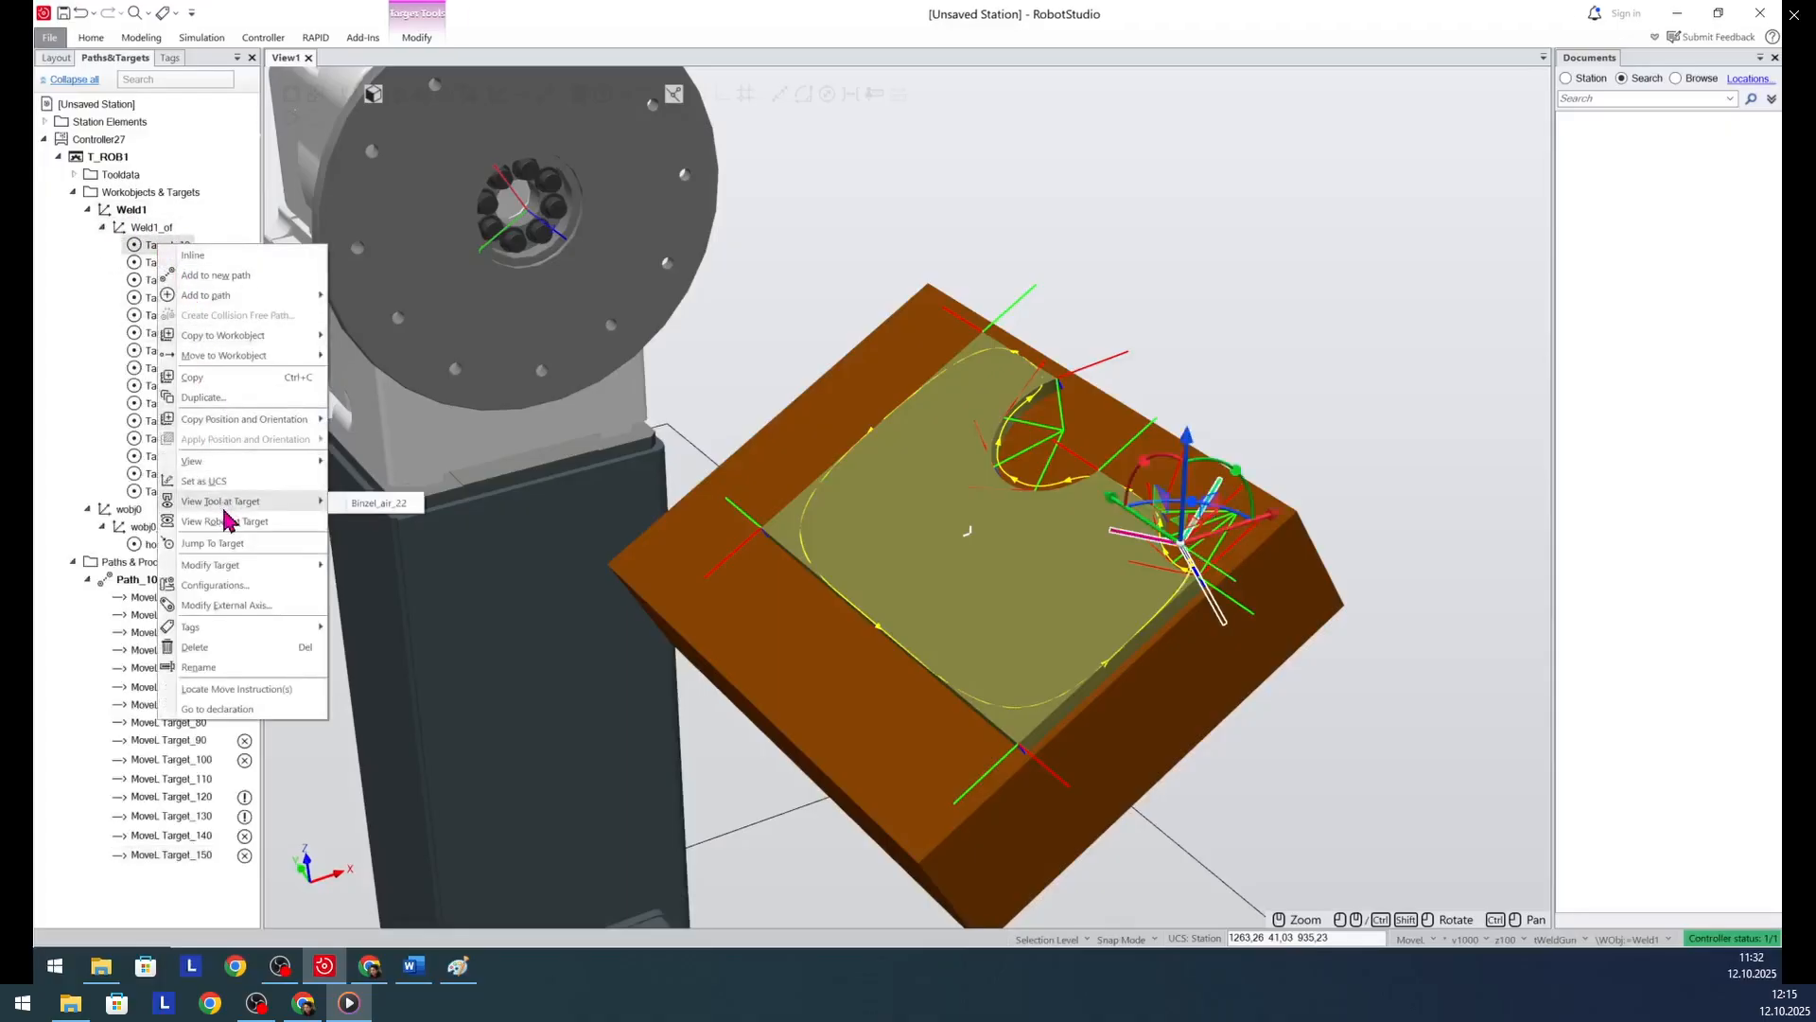
click(379, 502)
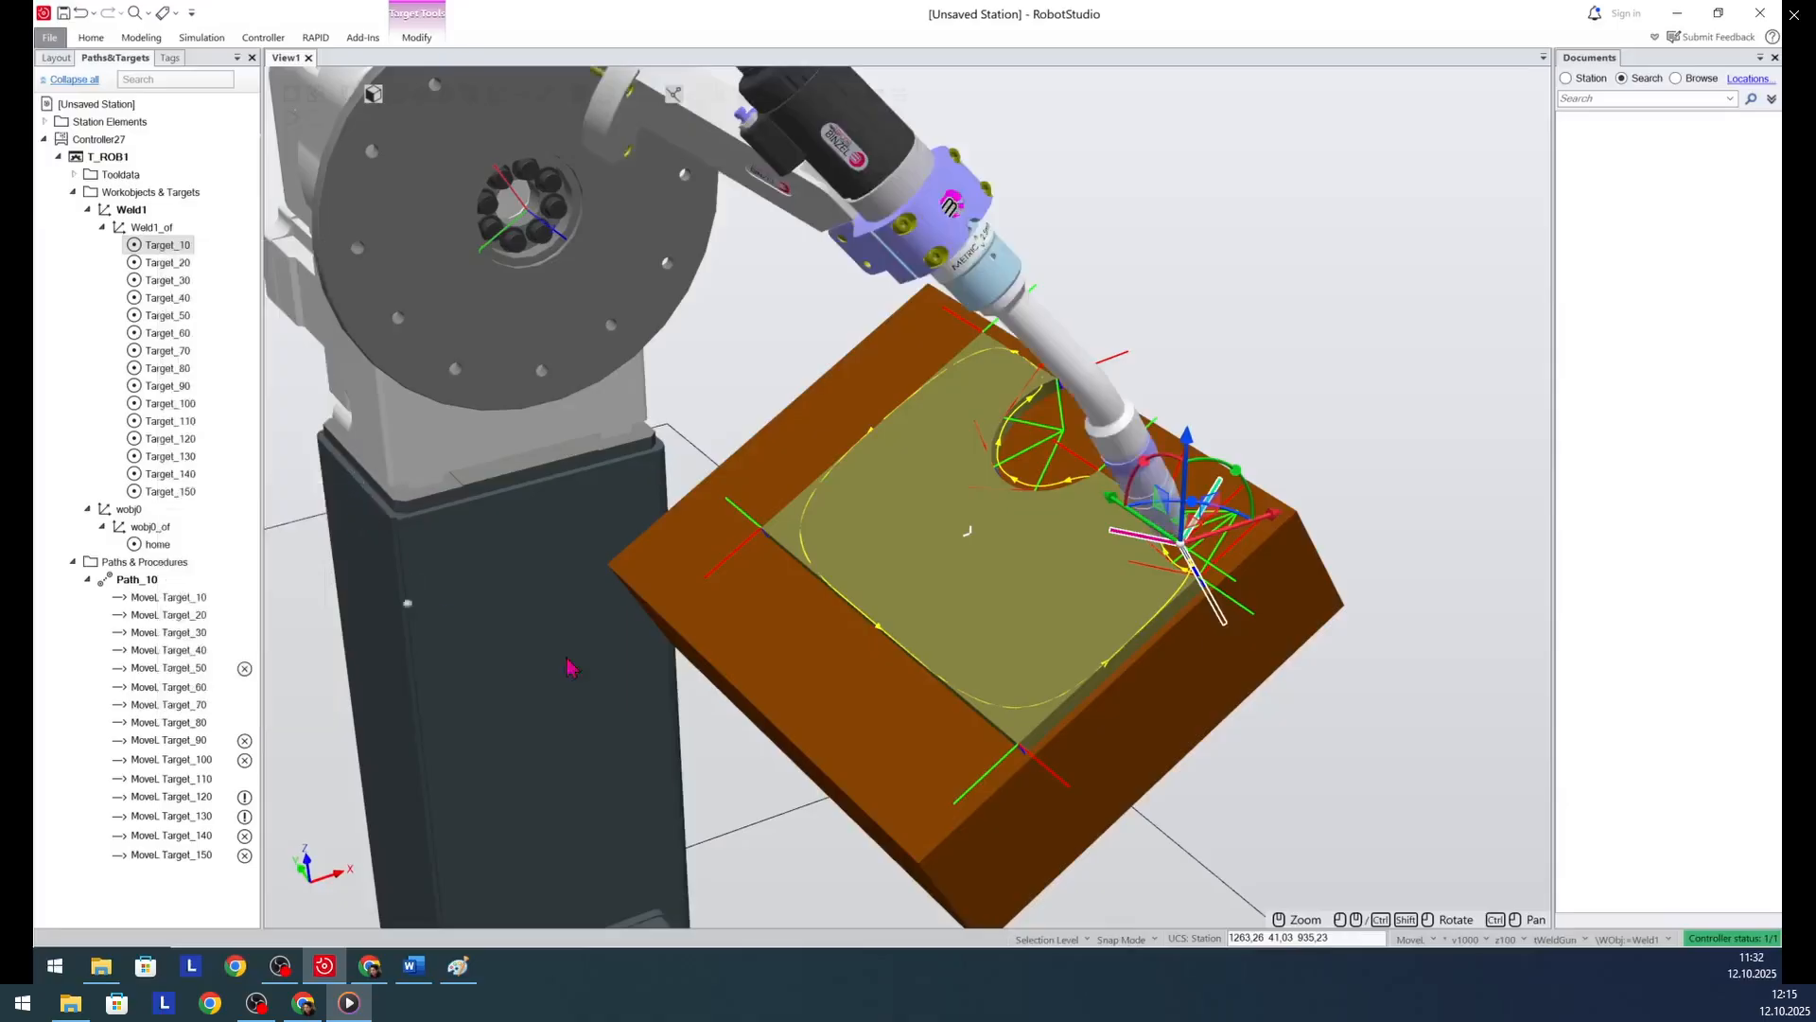
- Tilt the torch at Target_10 by rotating the target about -23° around X and about -15.7° around Y
scroll(908, 688, down, 3)
scroll(1102, 468, up, 3)
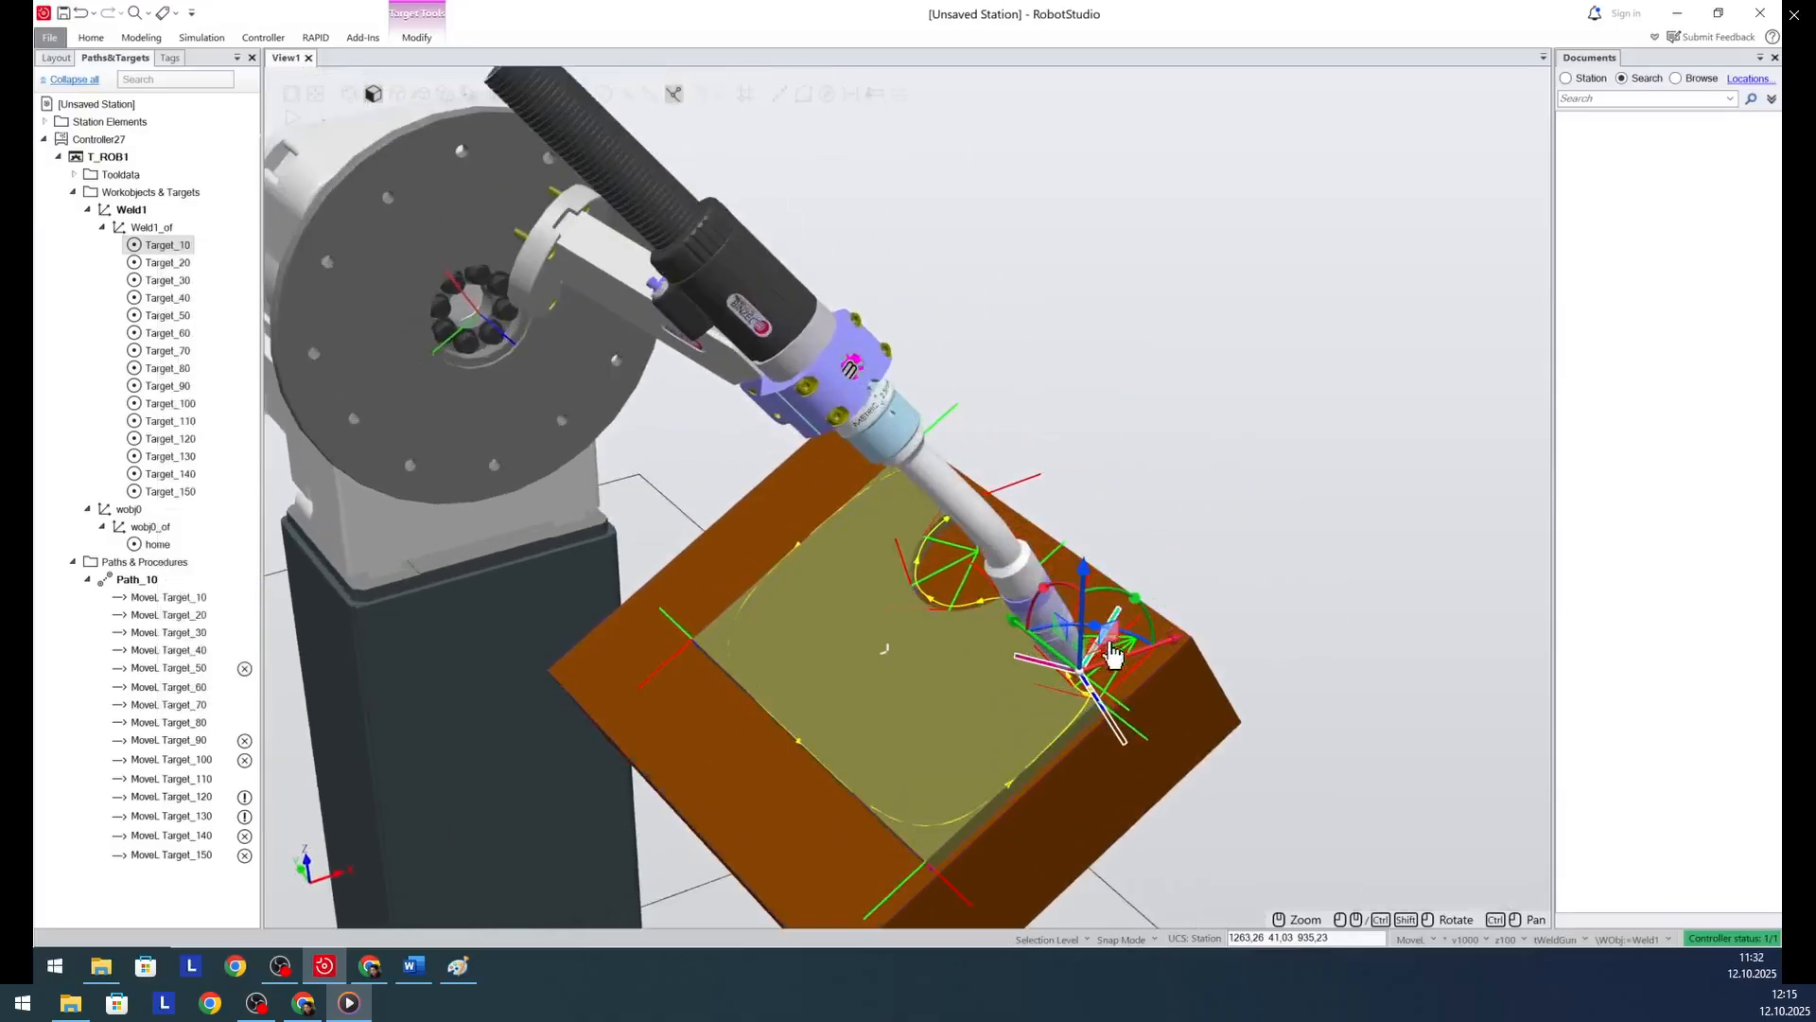
drag(1098, 636, 982, 544)
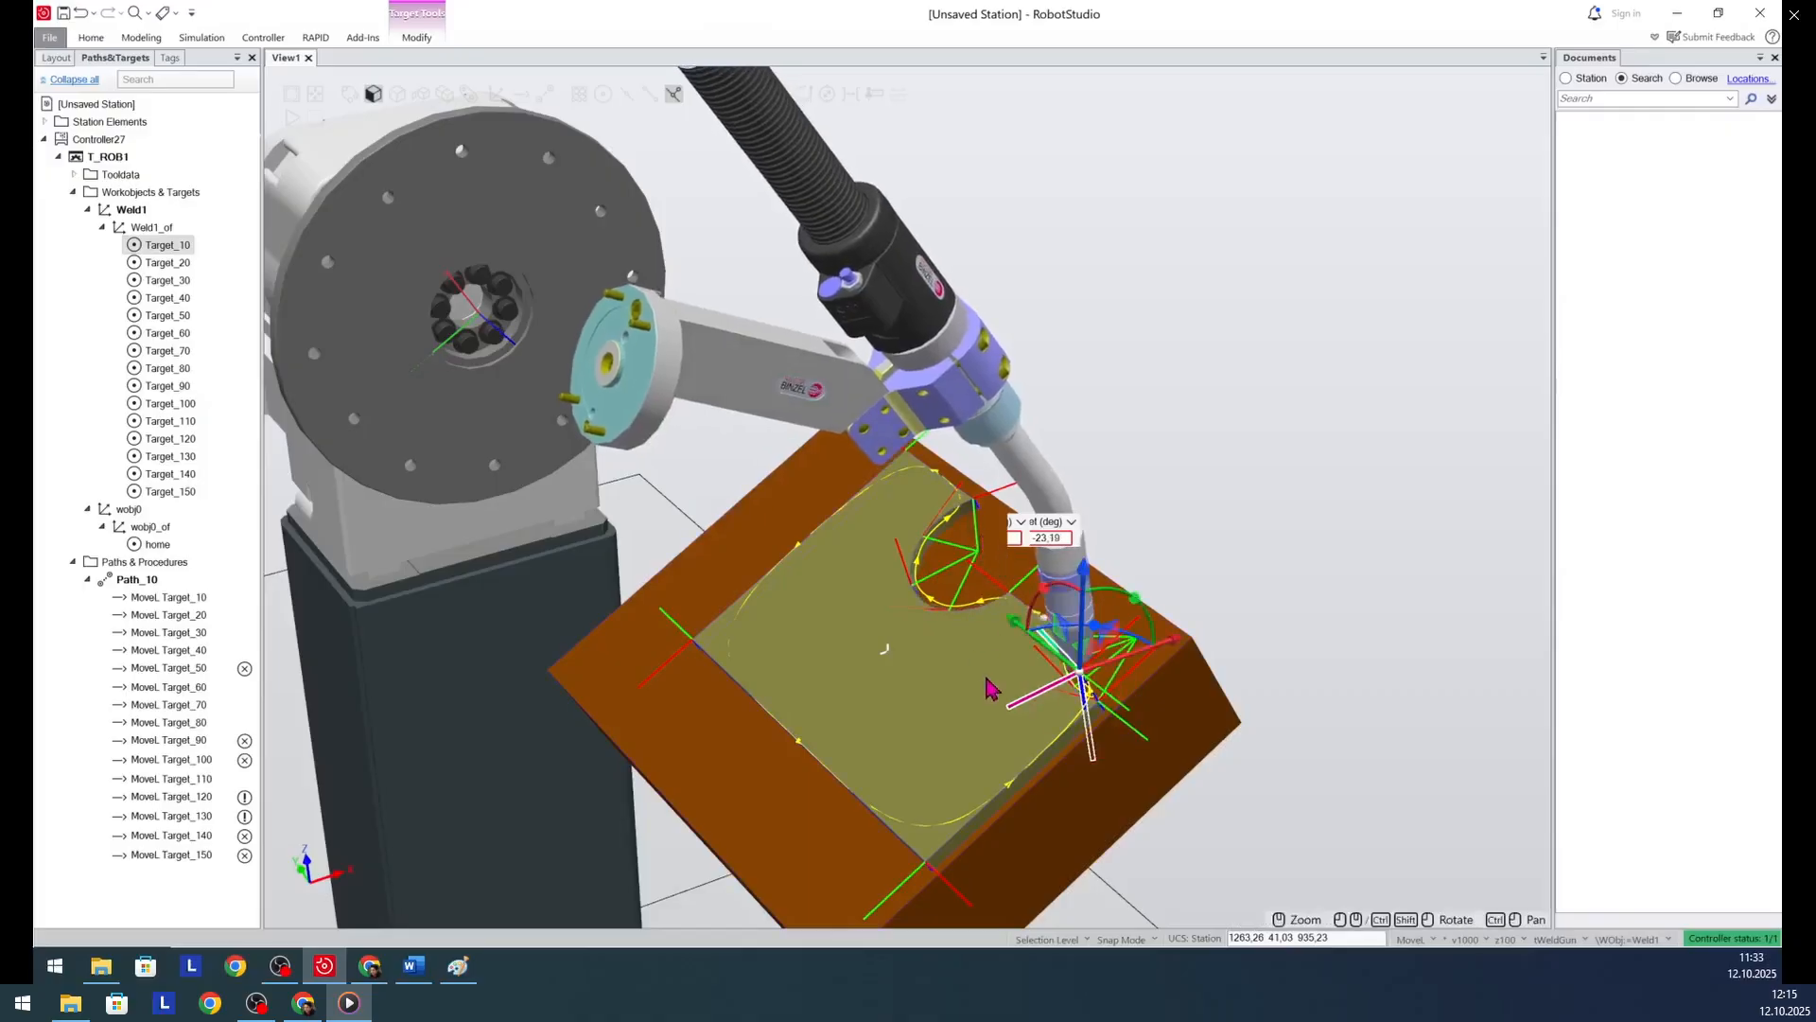
ctrl+shift+drag(1024, 772, 919, 785)
scroll(908, 729, down, 3)
scroll(906, 733, down, 1)
scroll(965, 625, up, 3)
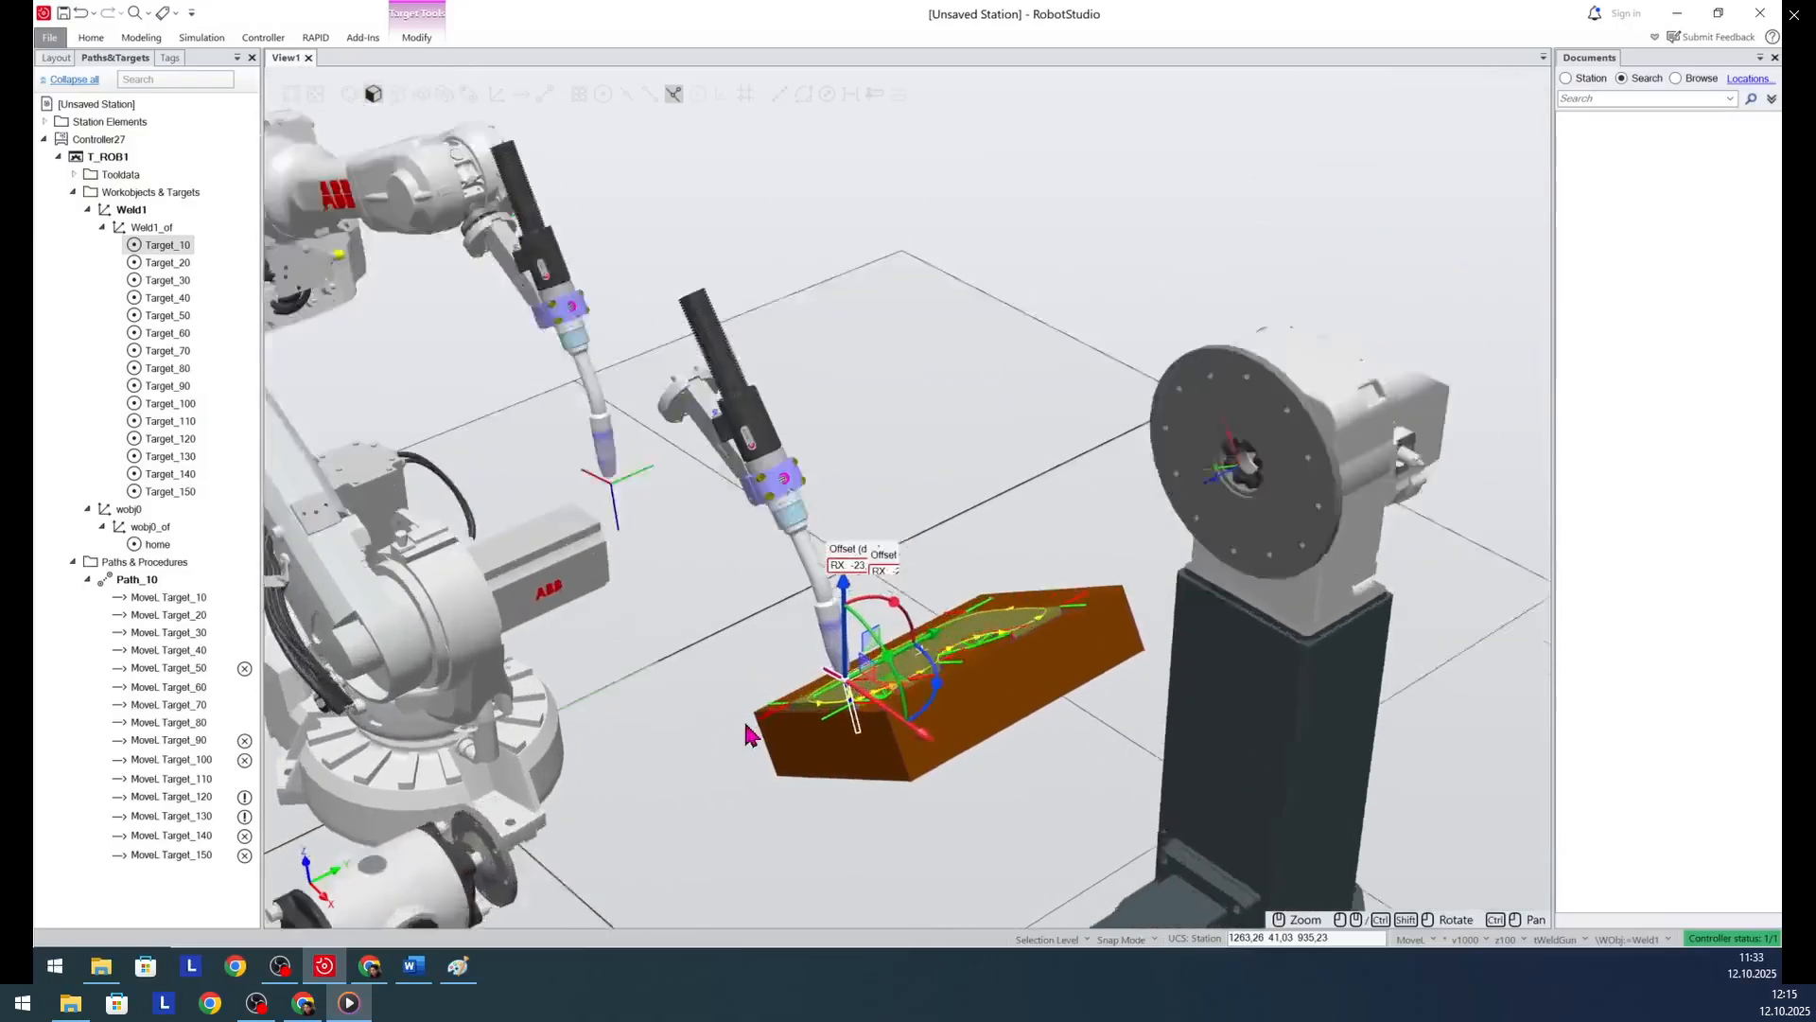
drag(917, 594, 900, 639)
ctrl+shift+drag(724, 799, 766, 762)
scroll(1040, 619, down, 3)
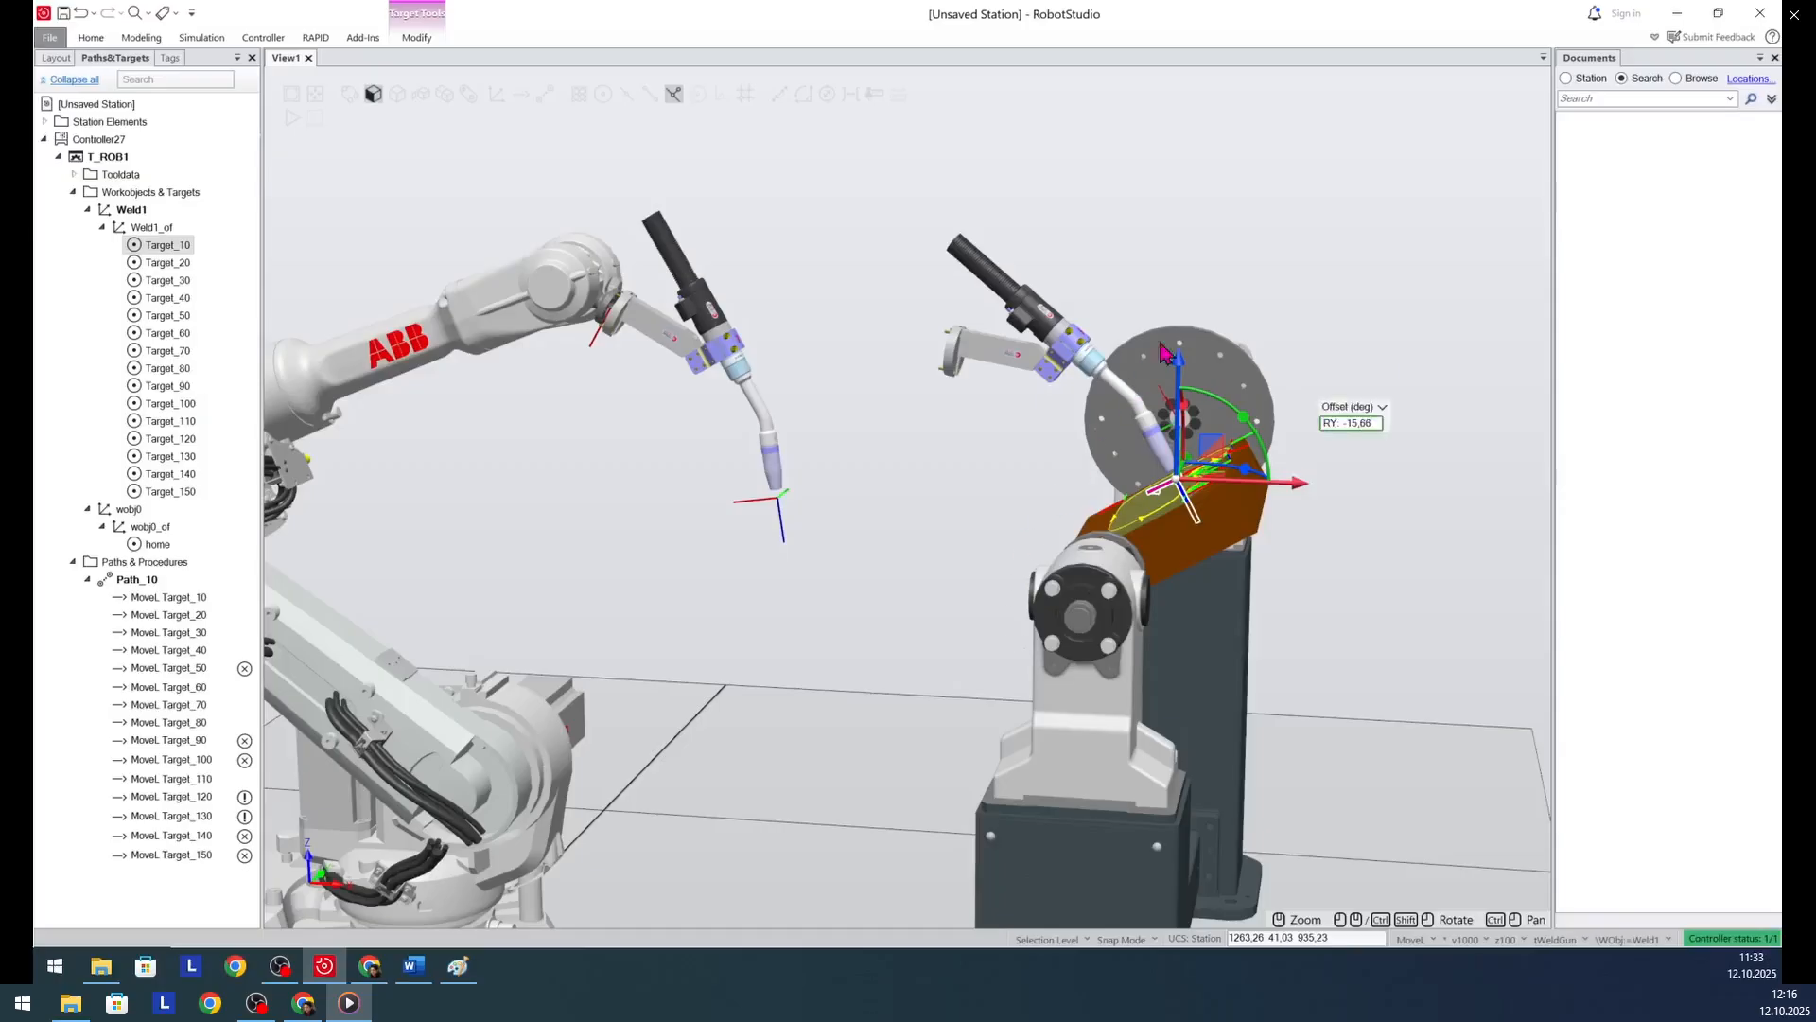
scroll(1188, 288, up, 3)
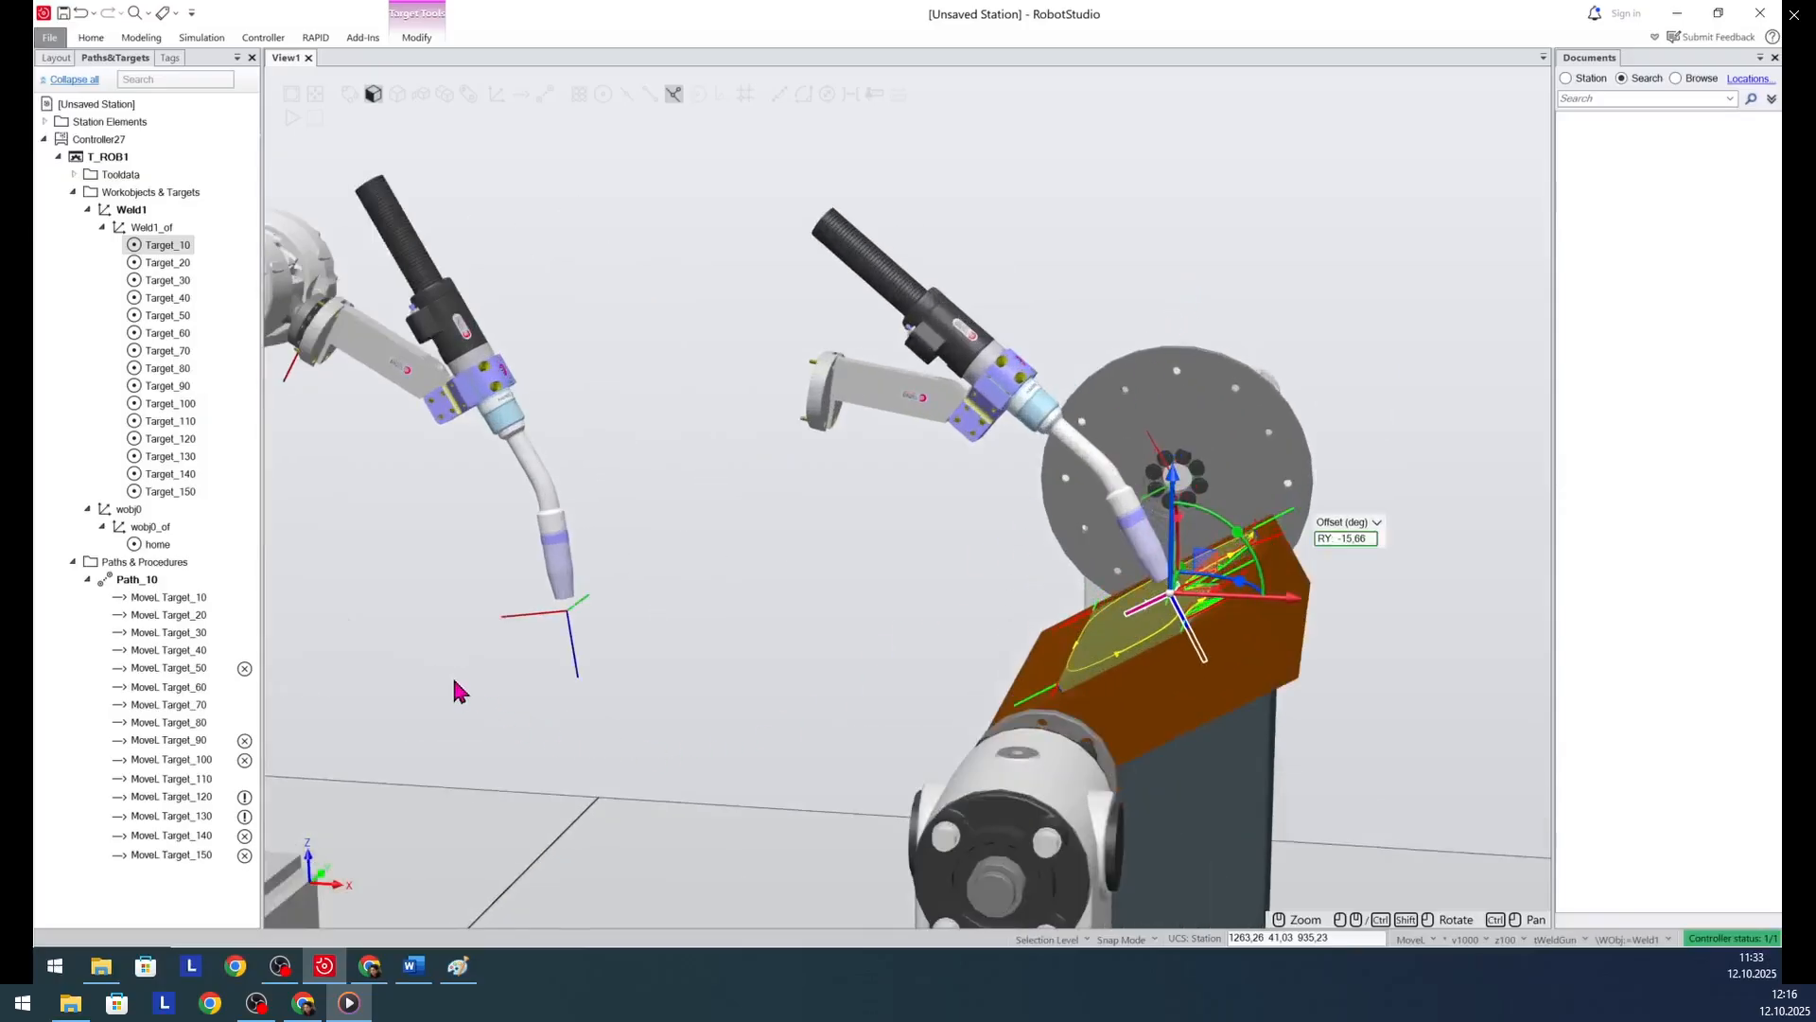
- Examine the torch orientation at the targets from Target_20 to Target_120 and compare neighbouring targets
click(174, 266)
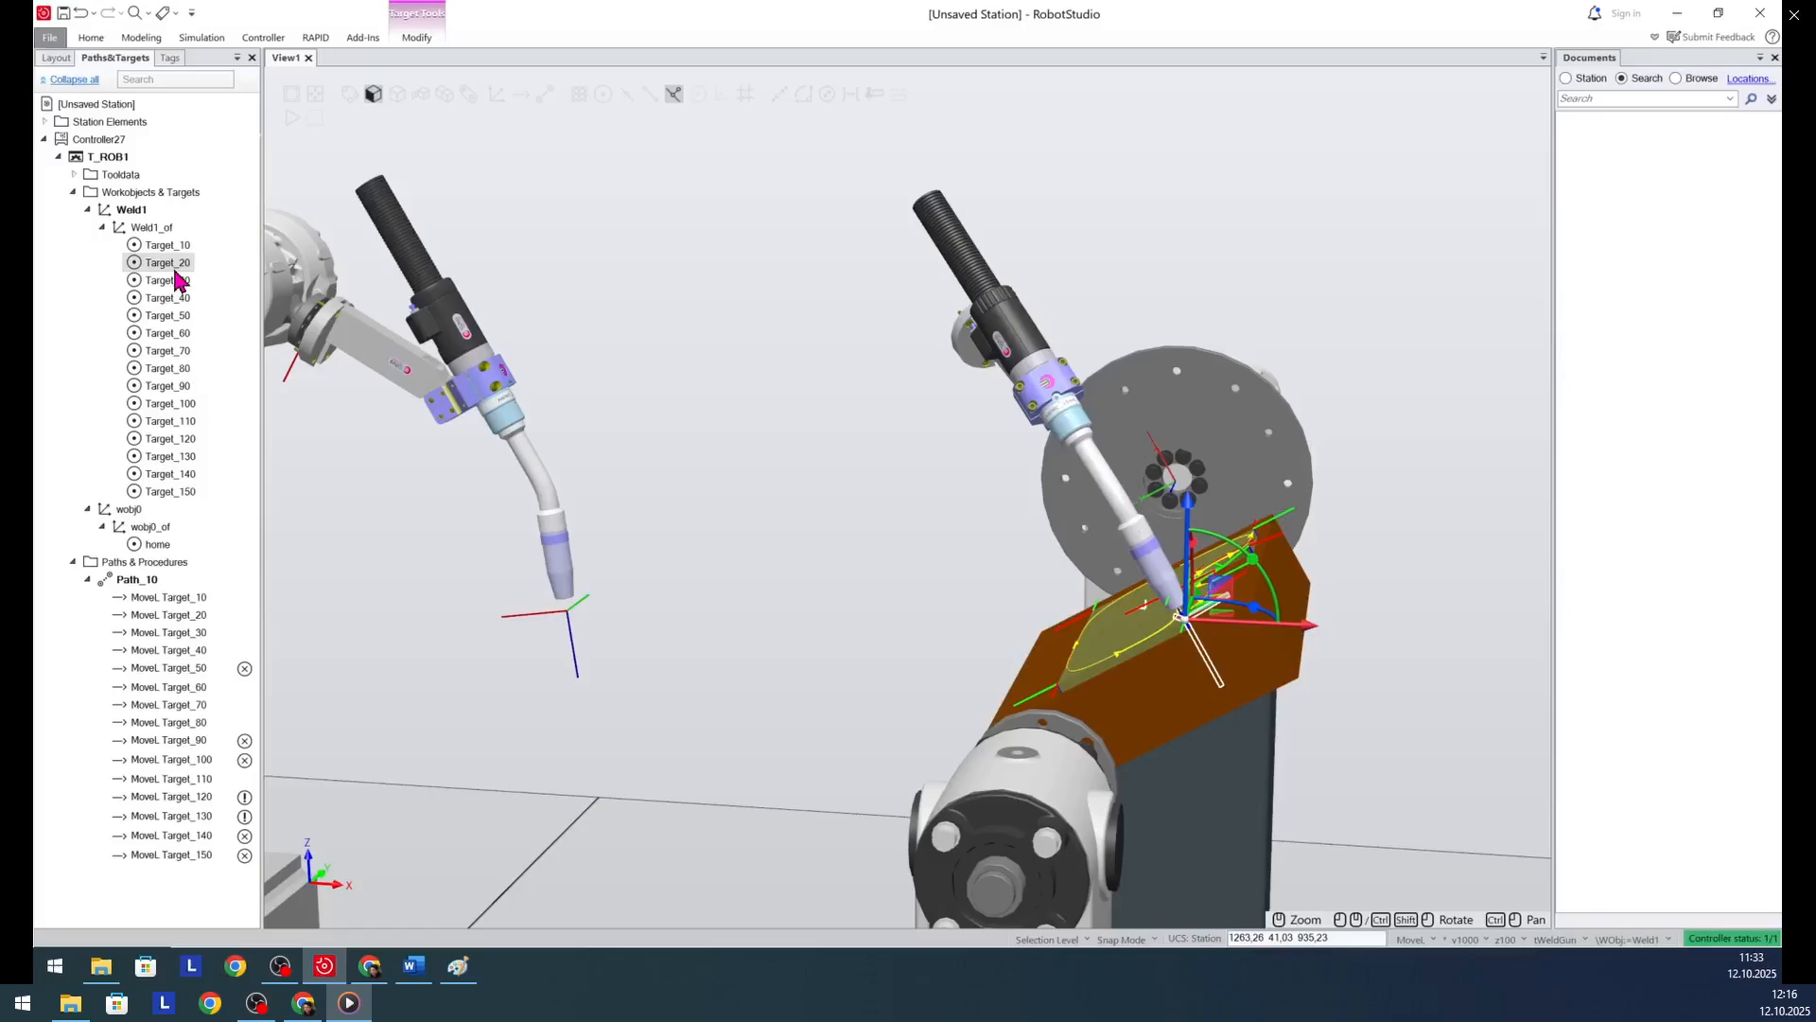
click(177, 281)
ctrl+shift+drag(682, 661, 716, 645)
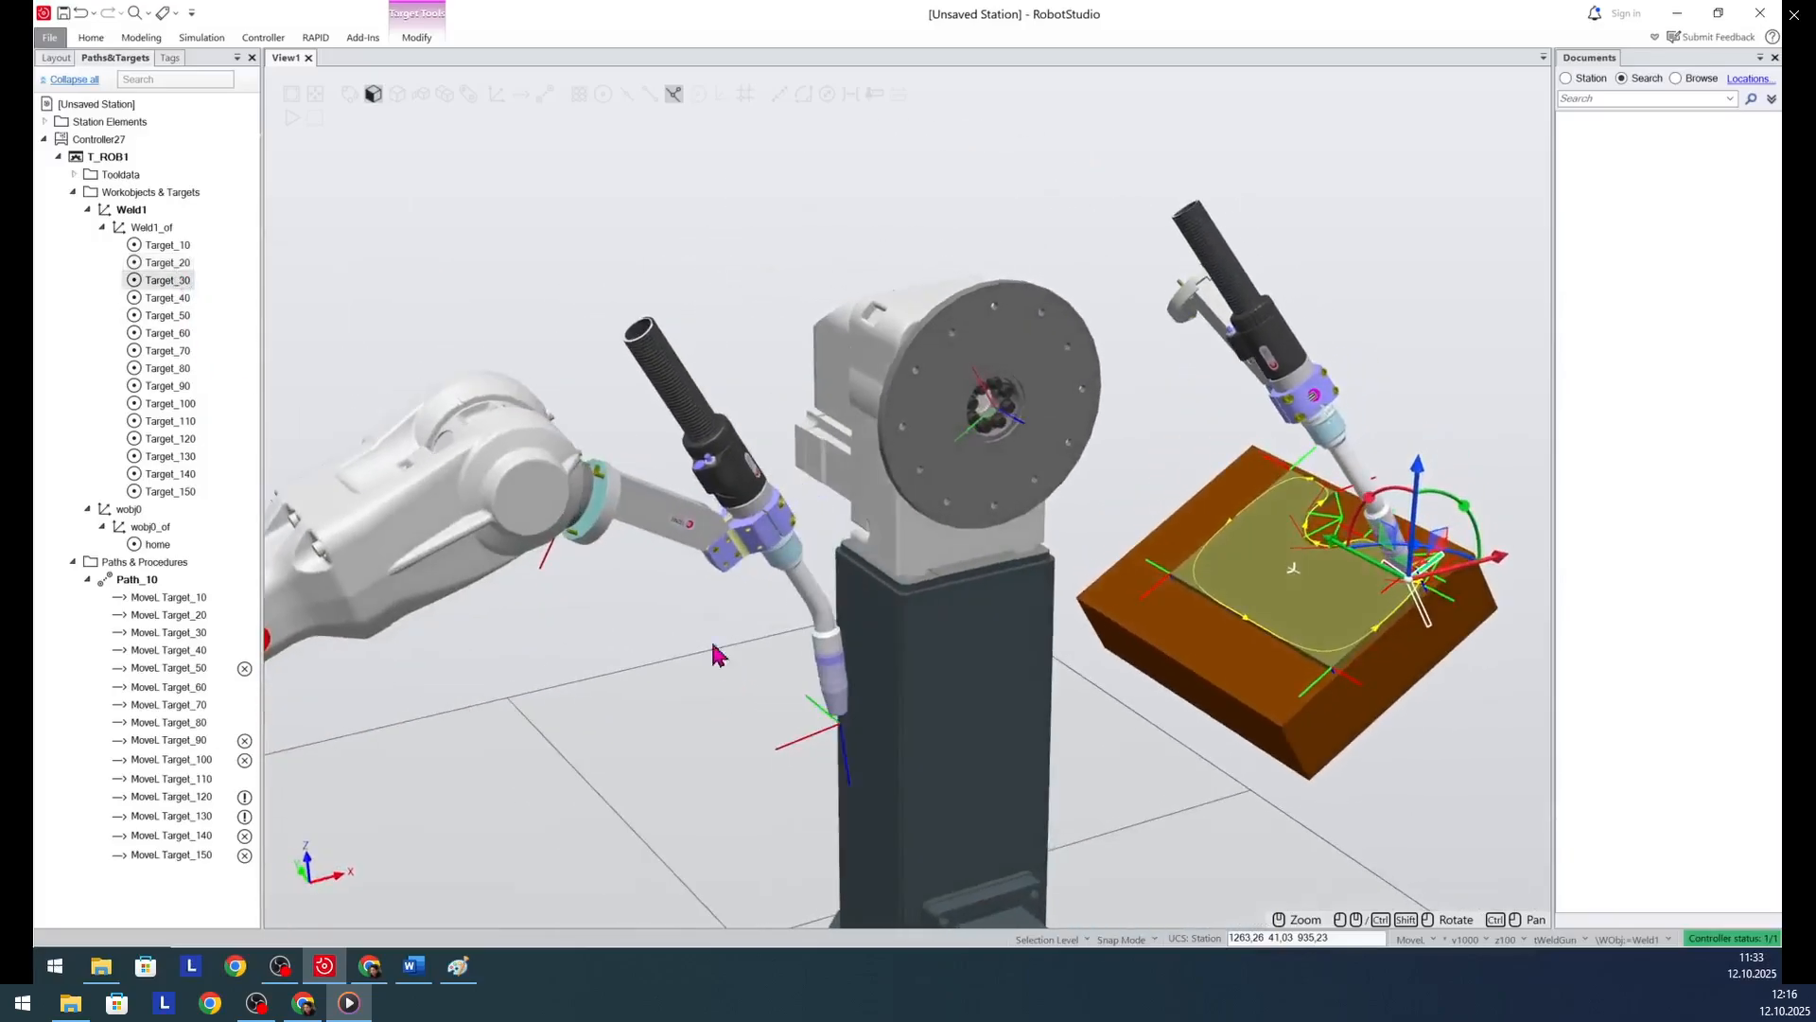
click(180, 302)
click(175, 320)
click(170, 337)
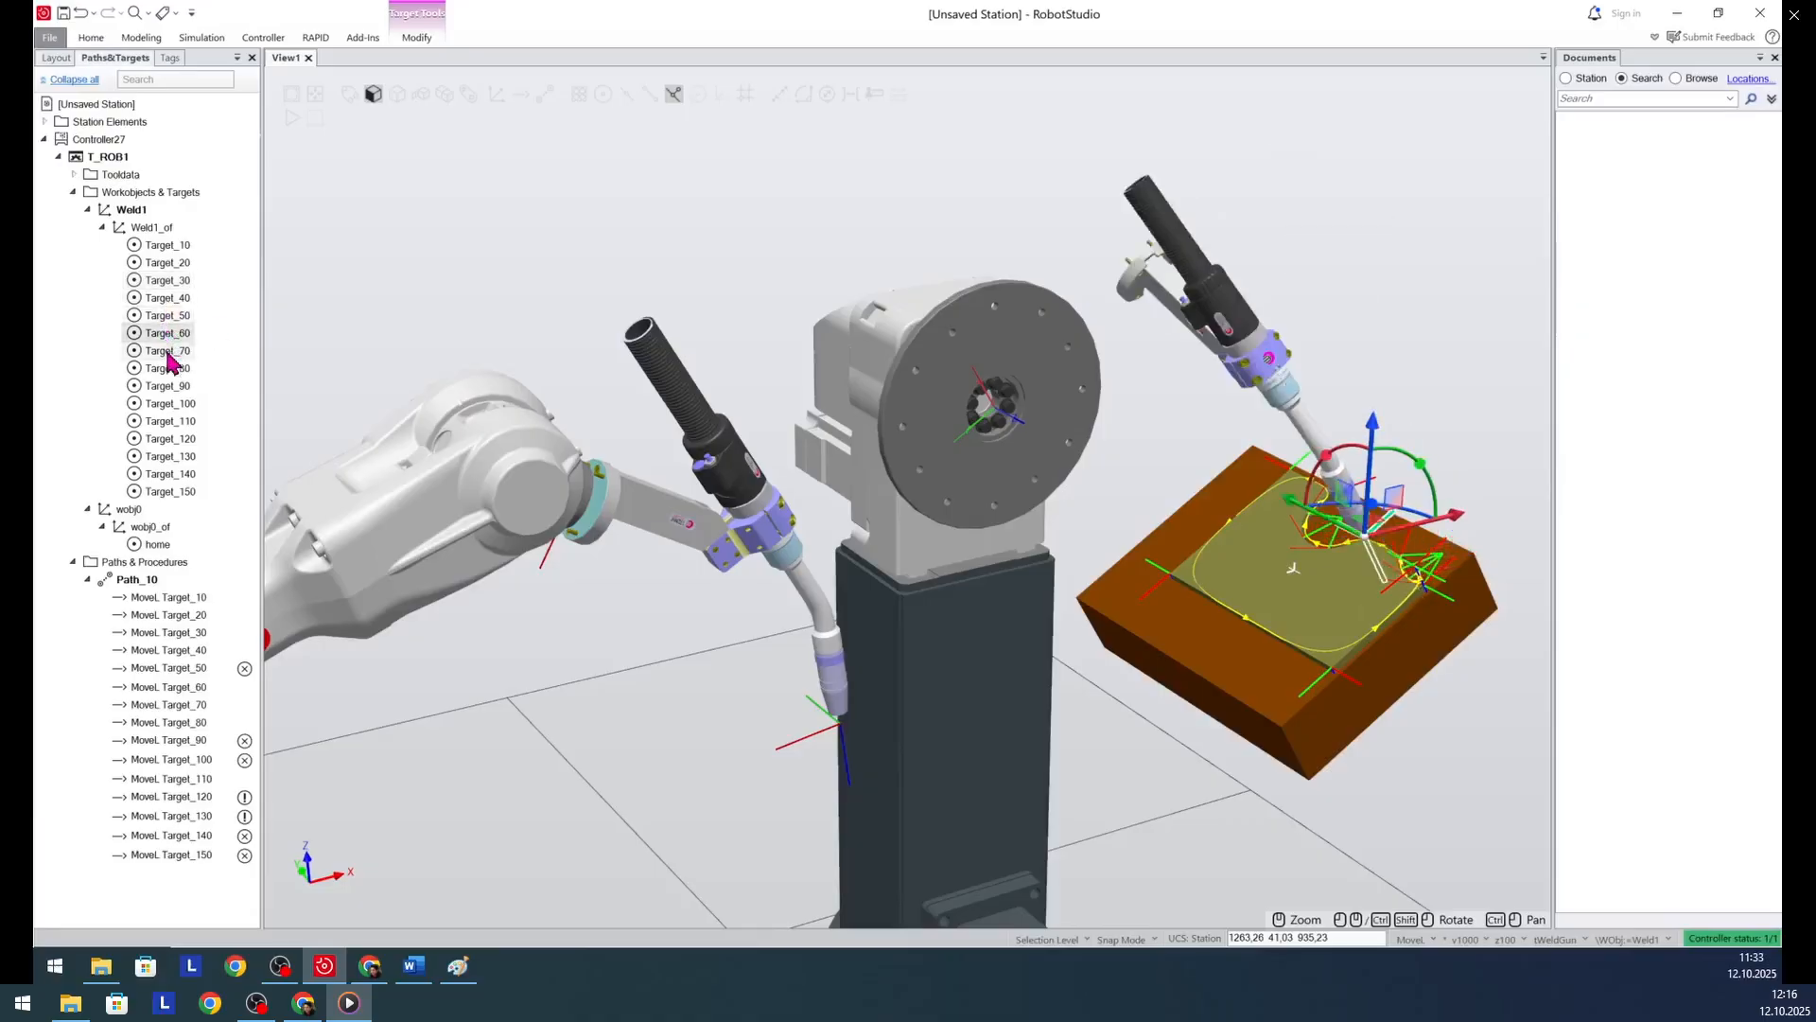
click(168, 353)
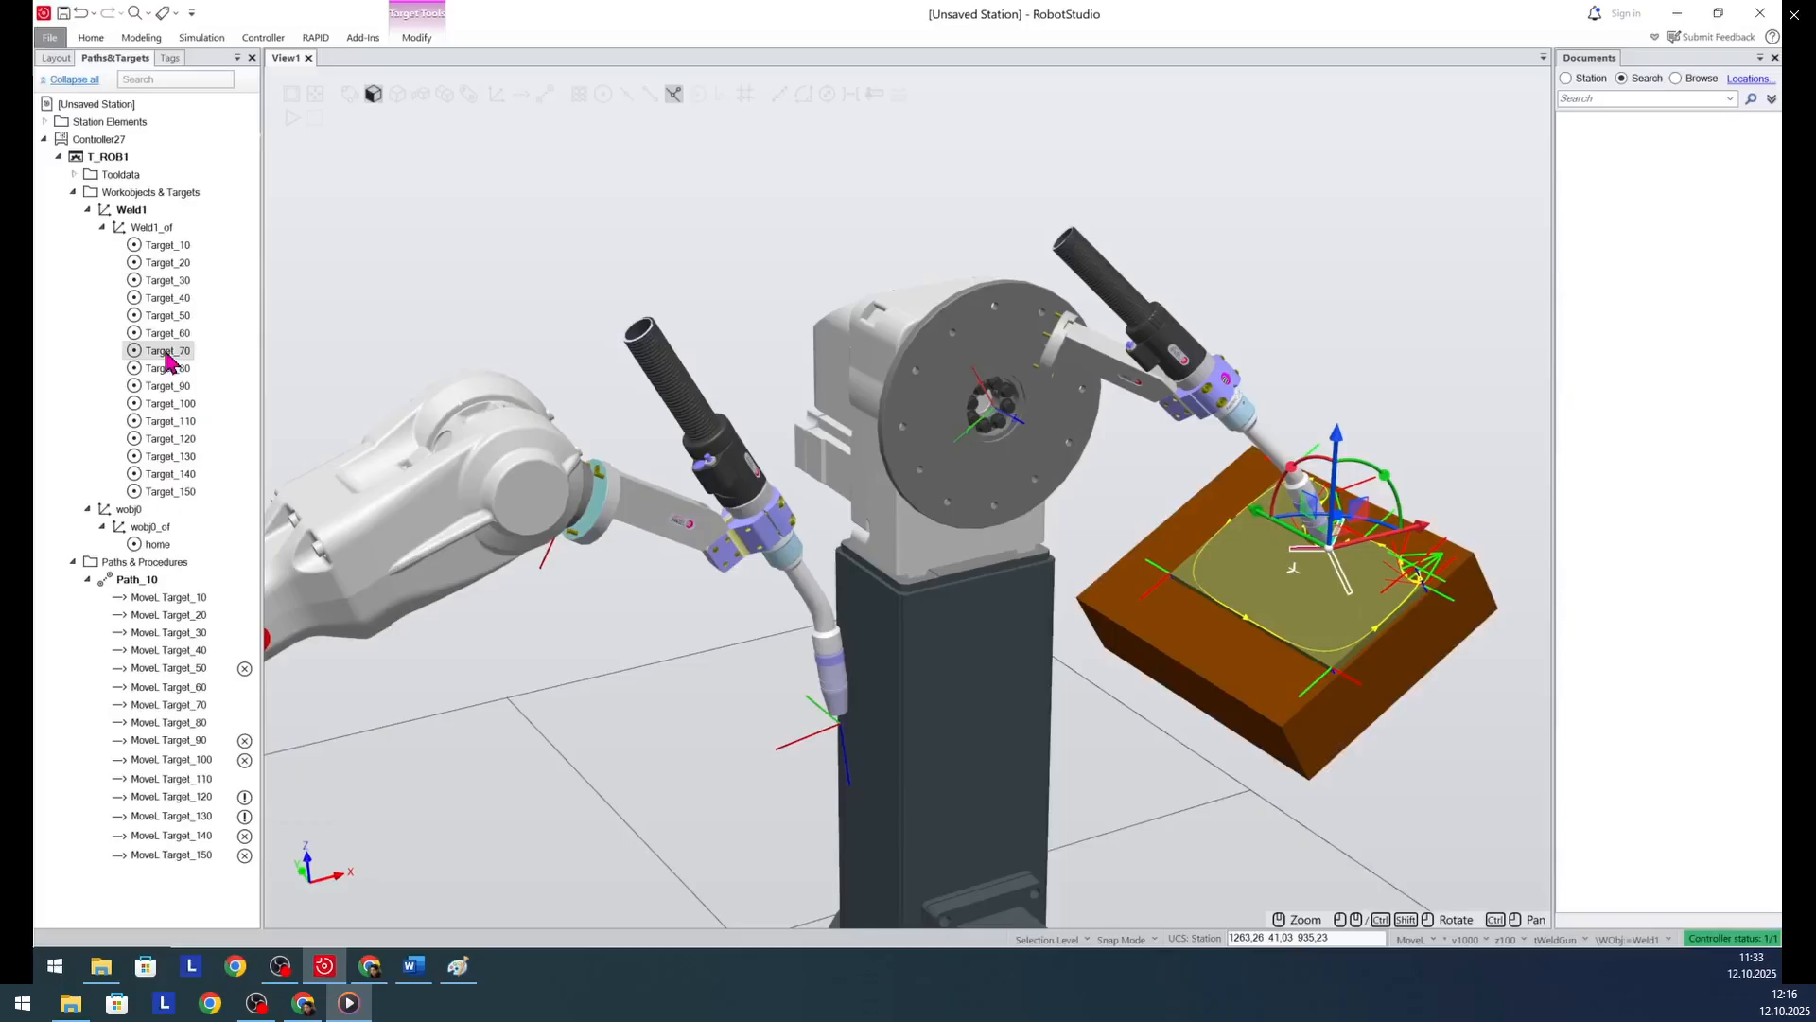
click(166, 336)
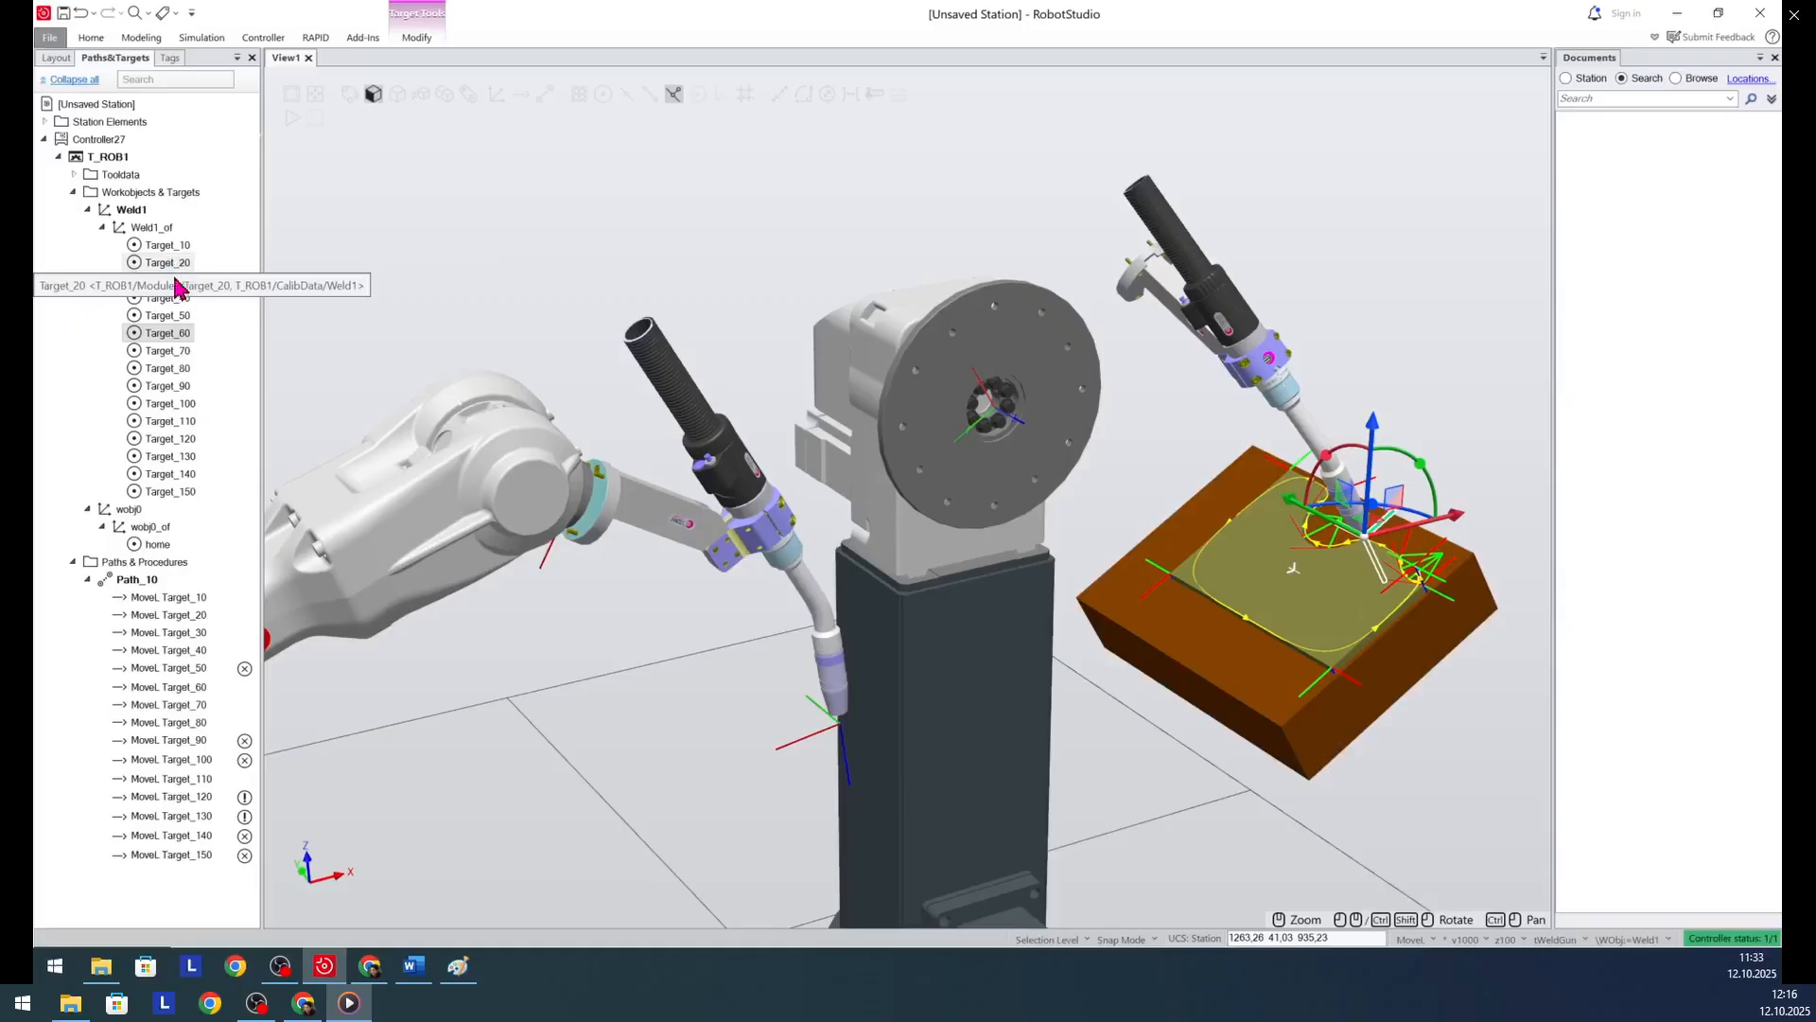
click(168, 351)
click(172, 370)
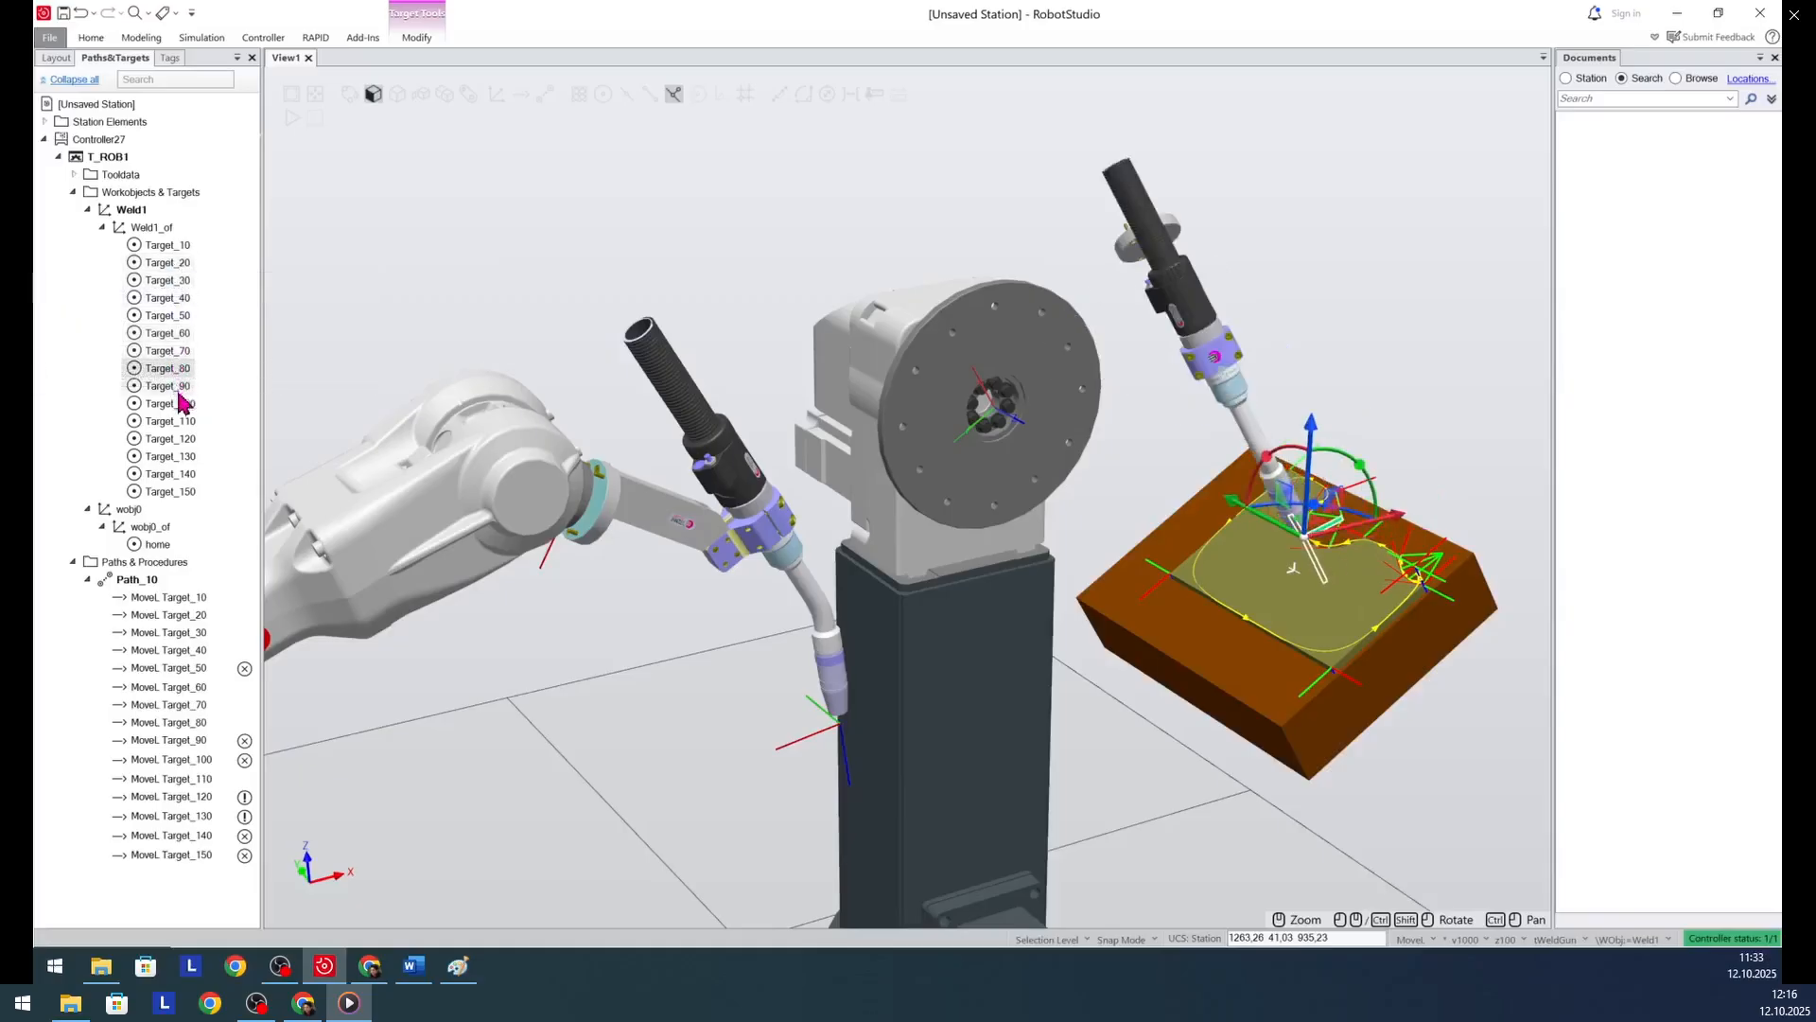
click(179, 404)
click(183, 426)
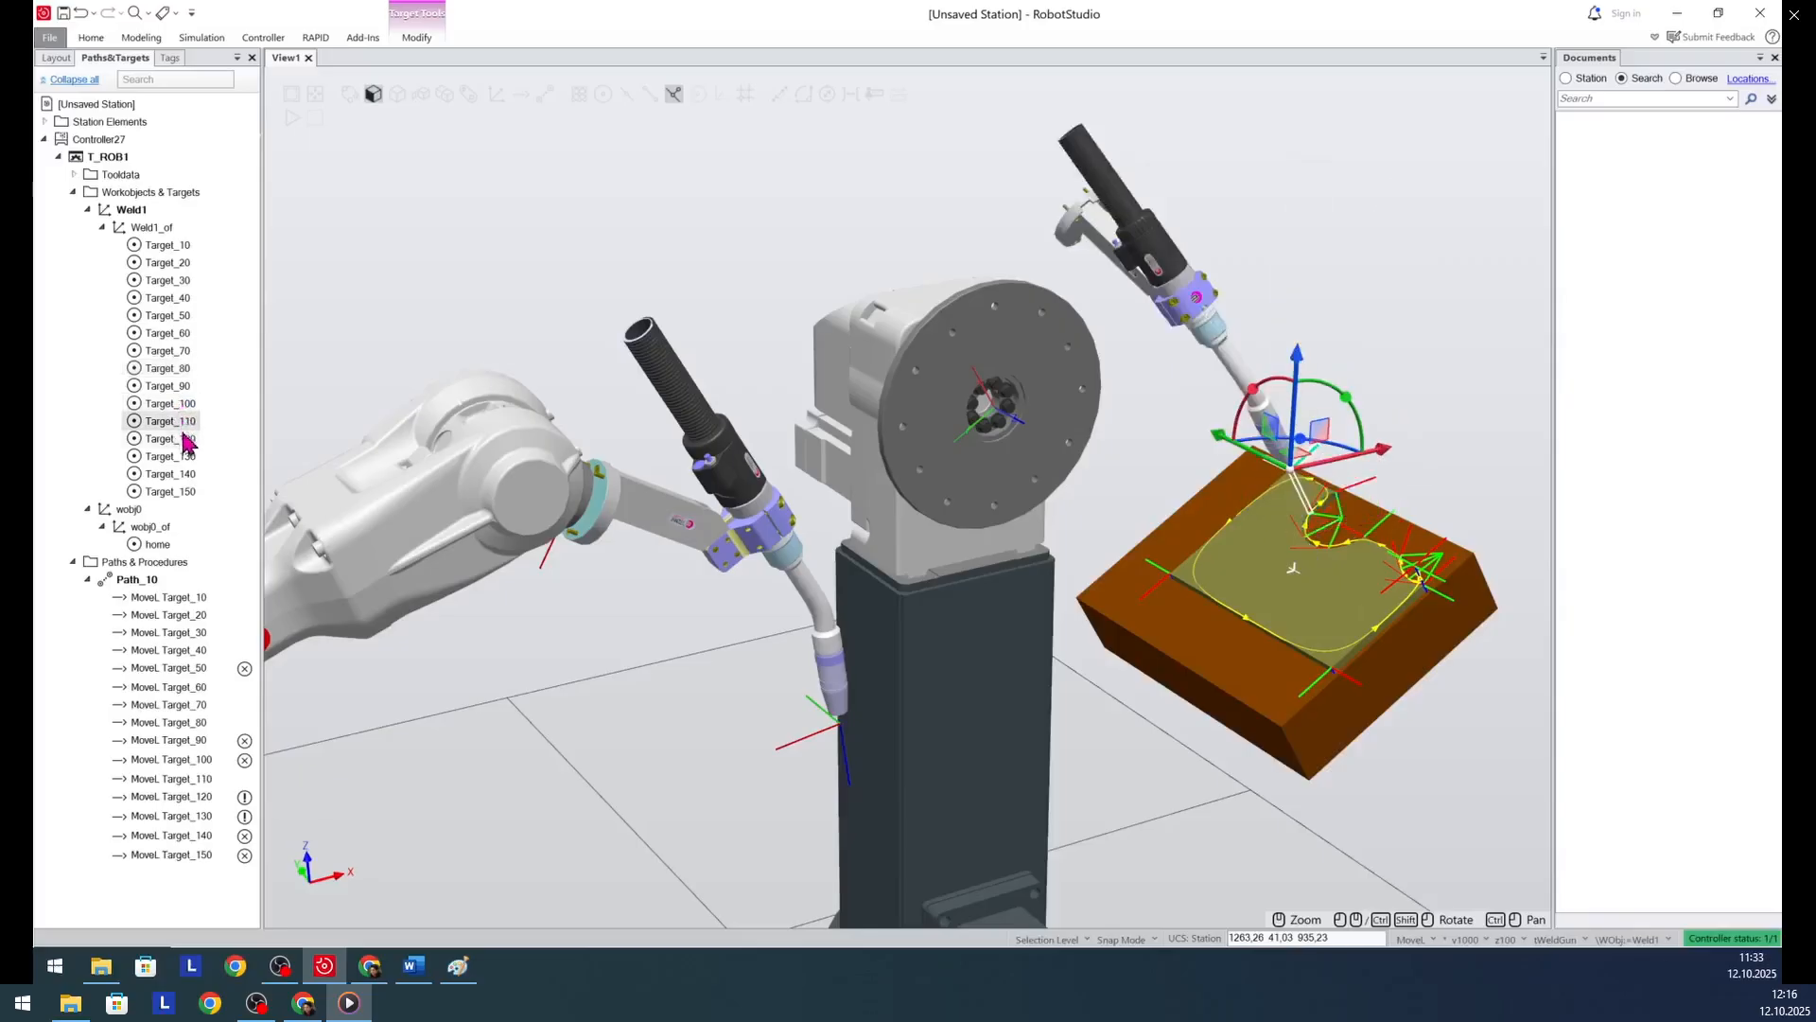
click(184, 440)
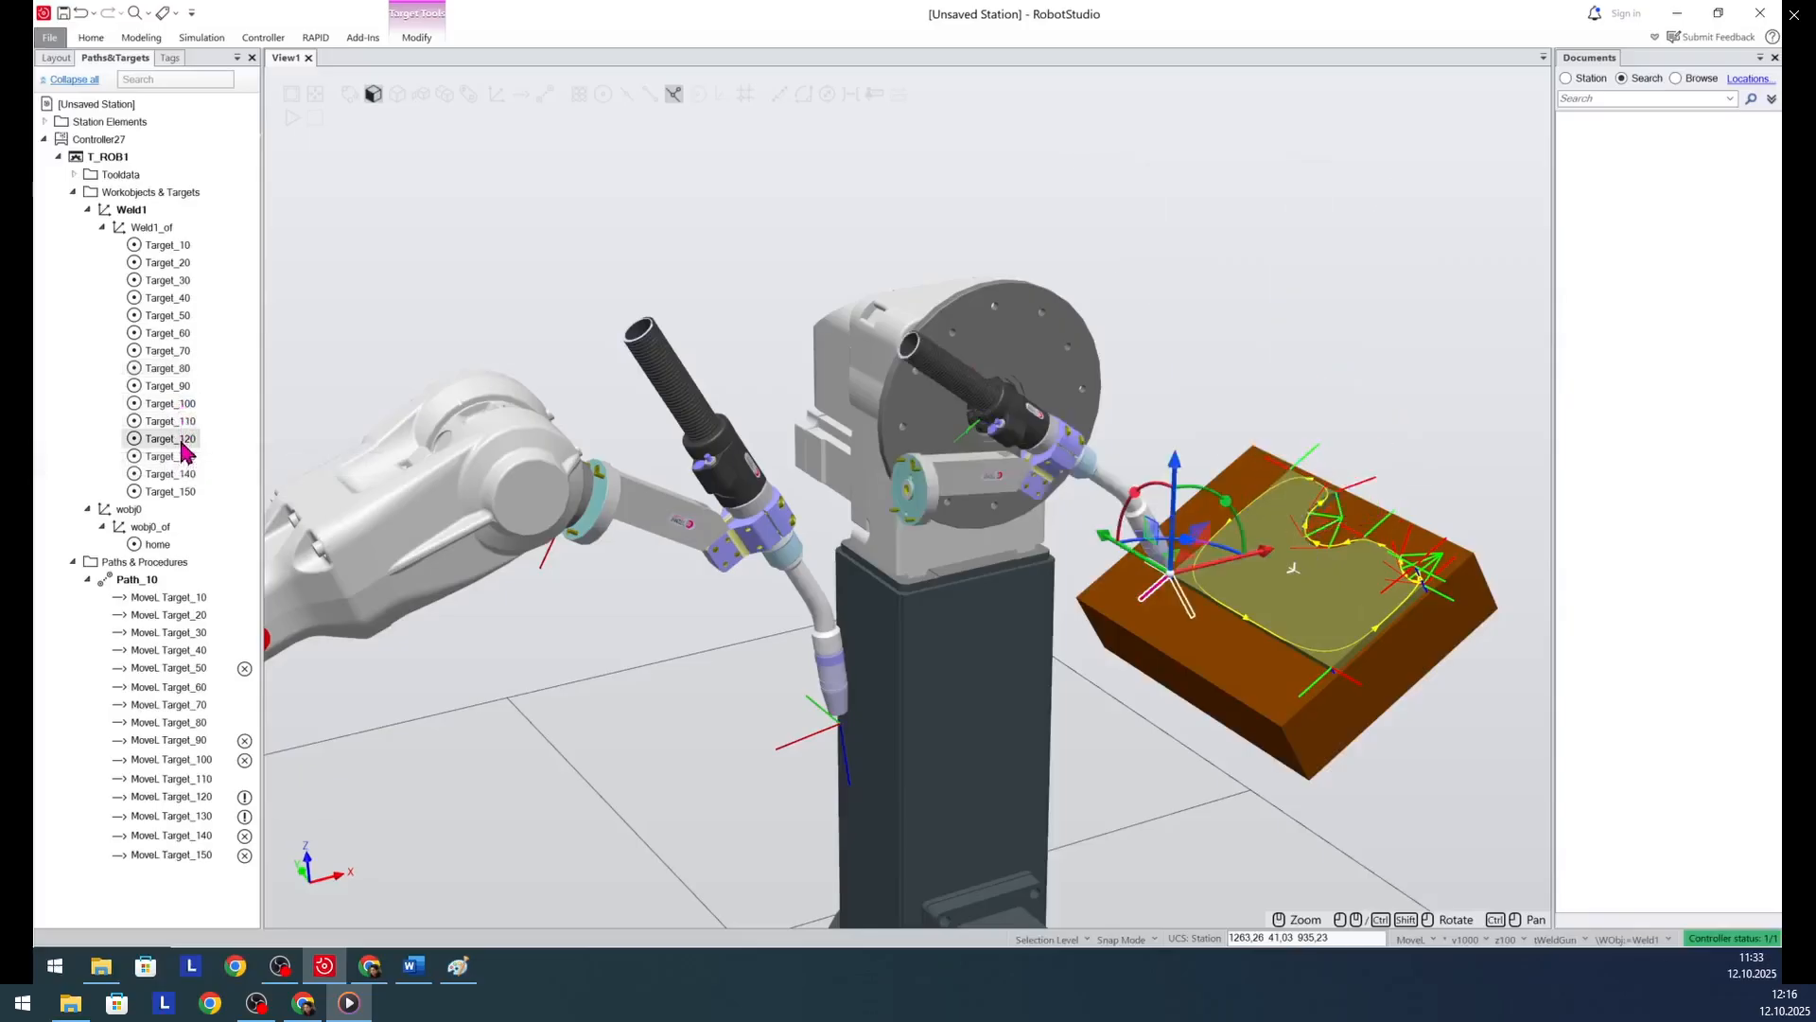
click(184, 424)
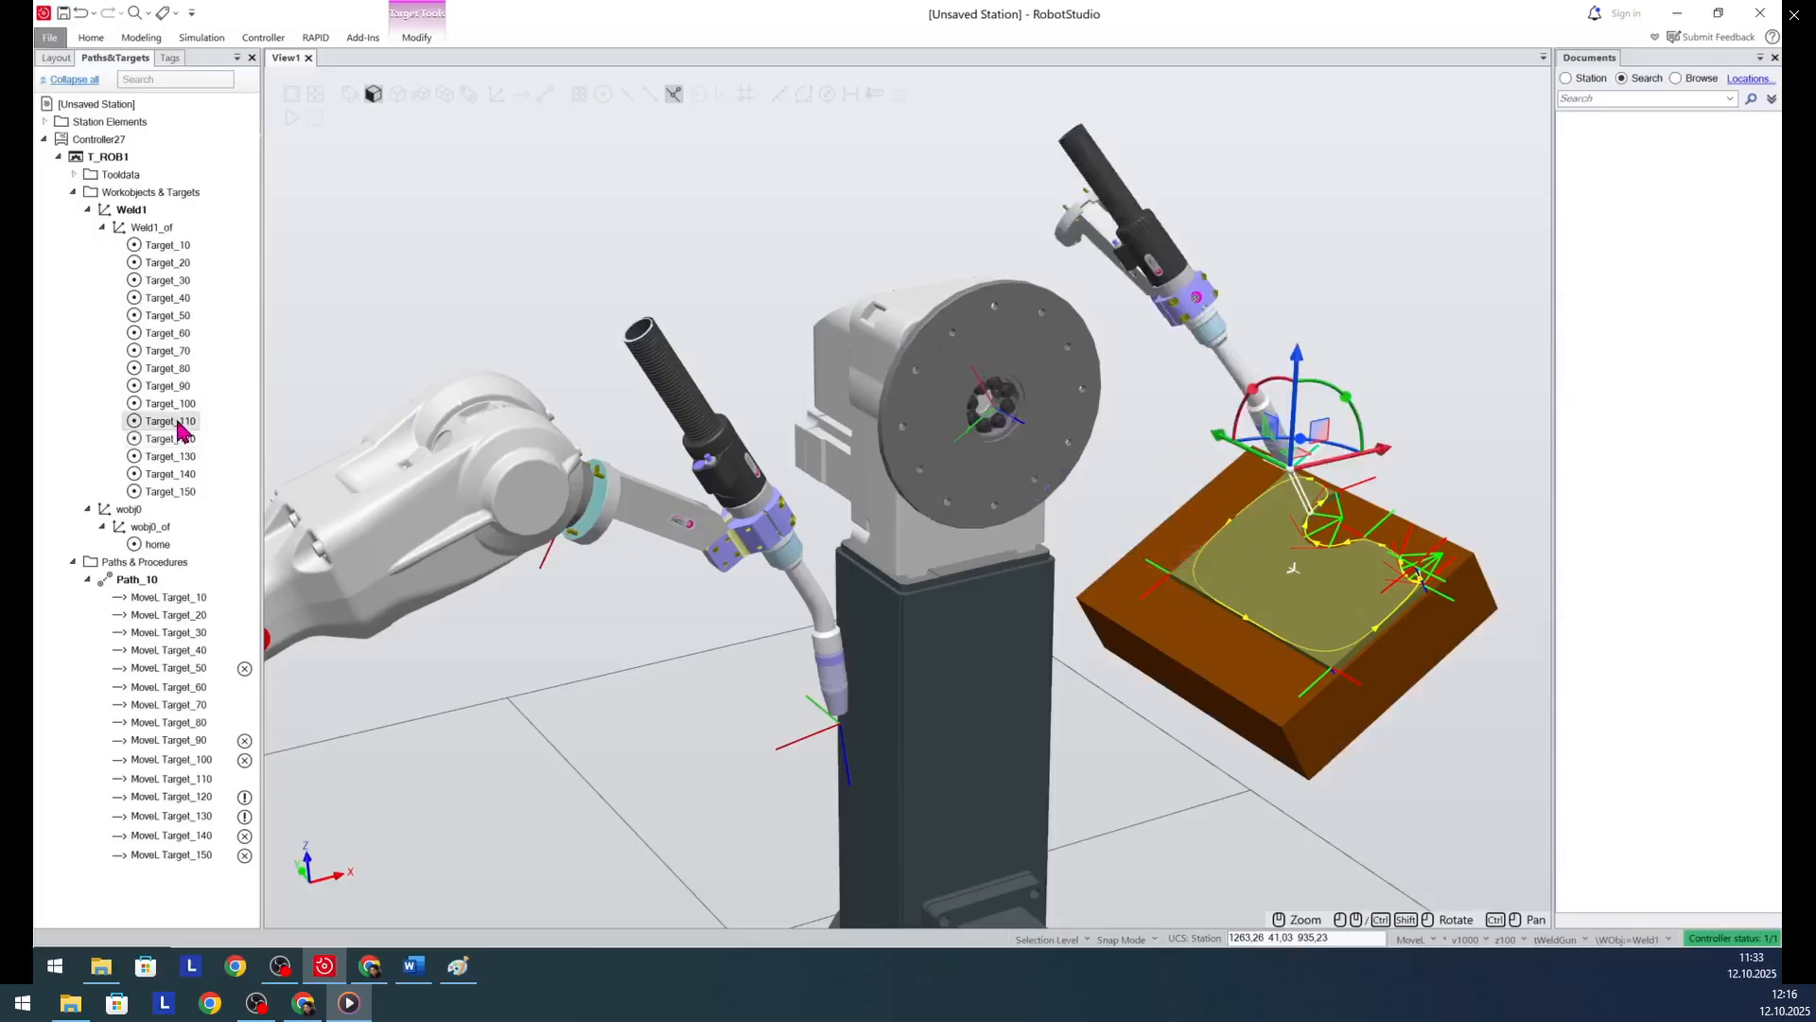
- Align the orientation of Target_10 through Target_110 to Target_10, with X as the align axis and Z locked
shift+click(178, 247)
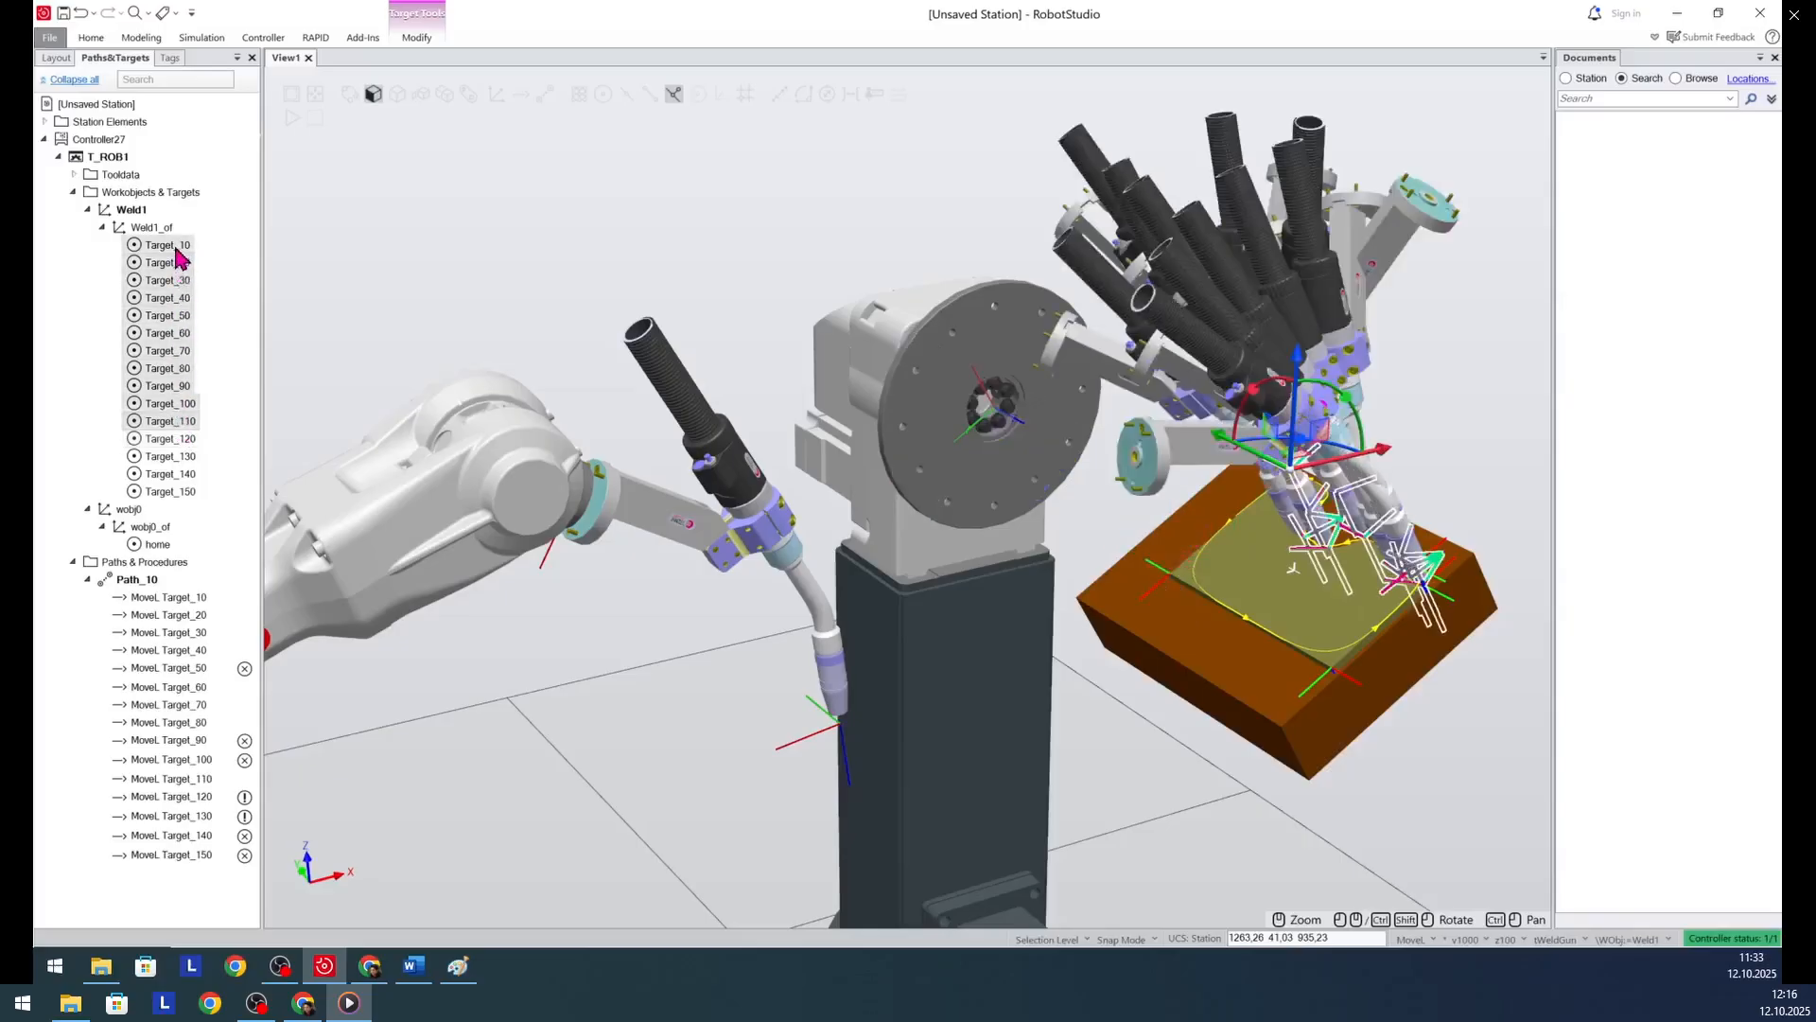
right_click(178, 256)
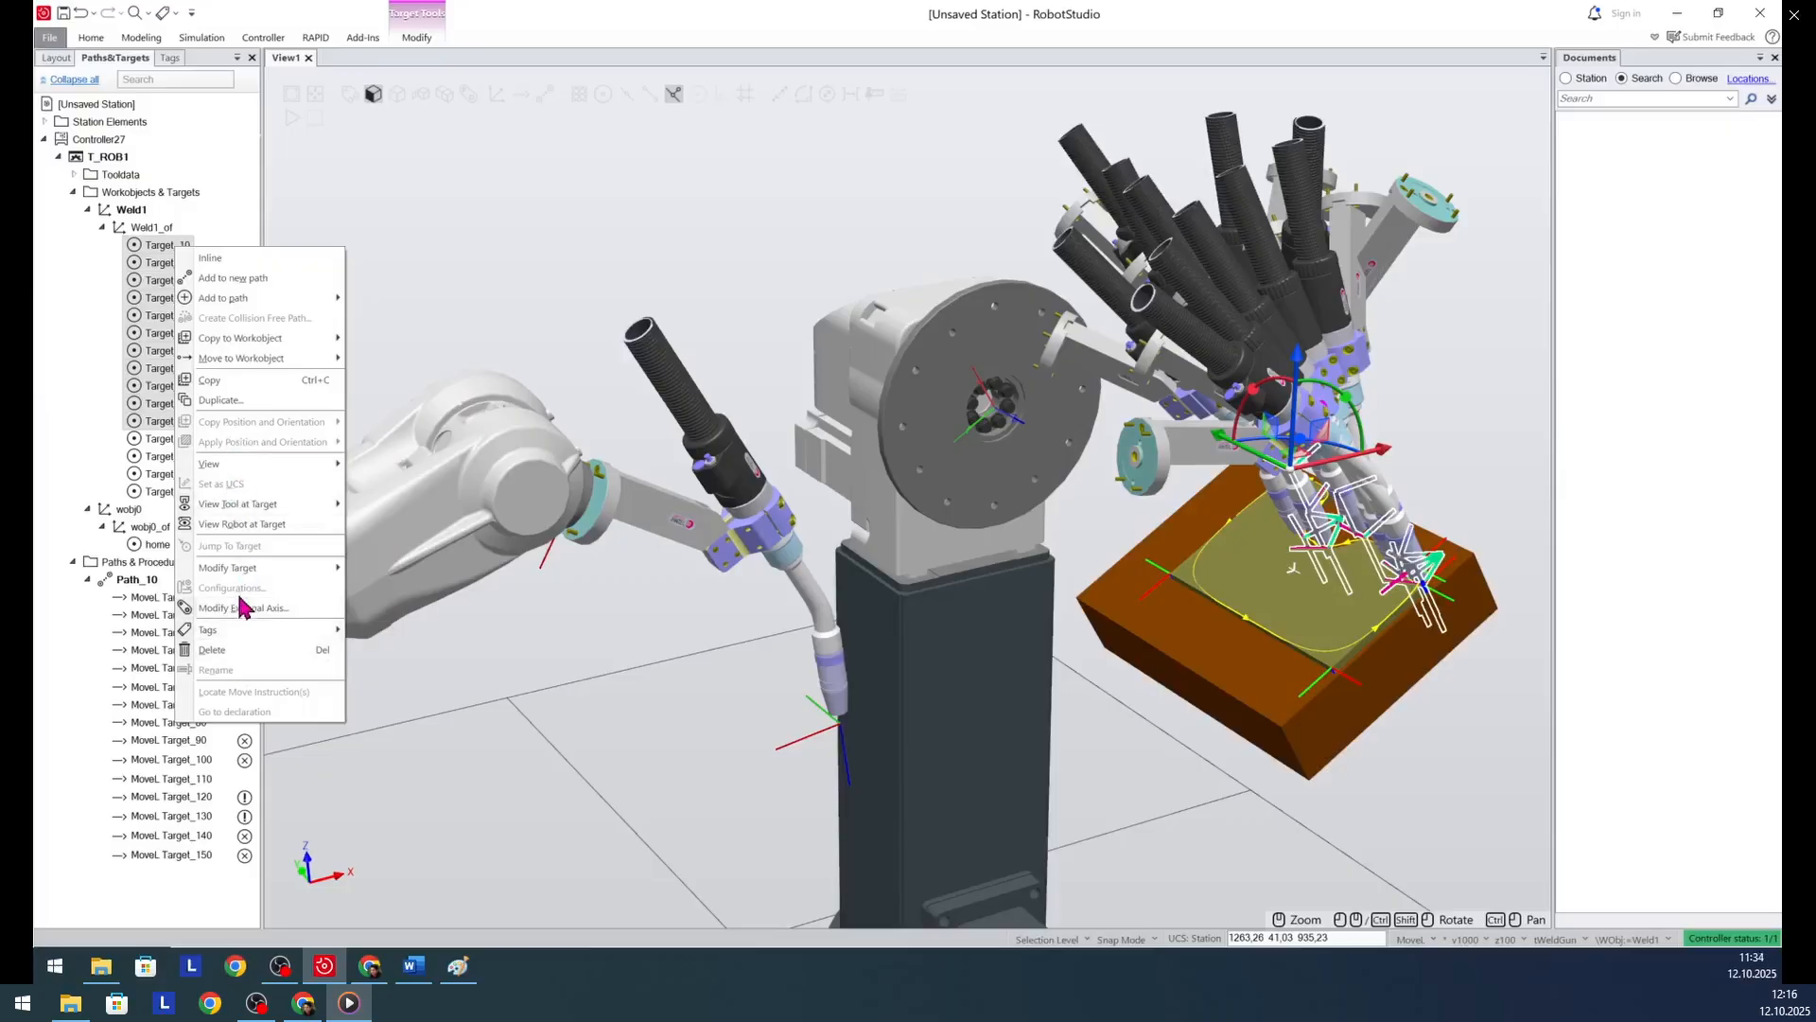
mouse_move(244, 570)
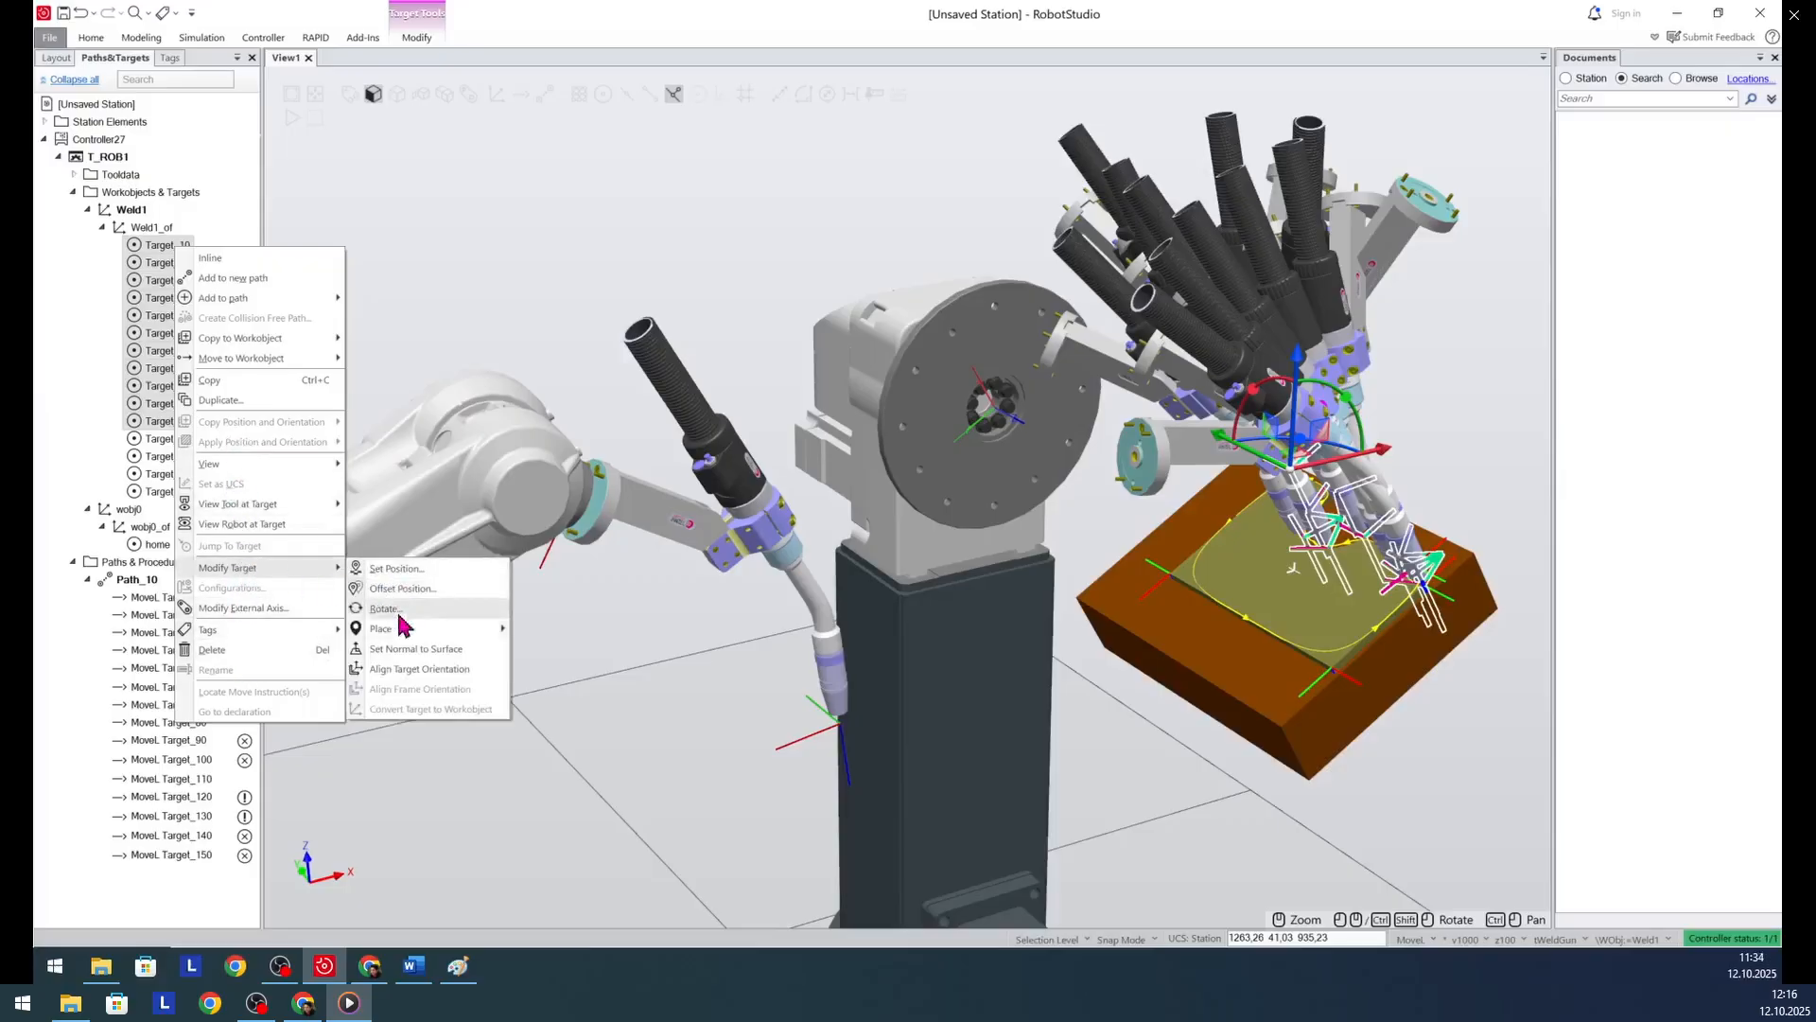
click(406, 669)
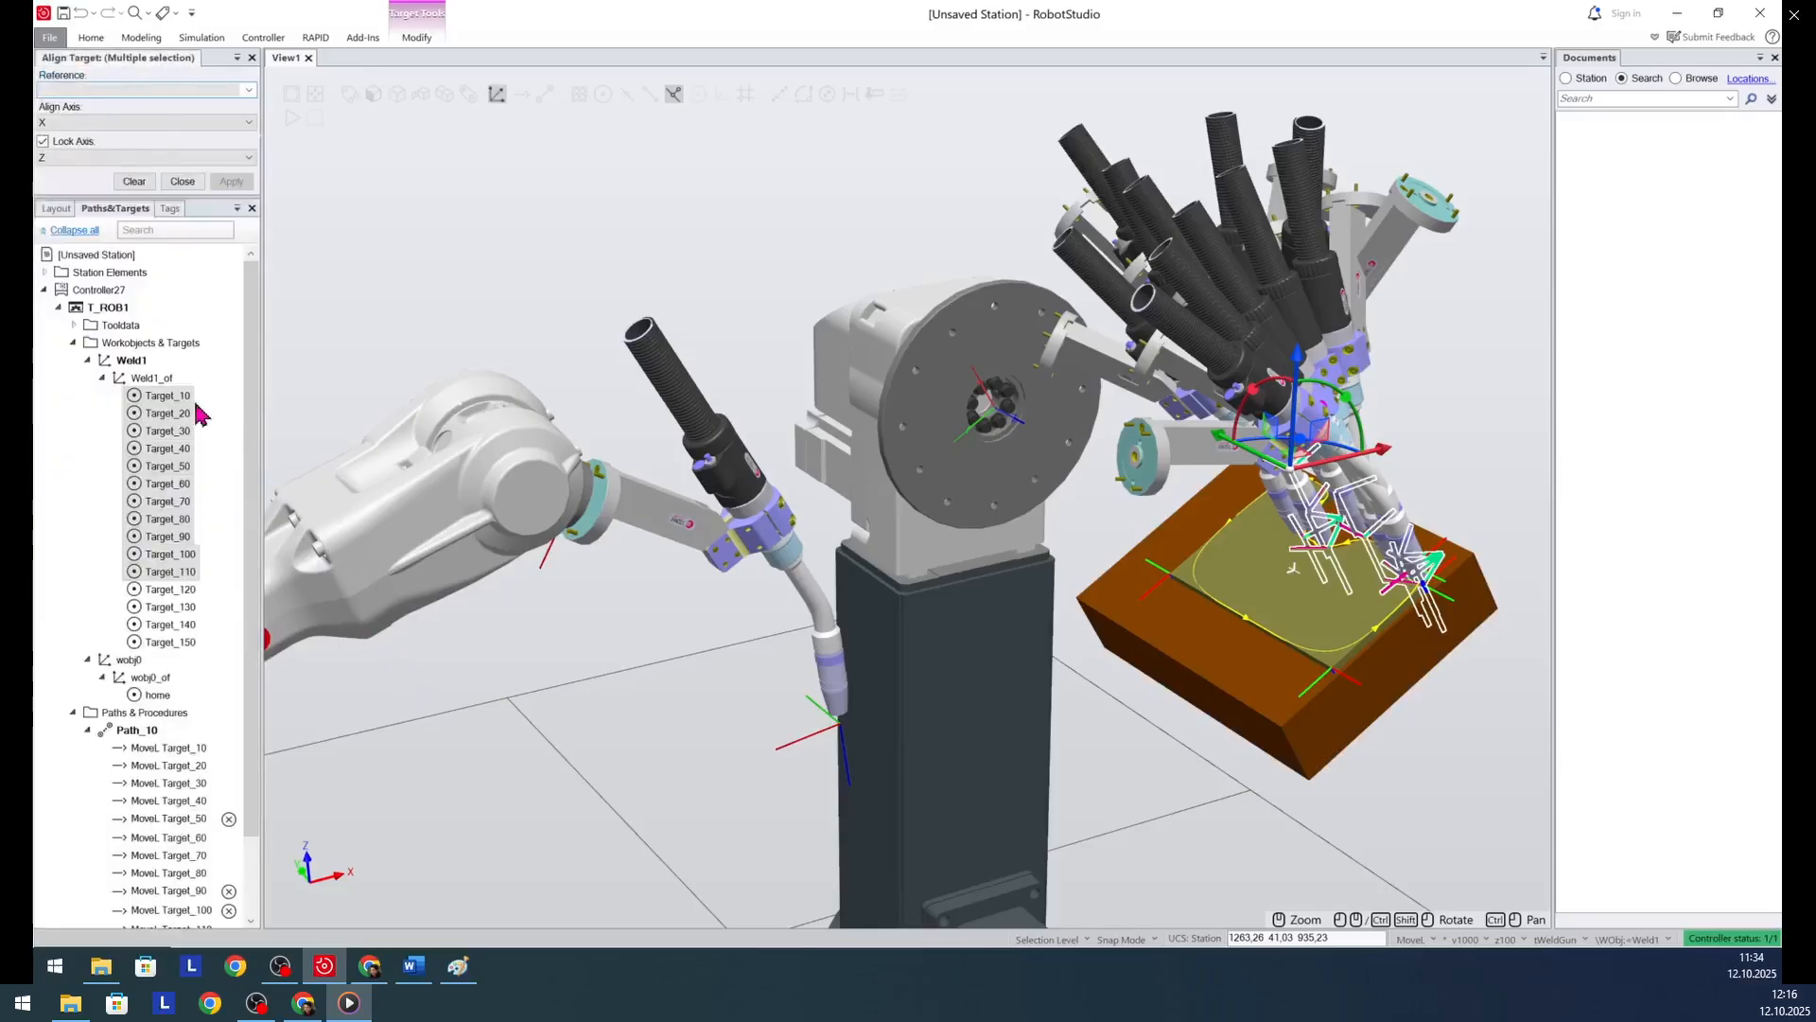
click(248, 90)
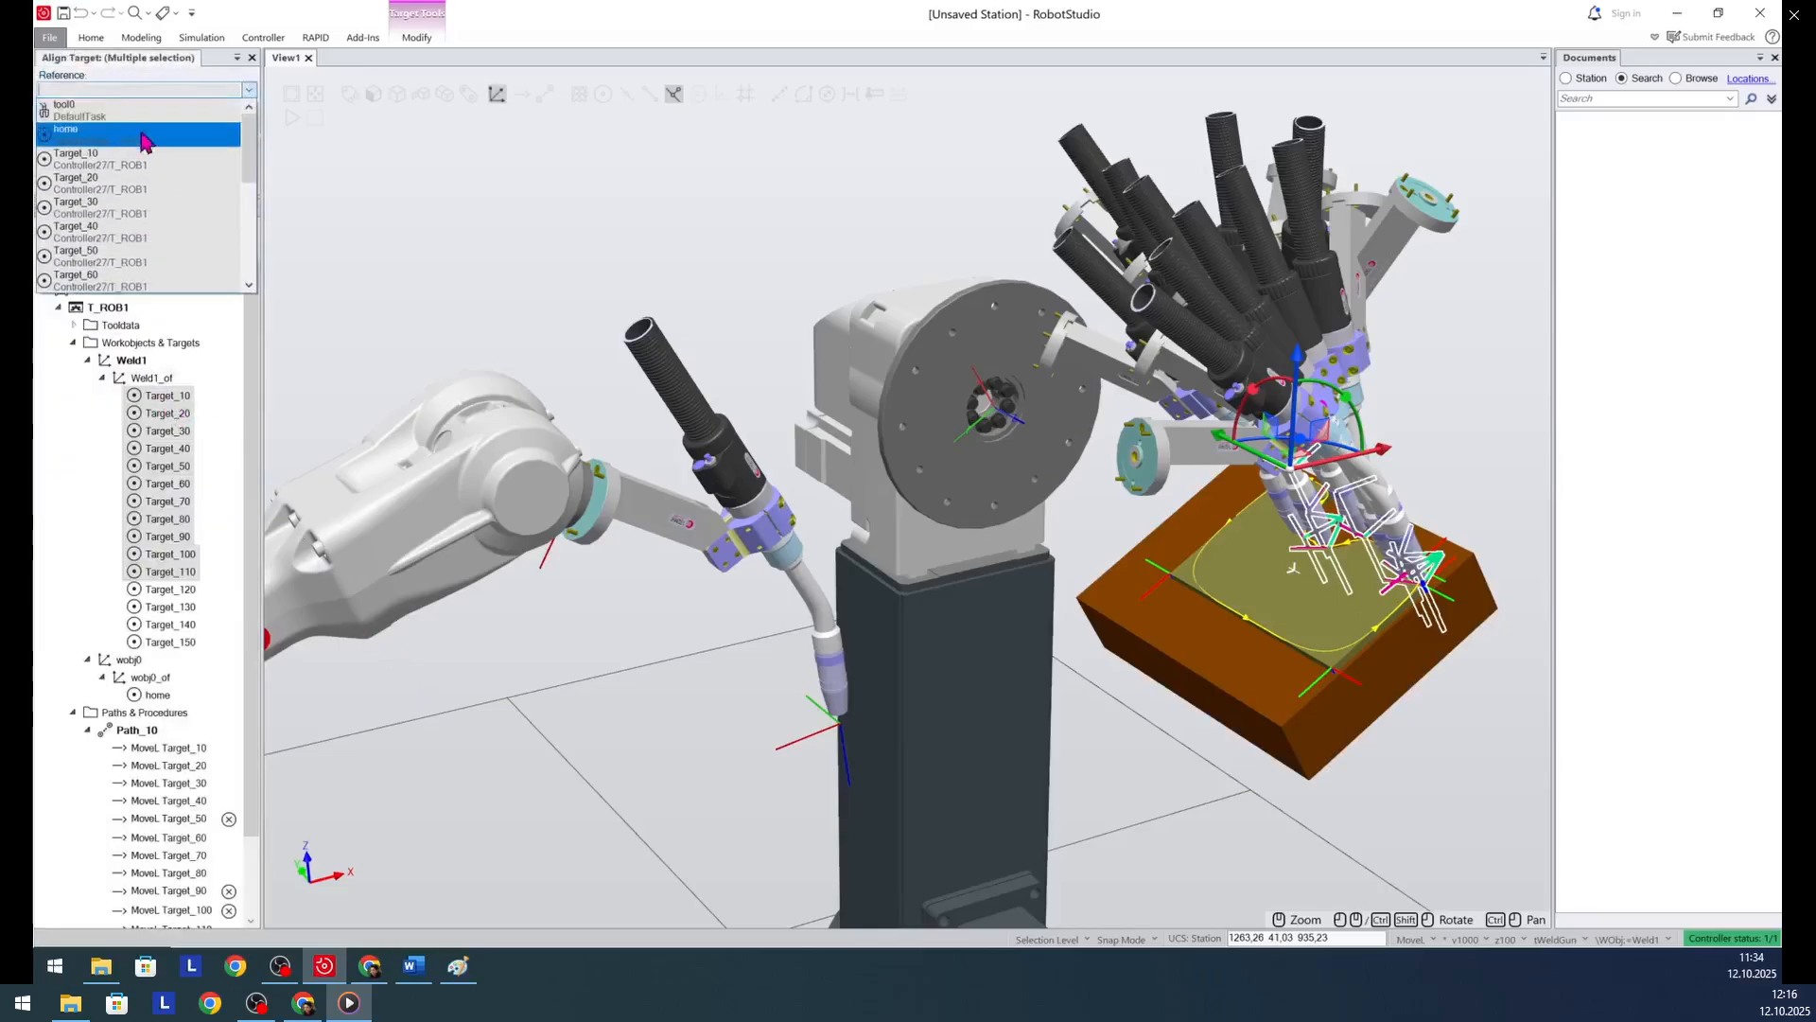
click(104, 165)
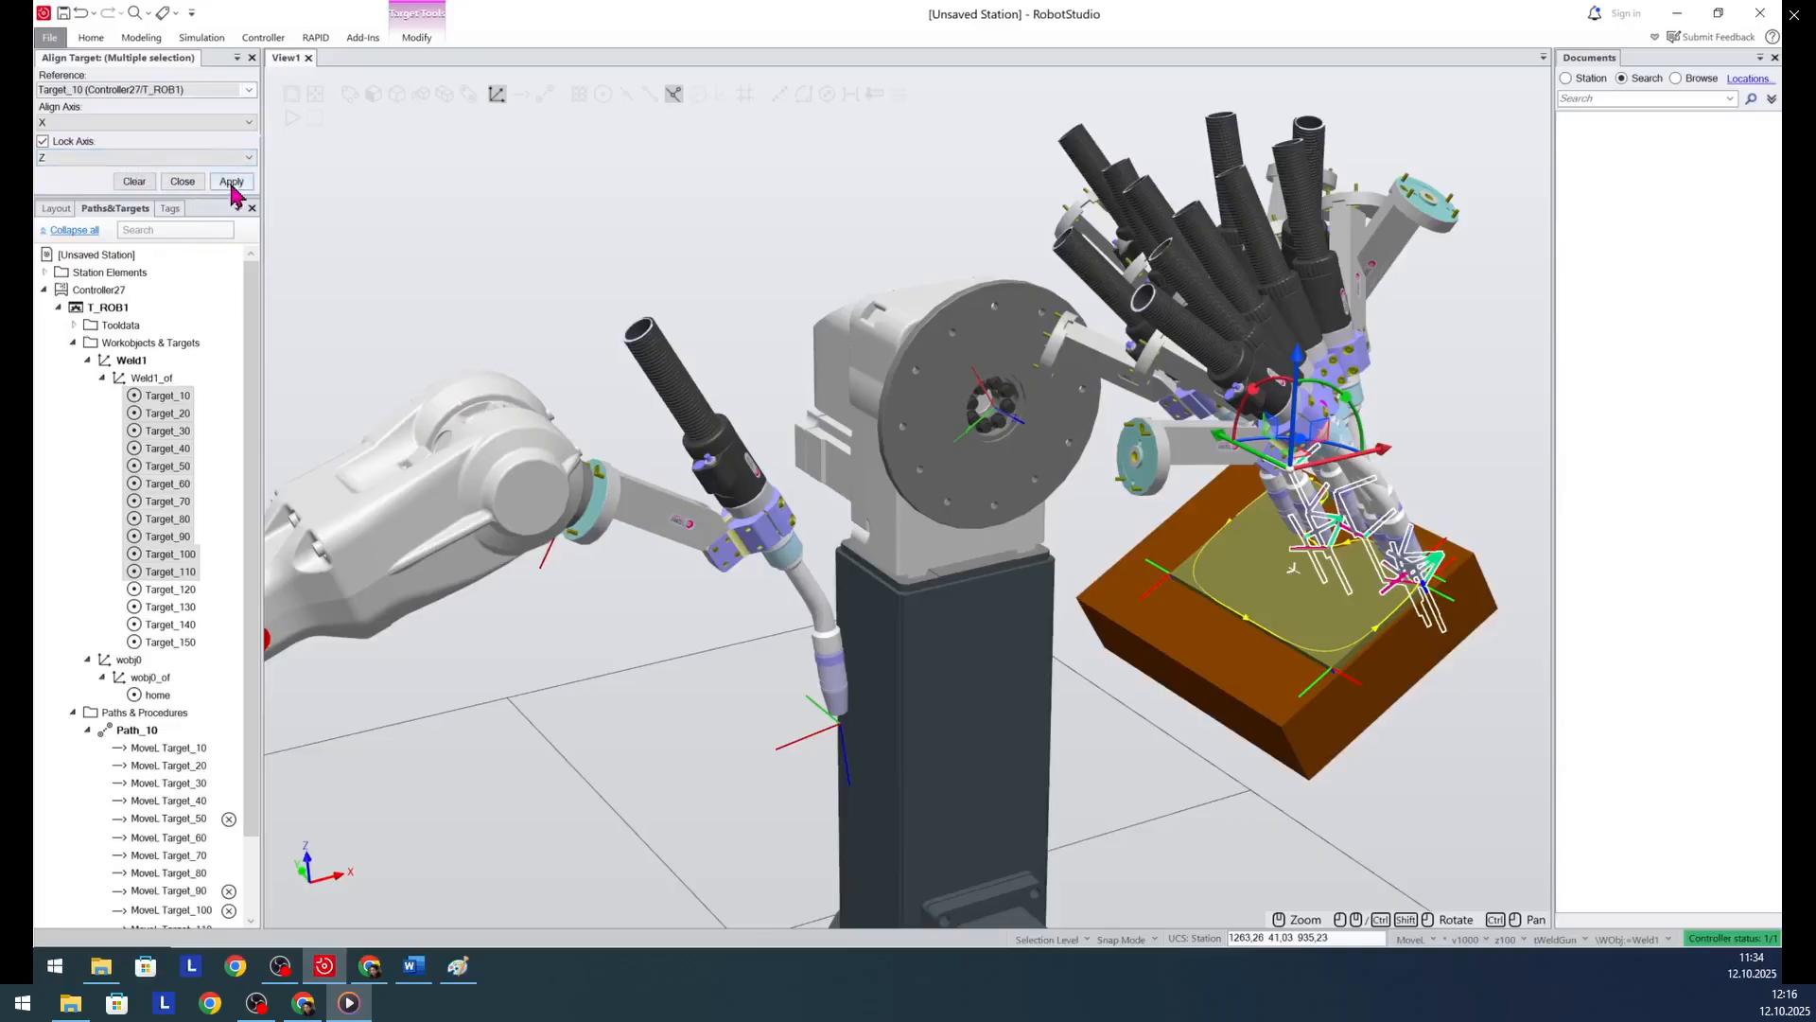
click(232, 183)
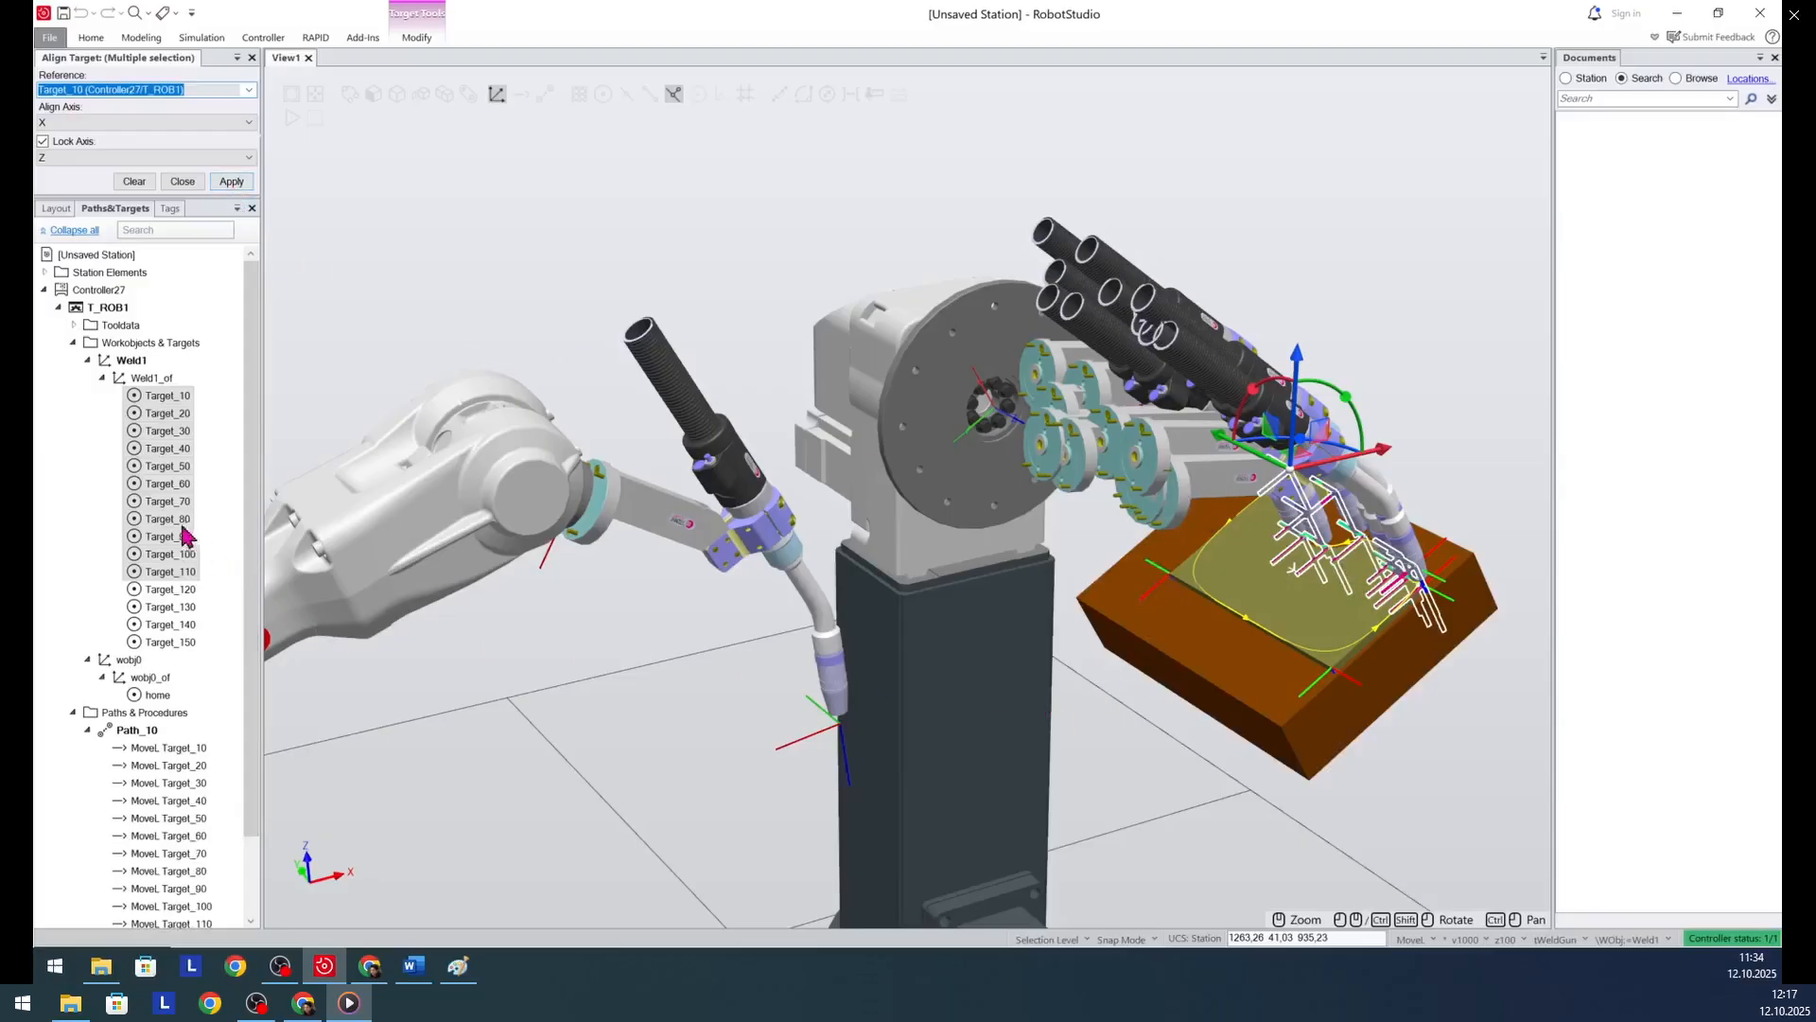
- Examine the torch orientation at each of the remaining targets, Target_120 through Target_150
click(156, 603)
click(156, 595)
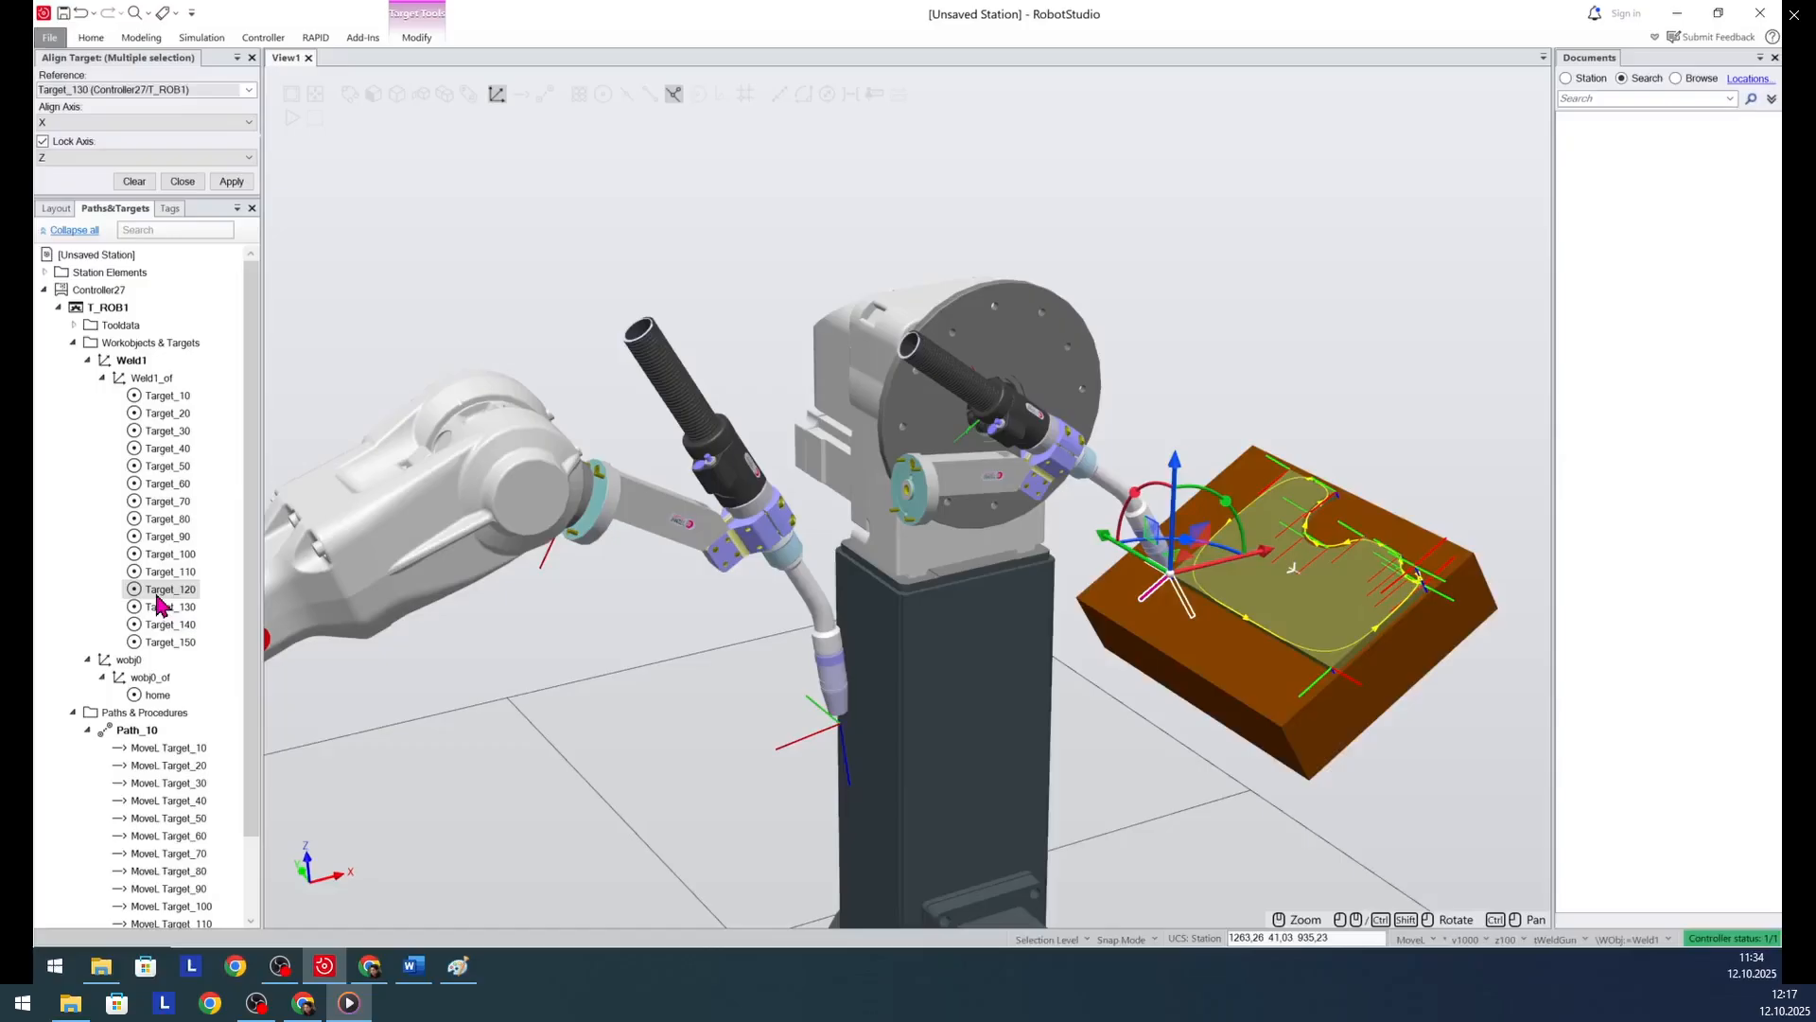
click(161, 605)
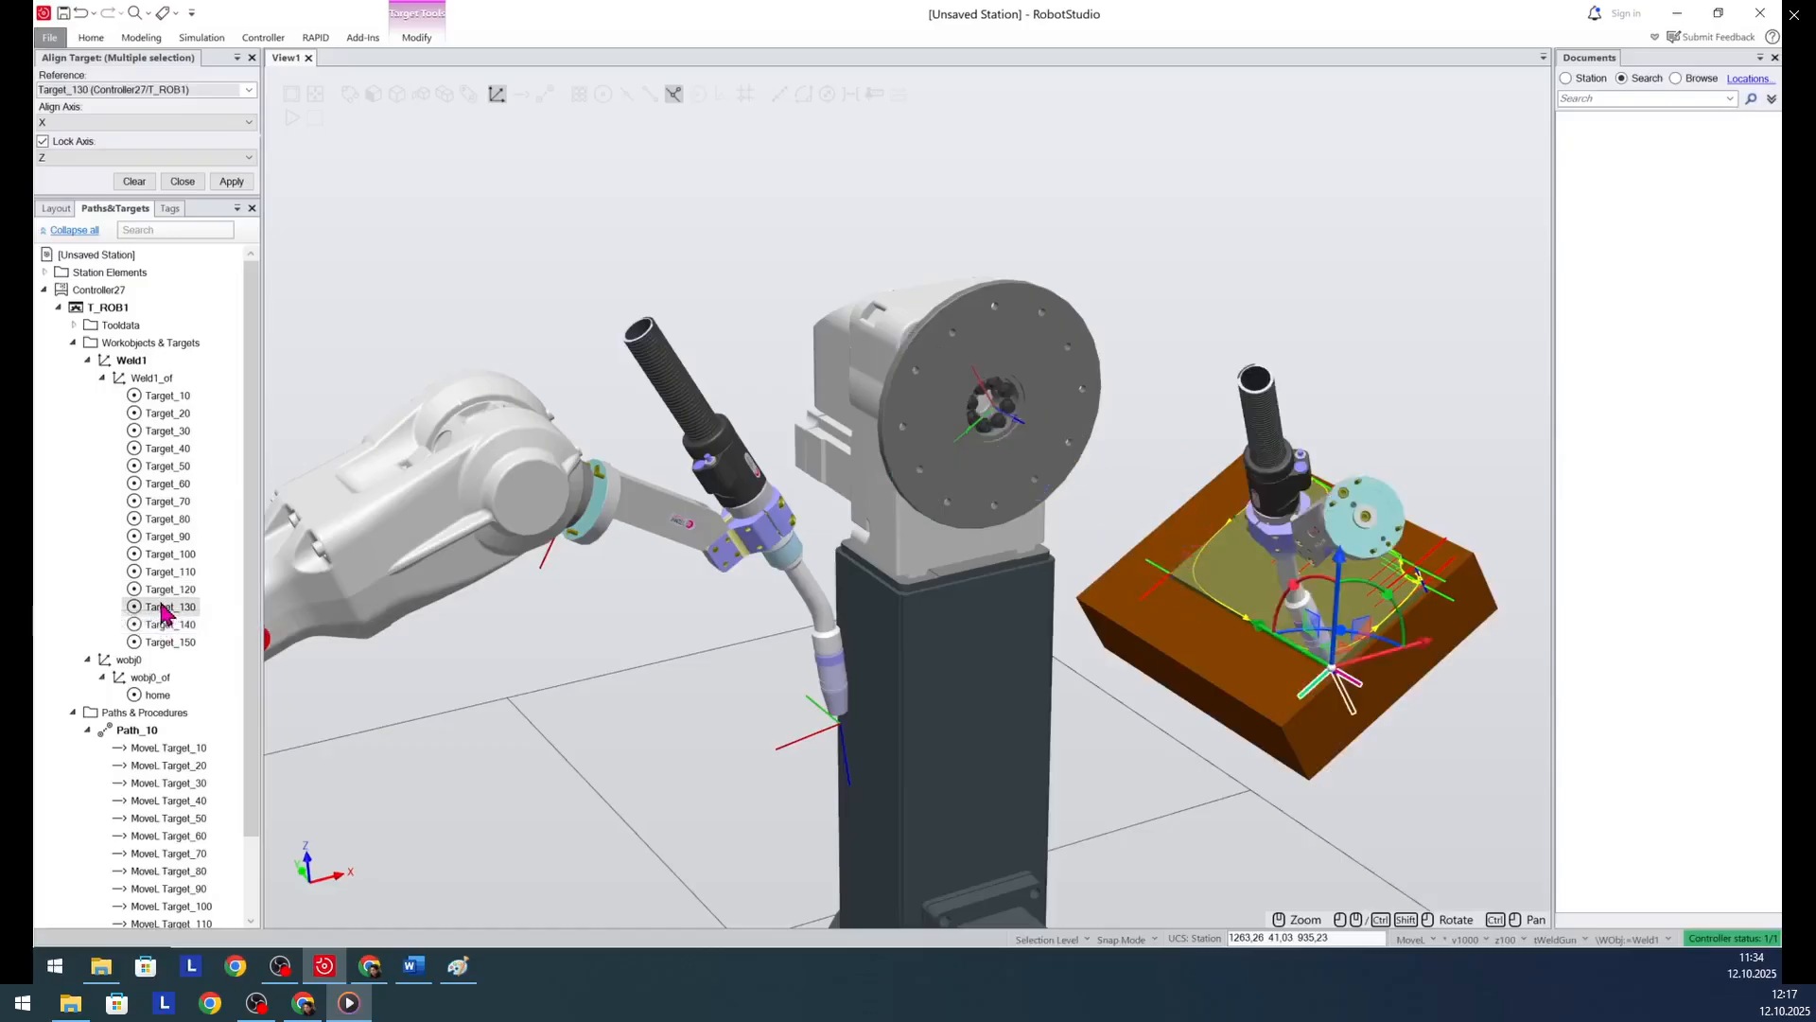
click(170, 625)
click(177, 643)
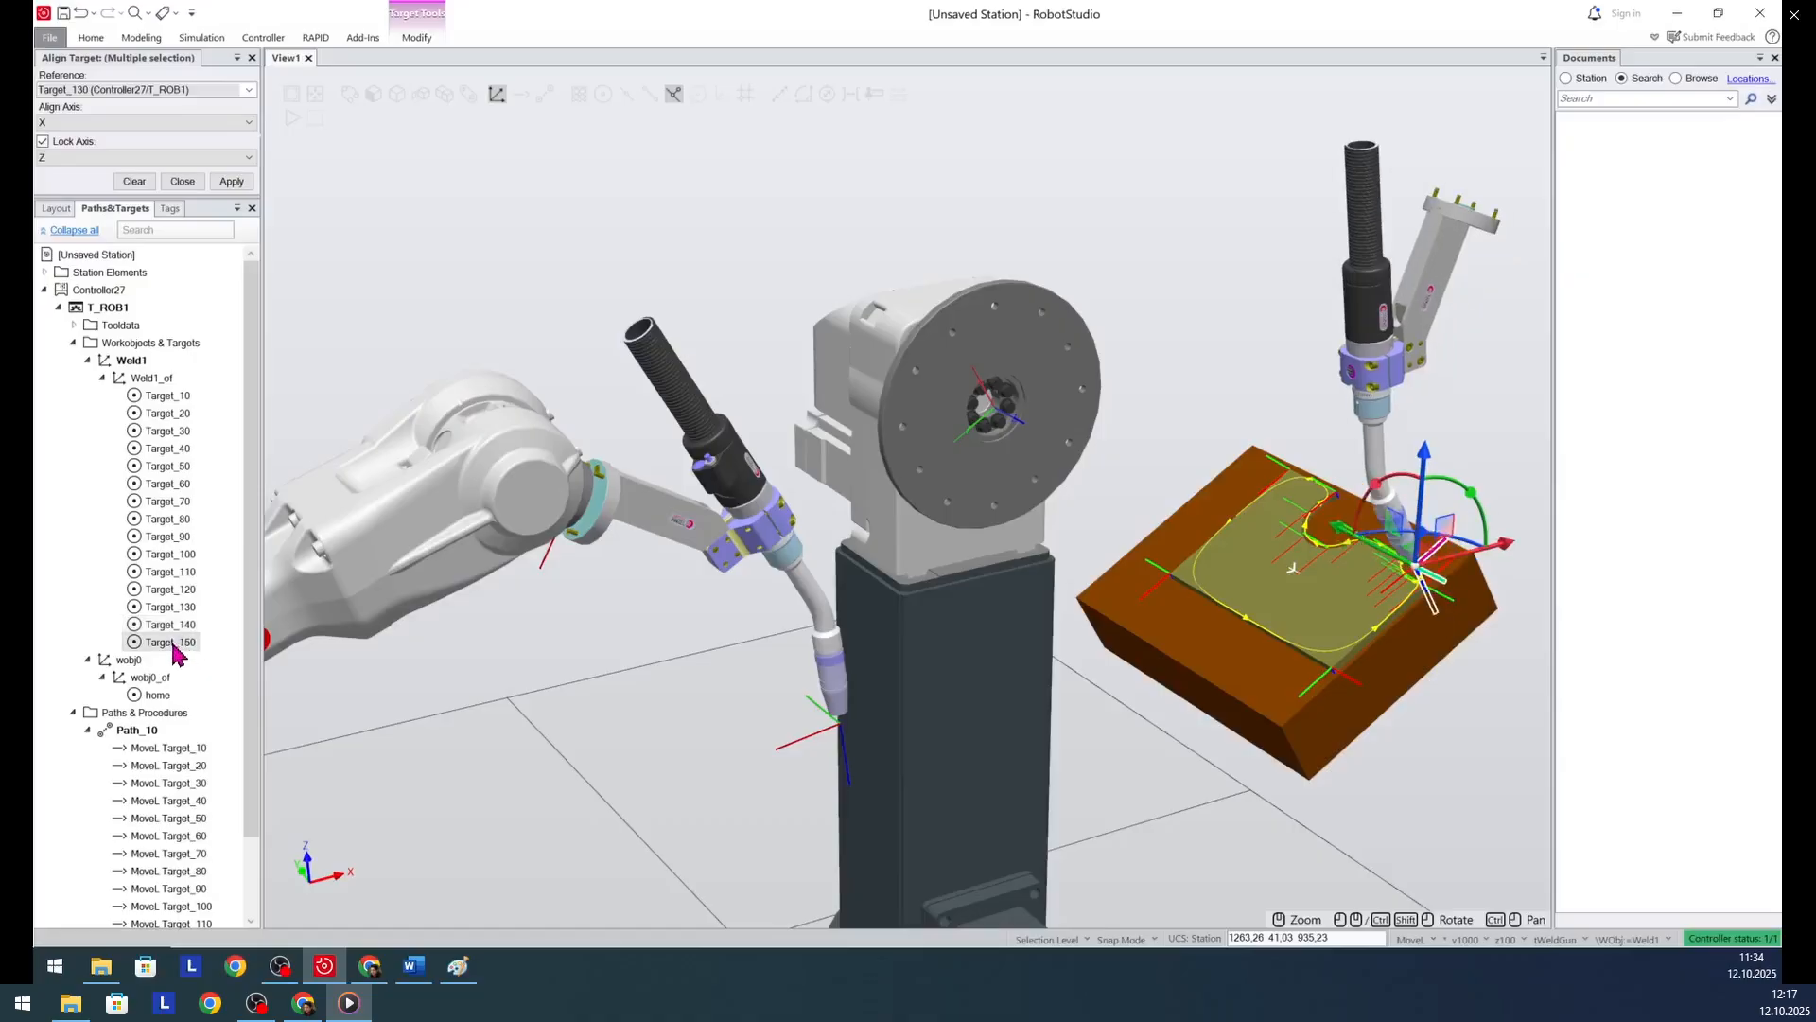
shift+click(170, 593)
click(170, 593)
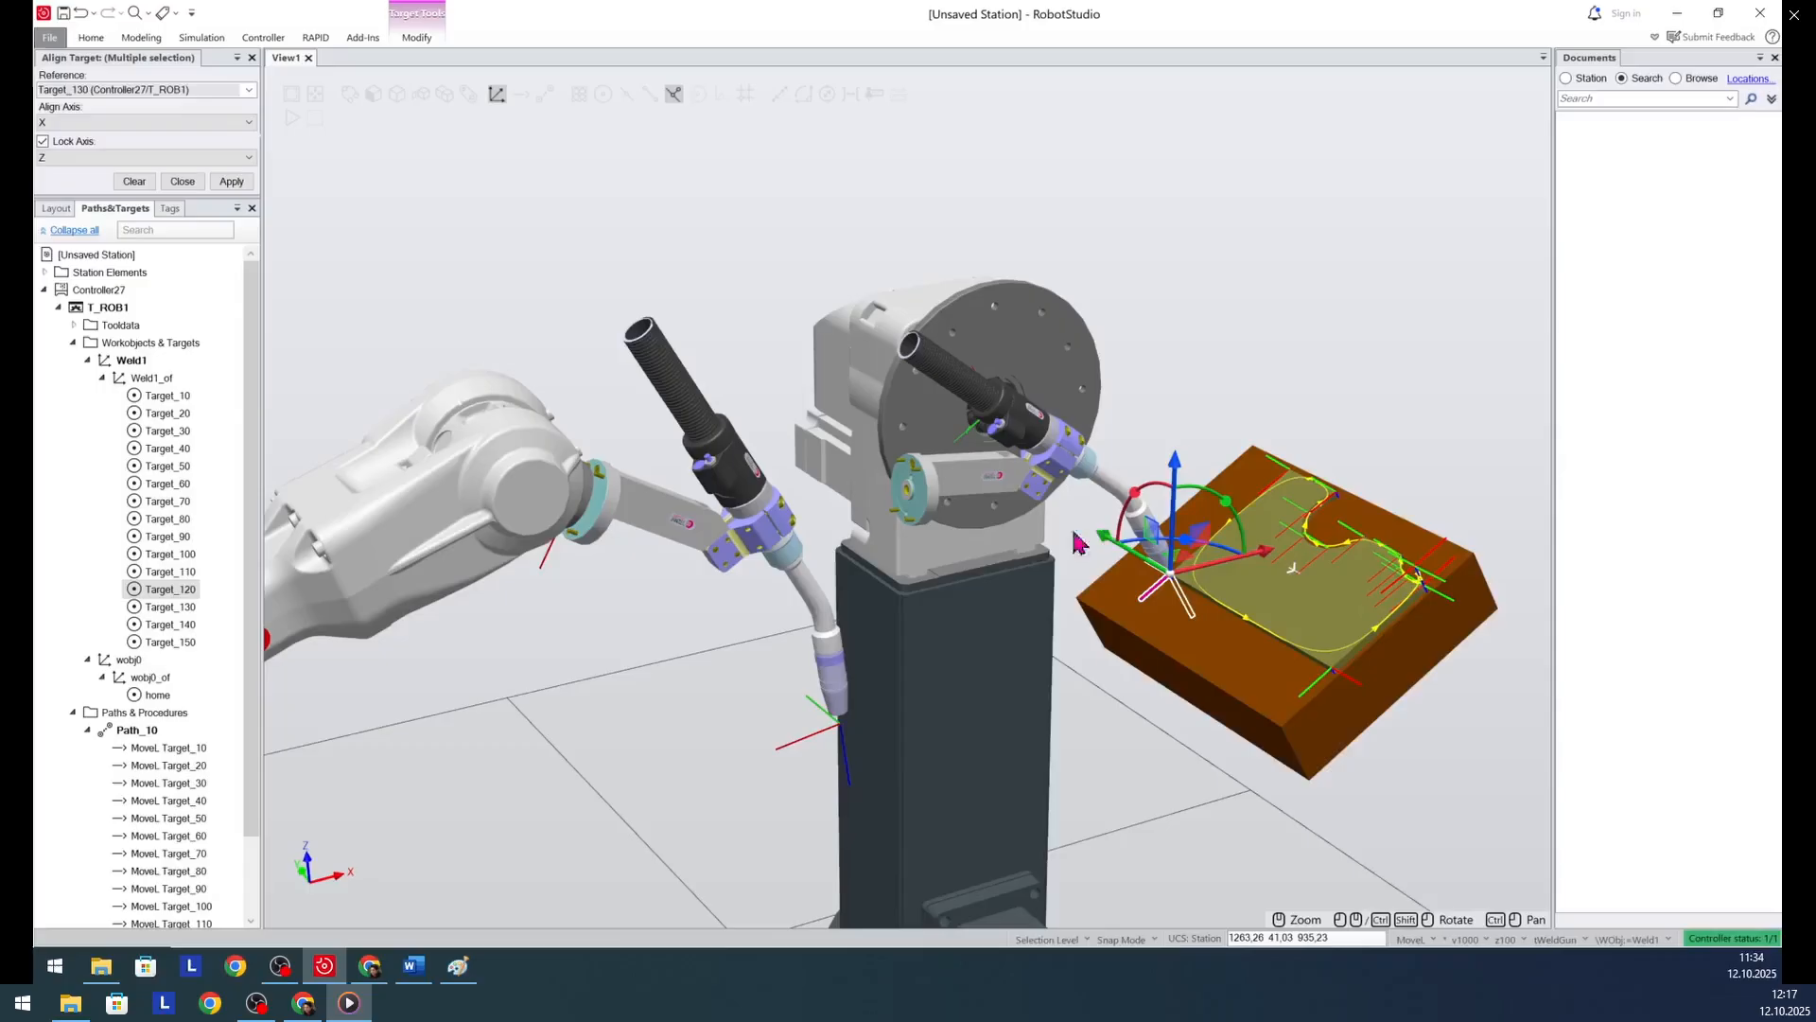
- Try to align the orientation of Target_120 through Target_150 to Target_120, with X as the align axis and Z locked
right_click(164, 594)
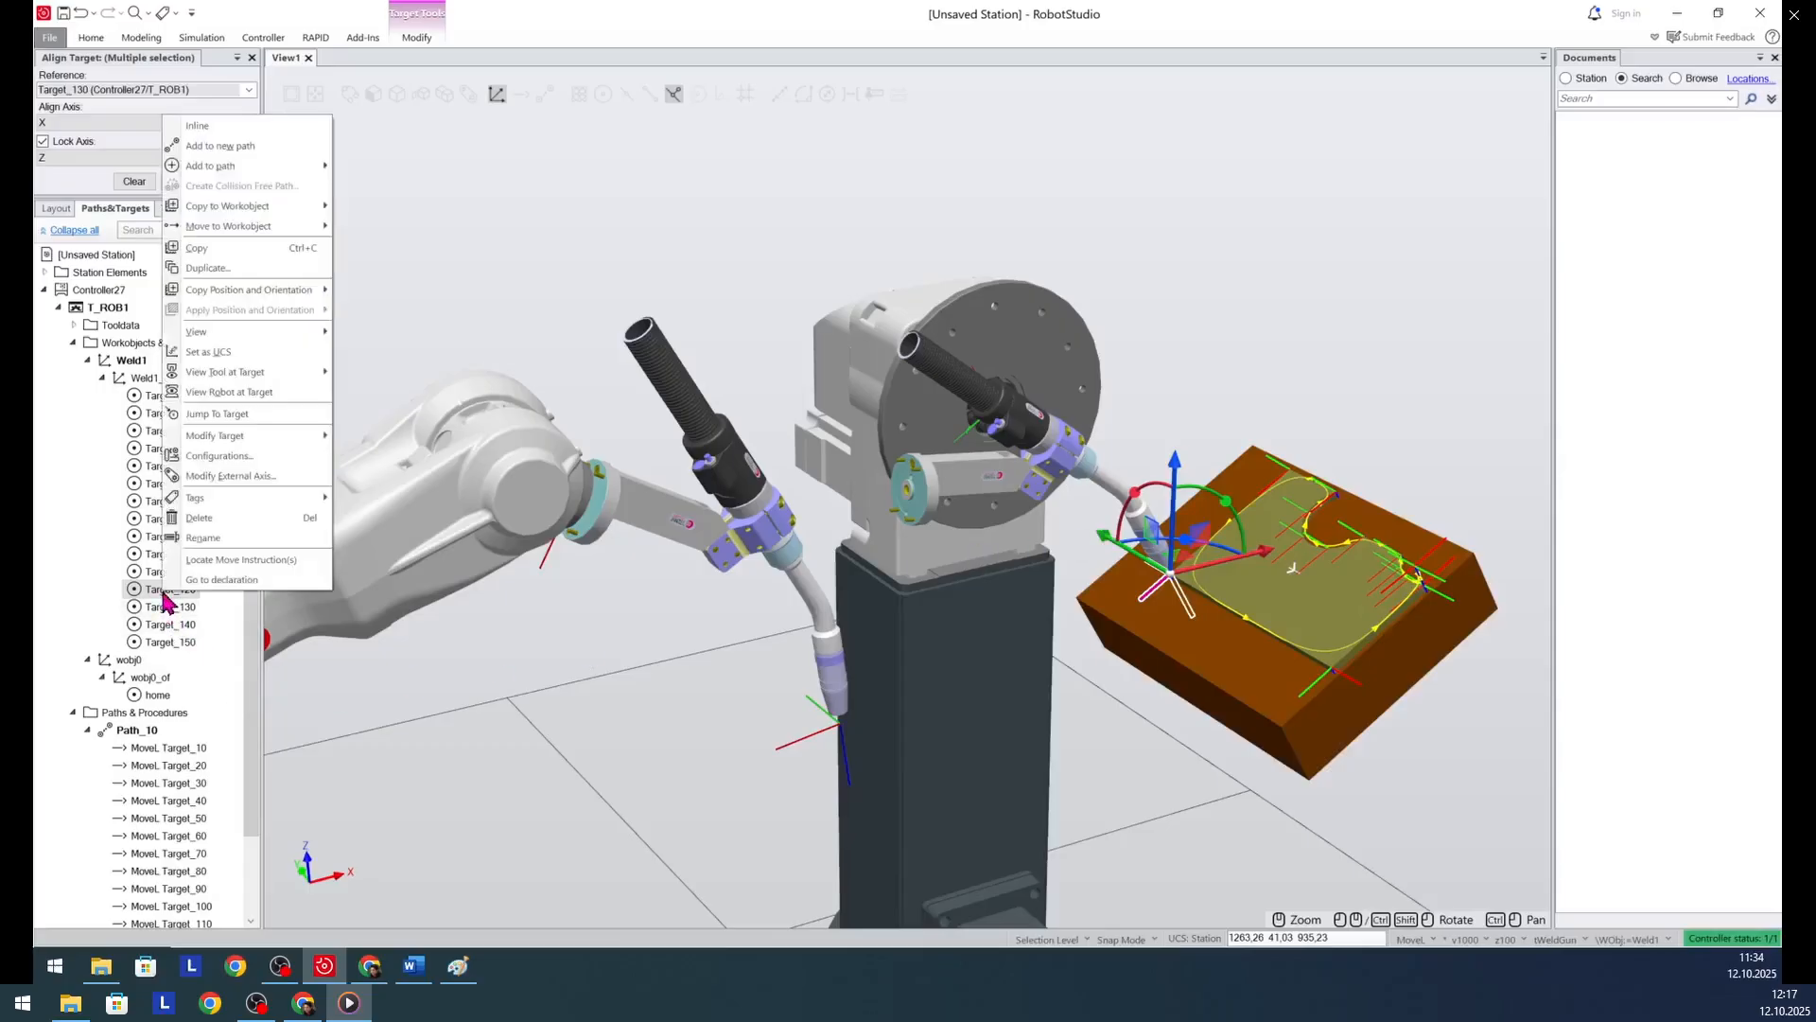
click(160, 607)
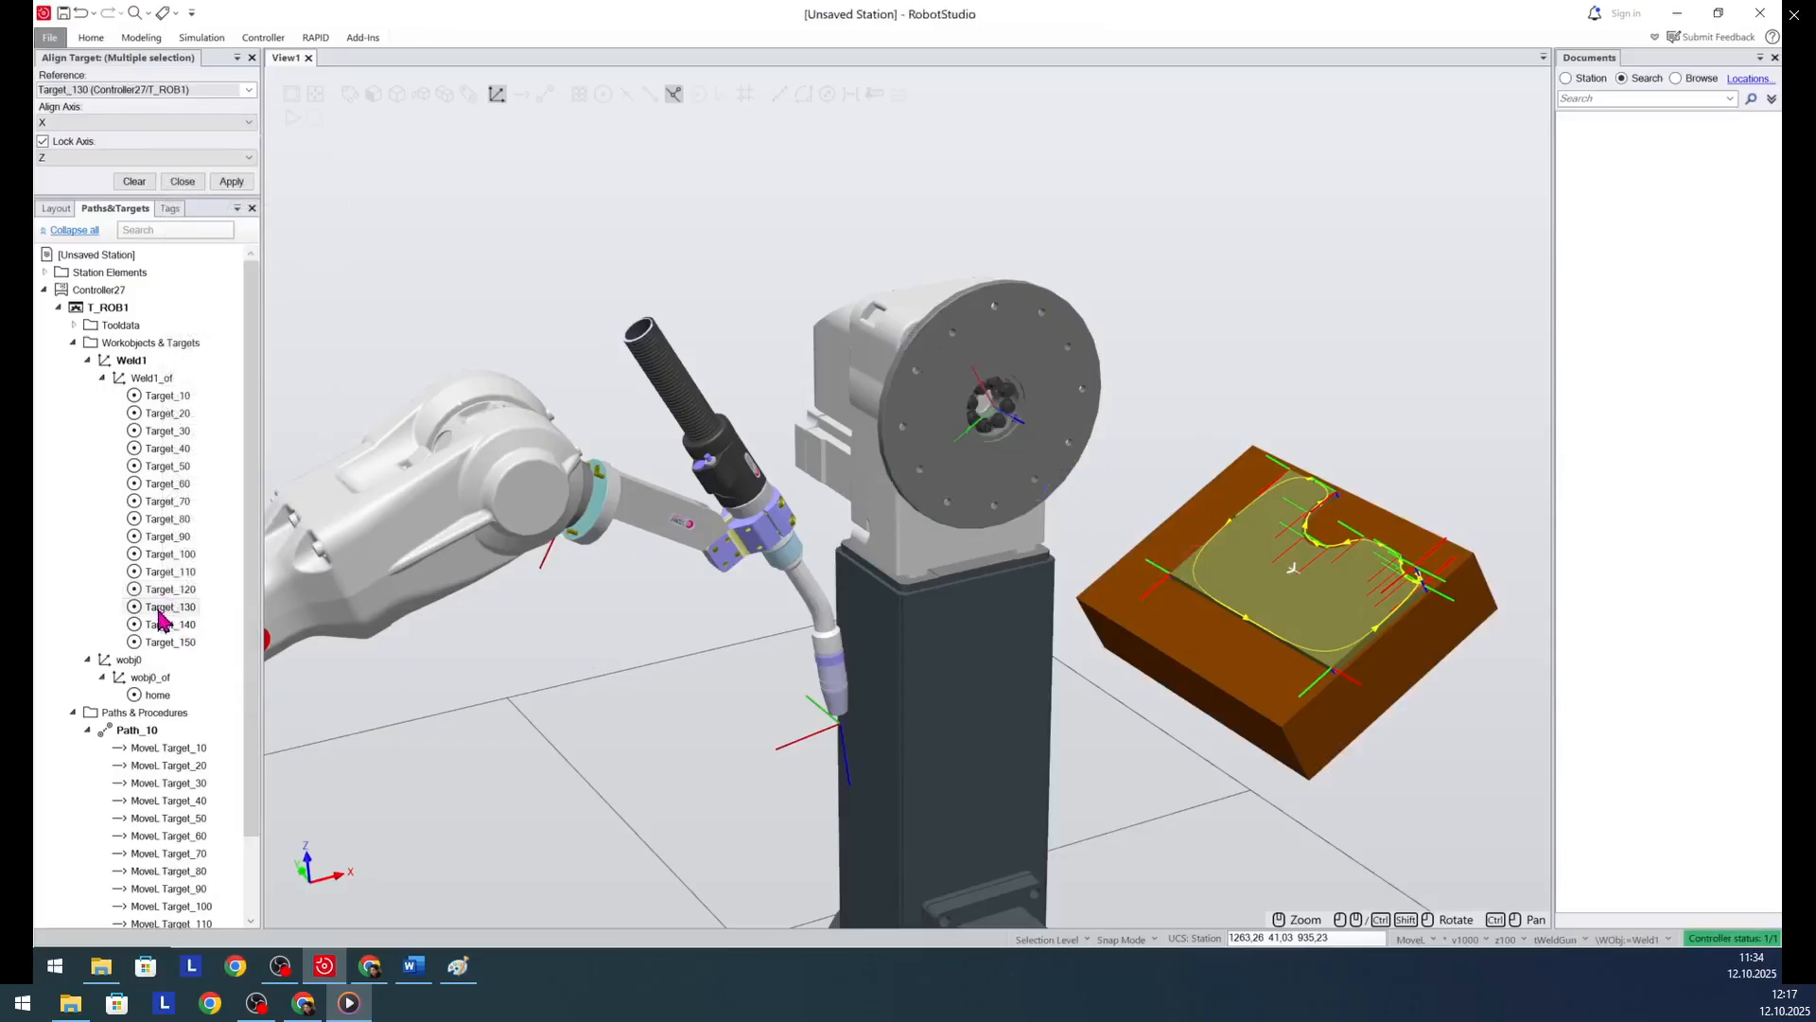
shift+click(161, 643)
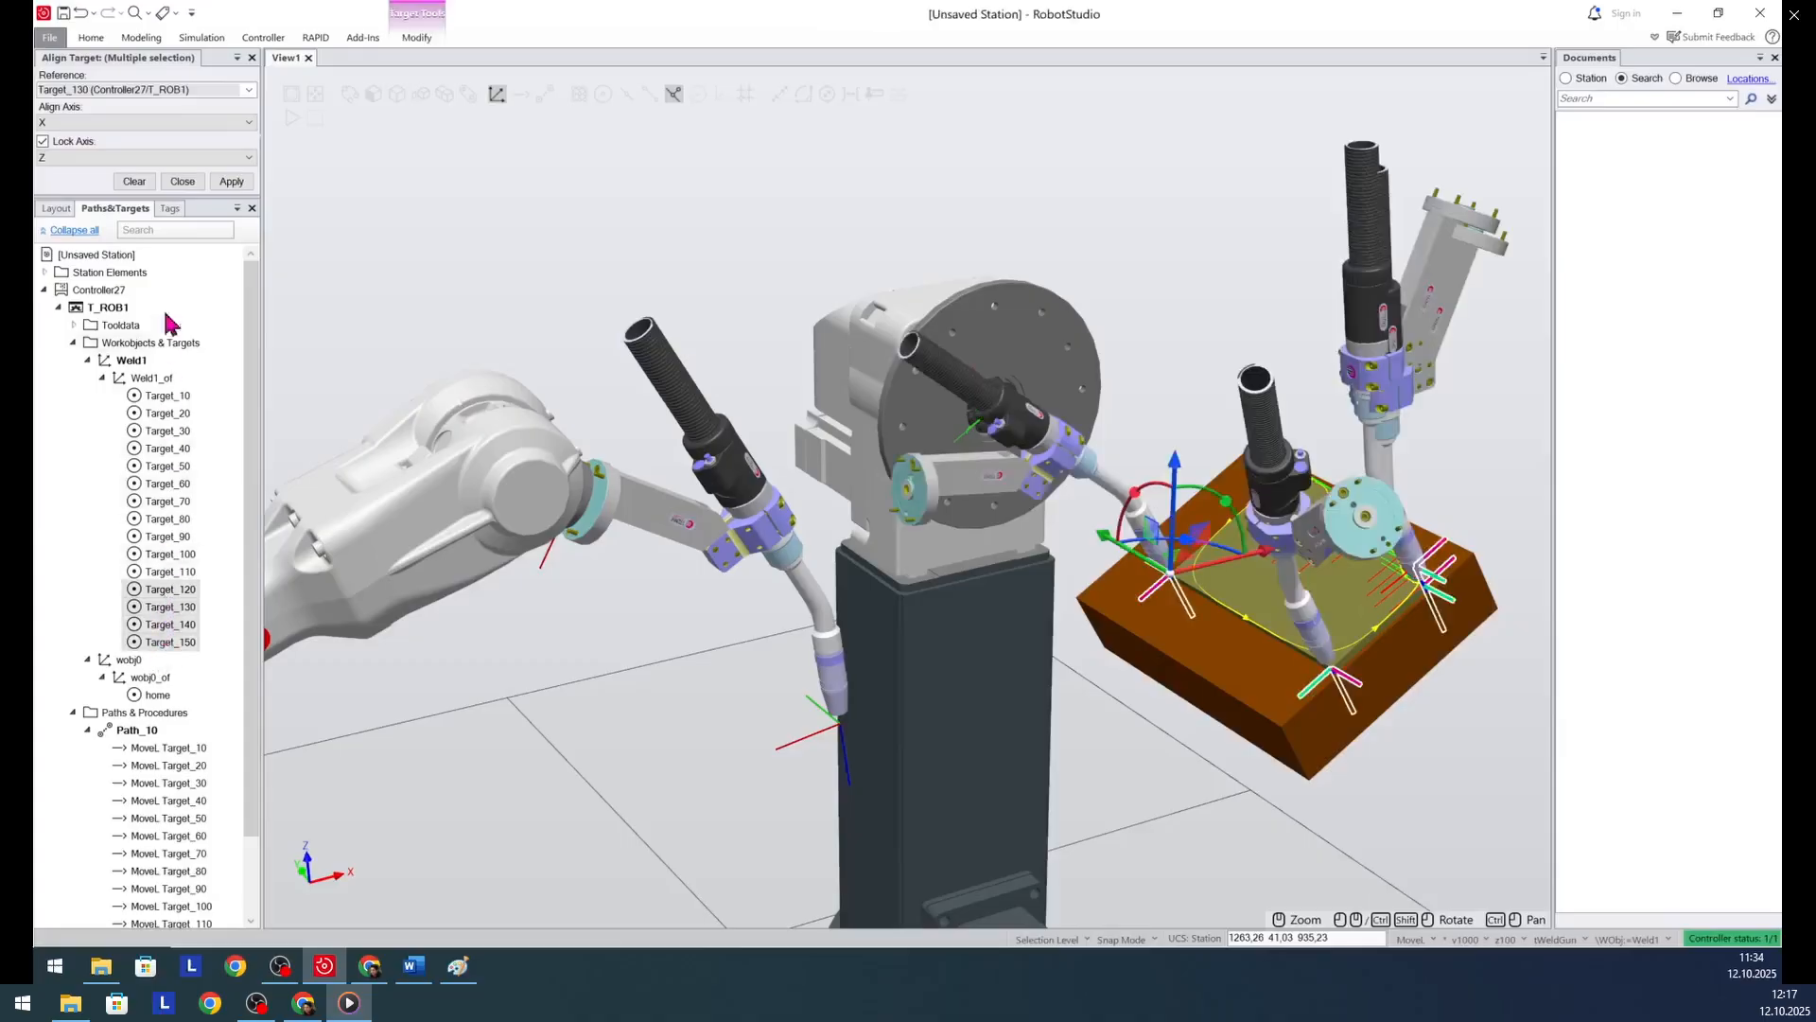
click(252, 91)
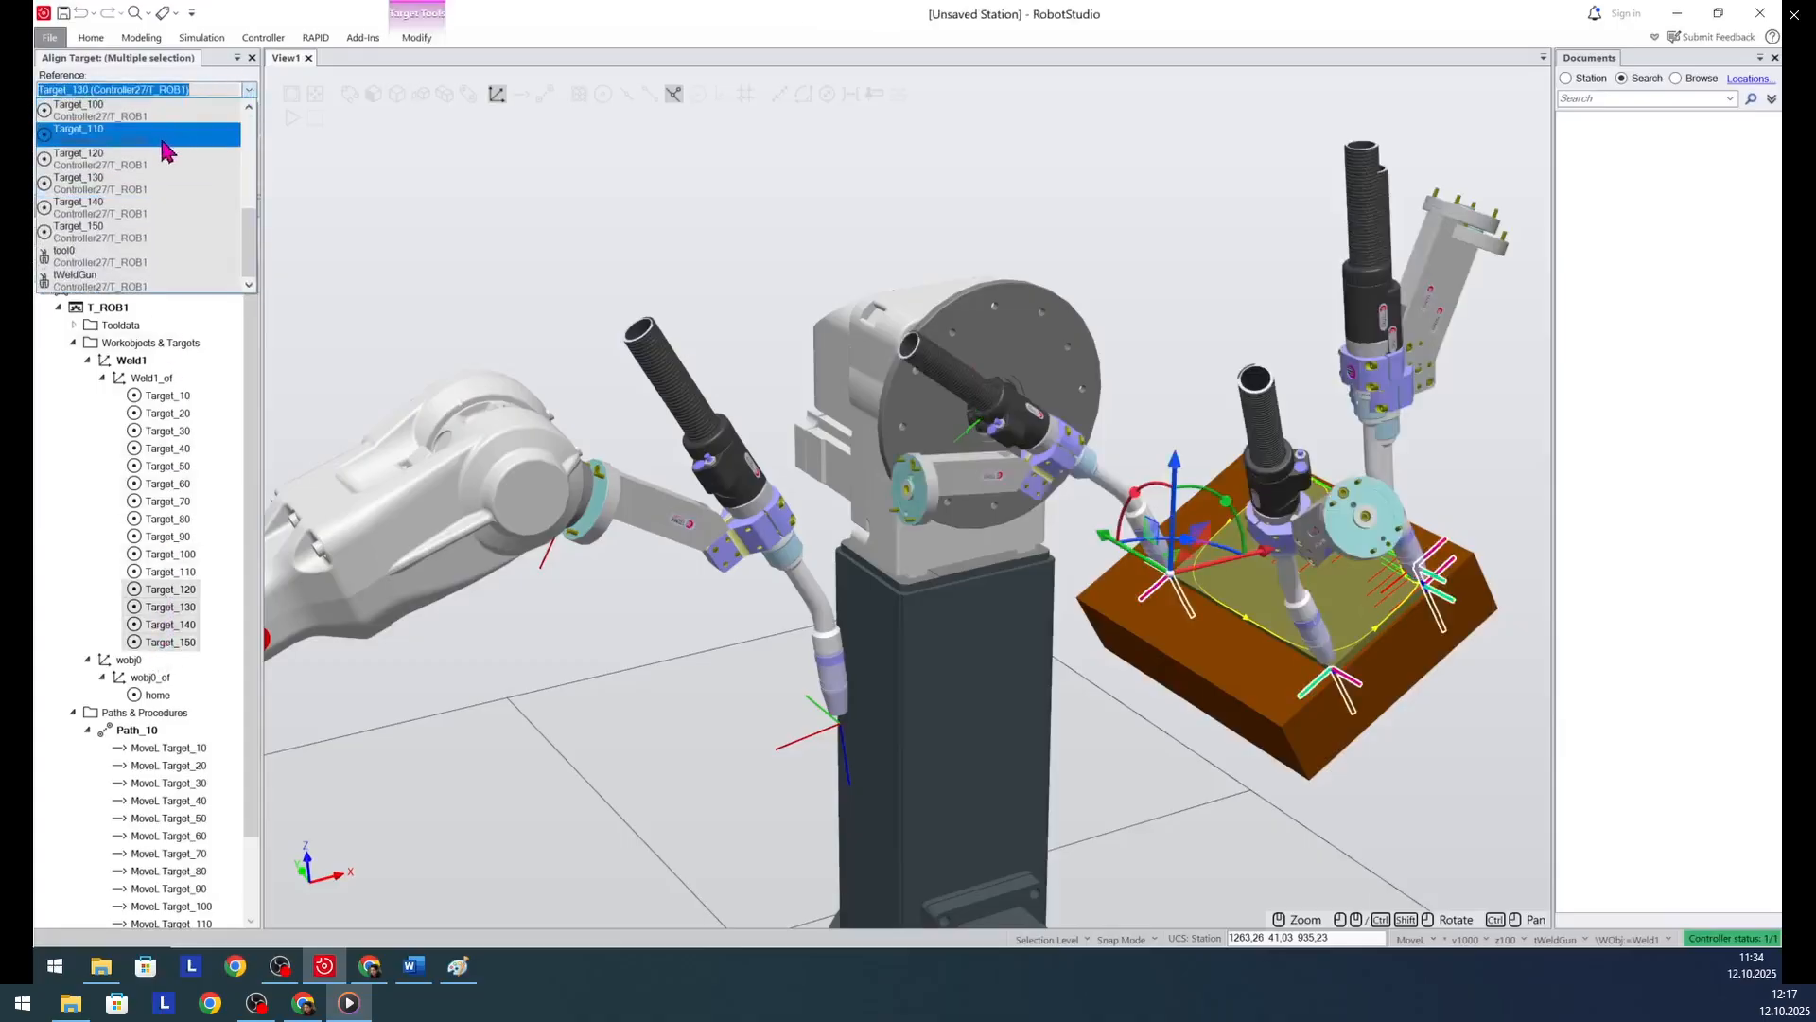
click(115, 169)
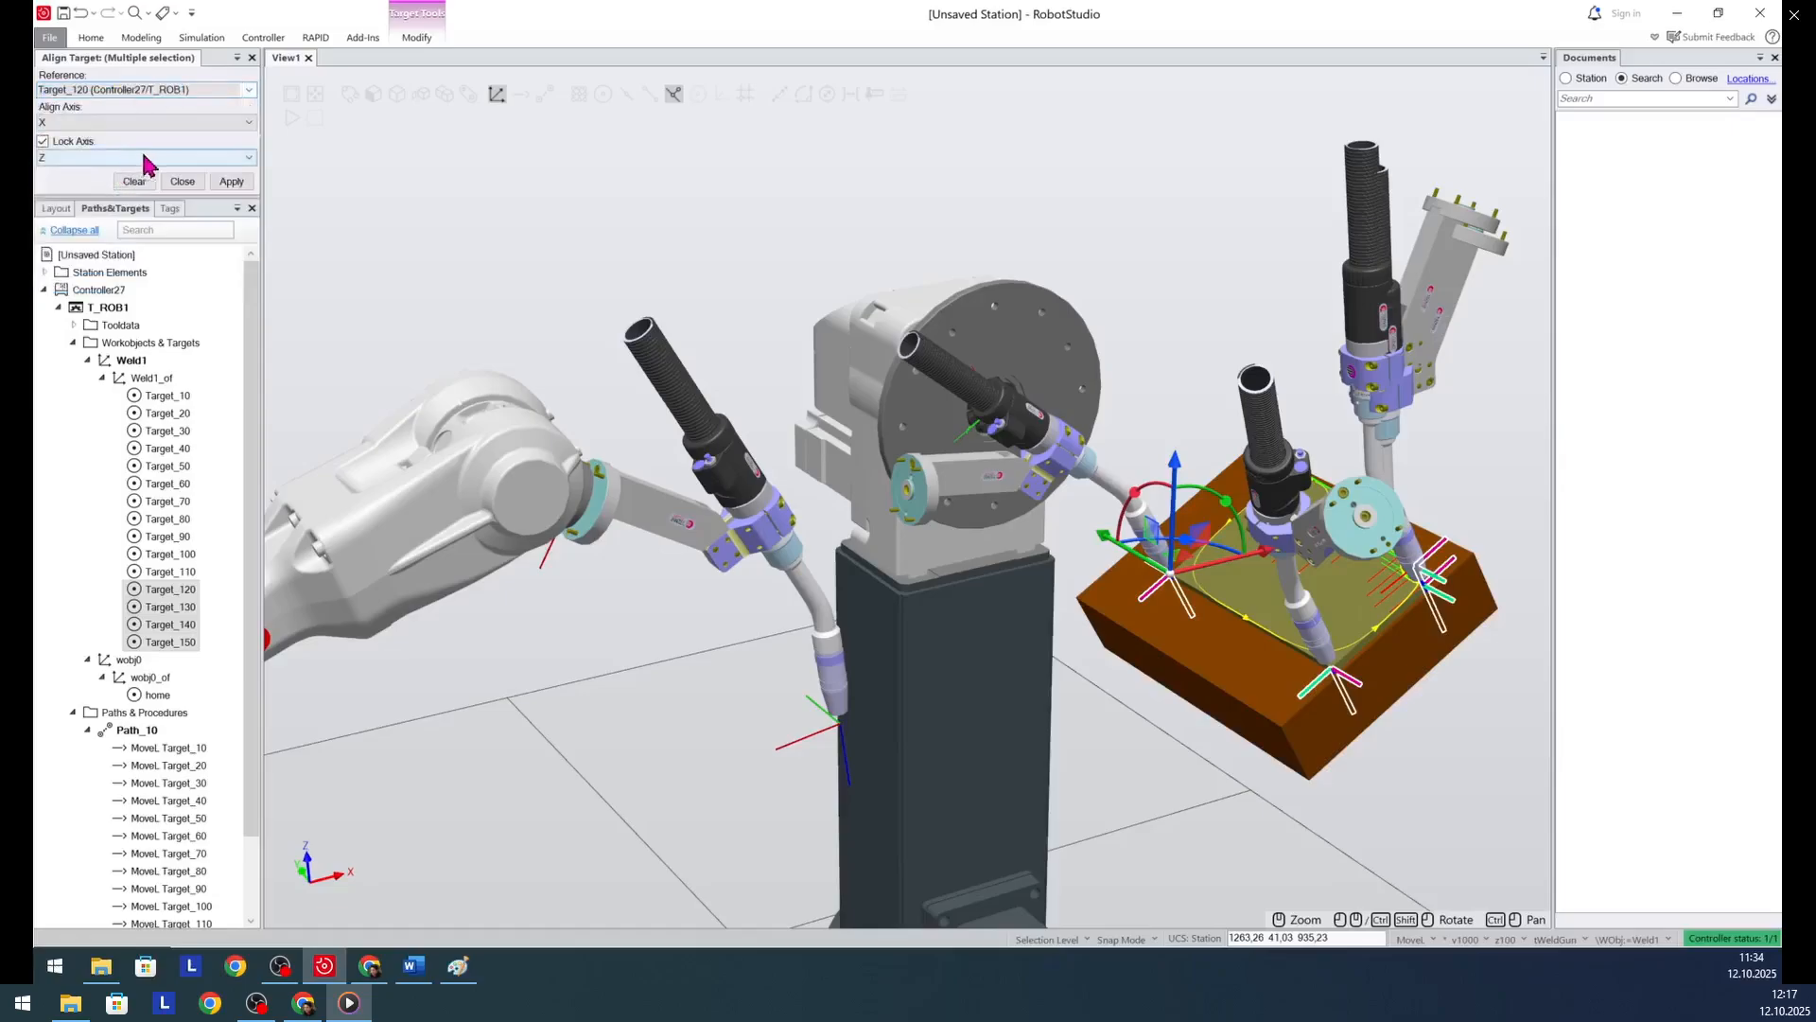
click(233, 182)
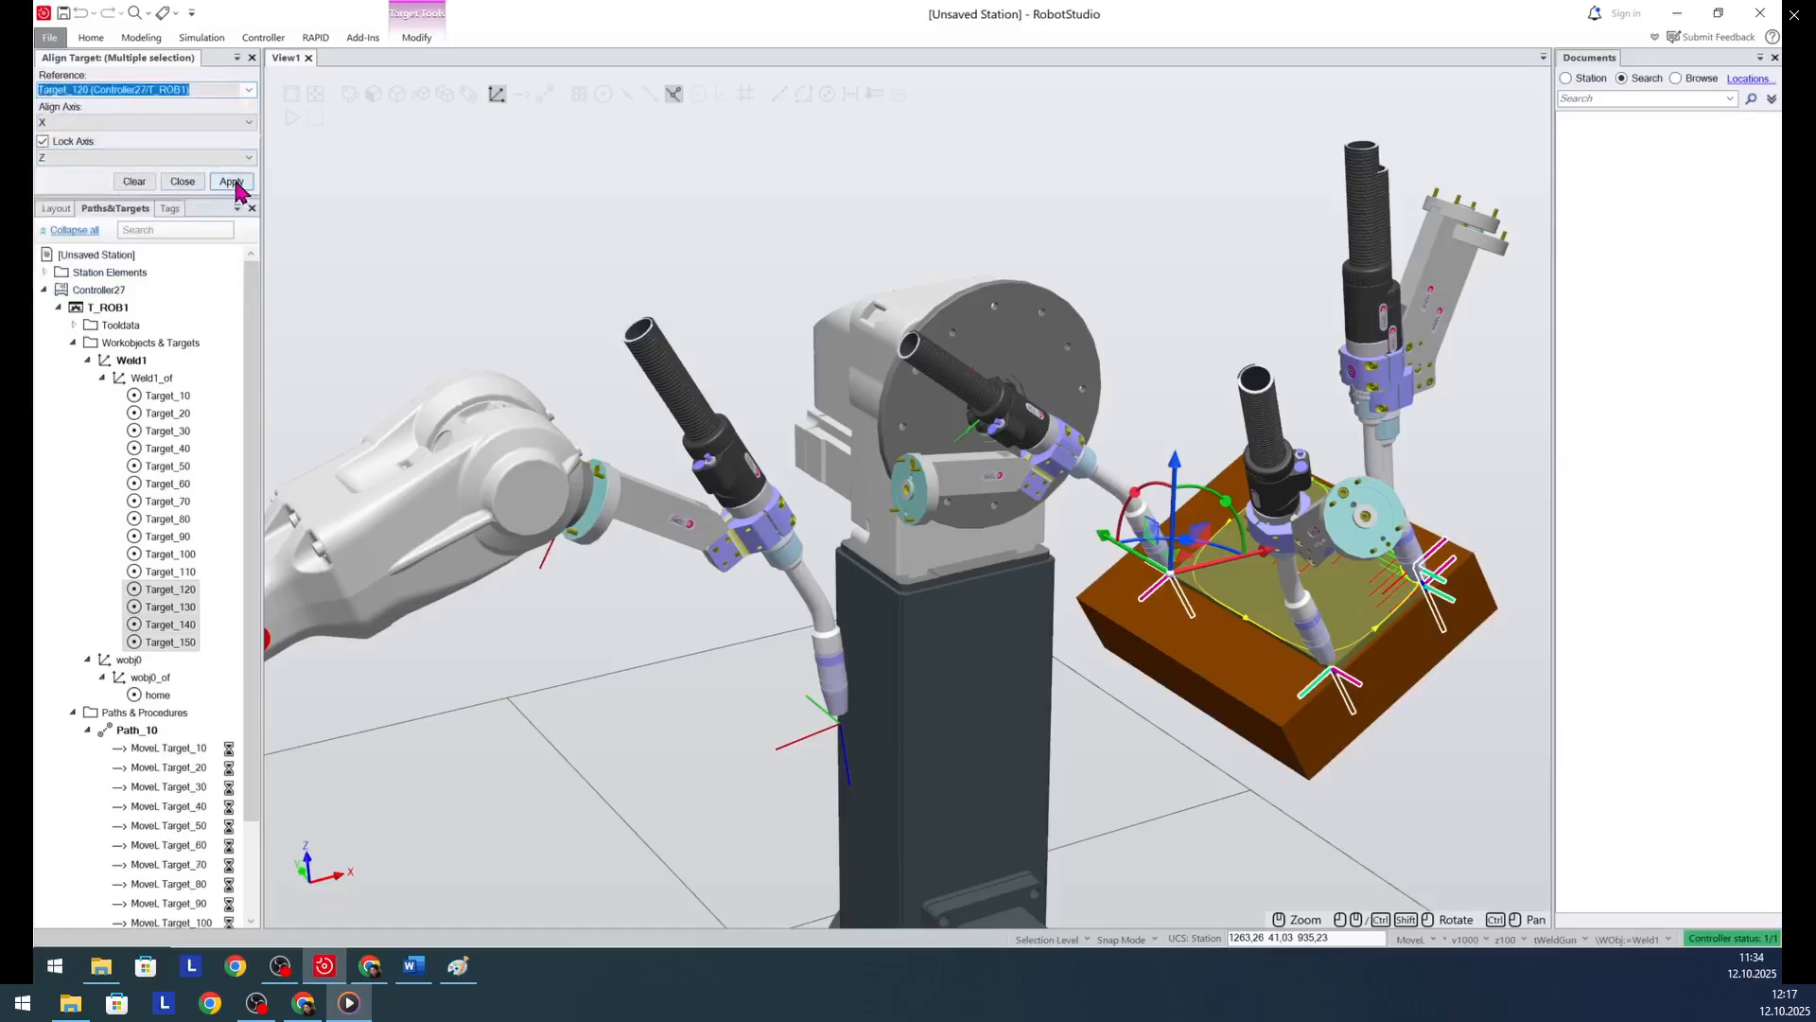
- Examine the reachability of the Path_10 moves to Target_120 through Target_150 and compare the torch orientation at these targets
click(64, 564)
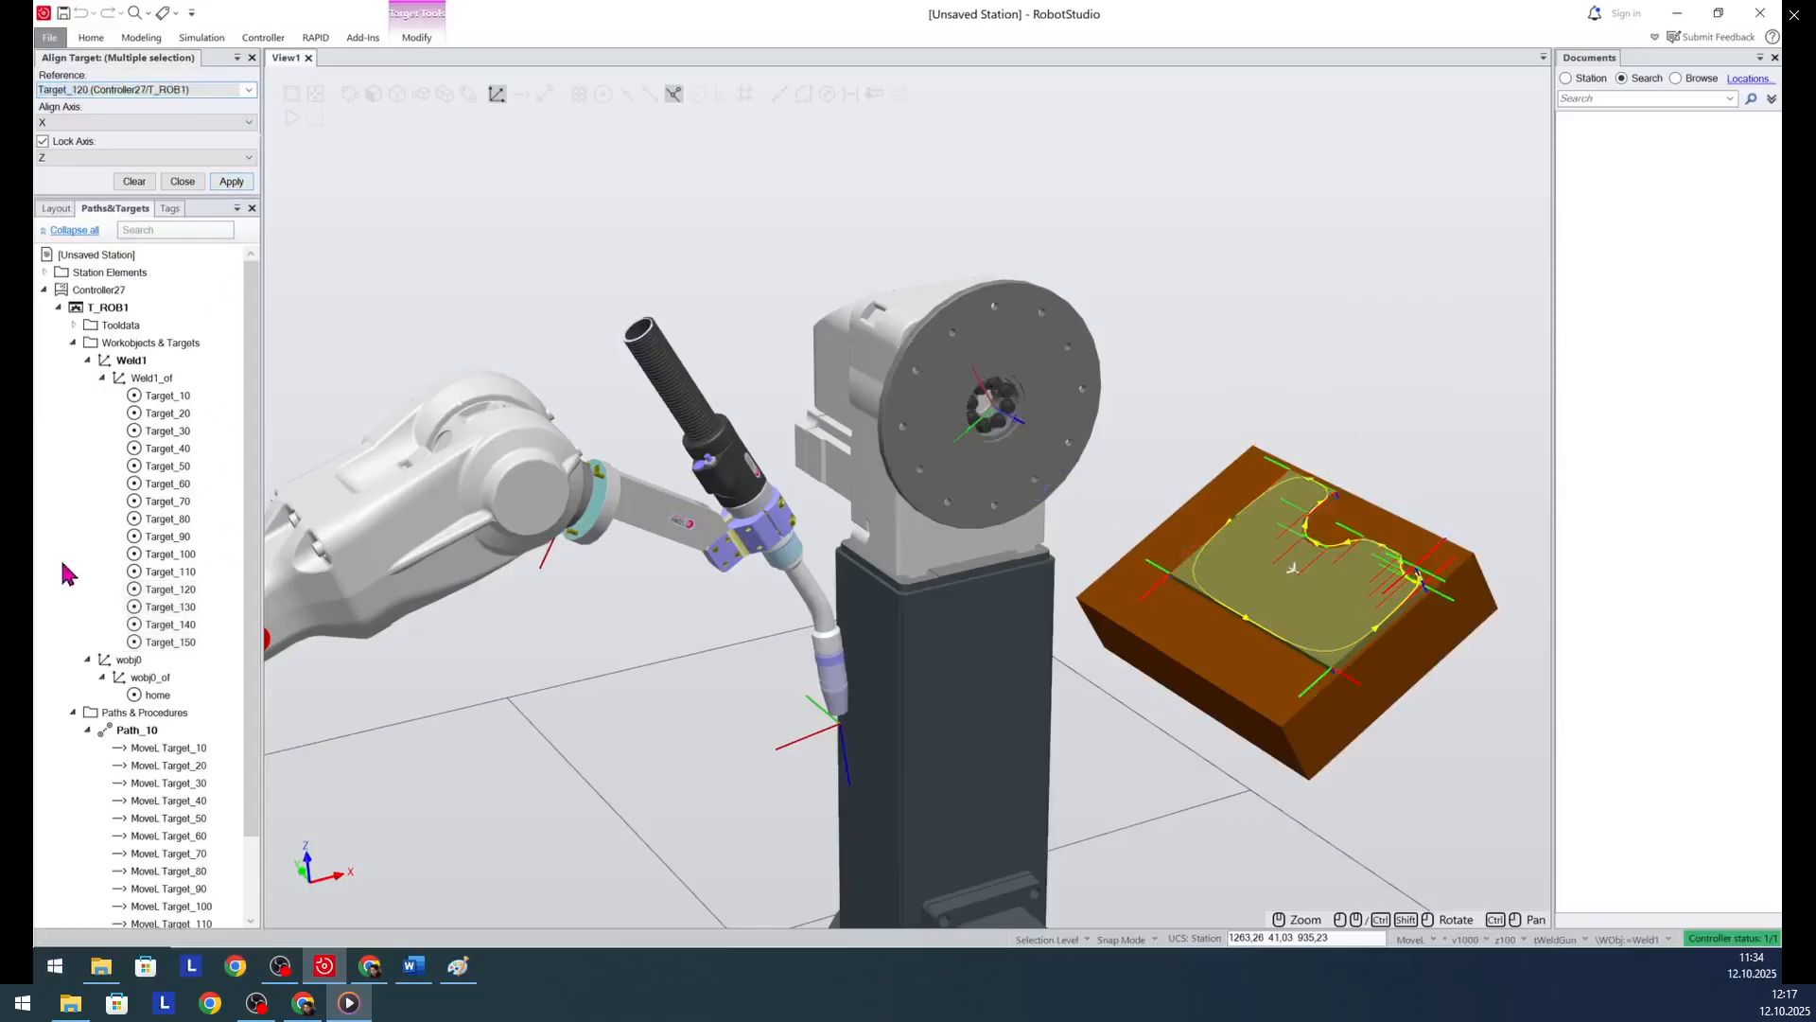
scroll(662, 526, down, 4)
scroll(662, 536, down, 4)
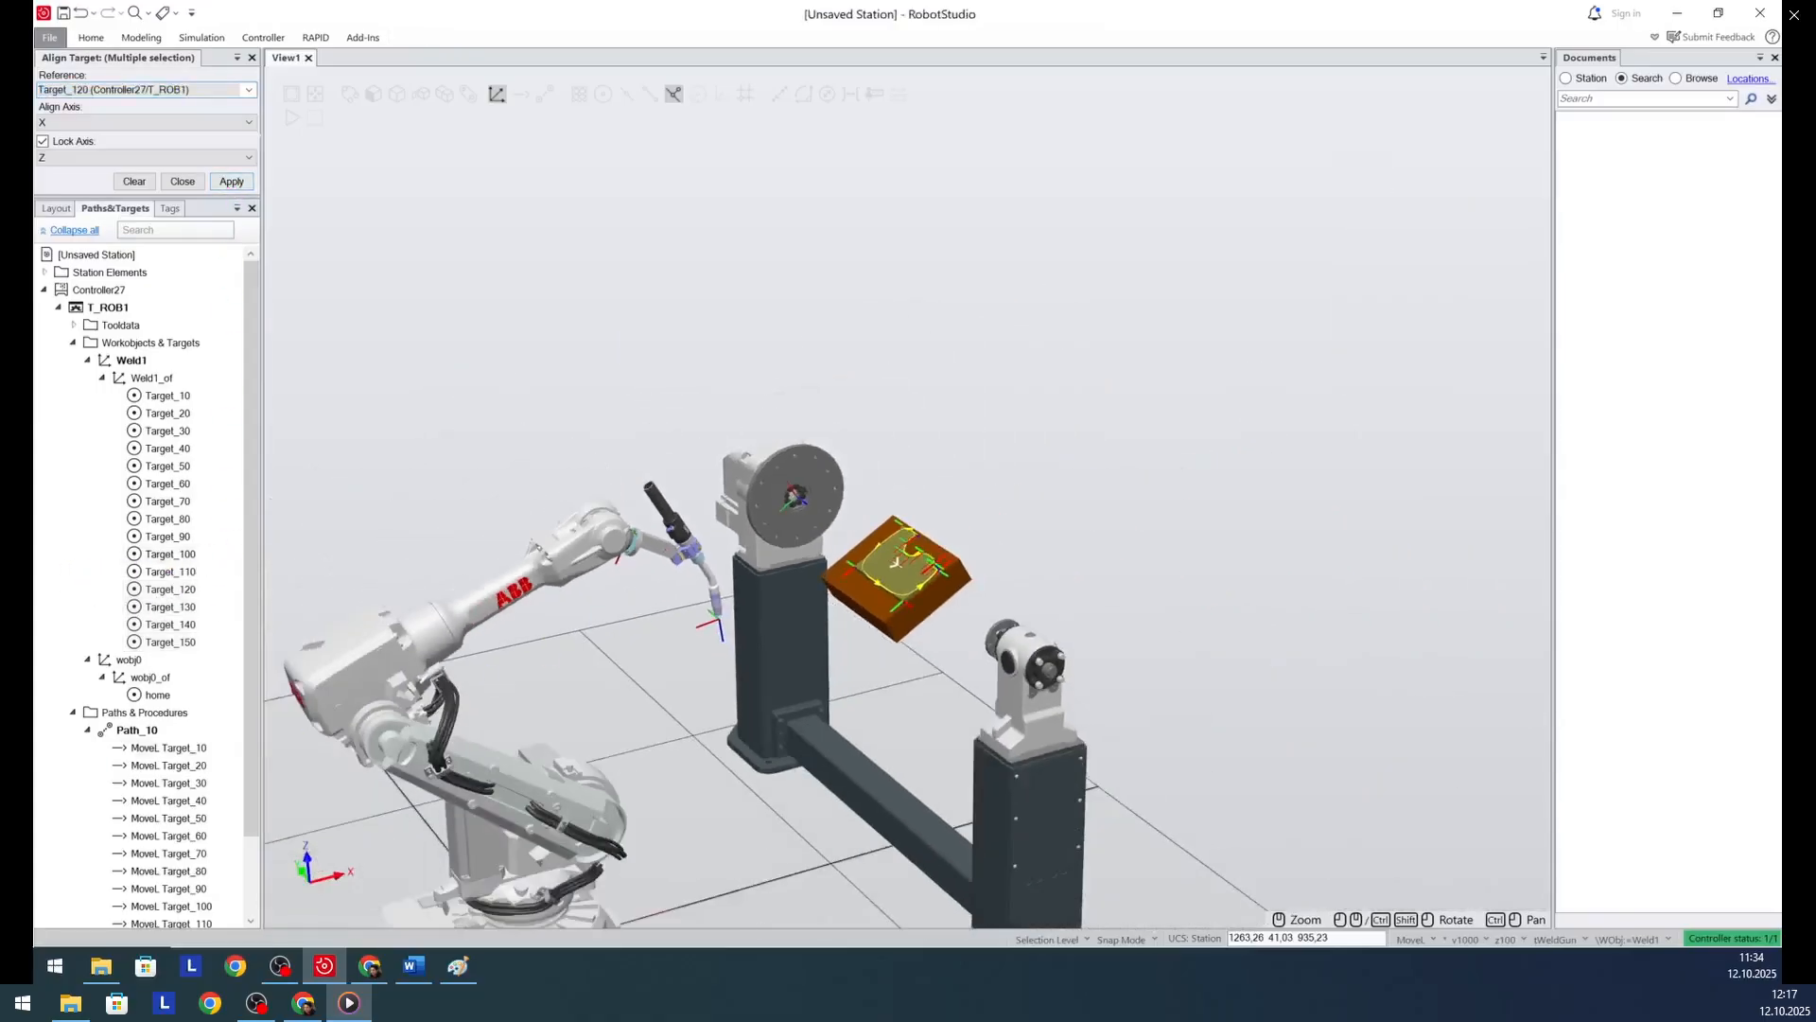
scroll(112, 467, down, 2)
click(102, 290)
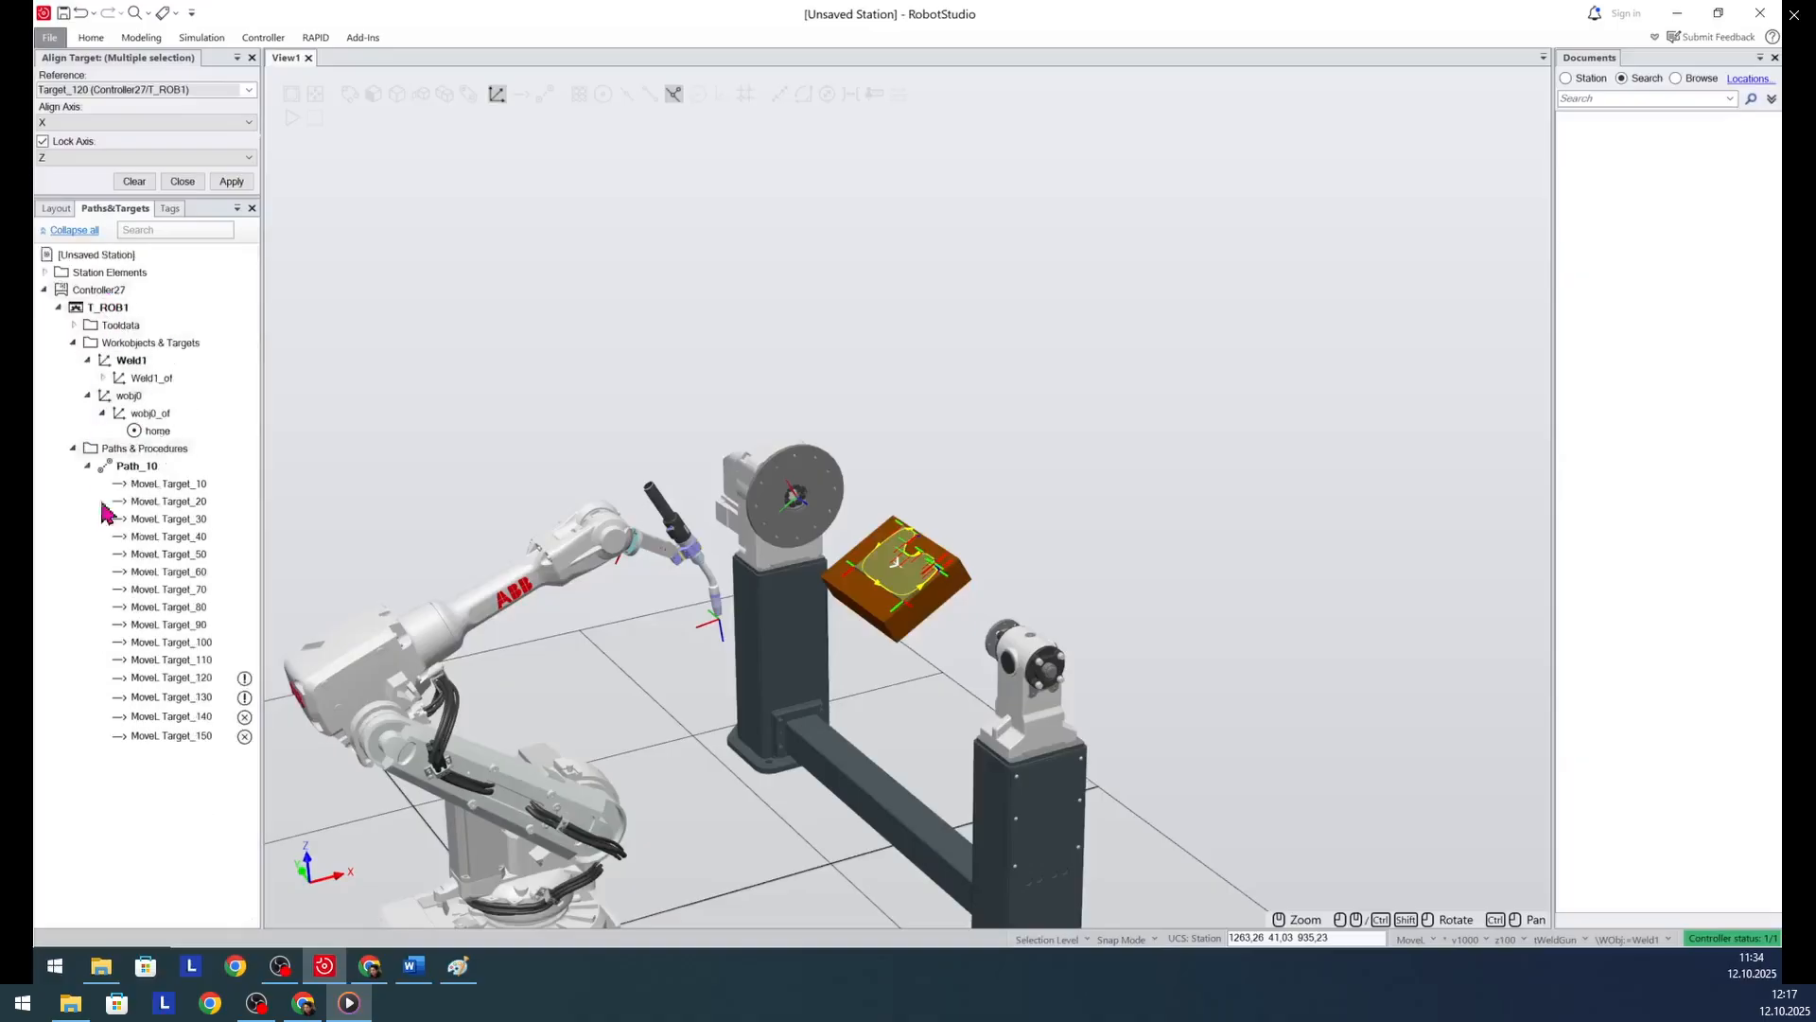
click(201, 678)
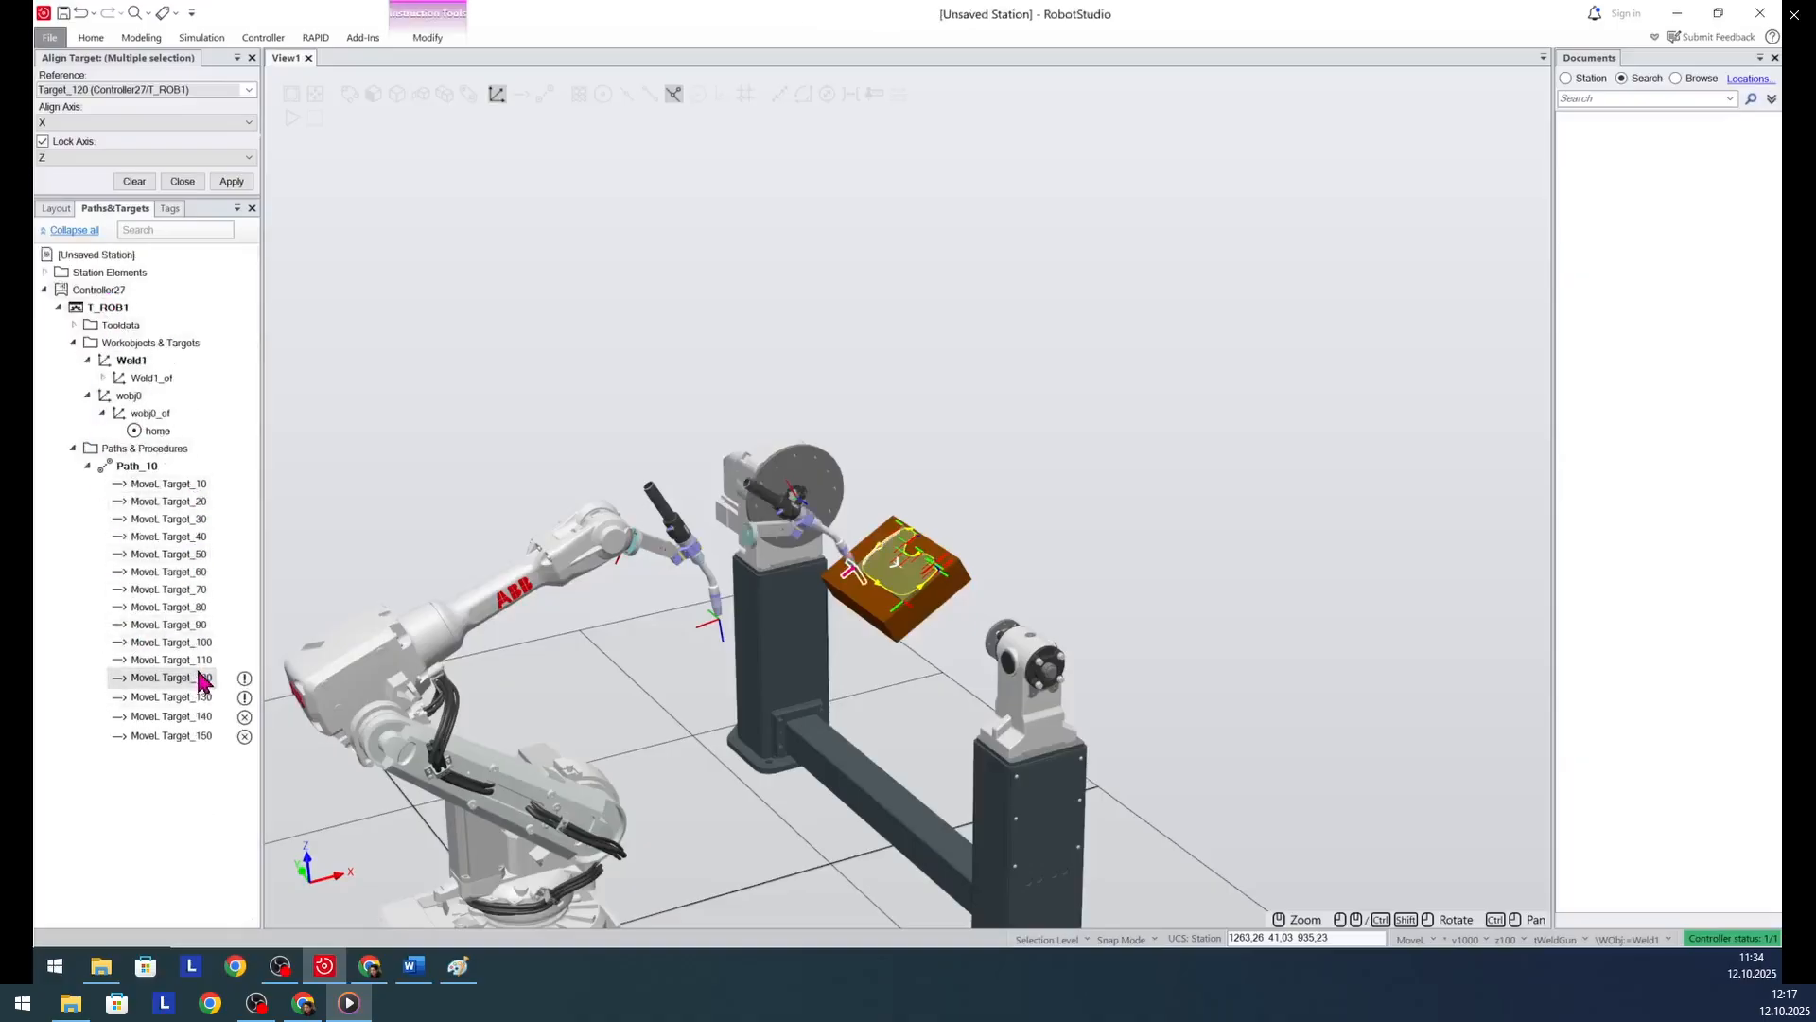
click(189, 697)
click(187, 716)
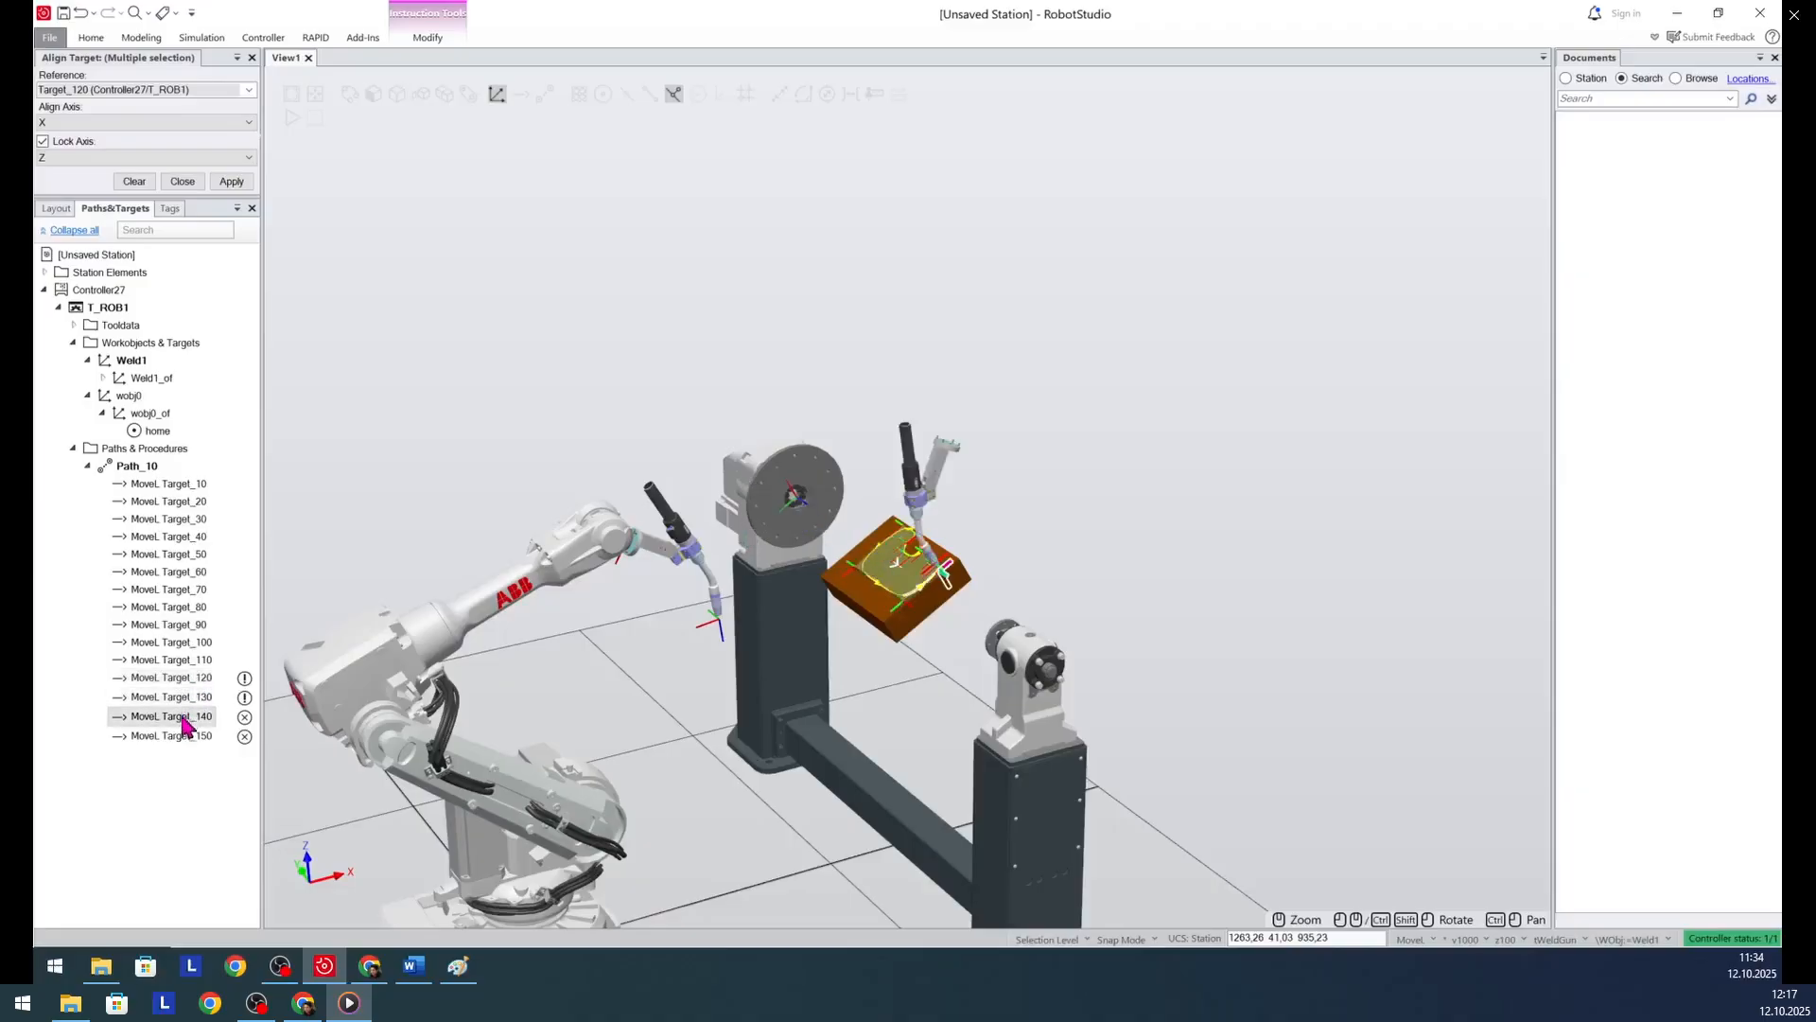
click(185, 736)
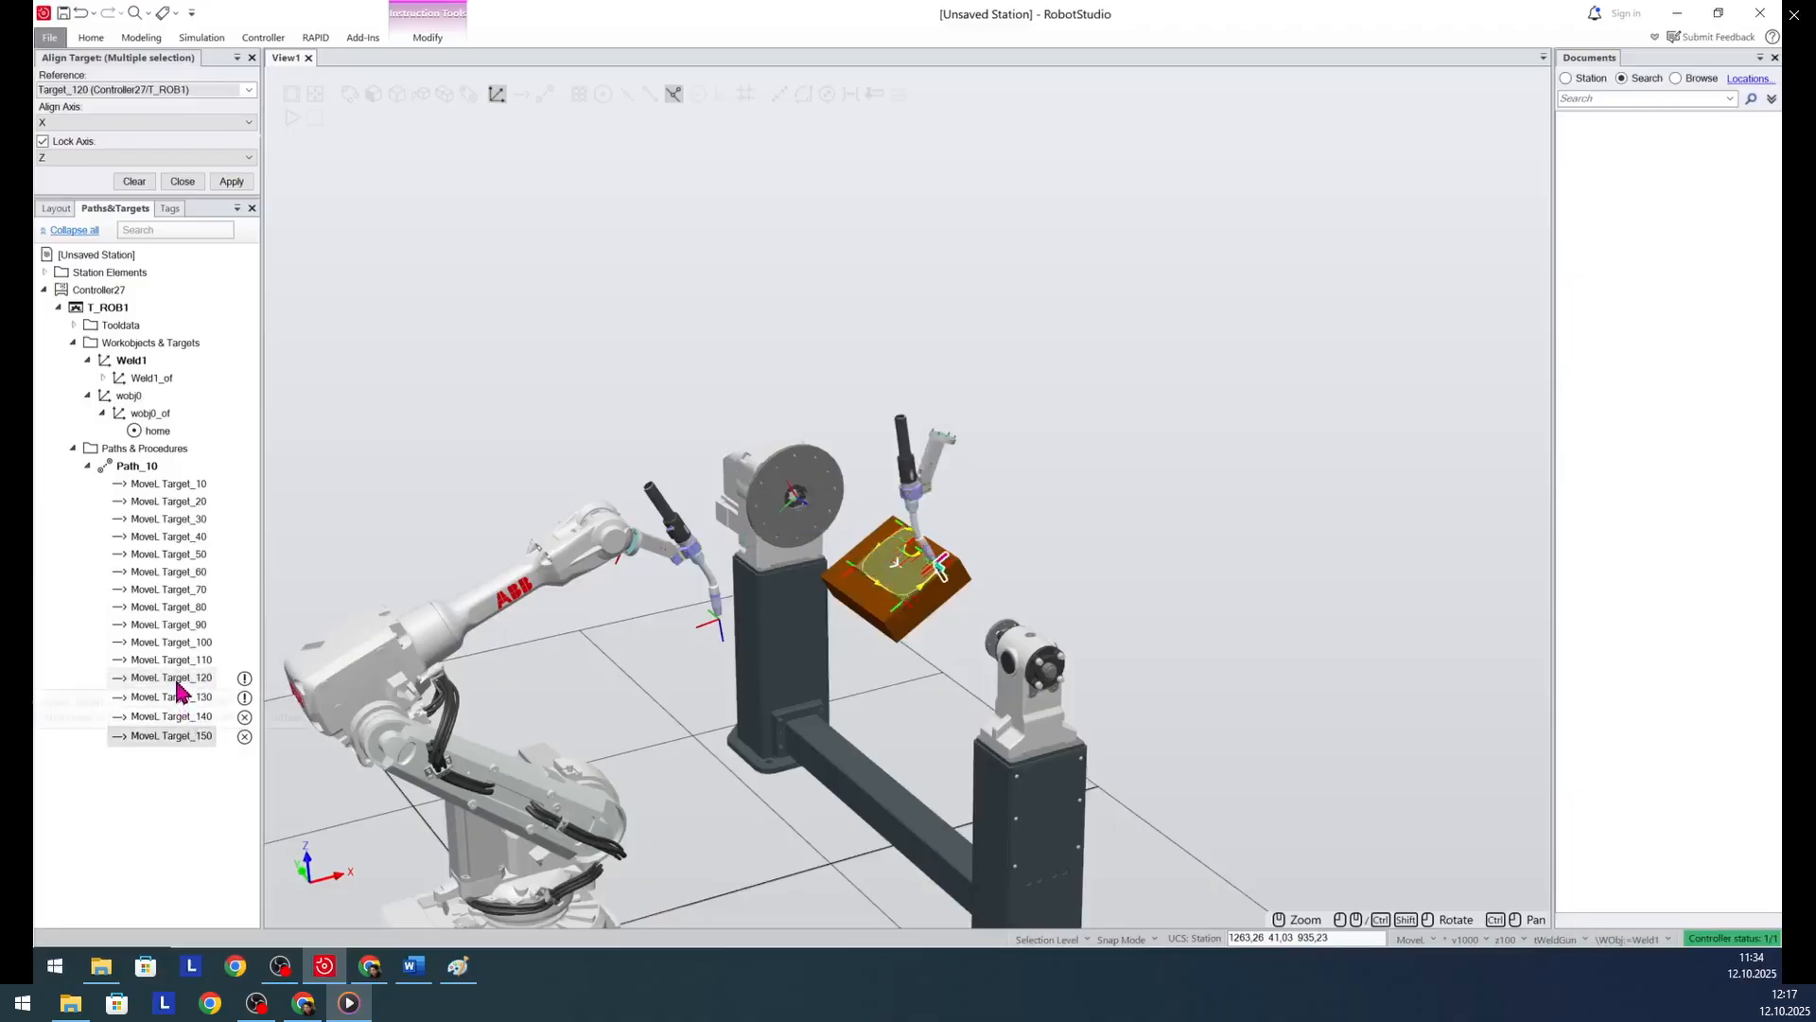
mouse_move(177, 692)
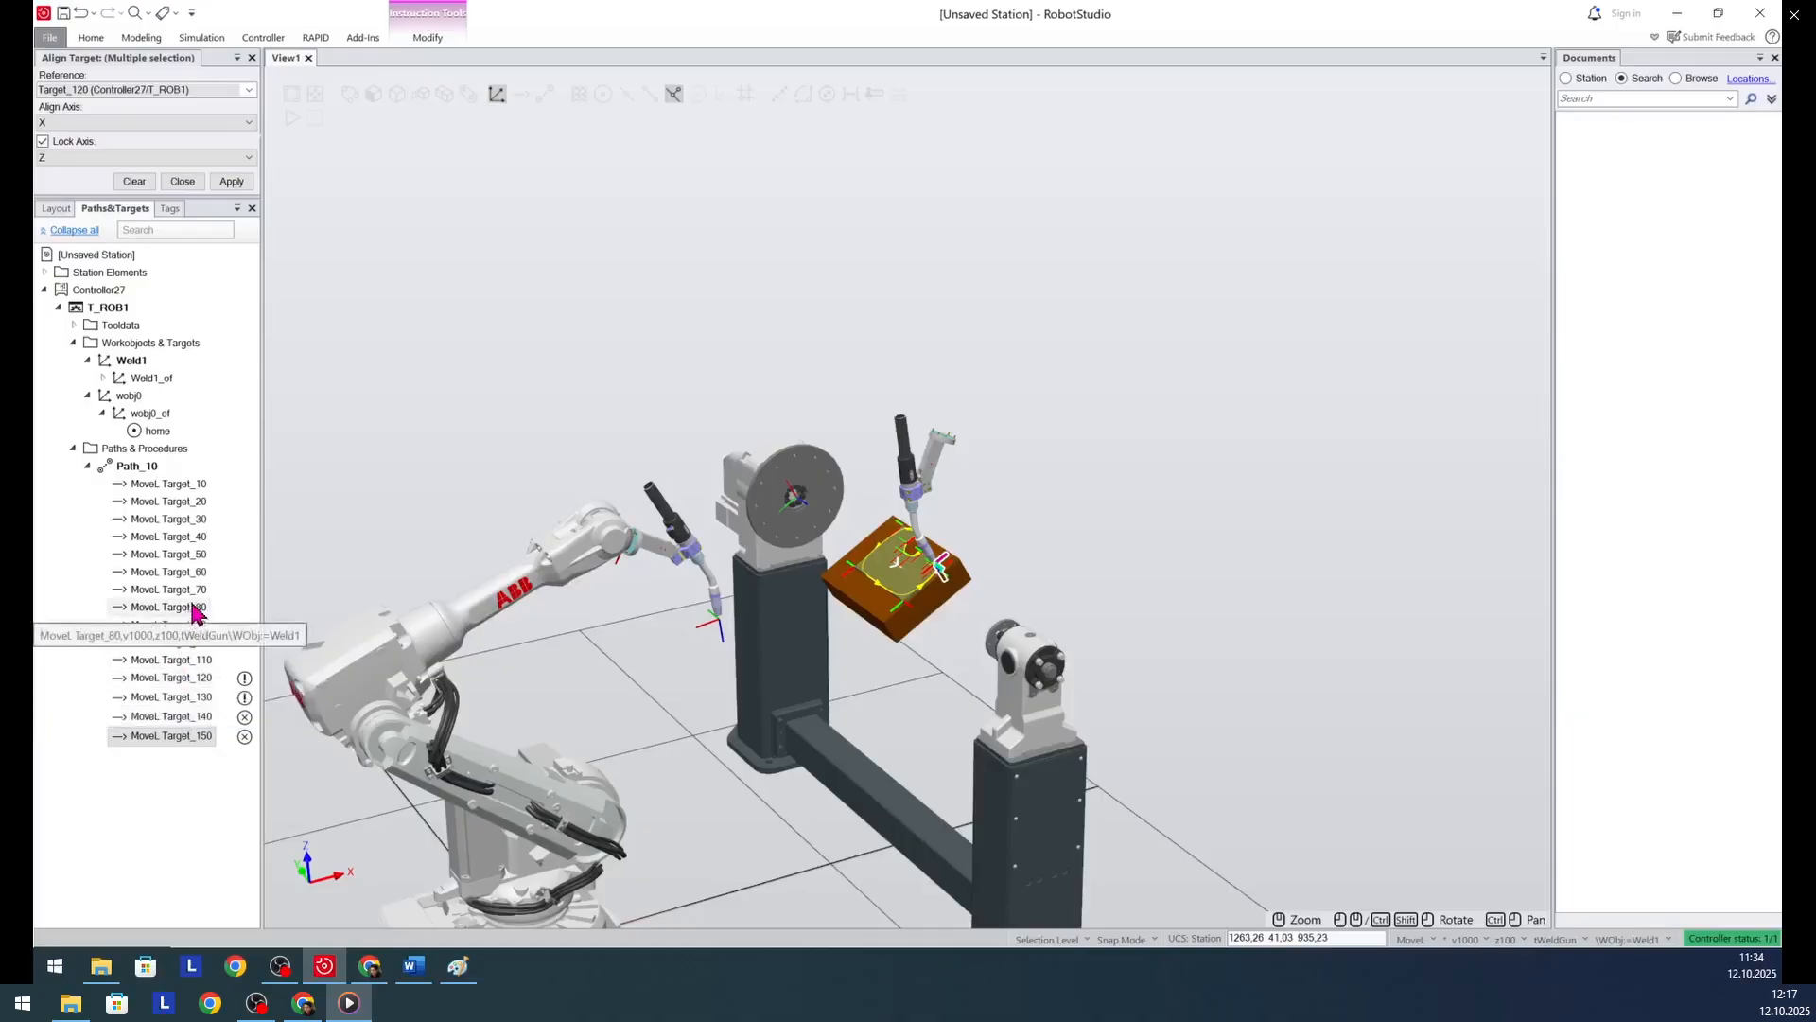
click(194, 678)
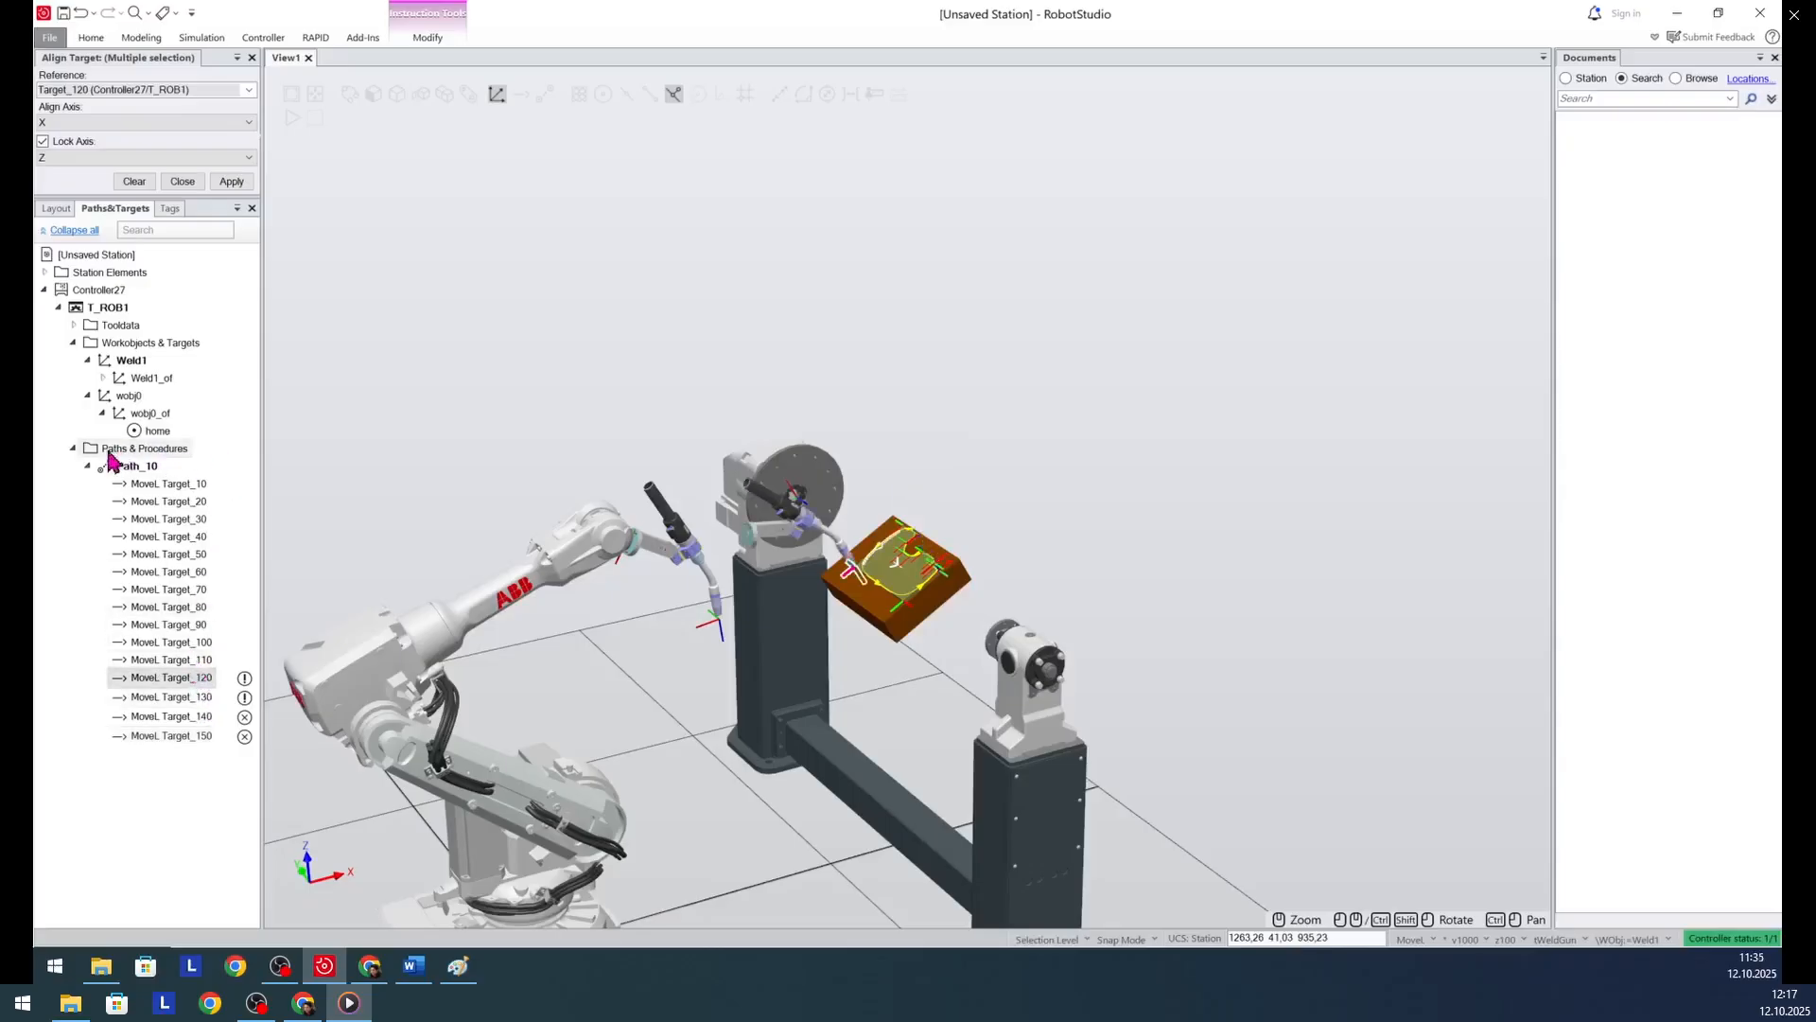
click(102, 378)
click(158, 590)
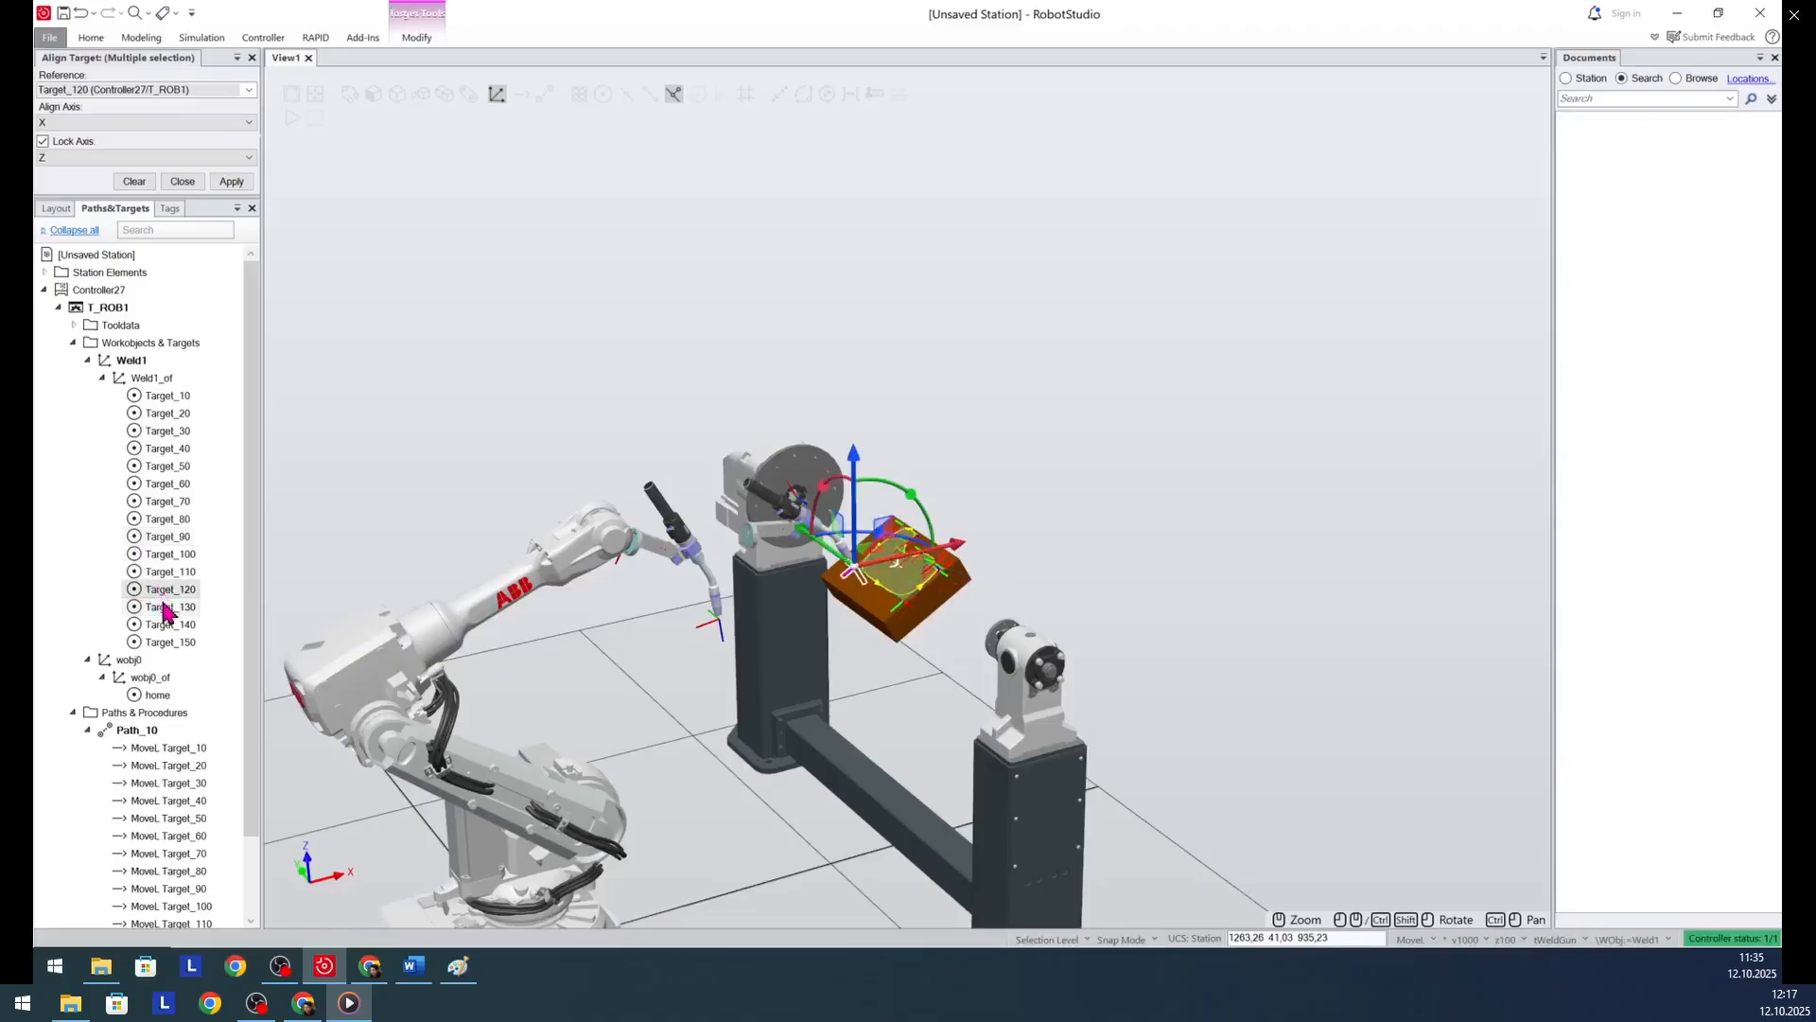
click(163, 607)
click(170, 626)
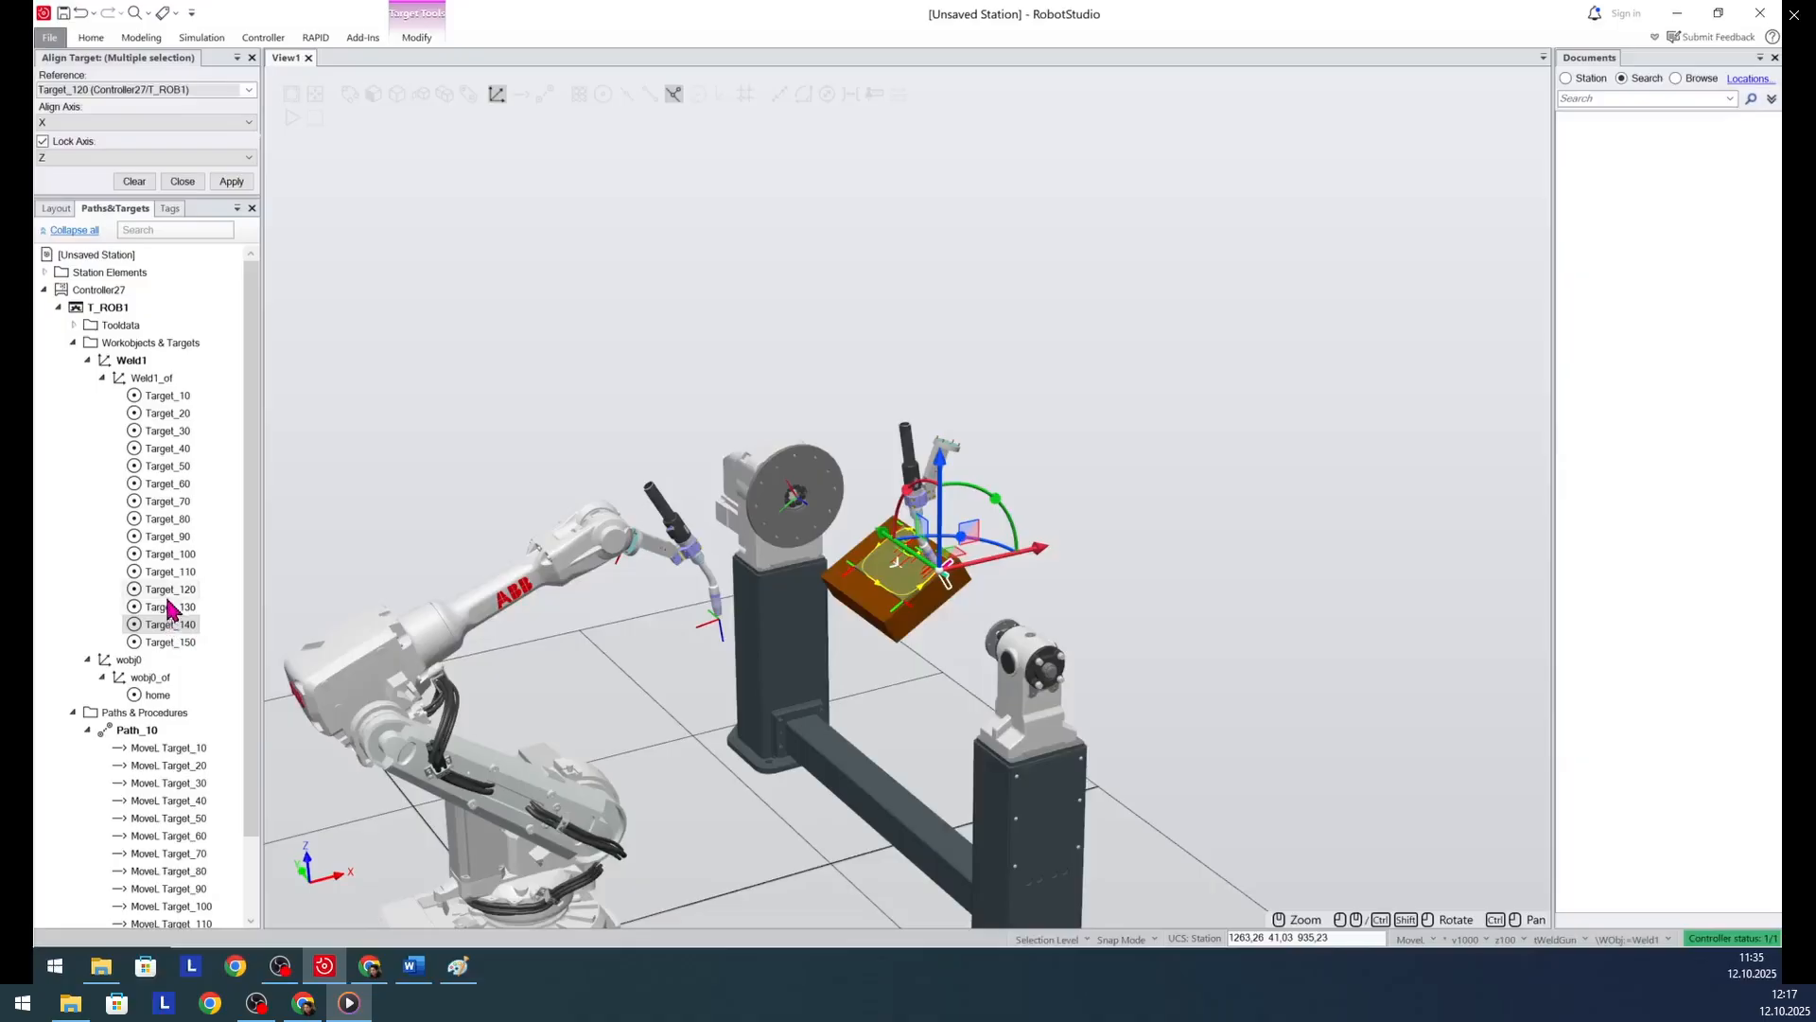
- Align the orientation of Target_120 through Target_150 to reference Target_120, with X as the align axis and Z locked
click(169, 591)
ctrl+click(172, 608)
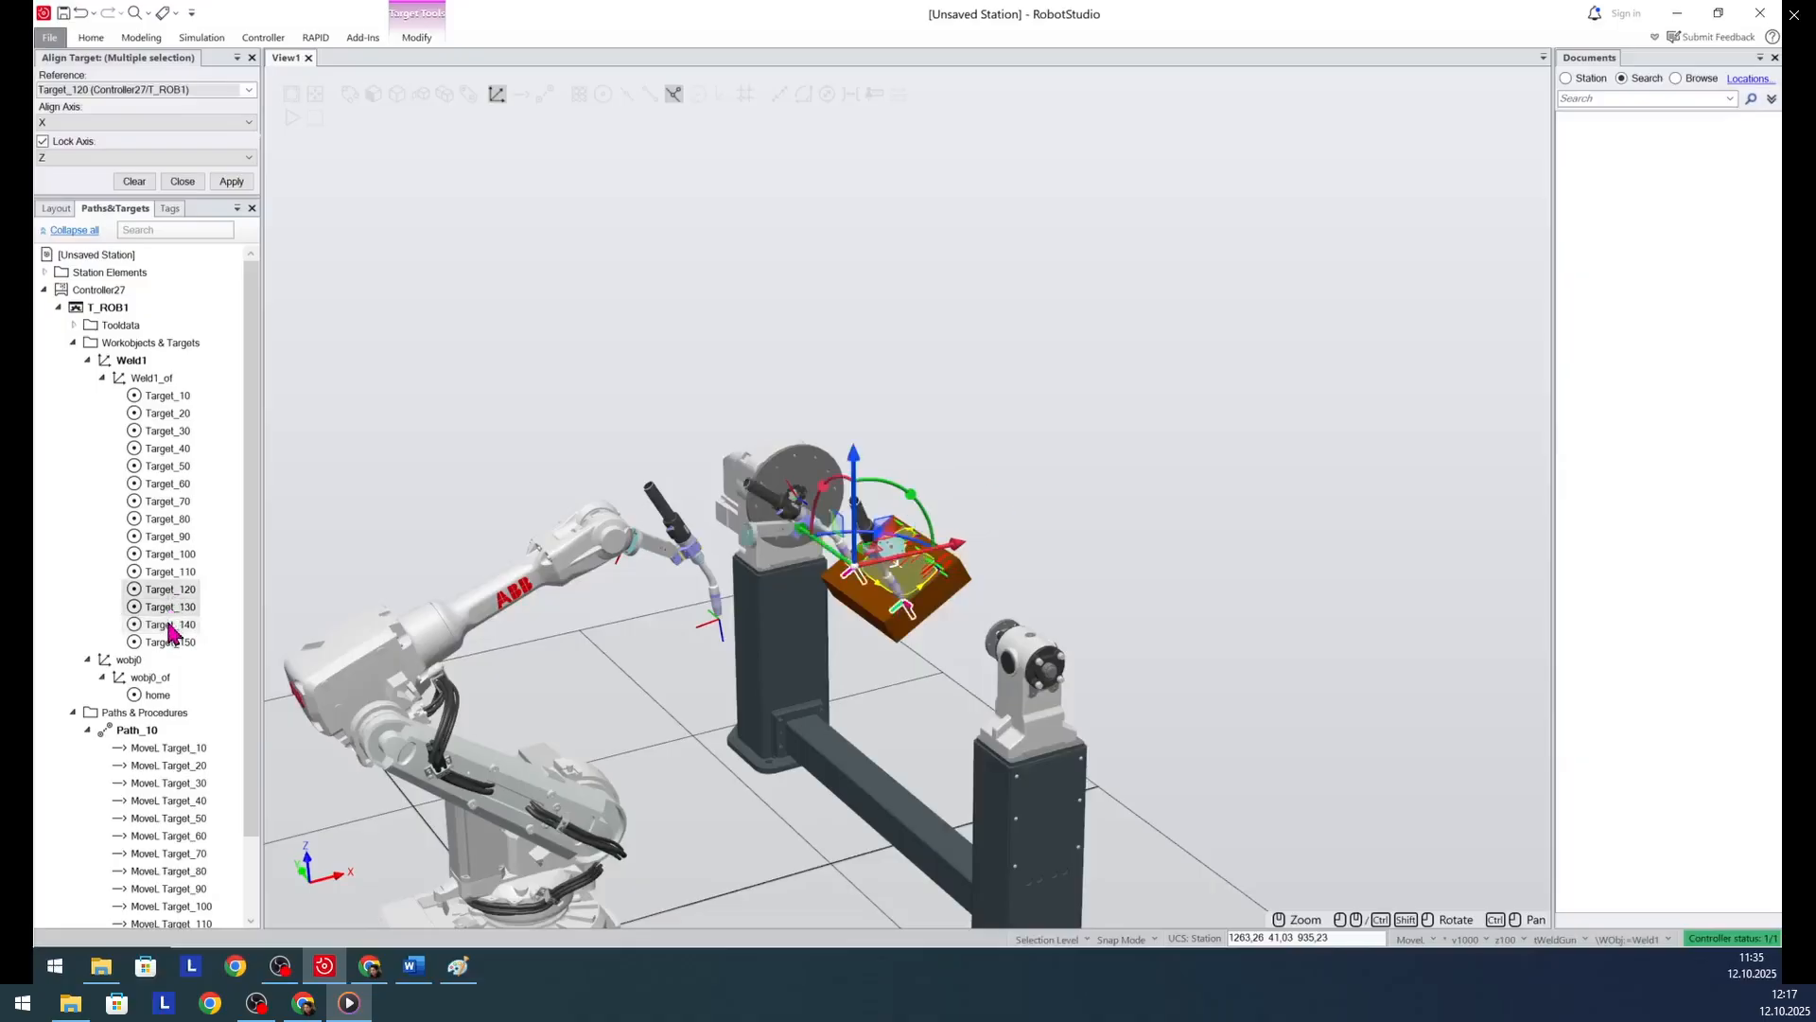
ctrl+click(171, 625)
ctrl+click(171, 643)
right_click(157, 600)
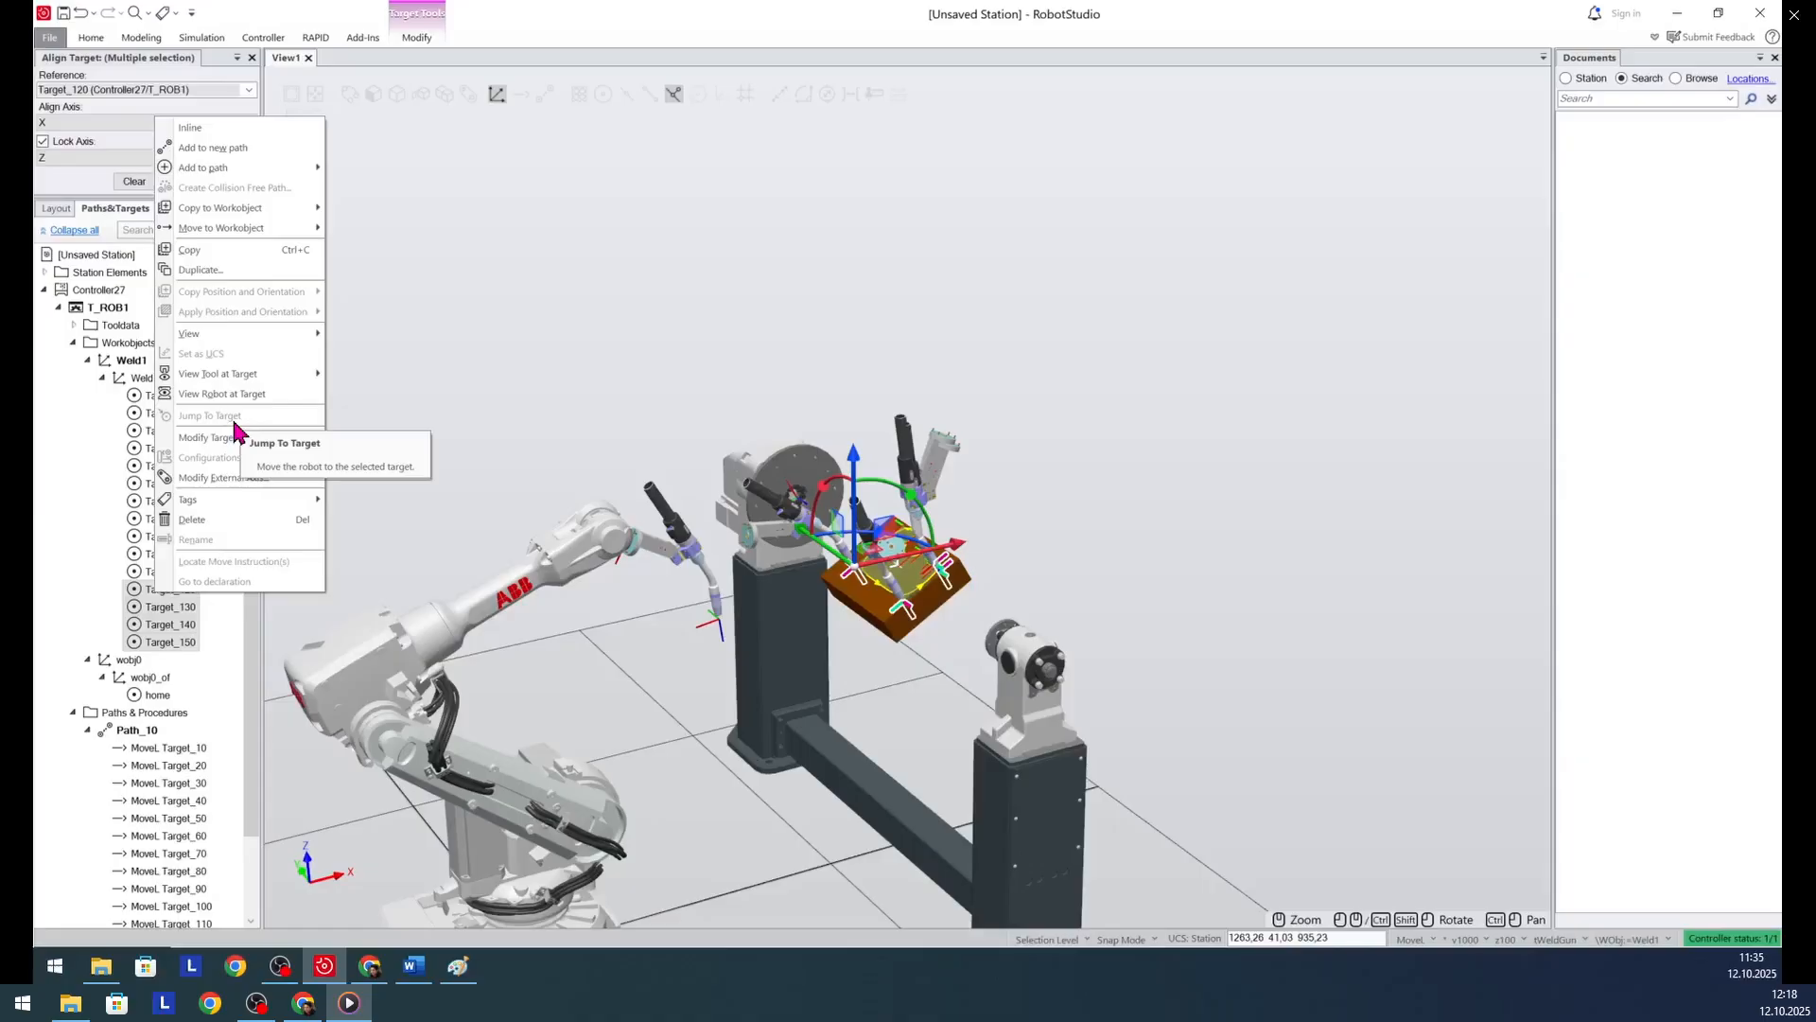
mouse_move(231, 438)
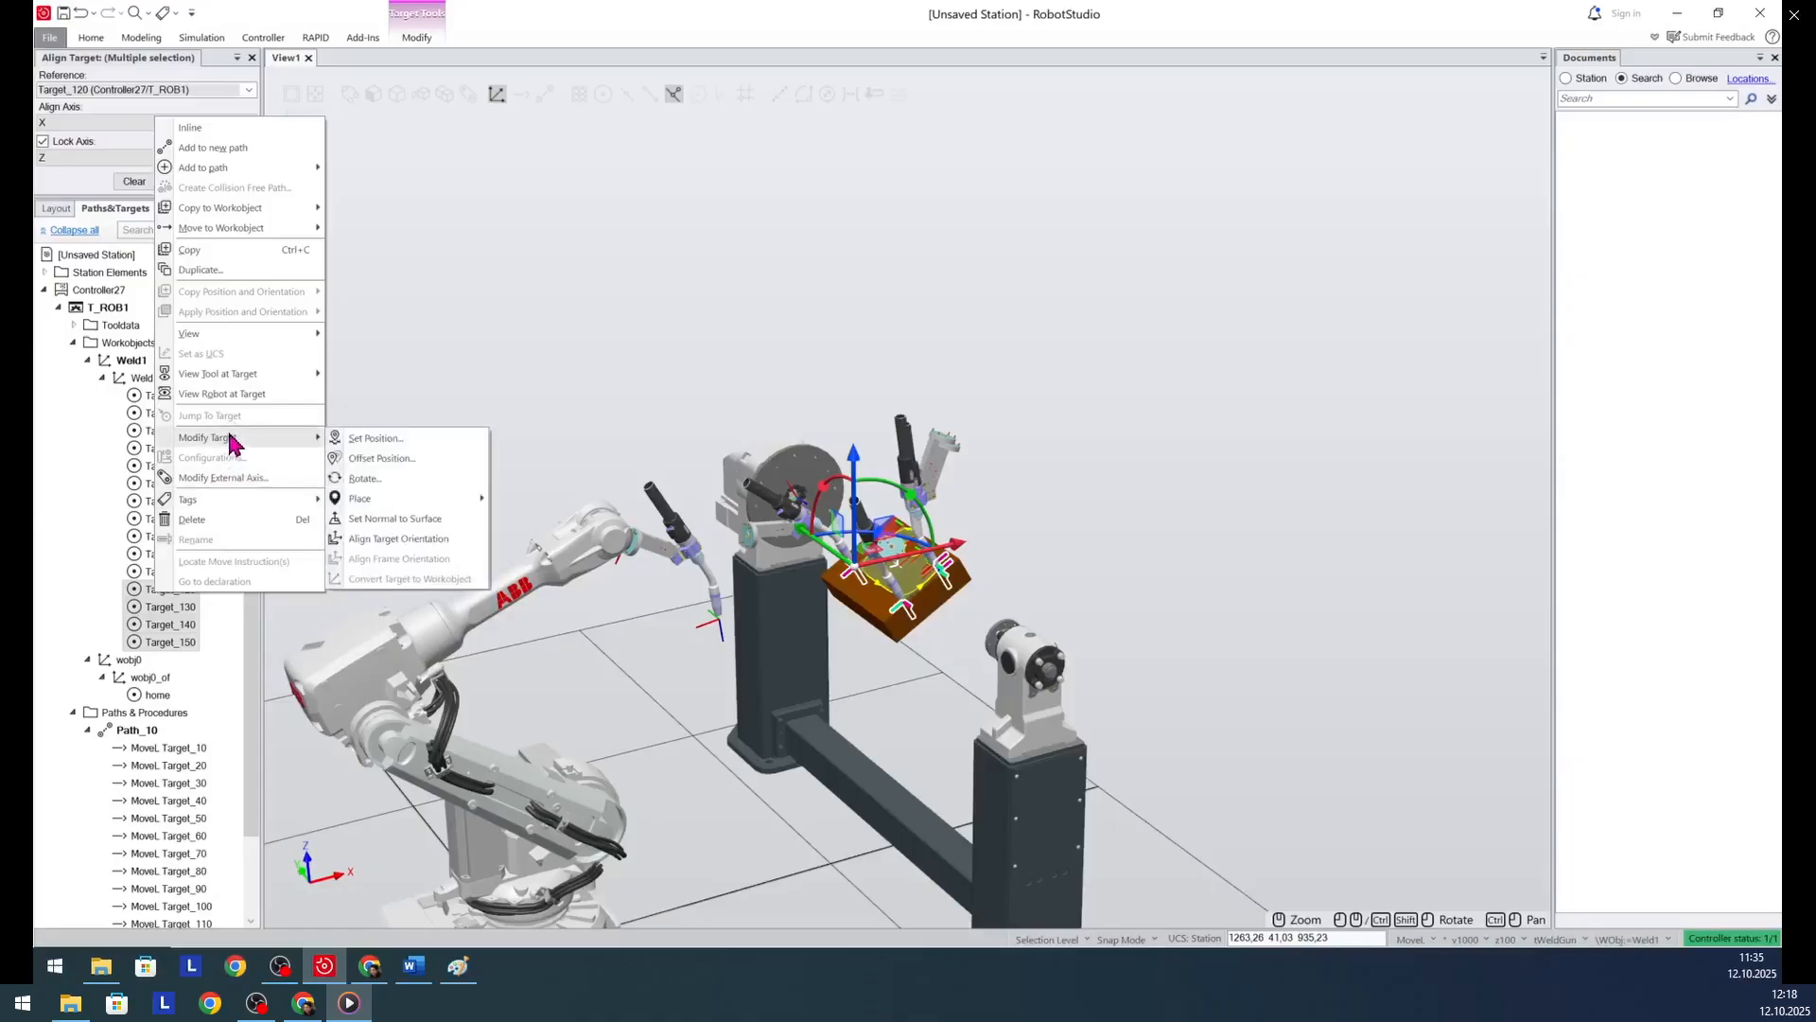
click(397, 539)
click(249, 90)
scroll(127, 227, down, 4)
click(94, 161)
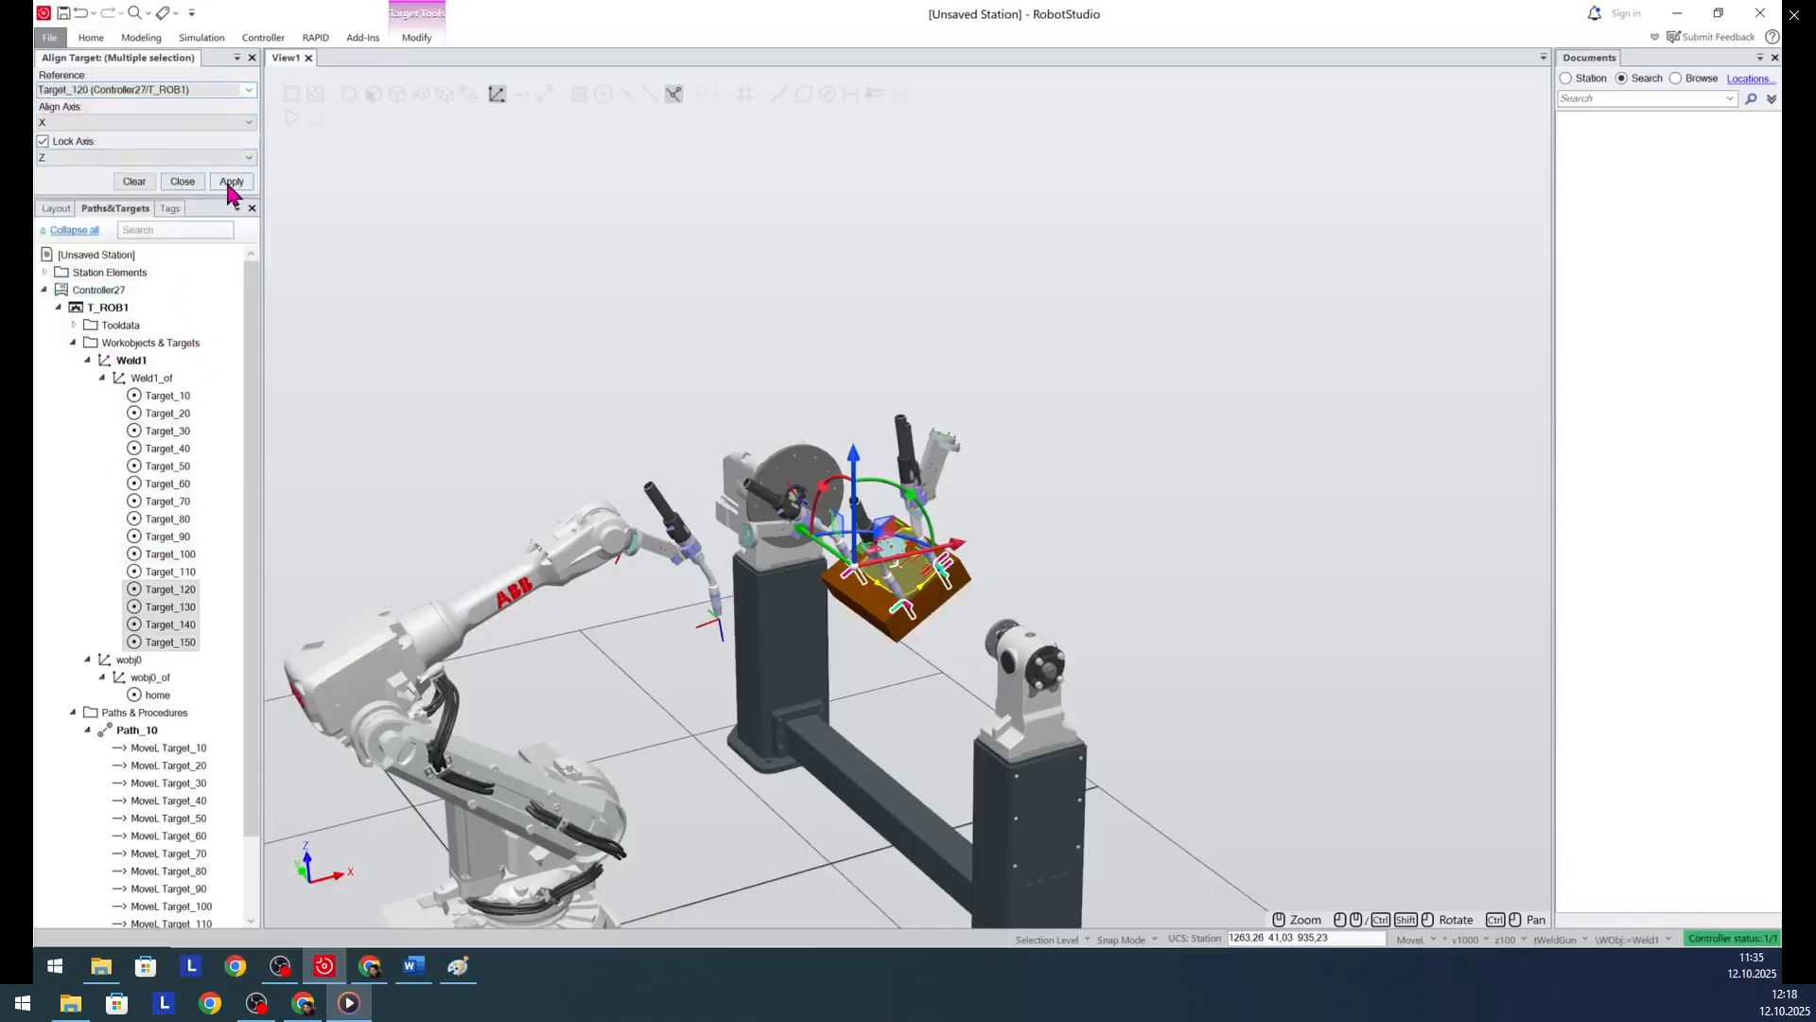
click(232, 182)
click(182, 182)
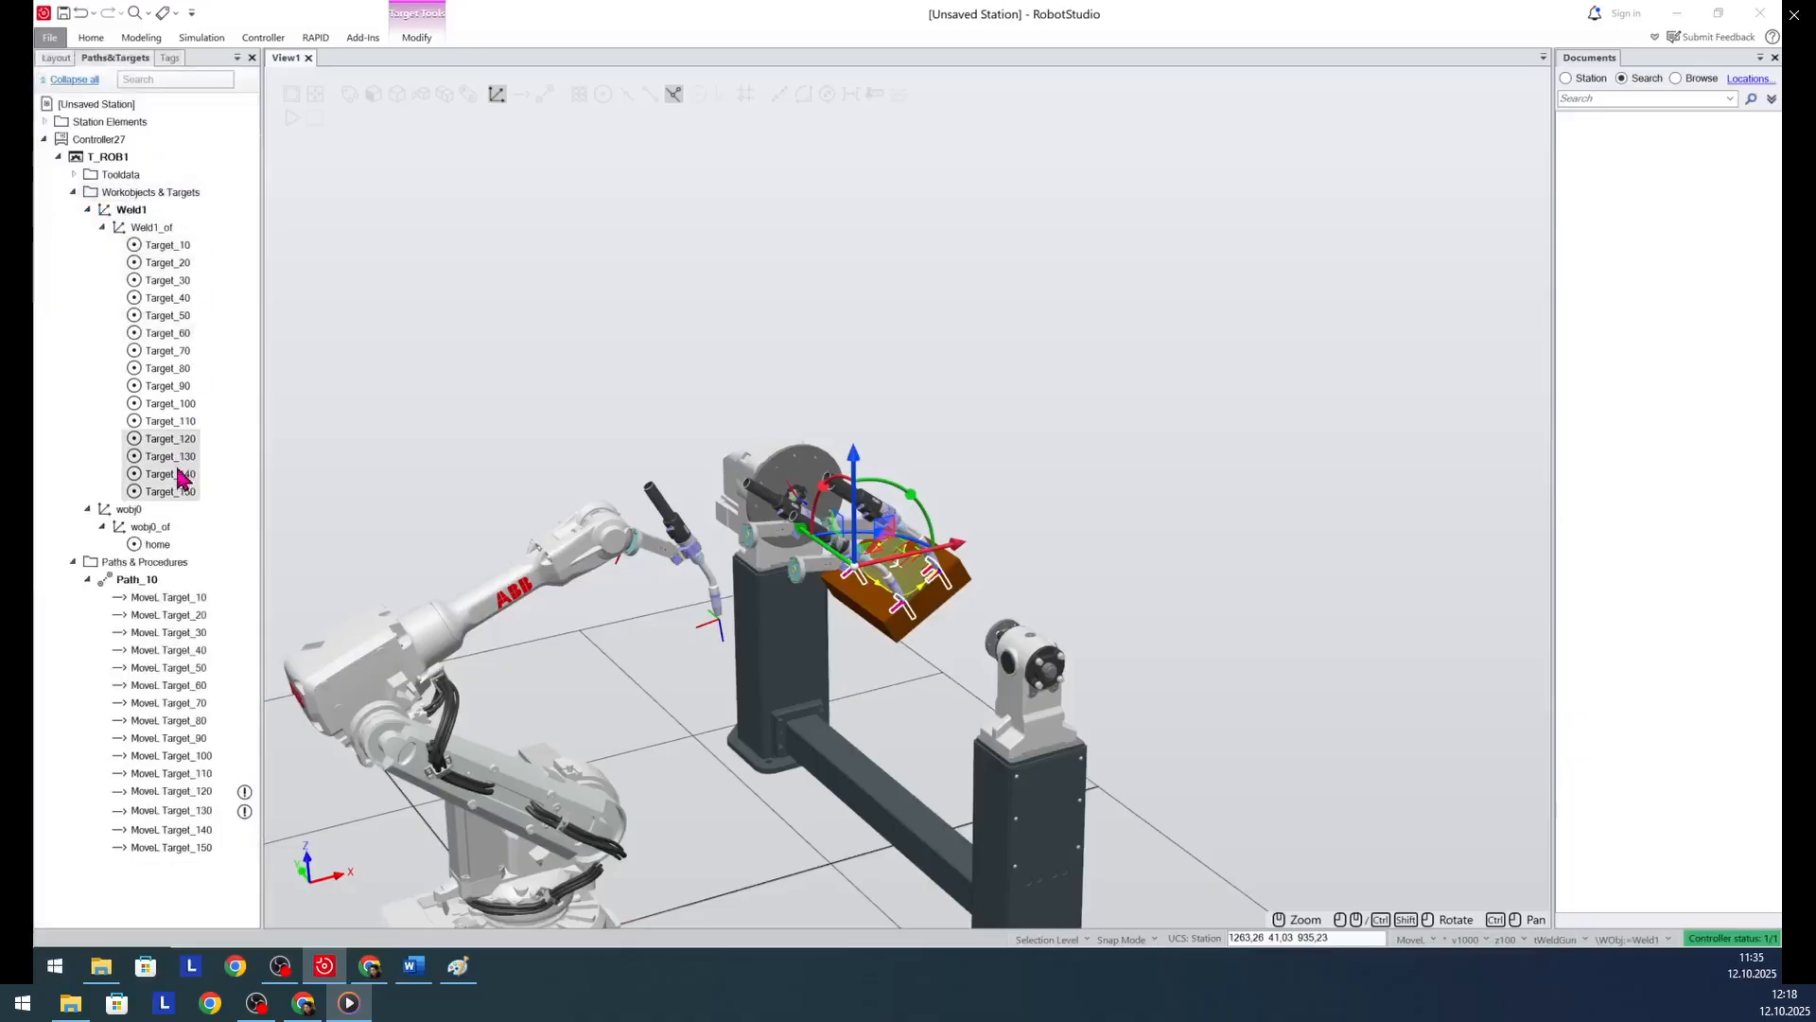
- Check the Path_10 moves around Target_120 and rotate Target_120 freehand around Y to tilt its torch more upright
click(170, 791)
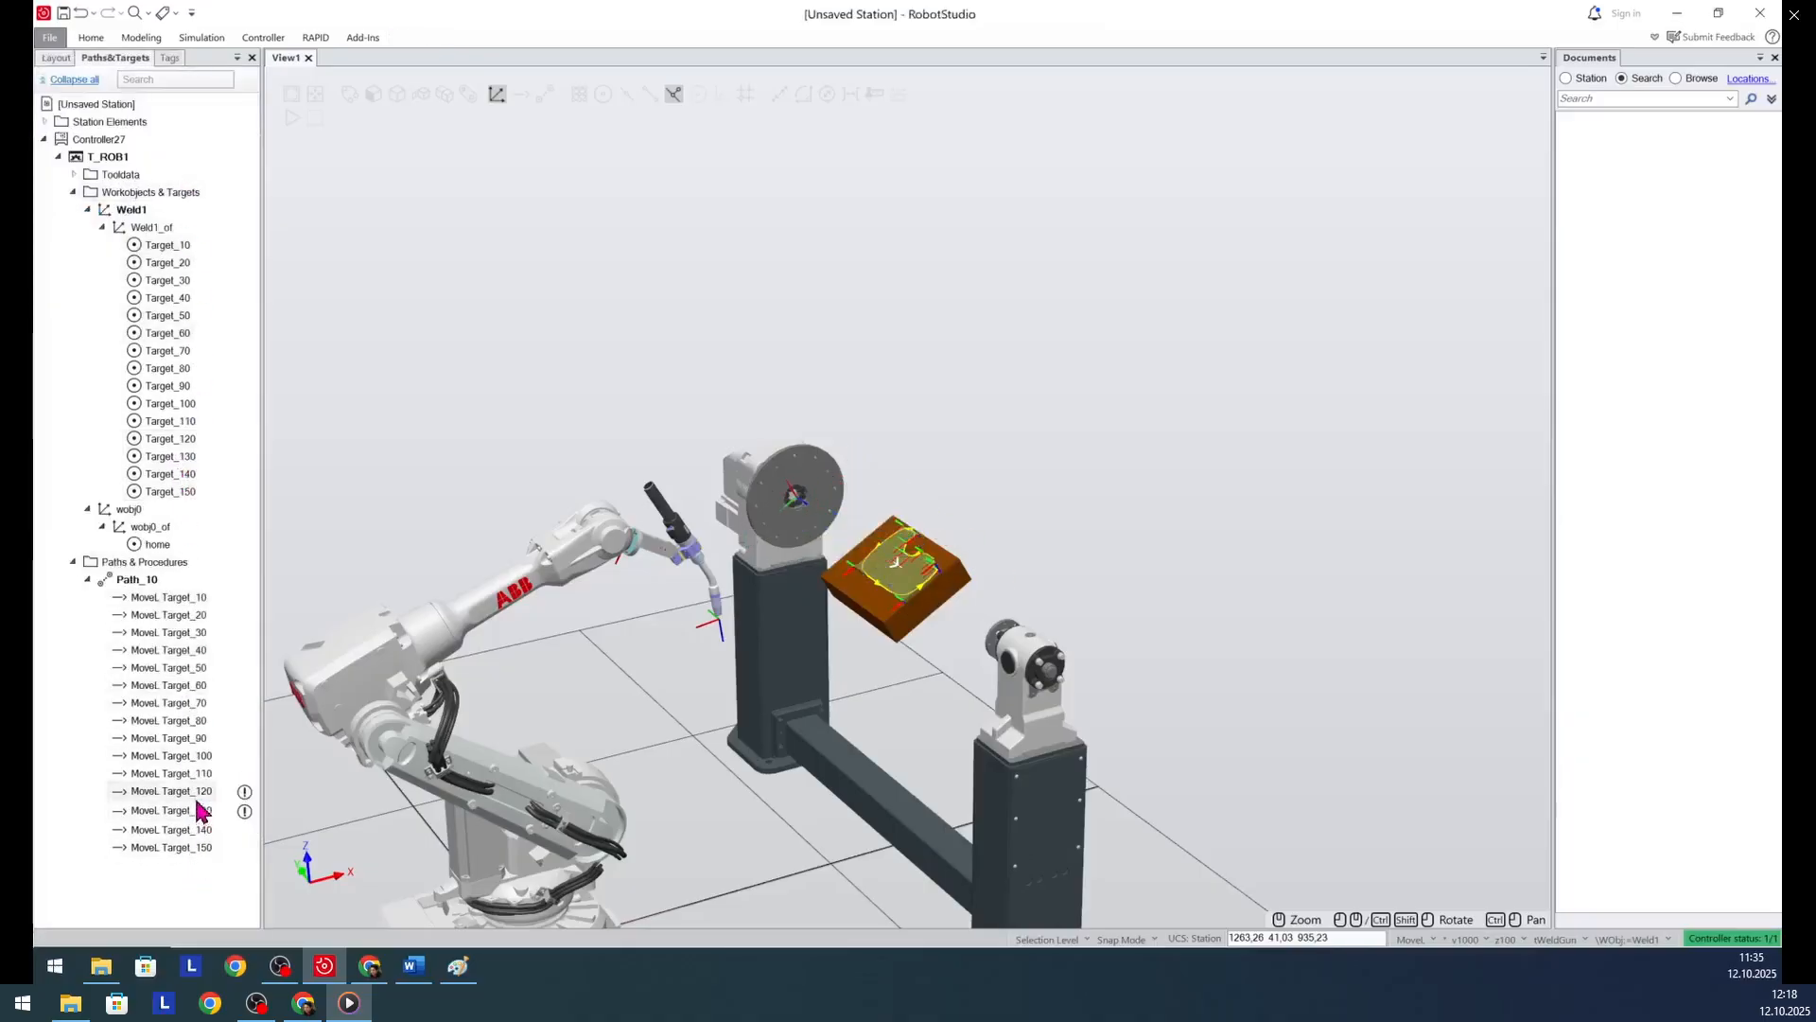
click(198, 811)
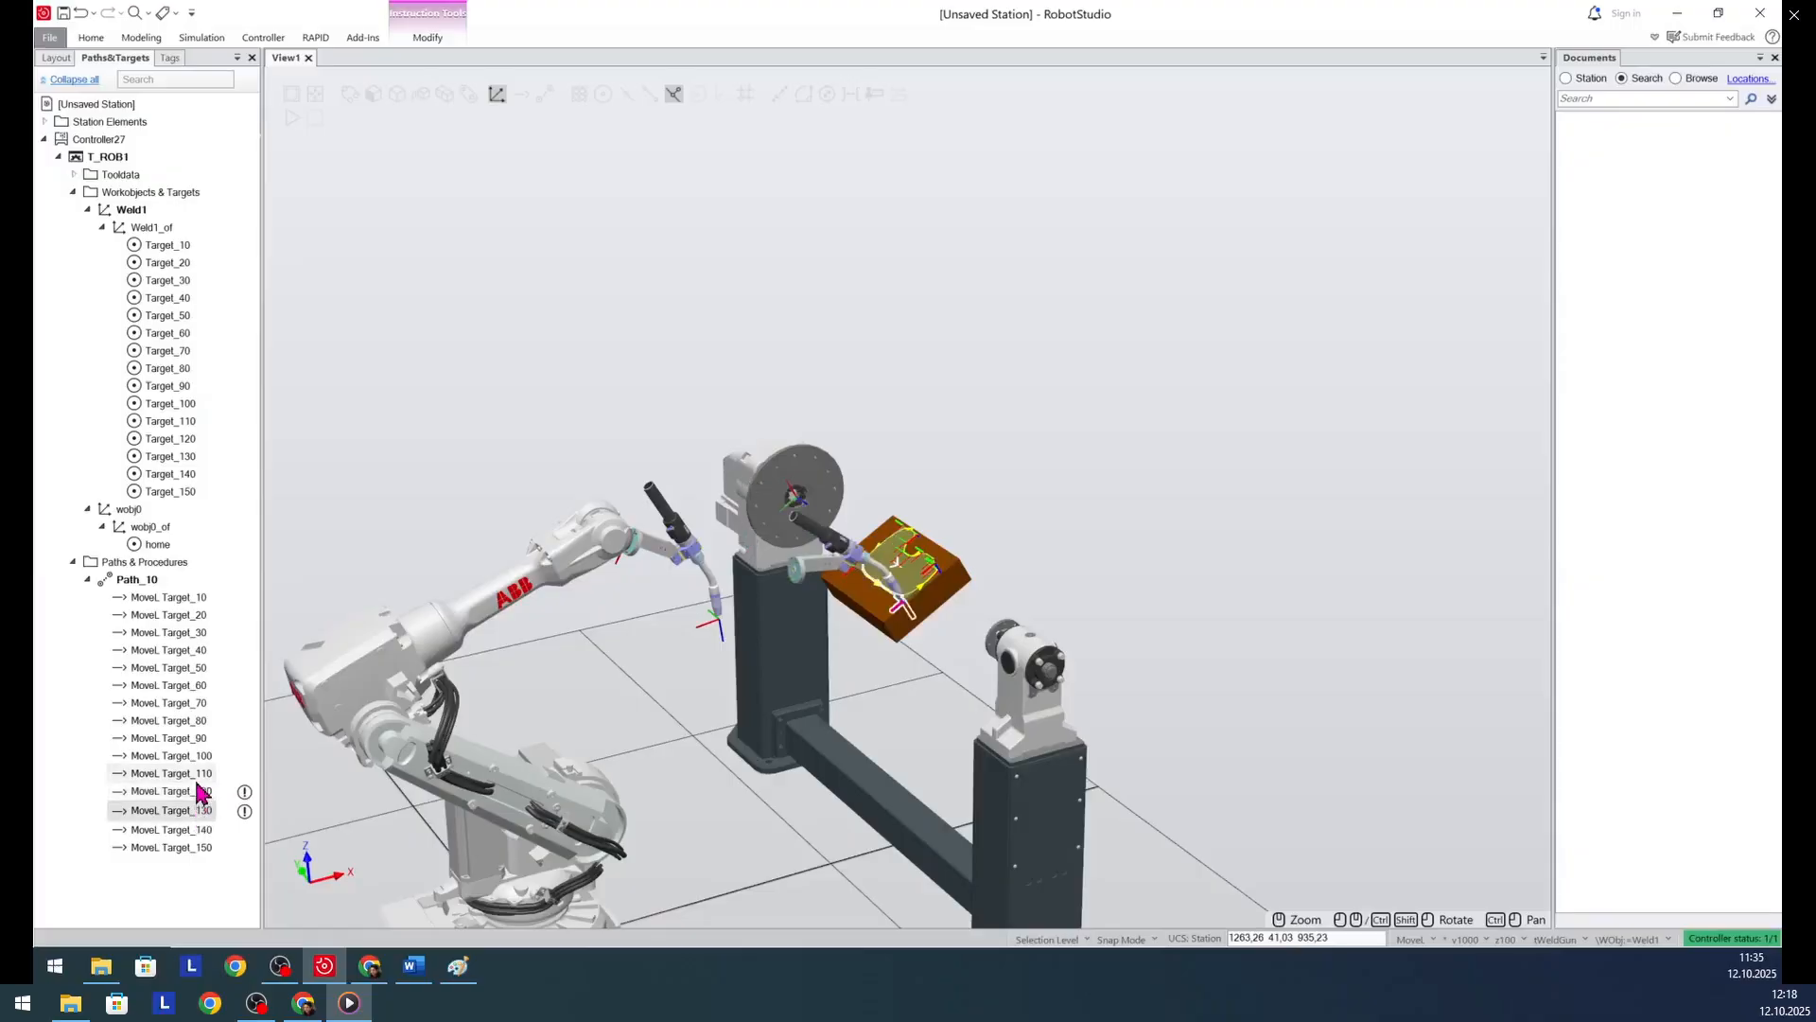
click(198, 774)
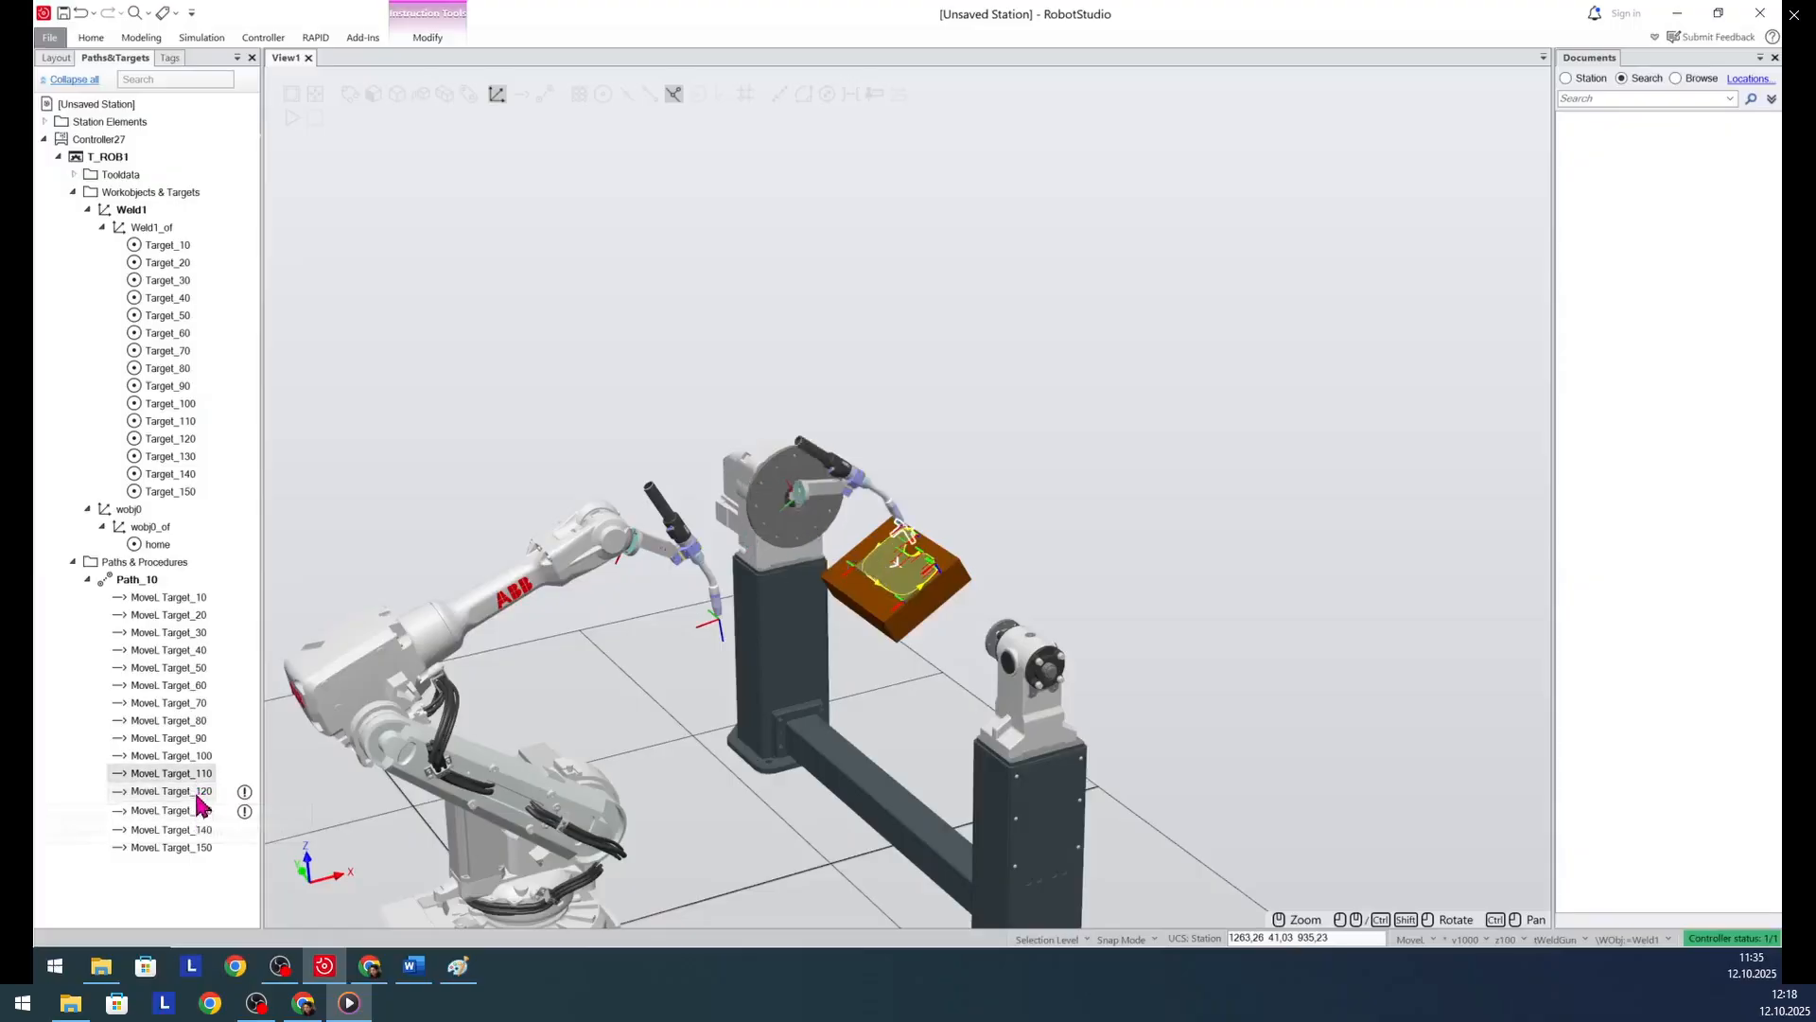
scroll(904, 615, up, 3)
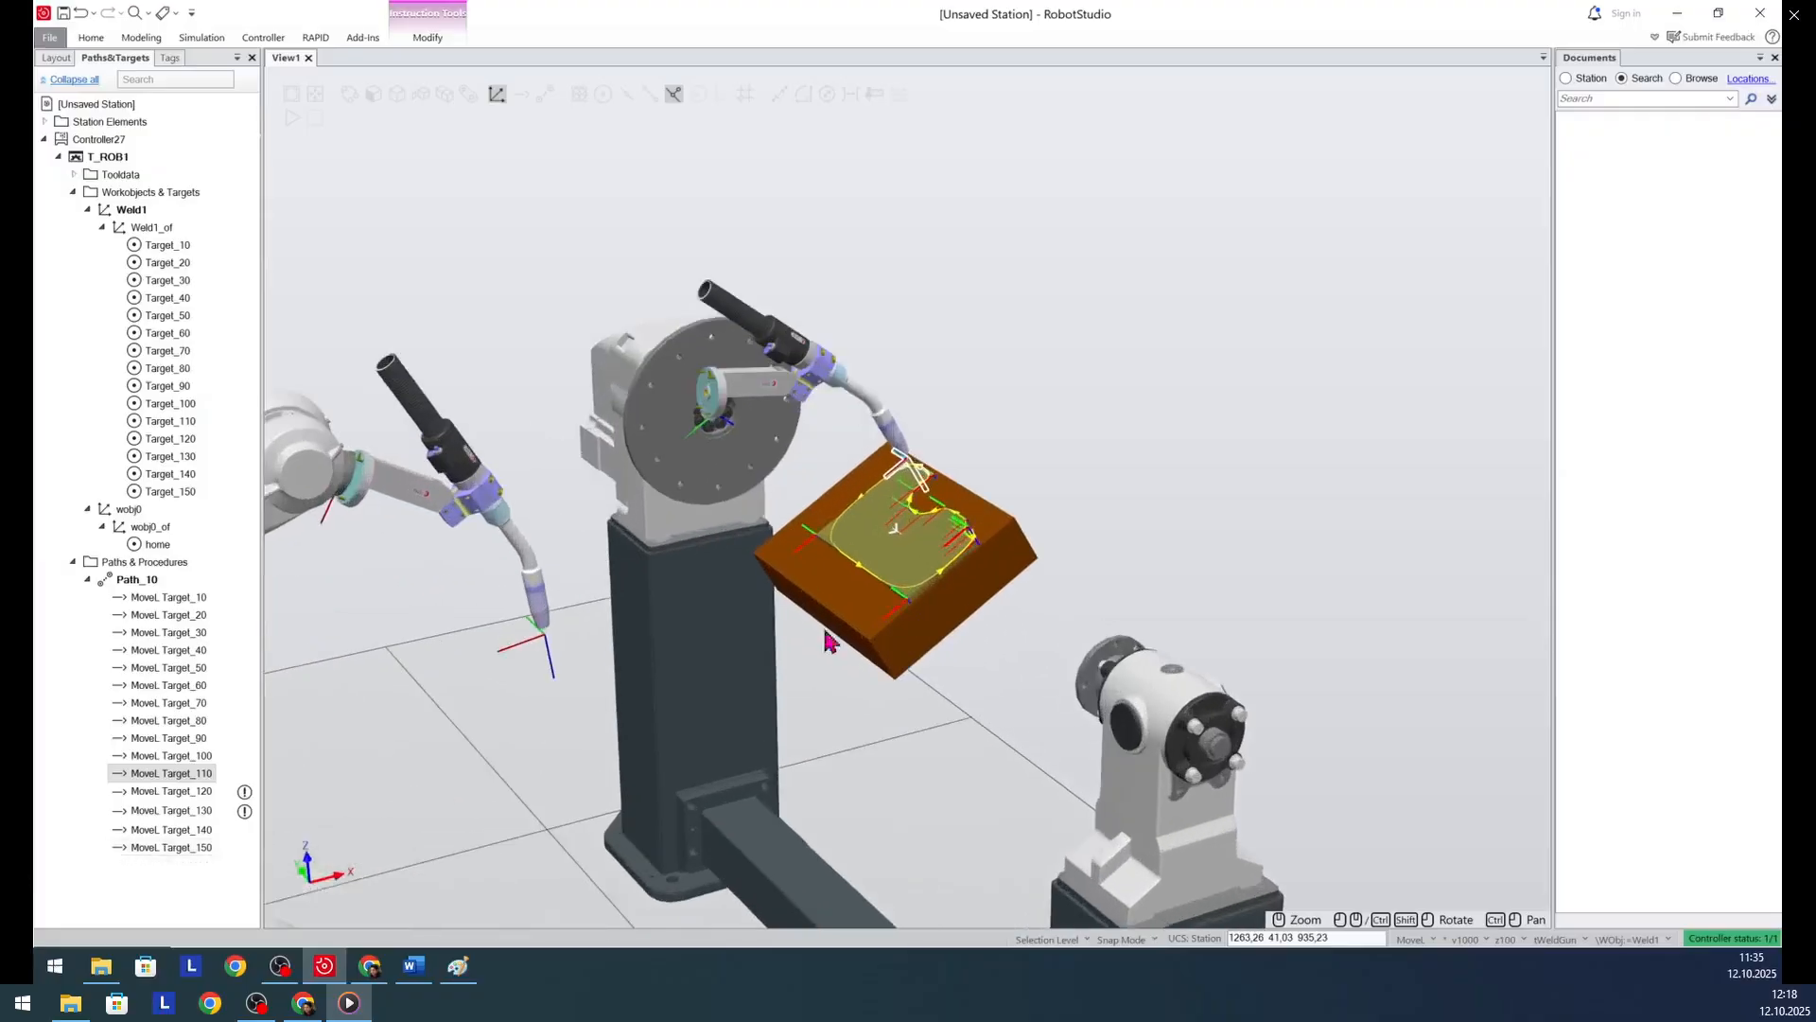
click(183, 795)
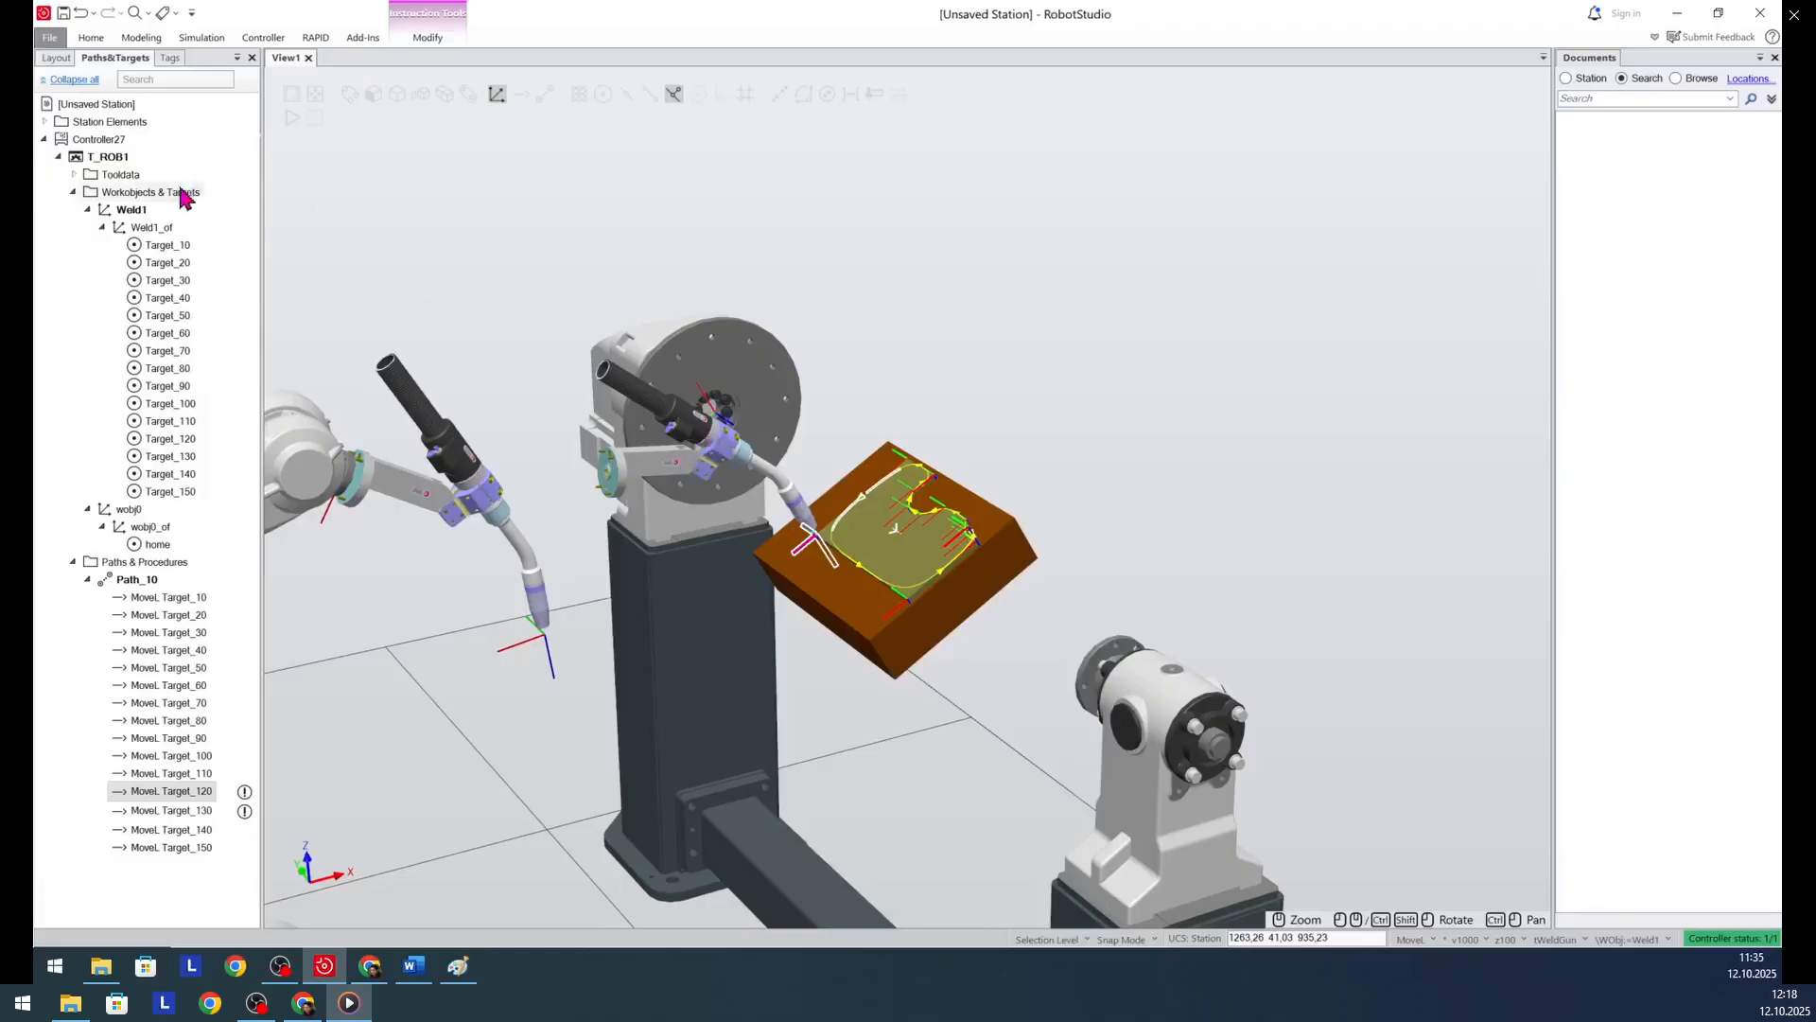
click(169, 441)
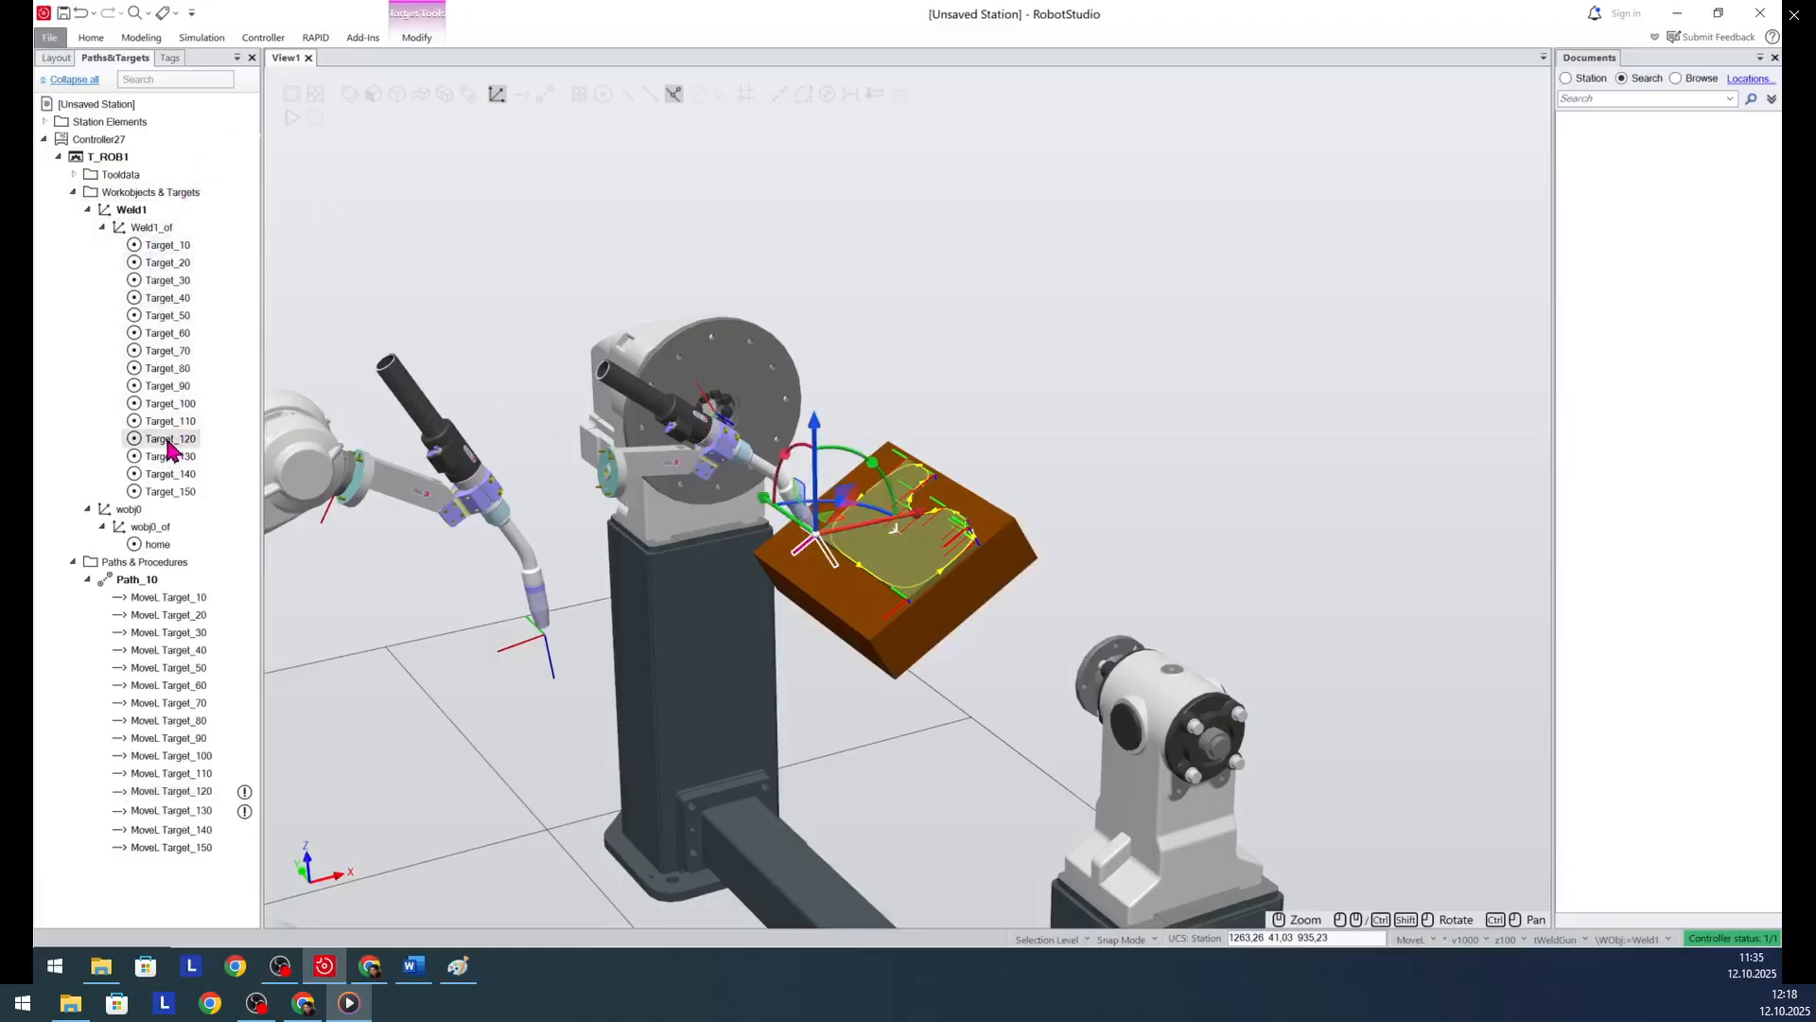
click(889, 476)
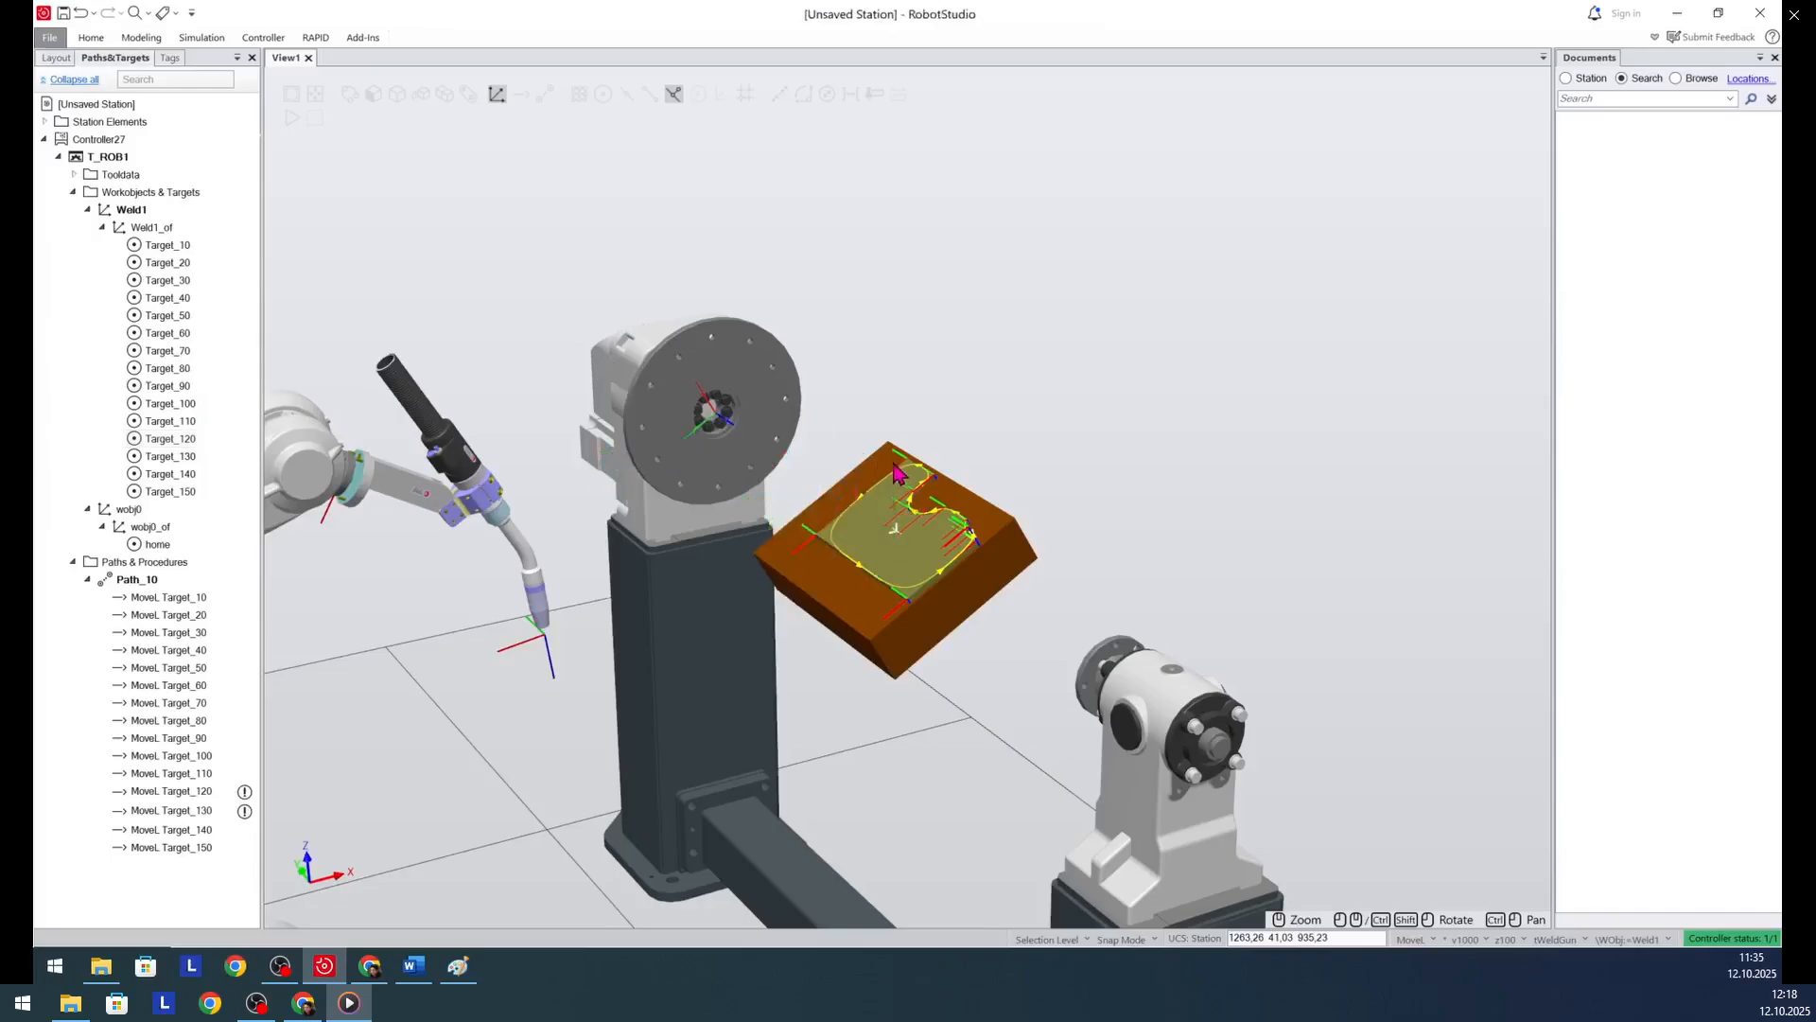
click(176, 442)
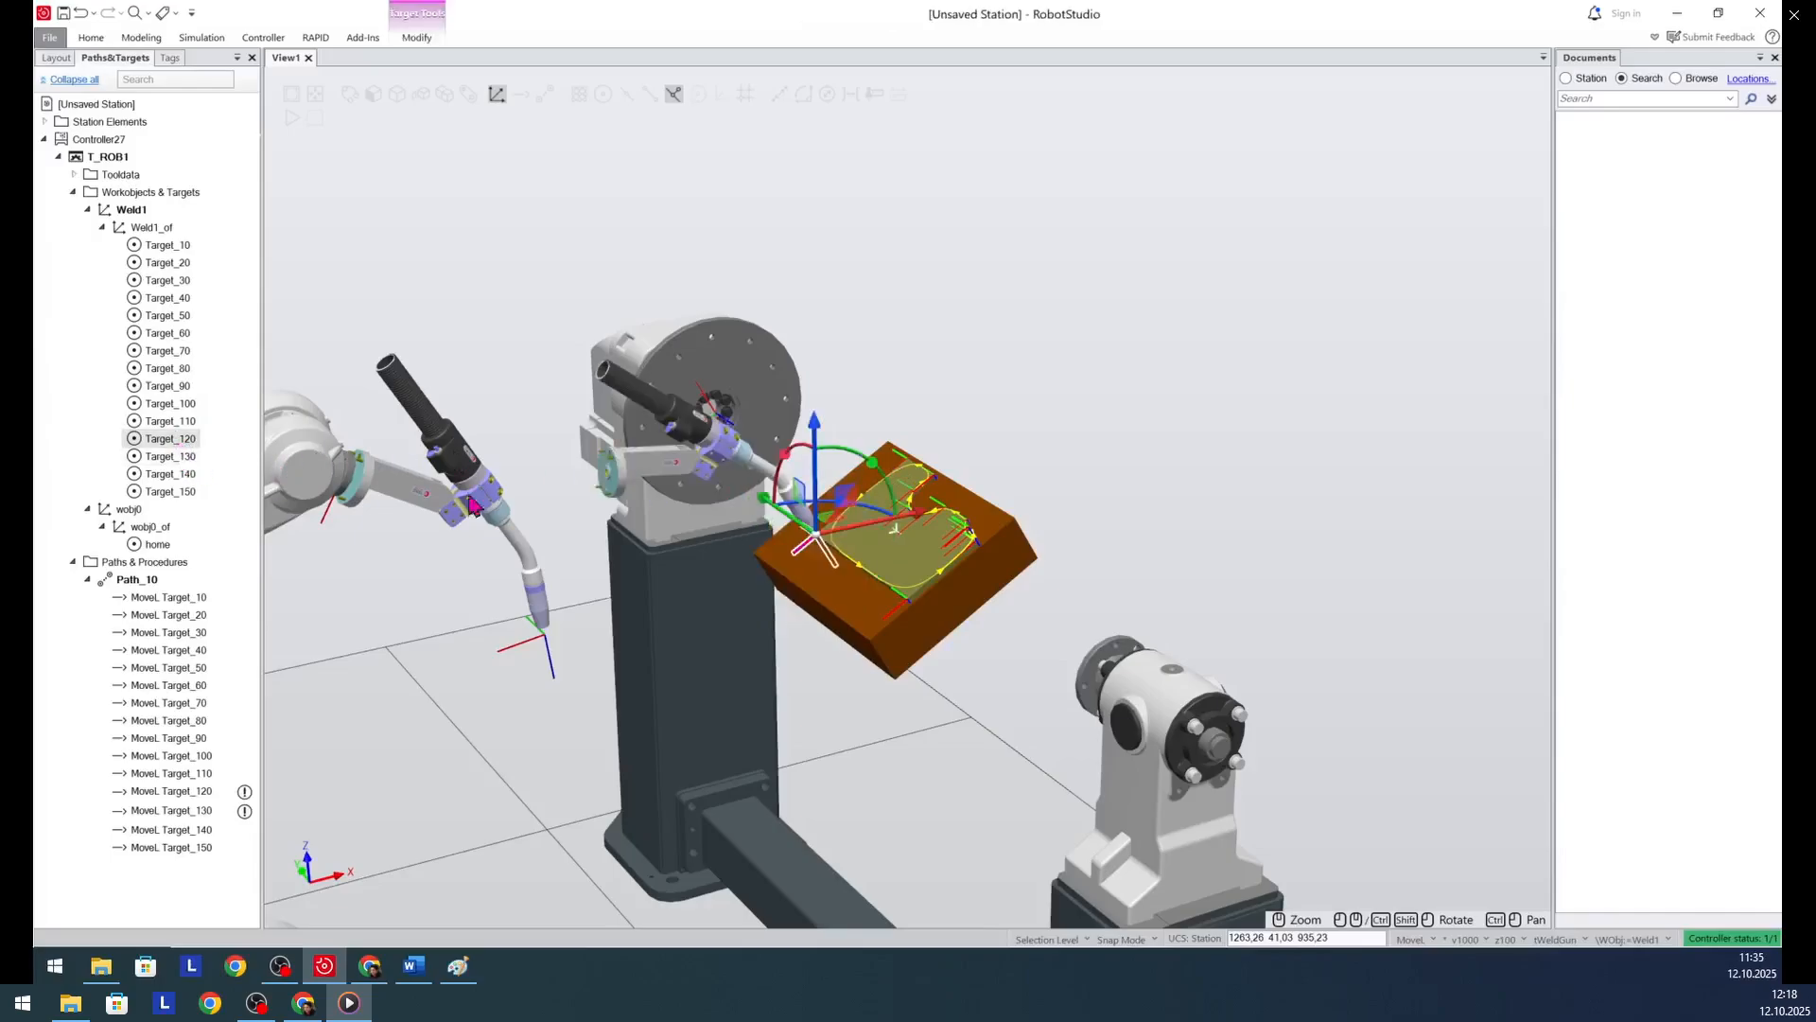
drag(887, 480, 903, 485)
- Rotate Target_130 about 13.5° around Y to tilt its torch more upright, comparing it with Target_120
click(206, 809)
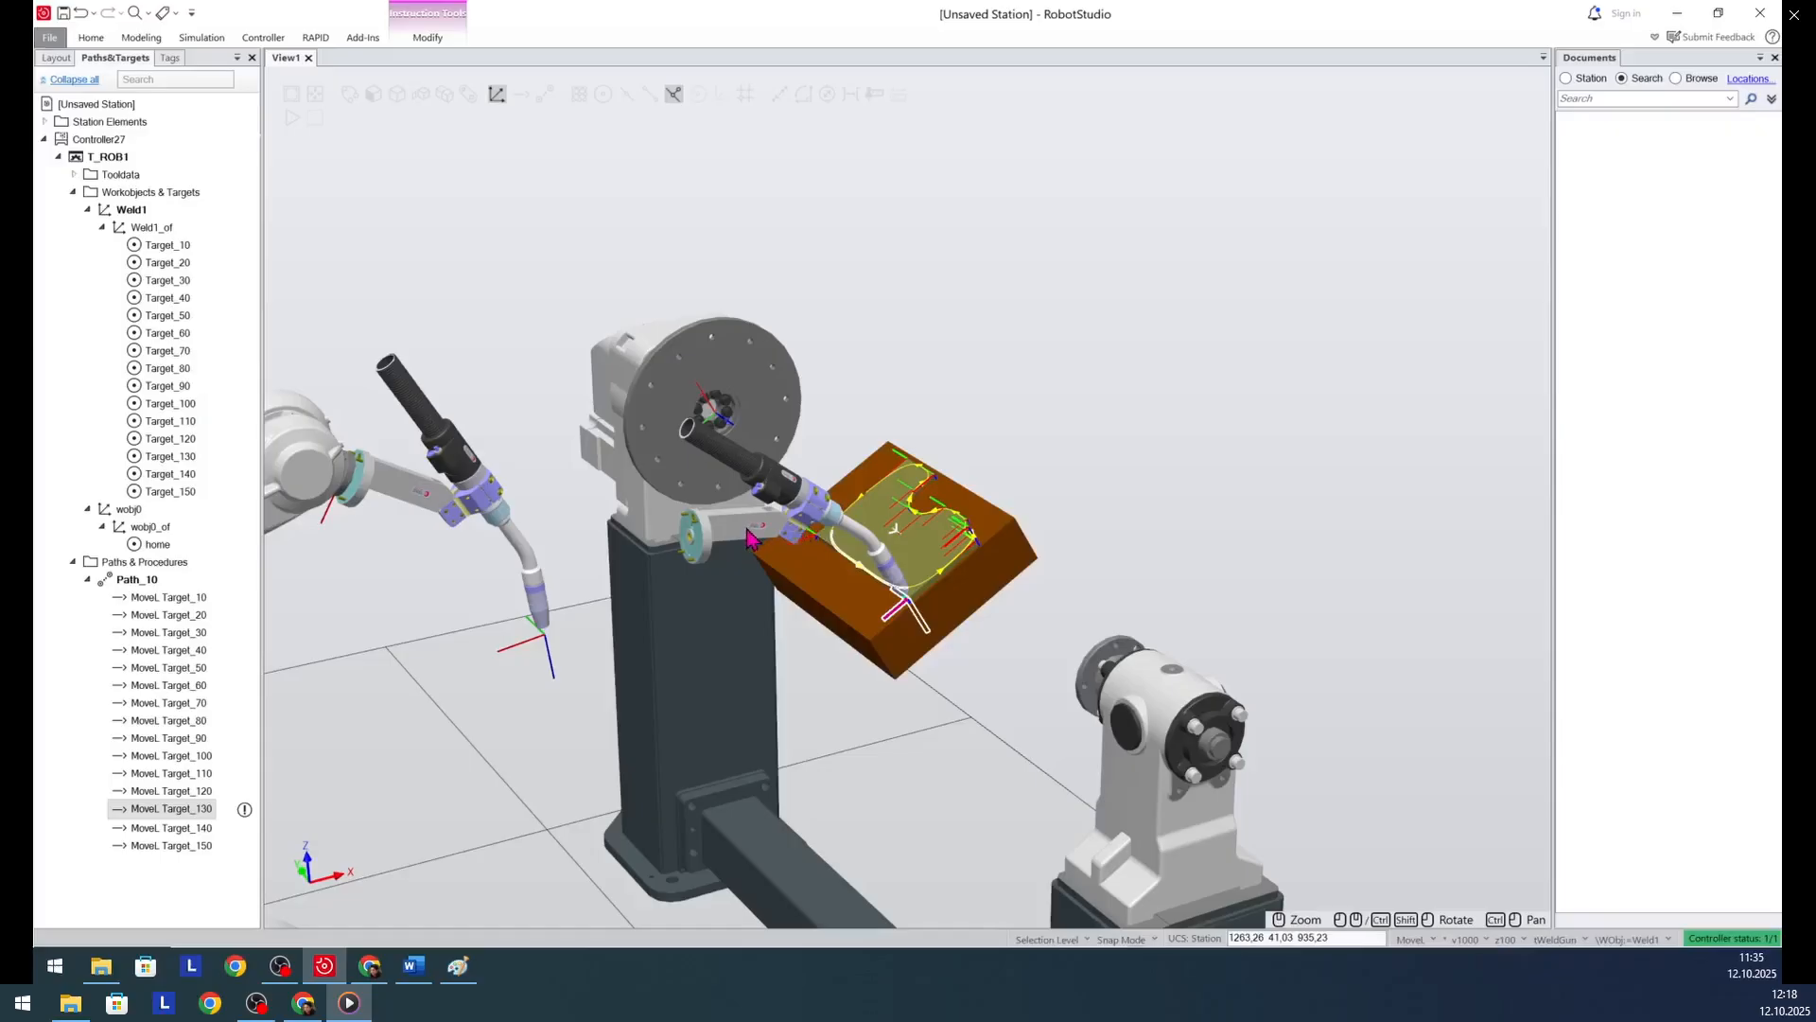
click(760, 536)
click(200, 811)
click(750, 533)
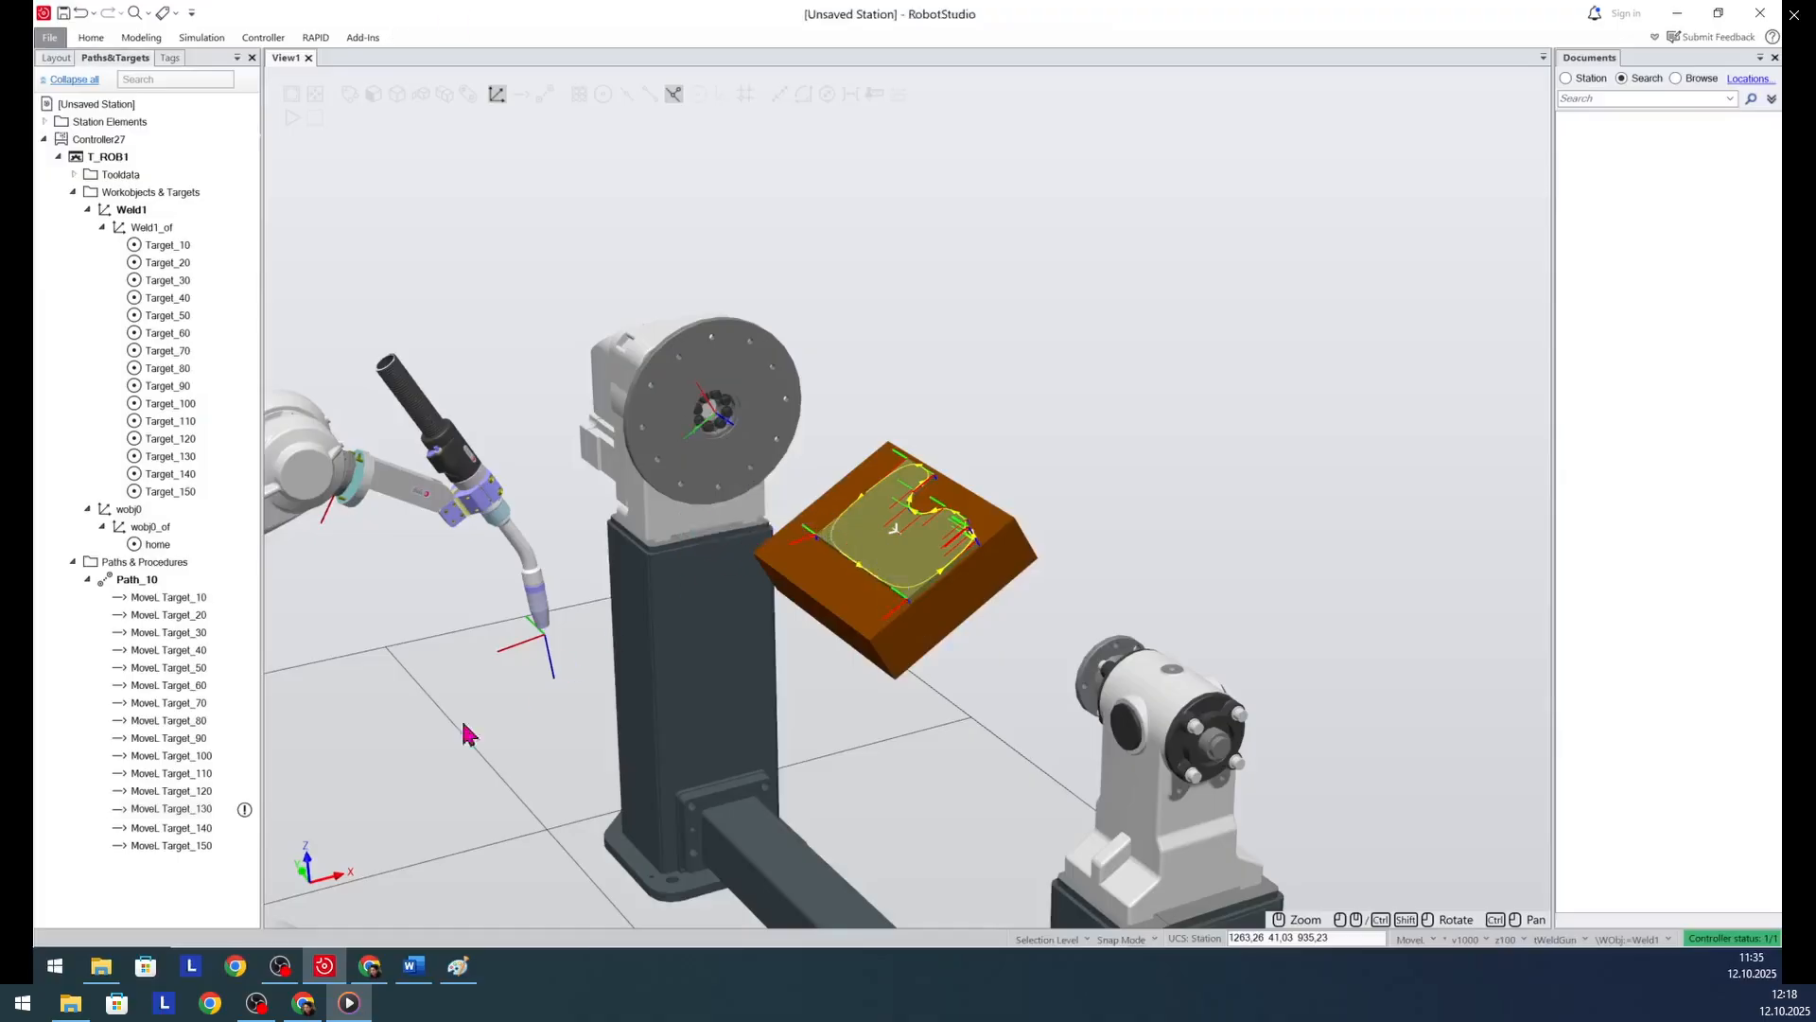
click(170, 808)
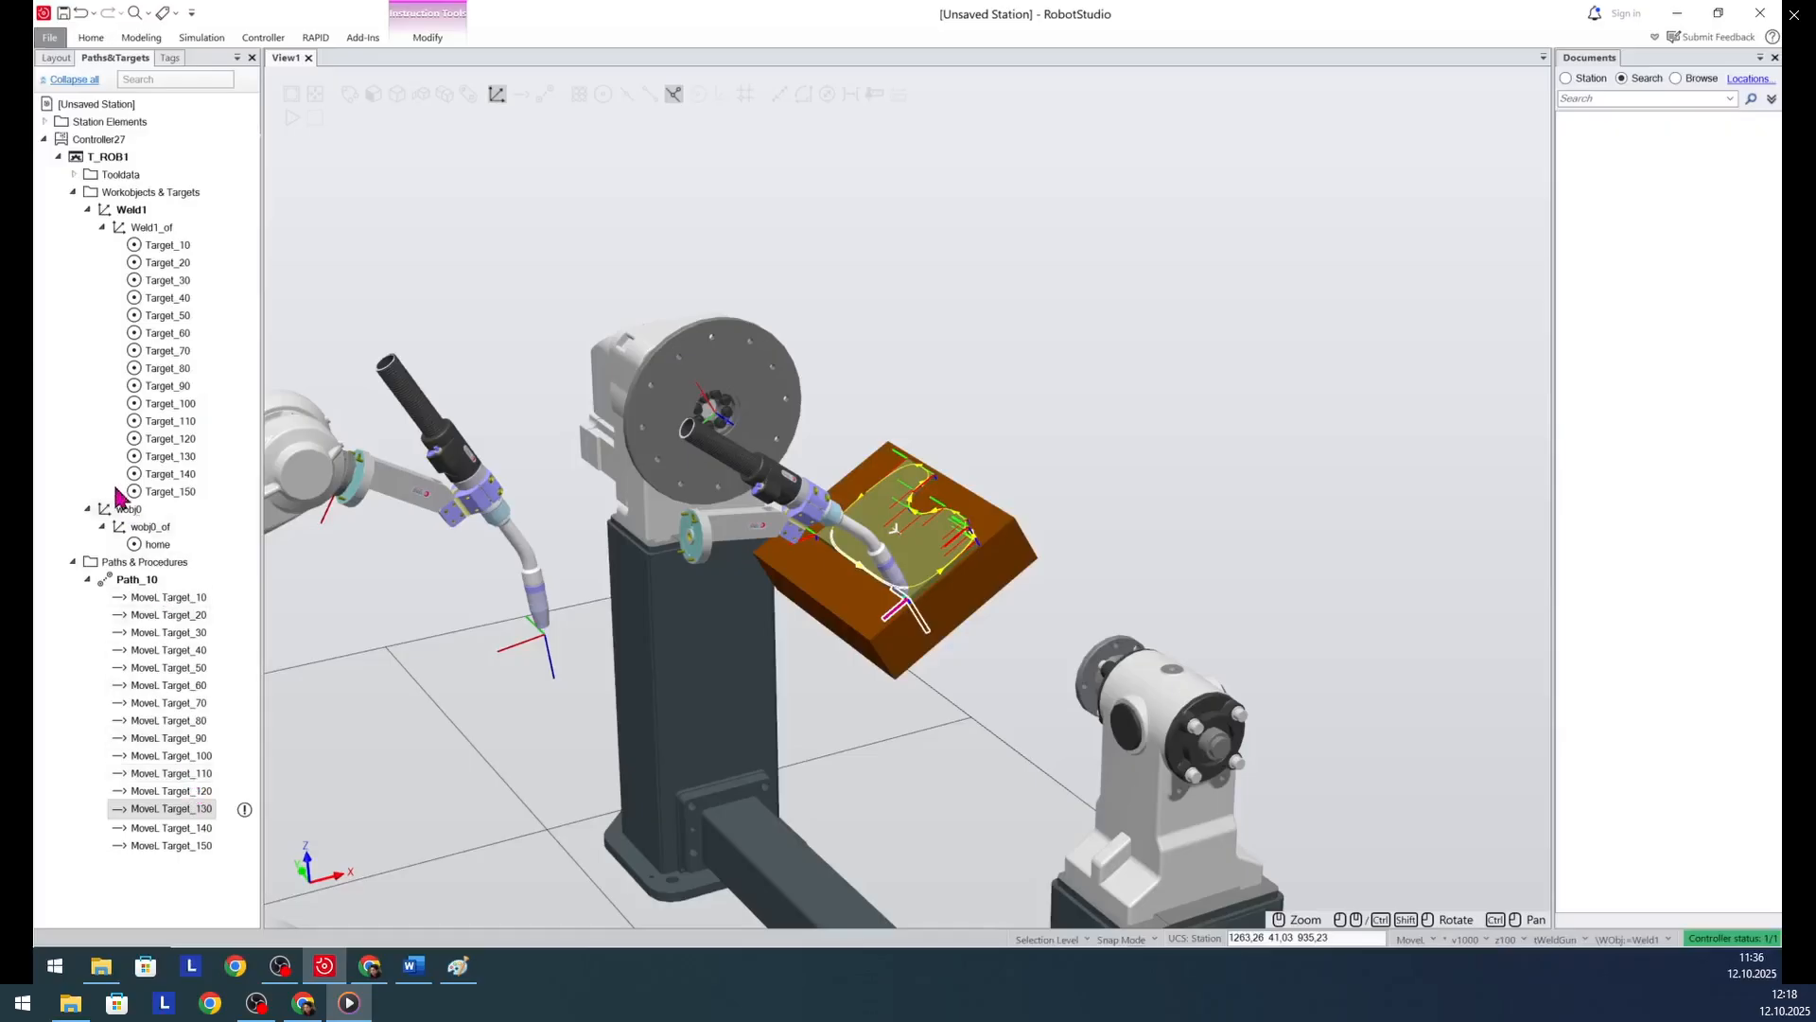
click(171, 440)
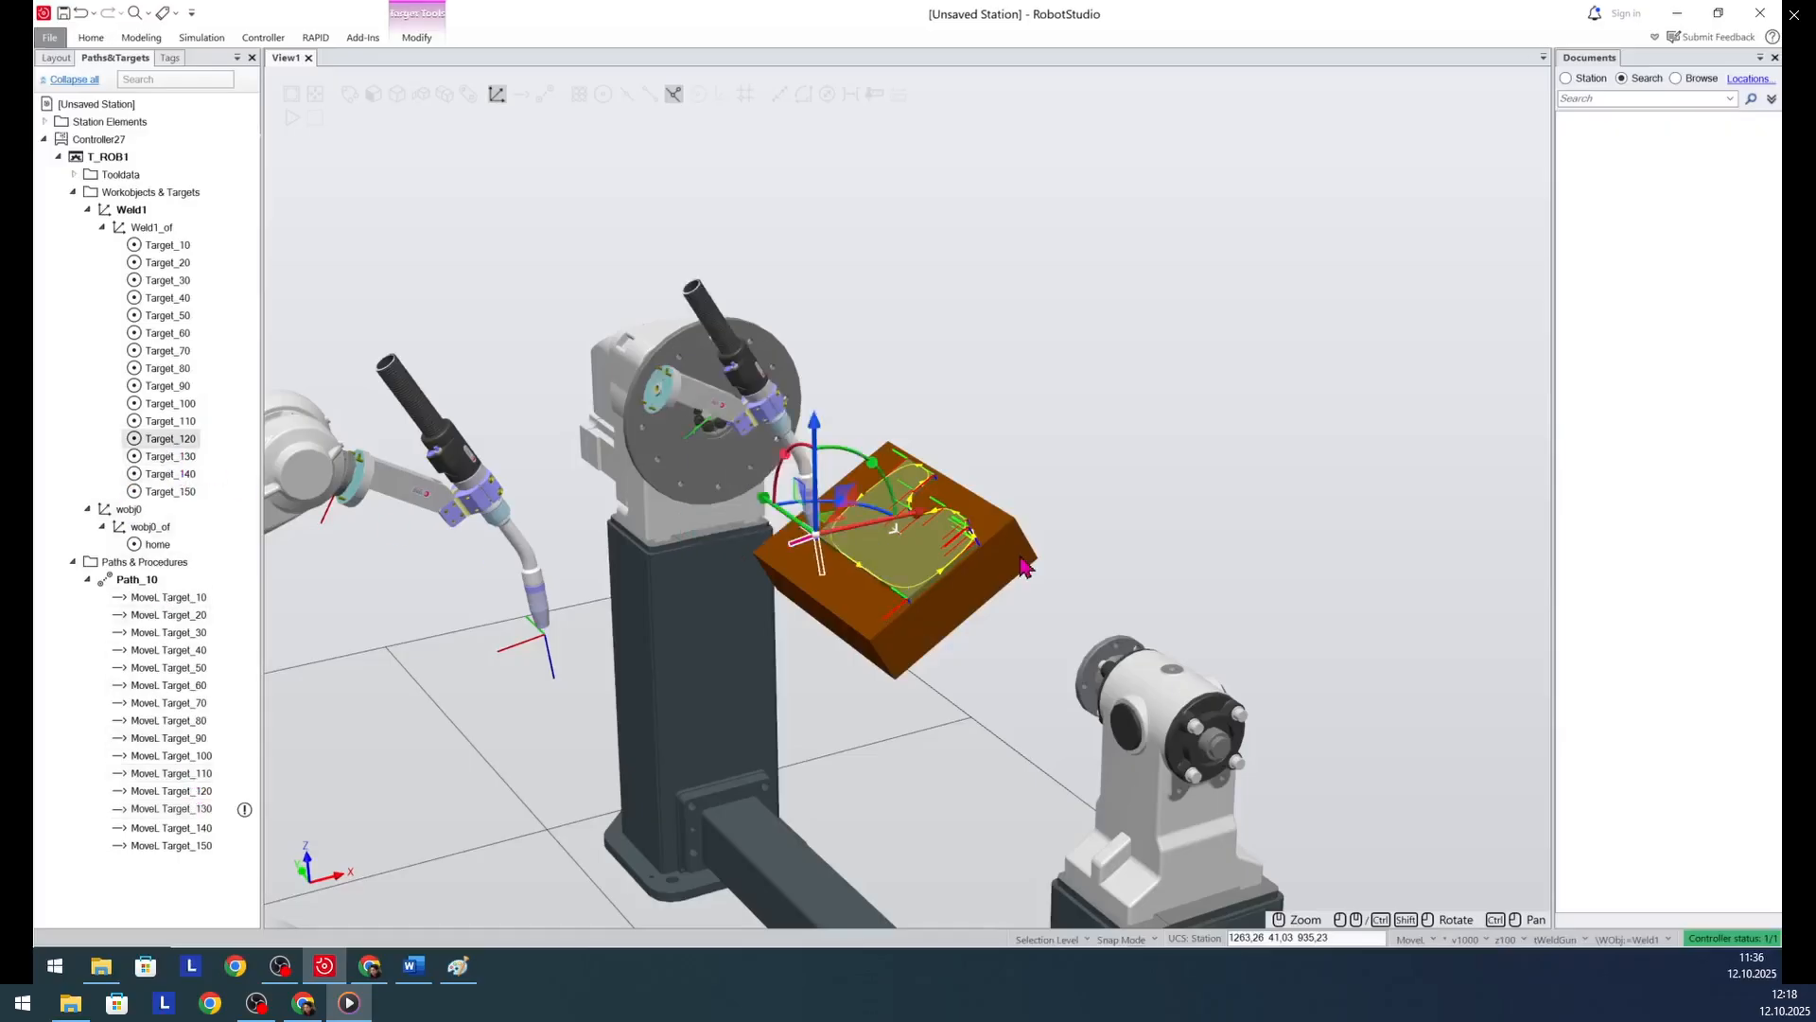
click(189, 457)
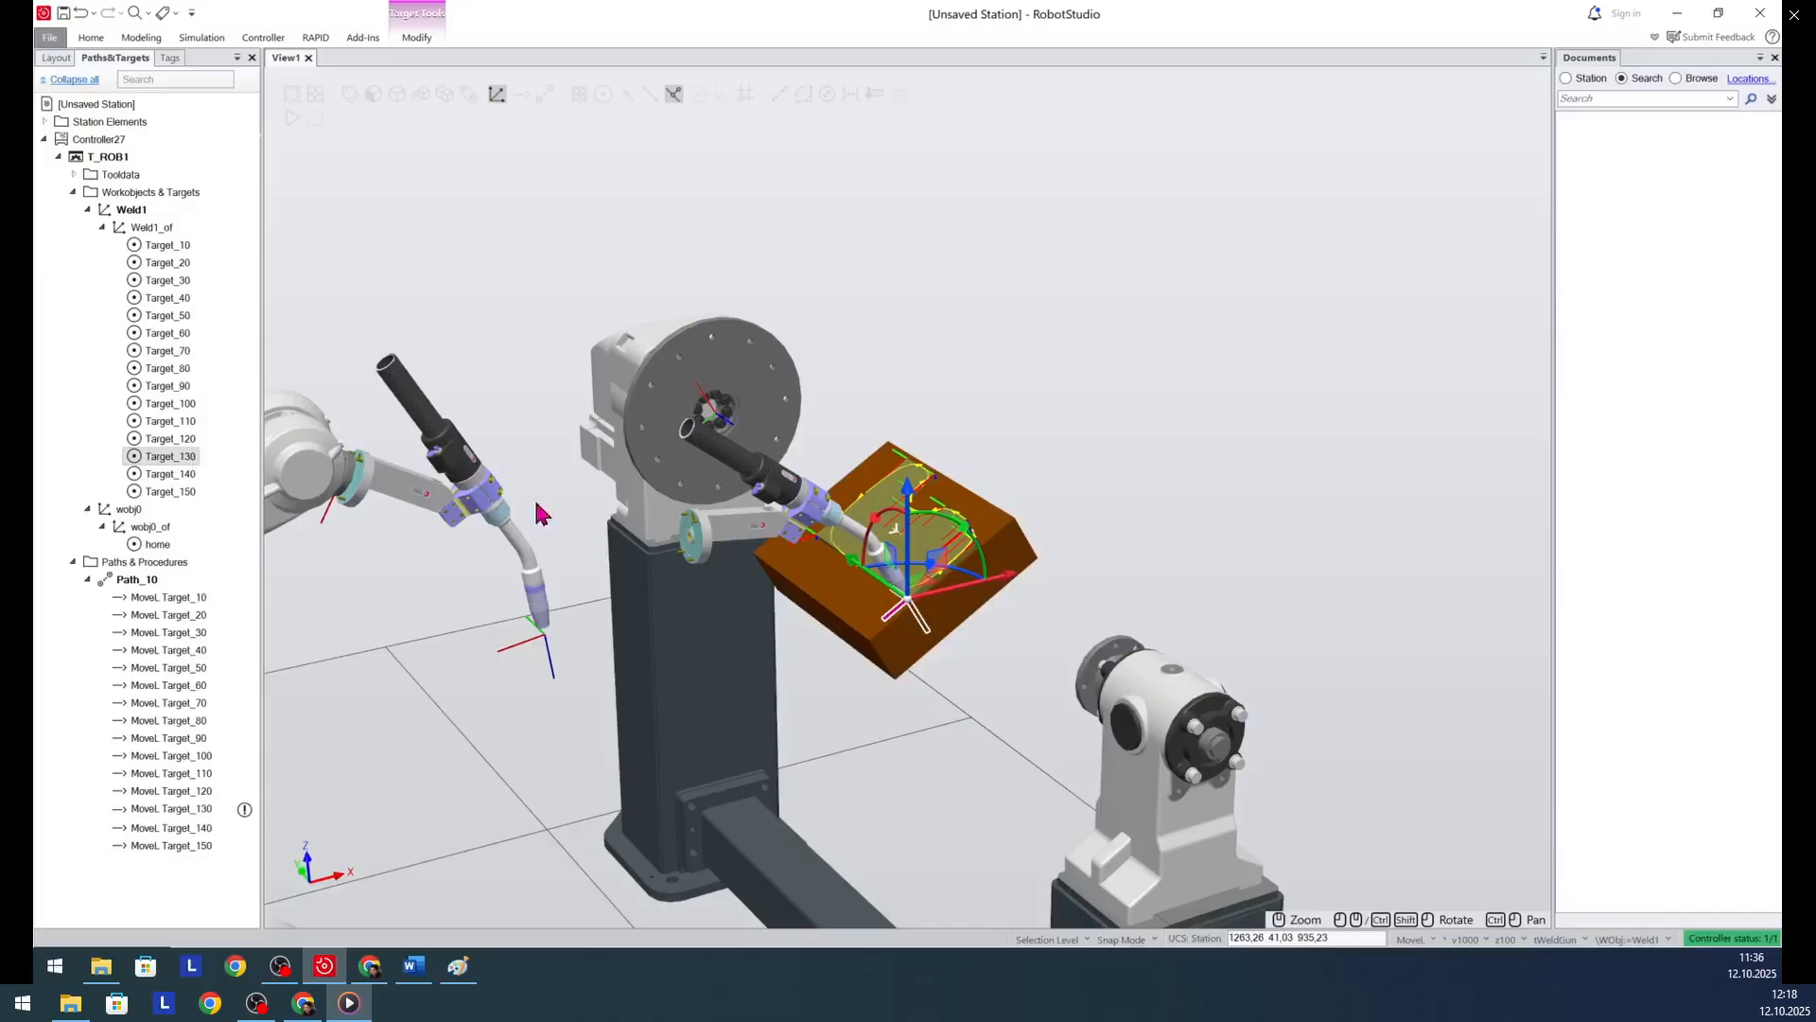
mouse_move(958, 527)
mouse_down()
mouse_move(986, 550)
mouse_move(969, 541)
mouse_up()
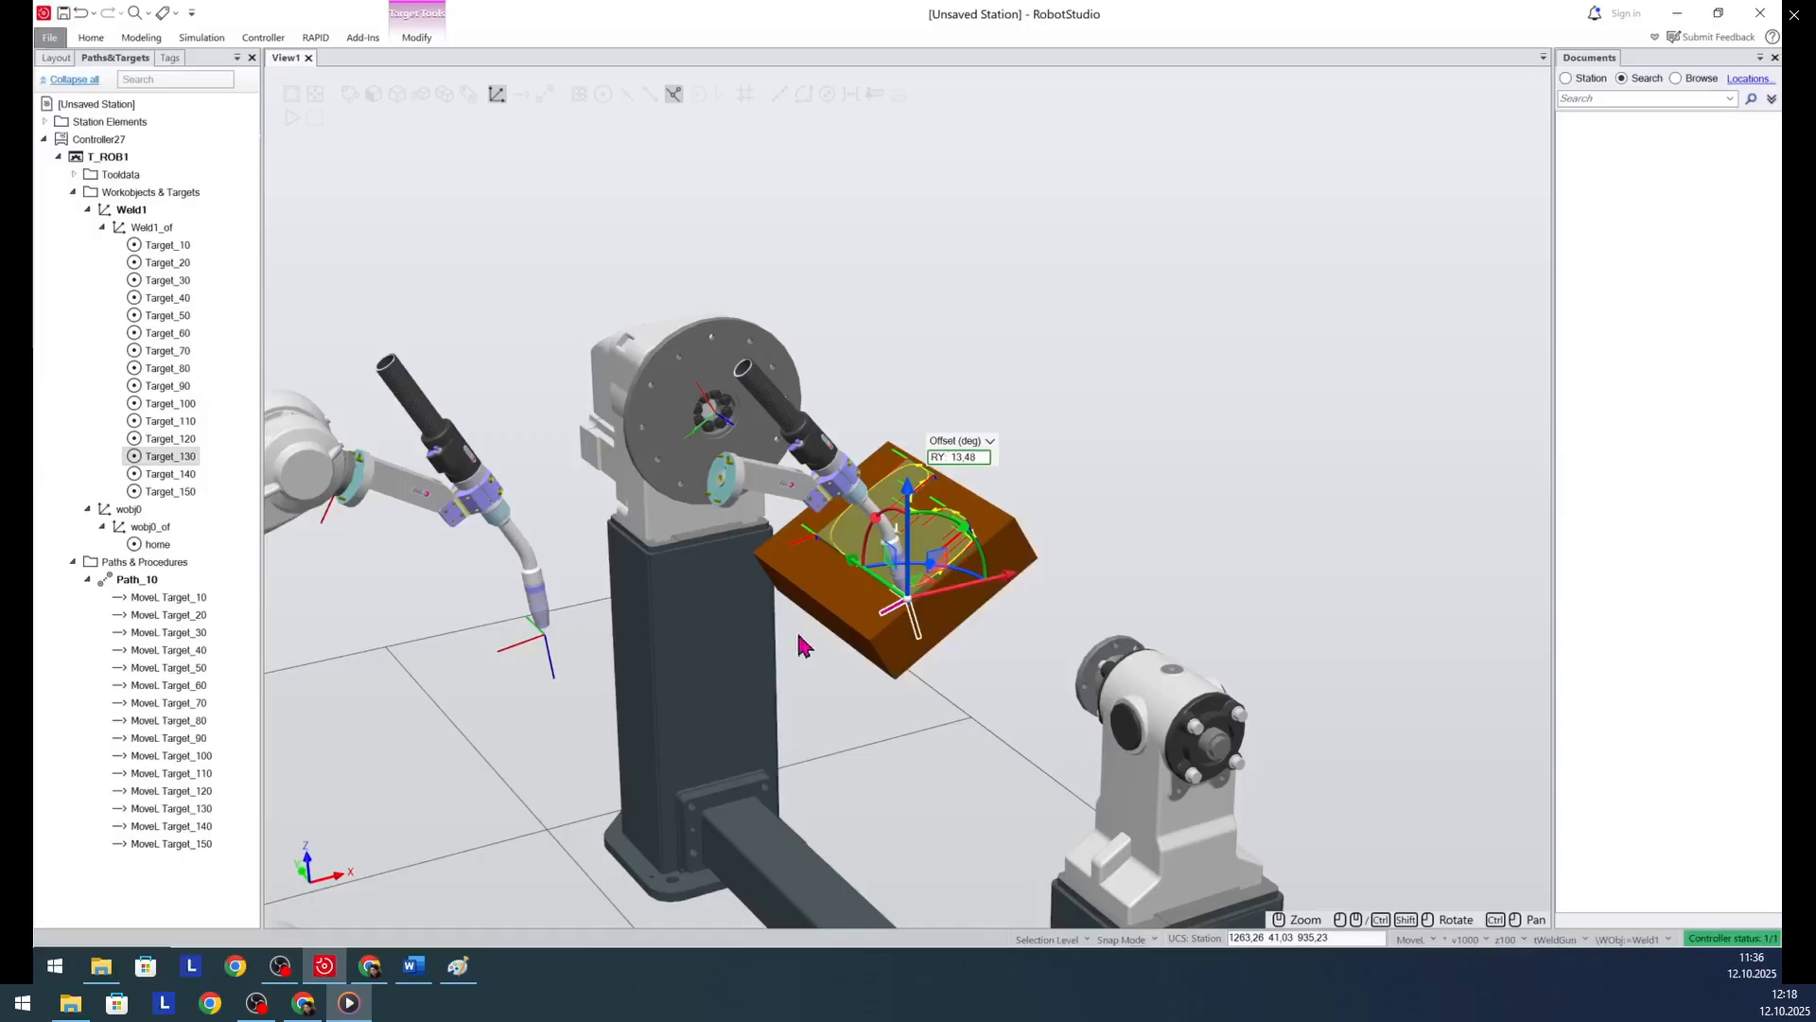
- Change the motion type of the Path_10 move to Target_10 from Linear to Joint
click(159, 890)
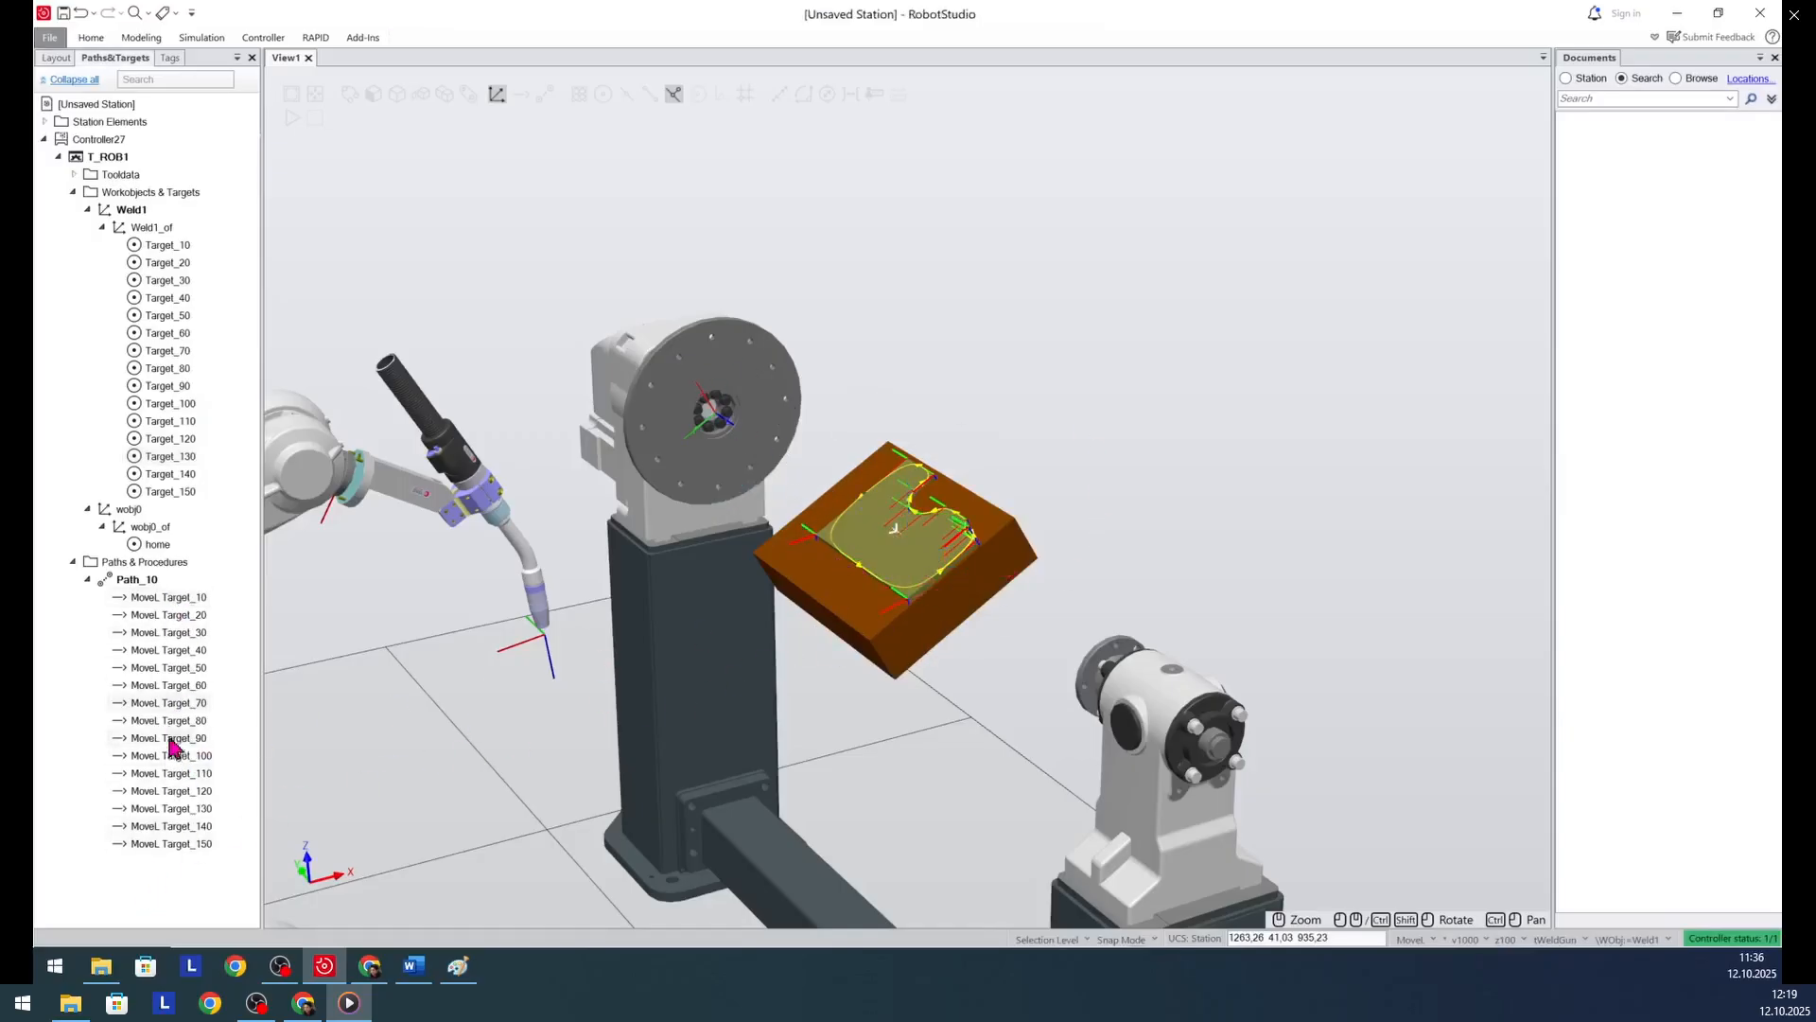
click(157, 599)
right_click(157, 606)
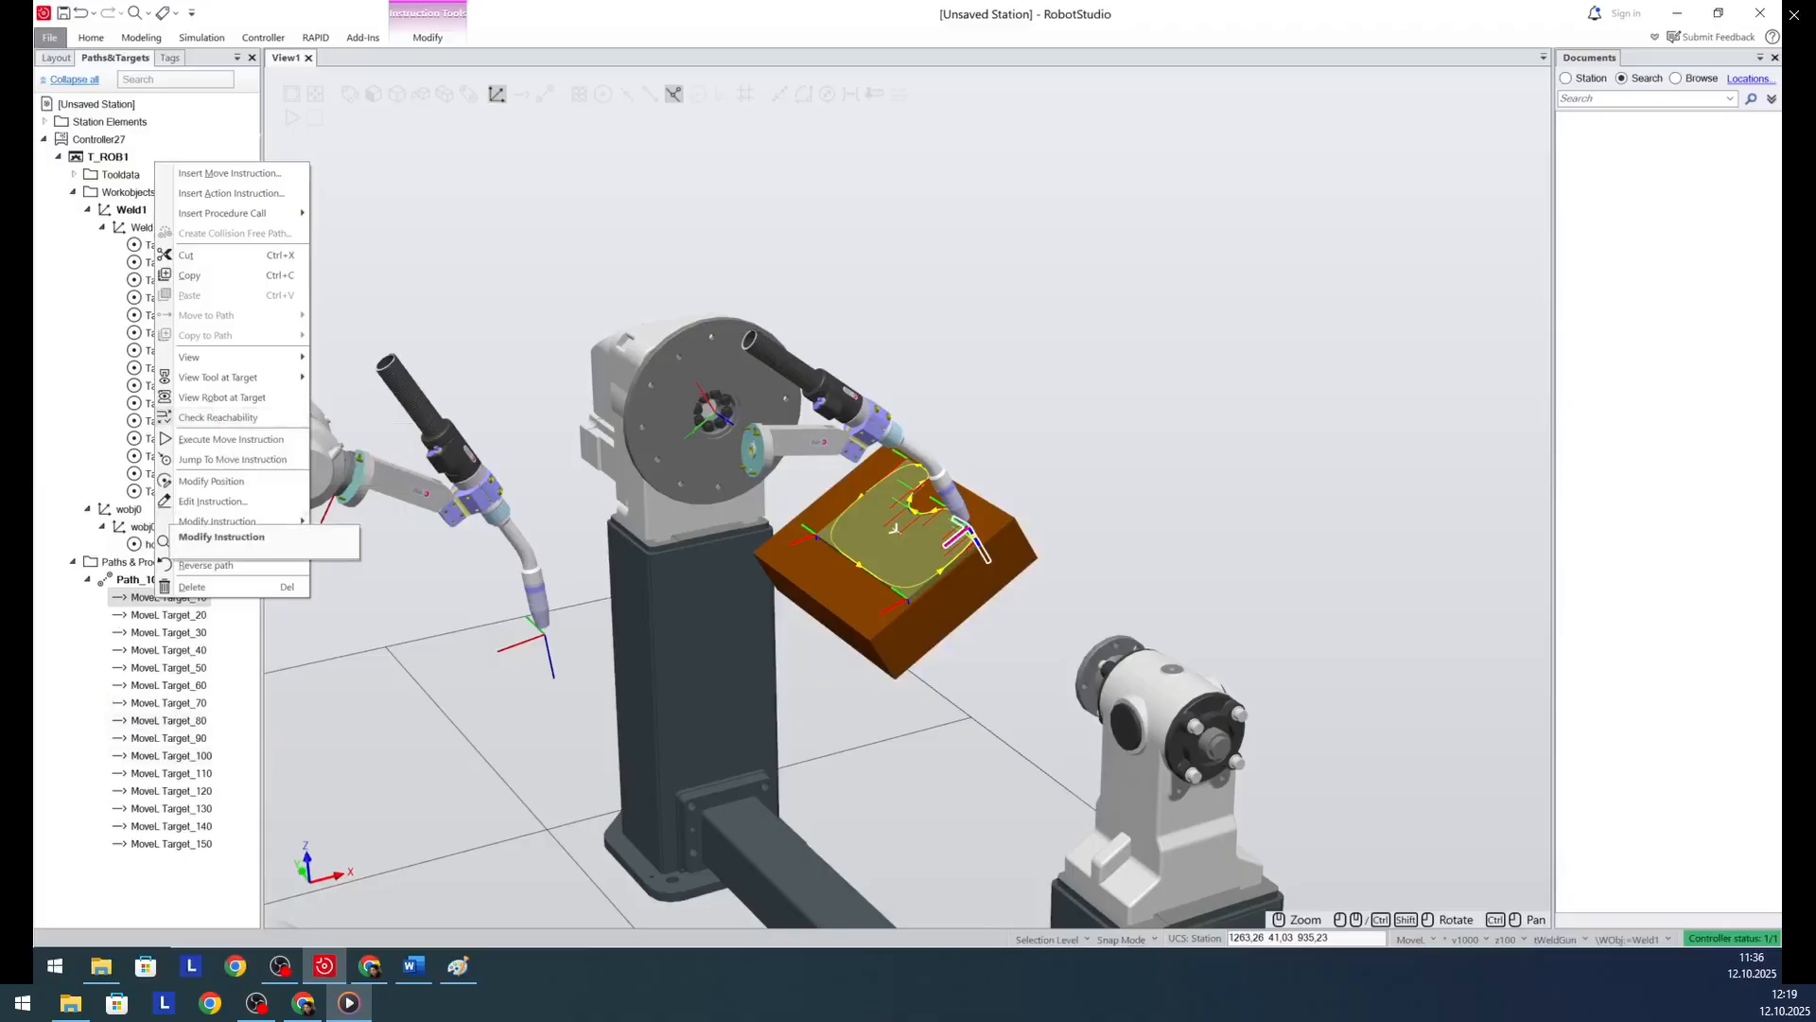
click(280, 965)
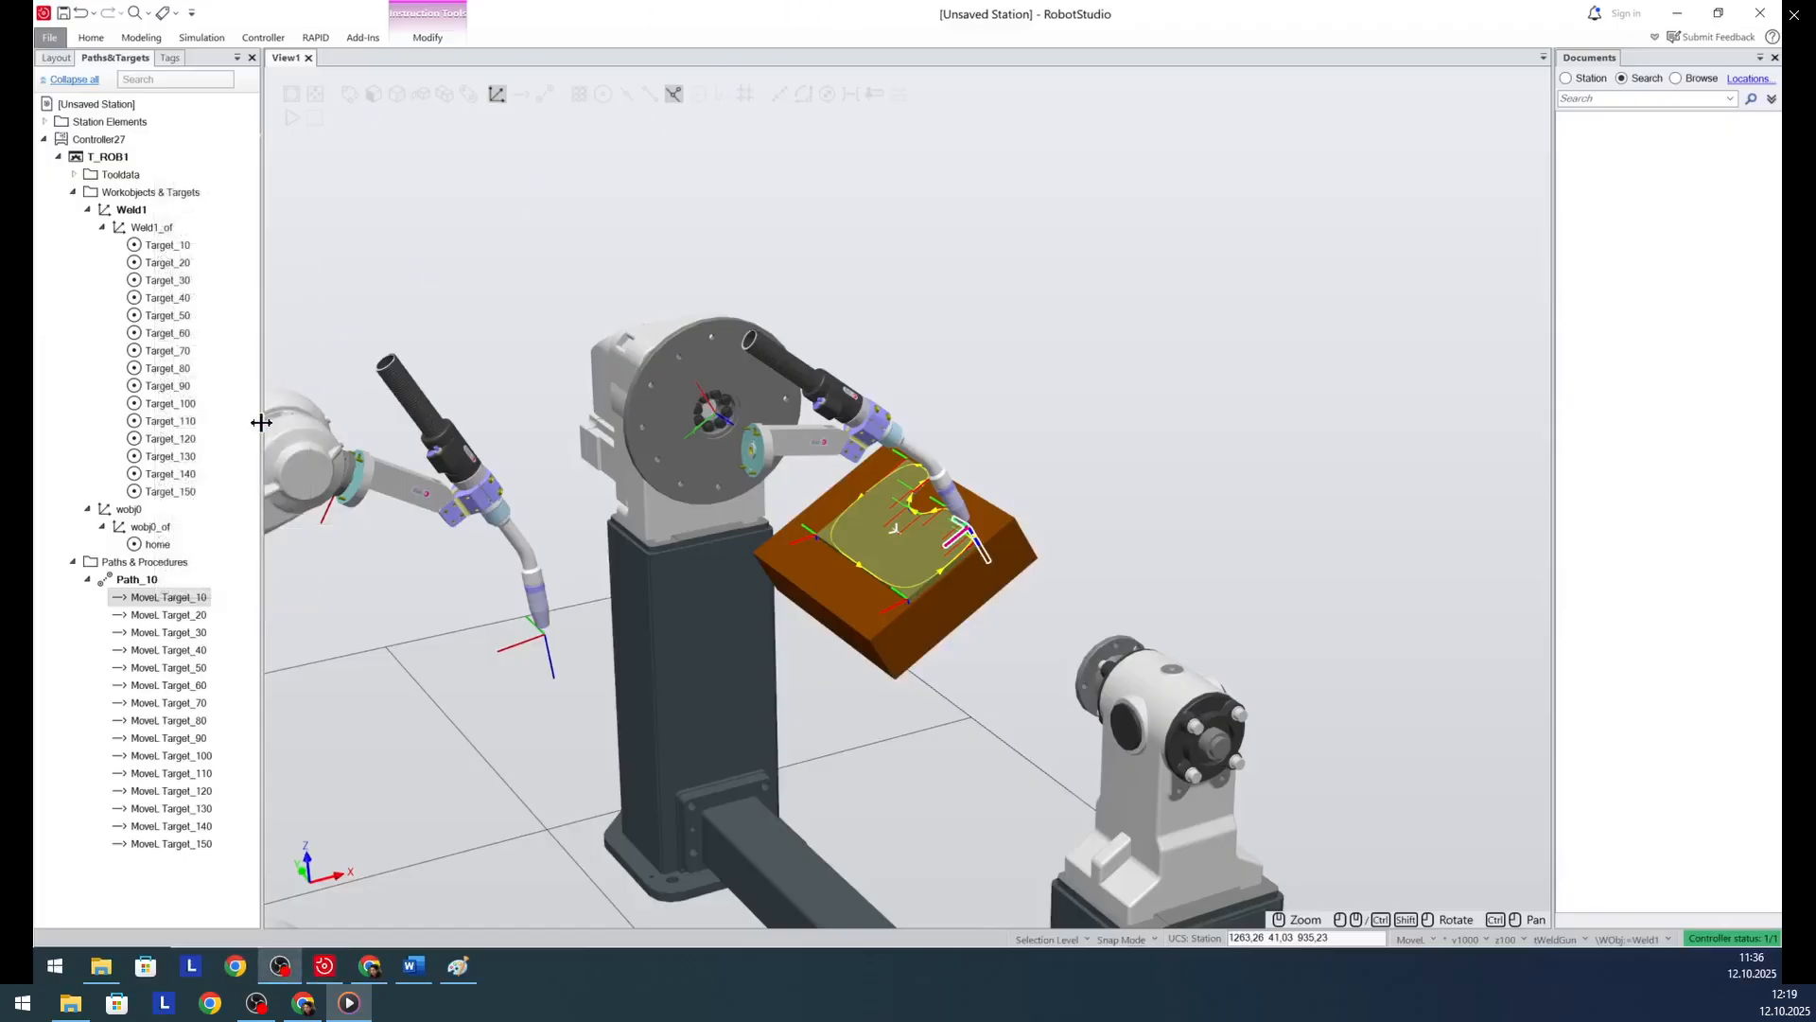
right_click(166, 604)
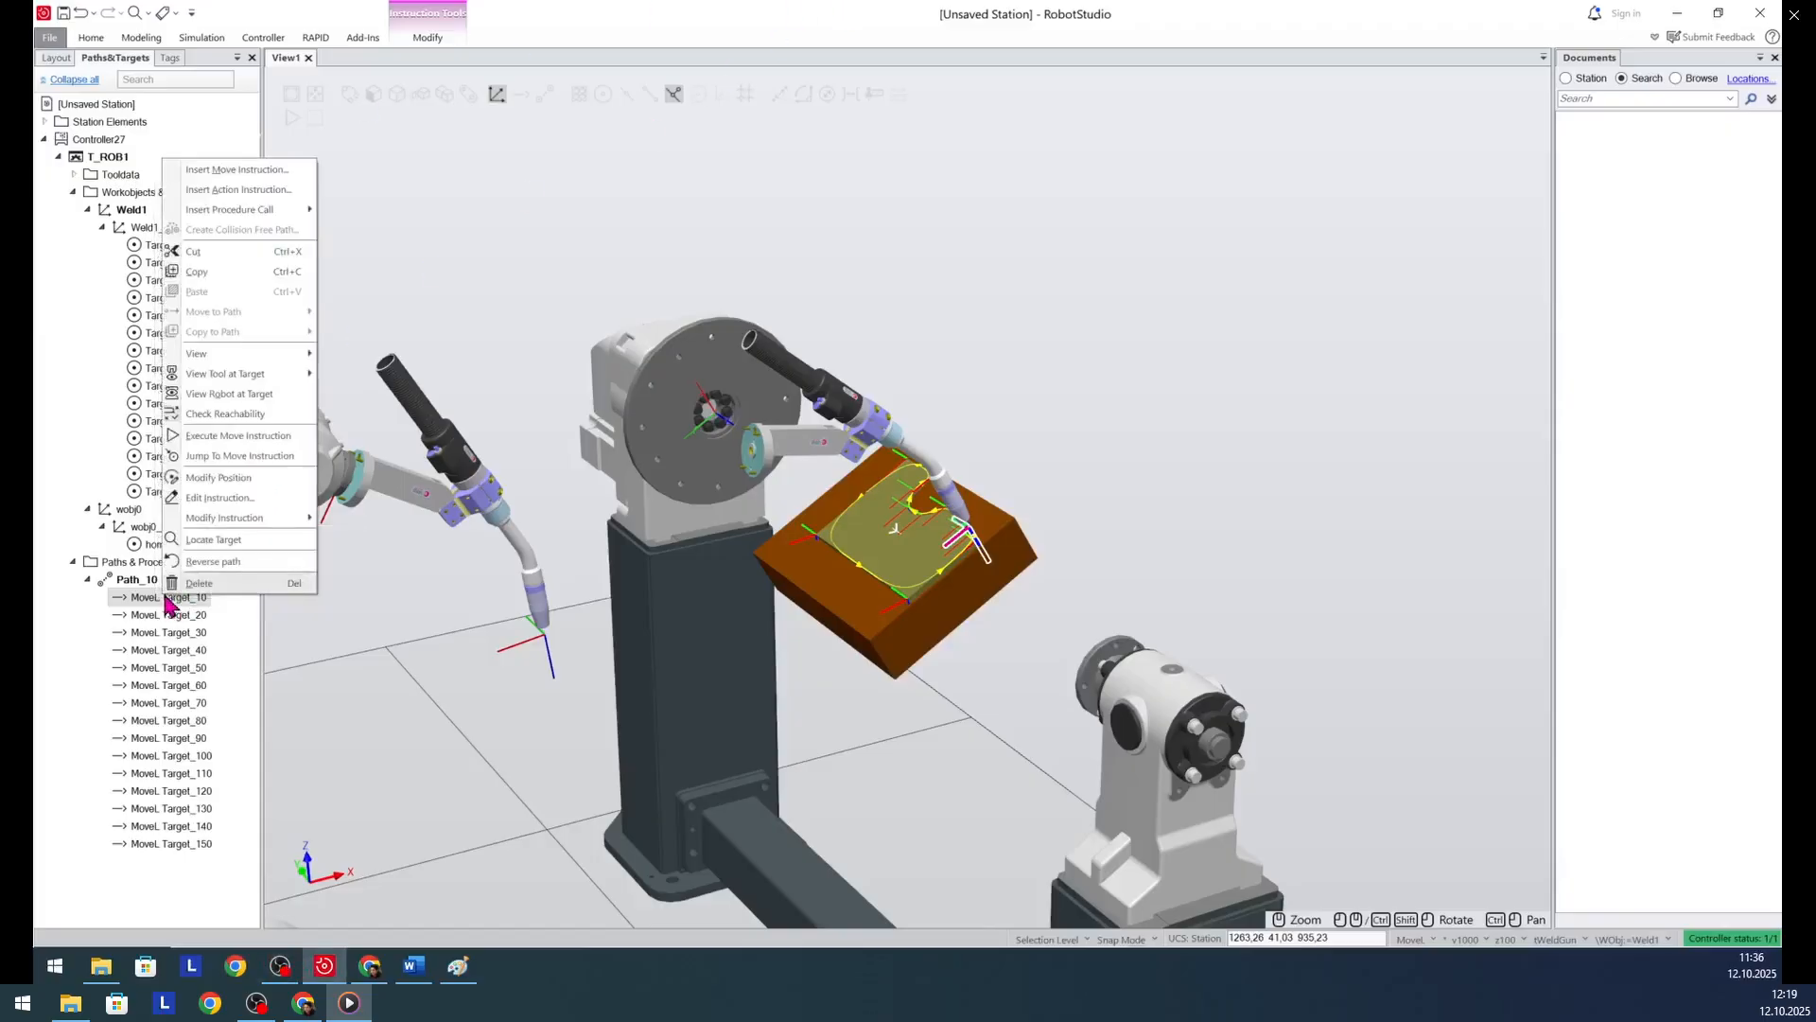
click(218, 498)
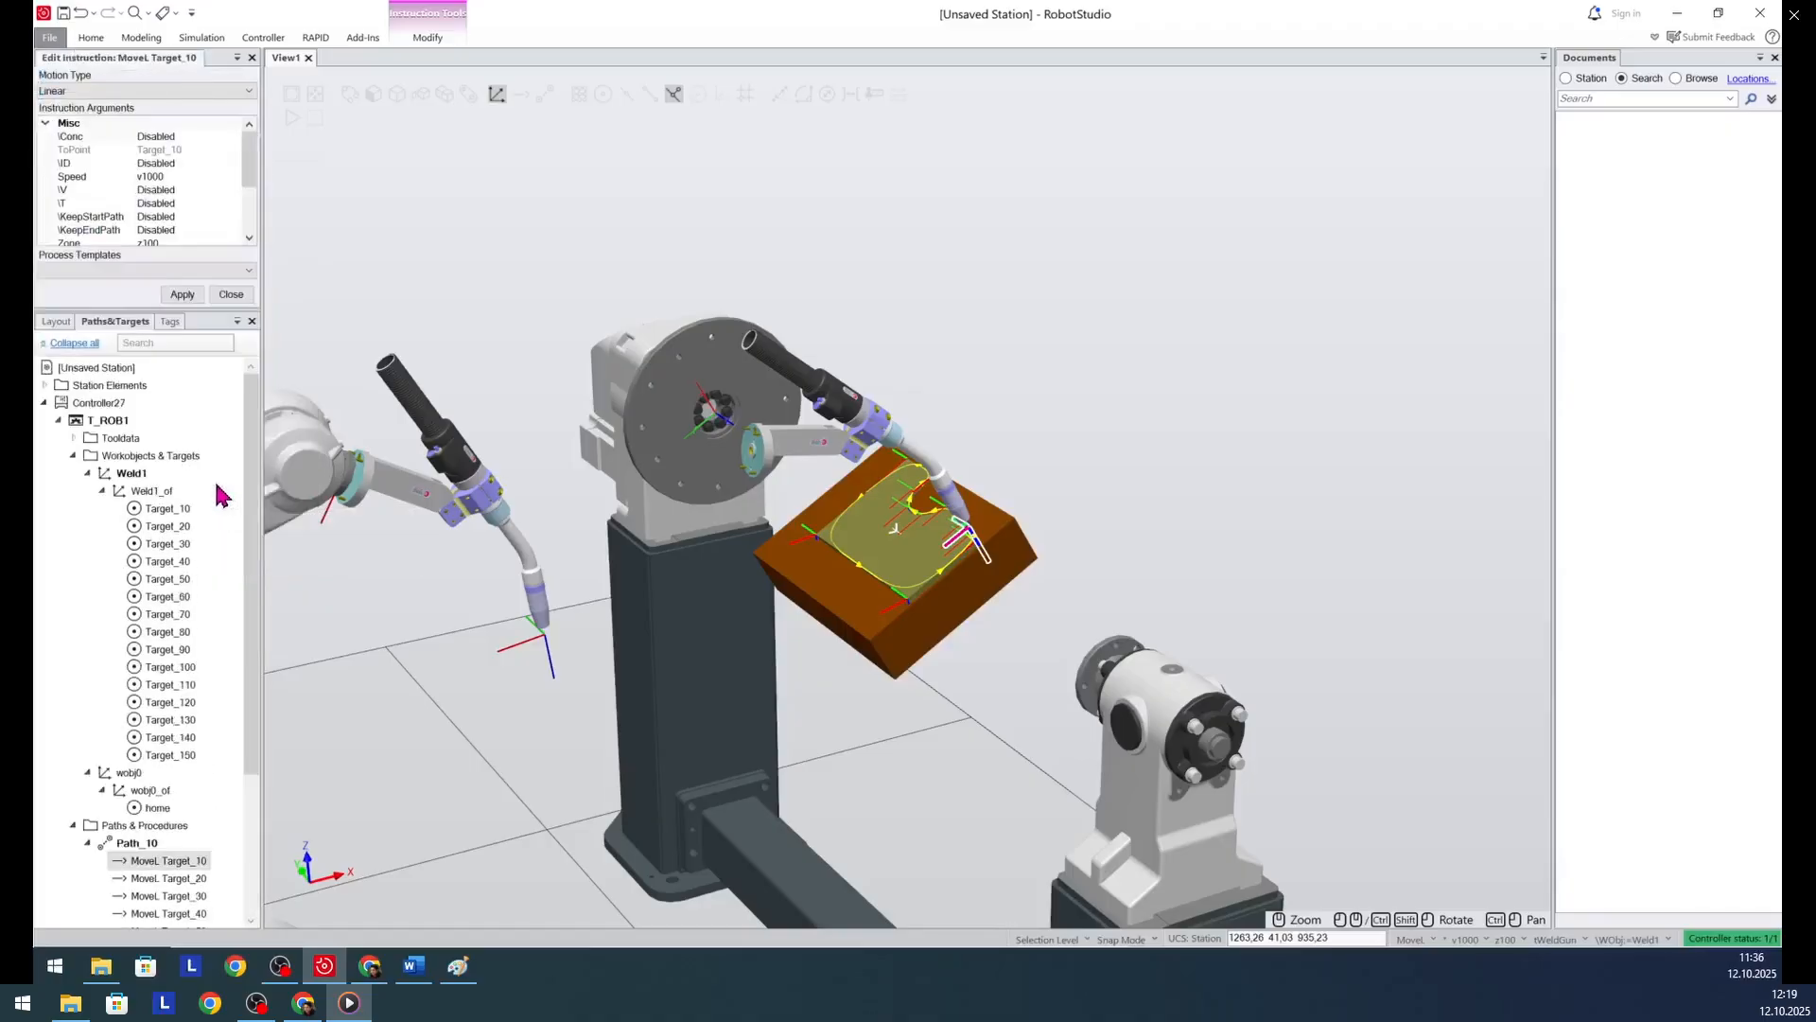
click(171, 91)
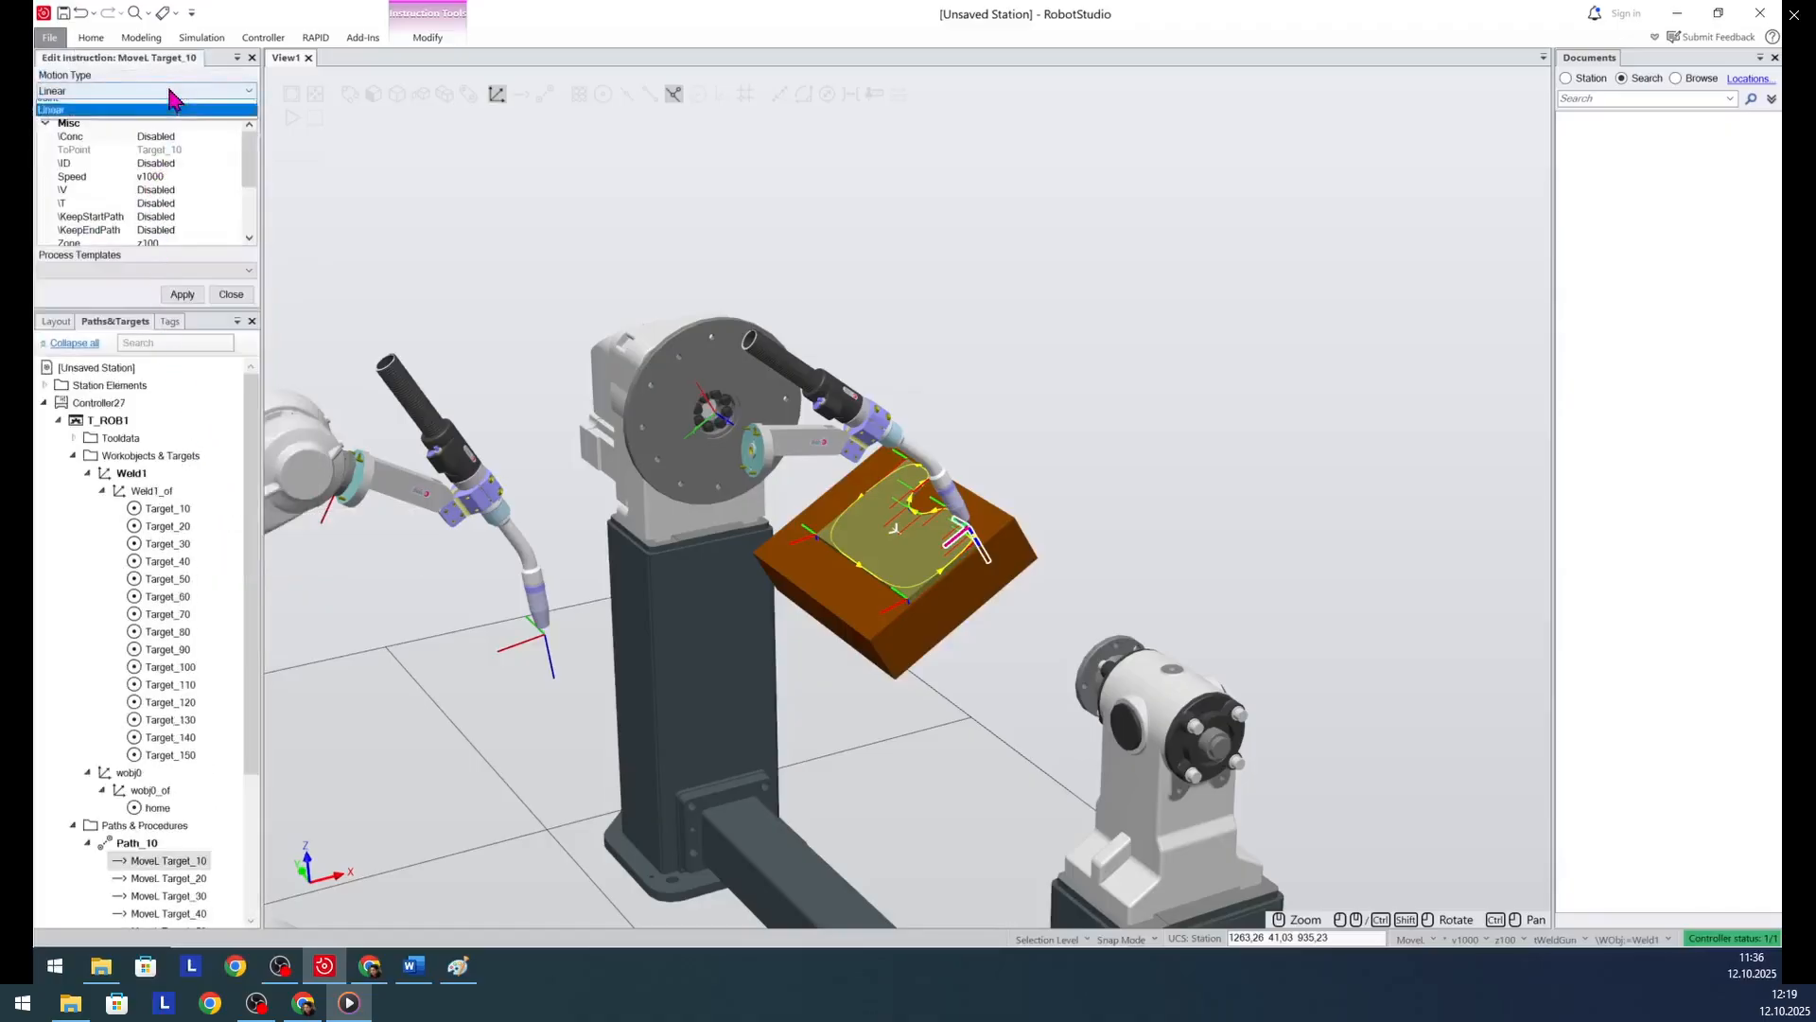
click(156, 116)
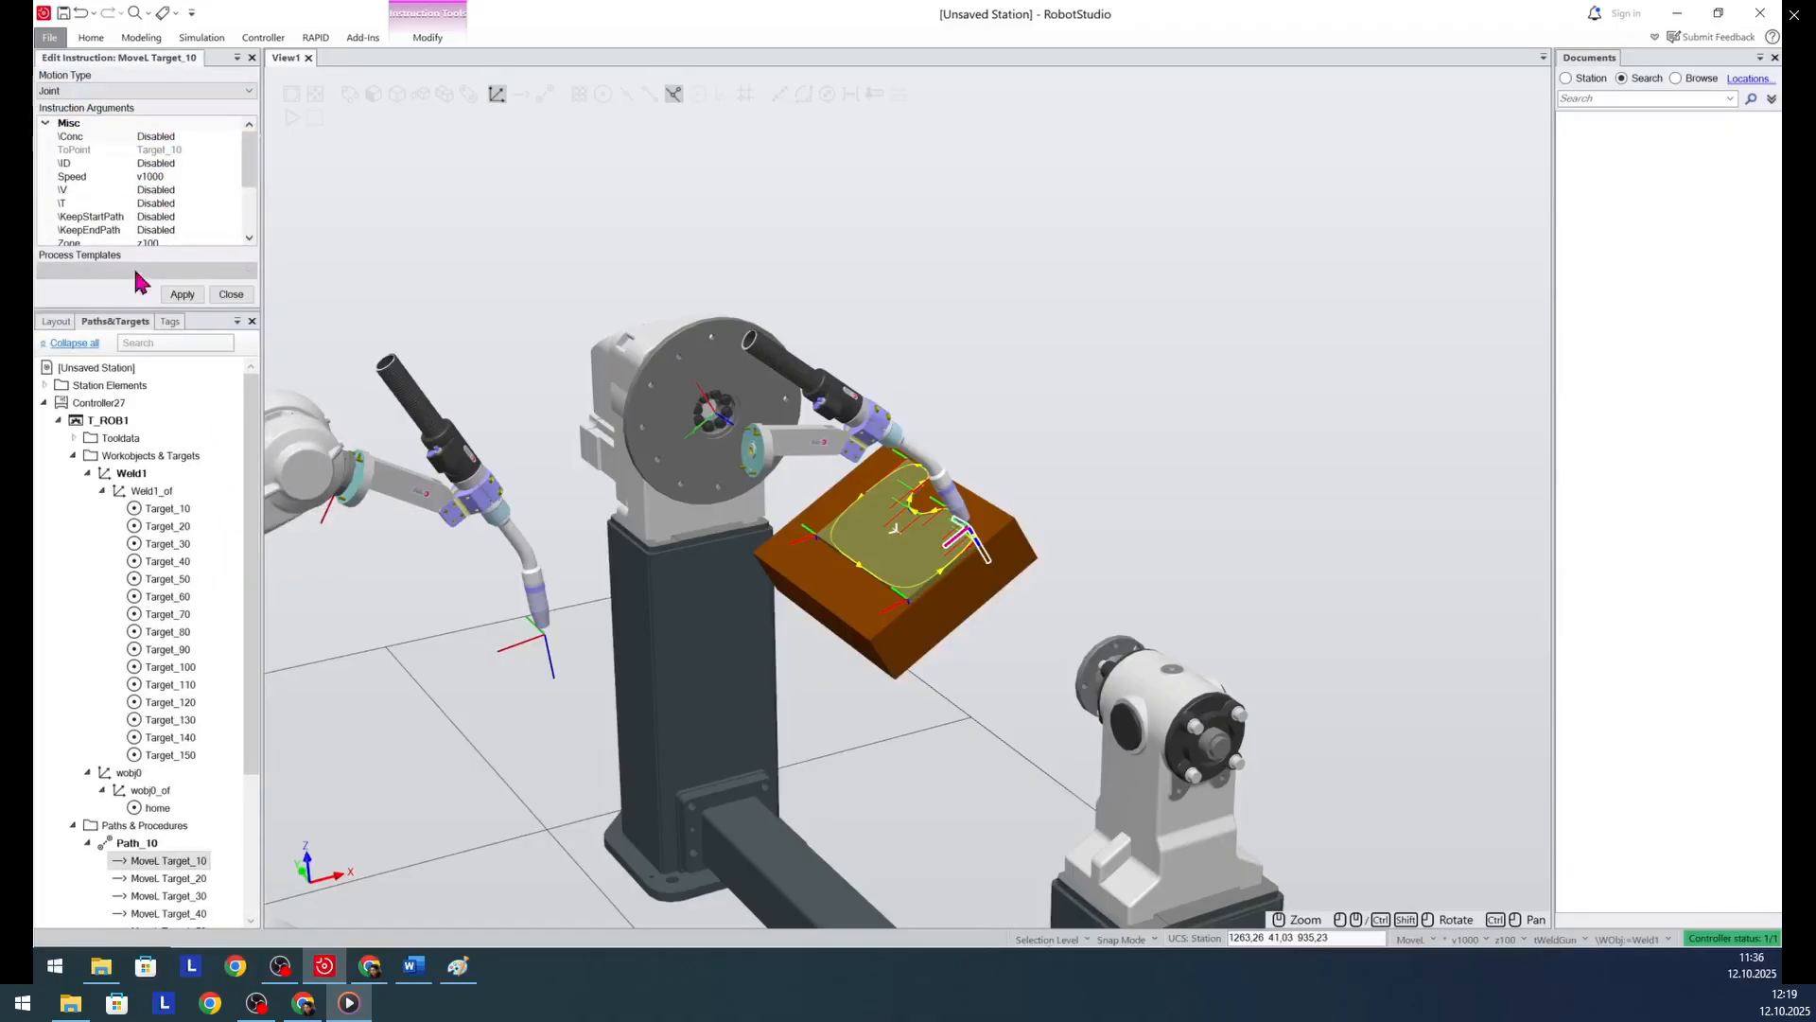
click(181, 295)
- Insert an ActUnit action instruction for mechanical unit STN1 after the Target_10 move in Path_10
scroll(152, 676, down, 4)
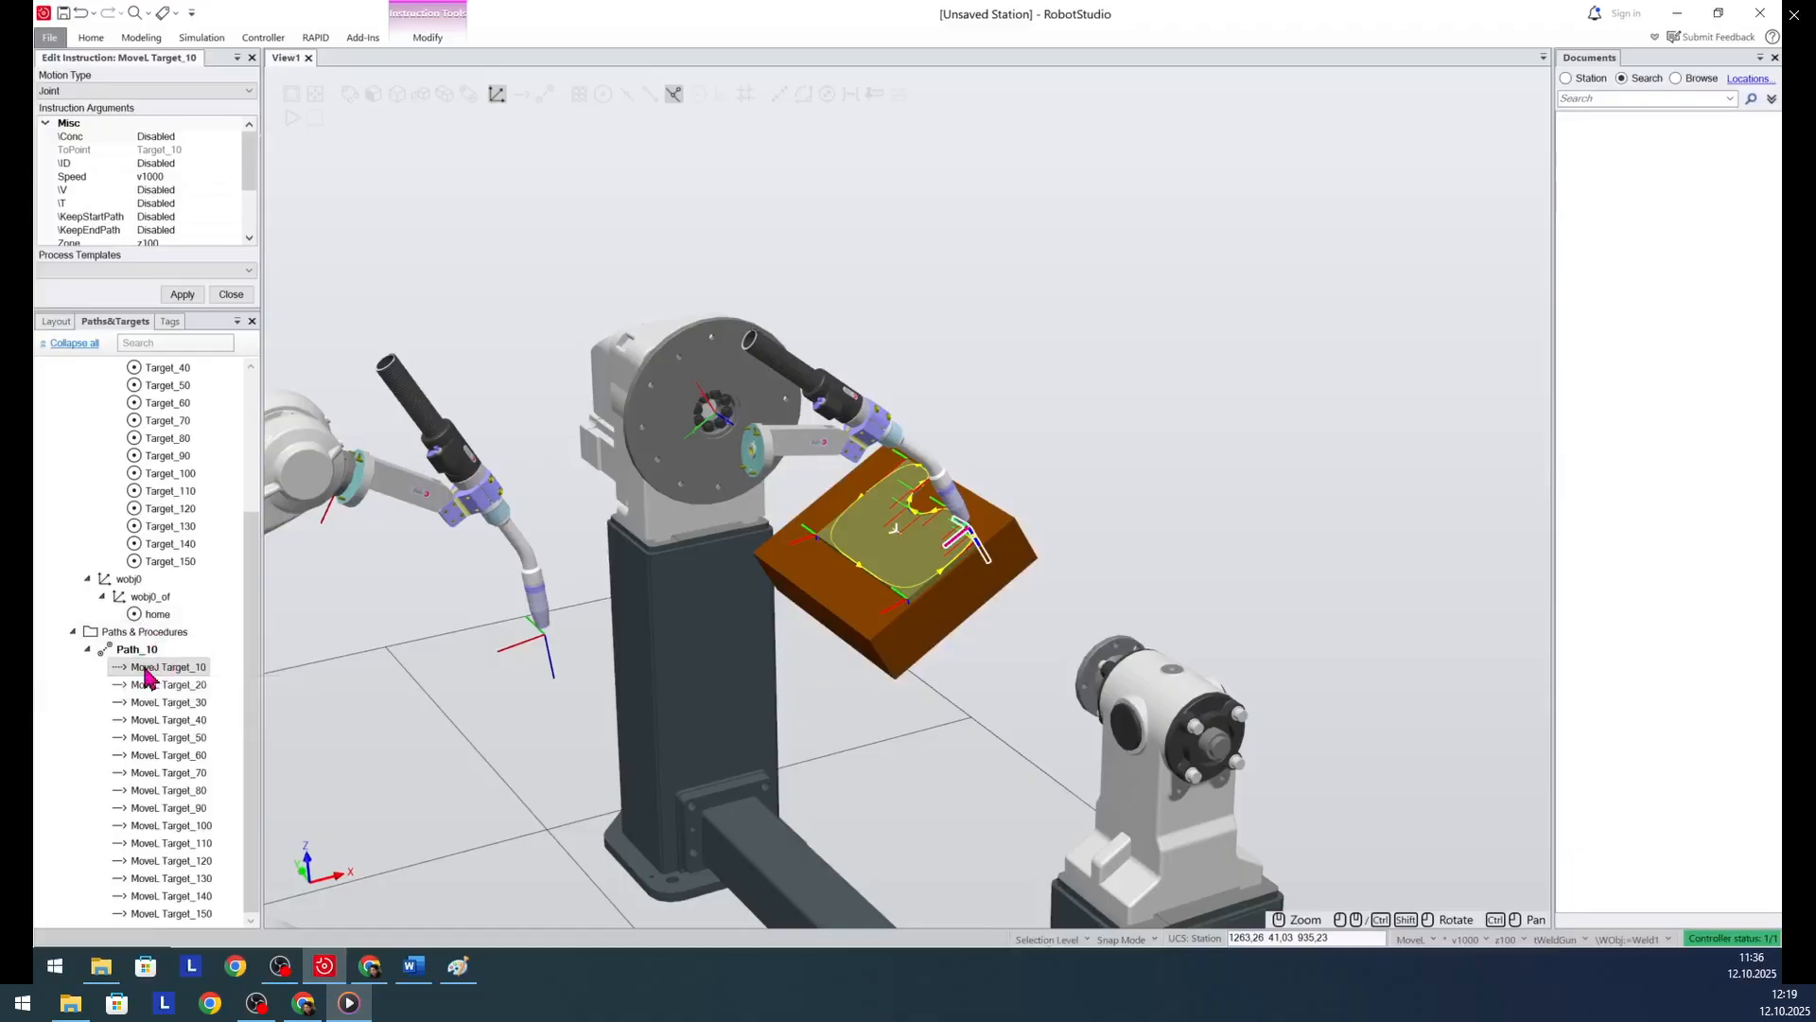
right_click(145, 670)
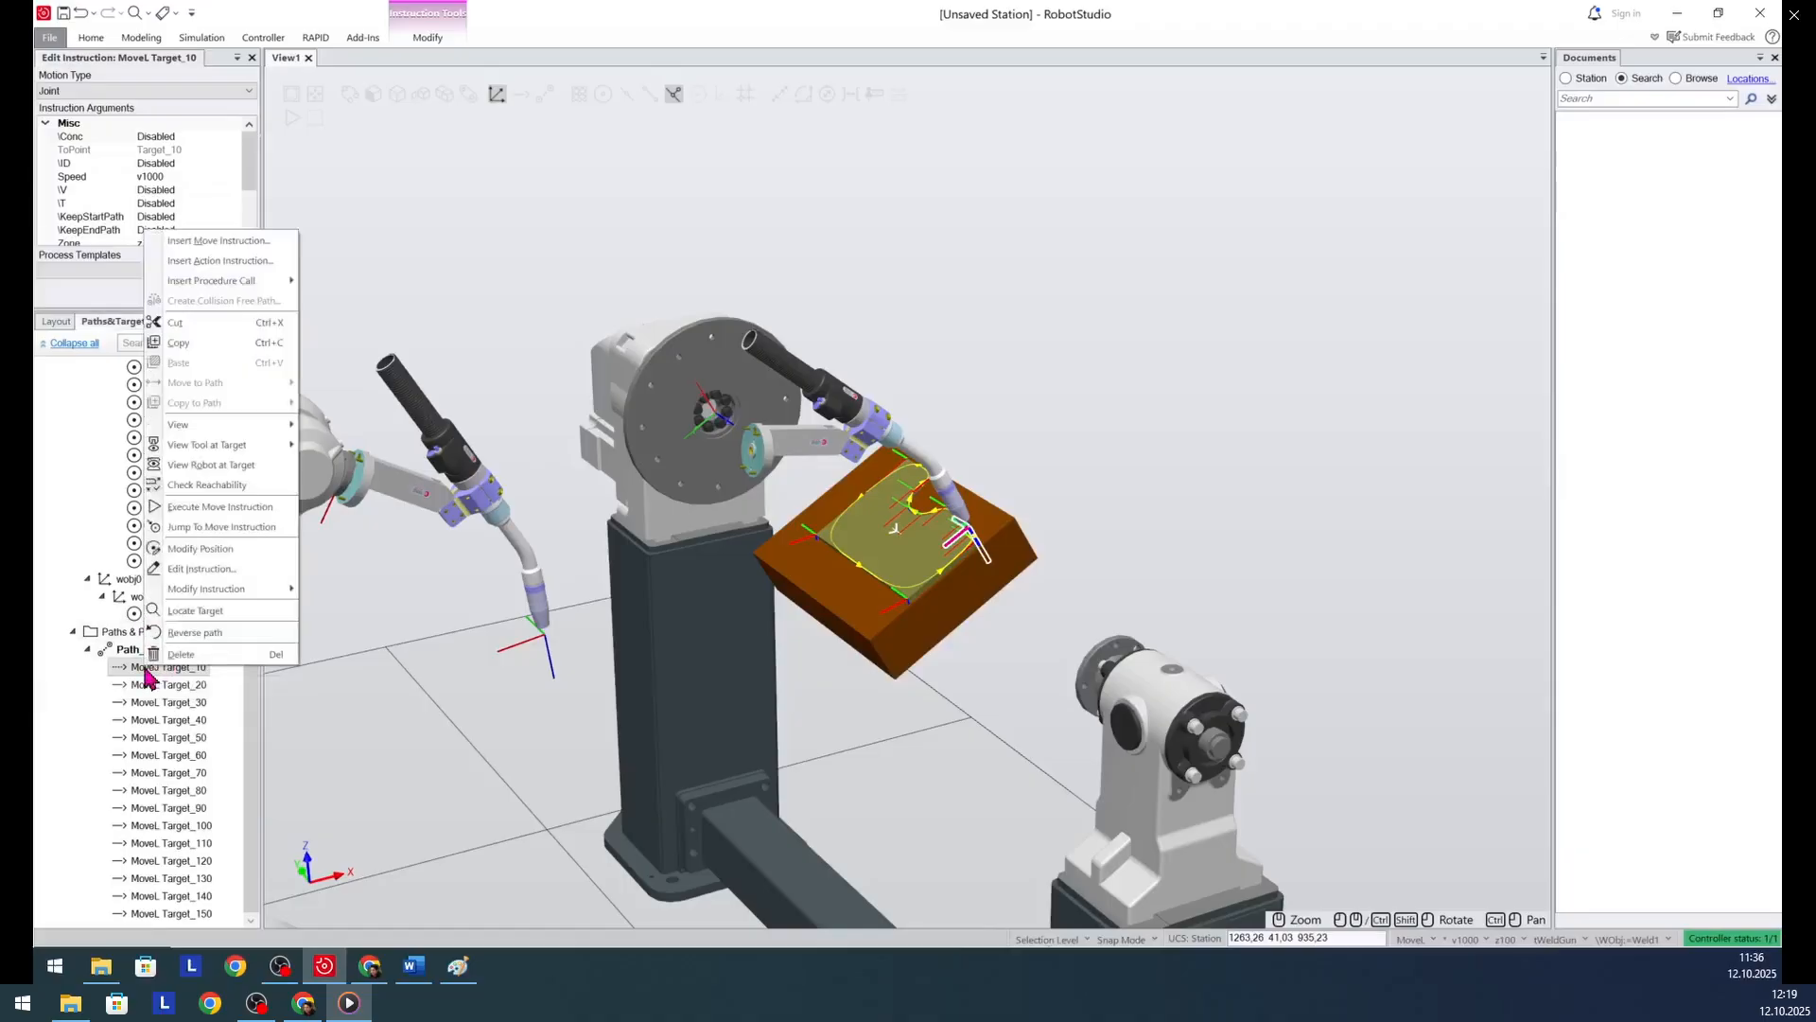
click(232, 262)
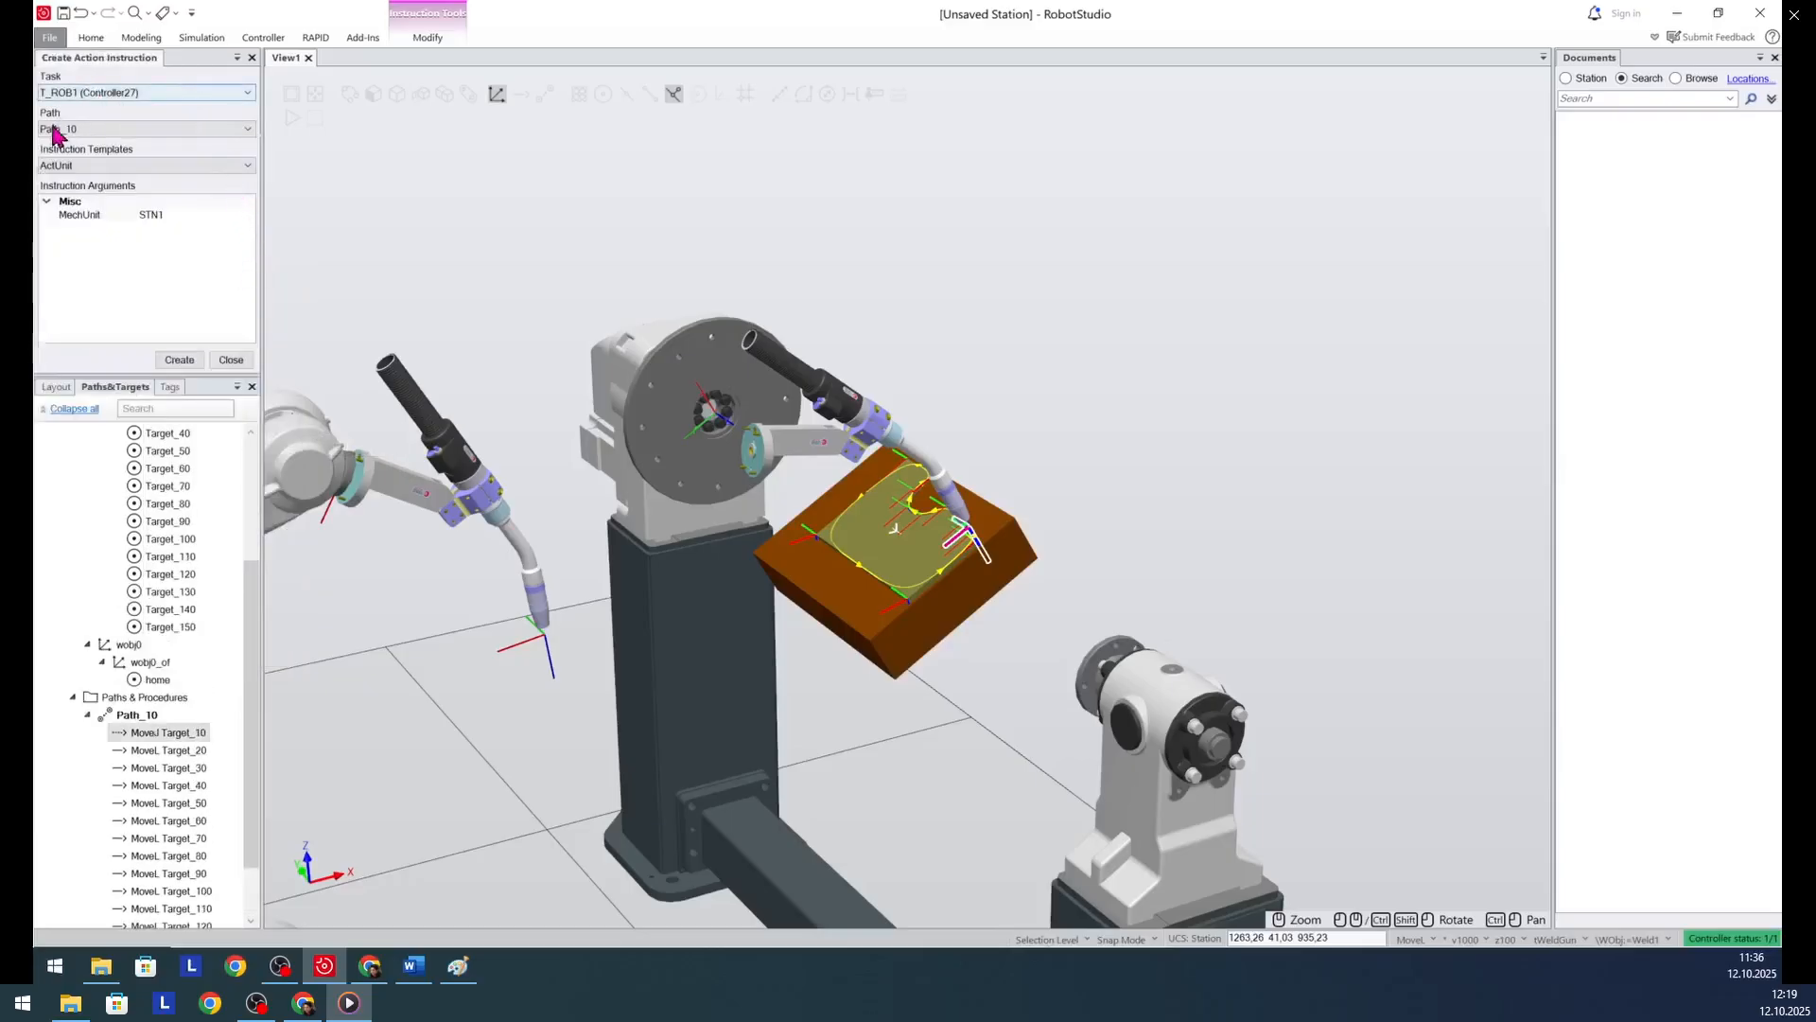
click(90, 168)
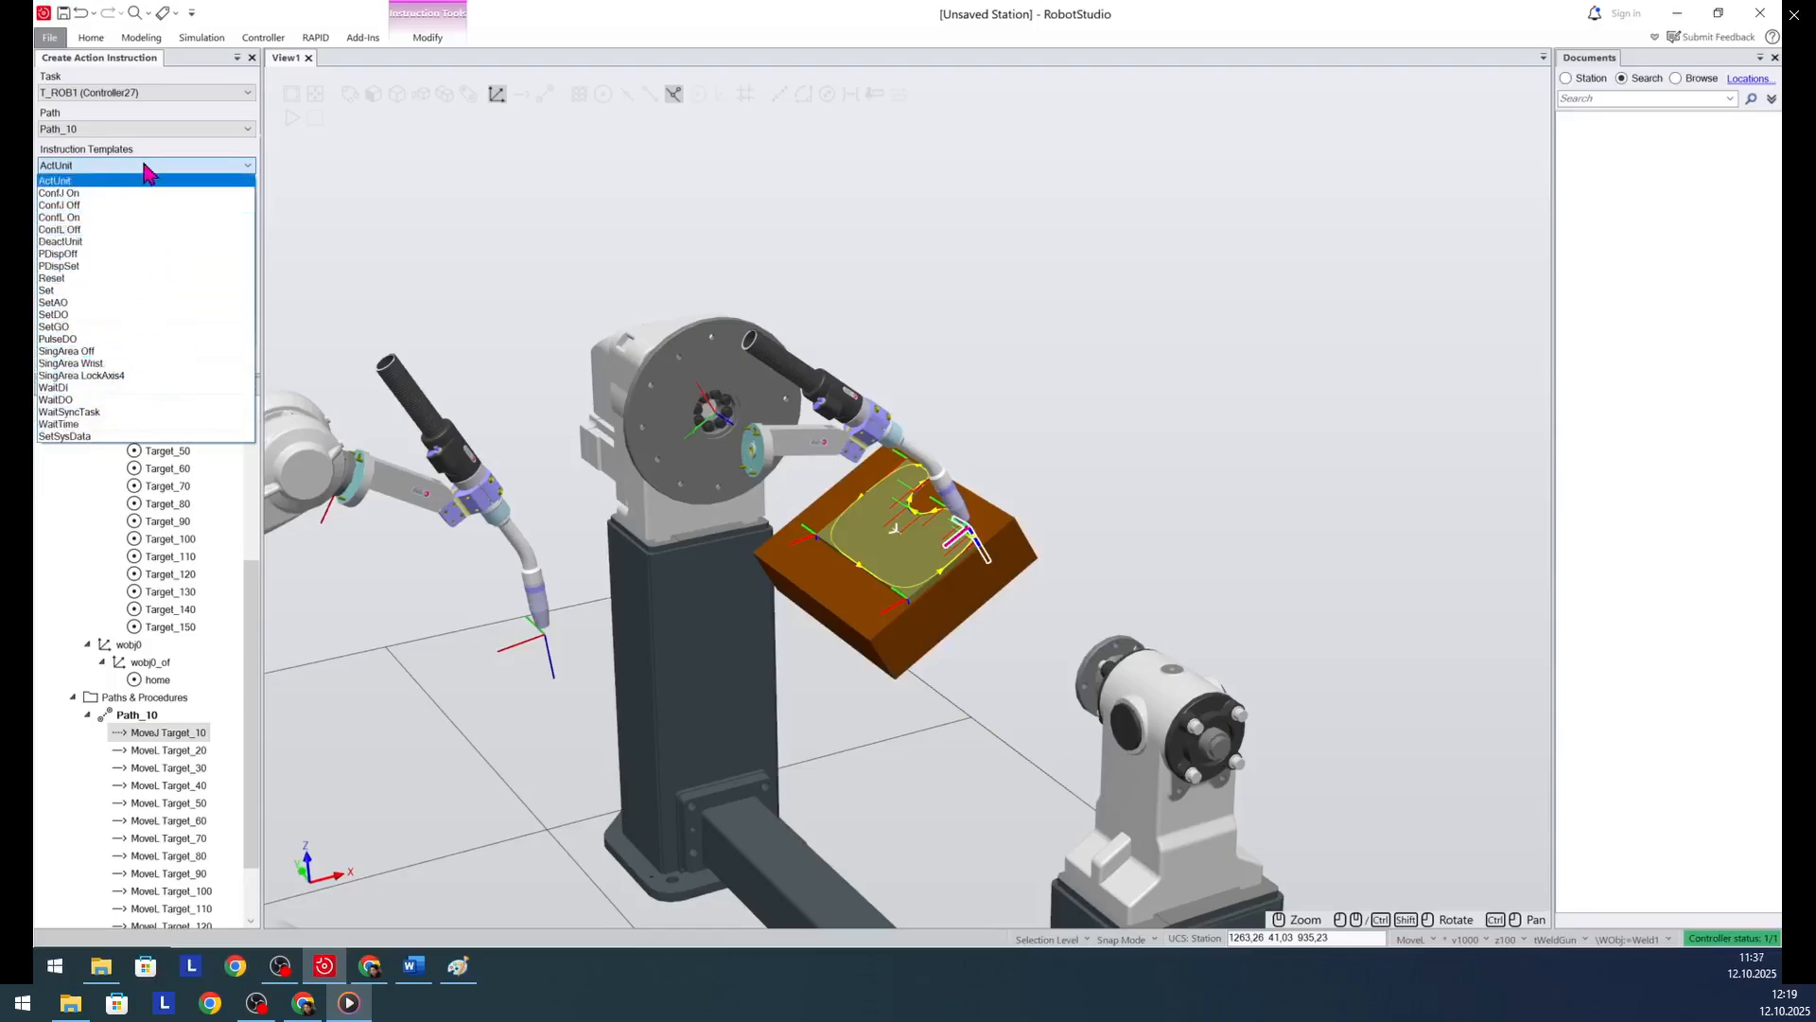
click(110, 180)
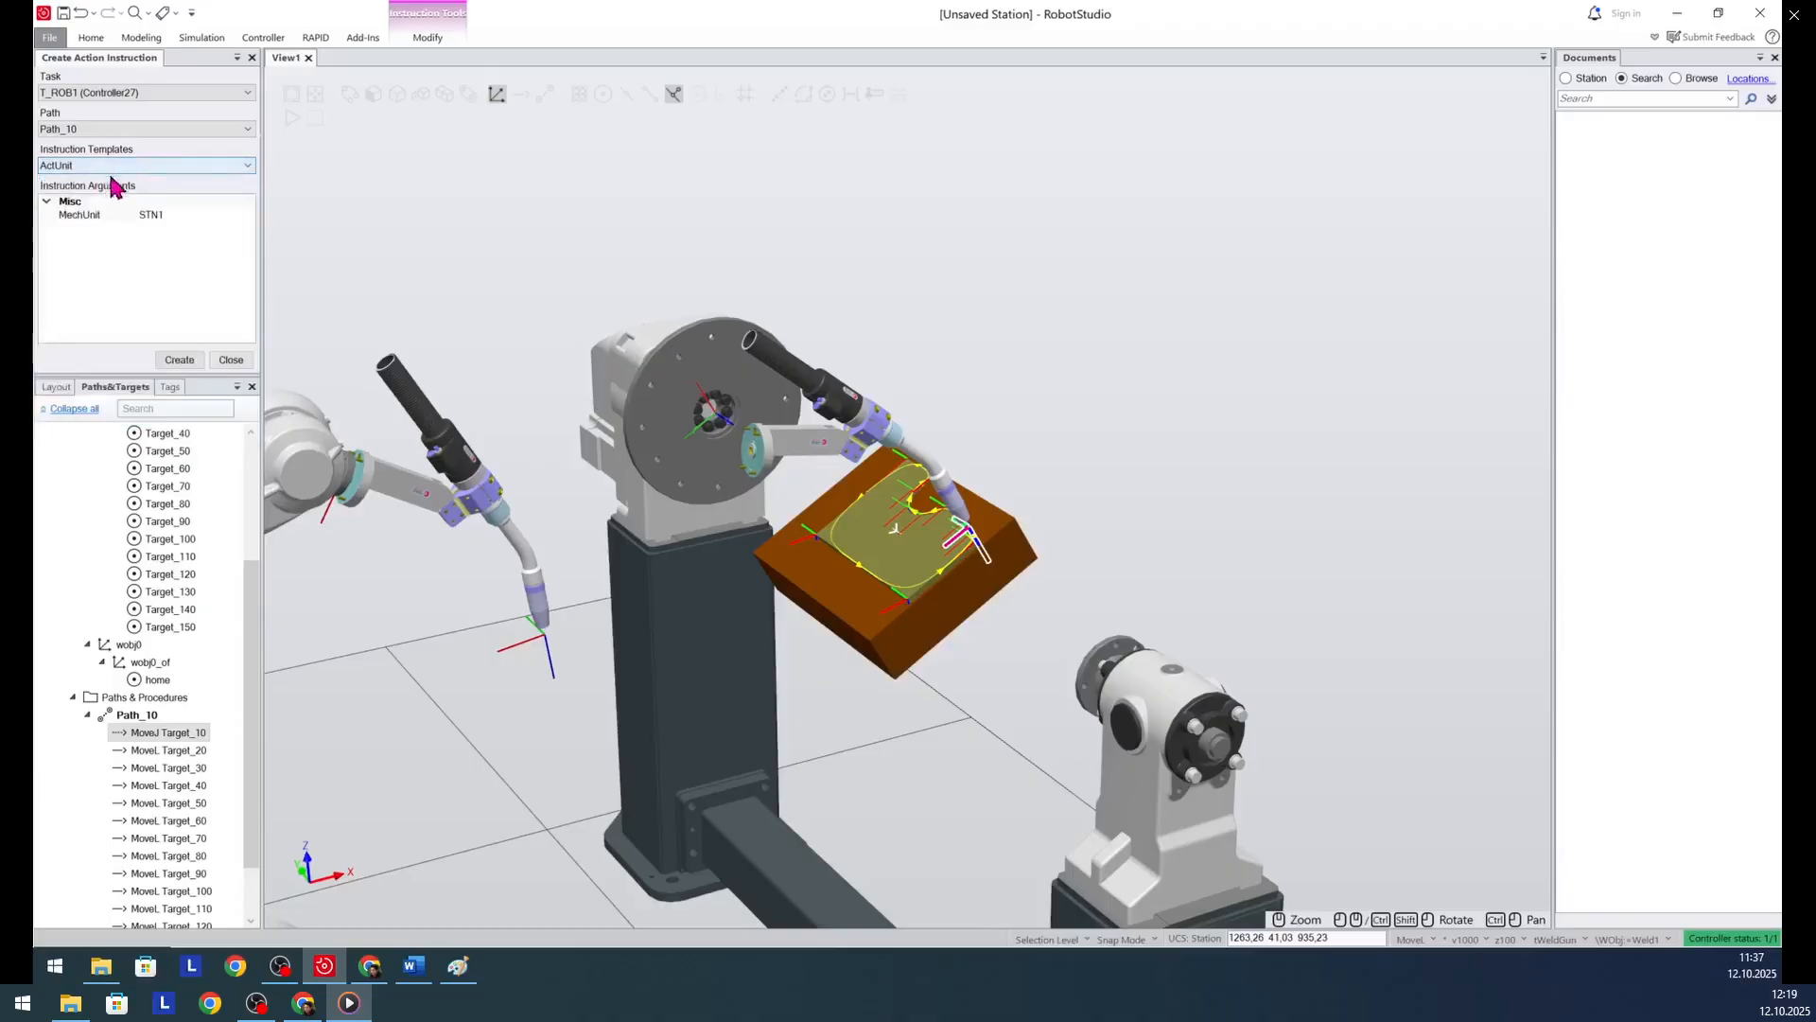
click(173, 215)
click(247, 215)
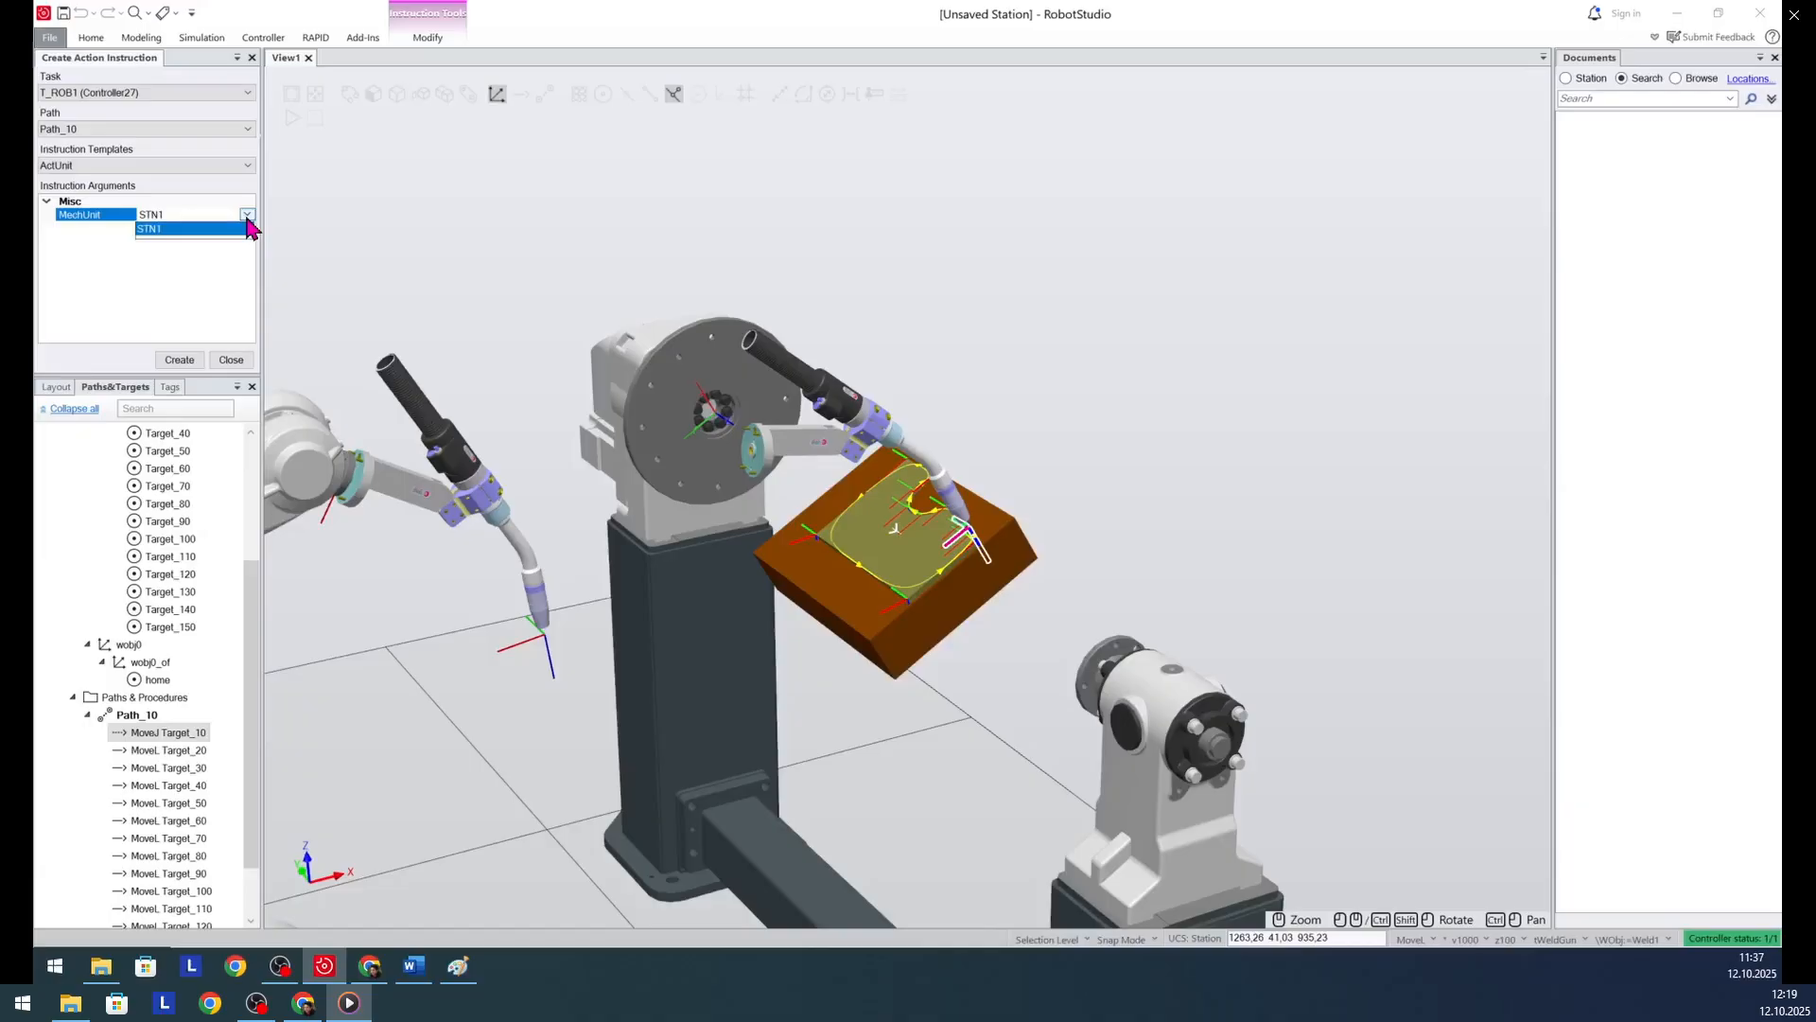
click(150, 227)
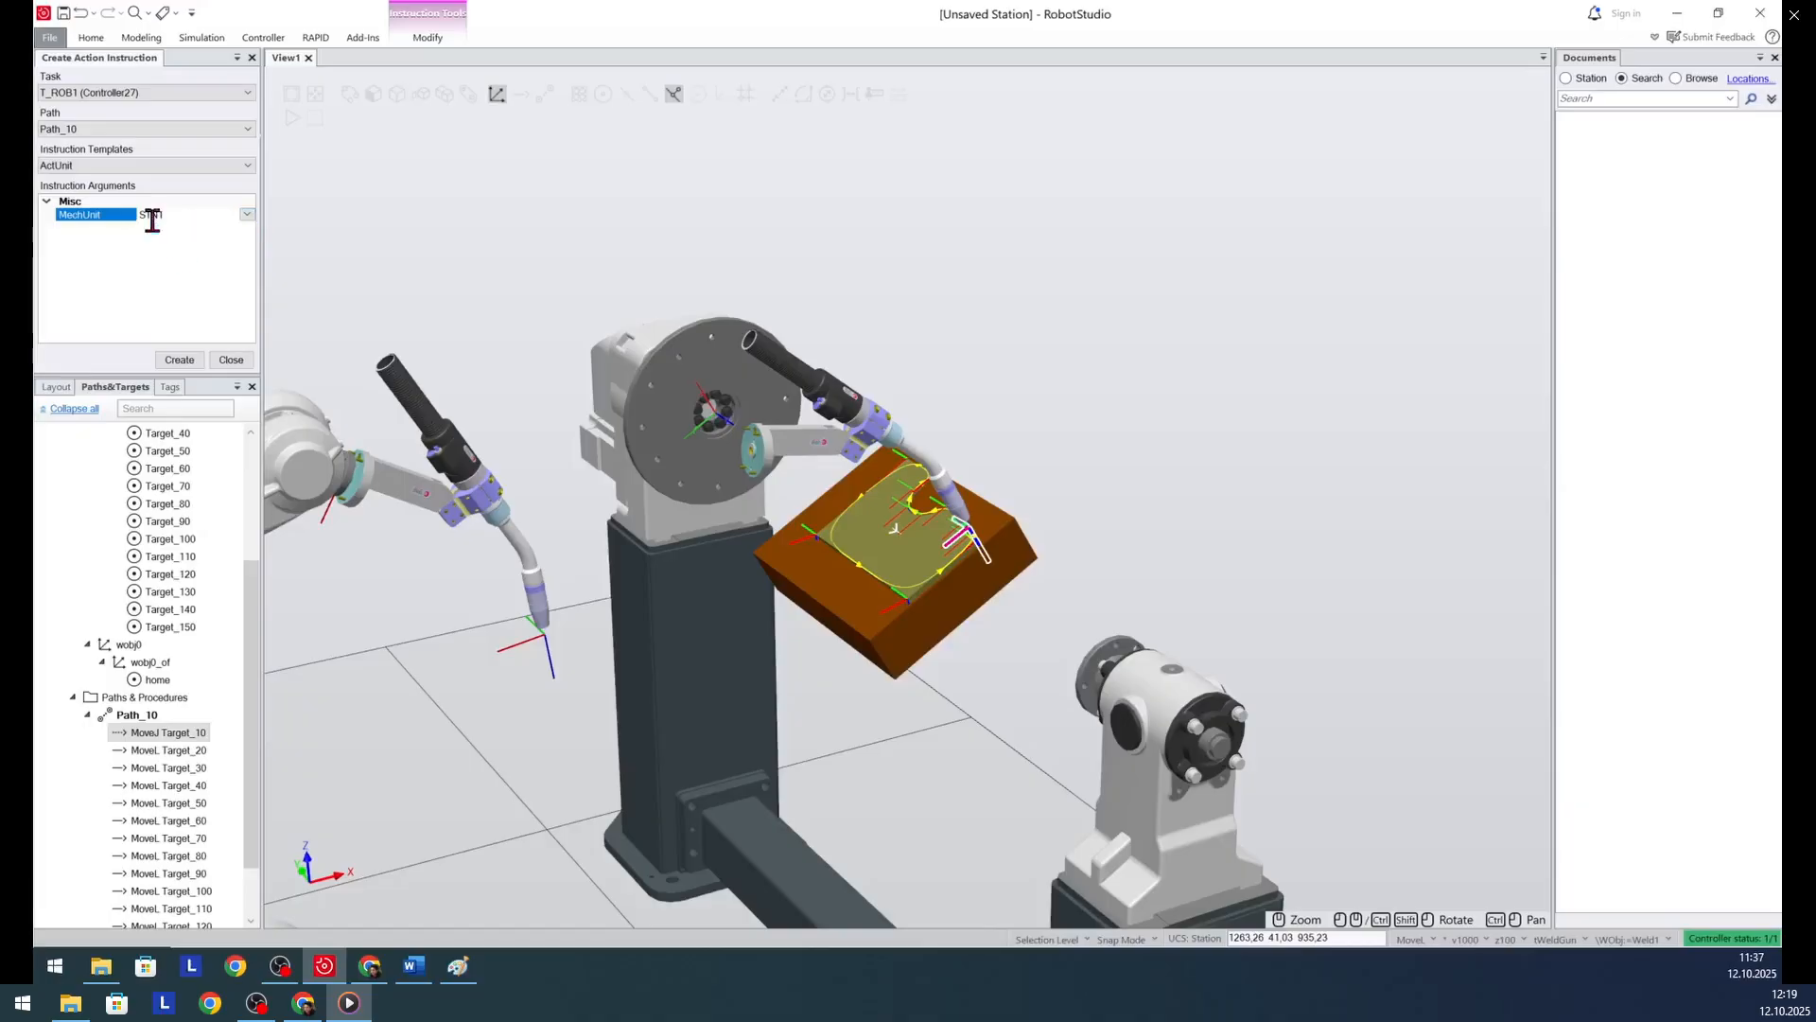
click(197, 361)
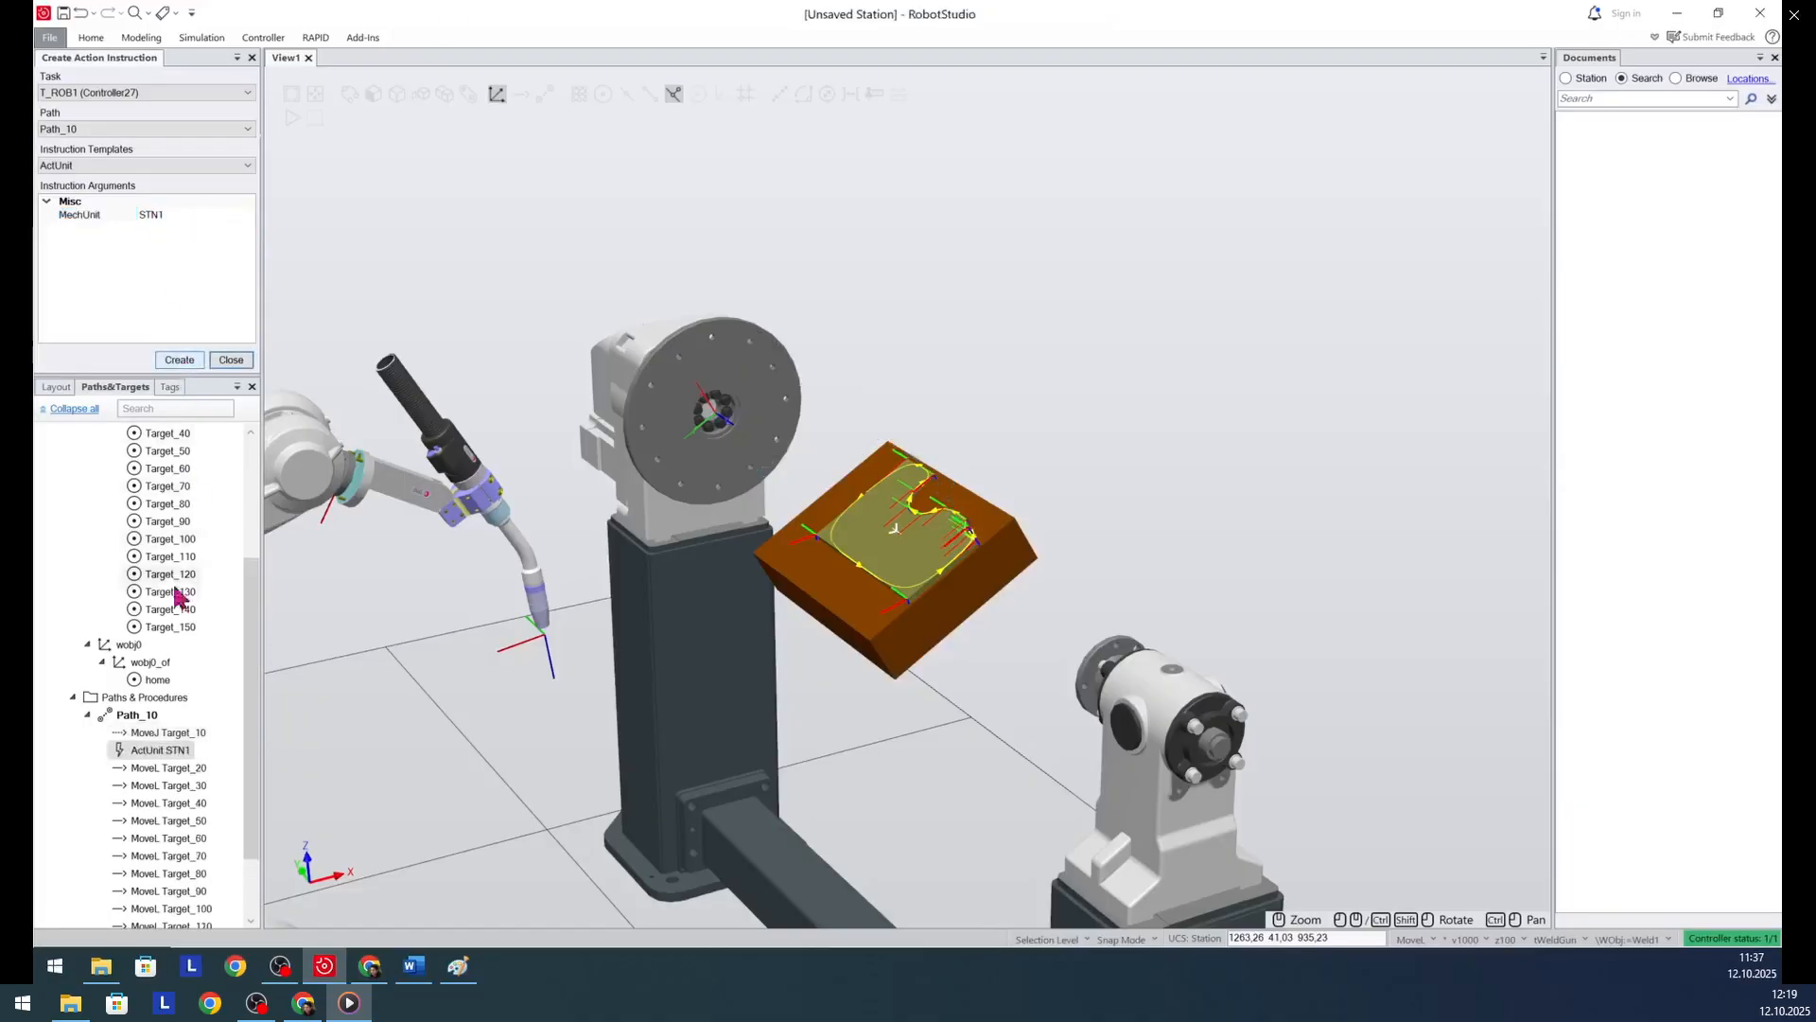
- Move the ActUnit STN1 instruction ahead of the Target_10 move so it comes first in Path_10
mouse_move(159, 733)
mouse_down()
mouse_move(167, 762)
mouse_move(157, 740)
mouse_up()
scroll(180, 665, down, 2)
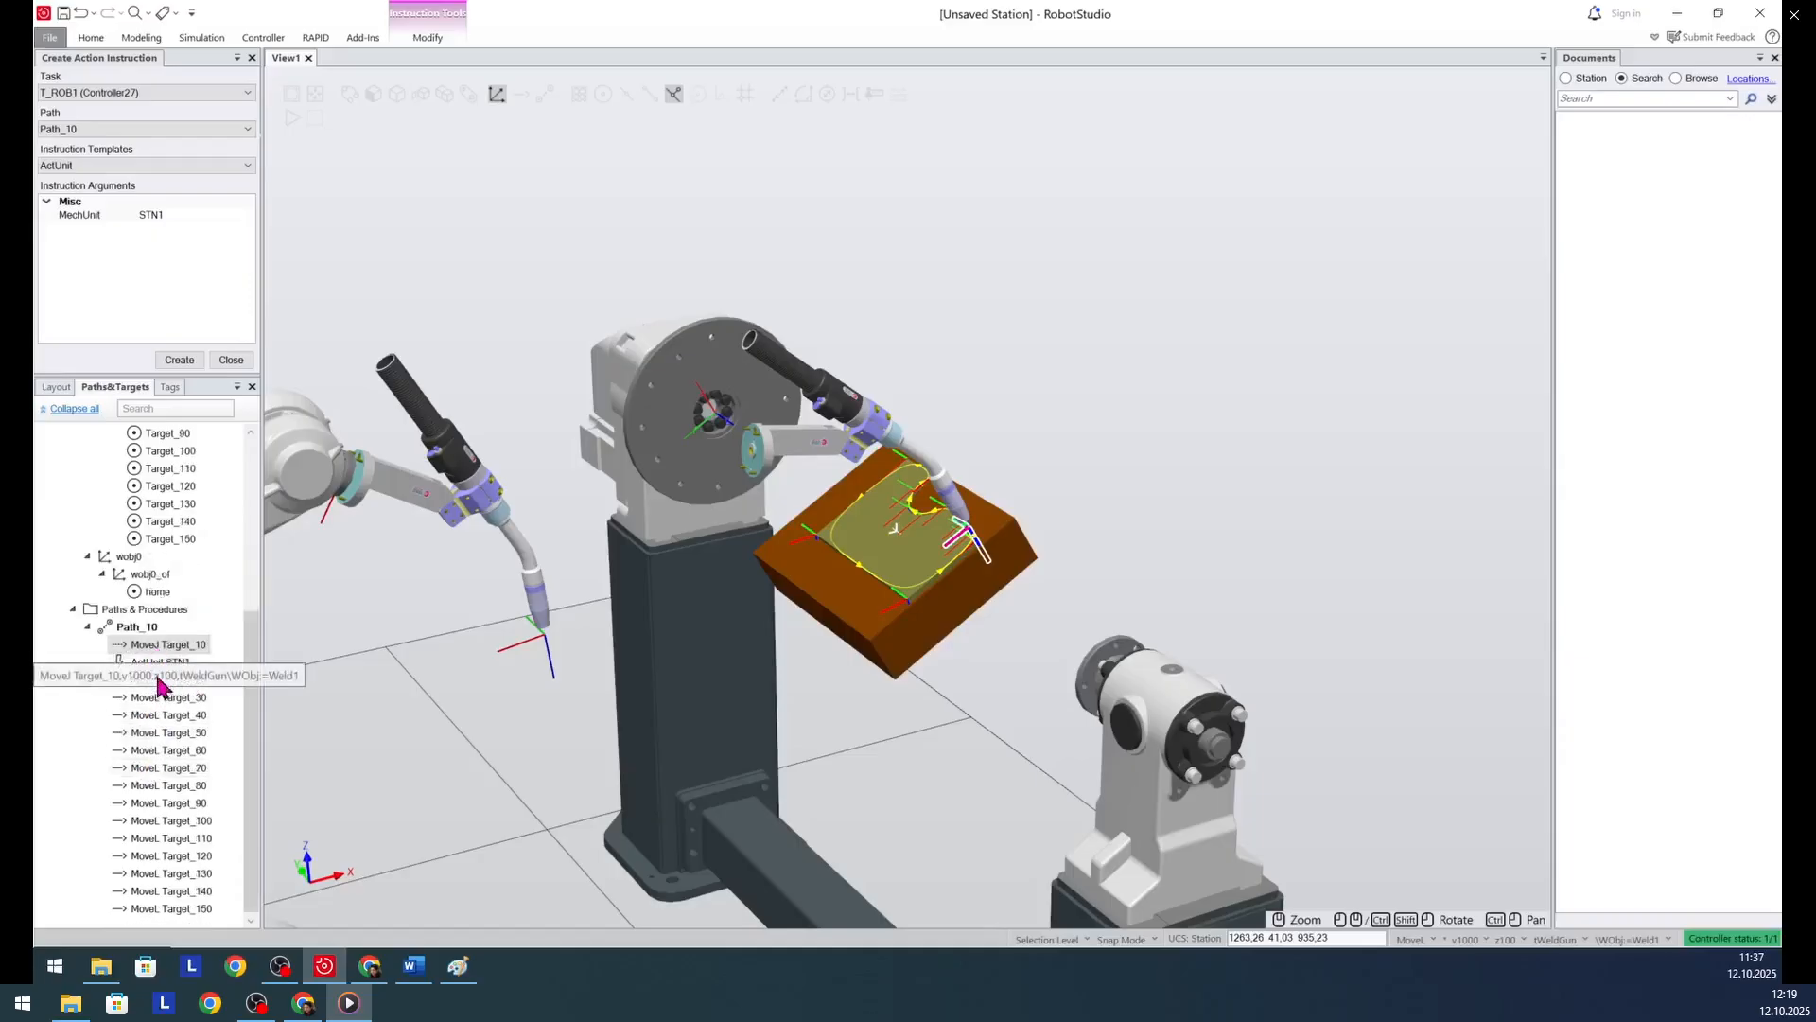
drag(159, 663, 162, 637)
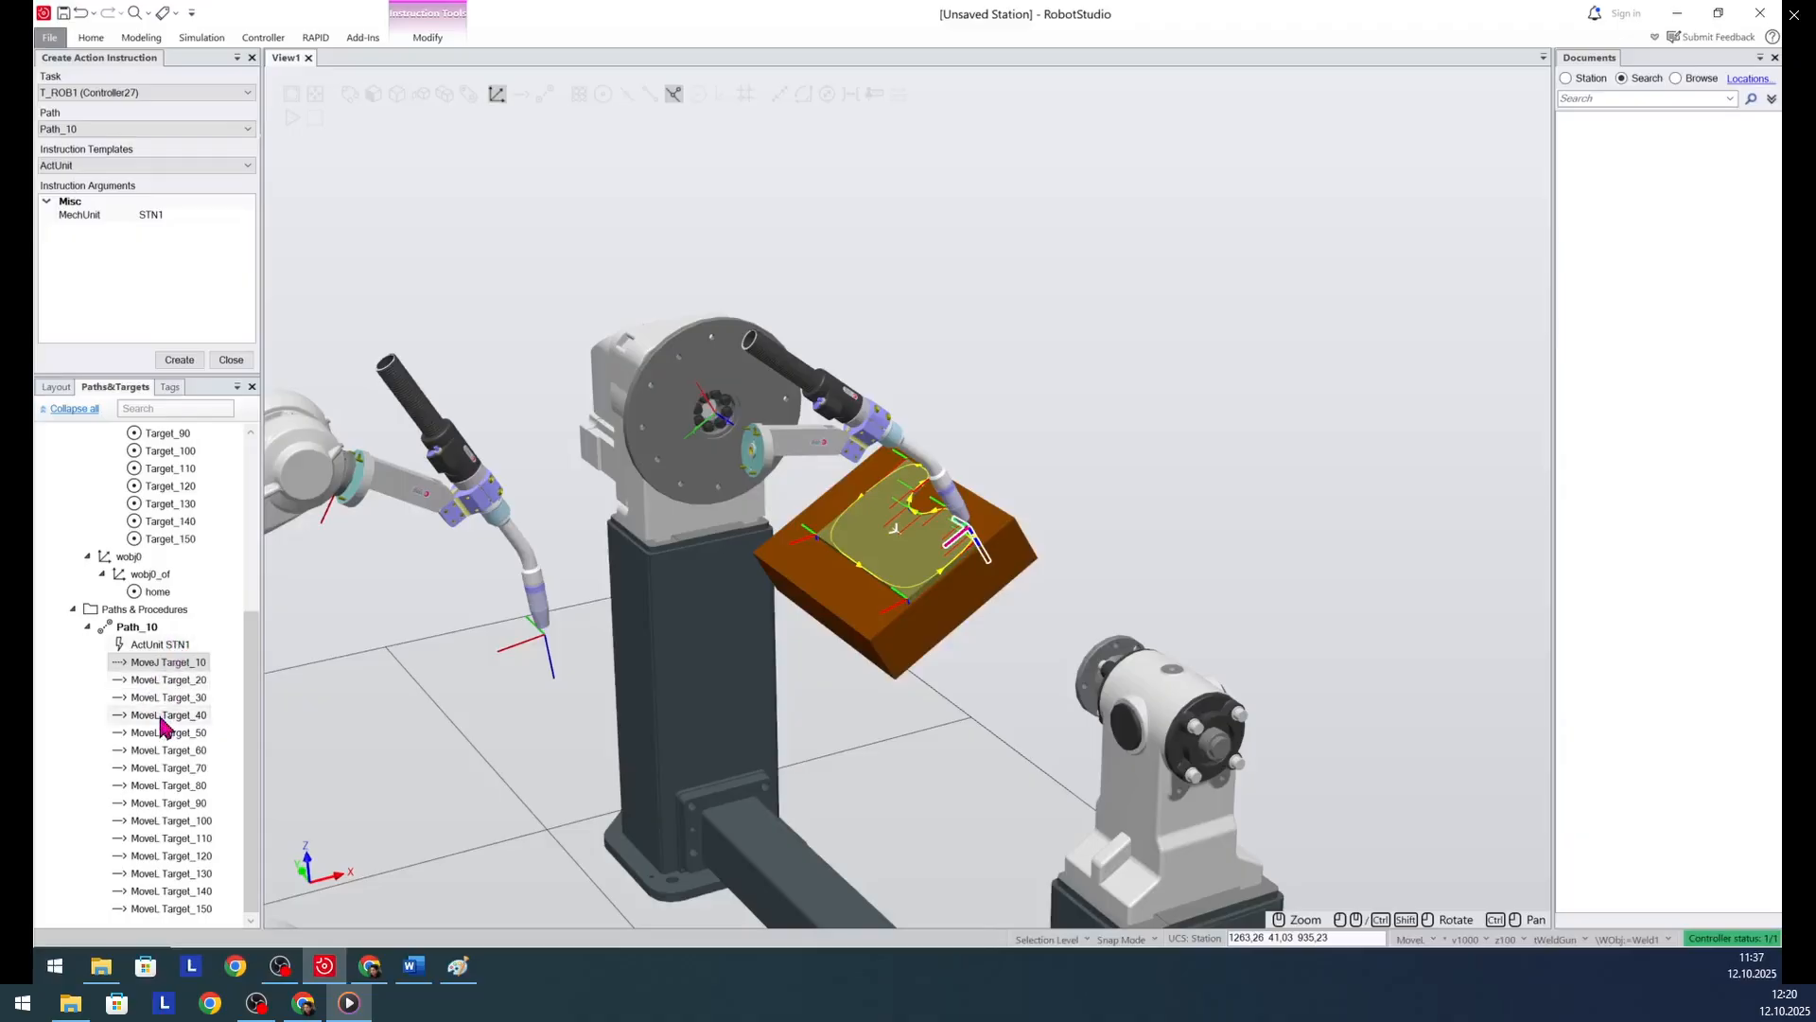
right_click(158, 672)
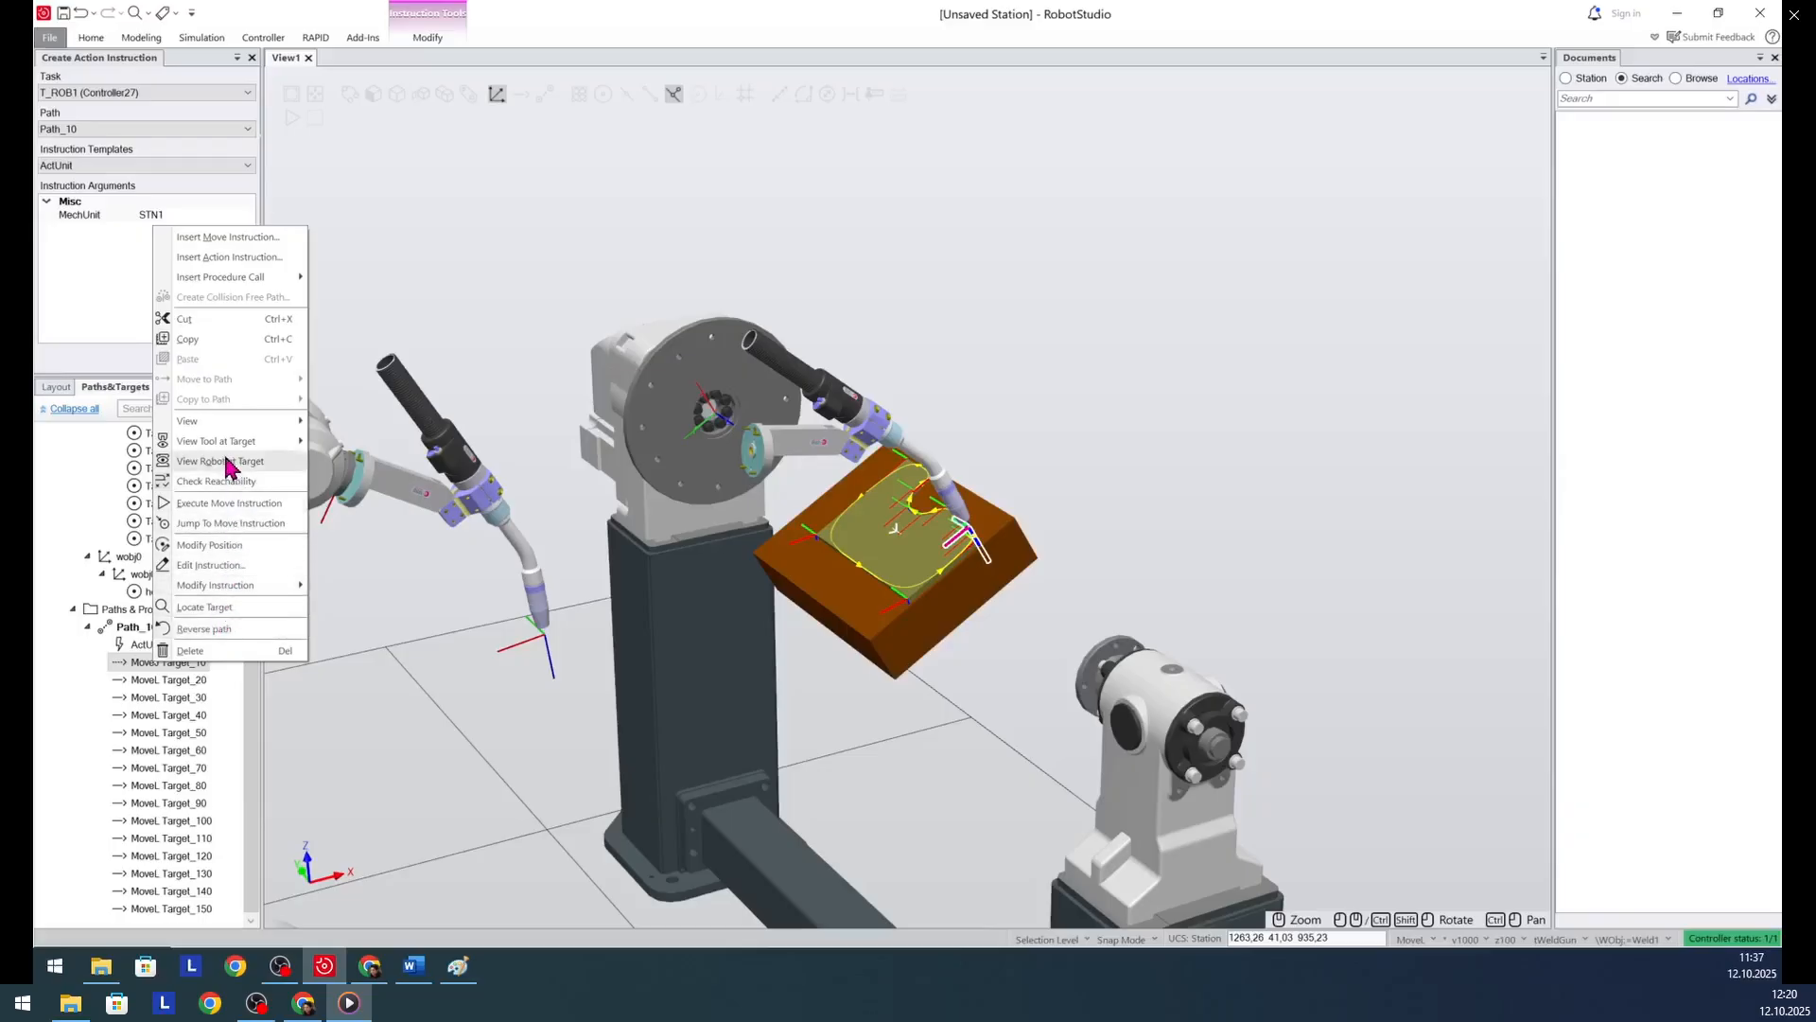
click(172, 678)
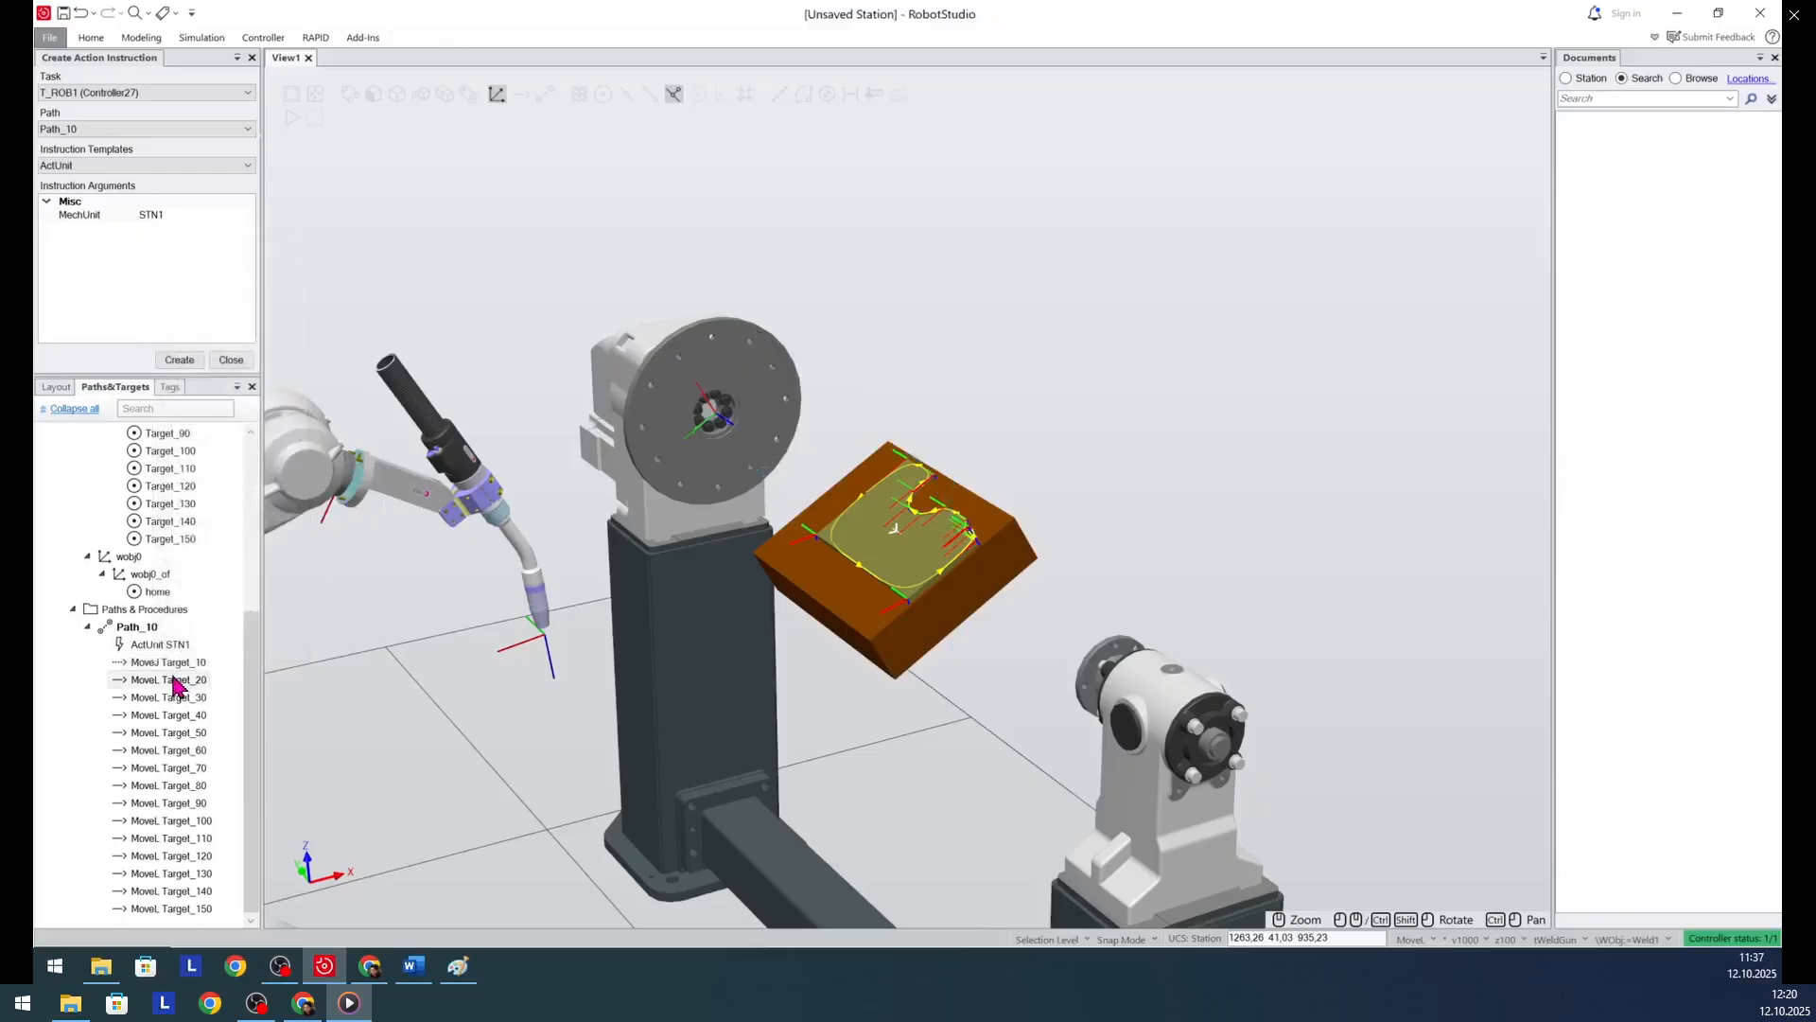
- Collapse Path_10 and create a new procedure named main under Paths & Procedures
click(132, 629)
mouse_move(131, 635)
mouse_down()
mouse_move(154, 579)
mouse_move(140, 558)
mouse_move(142, 633)
mouse_up()
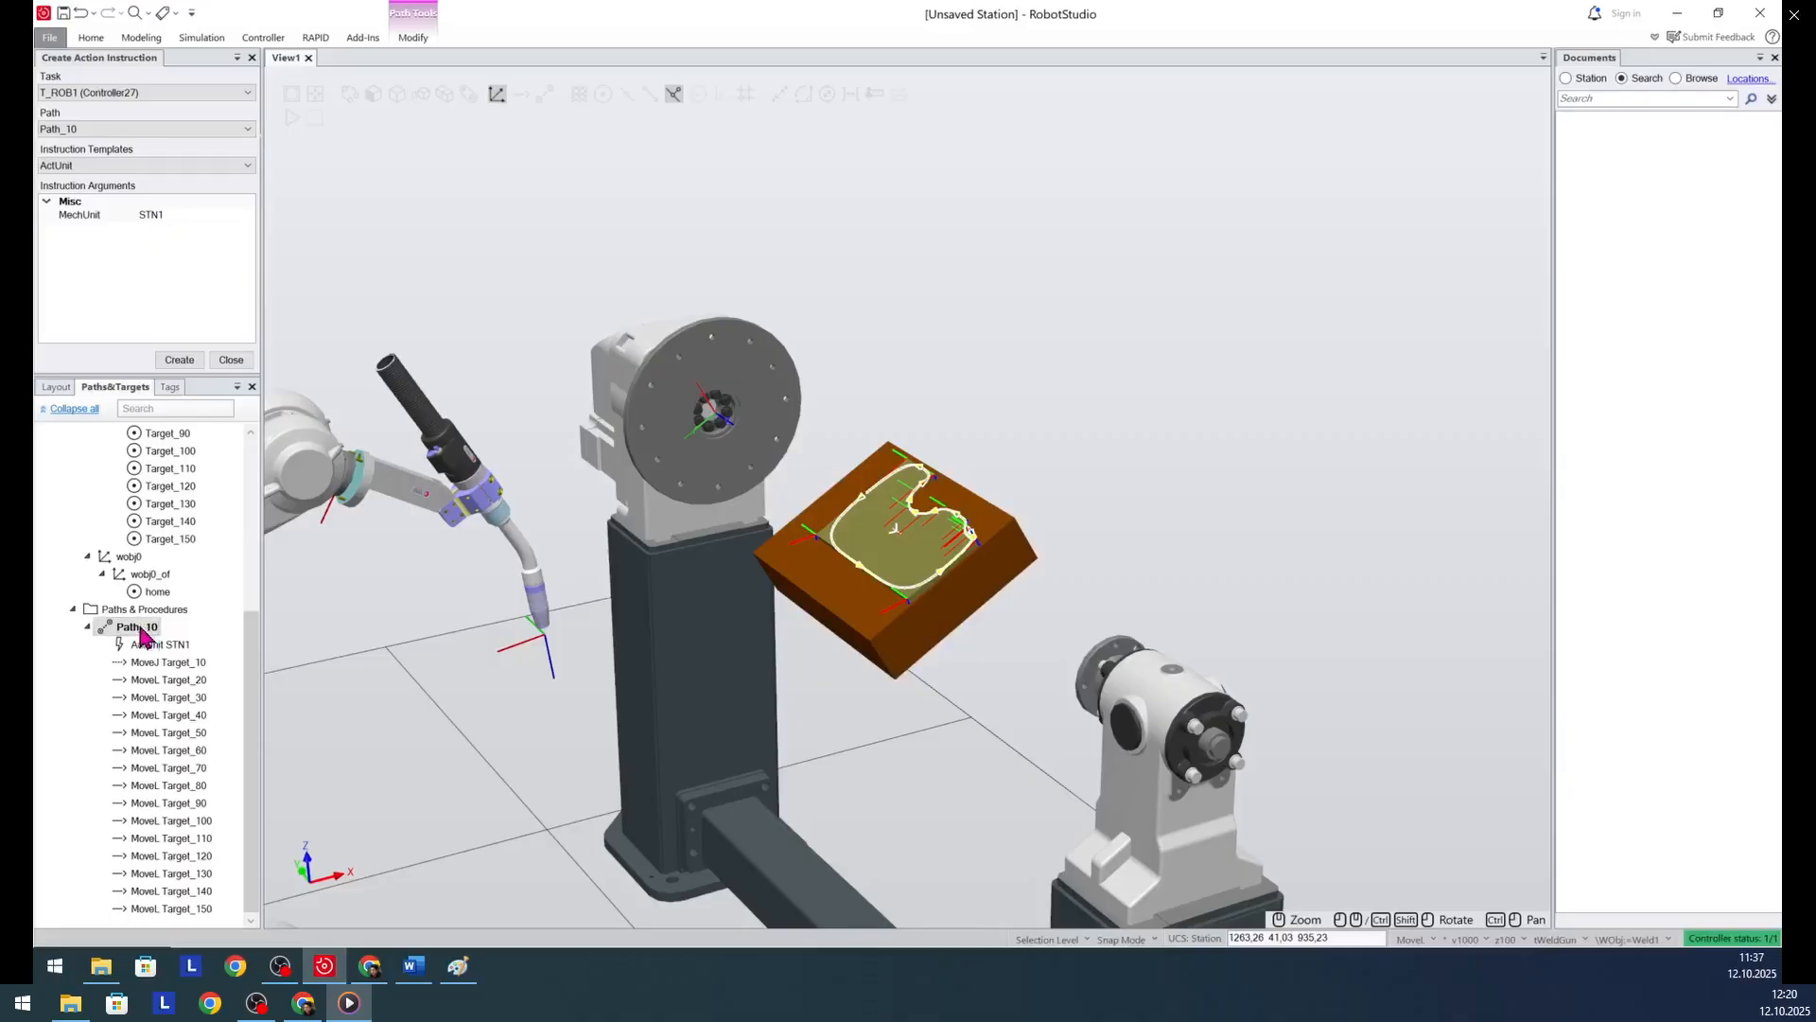
click(89, 629)
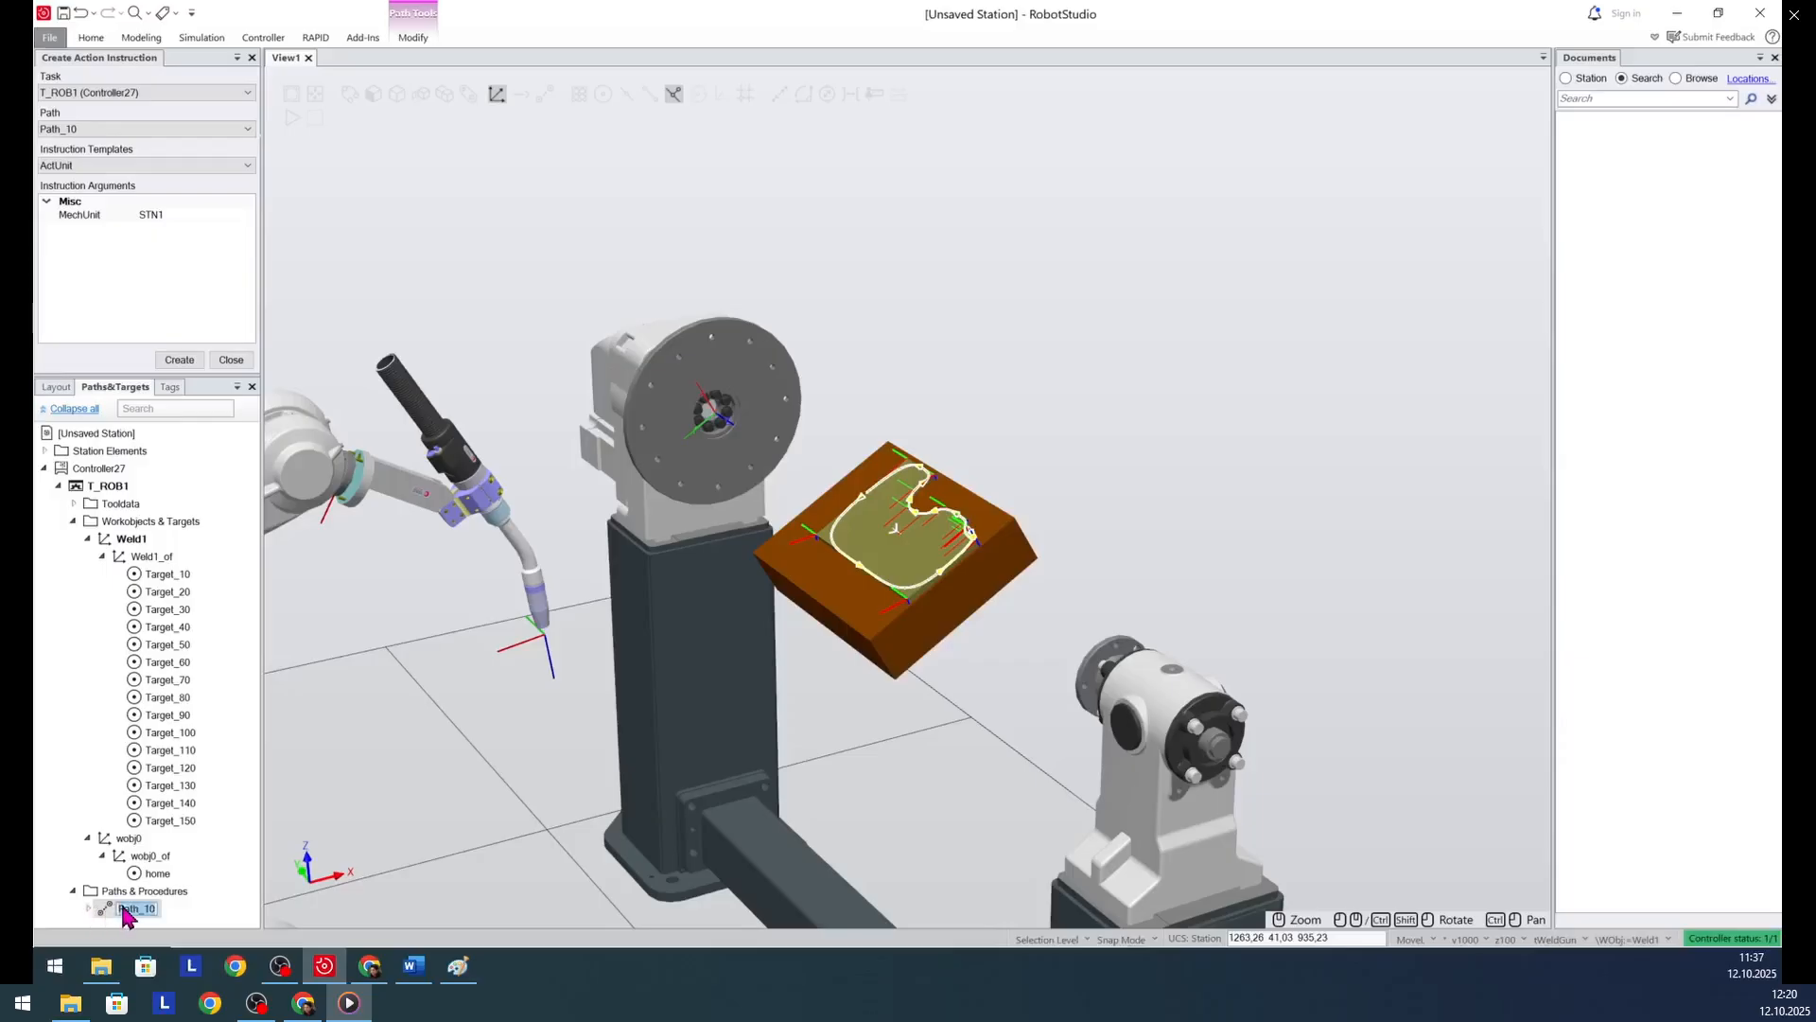
right_click(115, 891)
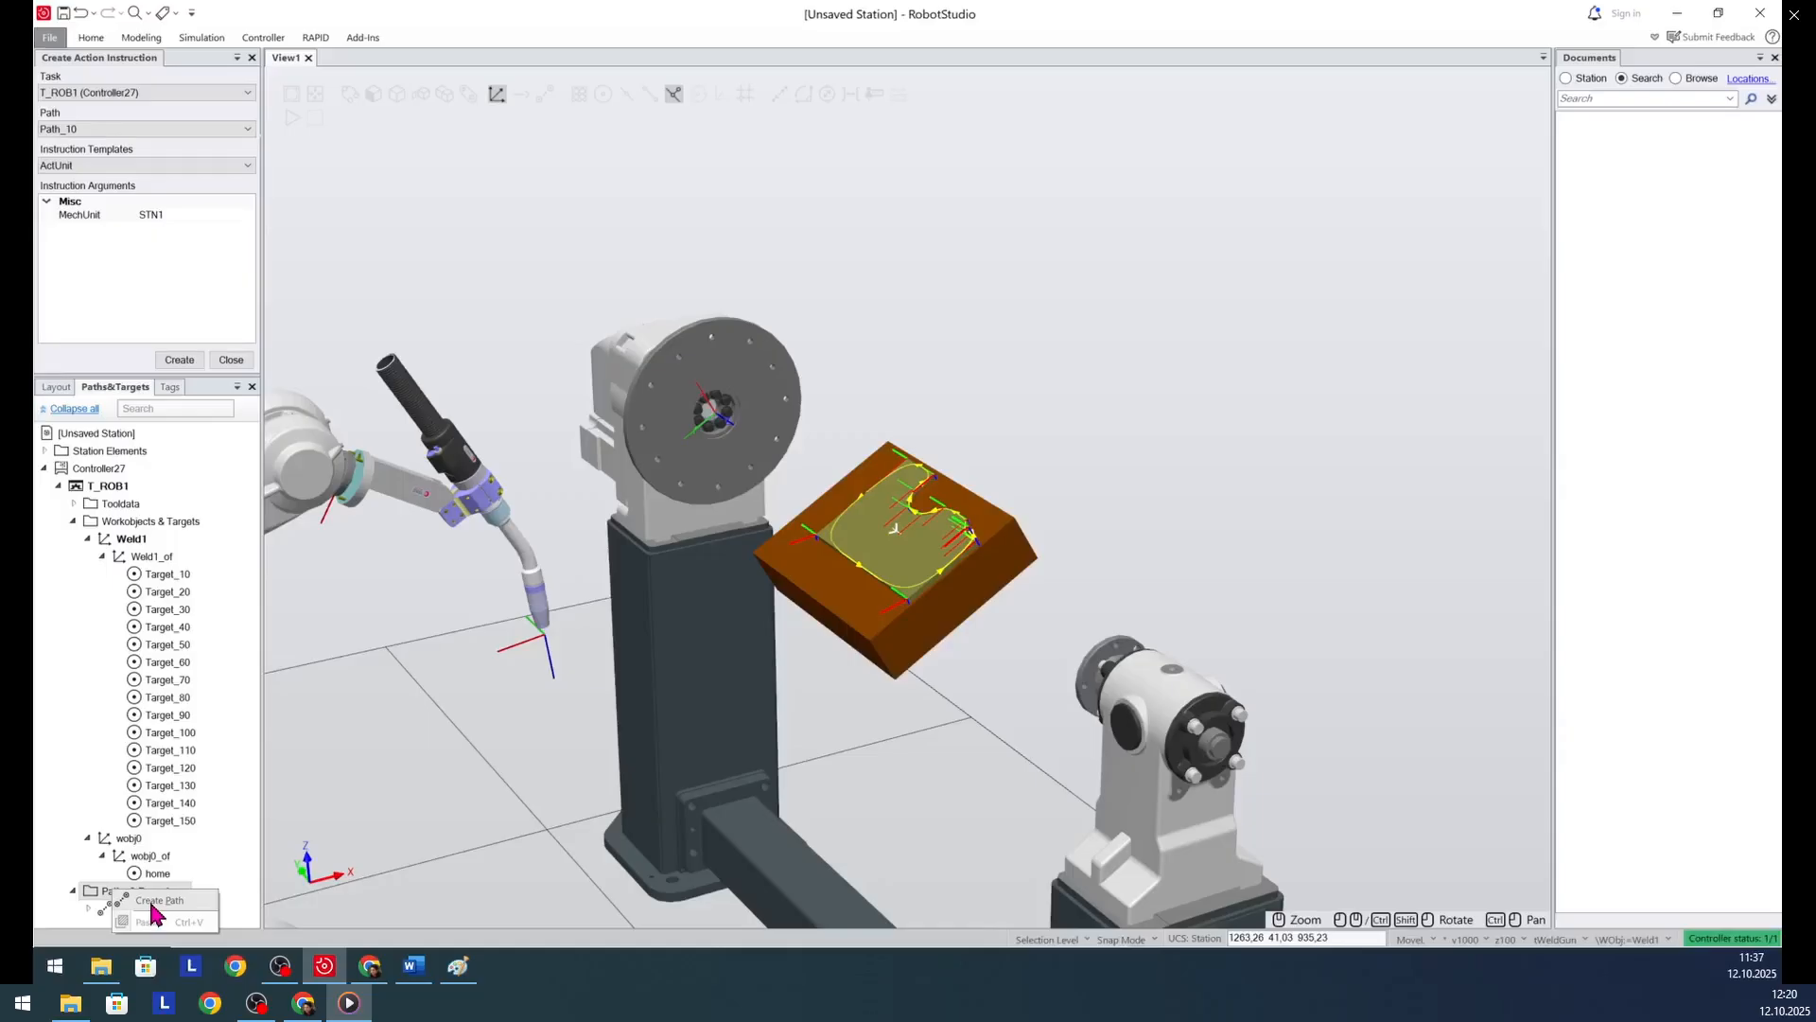
click(151, 902)
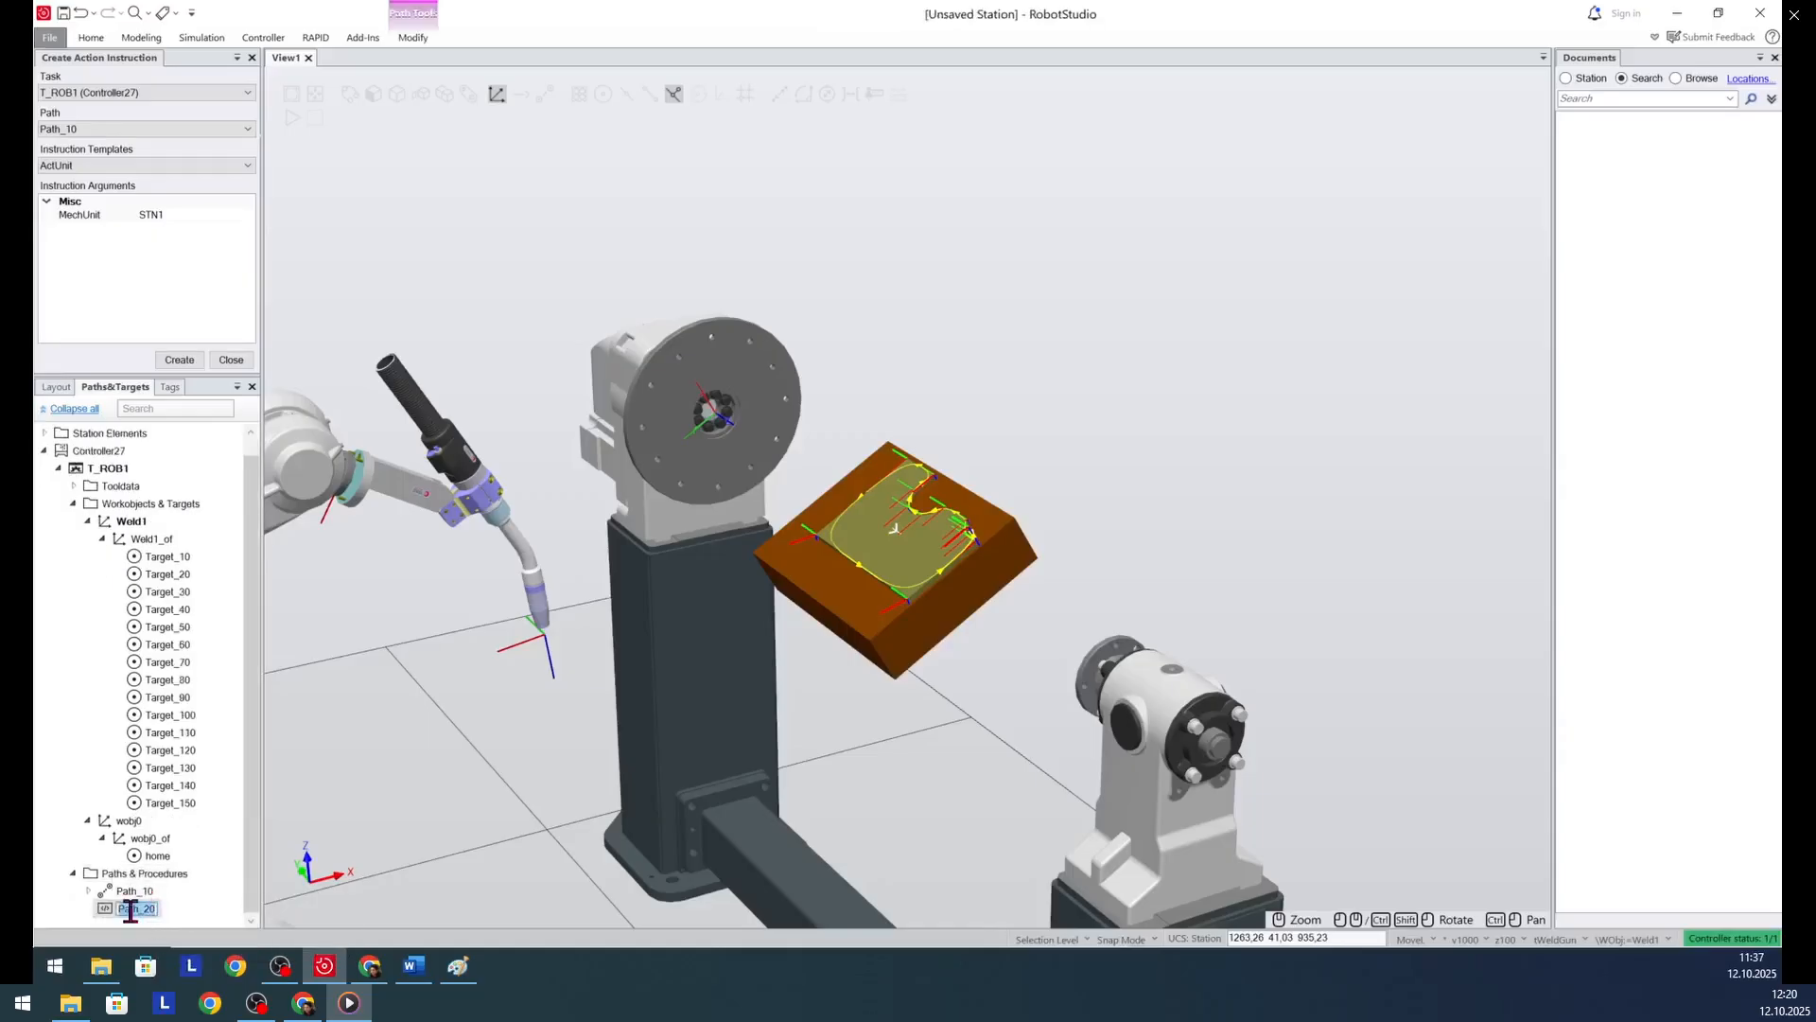
text(main)
key(Return)
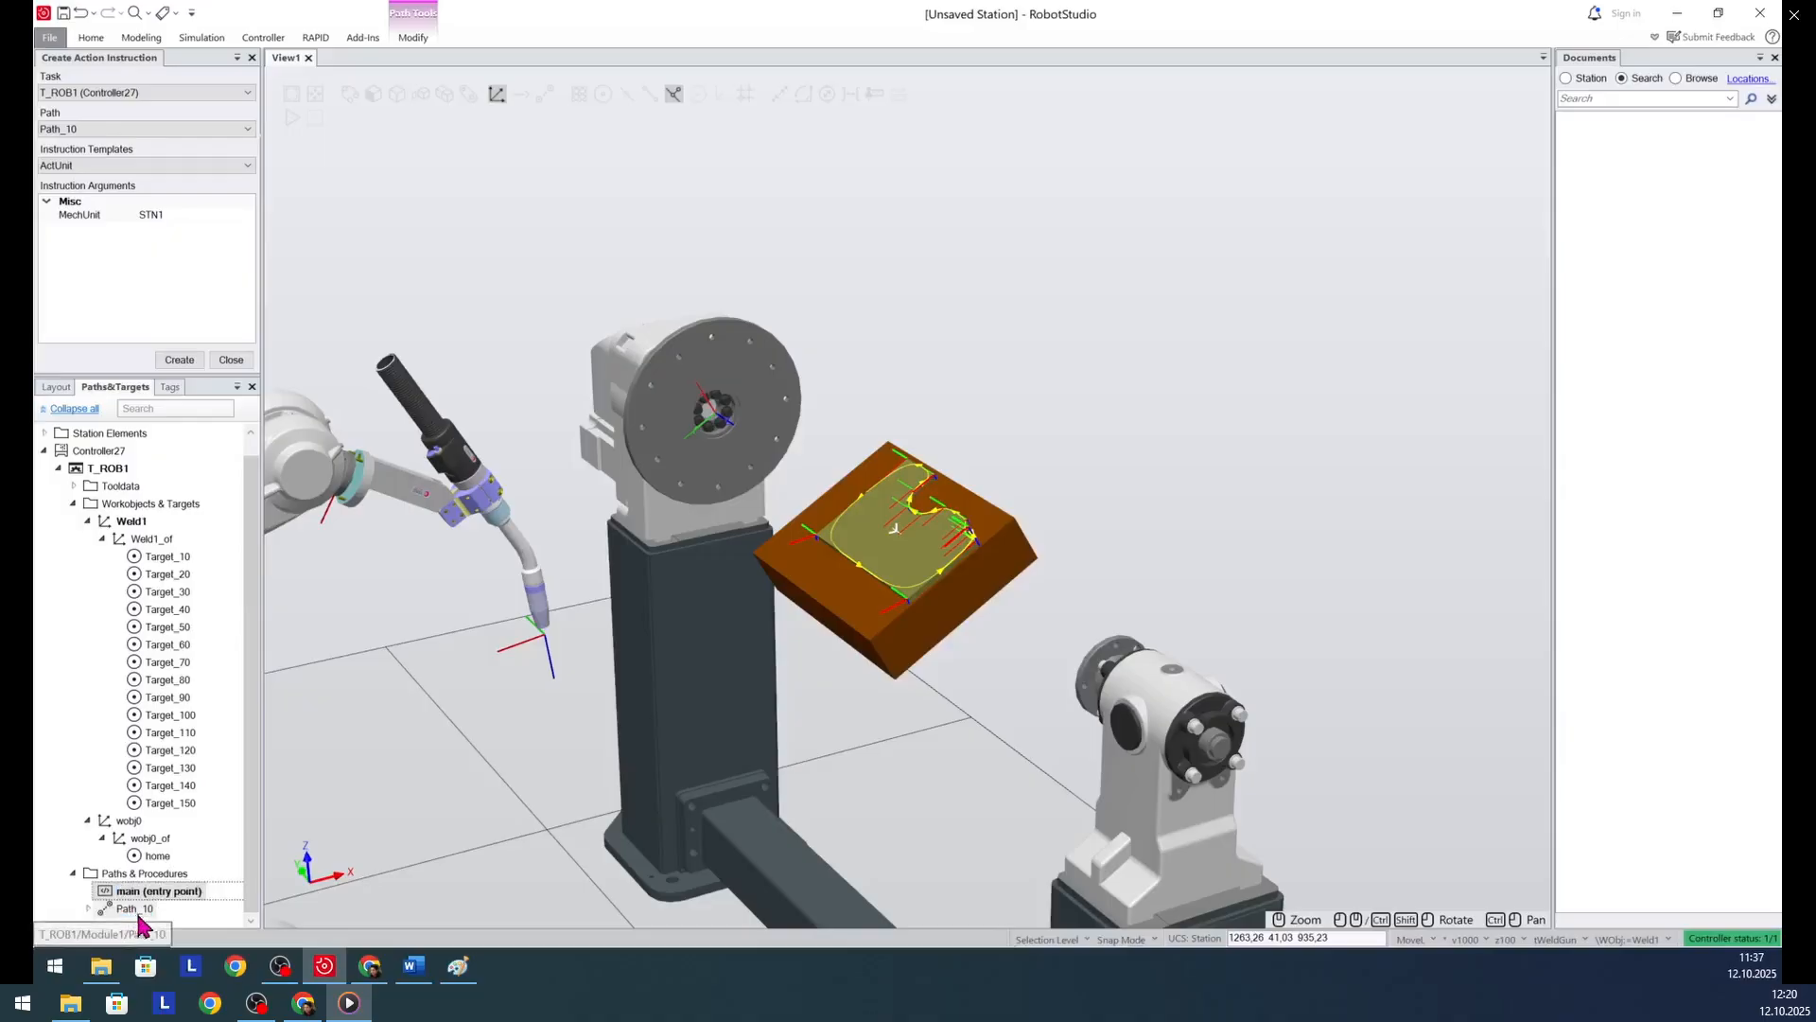
- Fill the main procedure with a move to home, a call to Path_10 and a closing move to home
drag(137, 855, 144, 891)
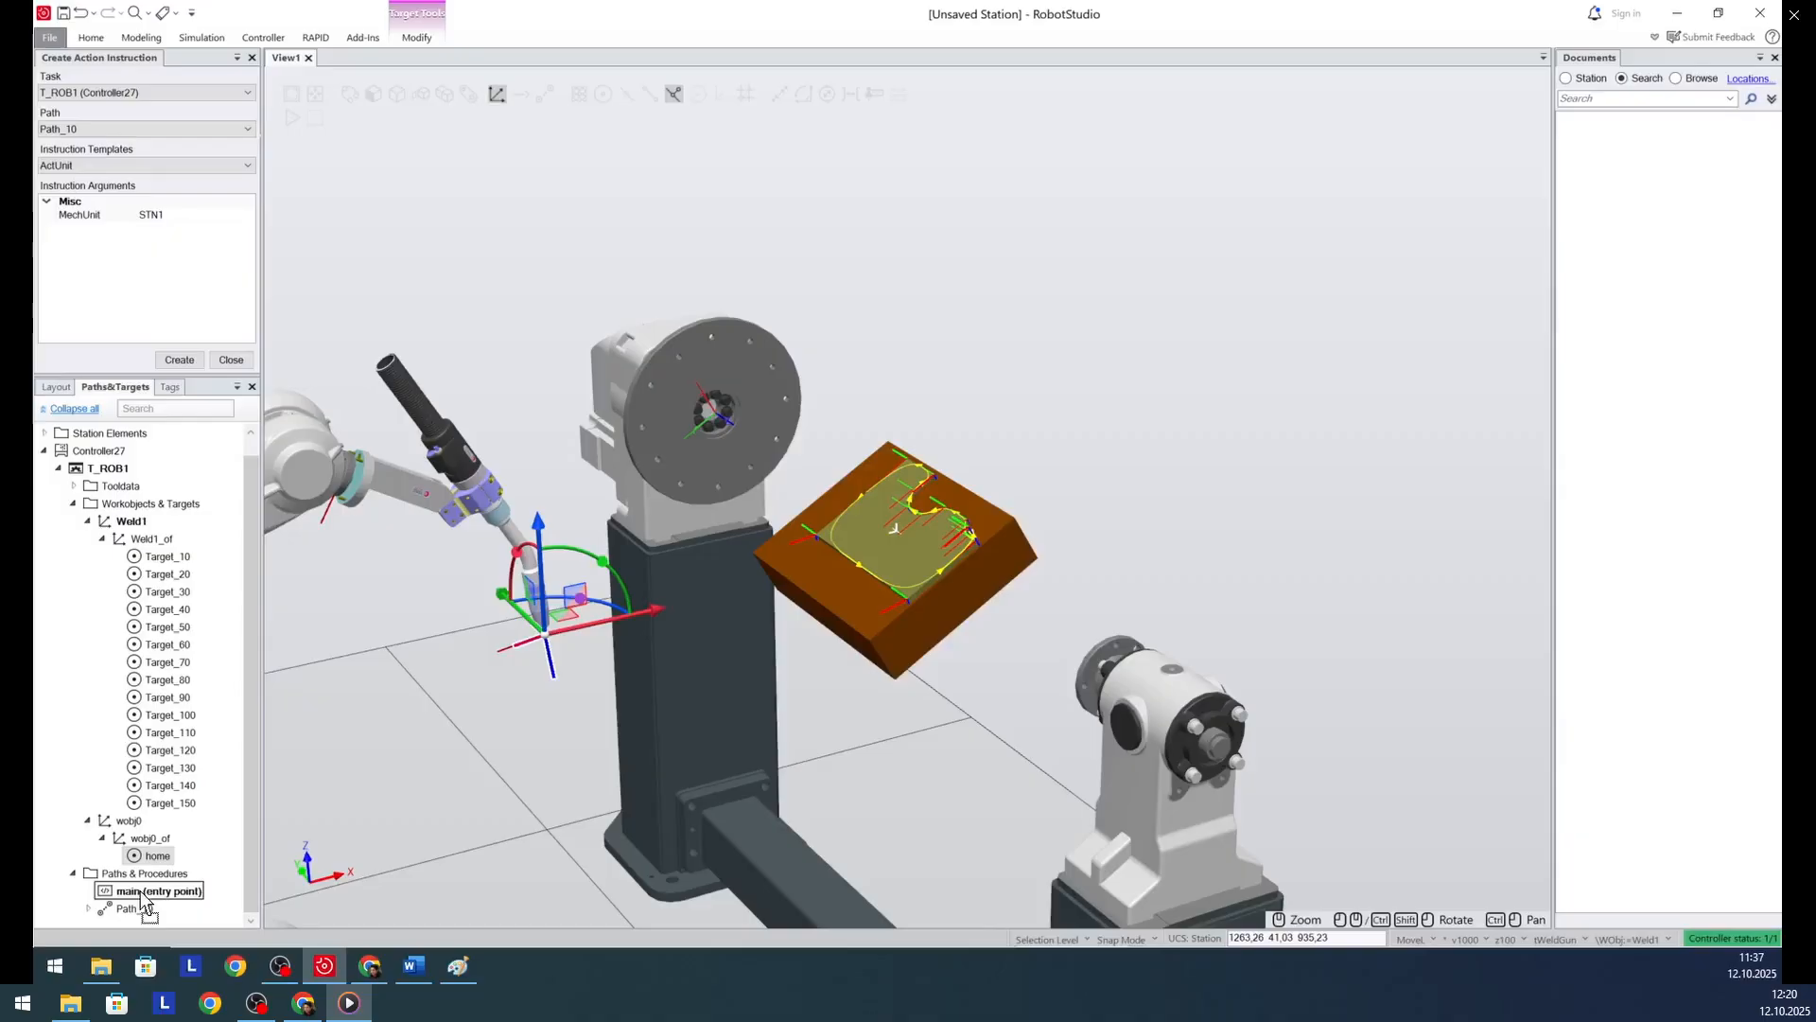
click(134, 908)
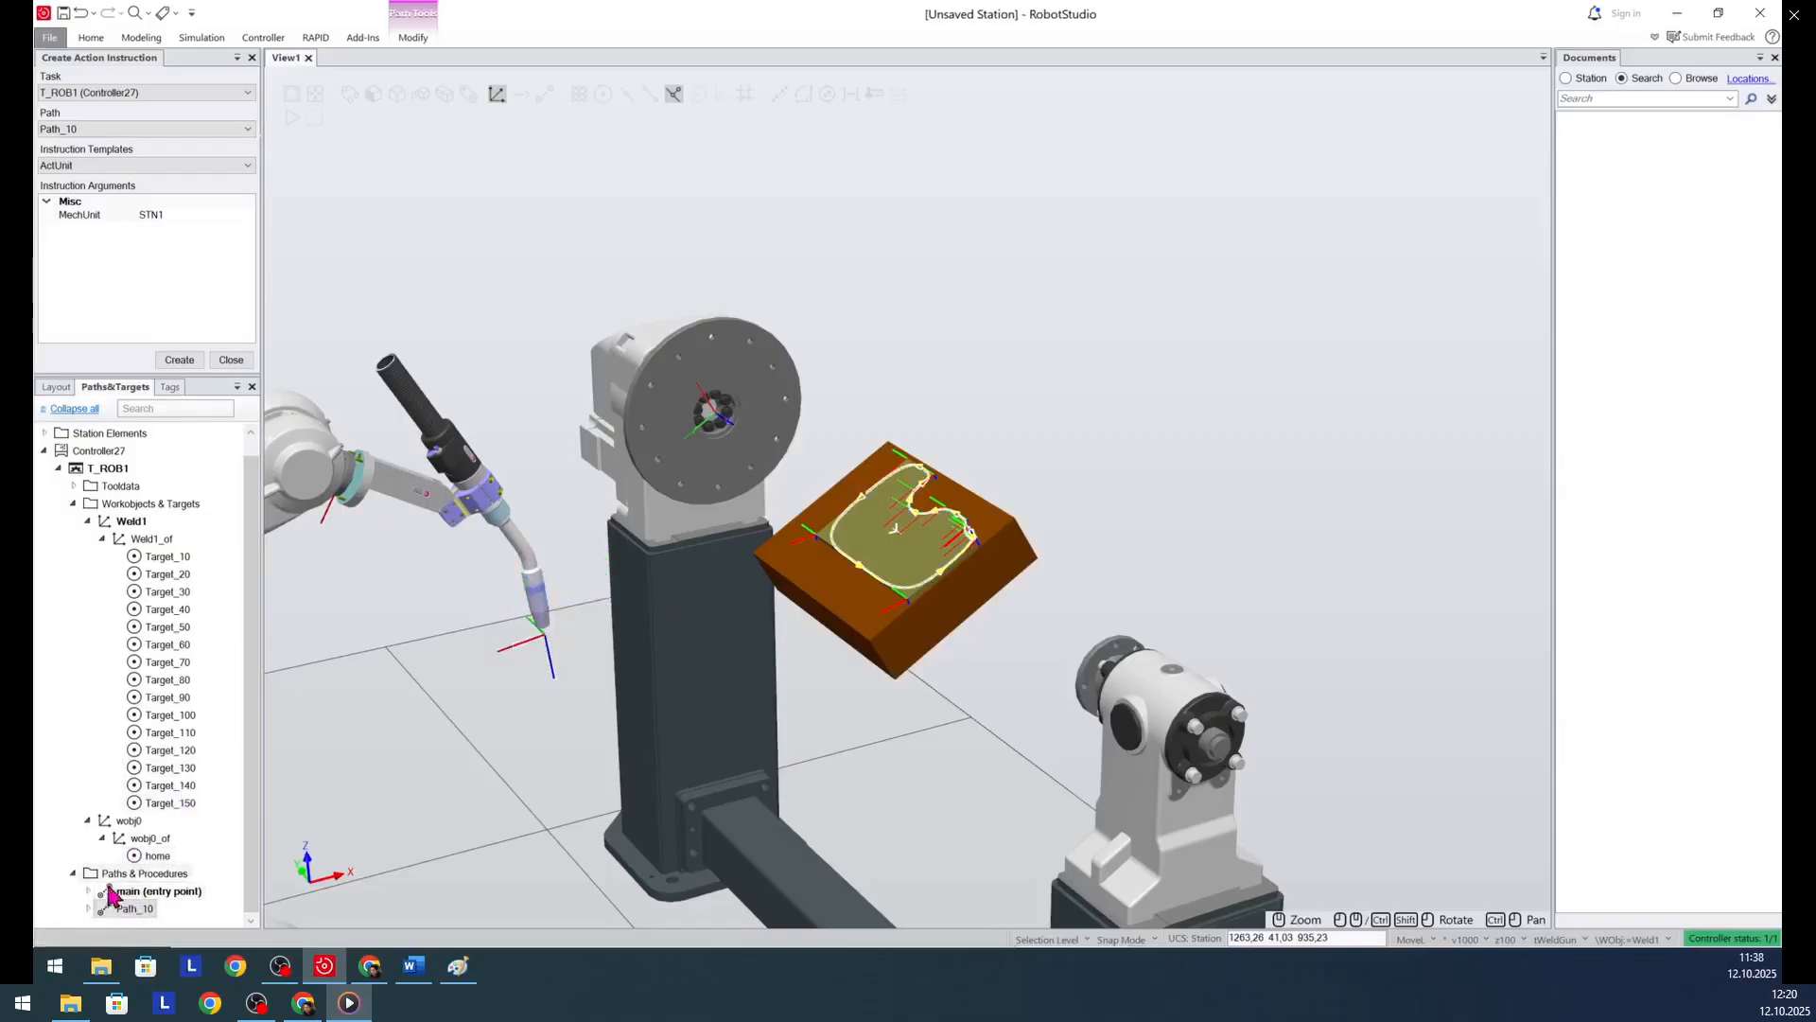
click(87, 521)
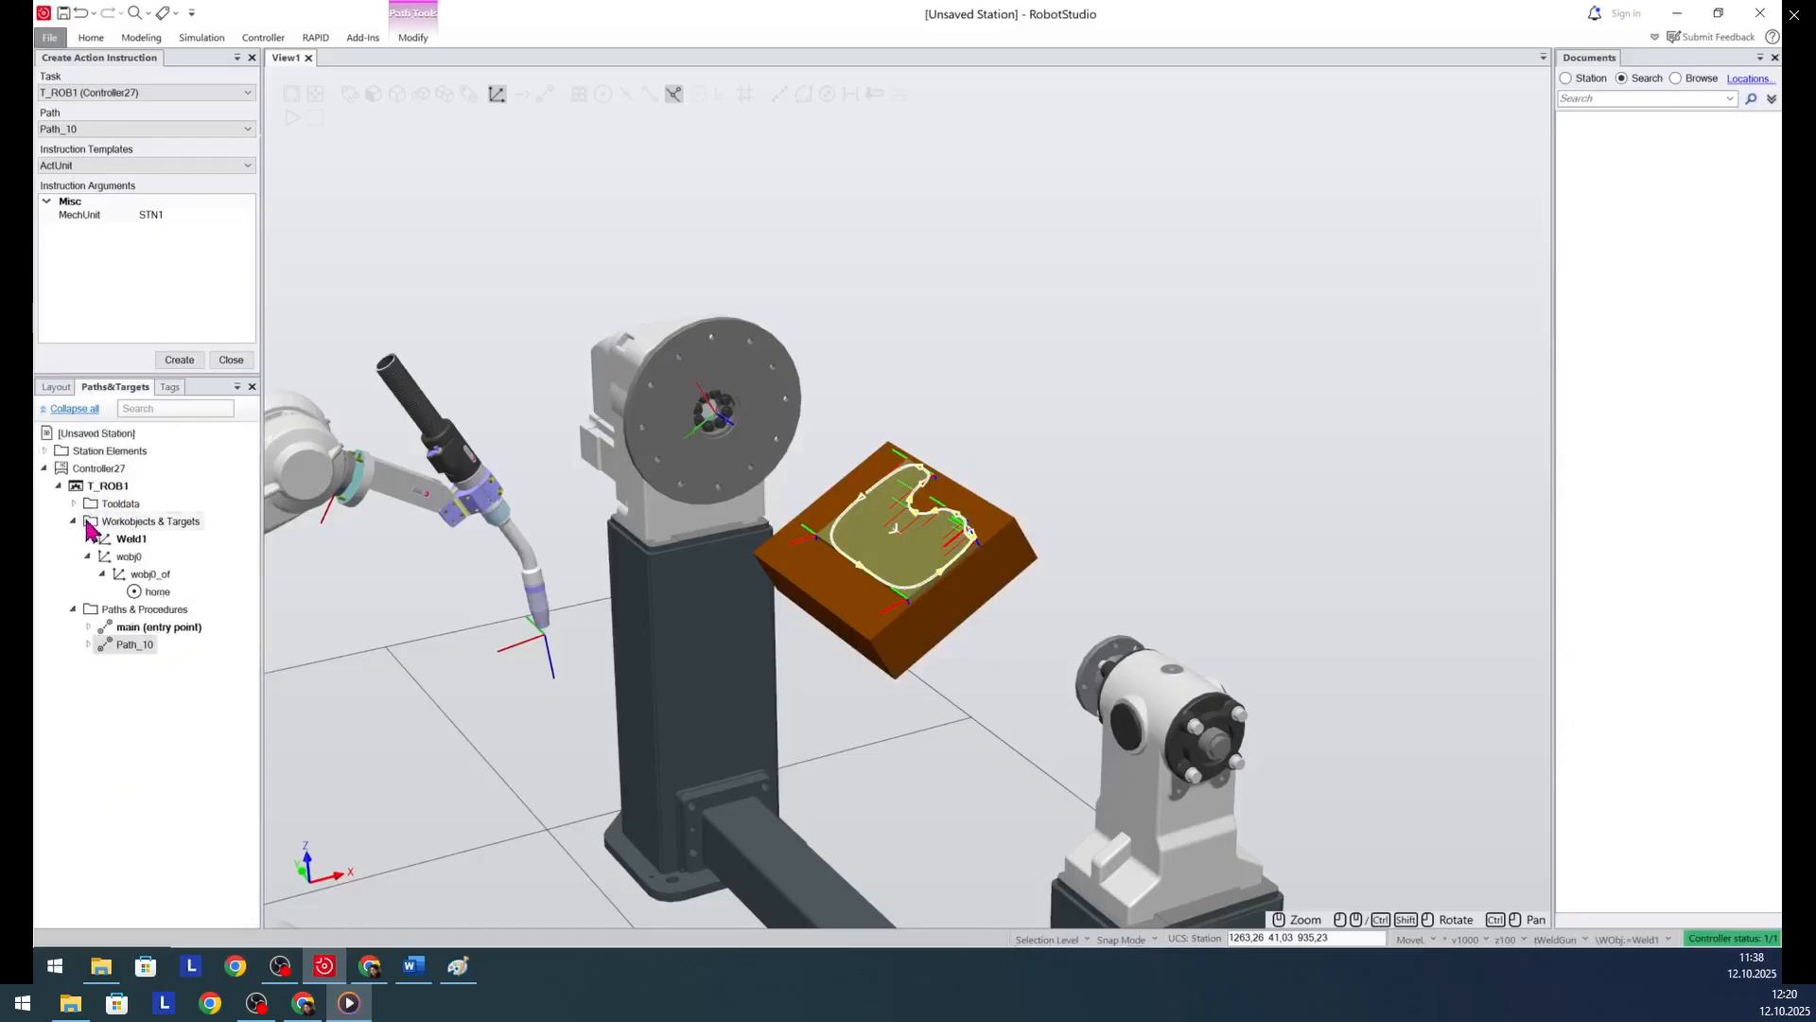
click(88, 627)
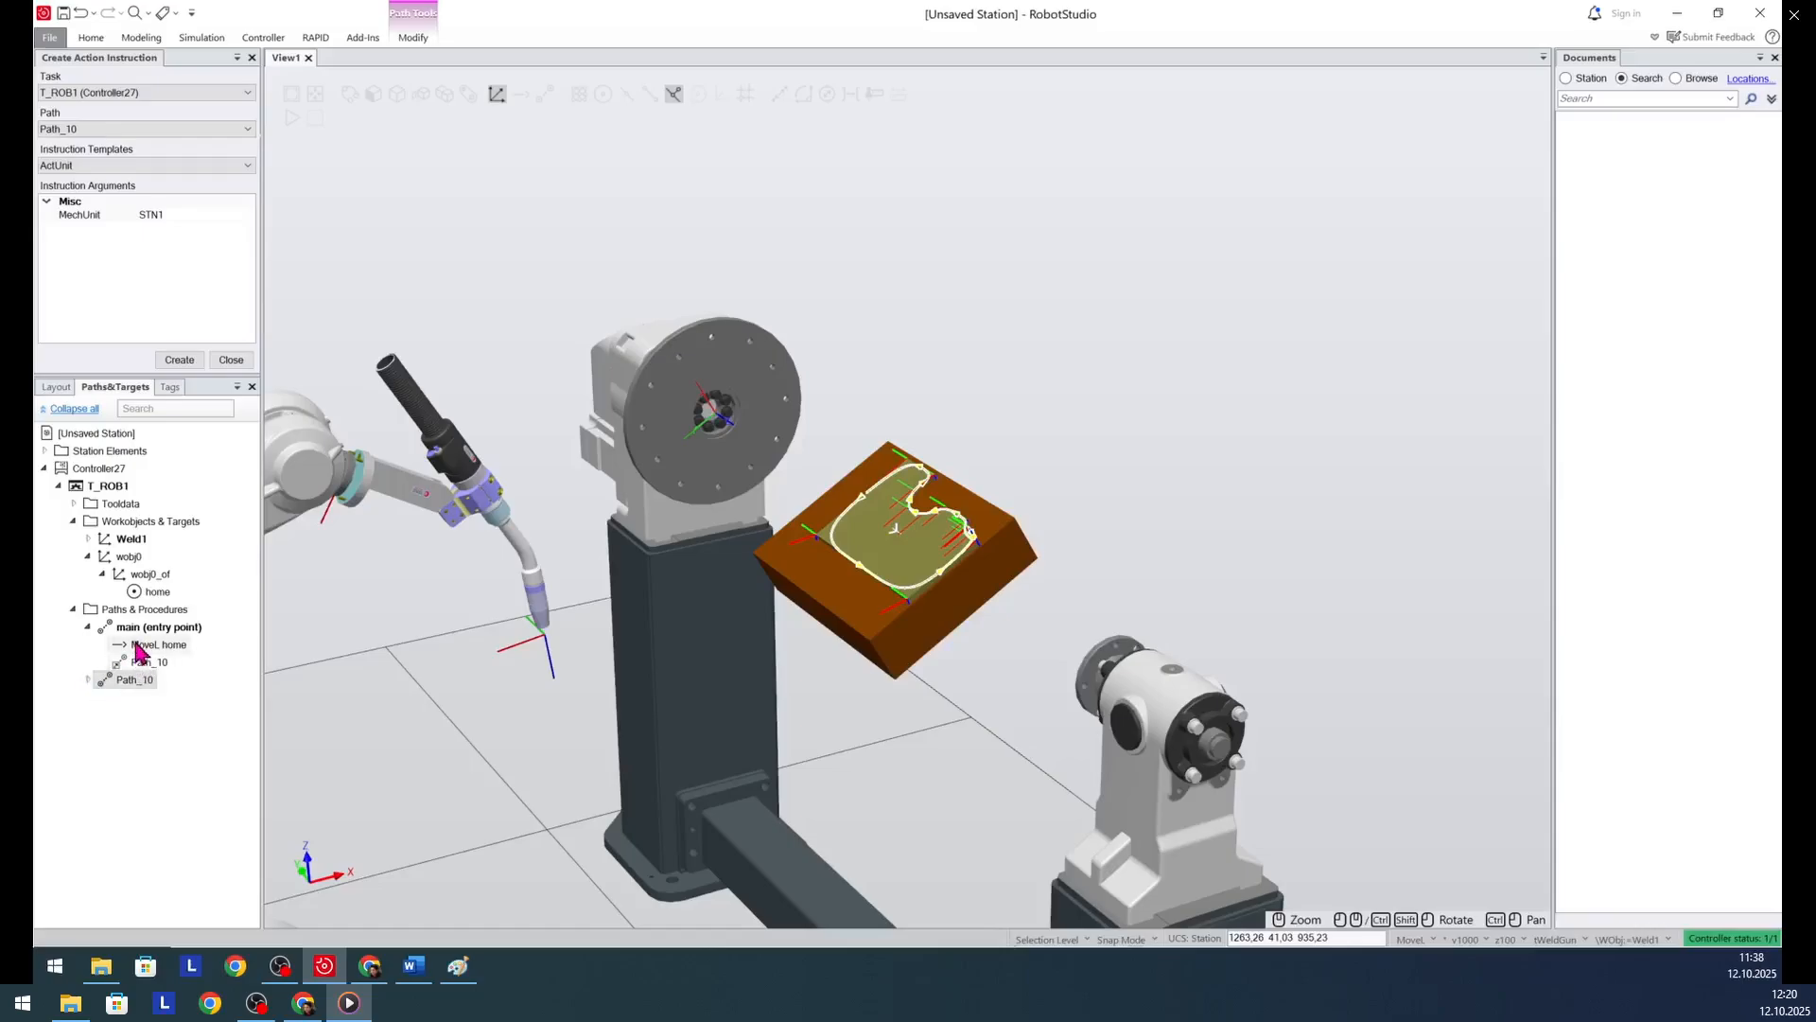
drag(154, 591, 152, 630)
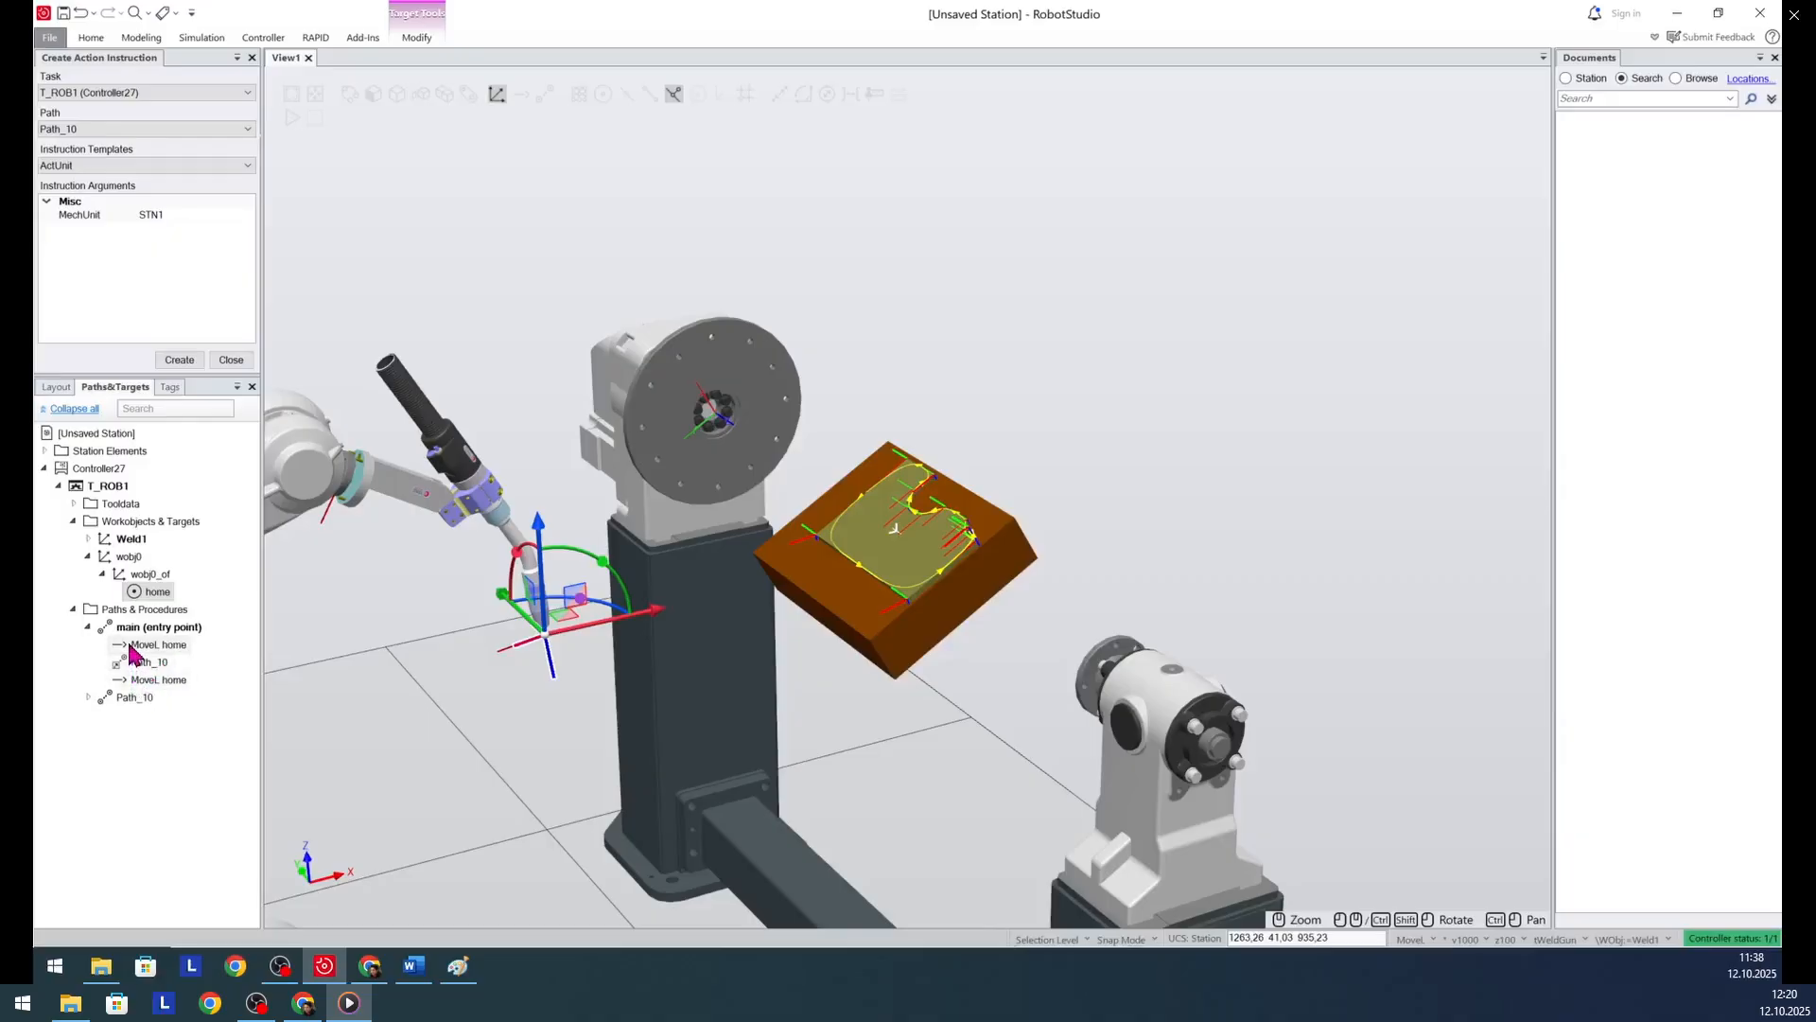
- Set the motion type of the first home move in main to Joint
right_click(130, 653)
click(184, 556)
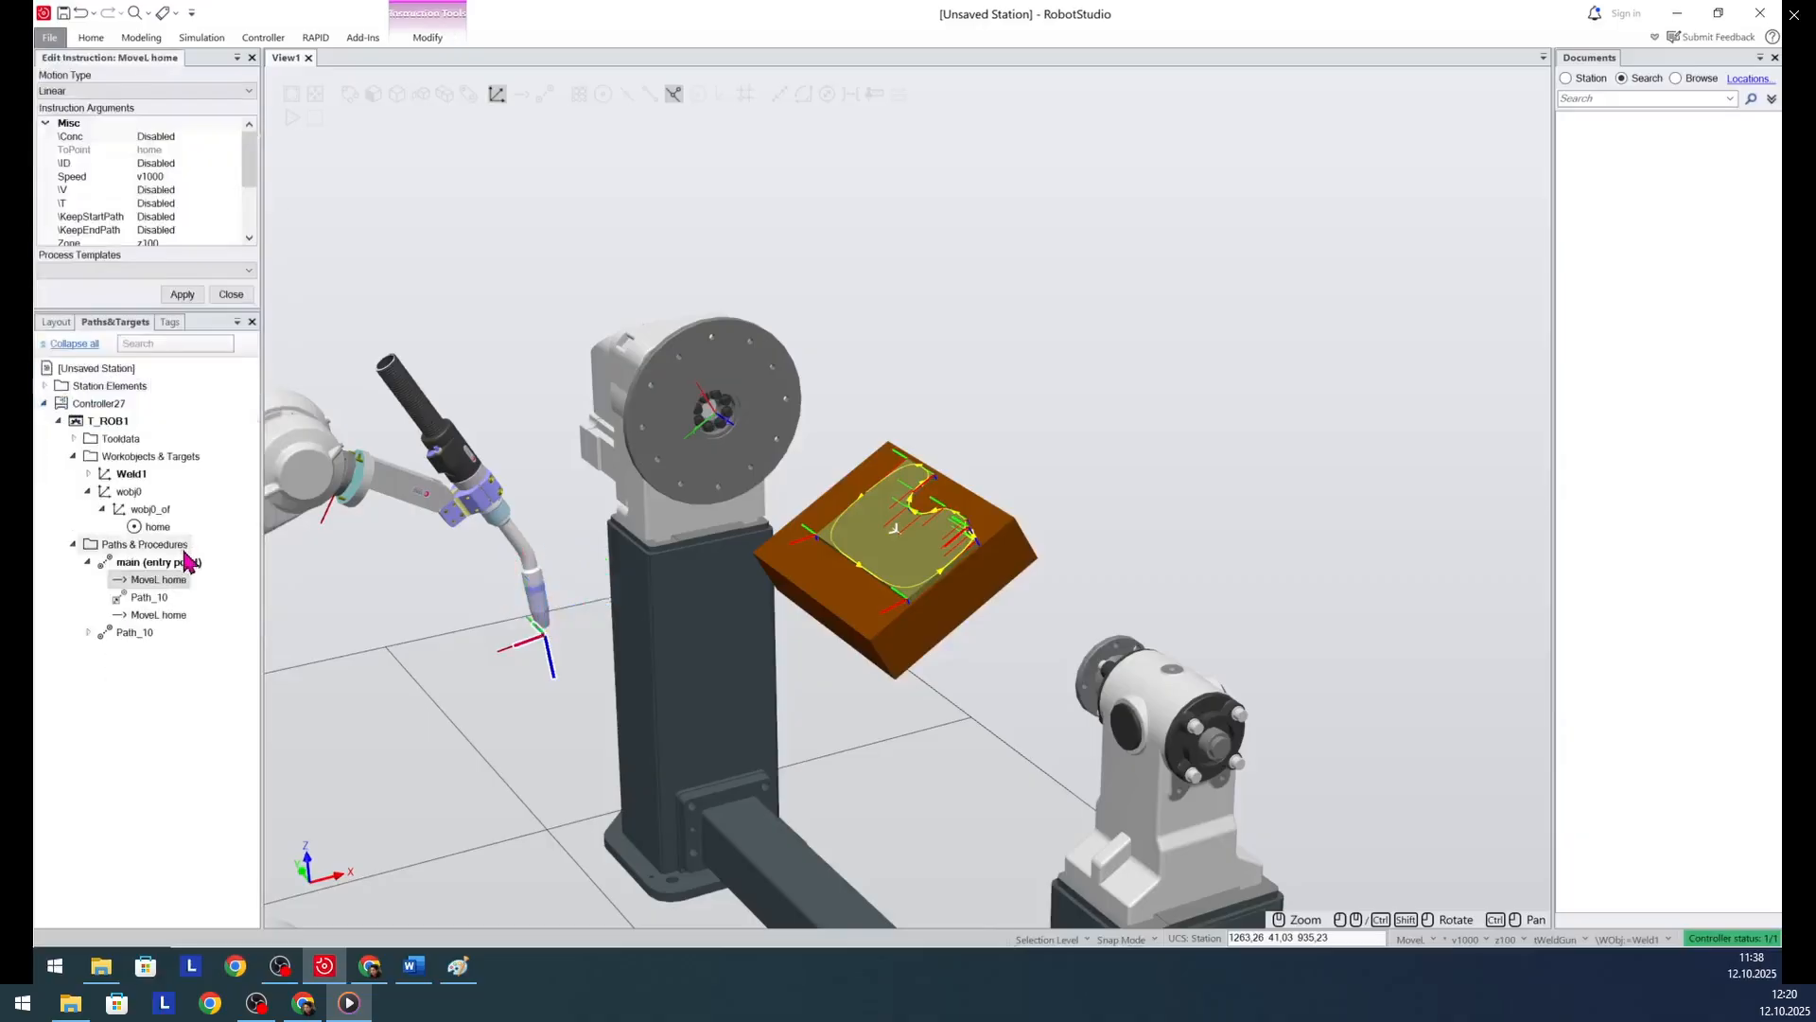
click(146, 91)
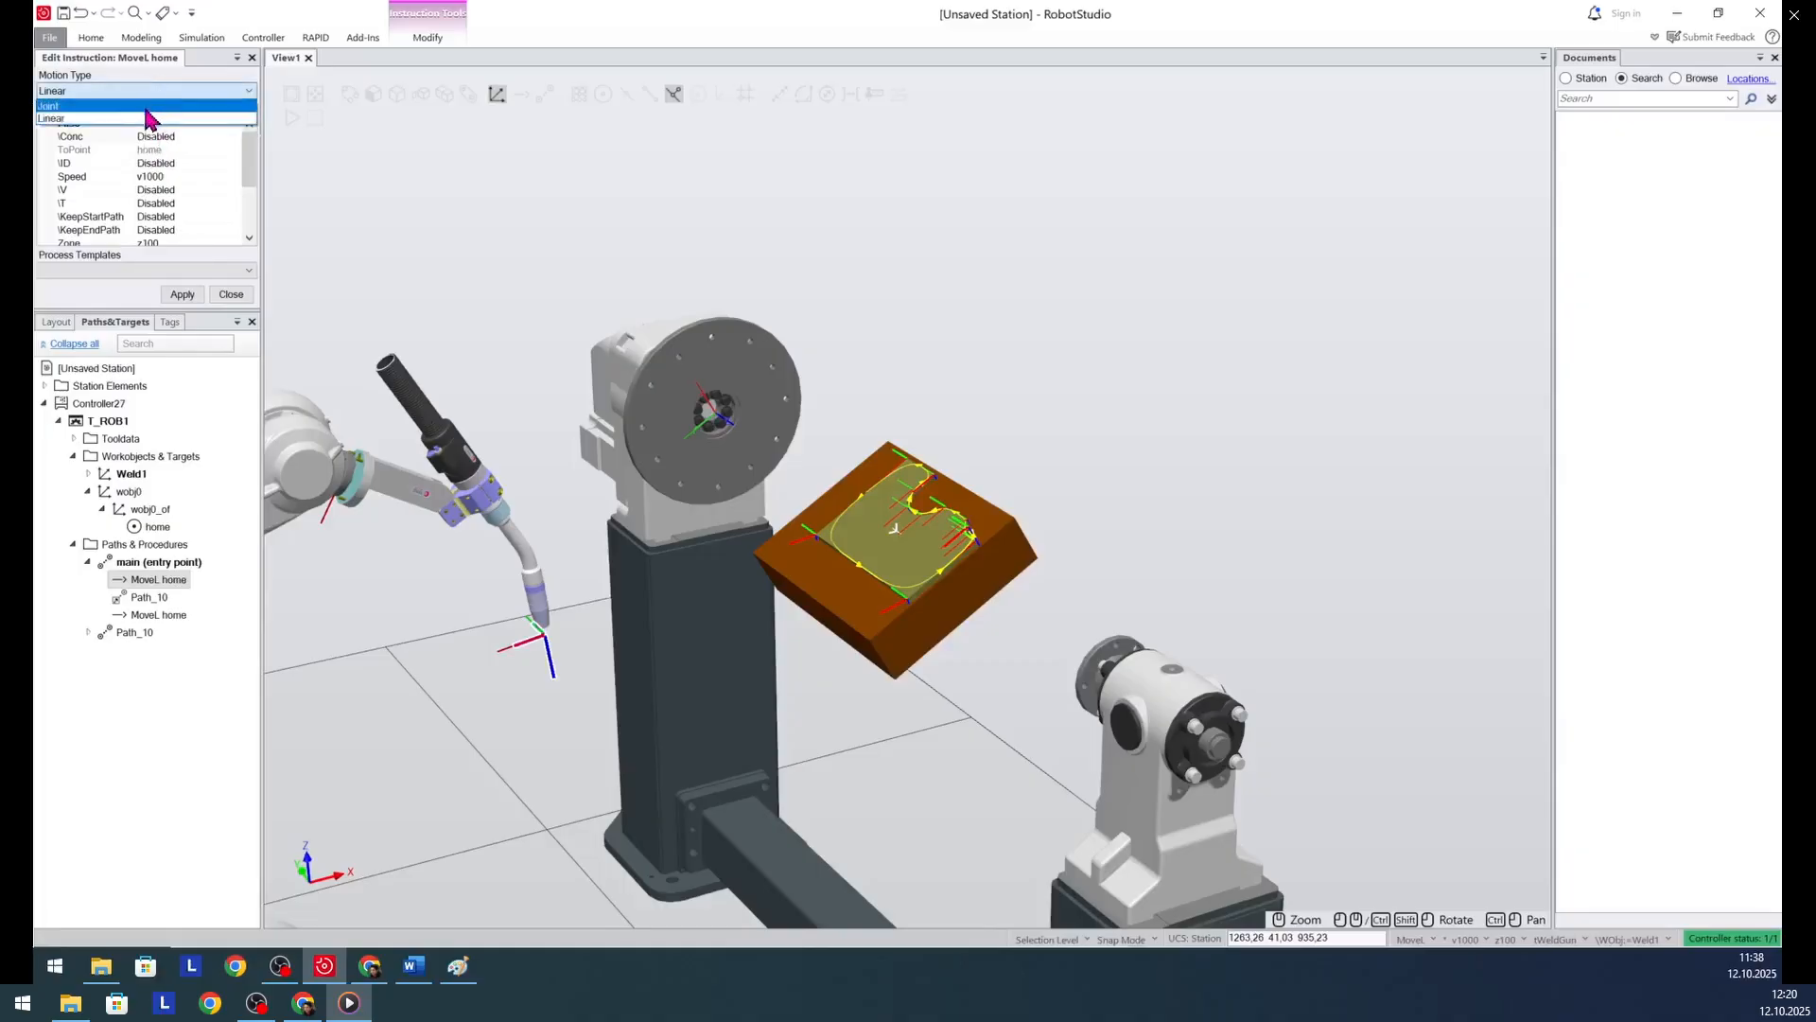
click(146, 106)
click(180, 294)
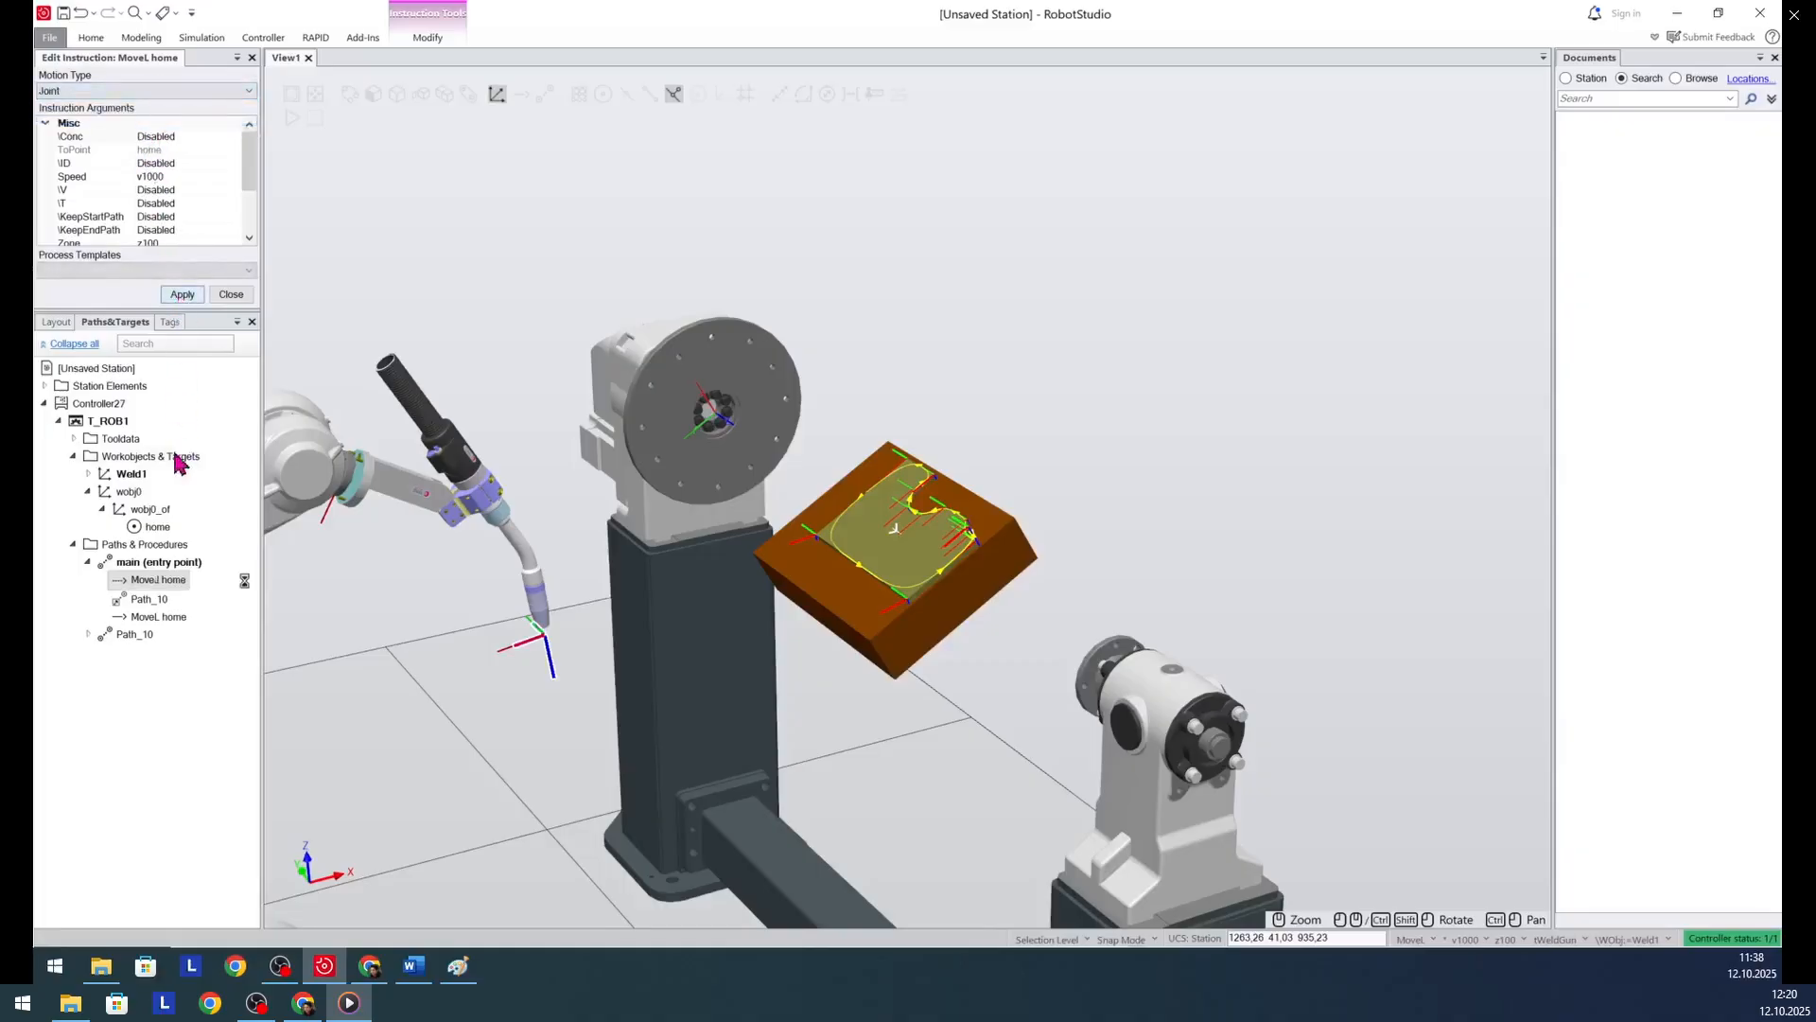
- Set the motion type of the last home move in main, after the Path_10 call, to Joint
click(169, 610)
click(140, 93)
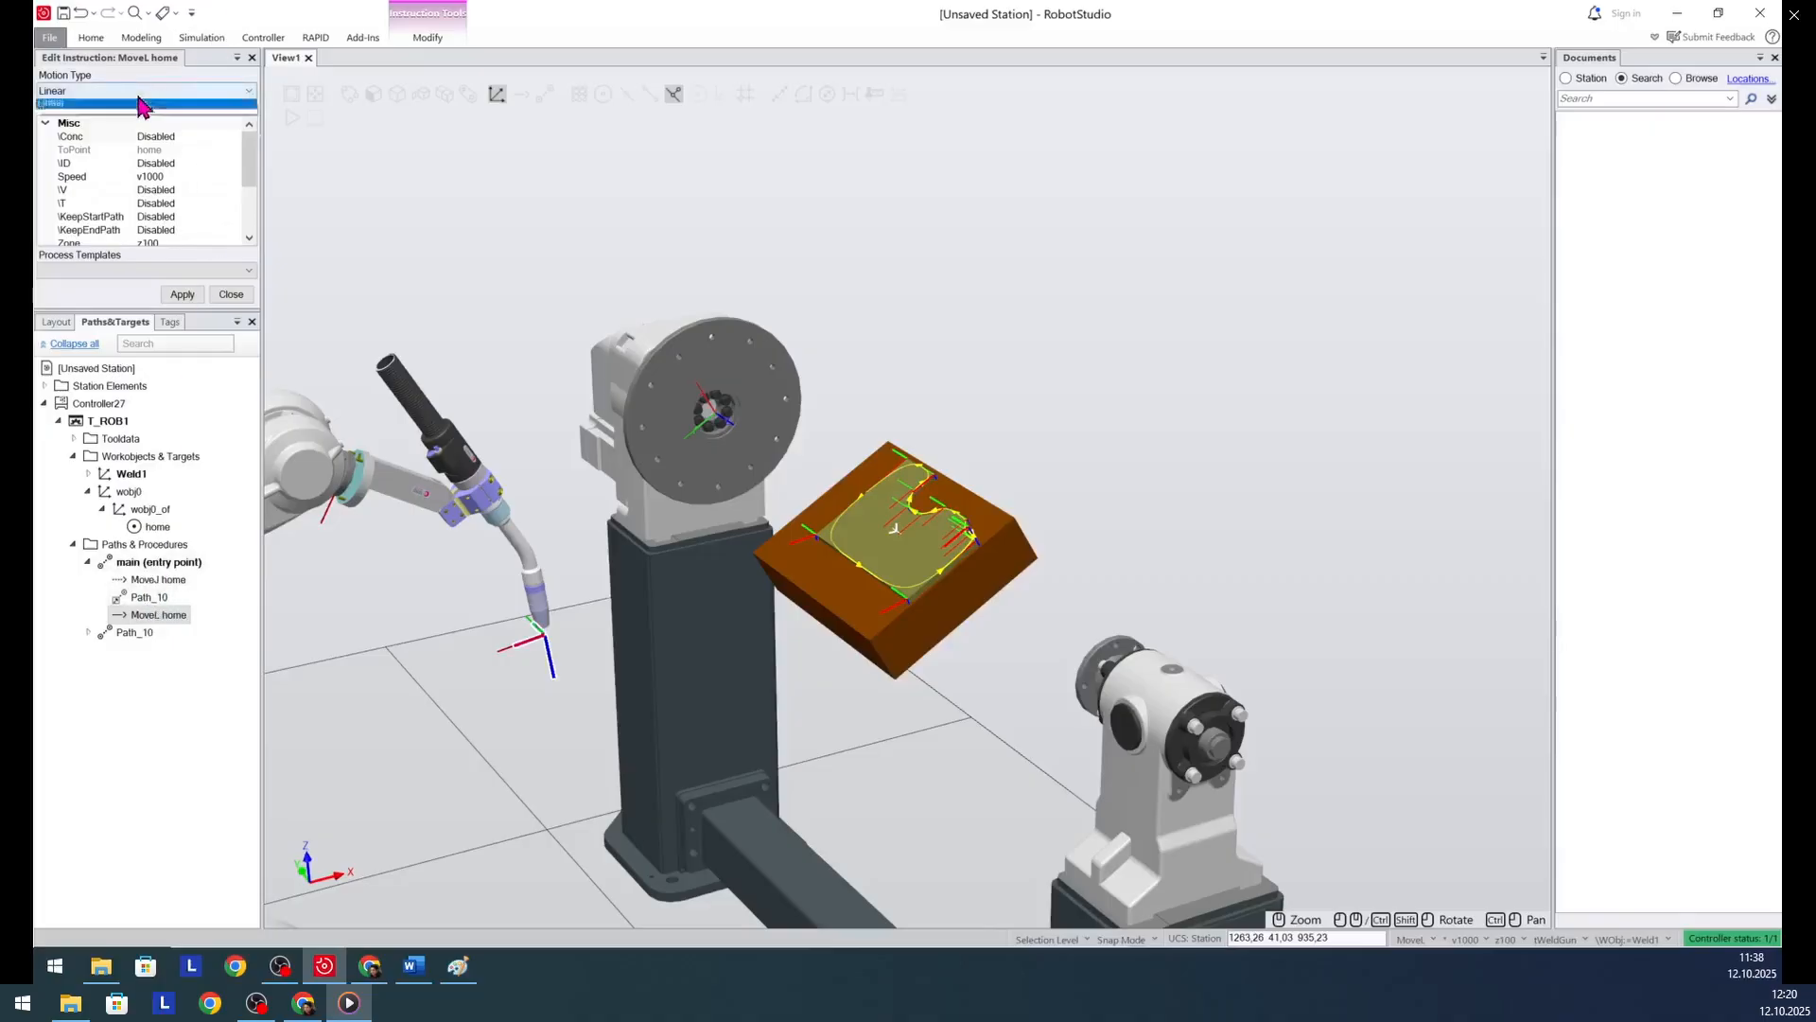
click(141, 108)
click(180, 295)
click(173, 700)
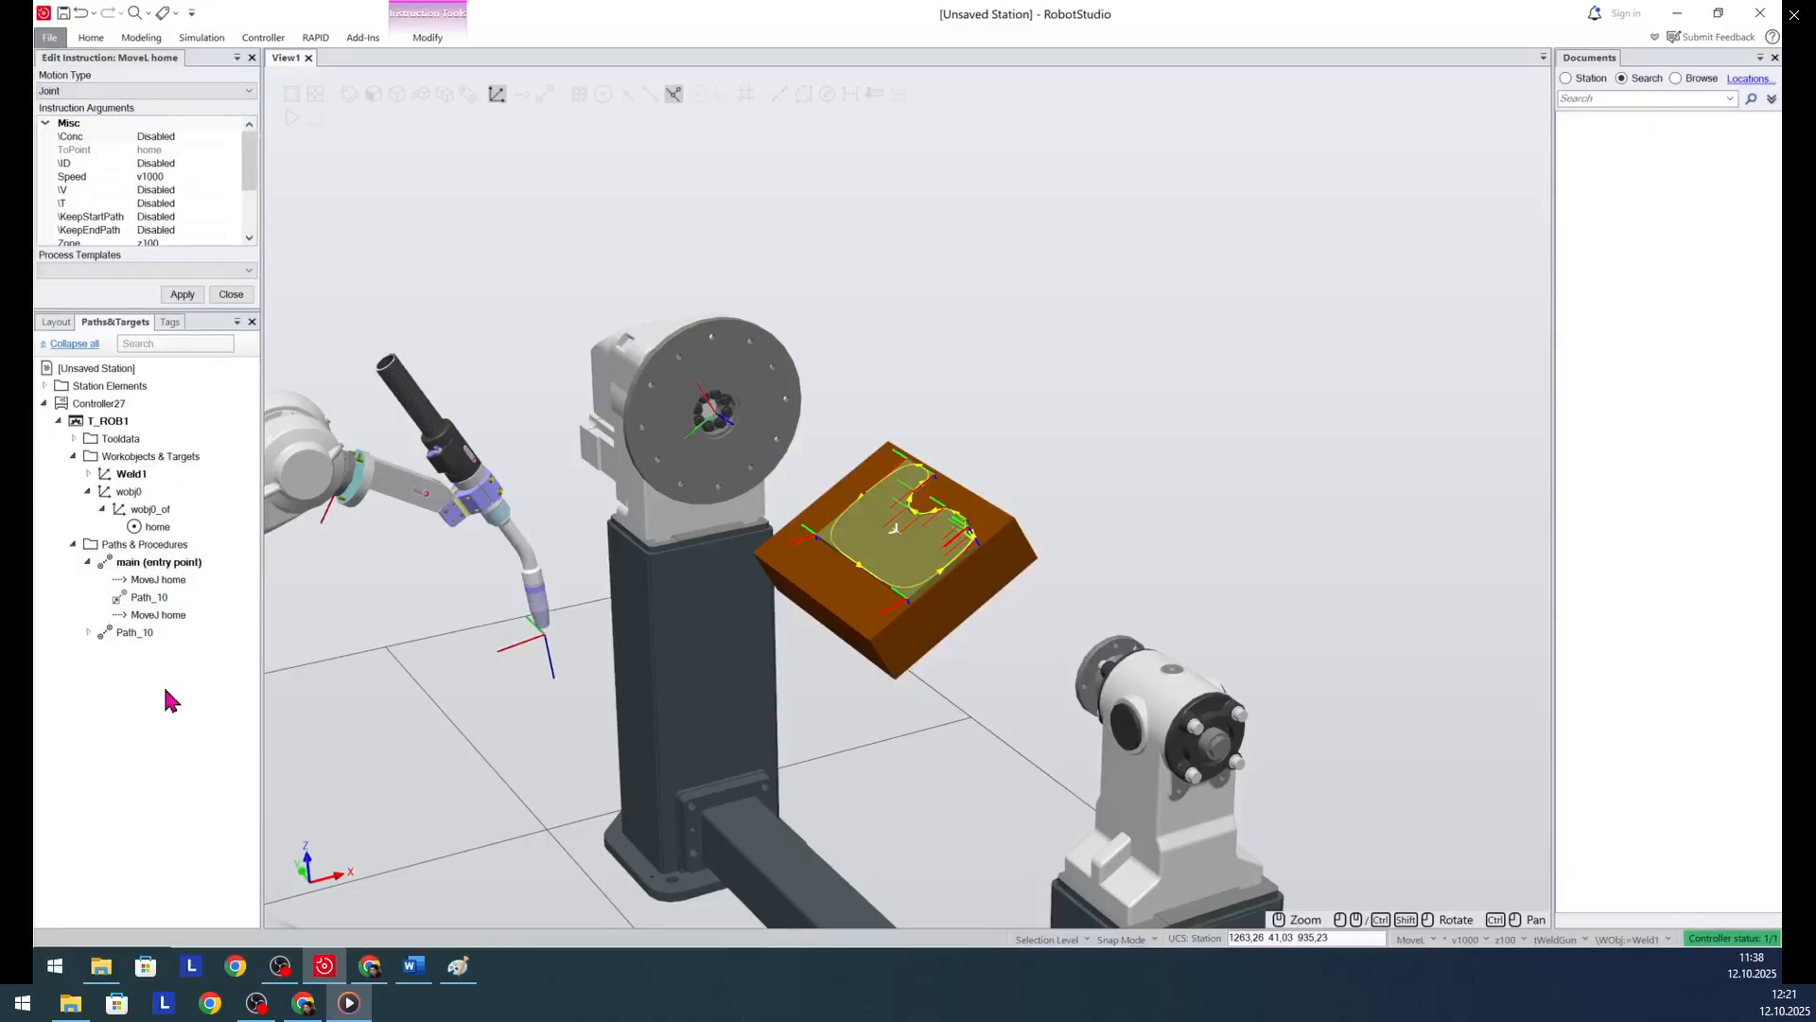
click(88, 632)
click(88, 632)
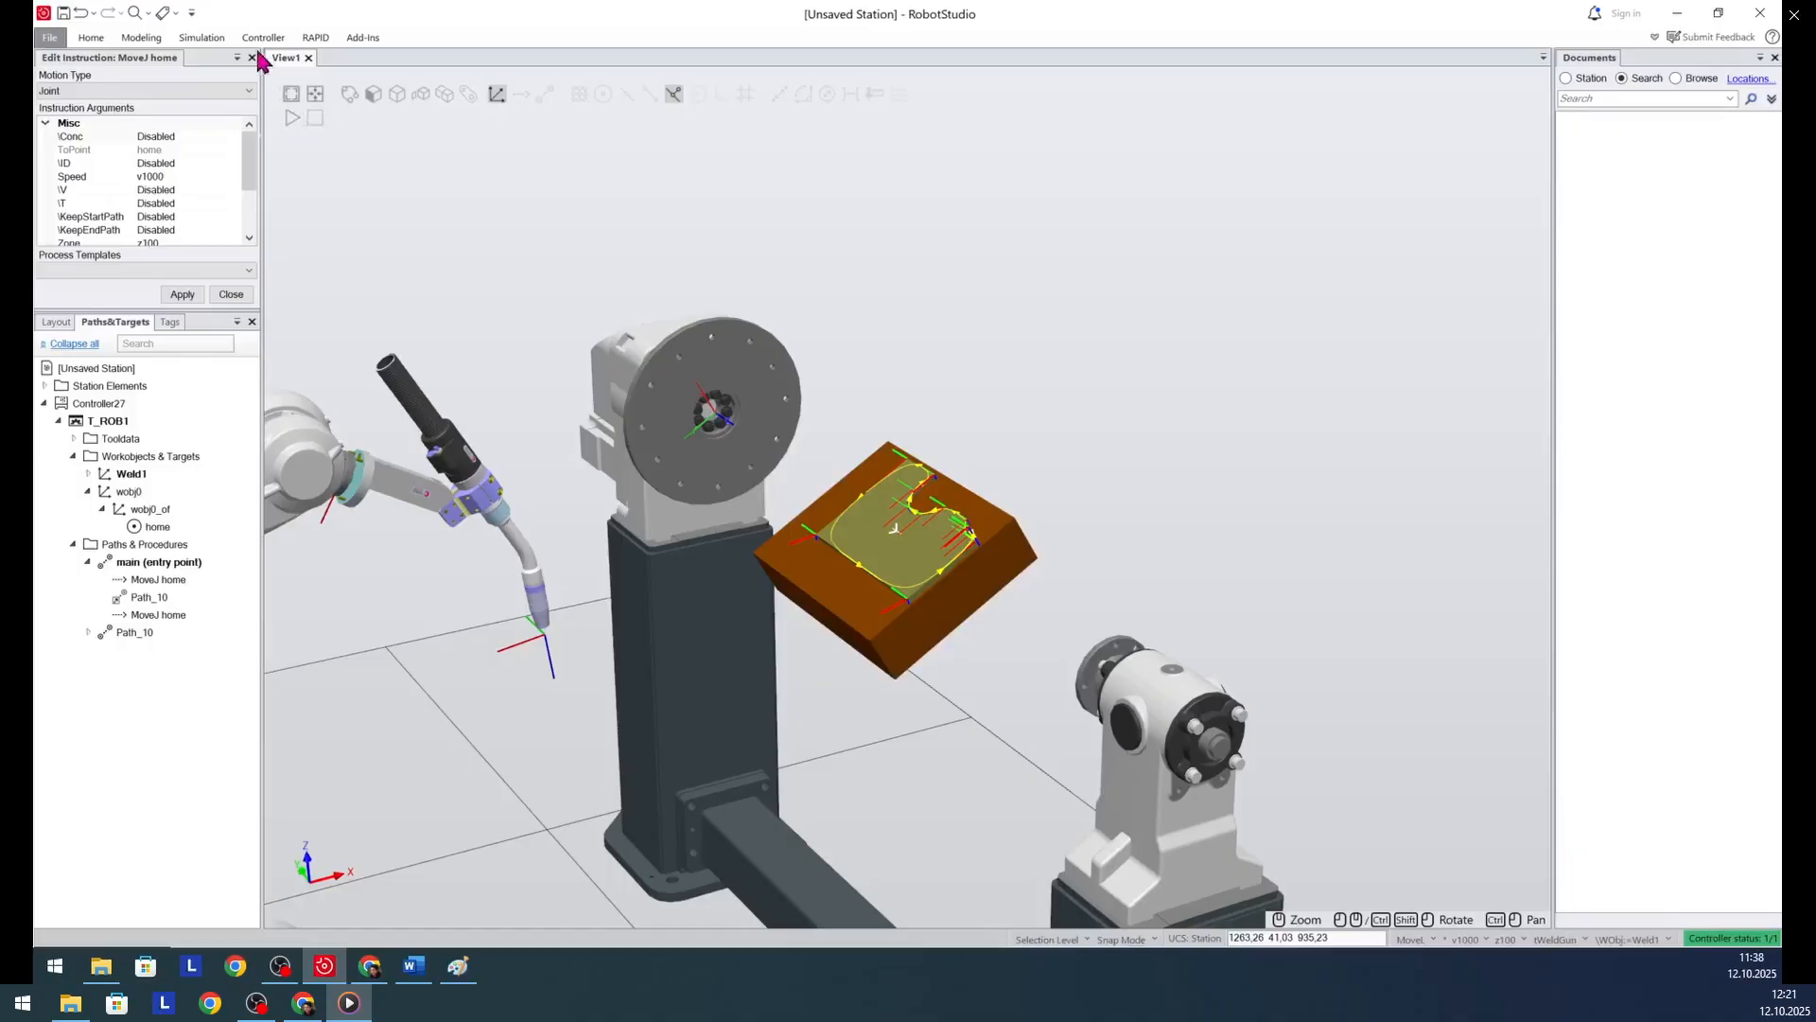
- Synchronize the main and Path_10 procedures, tWeldGun tool data and Weld1 workobject from the station to RAPID
click(91, 38)
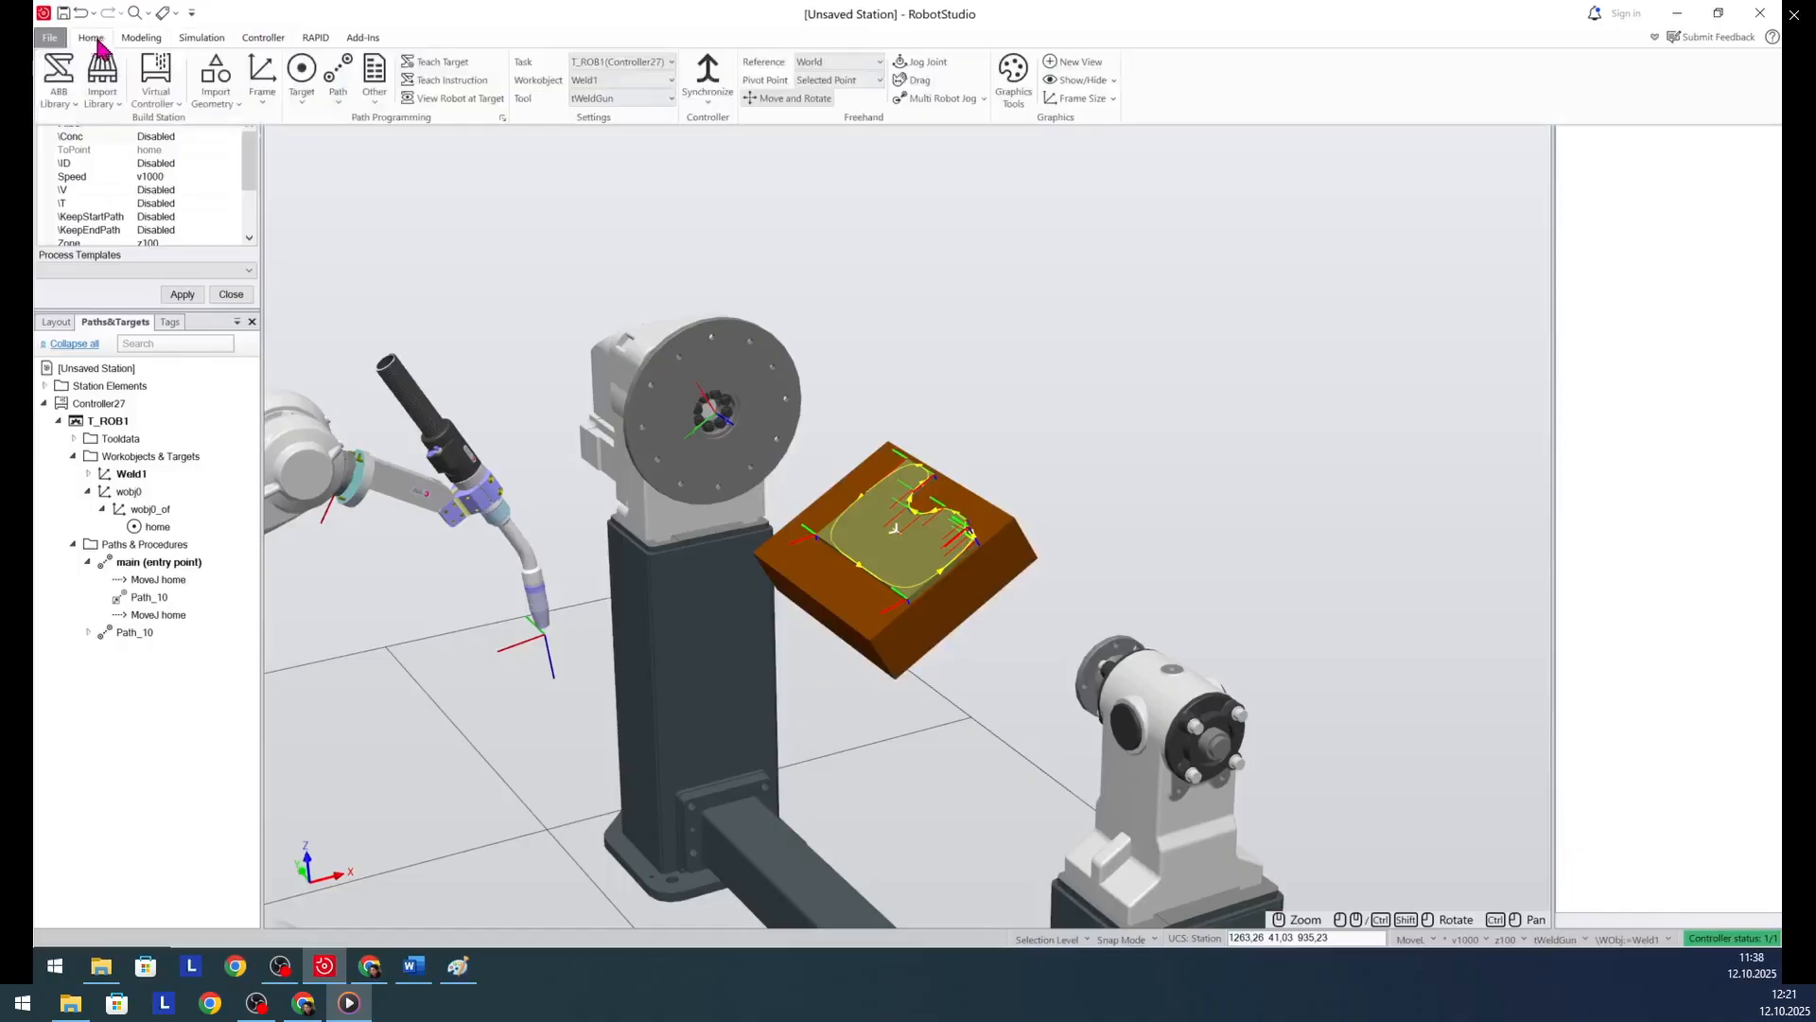
click(706, 102)
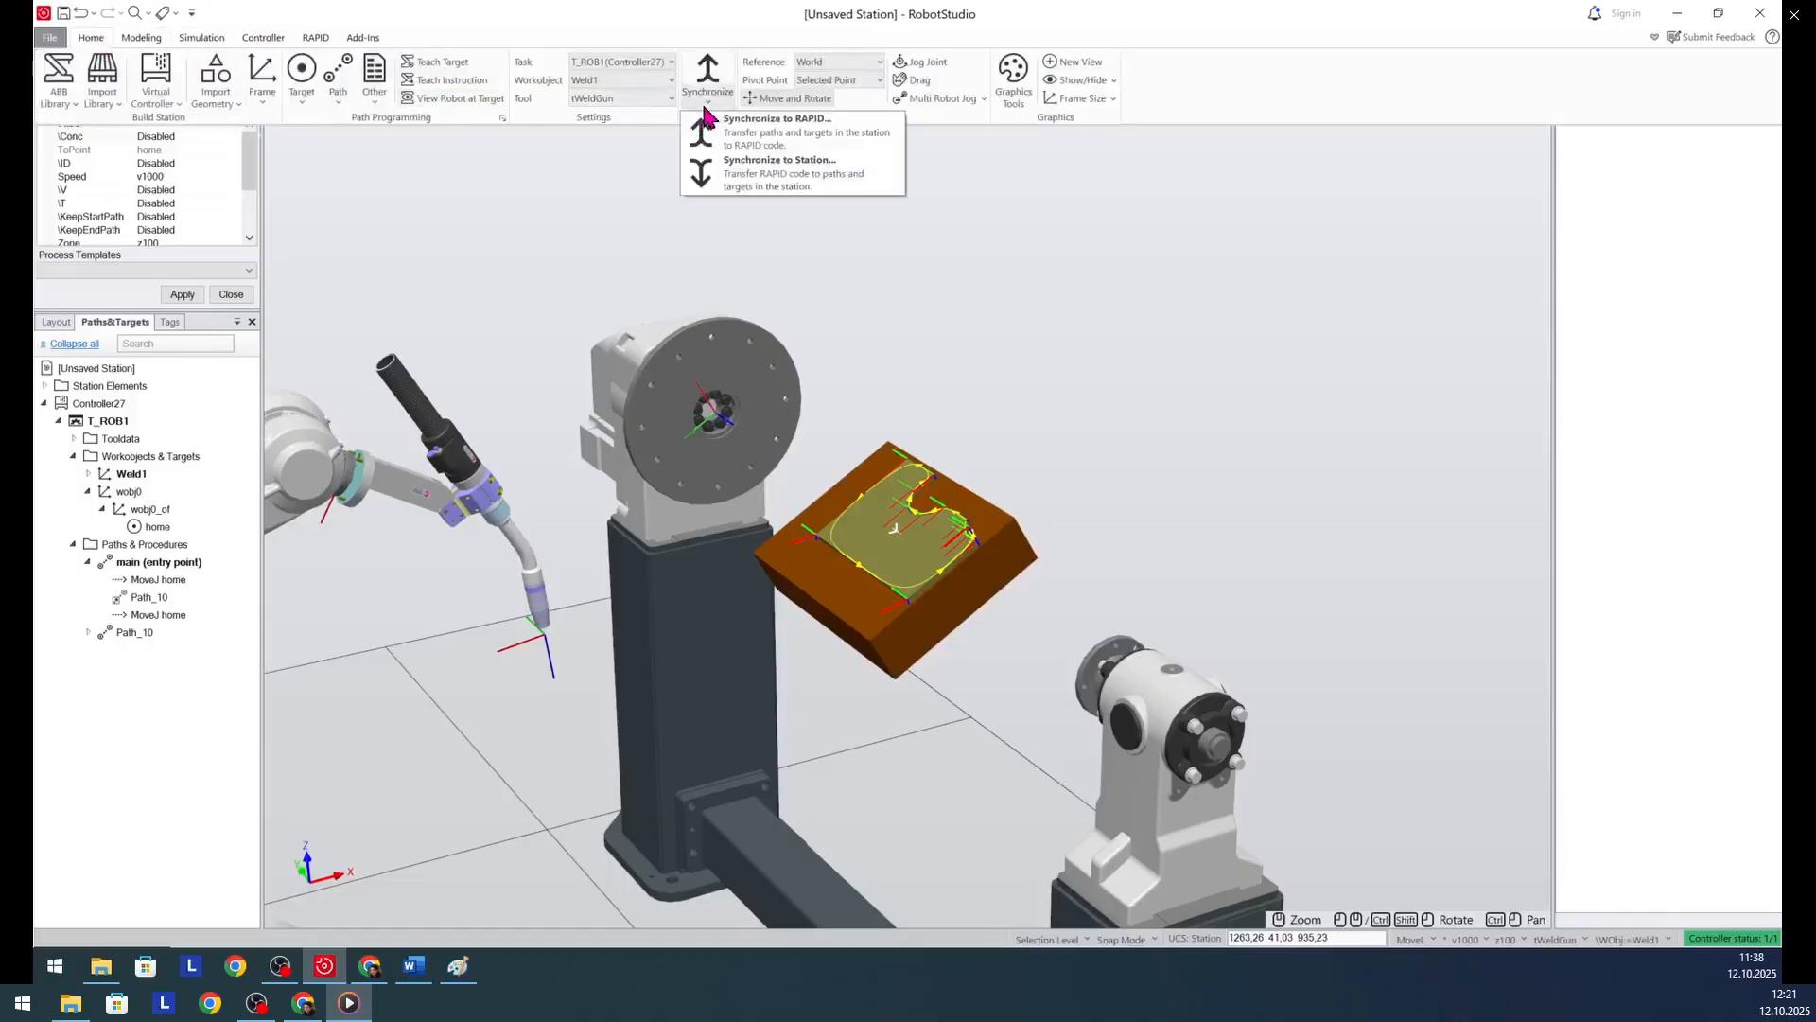
click(768, 138)
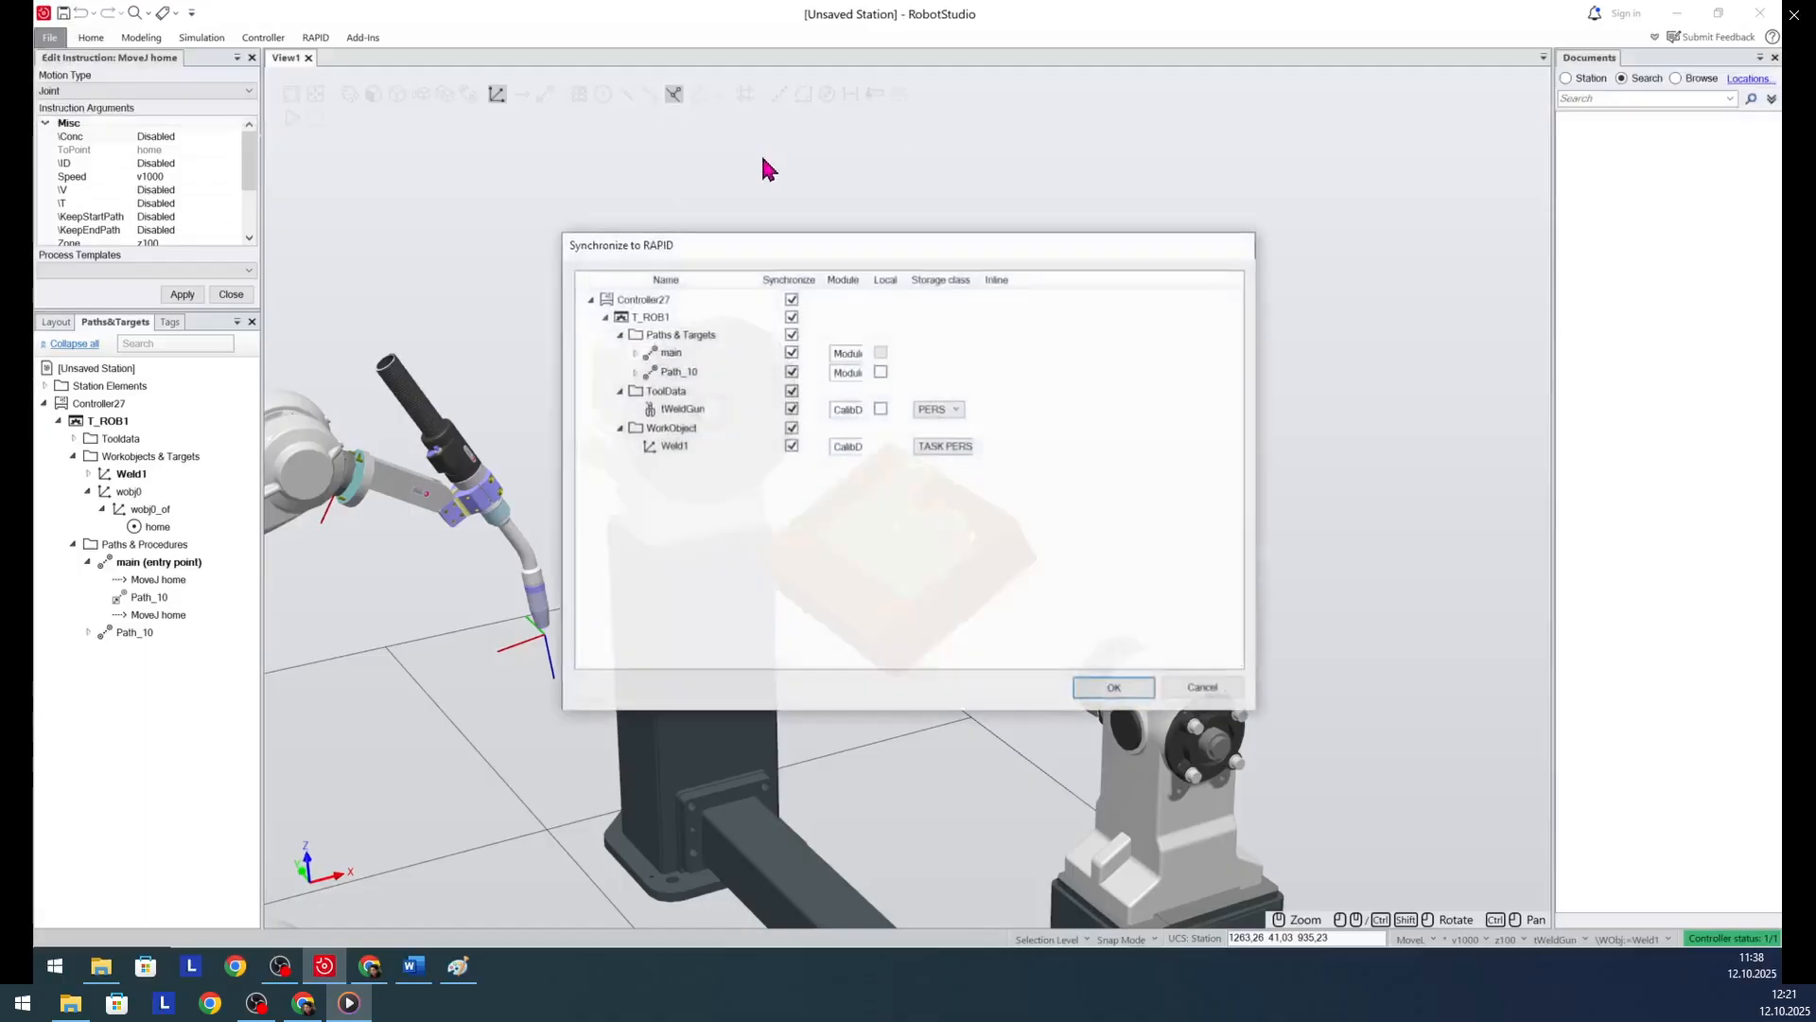
click(1113, 688)
- Run the simulation and view the whole welding cell while the program executes
click(290, 121)
scroll(901, 277, down, 1)
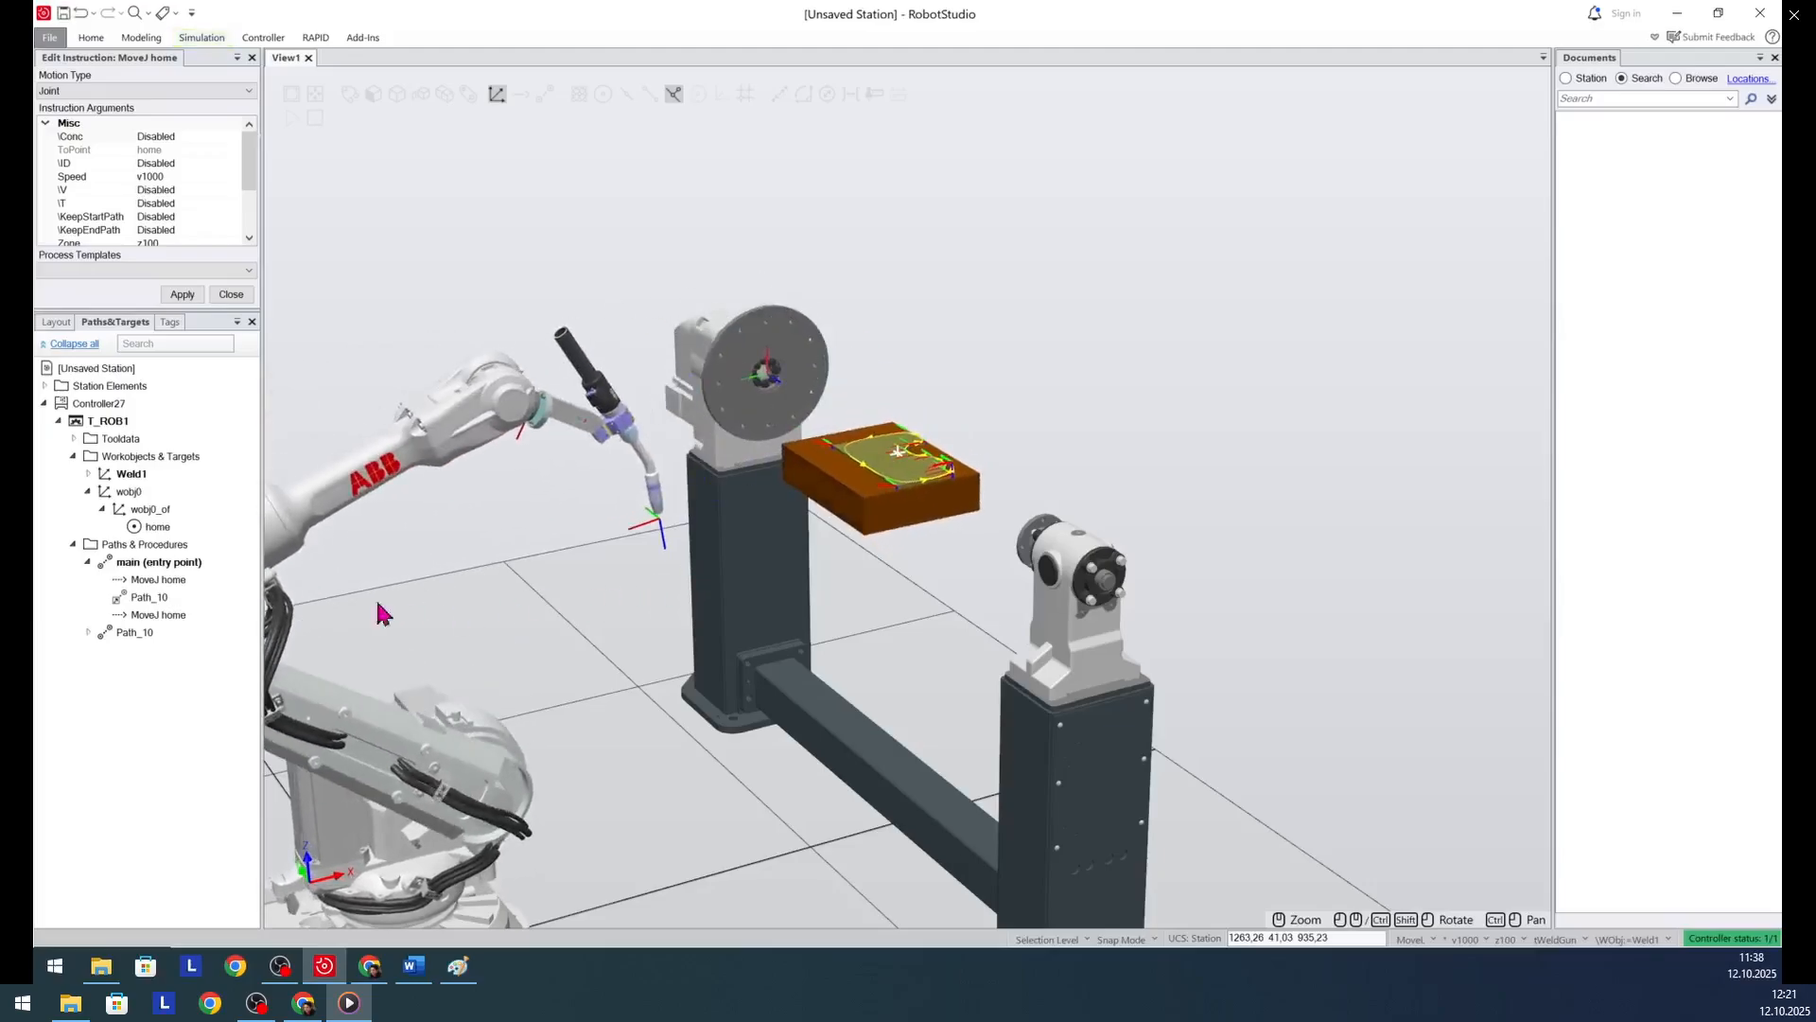
click(88, 633)
click(88, 633)
- Open Module1 of task T_ROB1 in the RAPID editor
click(315, 40)
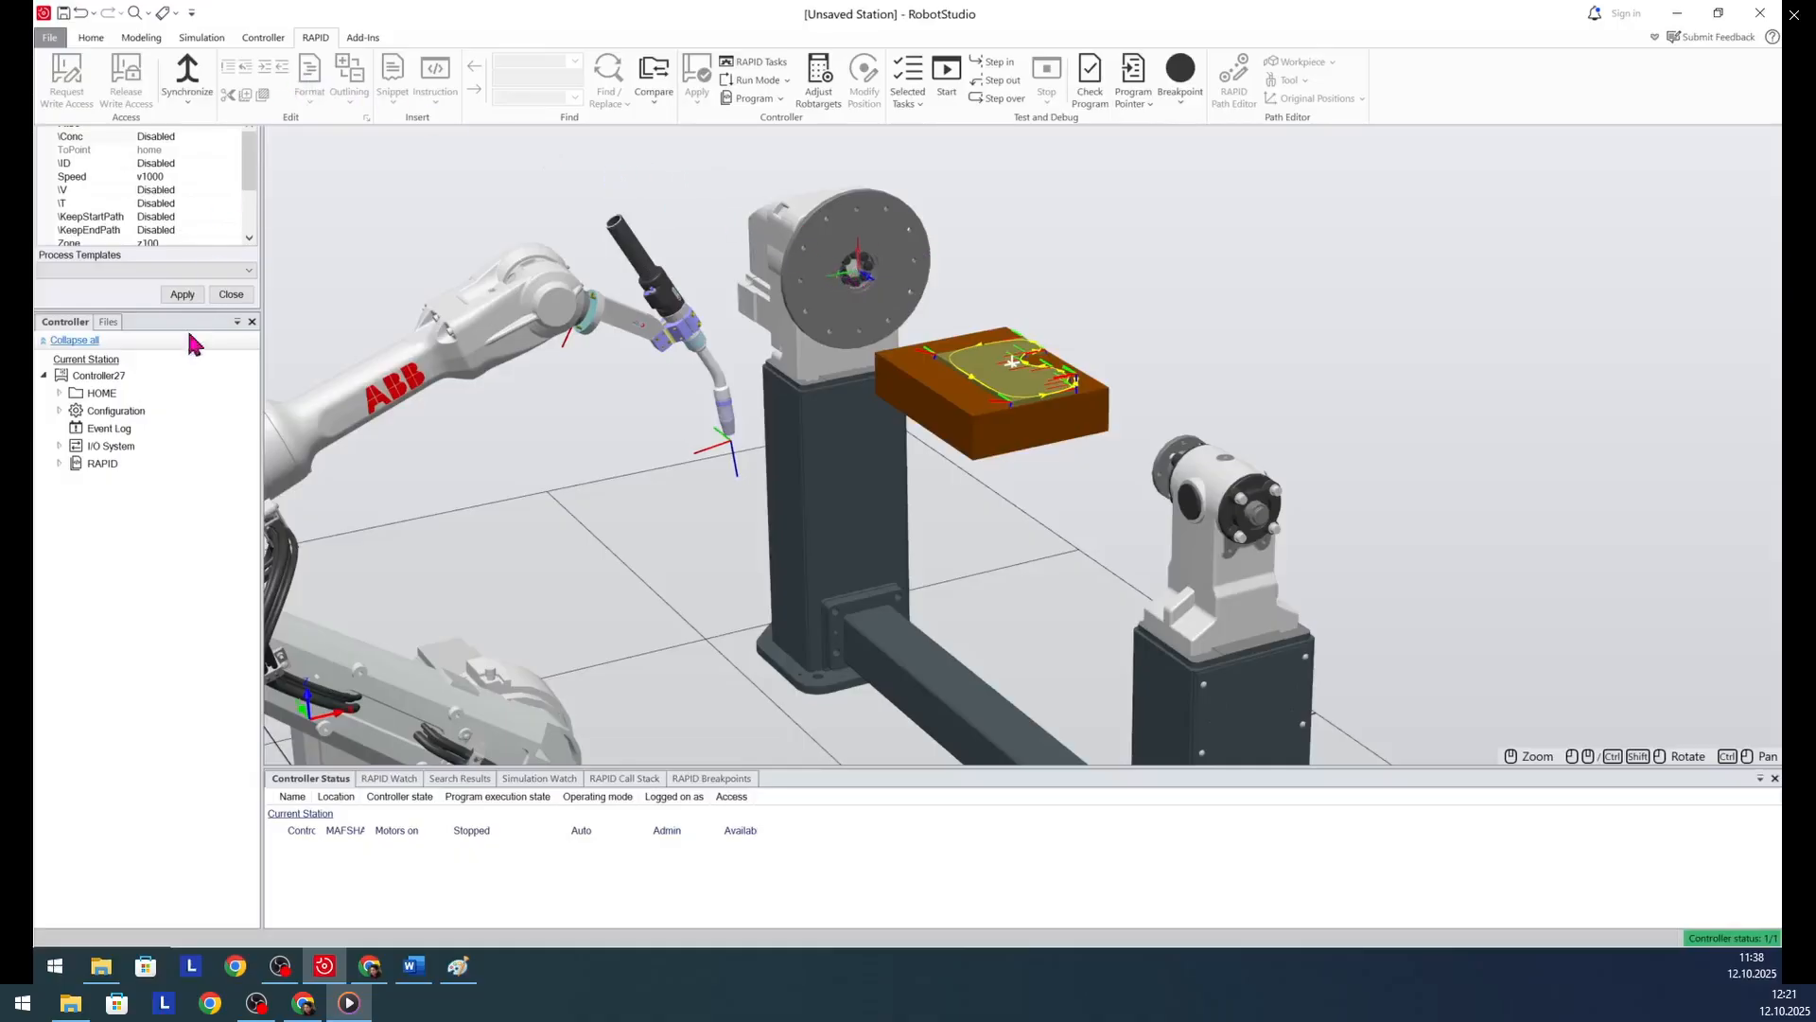
click(59, 463)
click(58, 464)
click(74, 482)
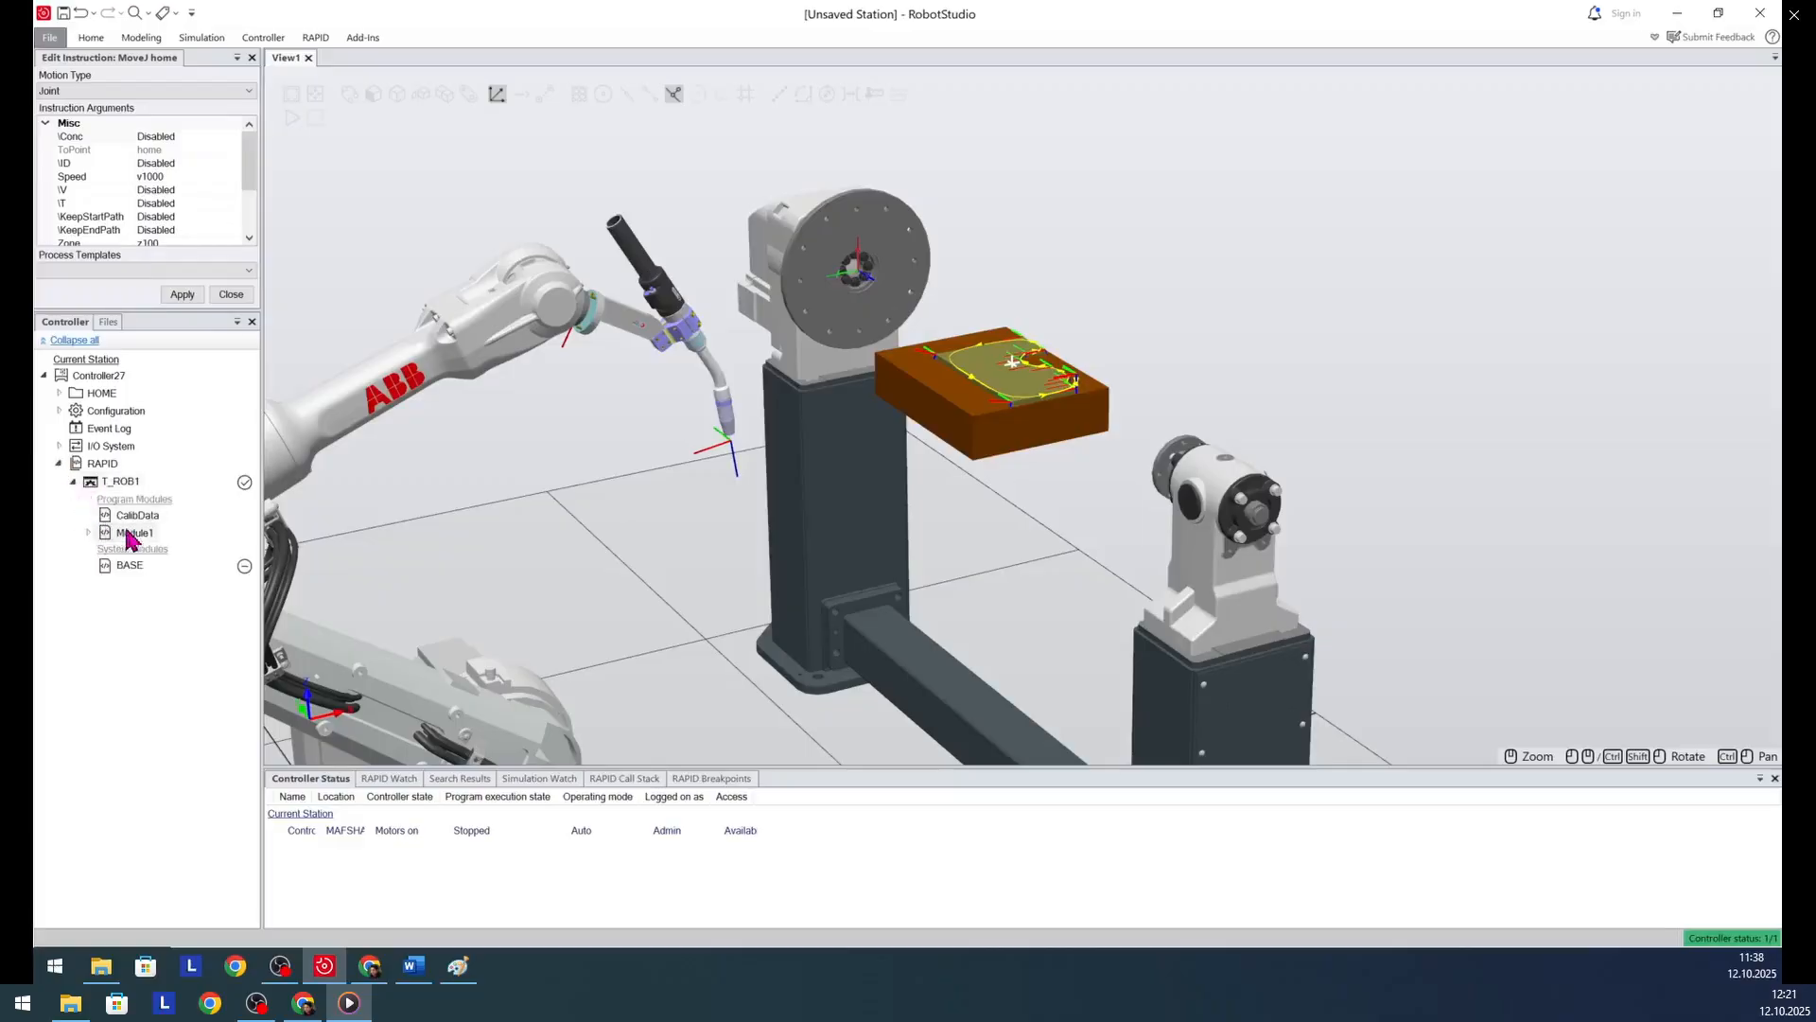
click(131, 534)
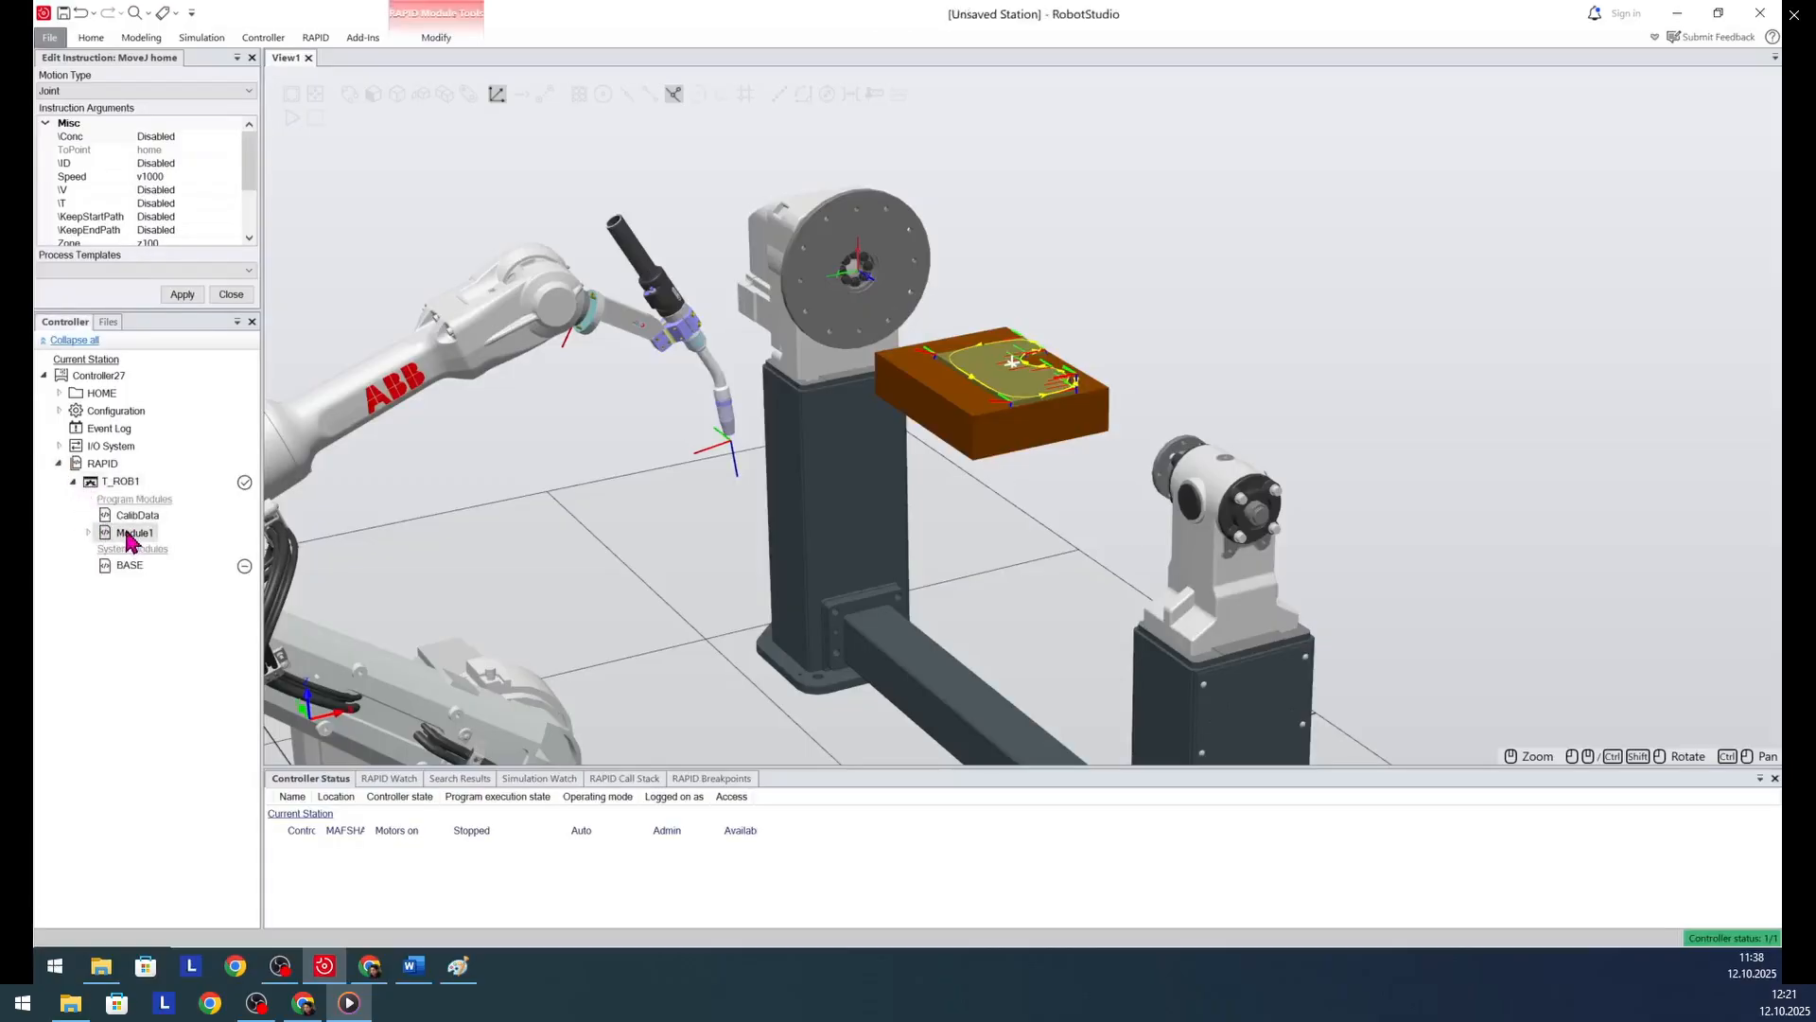
double_click(131, 535)
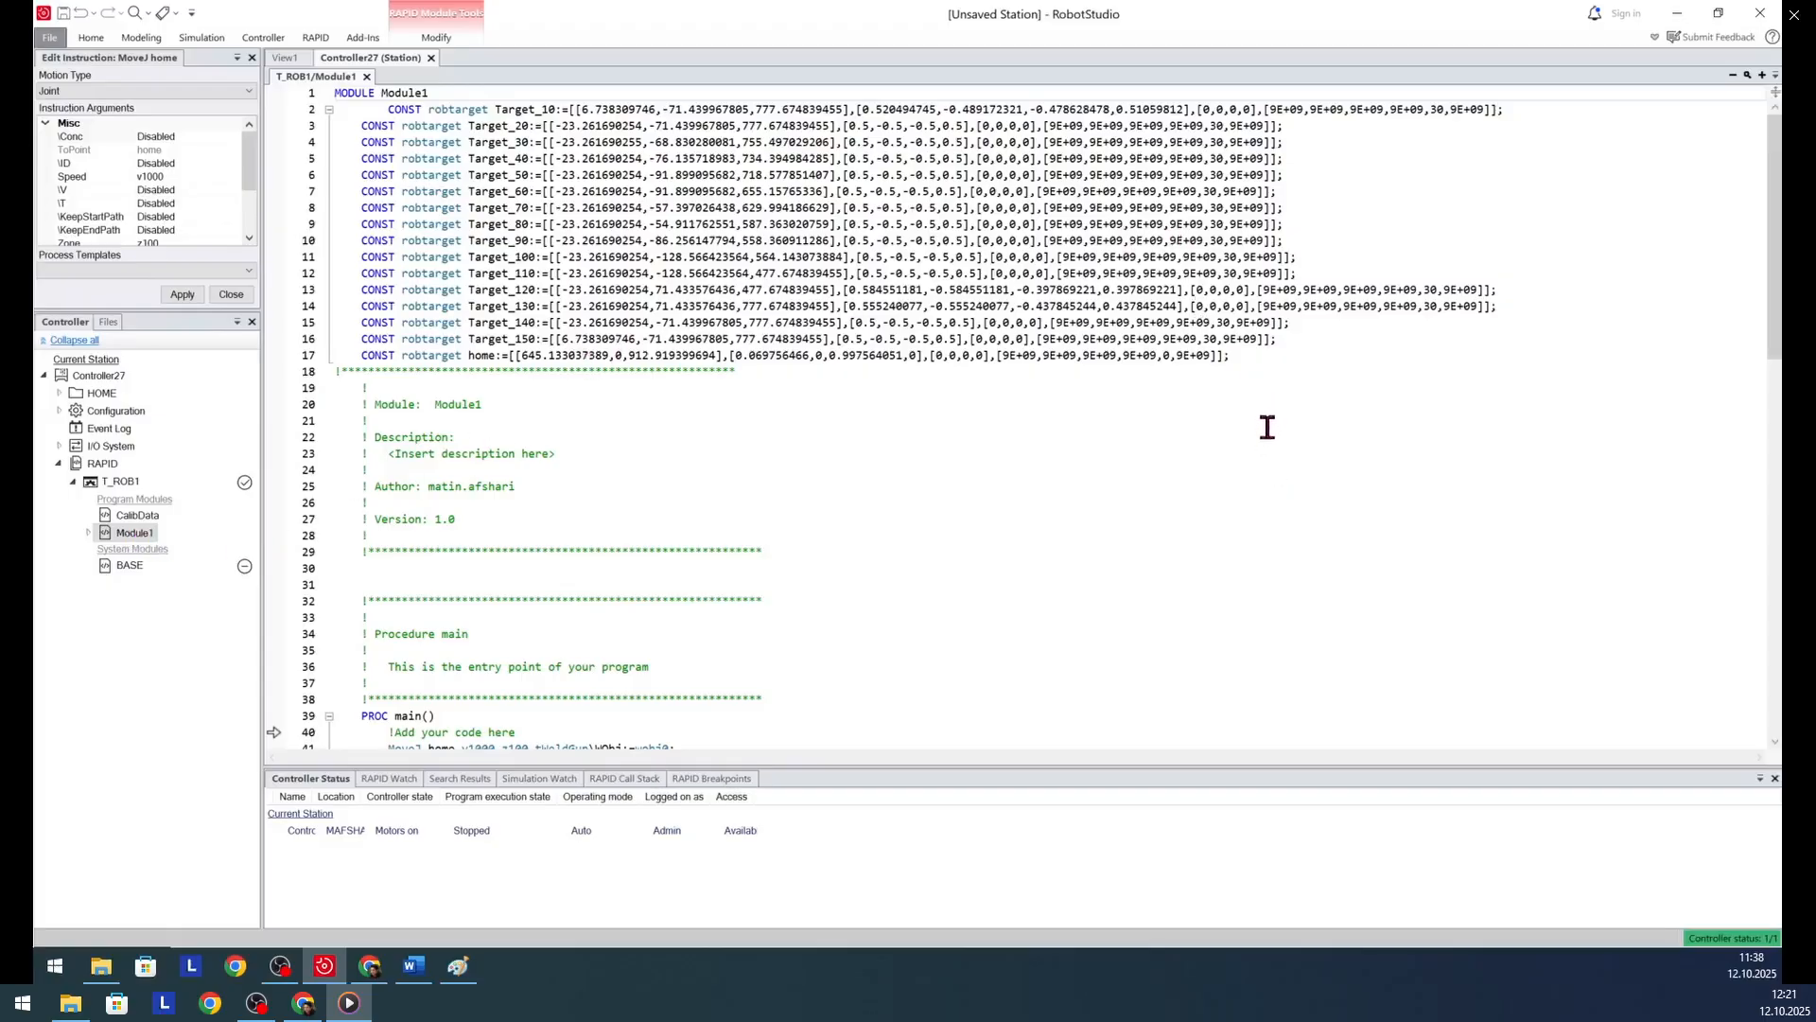
- Examine the robtarget declarations in Module1, especially the external-axis values of the weld targets
click(1212, 125)
double_click(1221, 142)
double_click(1214, 159)
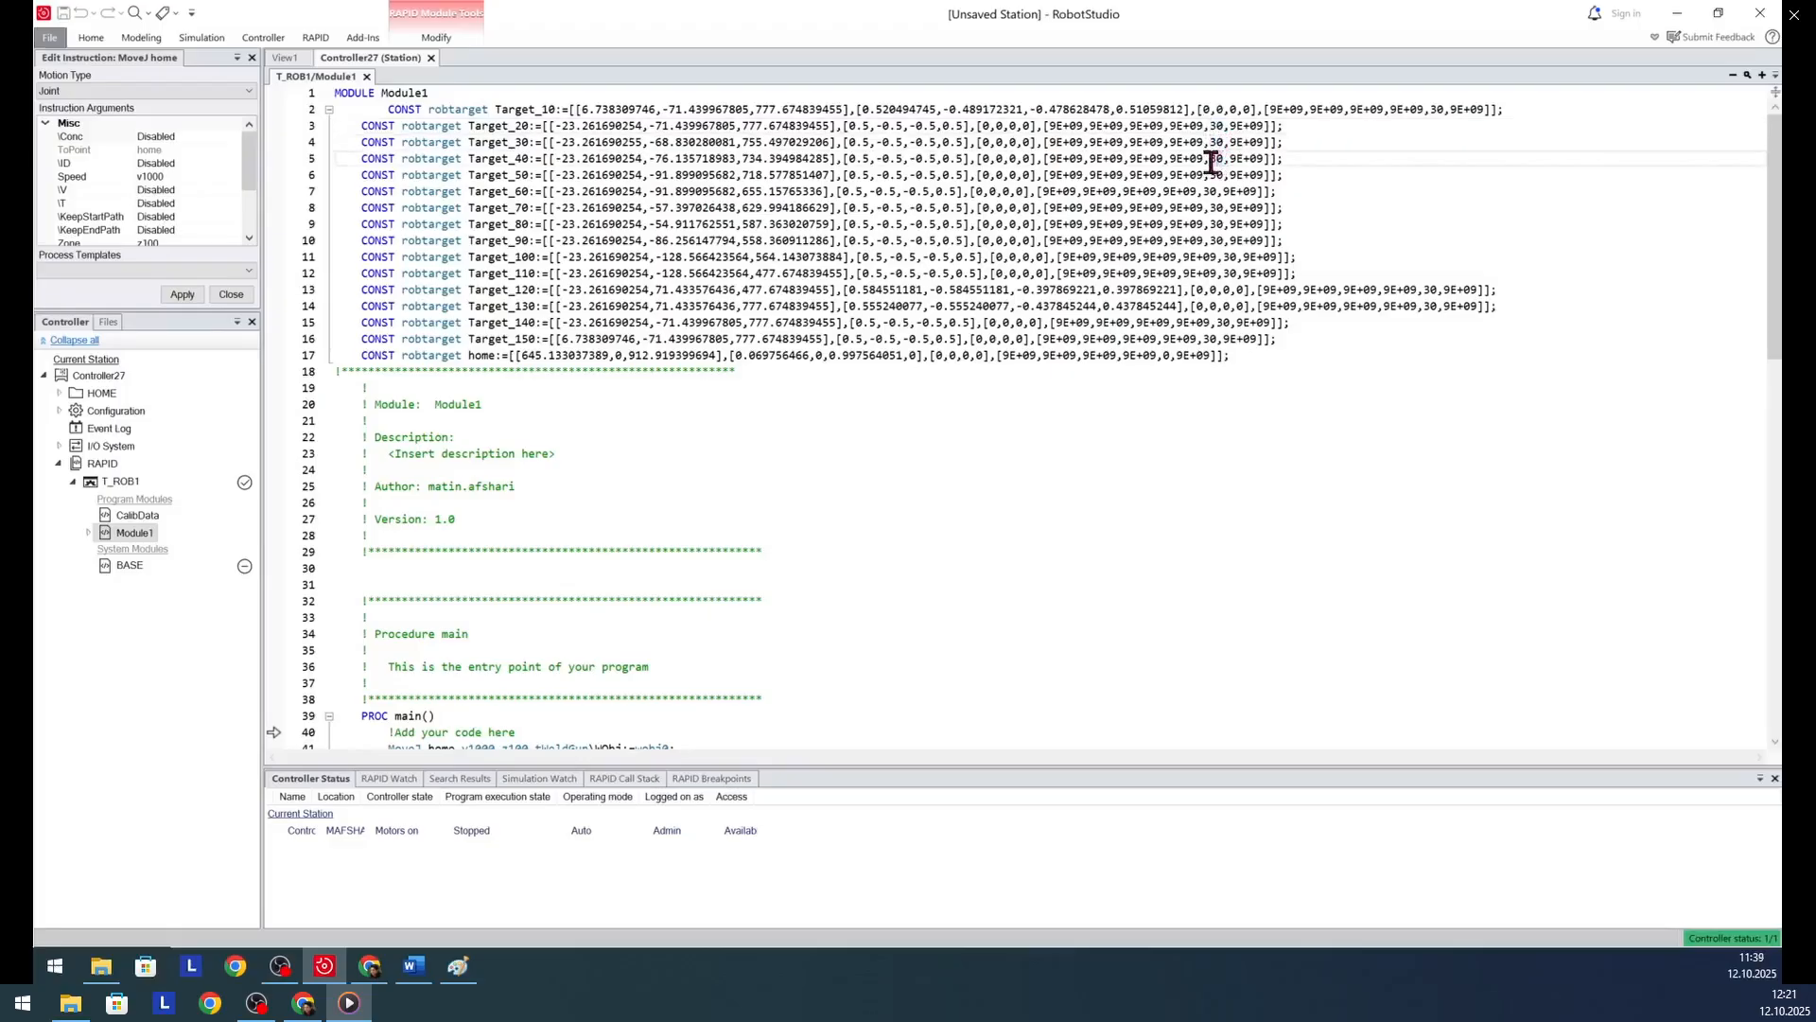
shift+click(1212, 175)
click(1219, 192)
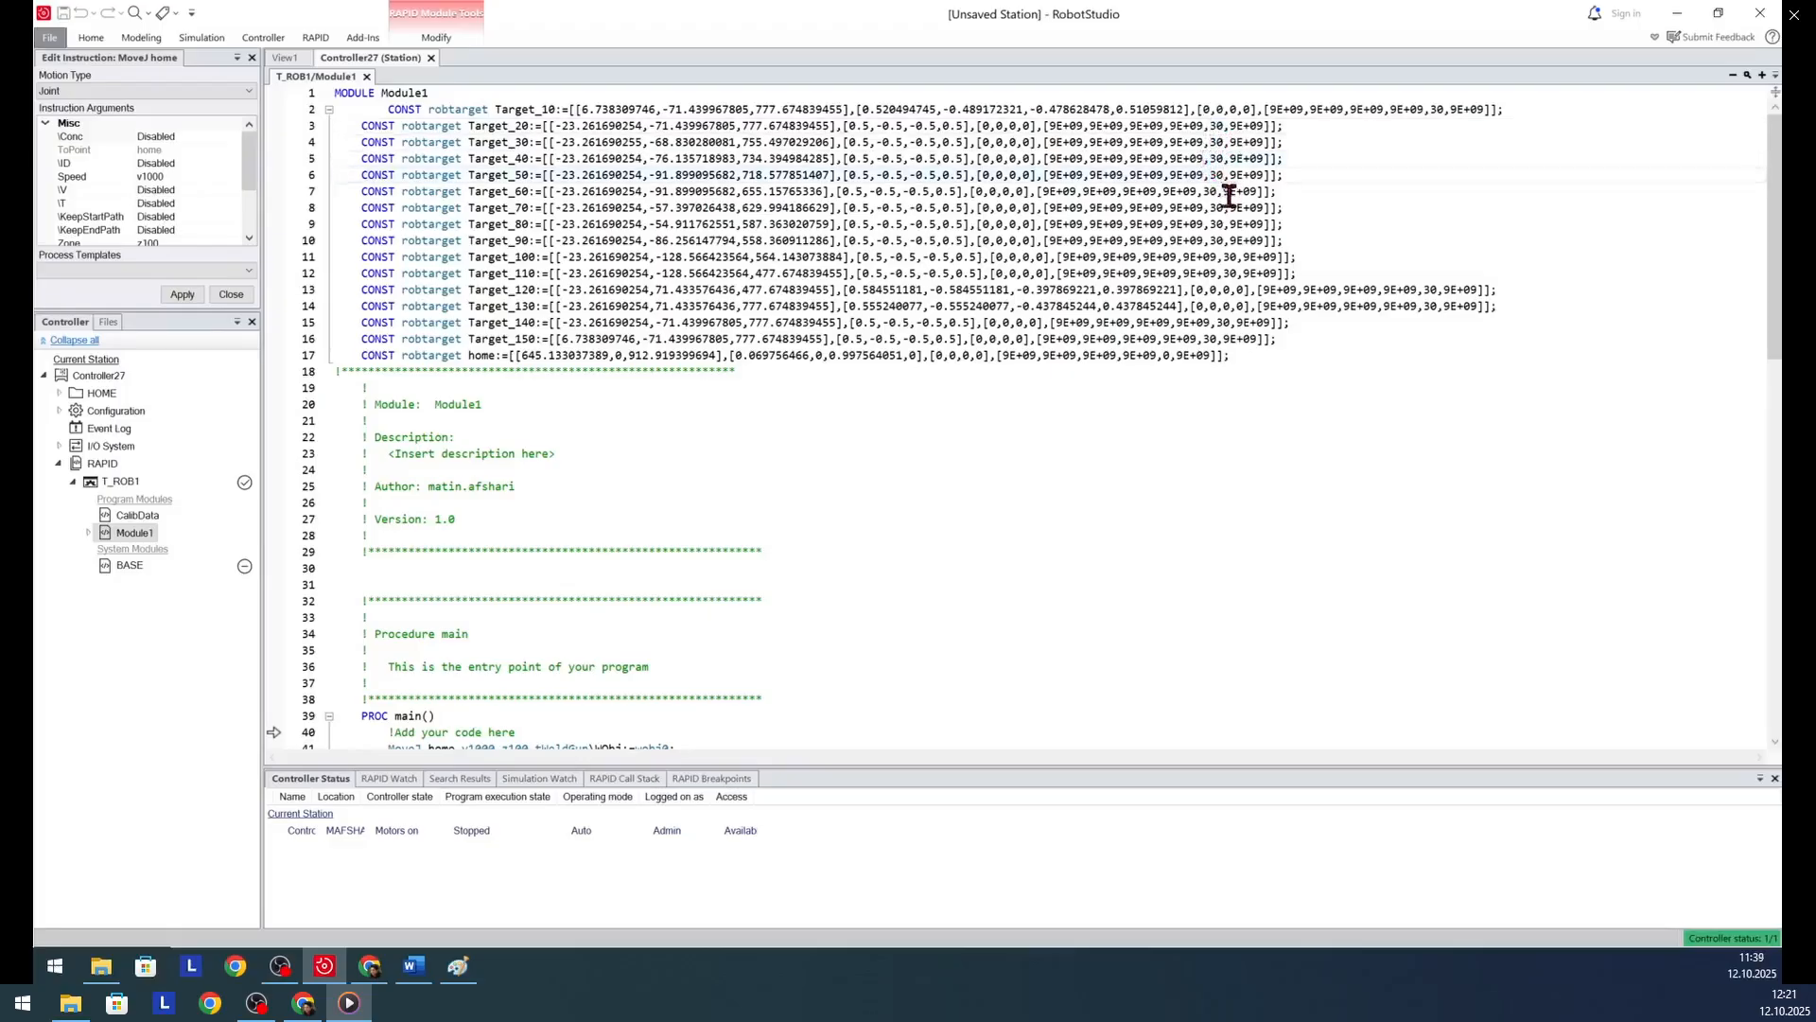
click(1200, 191)
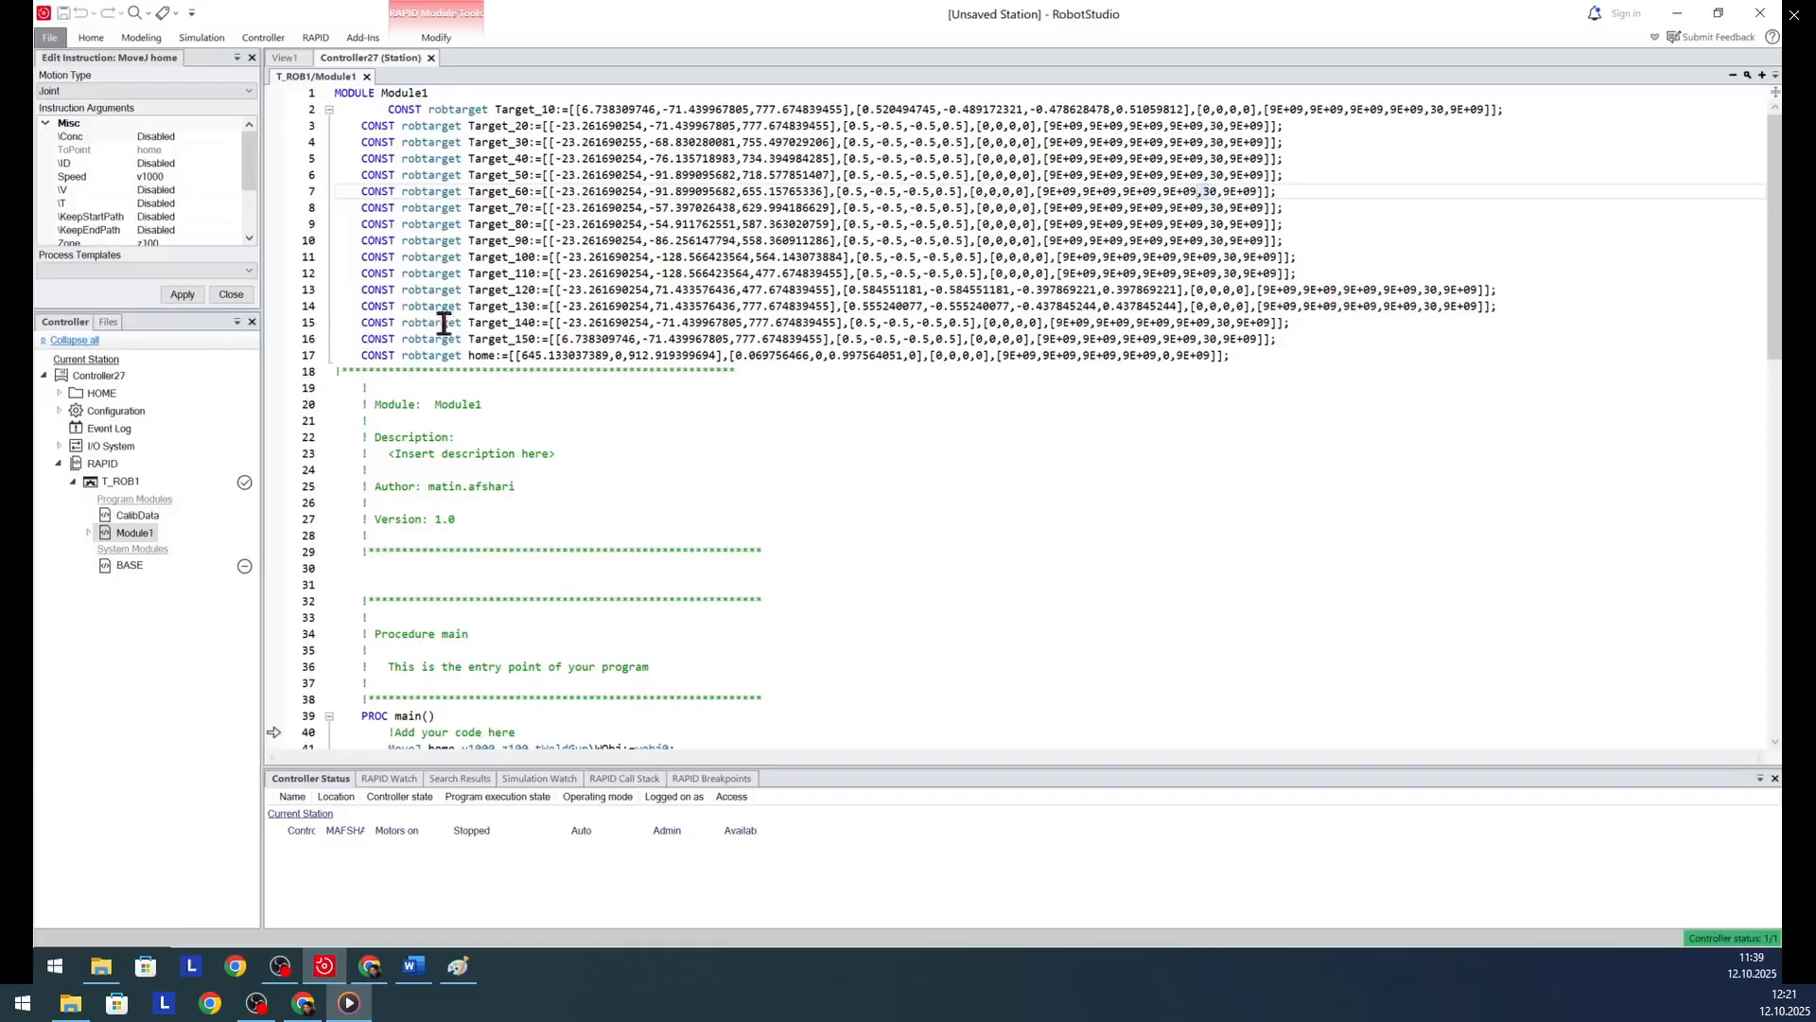
drag(497, 110, 568, 348)
click(782, 422)
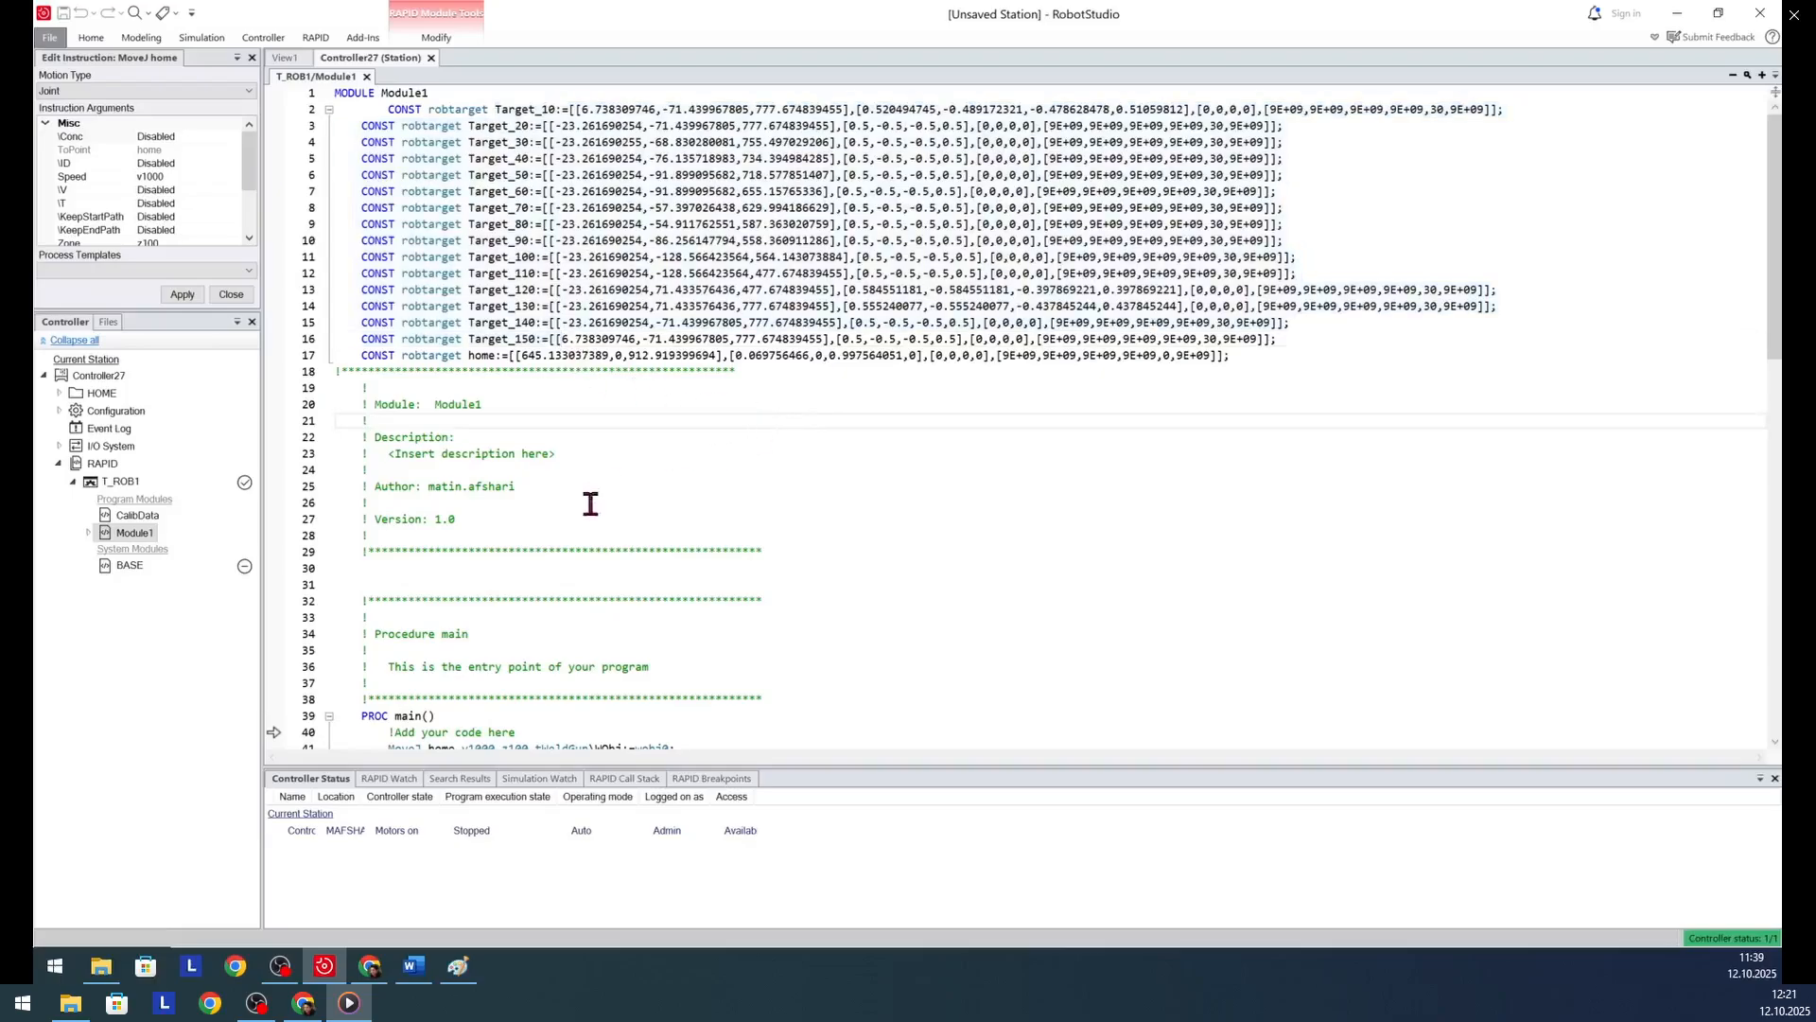
- Delete the module header and procedure description comment lines above PROC main in Module1
drag(766, 698, 242, 386)
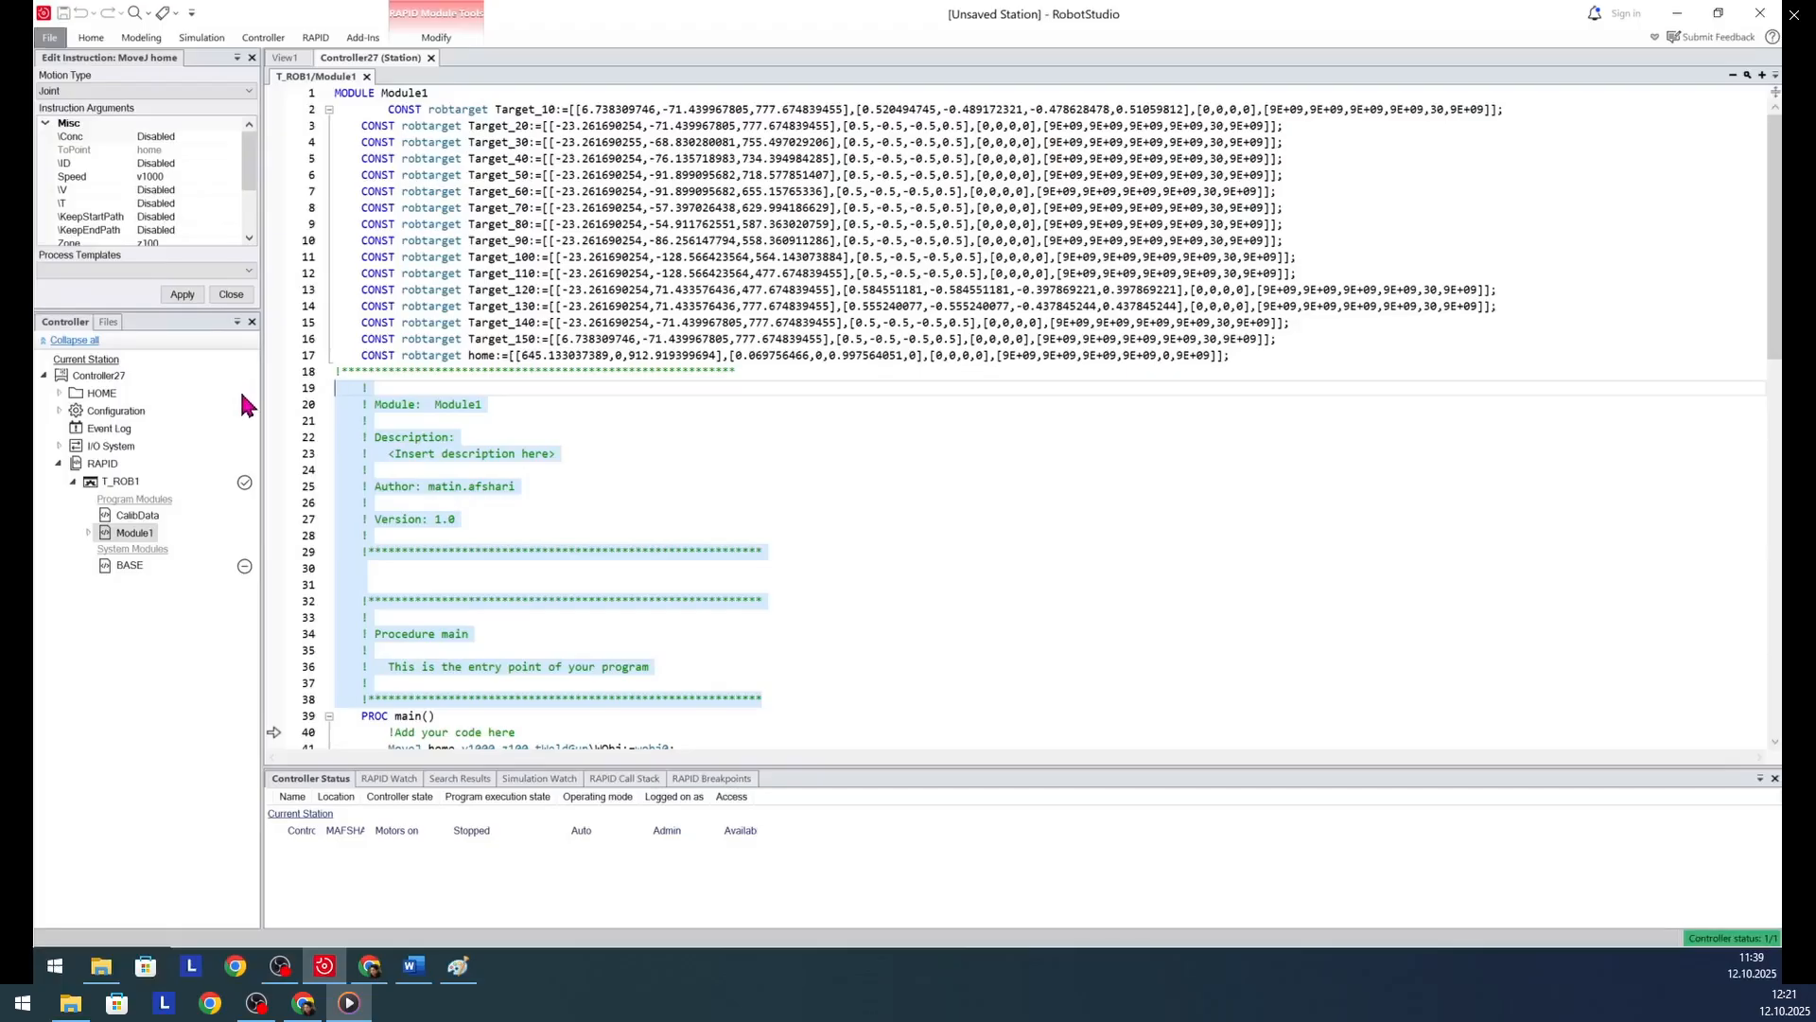
key(Delete)
click(551, 405)
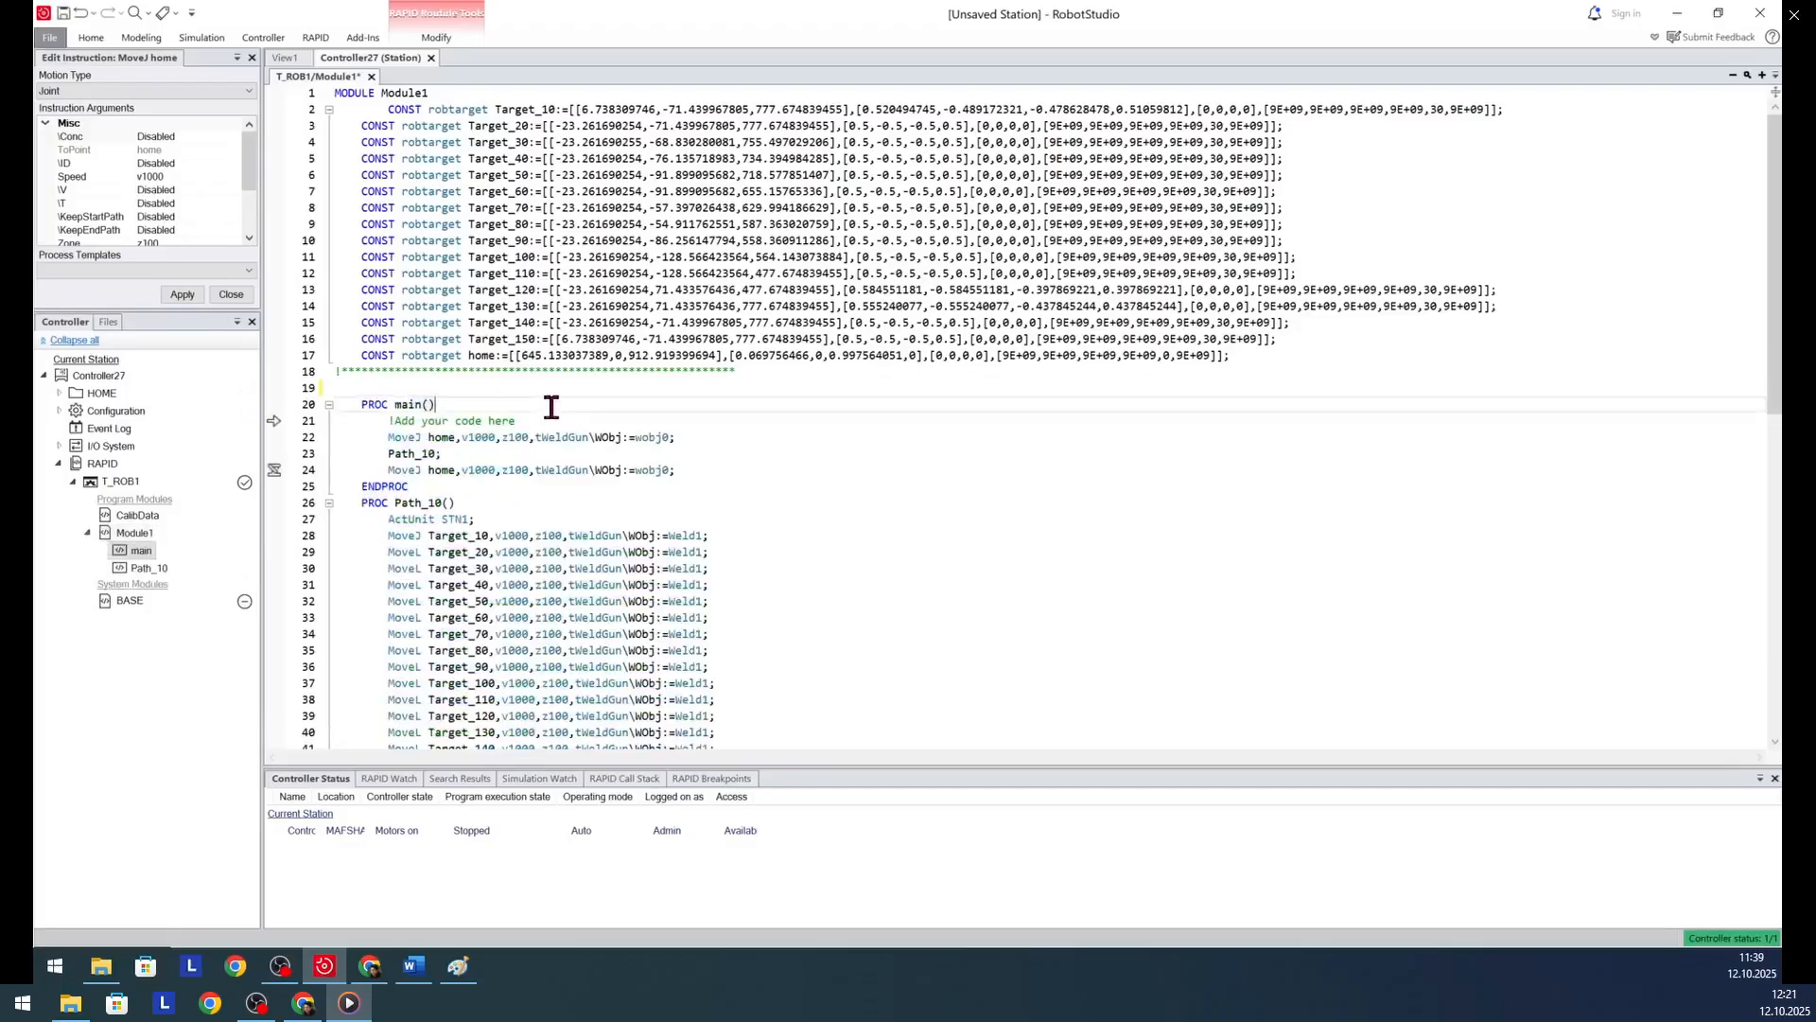
- Set the speed of all move instructions in main and Path_10 to v200
click(463, 438)
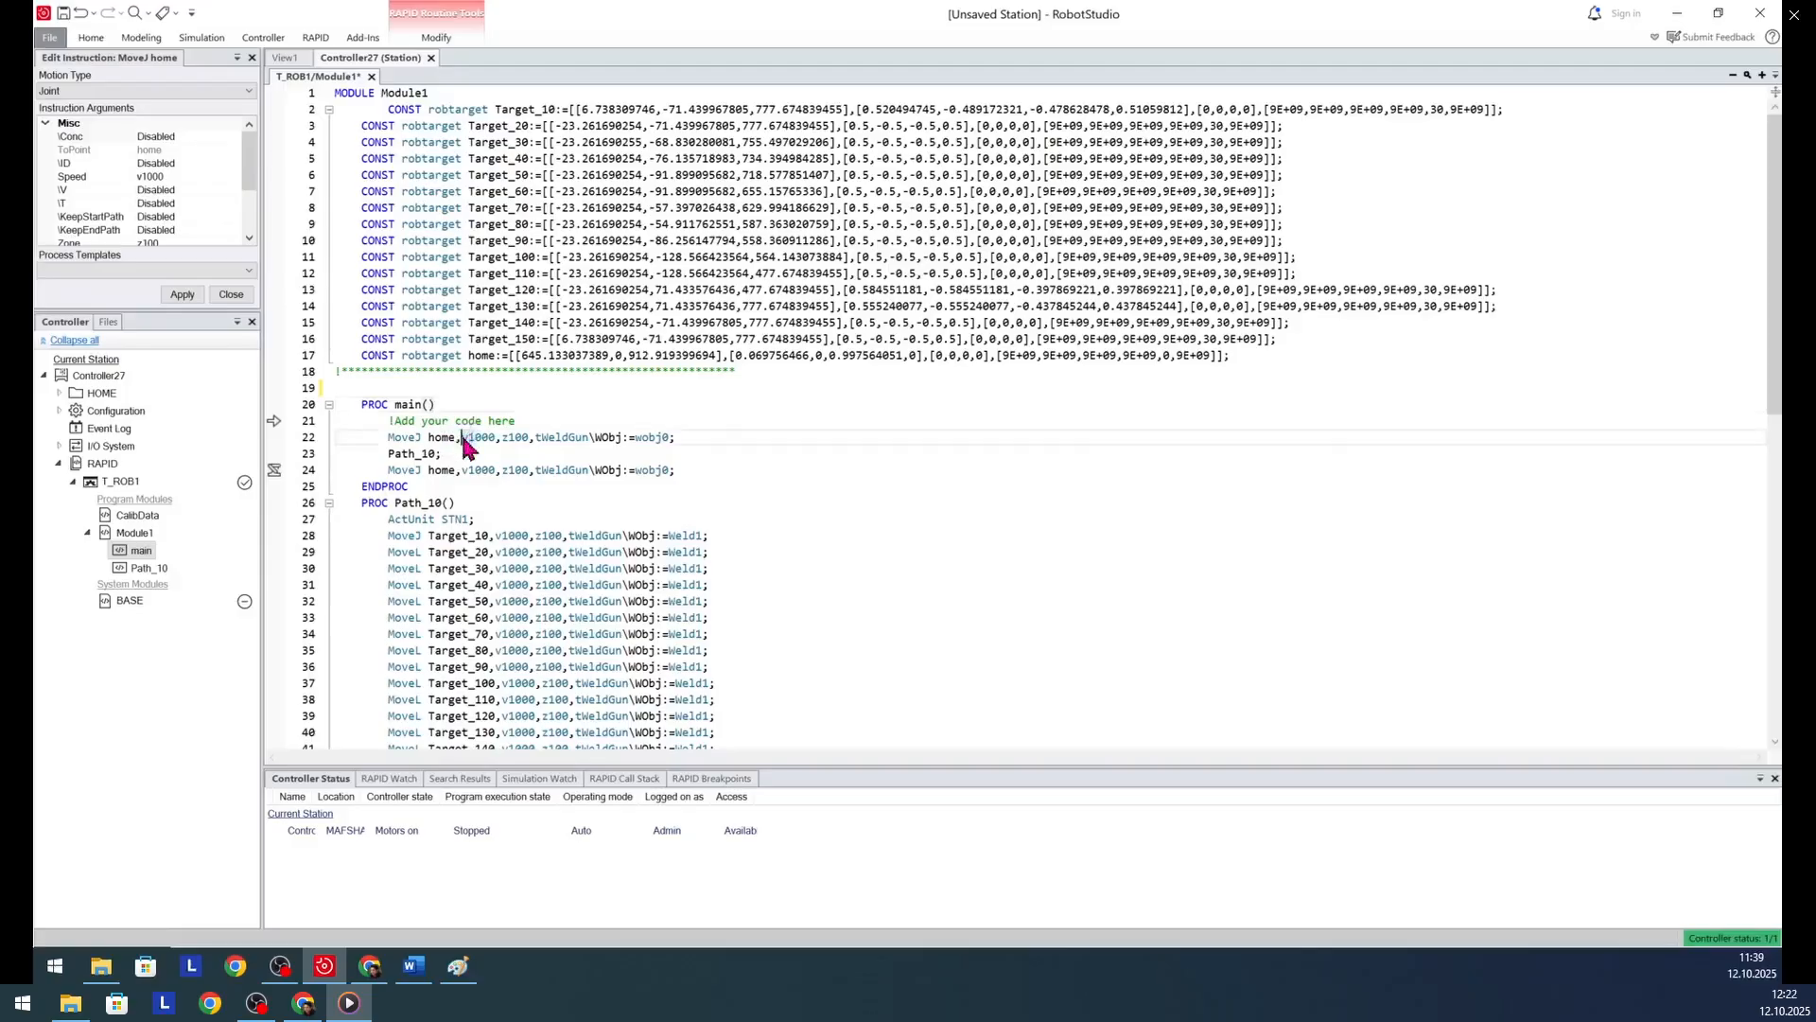
double_click(488, 442)
mouse_move(493, 451)
key(alt+shift+period)
key(alt+shift+period)
key(alt+shift+period)
key(alt+shift+period)
key(alt+shift+period)
key(alt+shift+period)
key(alt+shift+period)
key(alt+shift+period)
key(alt+shift+period)
key(alt+shift+period)
key(alt+shift+period)
key(alt+shift+period)
key(alt+shift+period)
key(alt+shift+period)
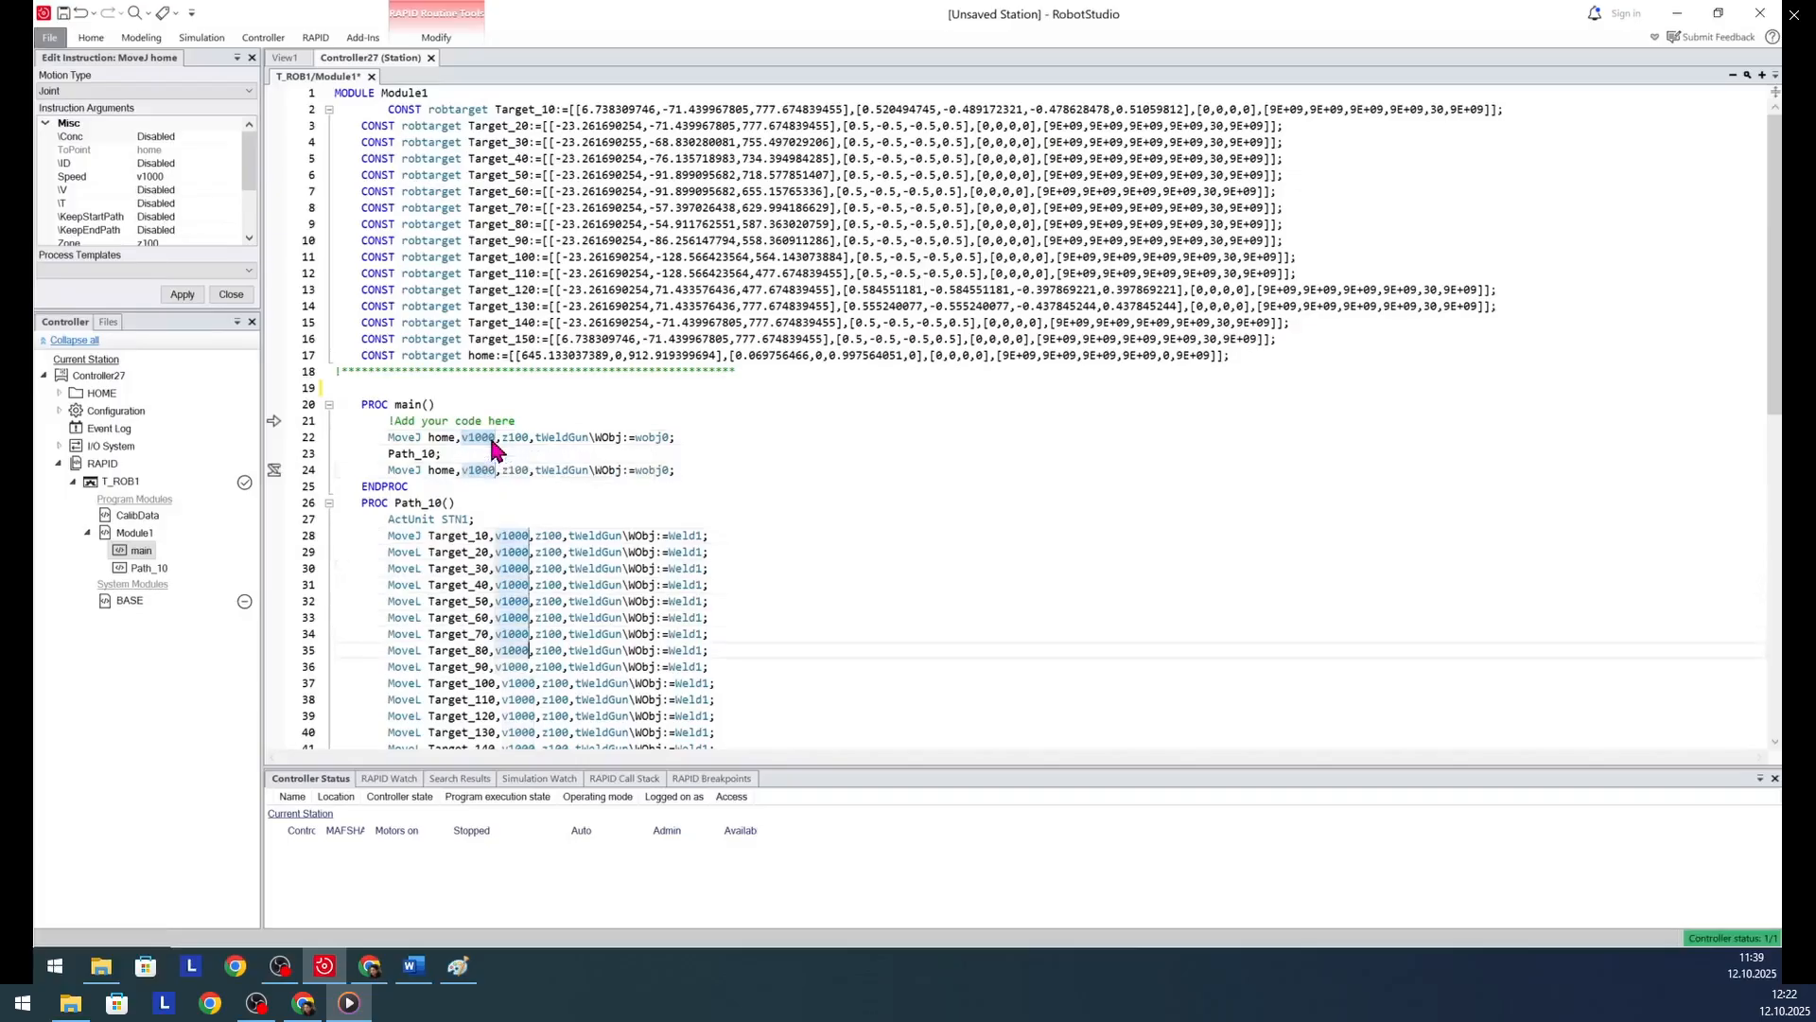
key(alt+shift+period)
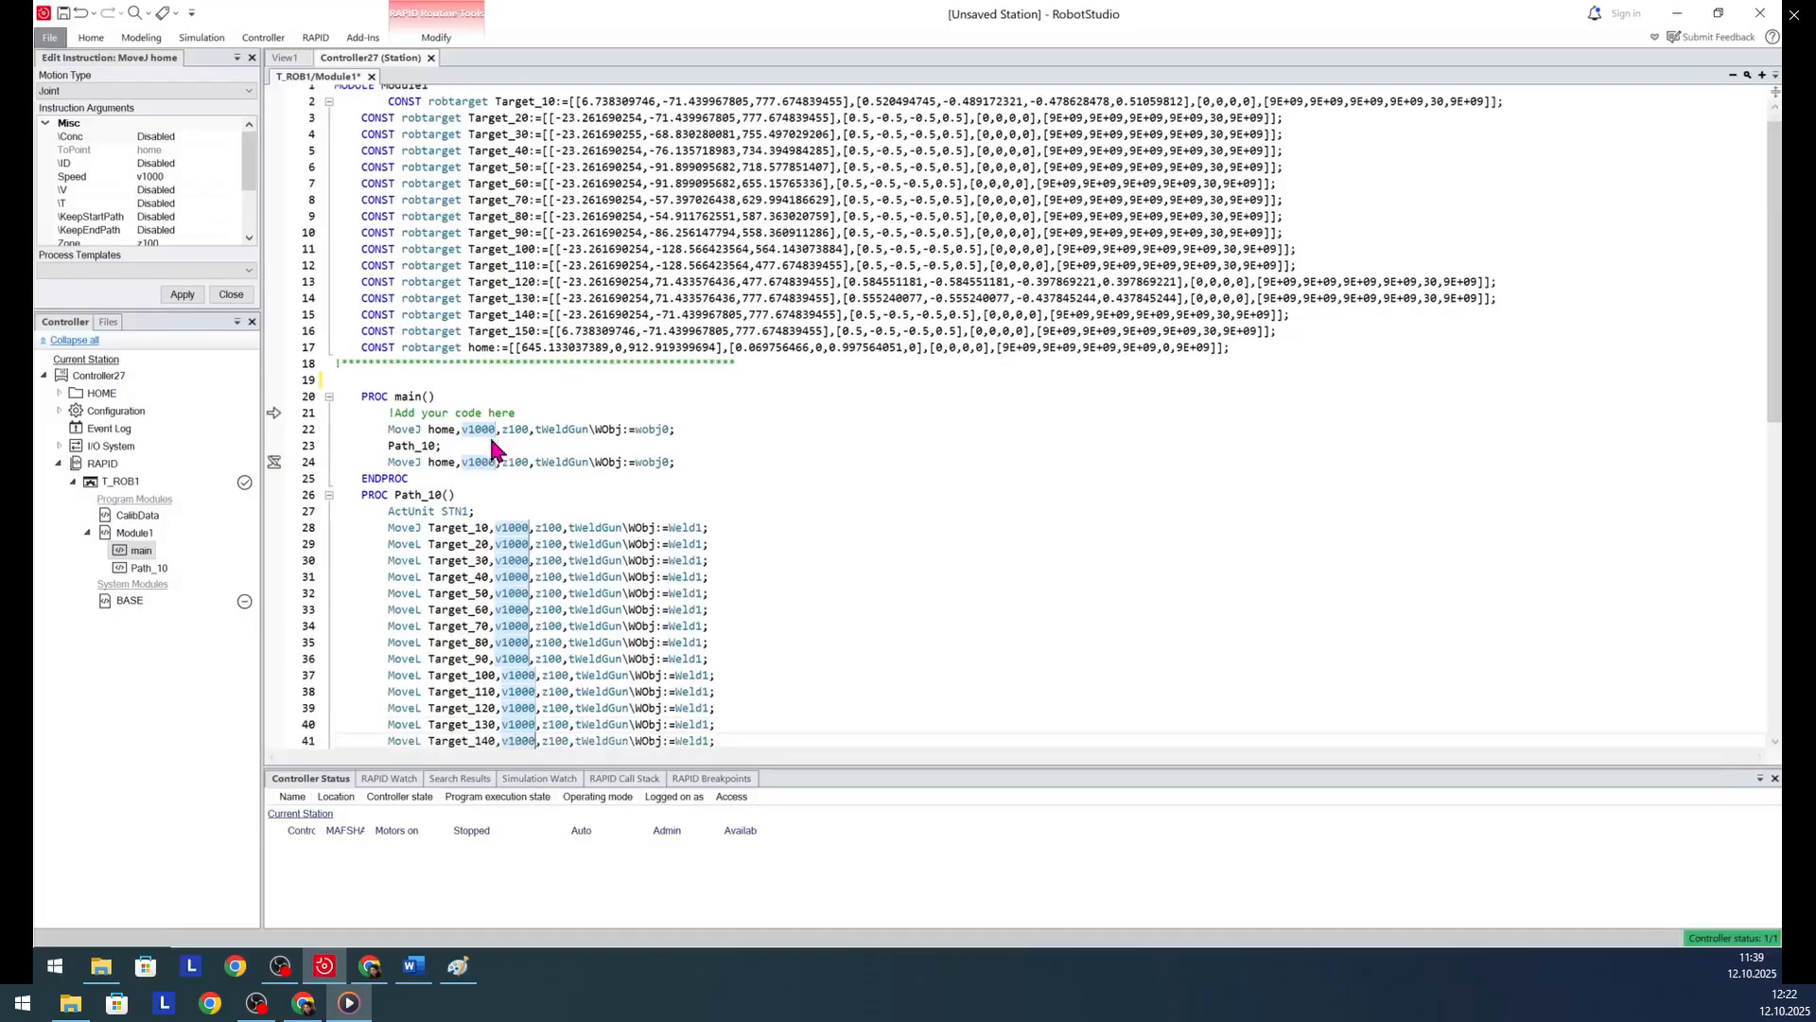
key(alt+shift+period)
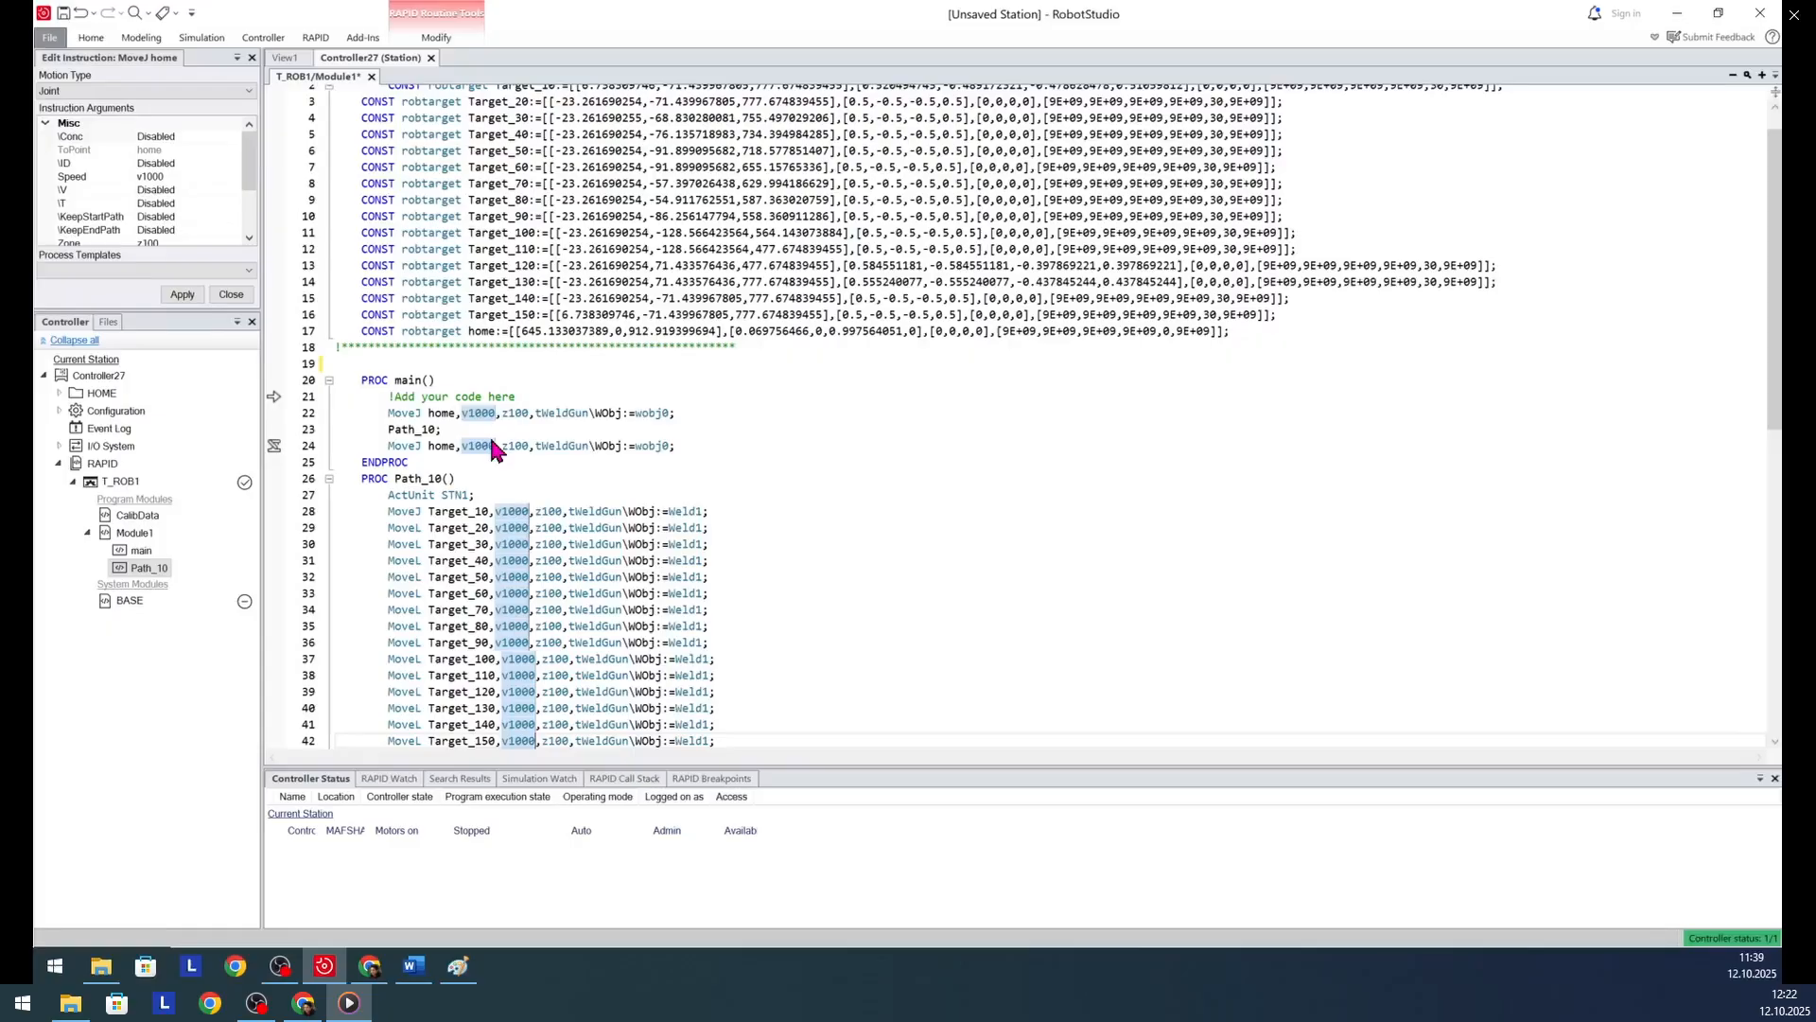
text(v200)
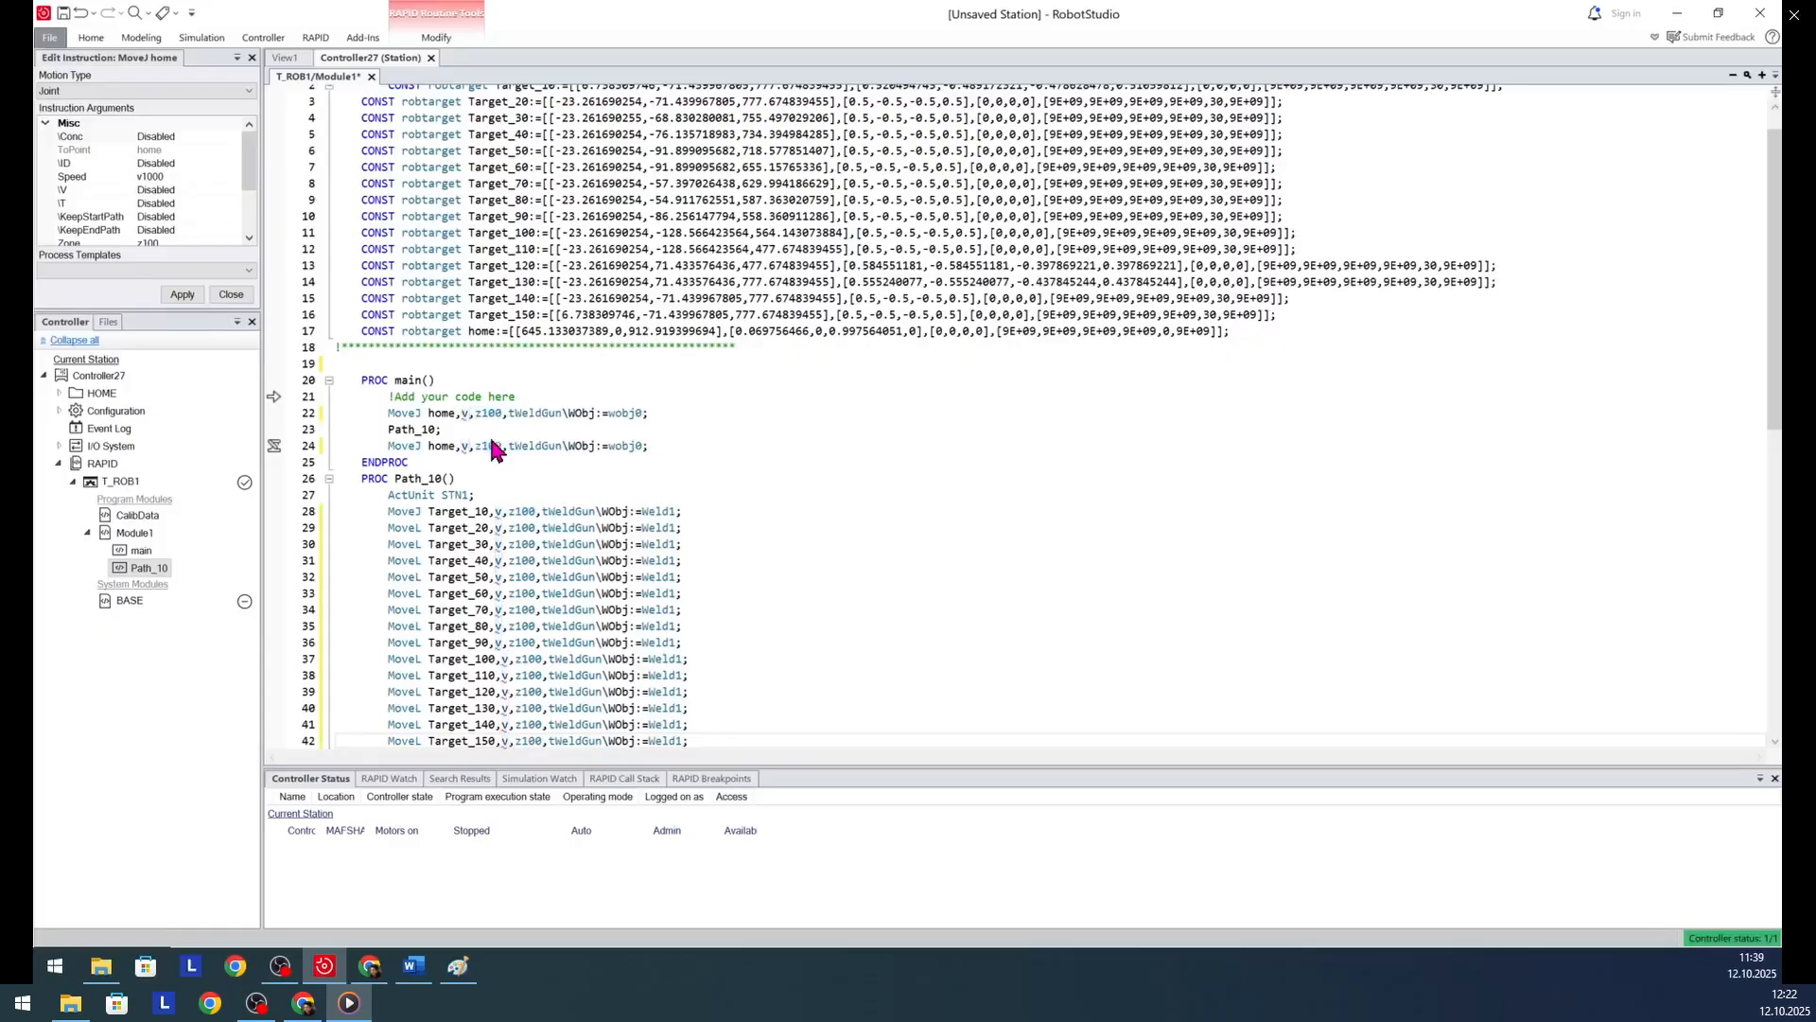
click(862, 590)
- Set the zone of all move instructions in main and Path_10 to z1
scroll(859, 554, down, 2)
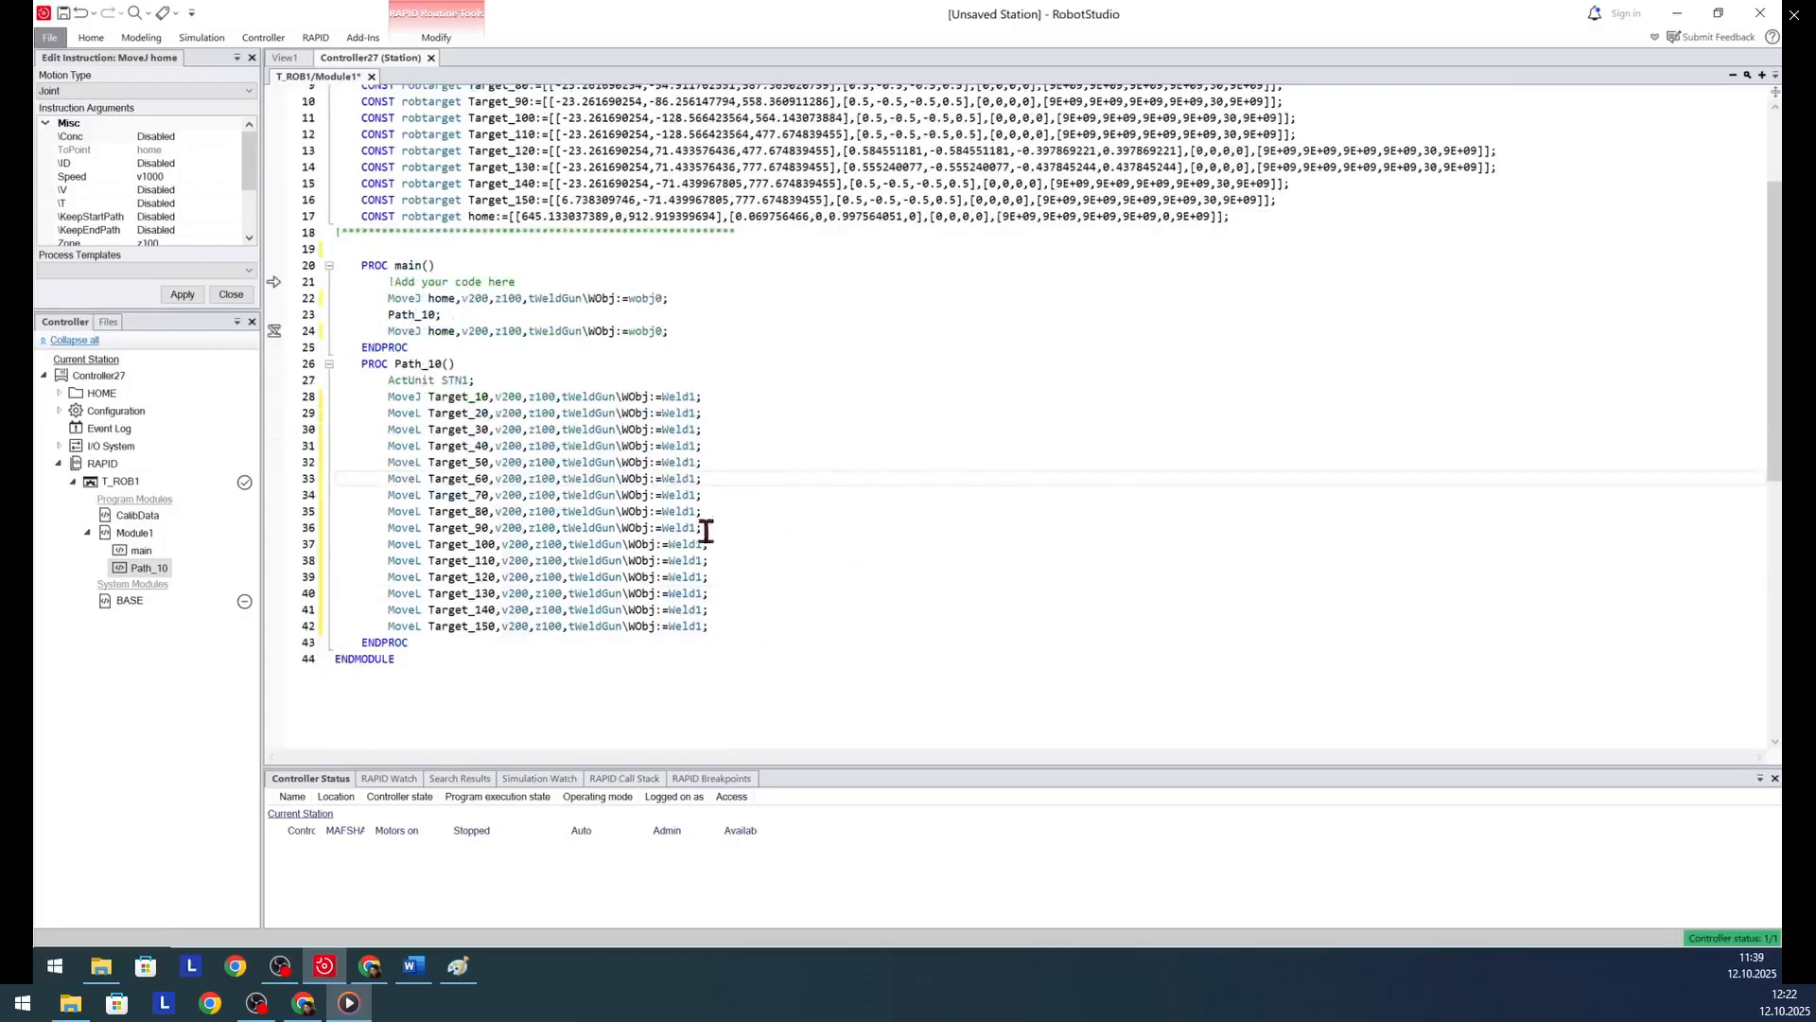
double_click(506, 298)
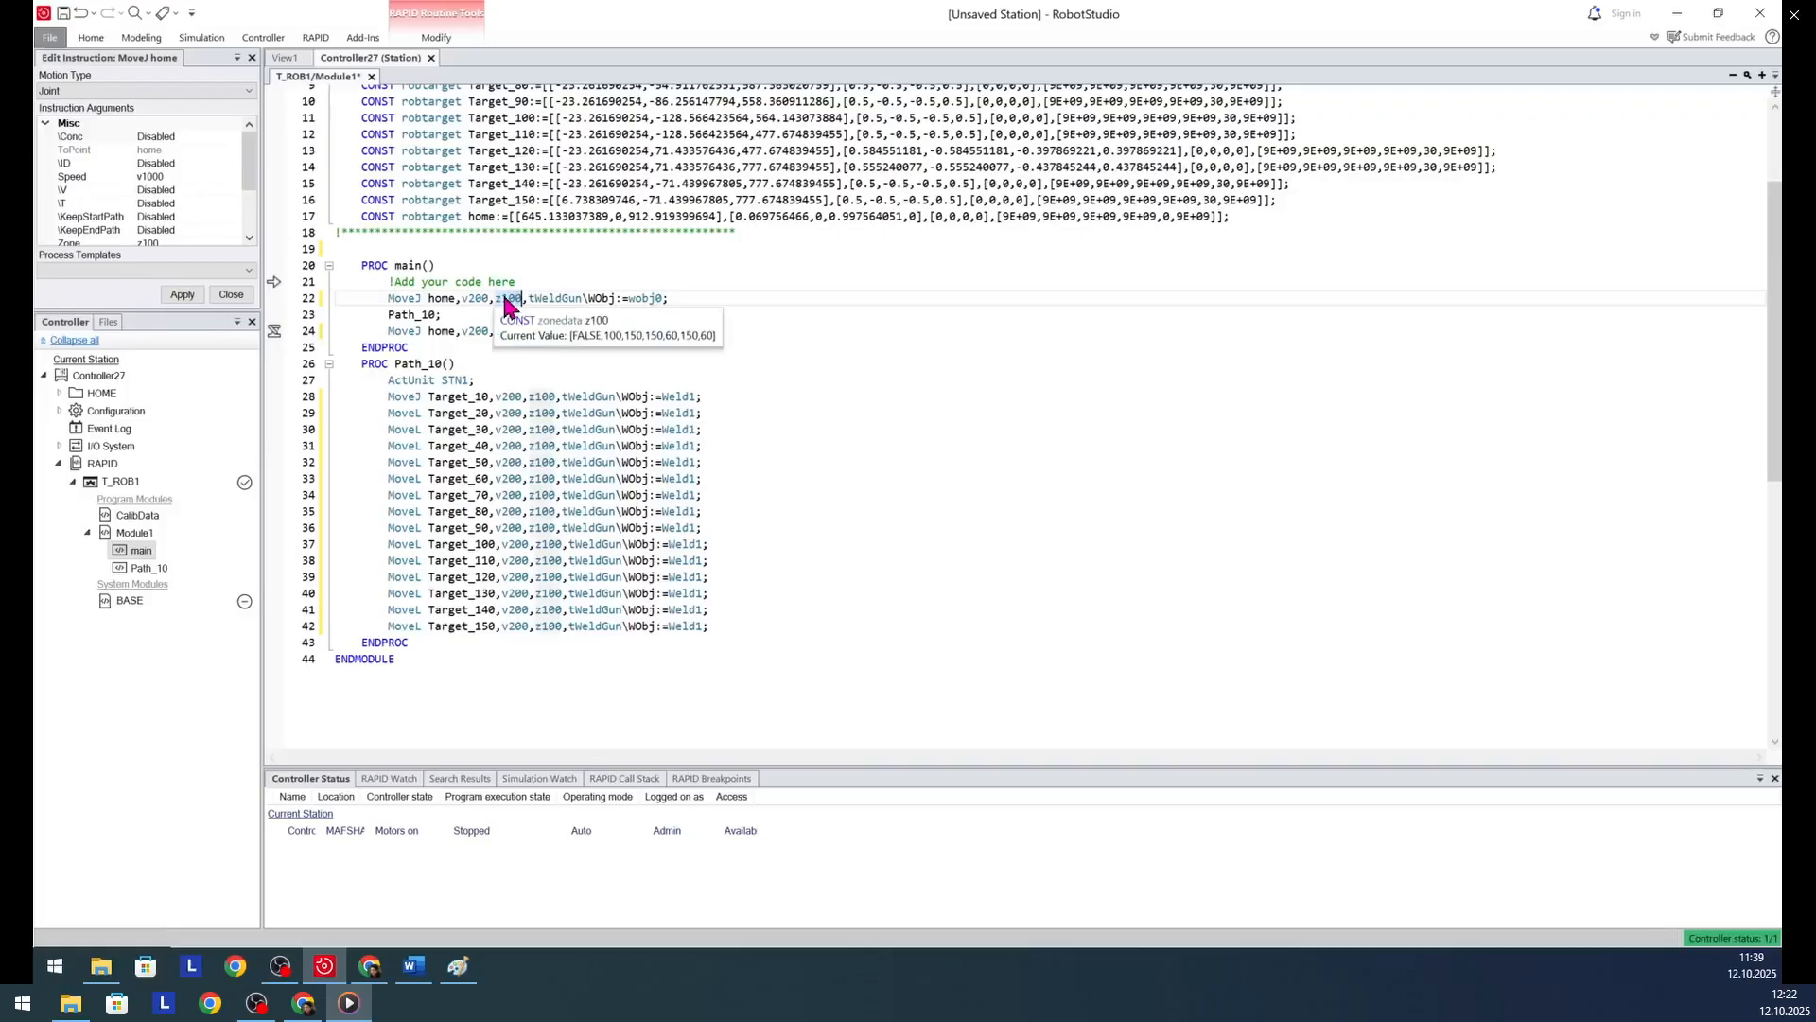
key(alt+shift+period)
key(alt+shift+period)
key(alt+shift+period)
key(alt+shift+period)
key(alt+shift+period)
key(alt+shift+period)
key(alt+shift+period)
key(alt+shift+period)
key(alt+shift+period)
key(alt+shift+period)
key(alt+shift+period)
key(alt+shift+period)
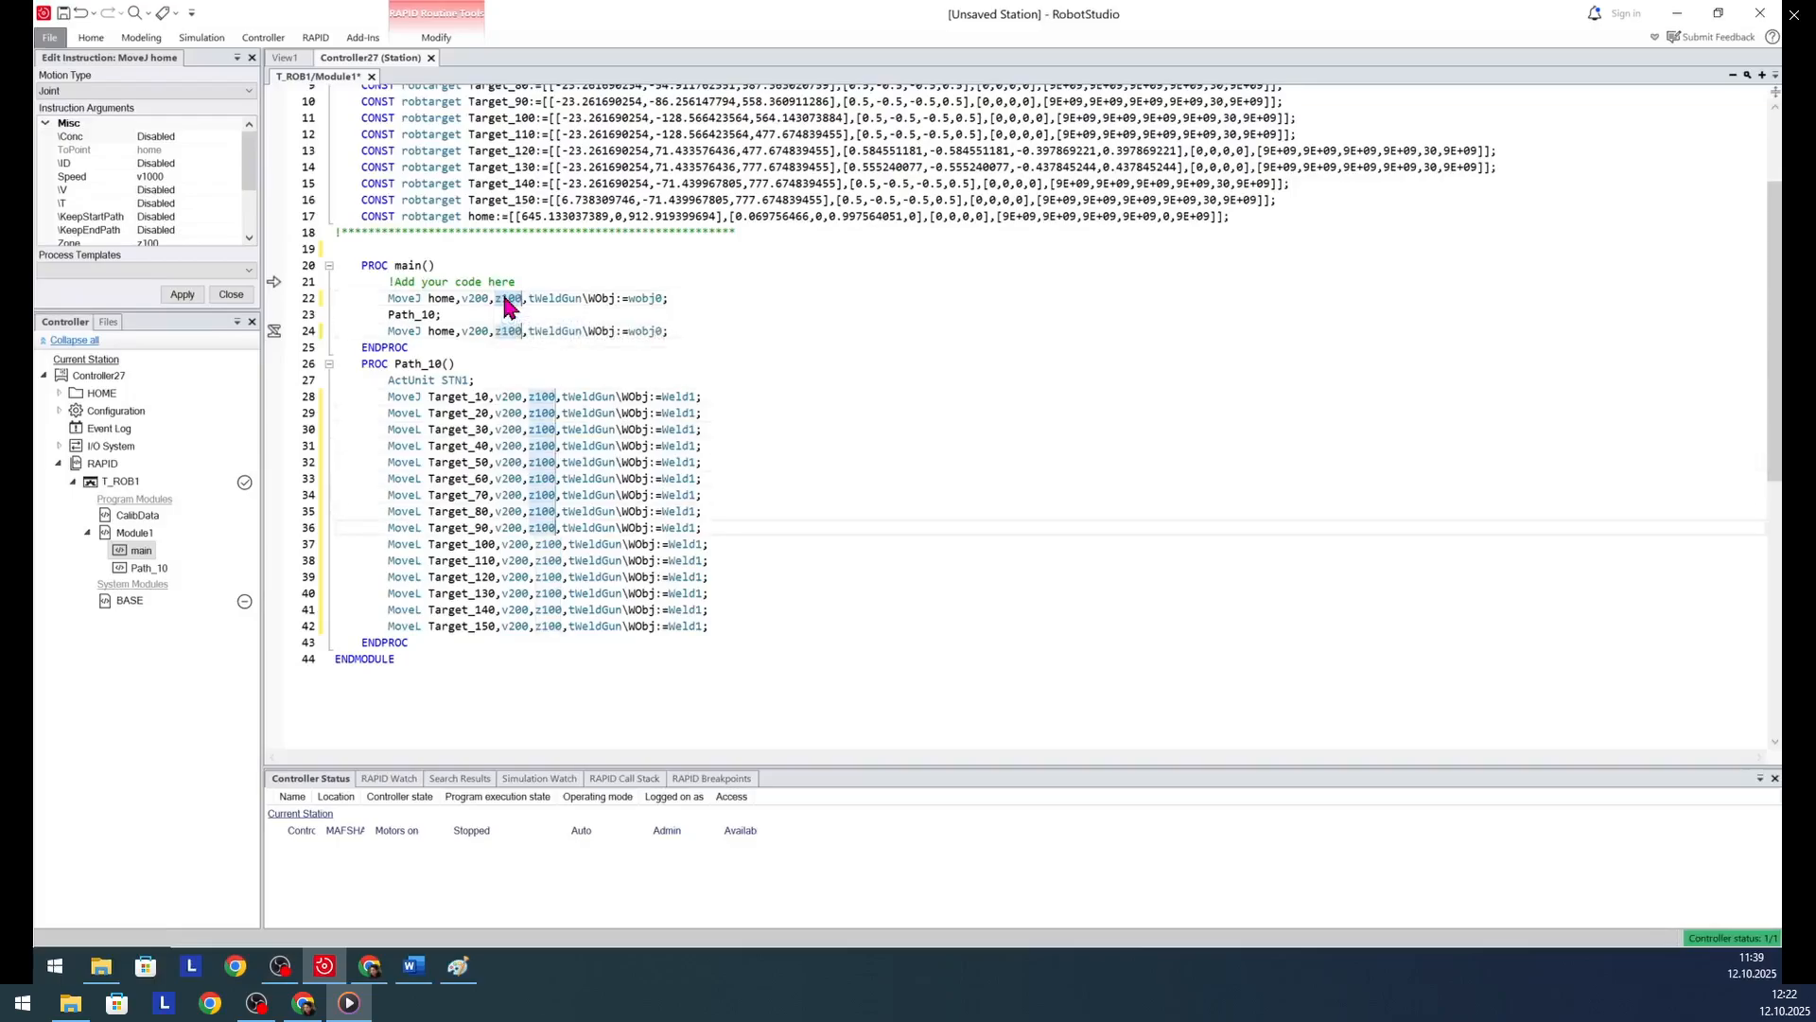
key(alt+shift+period)
key(alt+shift+period)
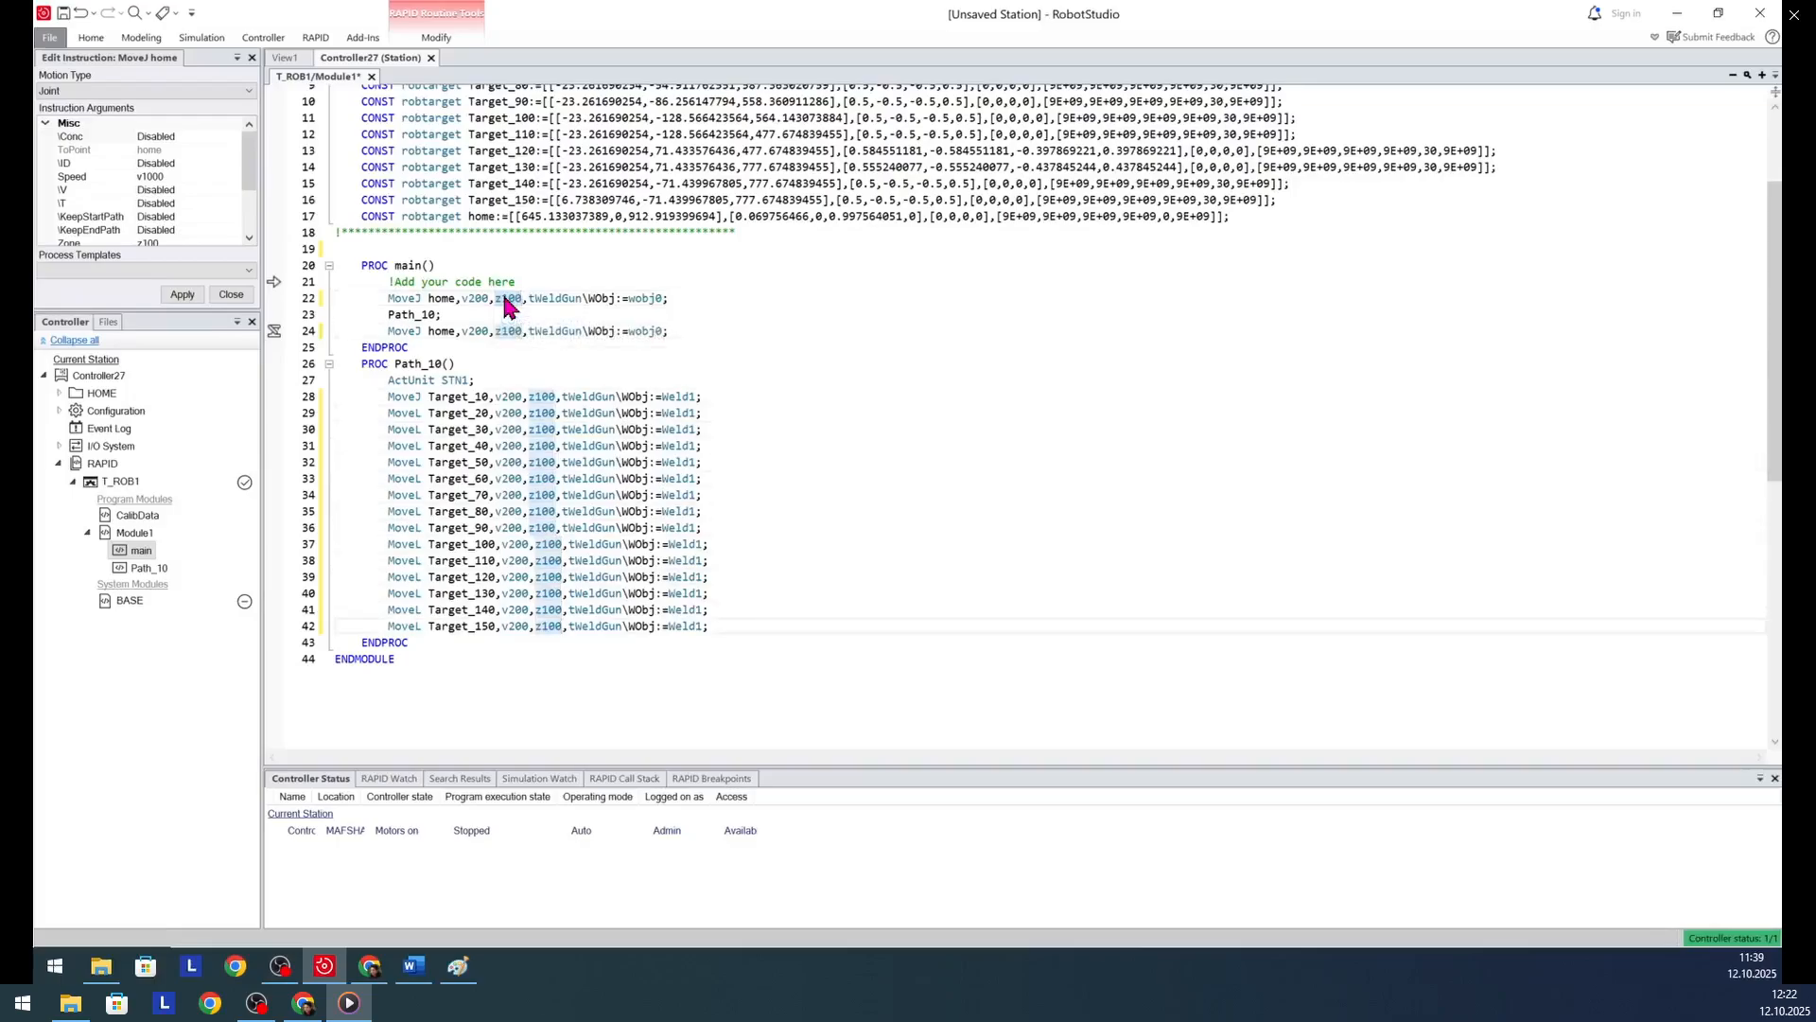
text(z1)
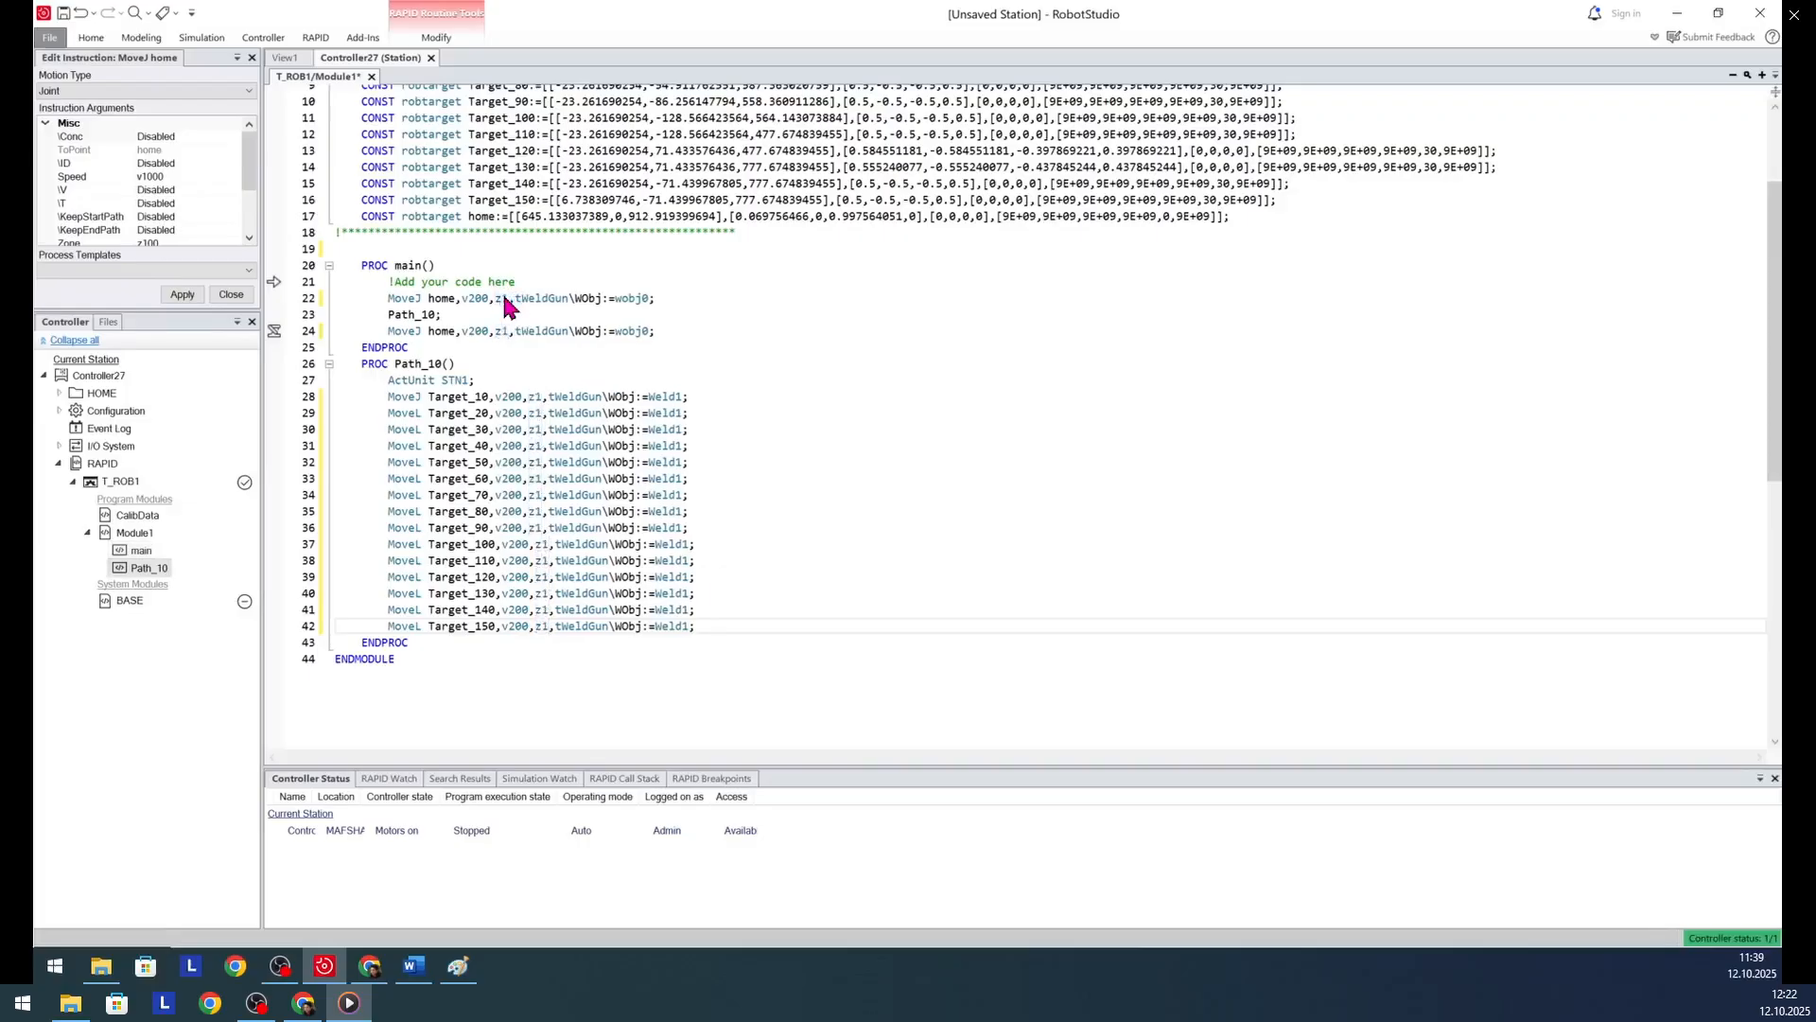
click(889, 512)
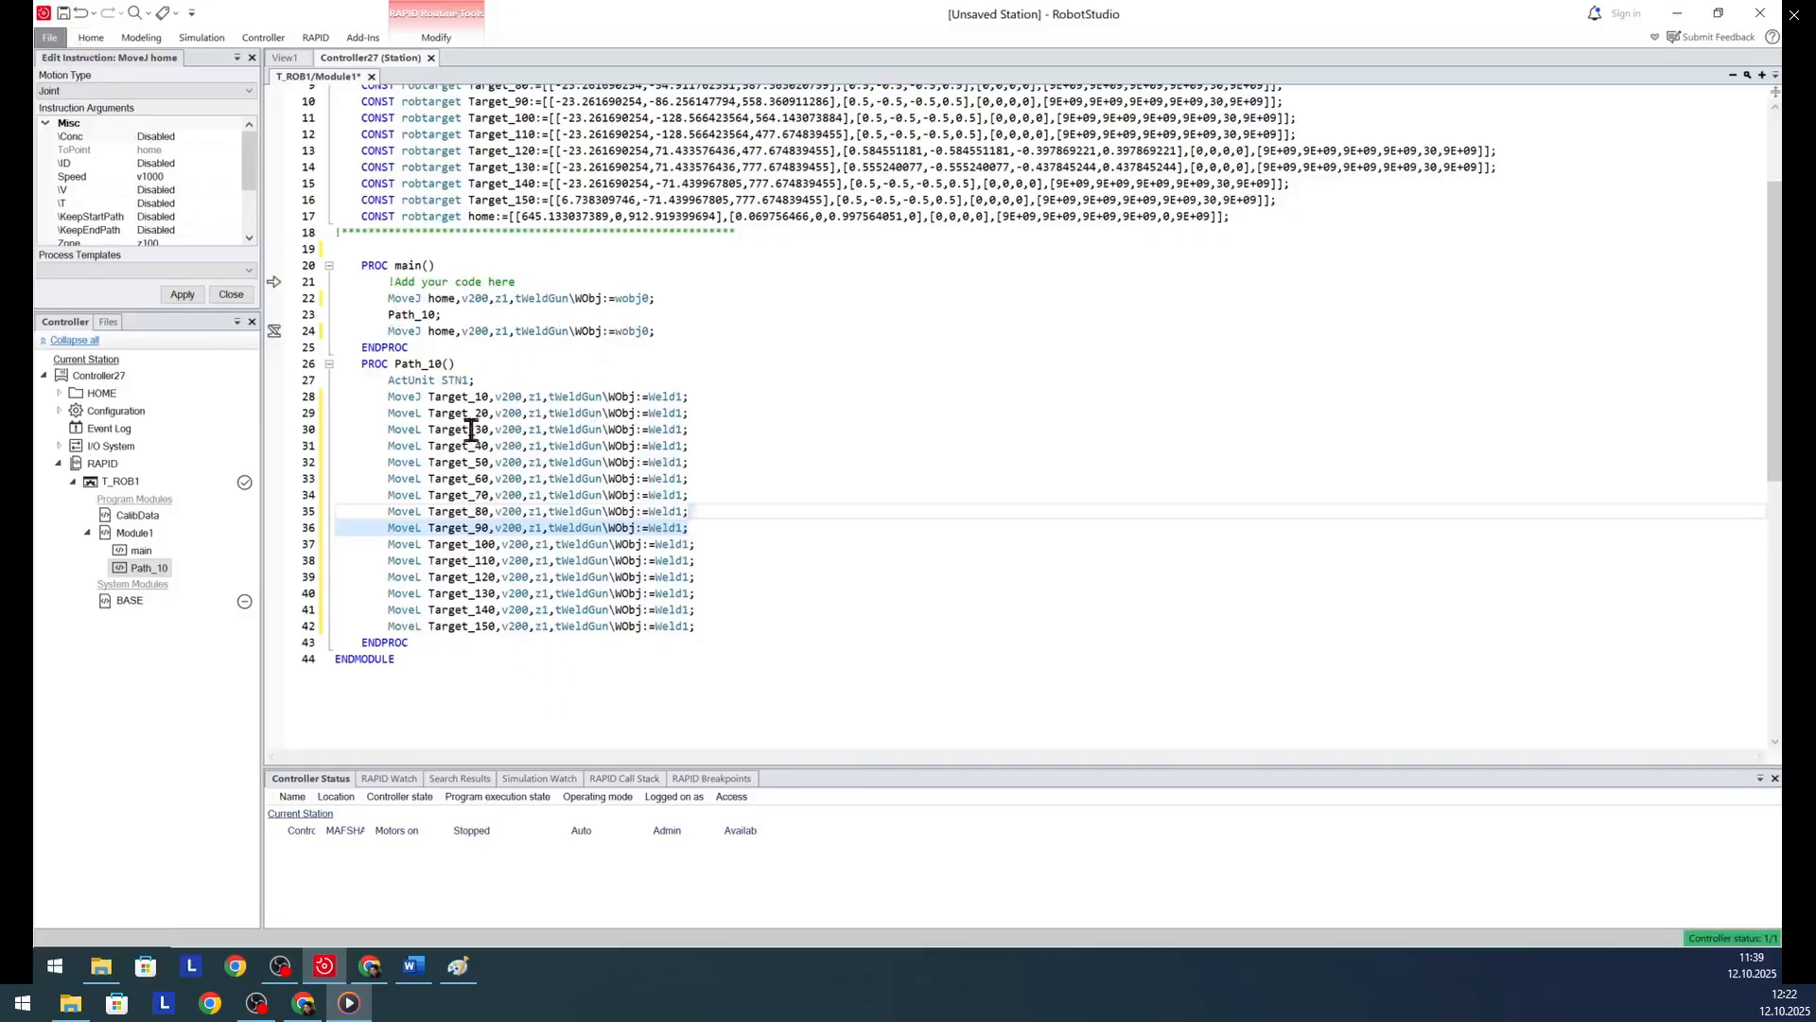
- Apply the edited Module1 code to the controller
scroll(760, 386, up, 3)
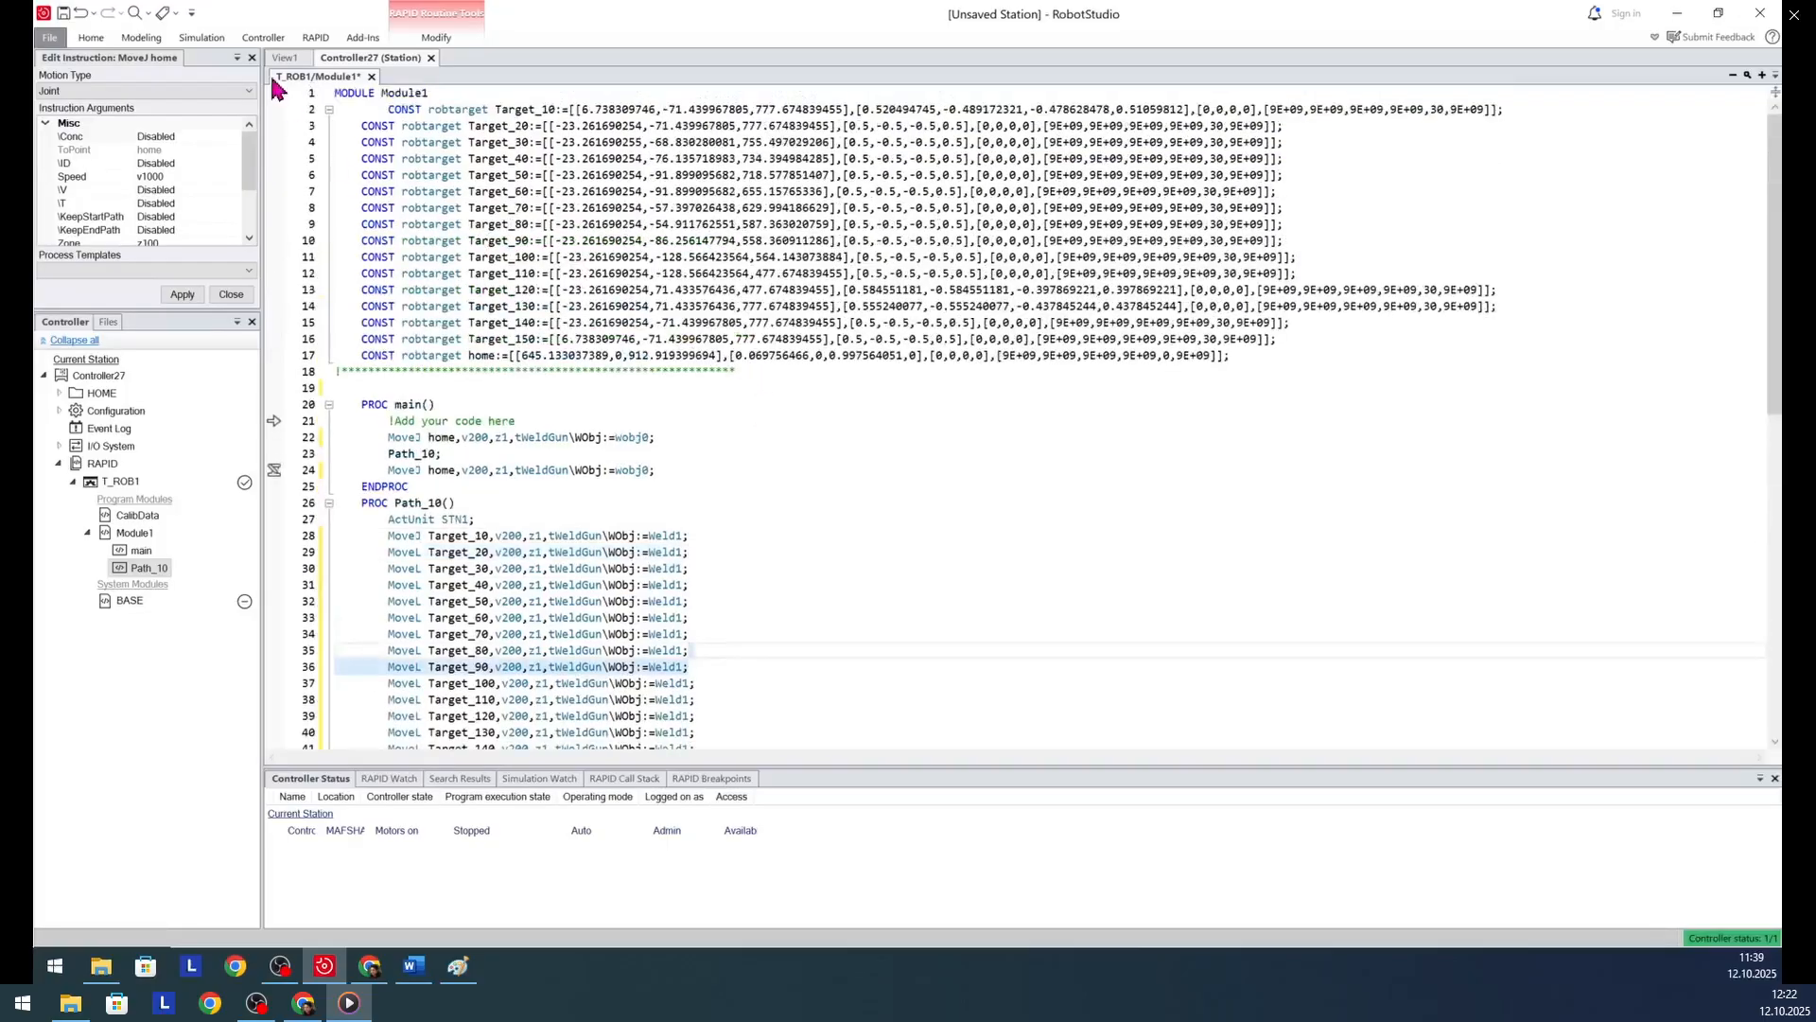
click(318, 37)
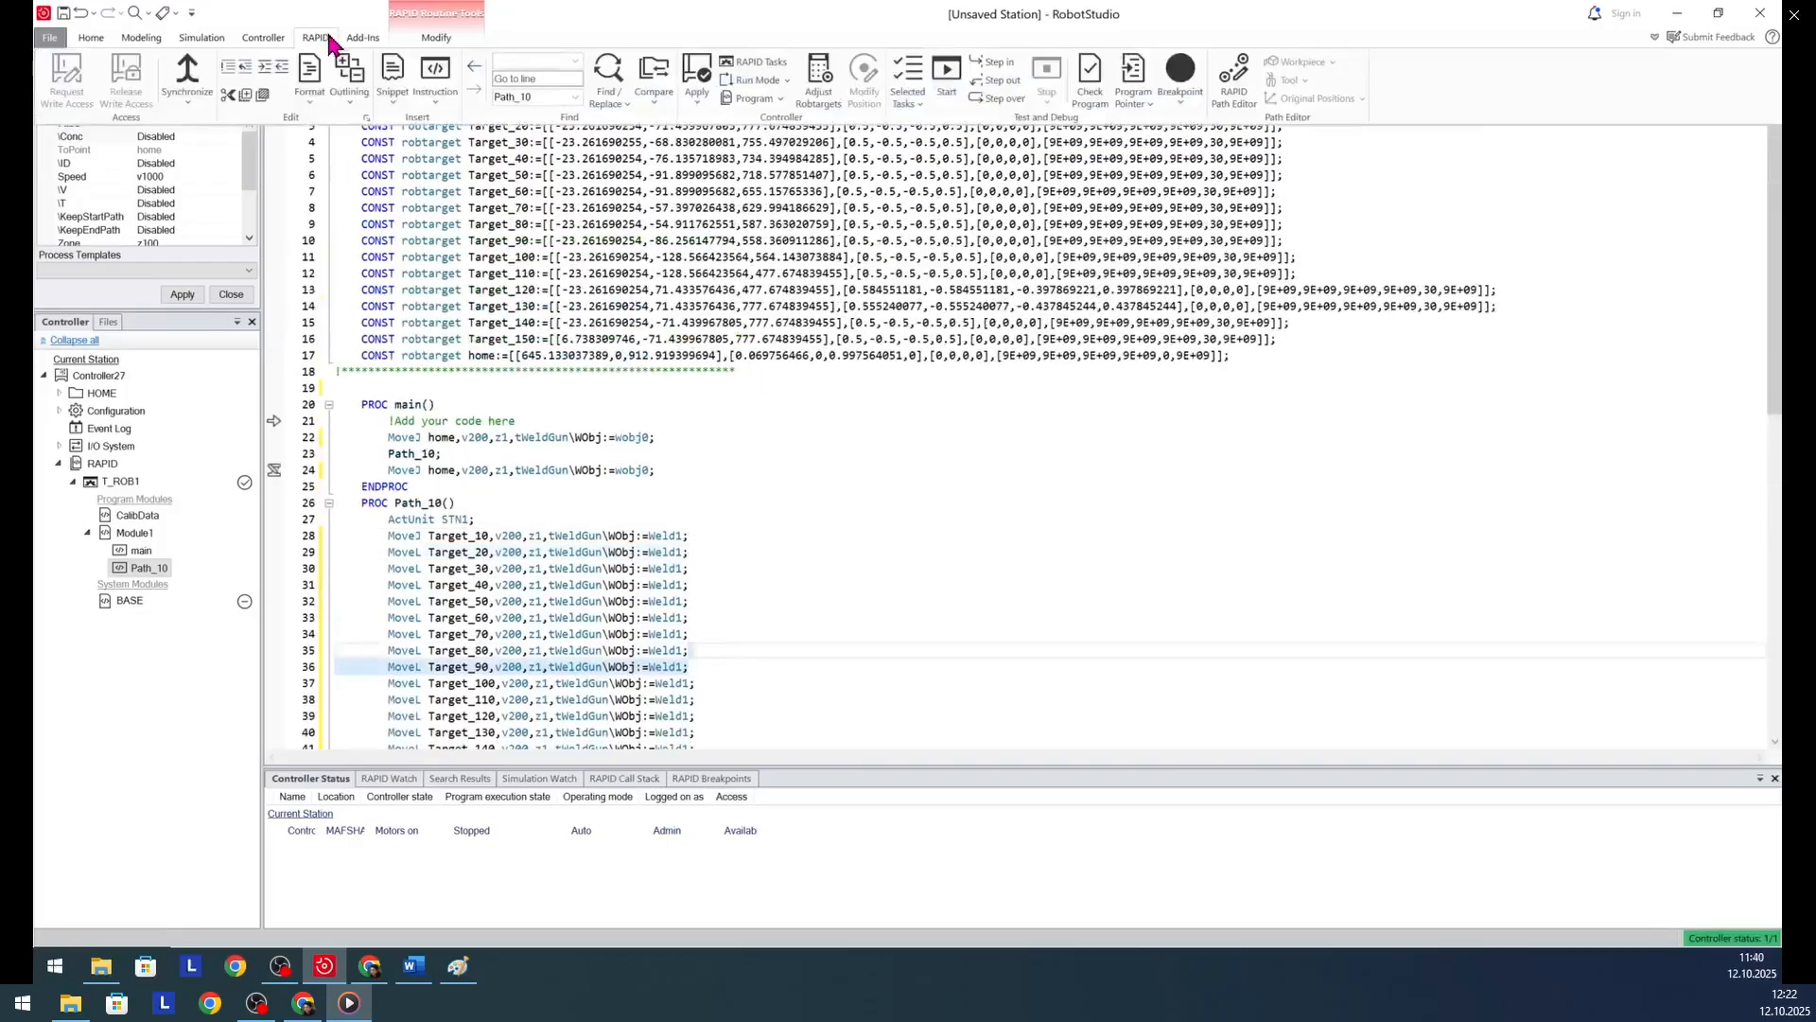
click(674, 76)
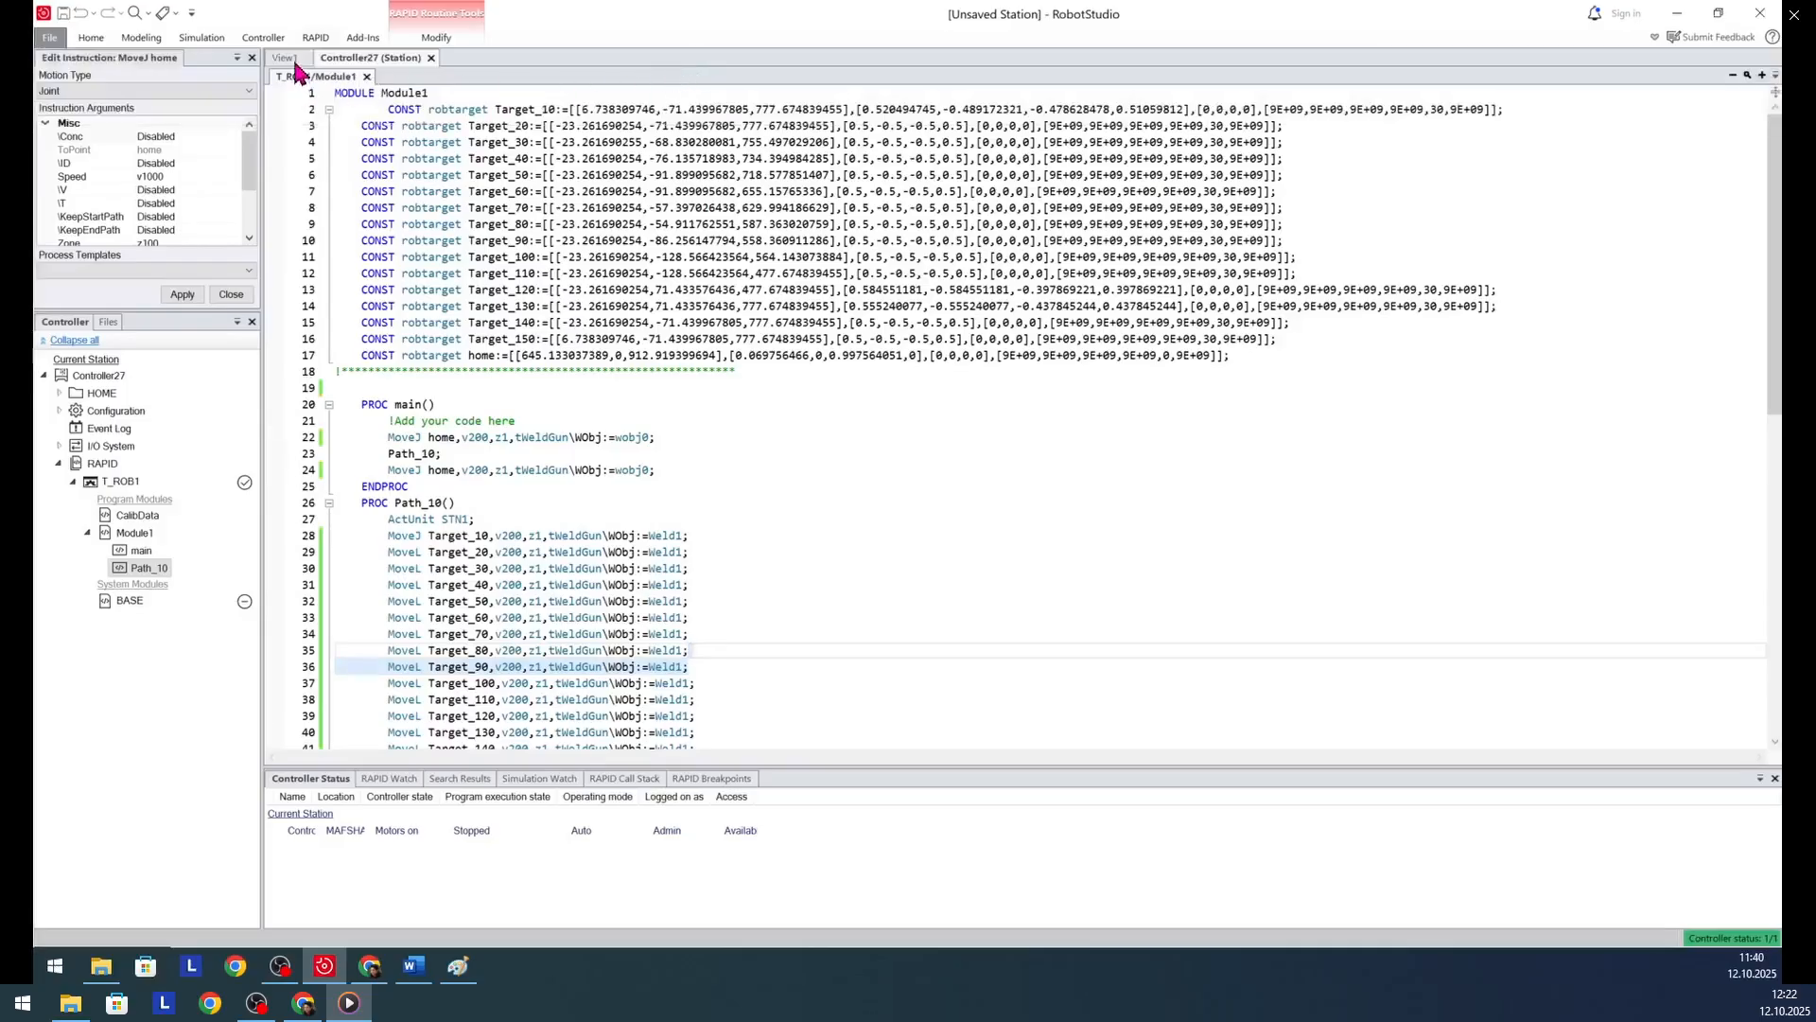
- Synchronize the edited RAPID code of Controller27 back to the station
click(316, 38)
click(189, 80)
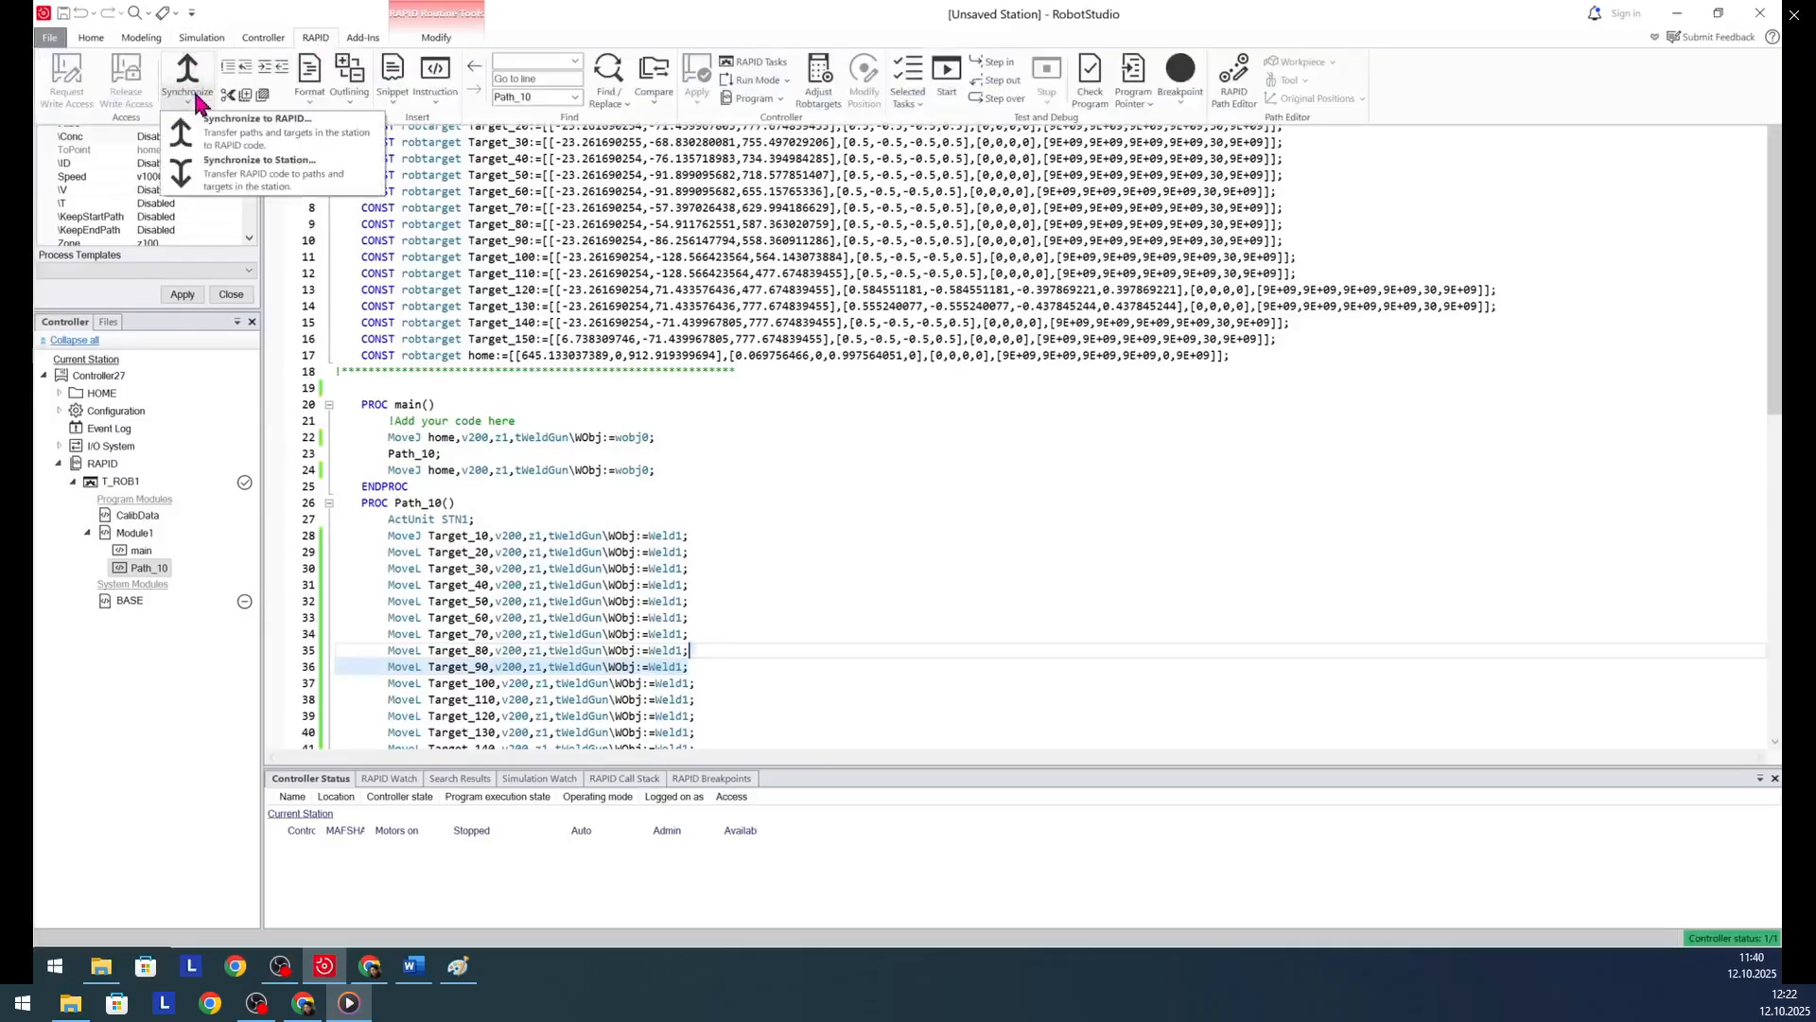
click(241, 163)
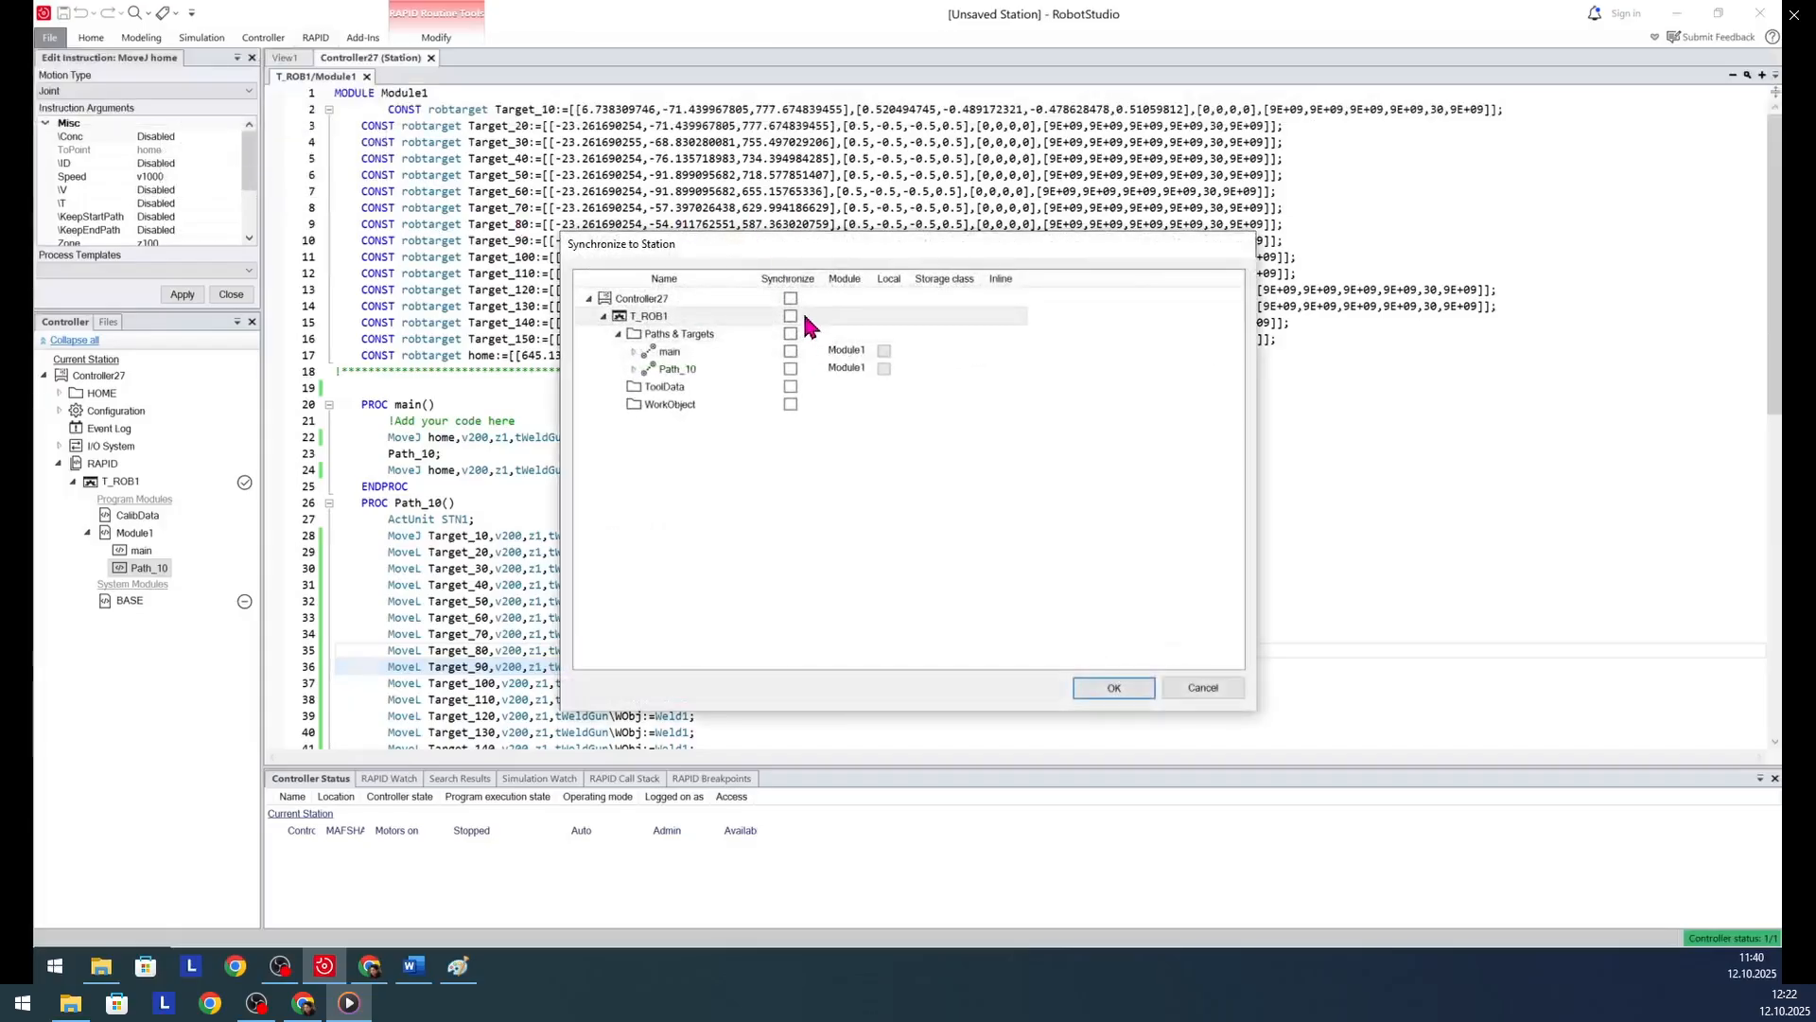
click(1097, 688)
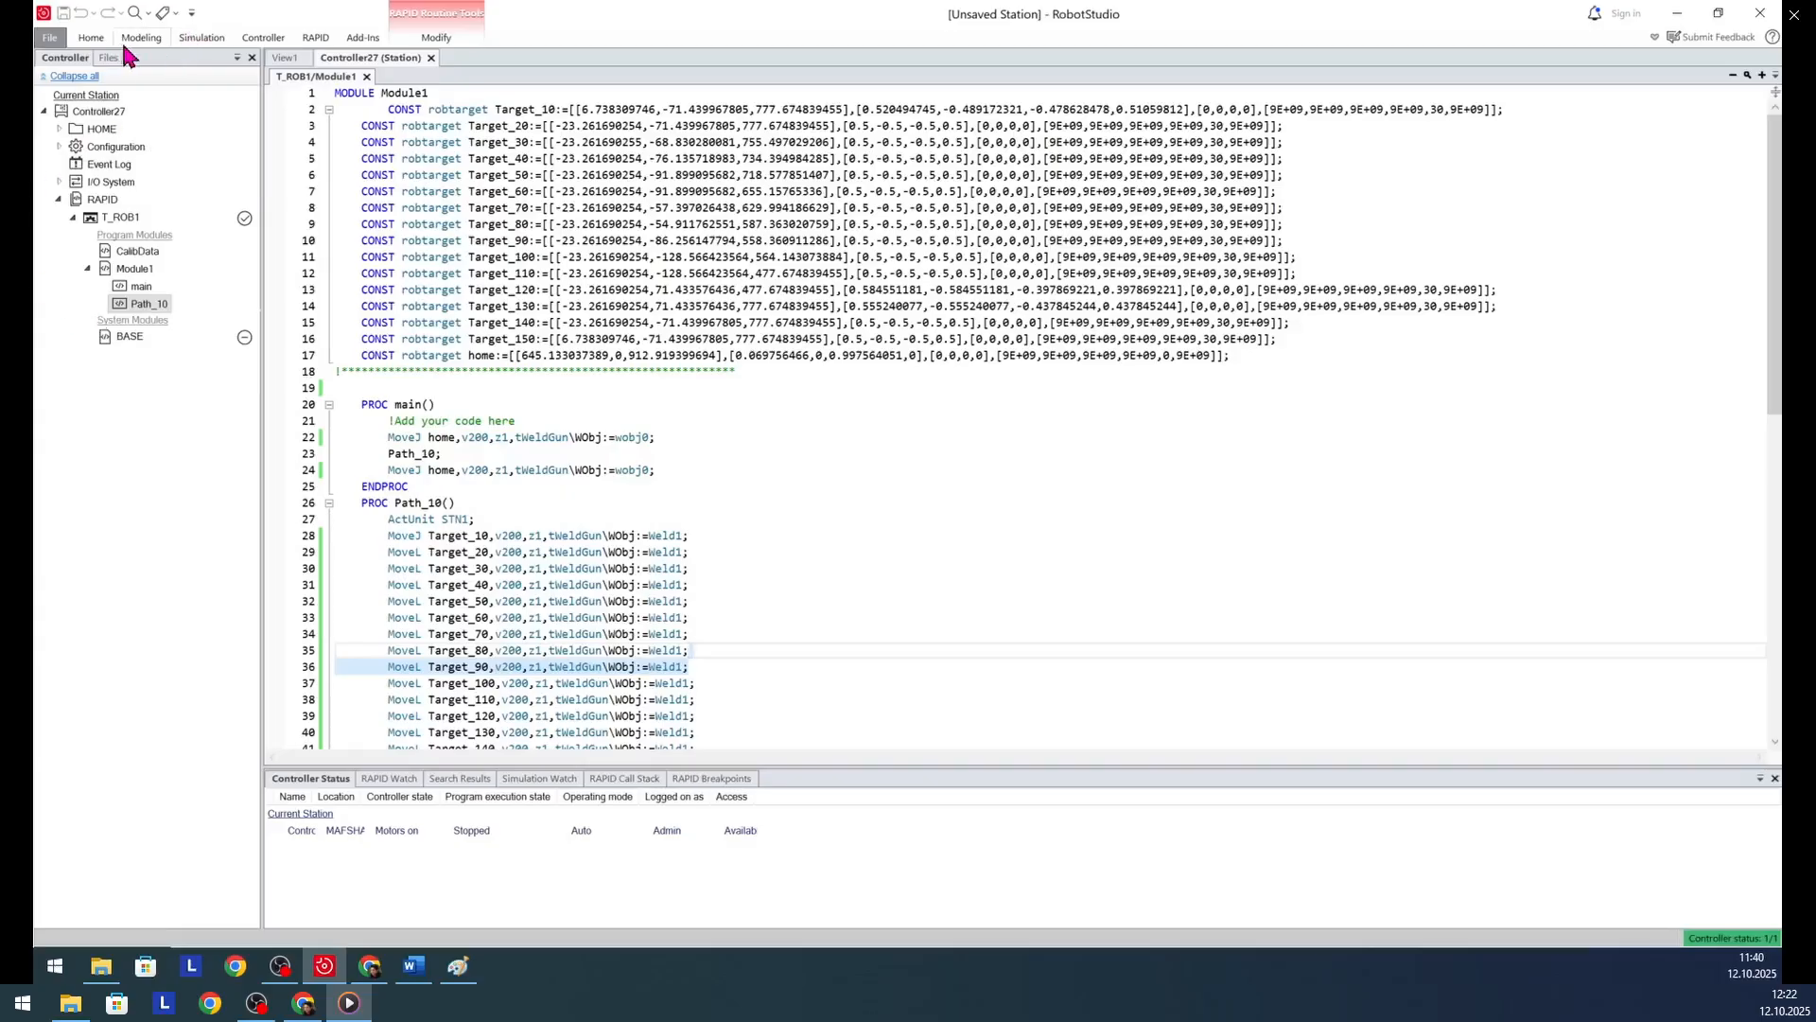
- Play the simulation with the edited program and examine the weld gun following the path on the workpiece
click(202, 38)
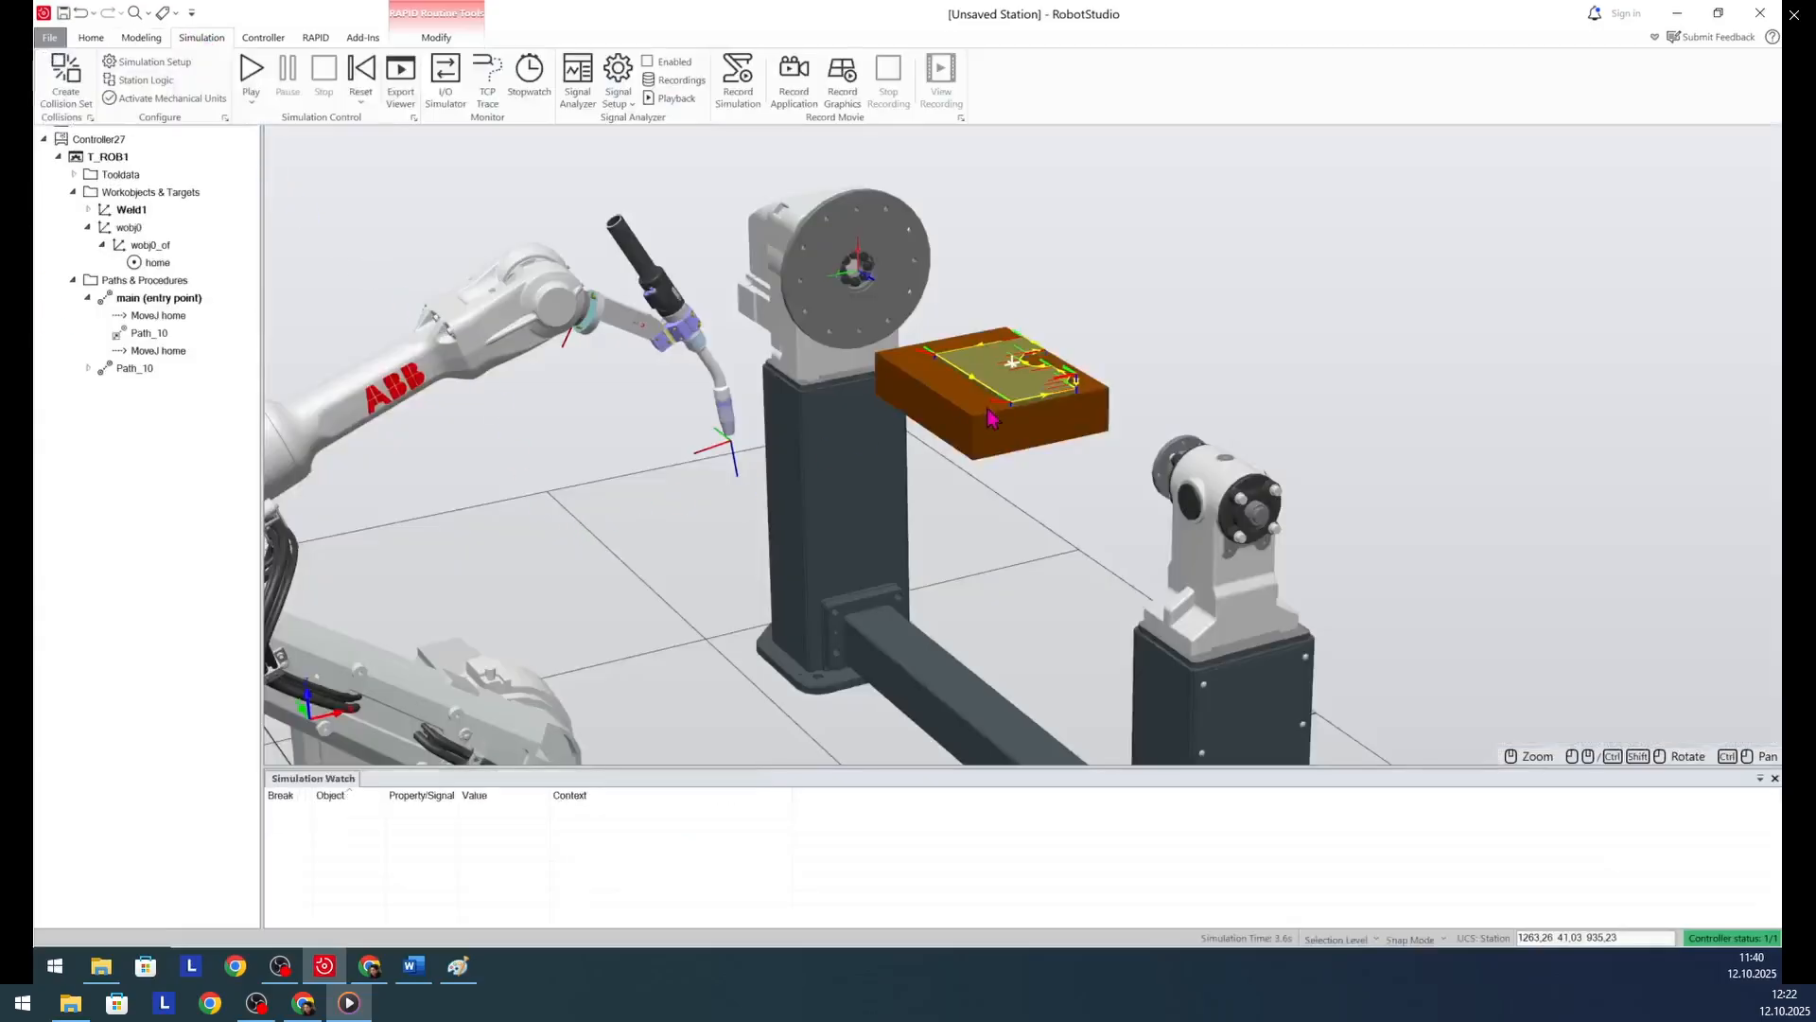
scroll(990, 417, down, 2)
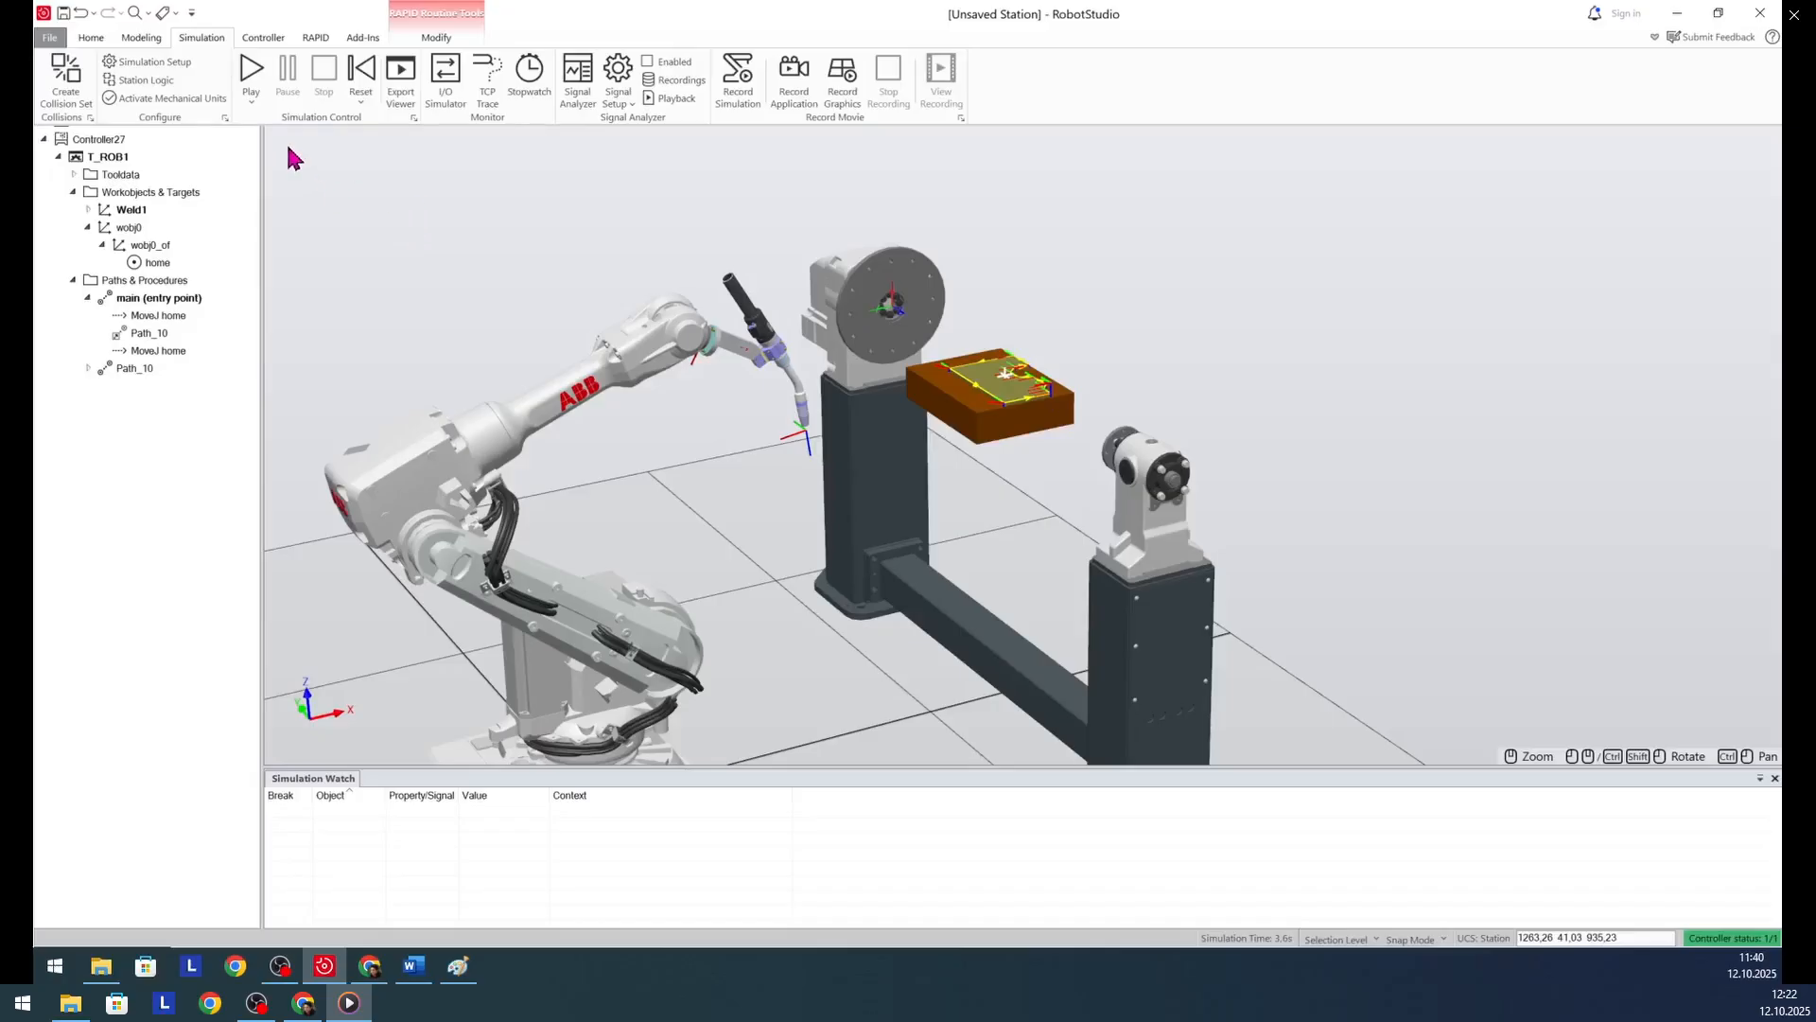
click(250, 69)
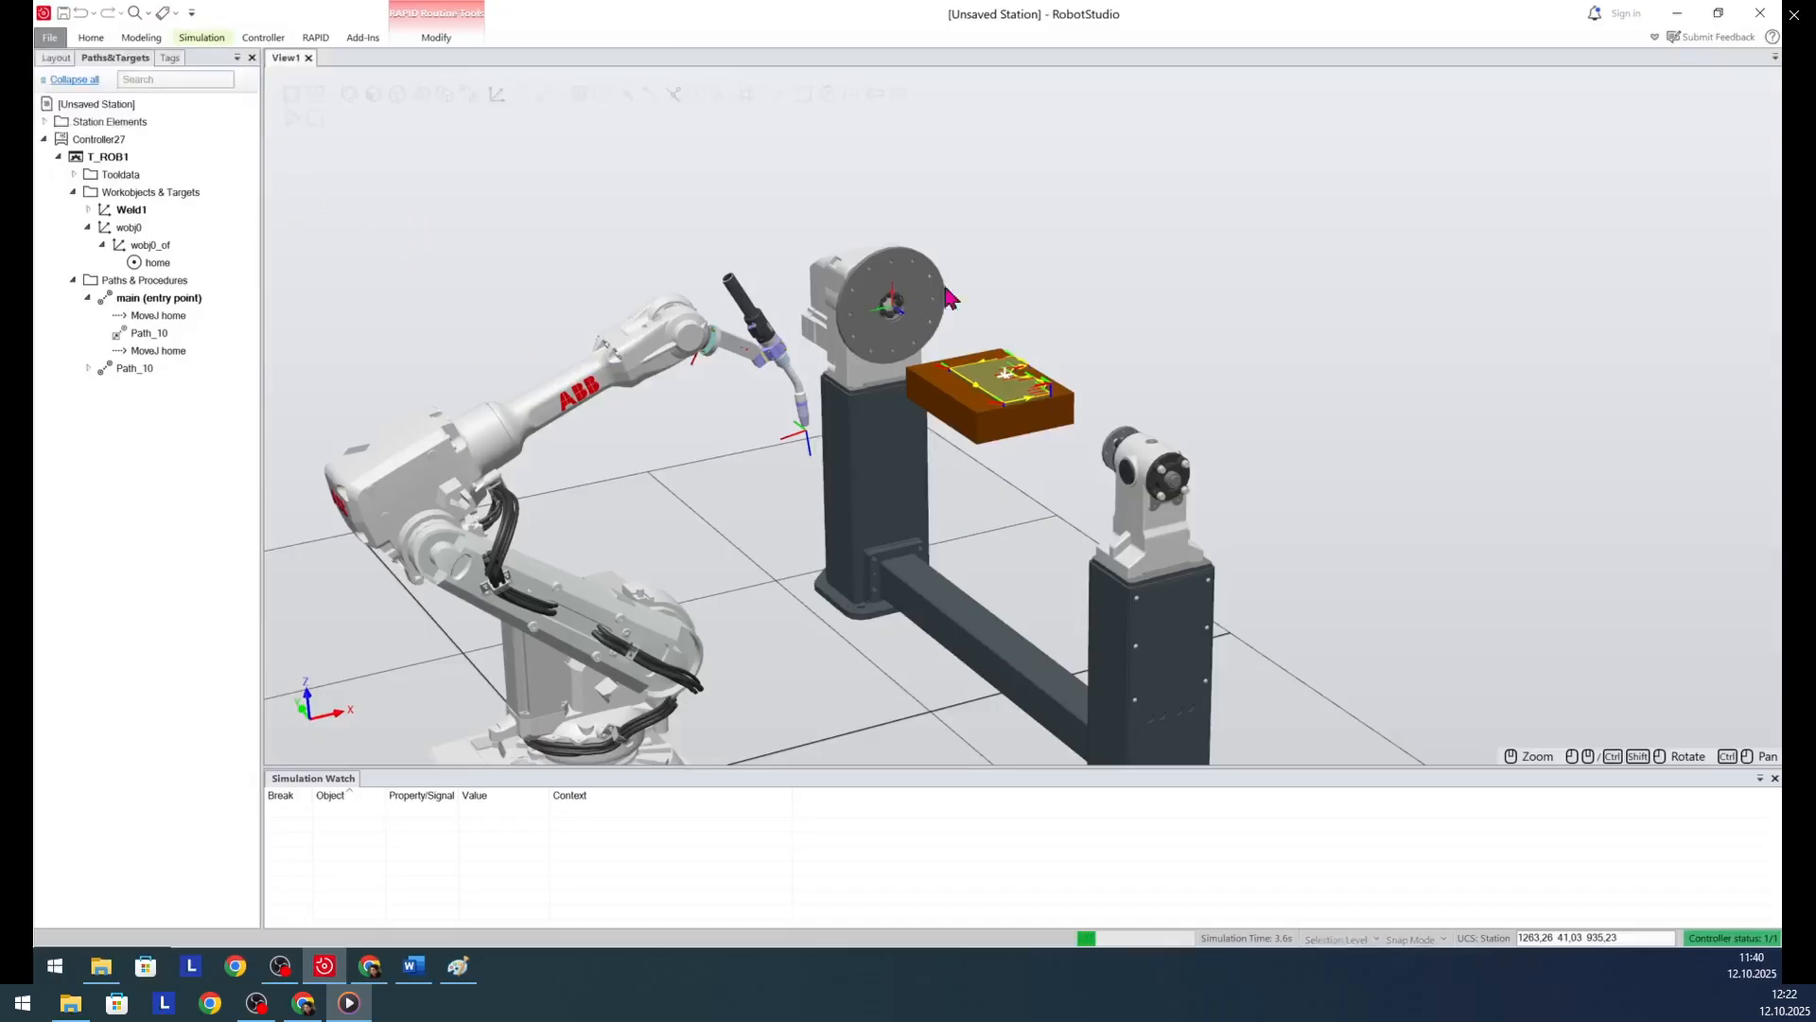
scroll(1004, 265, up, 2)
scroll(1002, 264, up, 1)
ctrl+shift+drag(967, 586, 1069, 641)
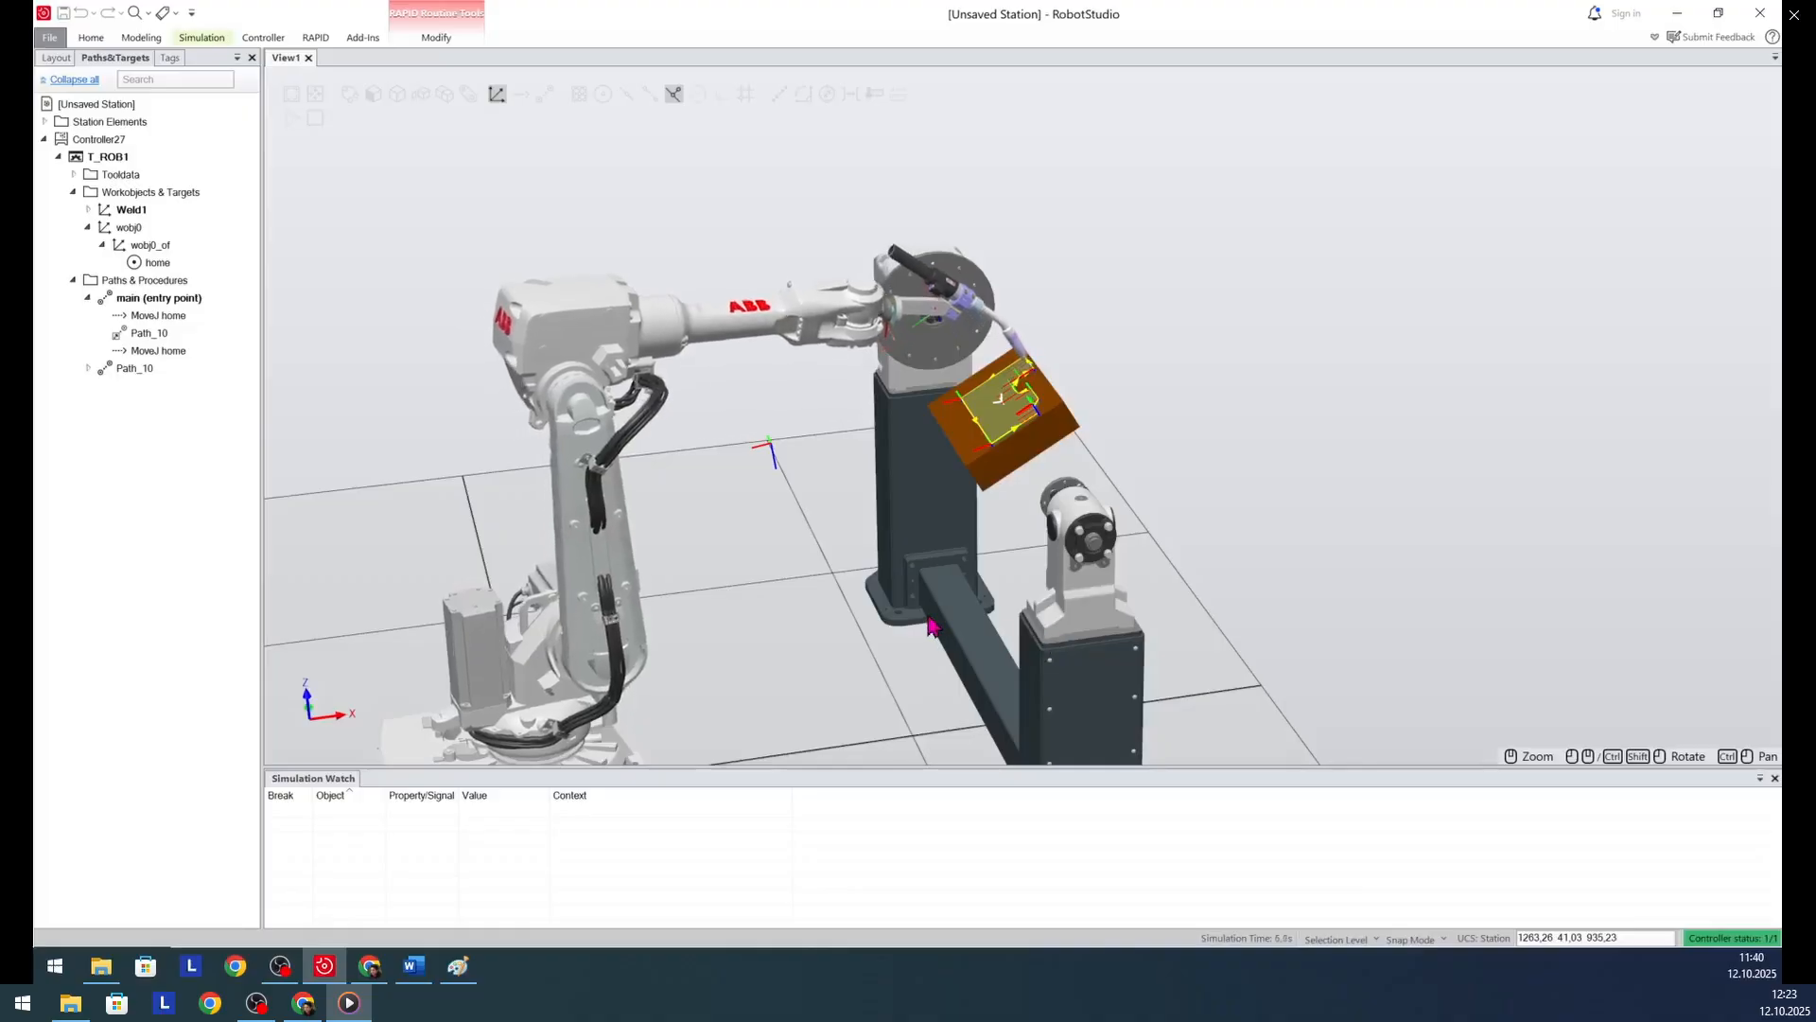
scroll(975, 376, up, 3)
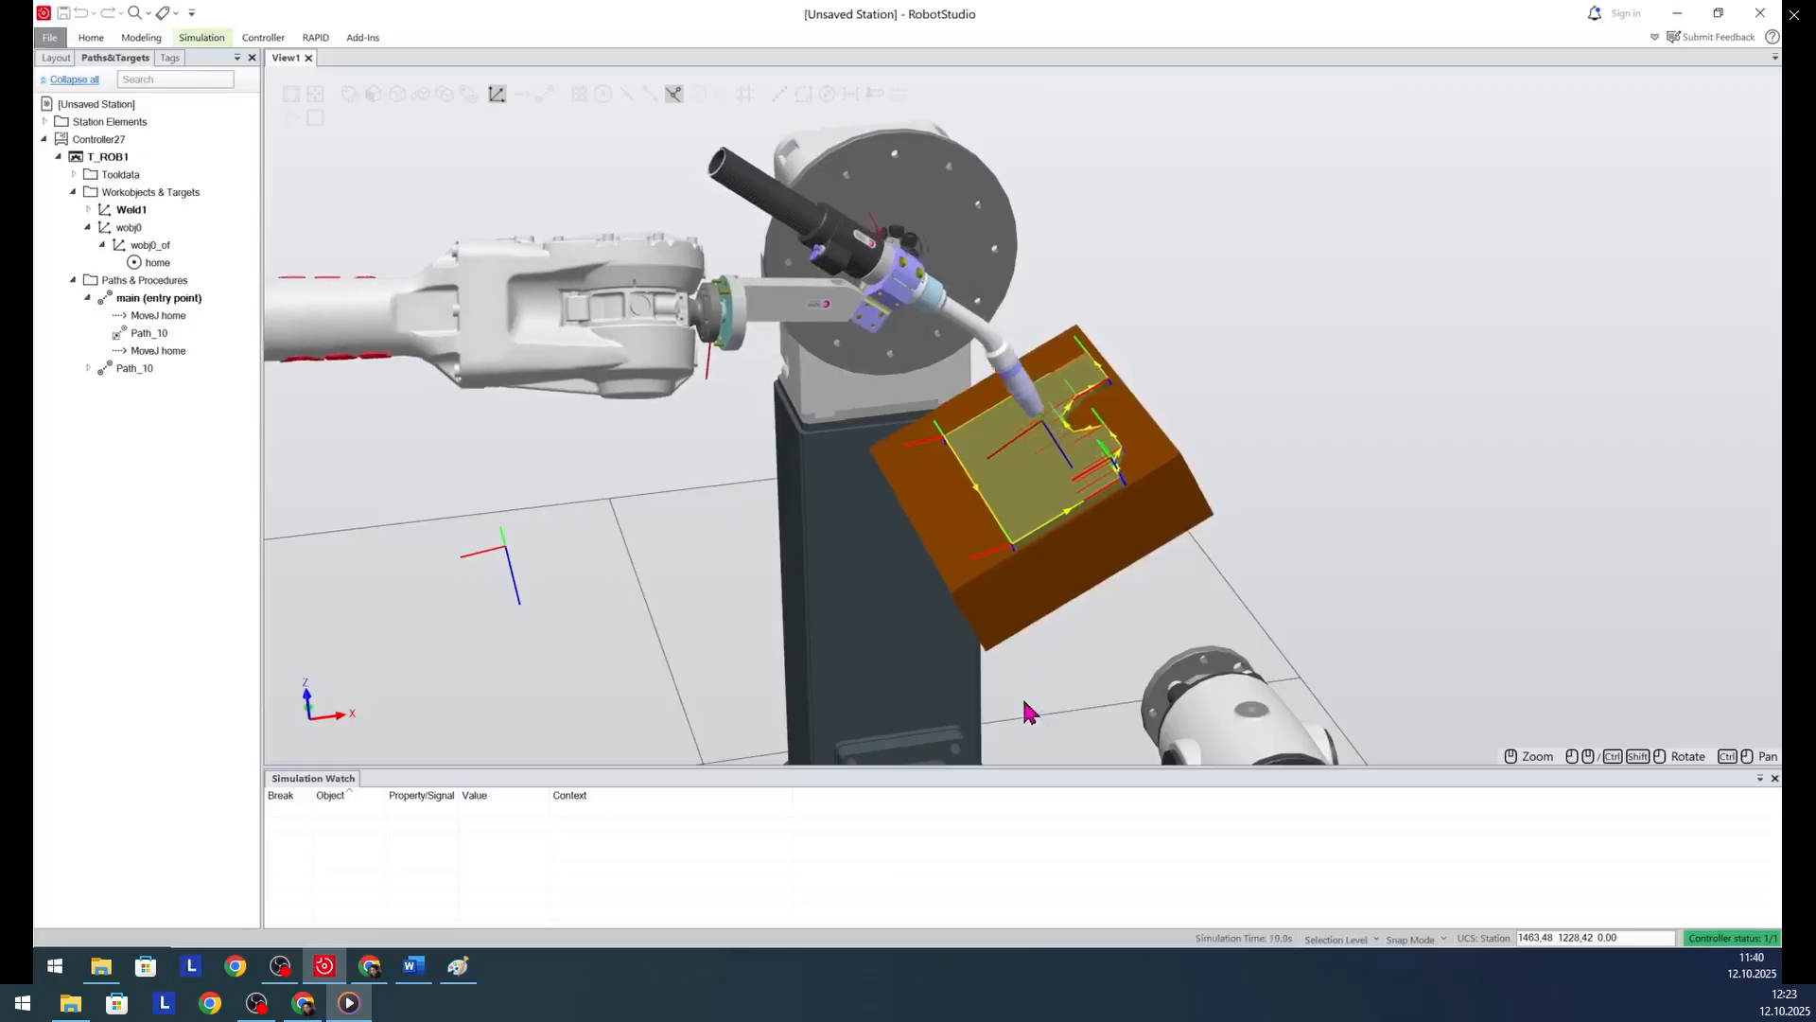
- Replay the simulation and watch the robot and positioner from a raised viewpoint
ctrl+shift+drag(1023, 698, 992, 637)
scroll(1013, 291, down, 5)
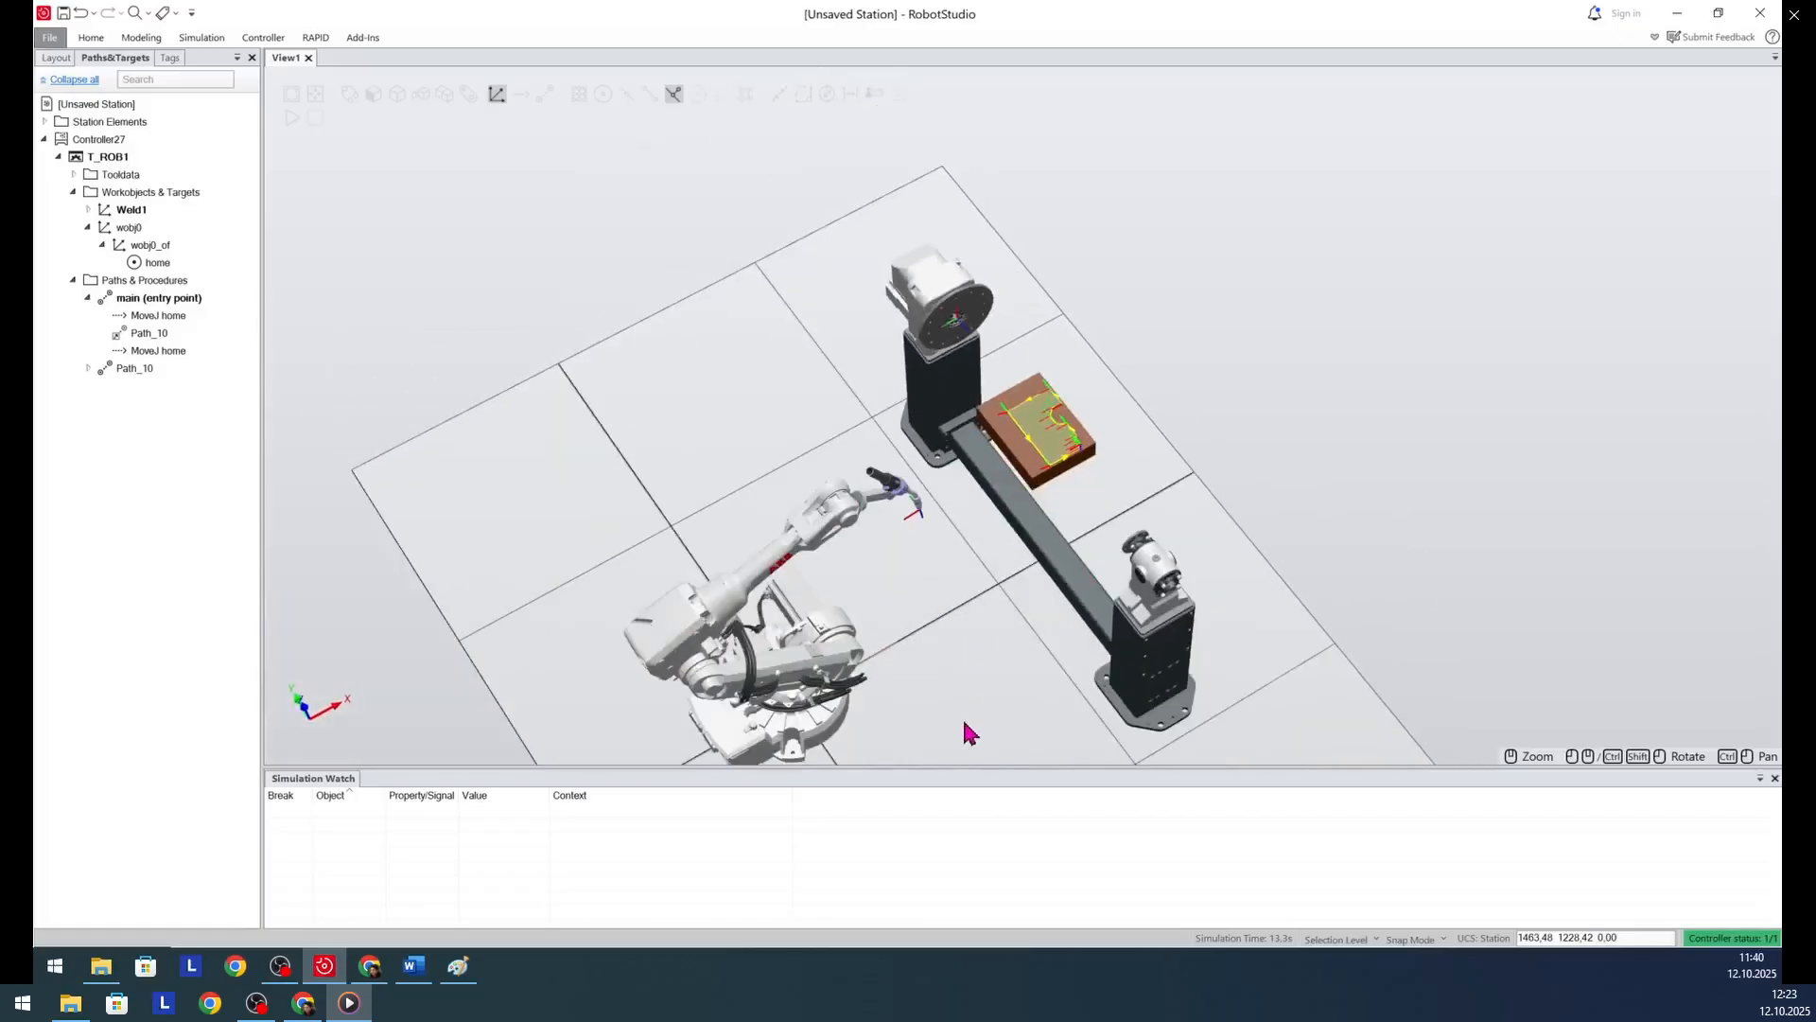
scroll(969, 711, up, 3)
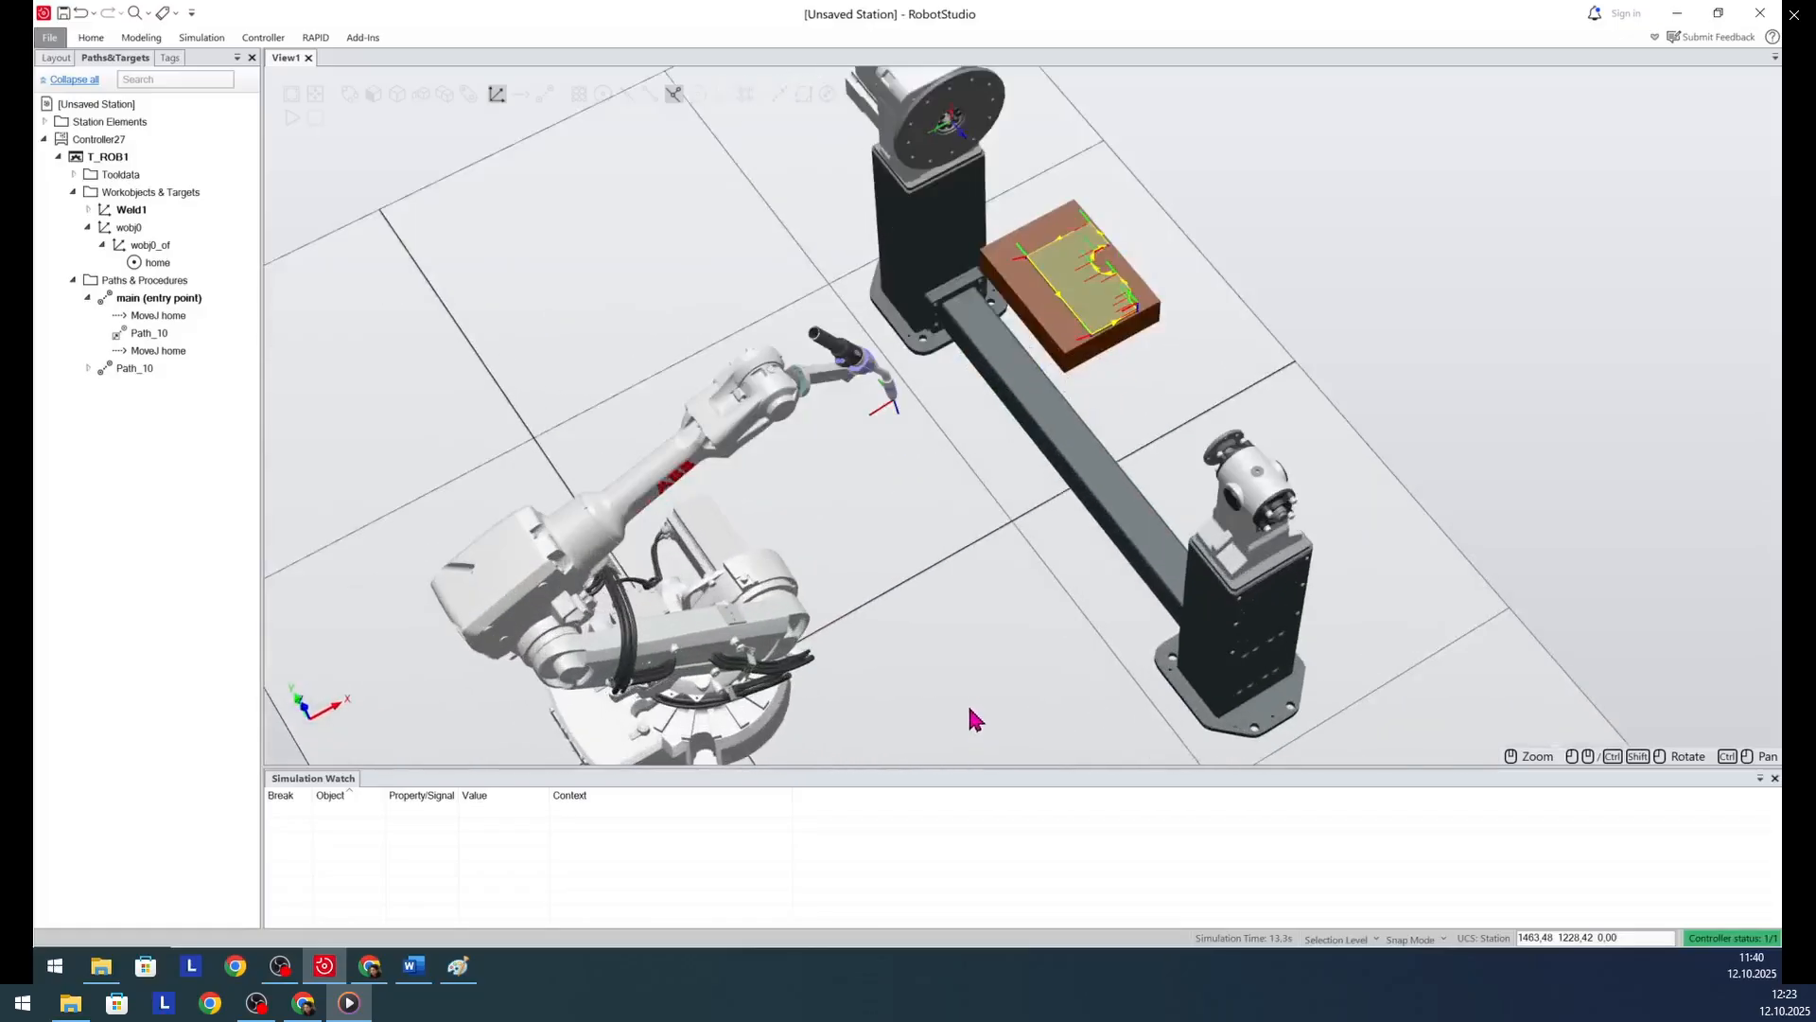
click(294, 117)
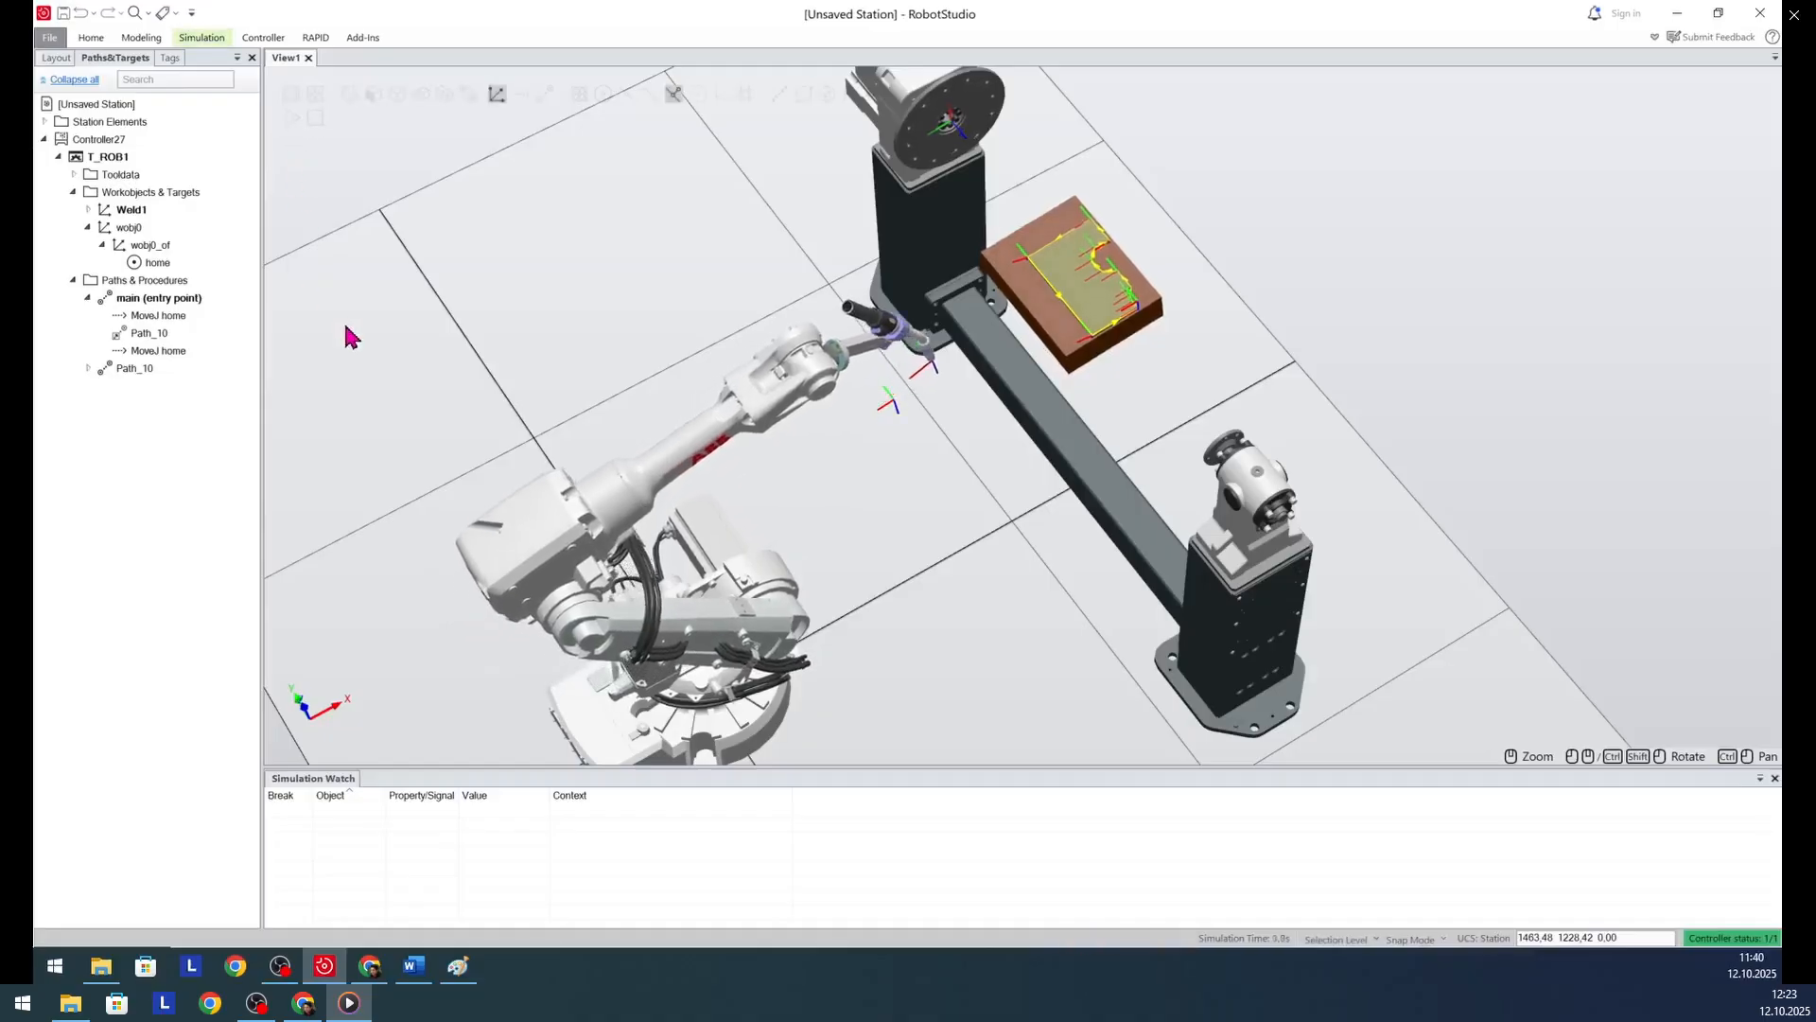
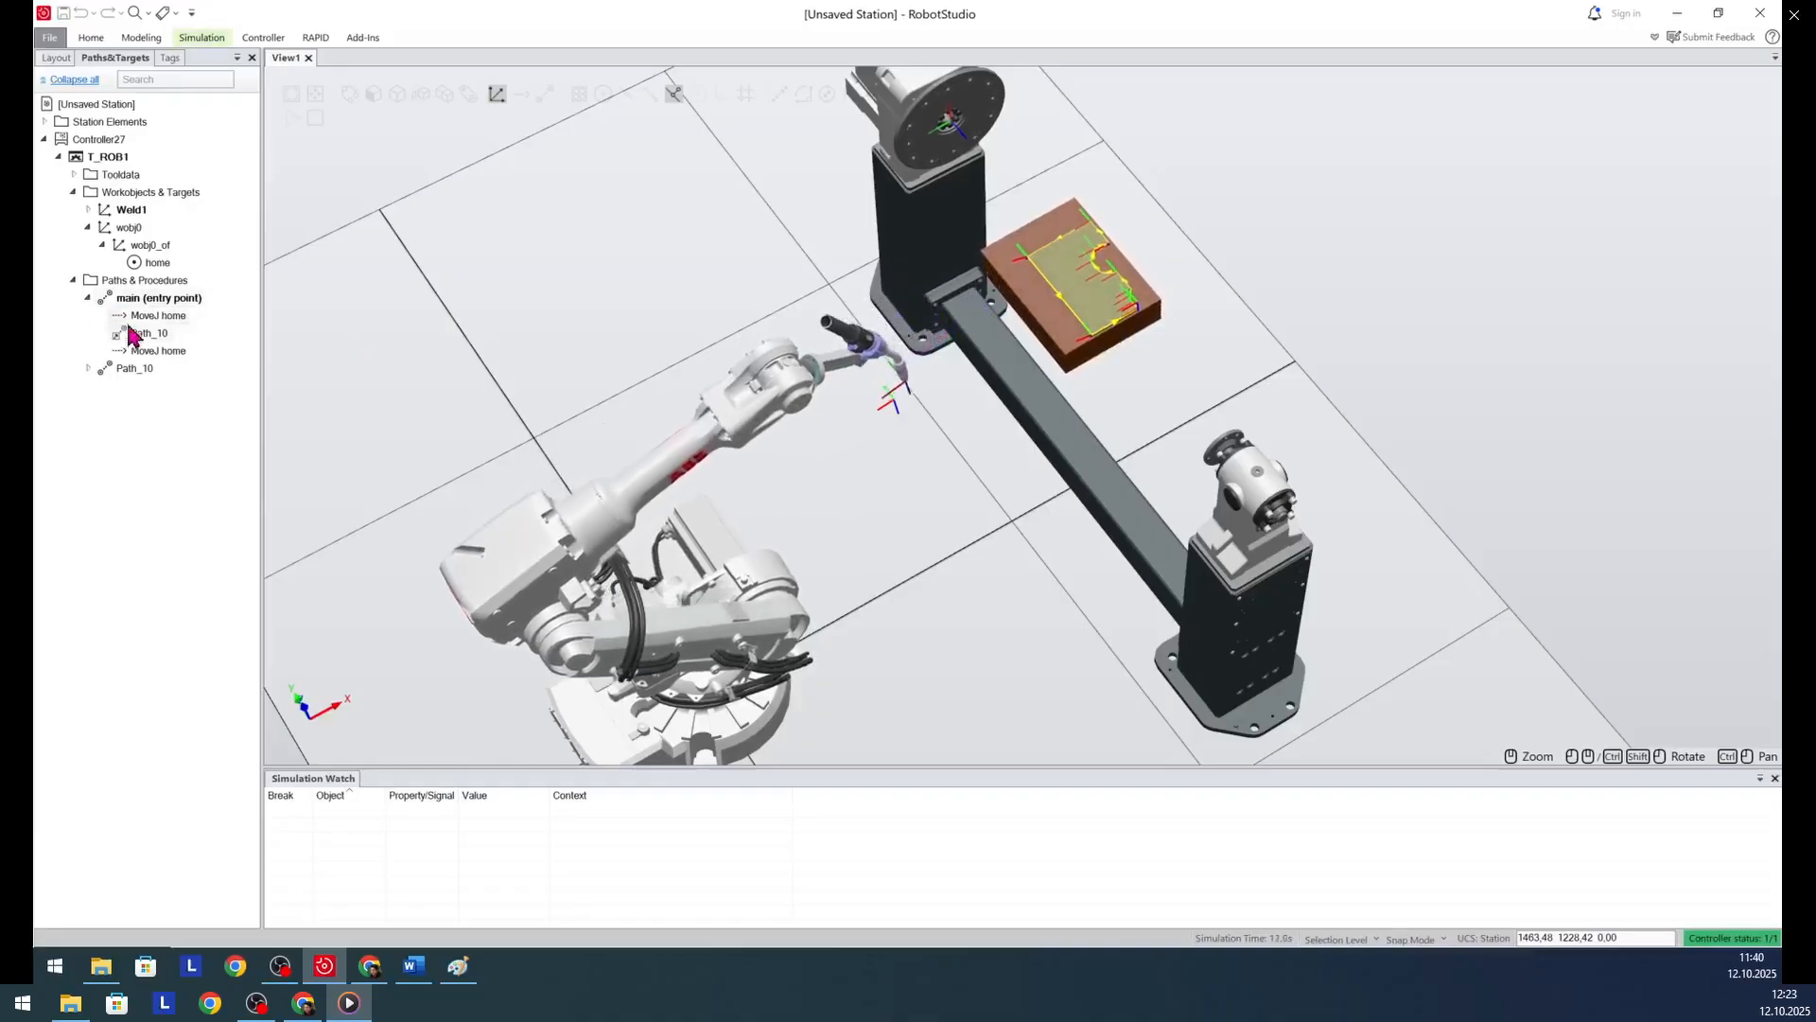
- Set the positioner's external axis value to 20 for the Path_10 move instructions from Target_10 through Target_110
click(88, 368)
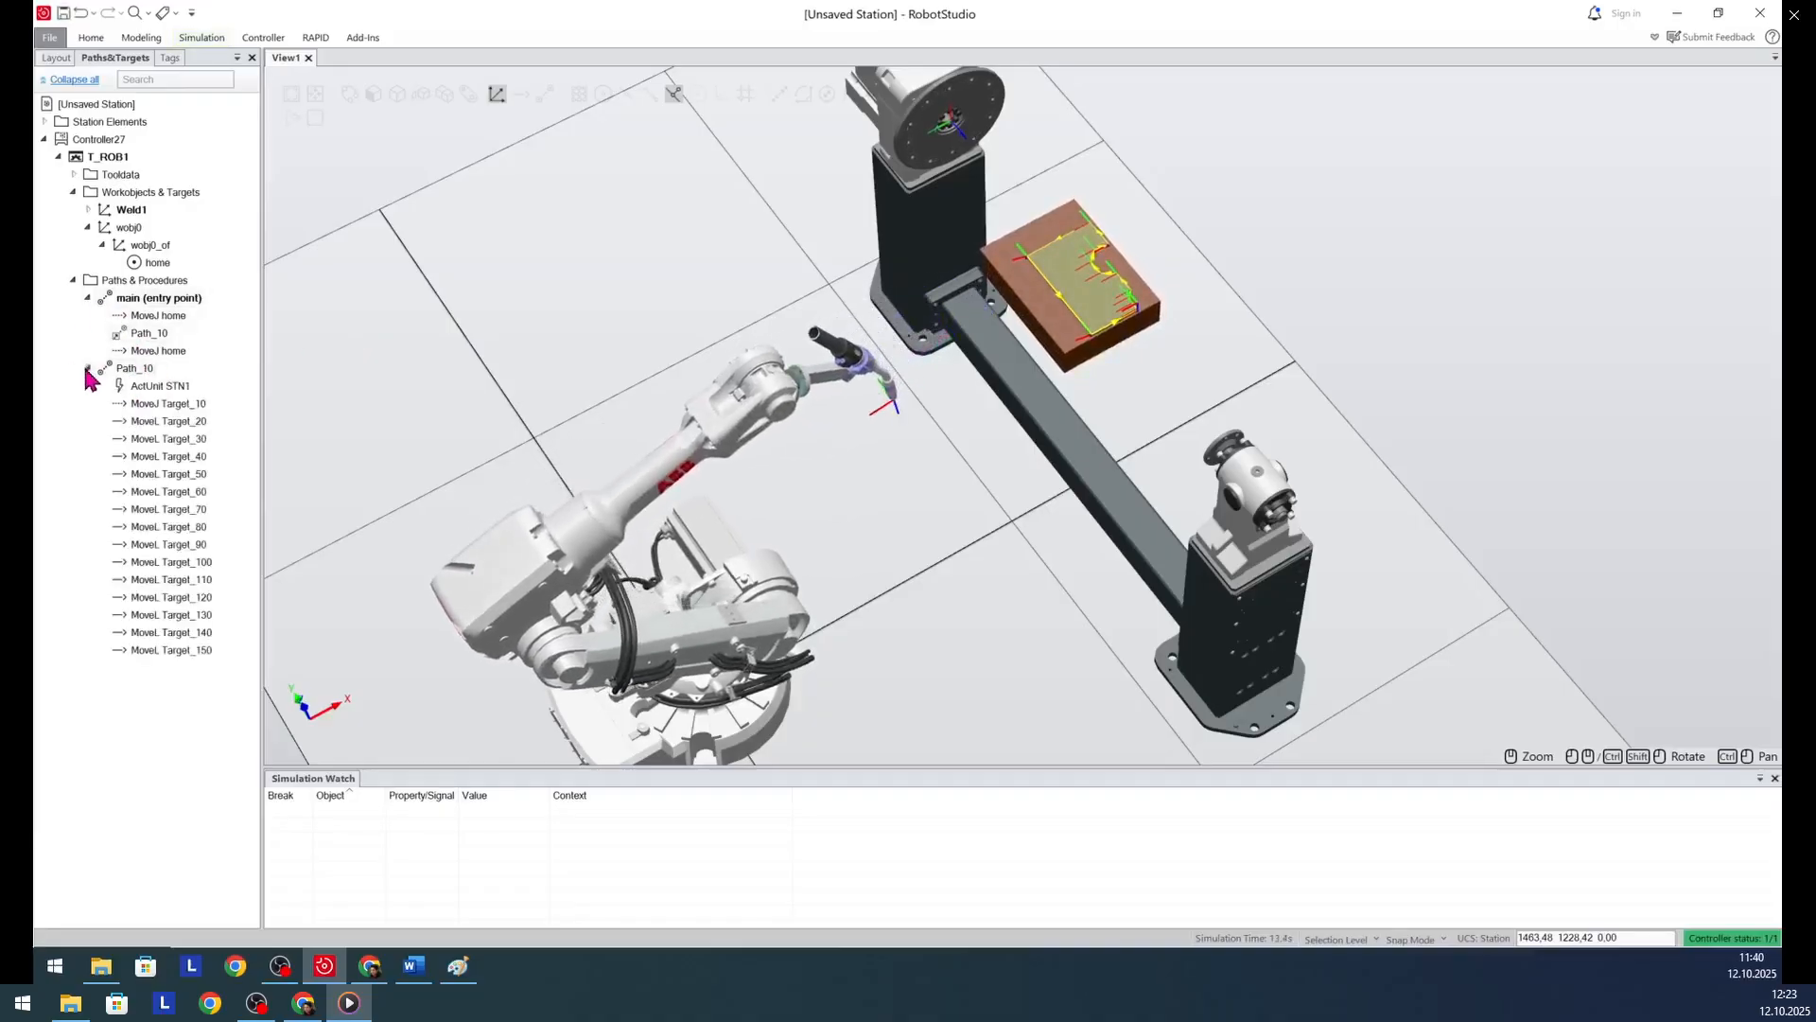
click(151, 405)
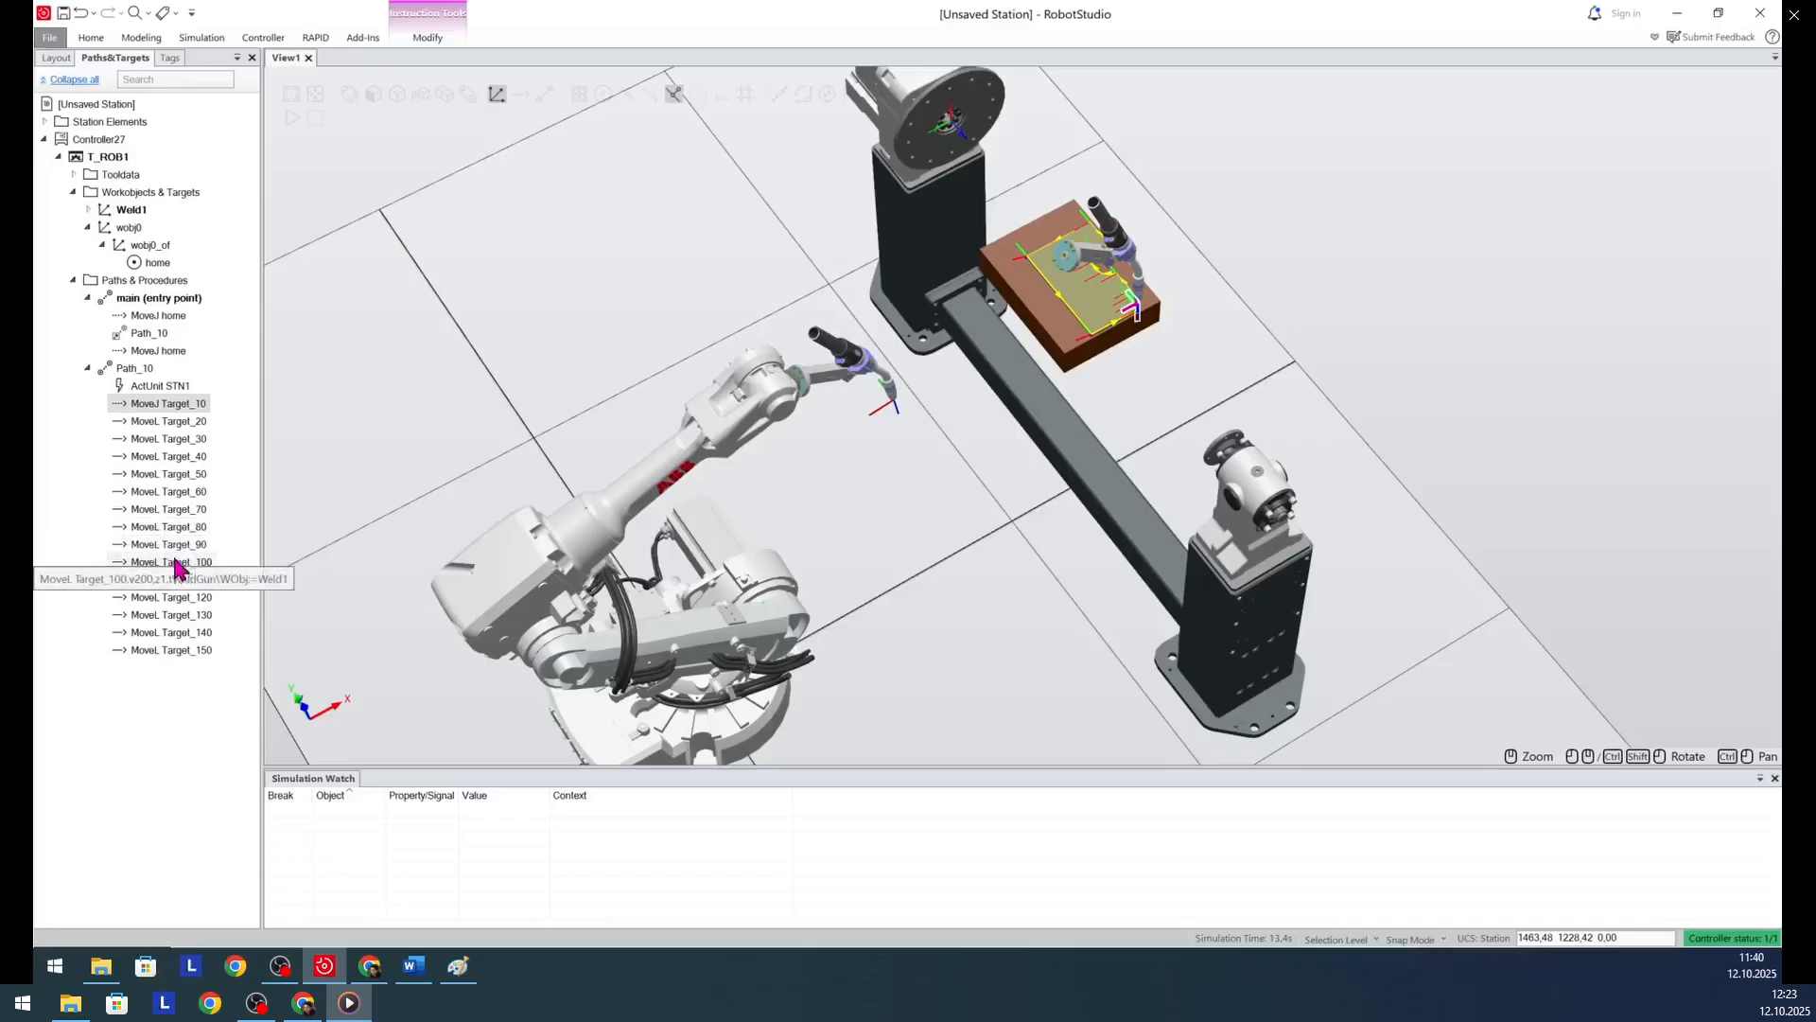
click(175, 547)
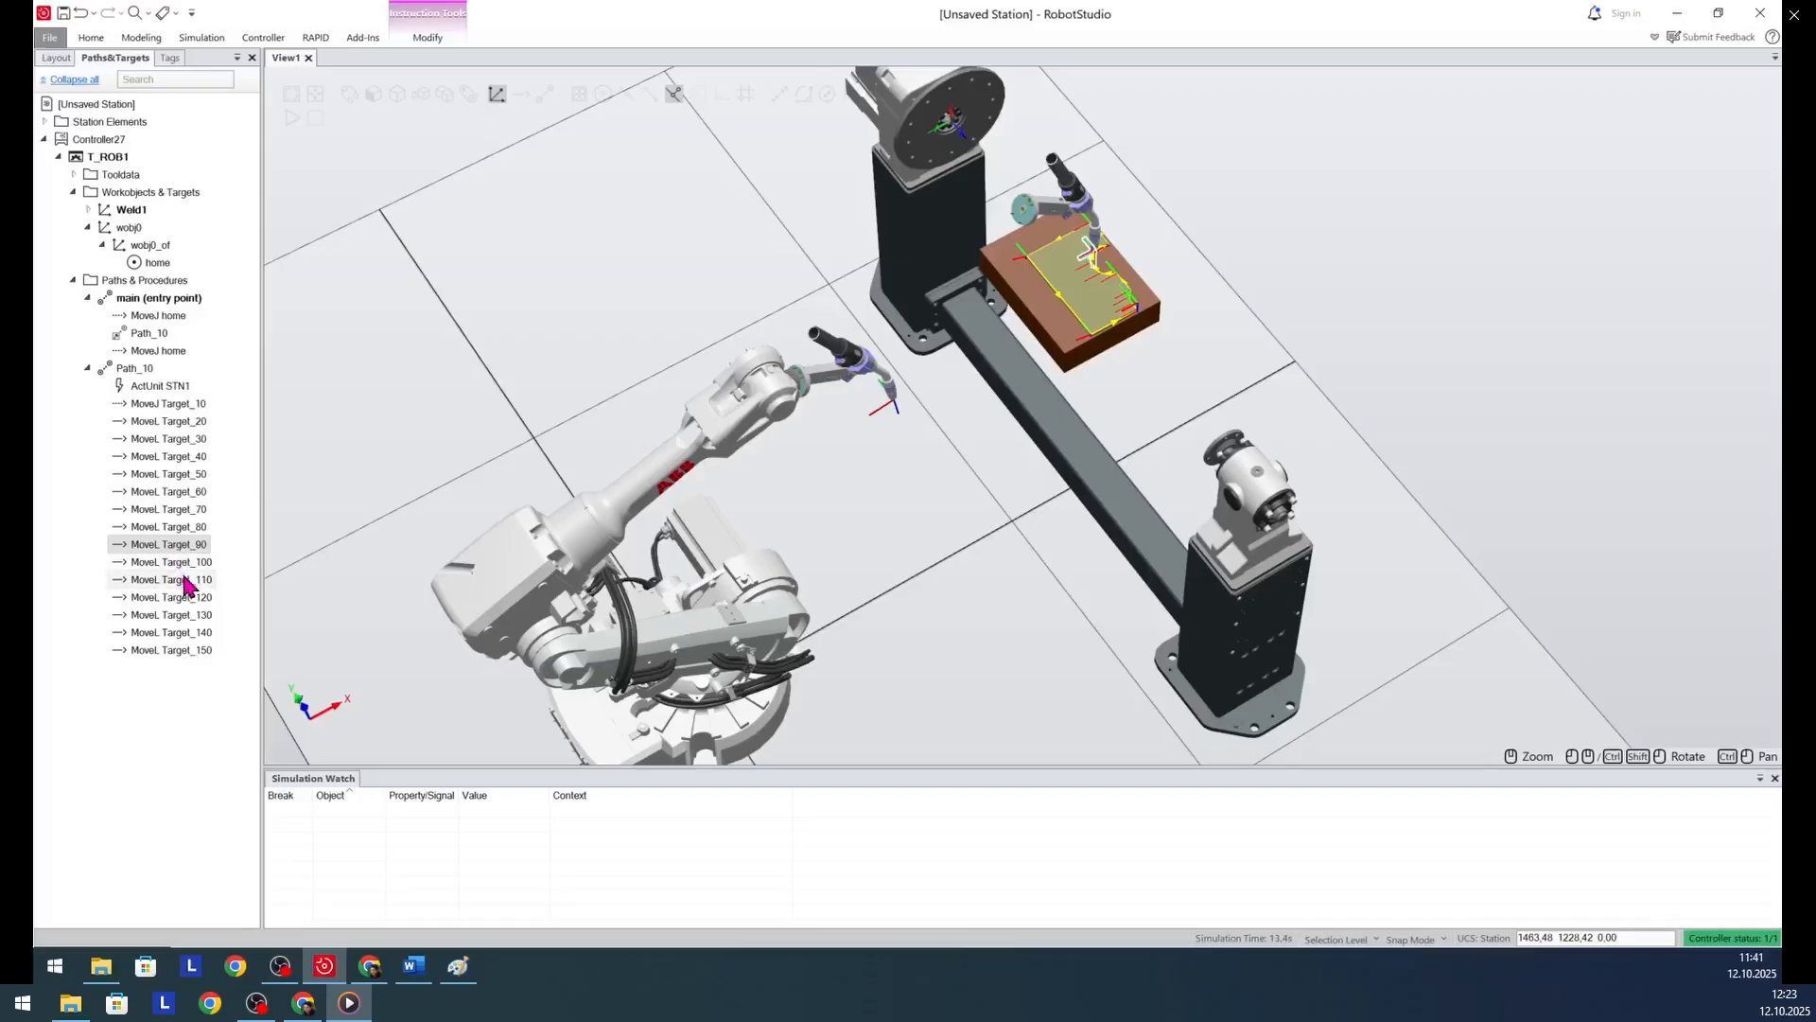
click(183, 566)
click(186, 585)
drag(185, 587, 173, 416)
right_click(173, 413)
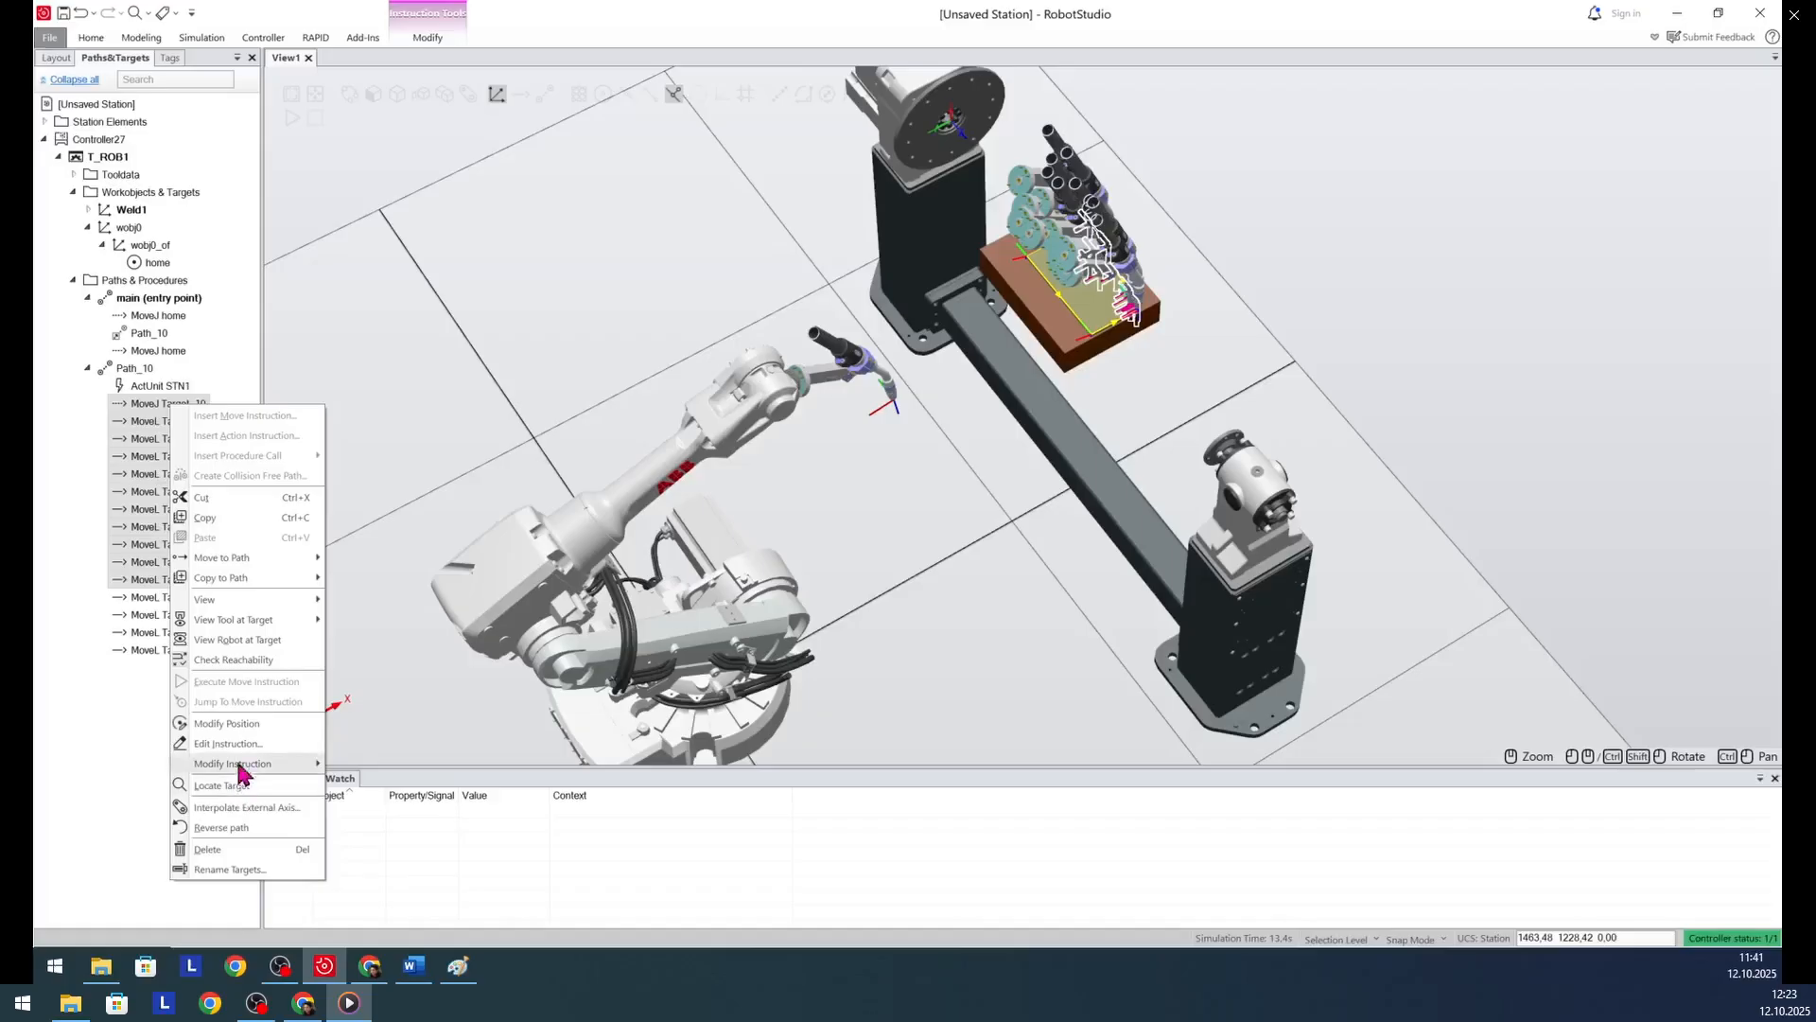
mouse_move(244, 769)
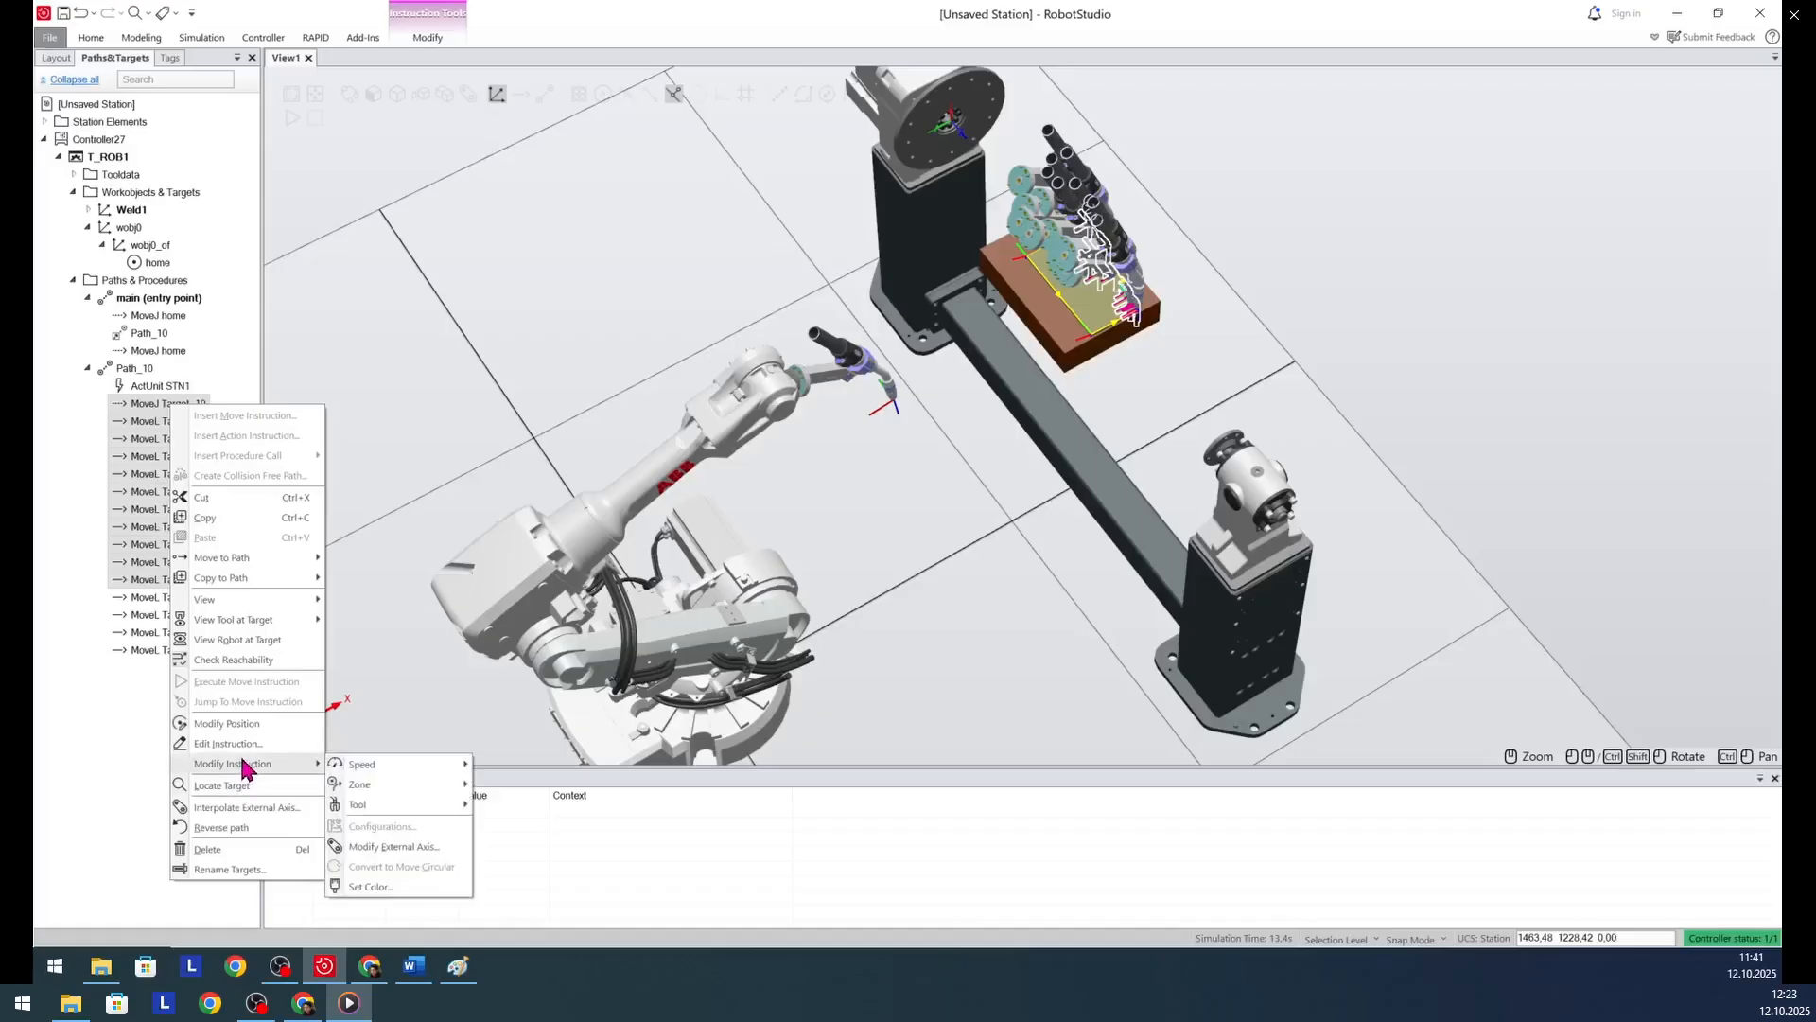
click(393, 847)
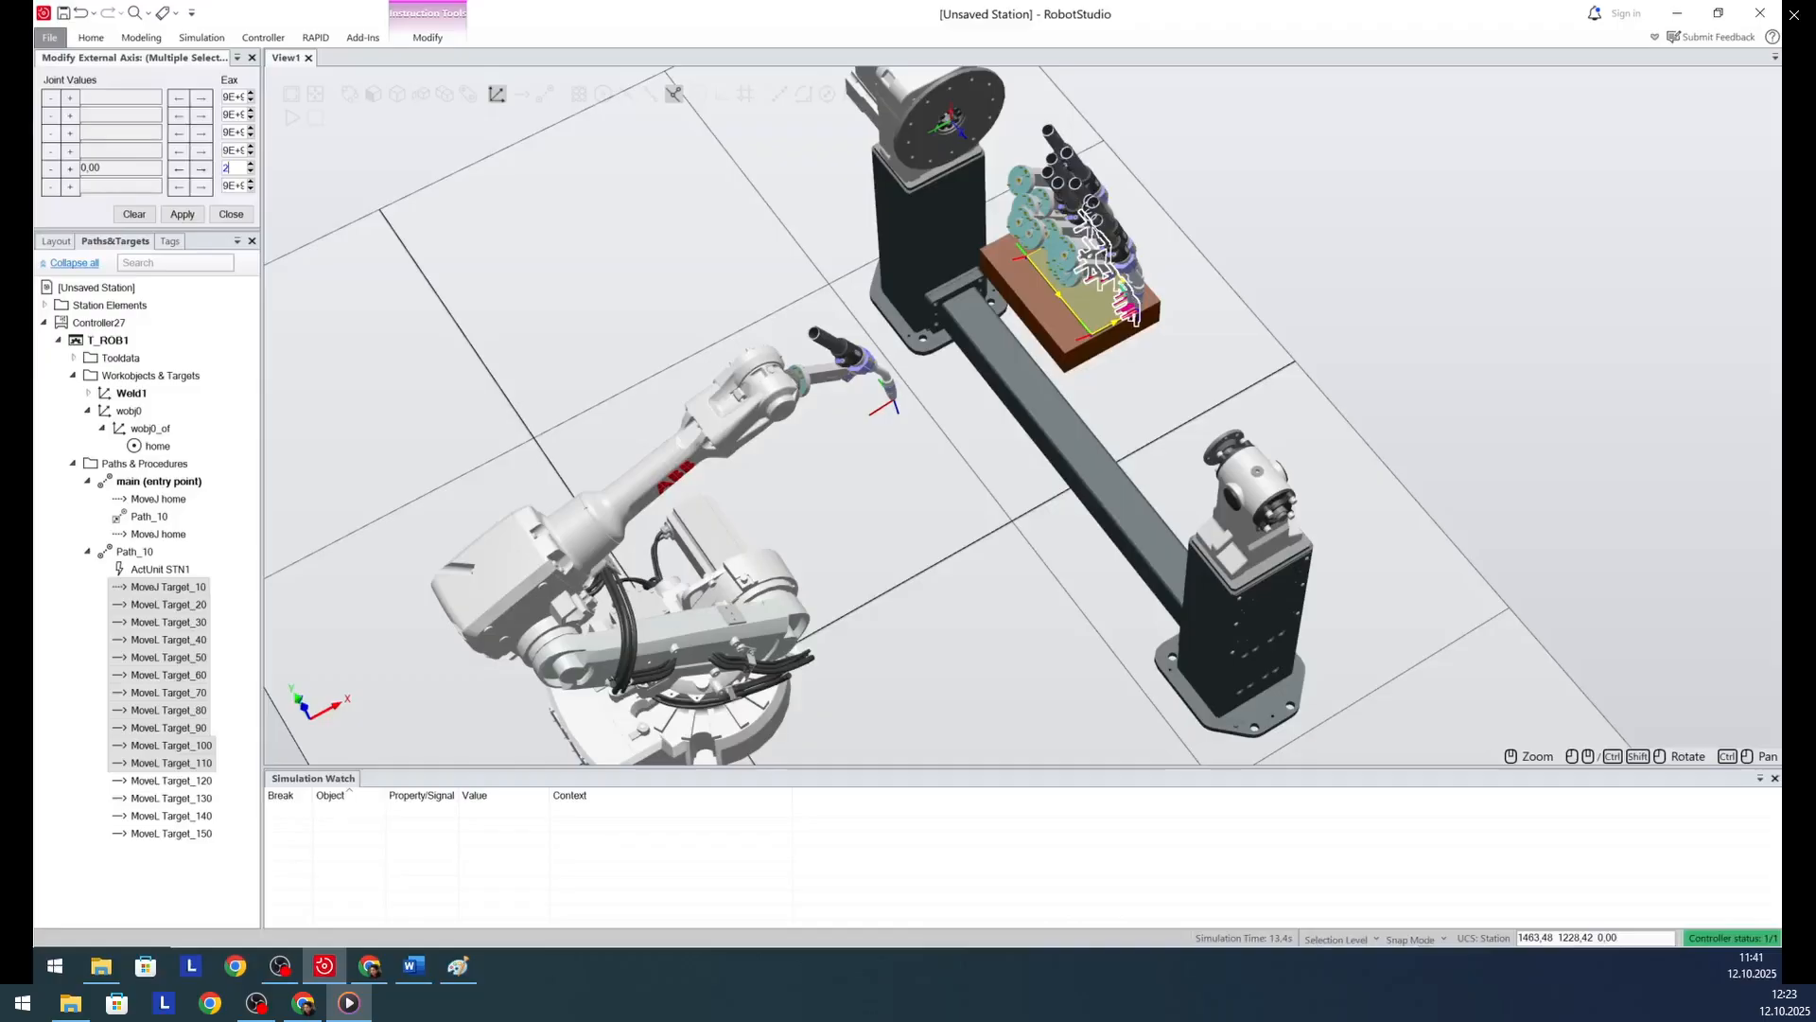
key(Return)
click(291, 496)
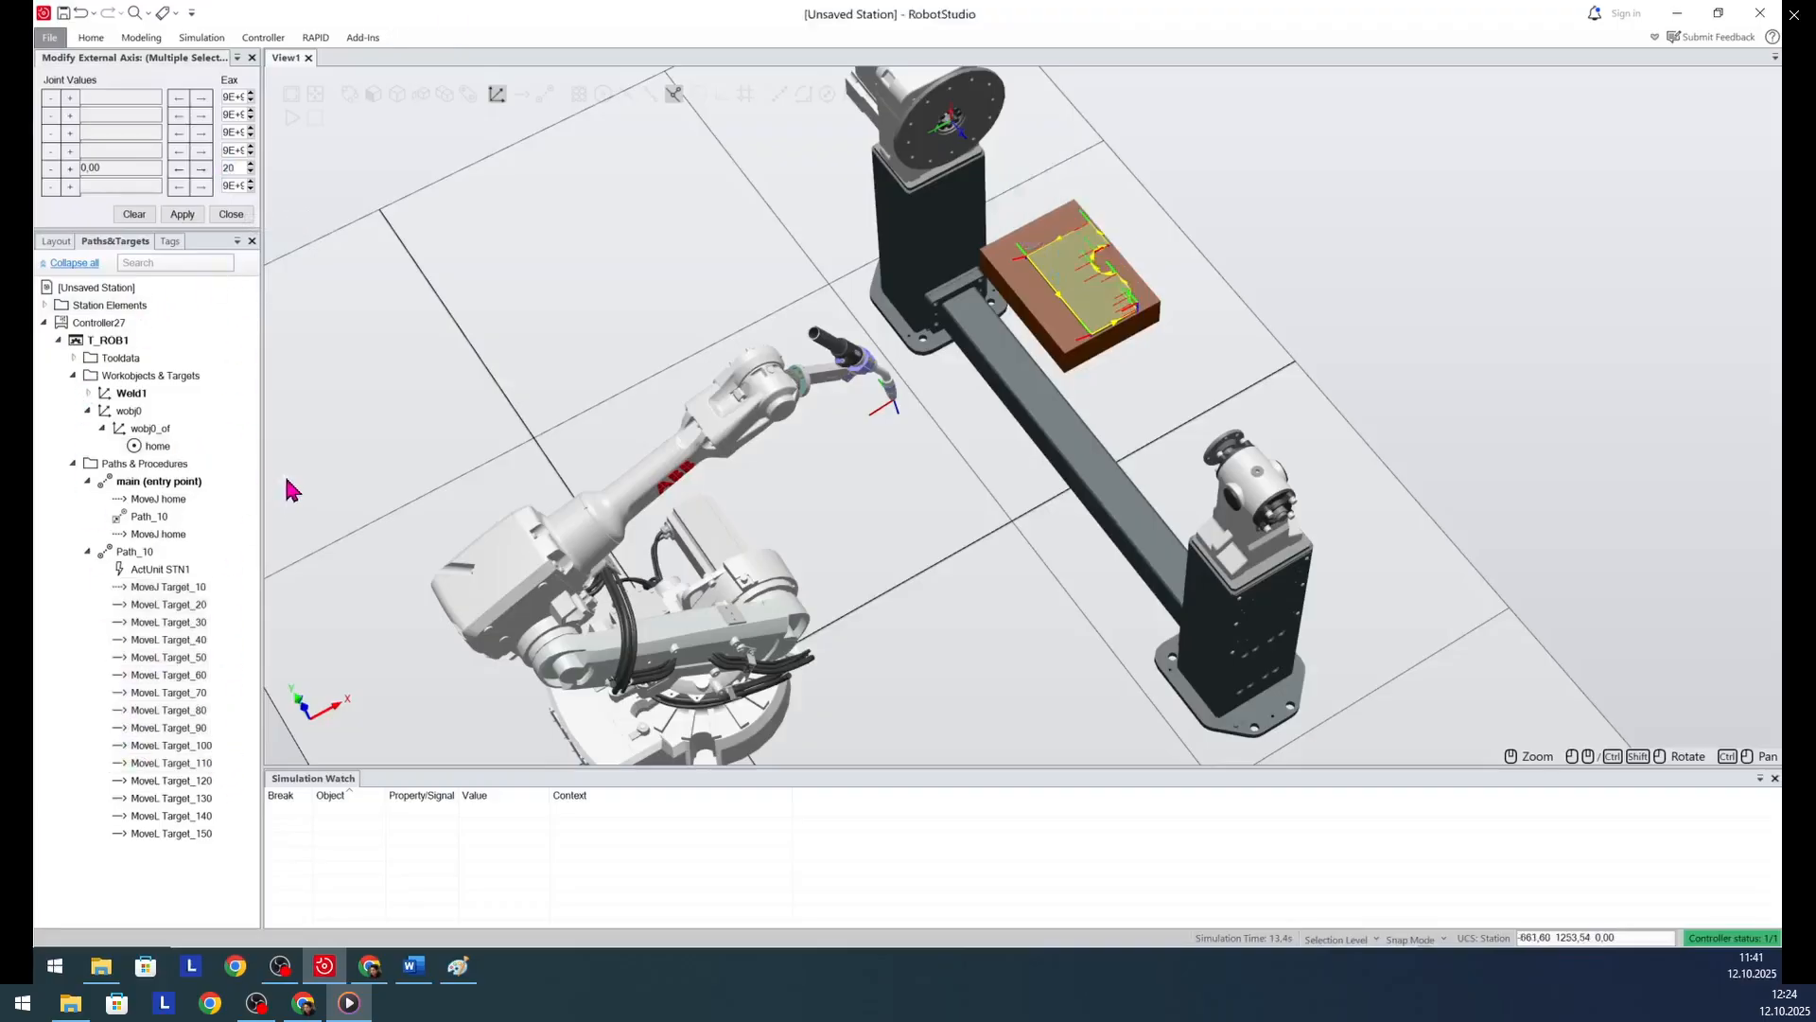
click(166, 747)
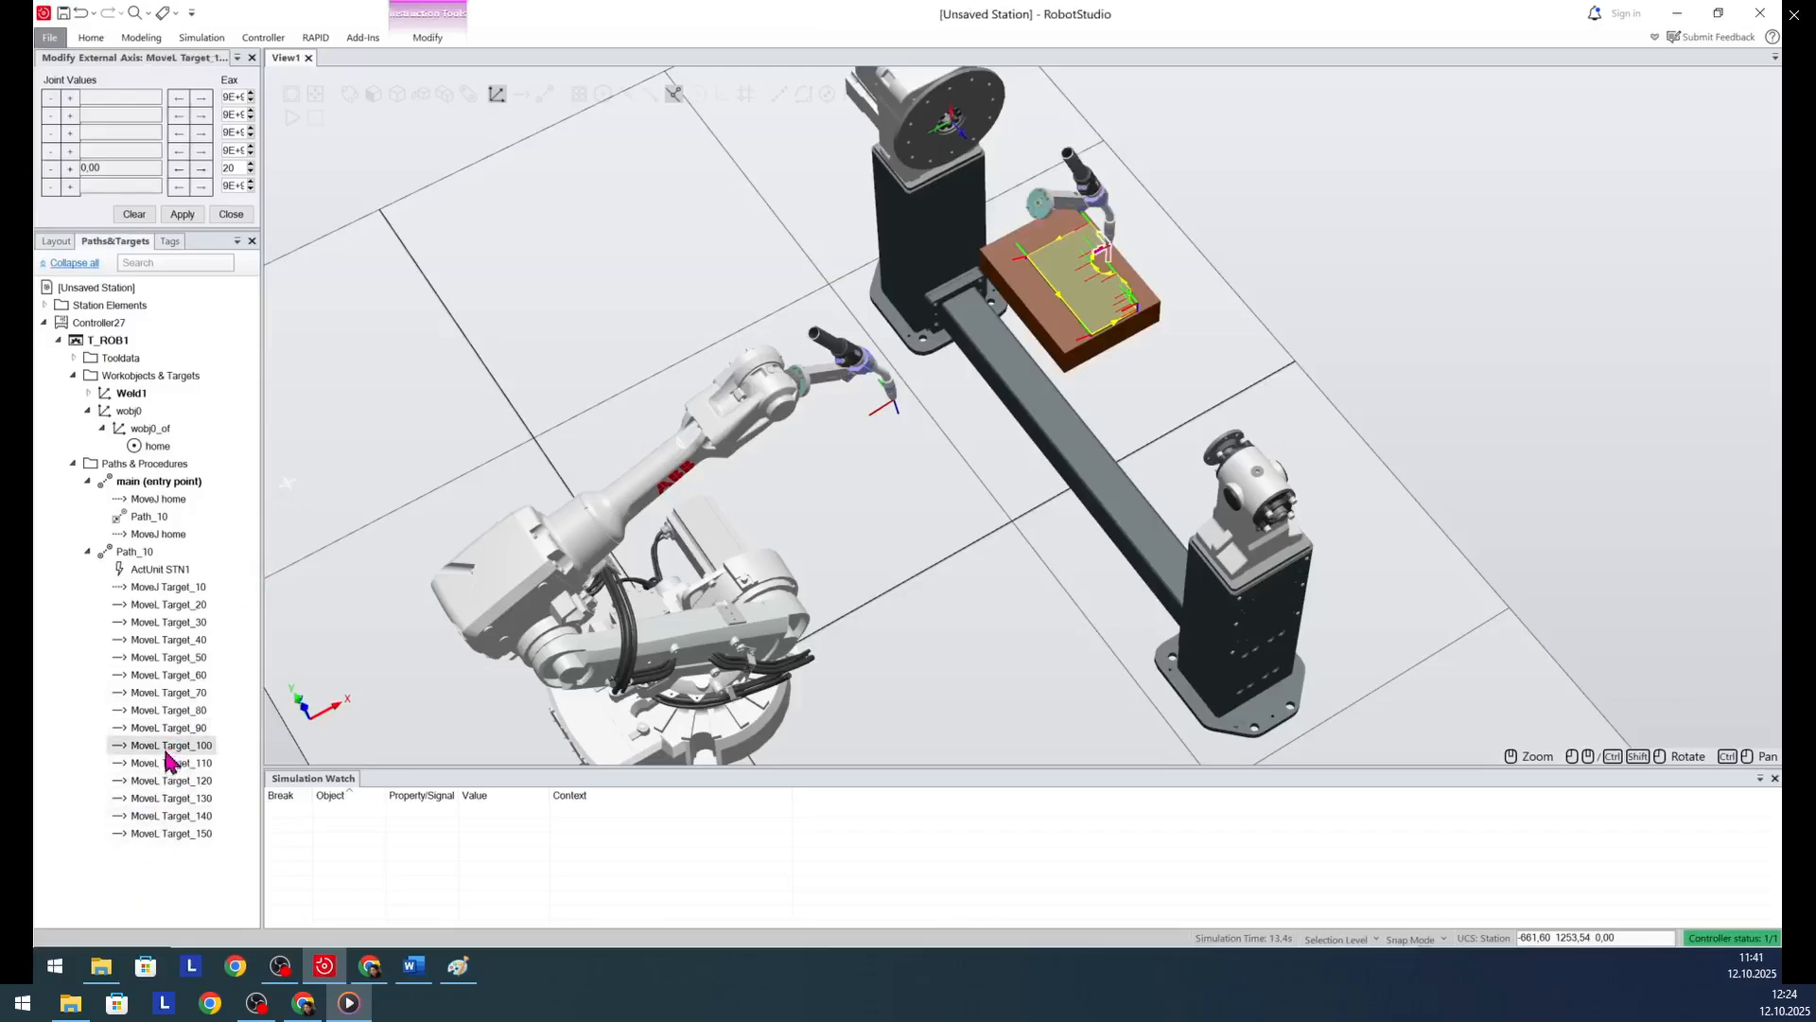
click(165, 766)
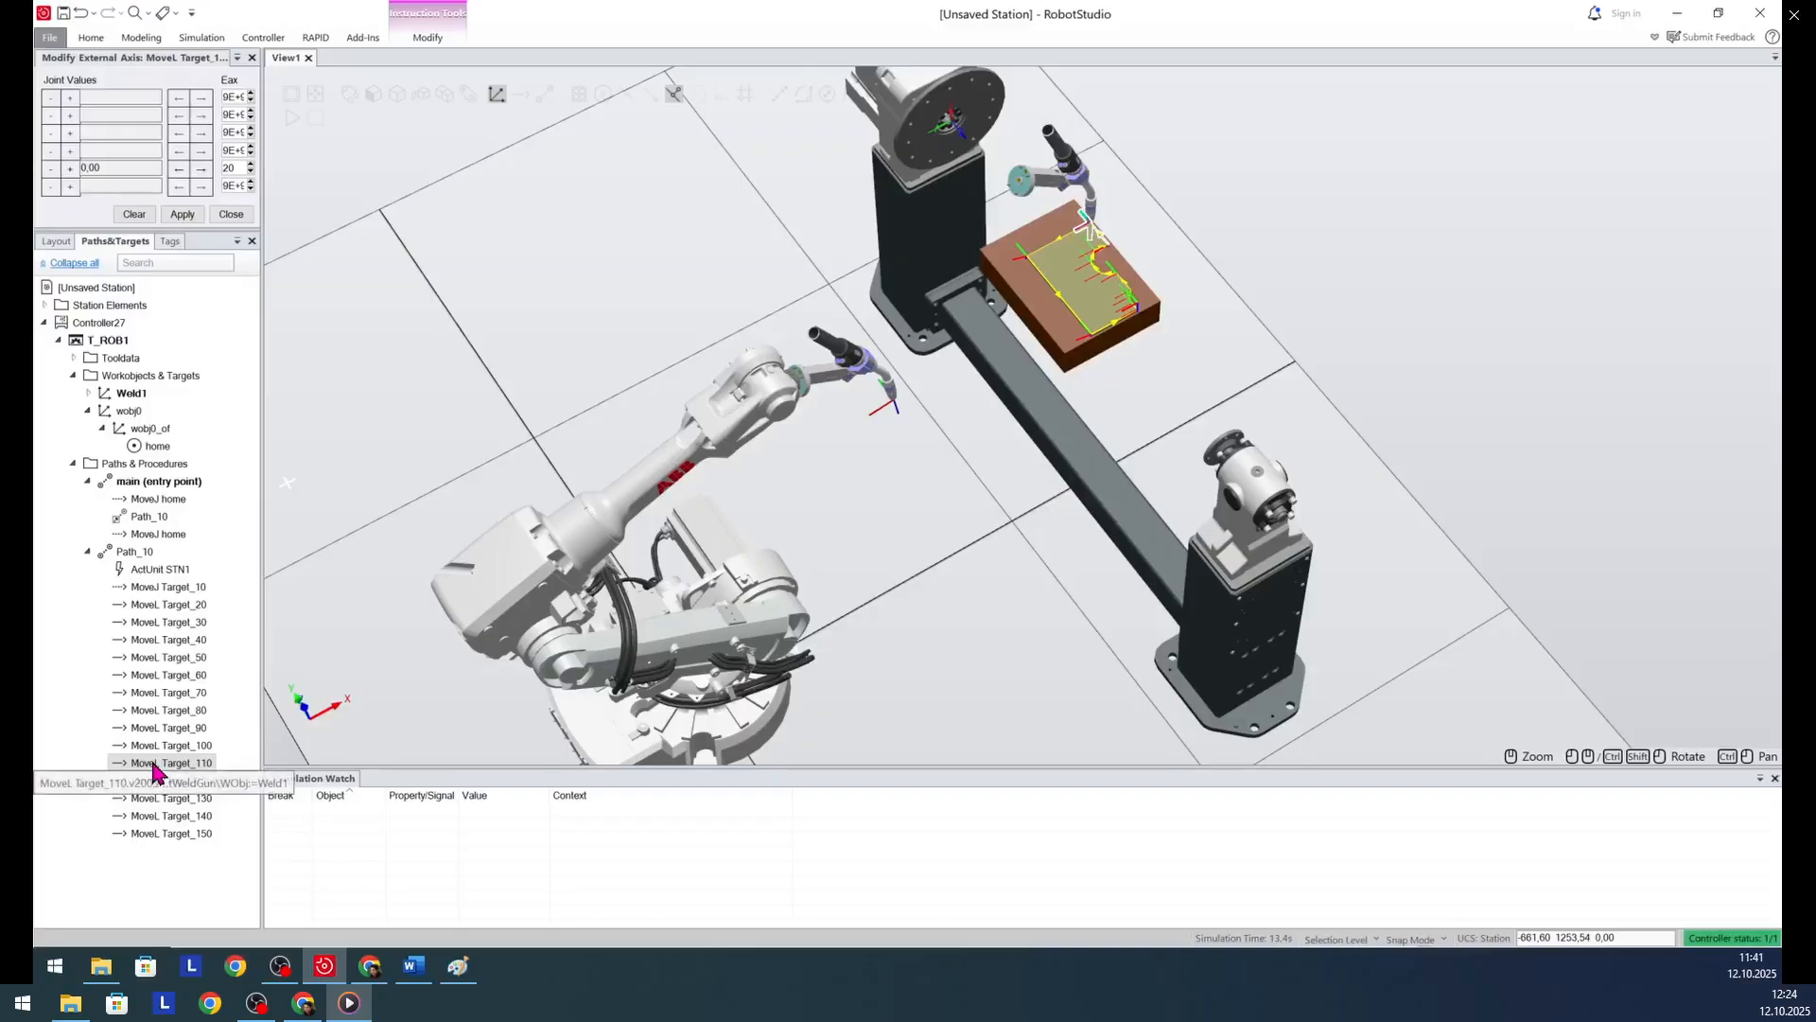
click(230, 215)
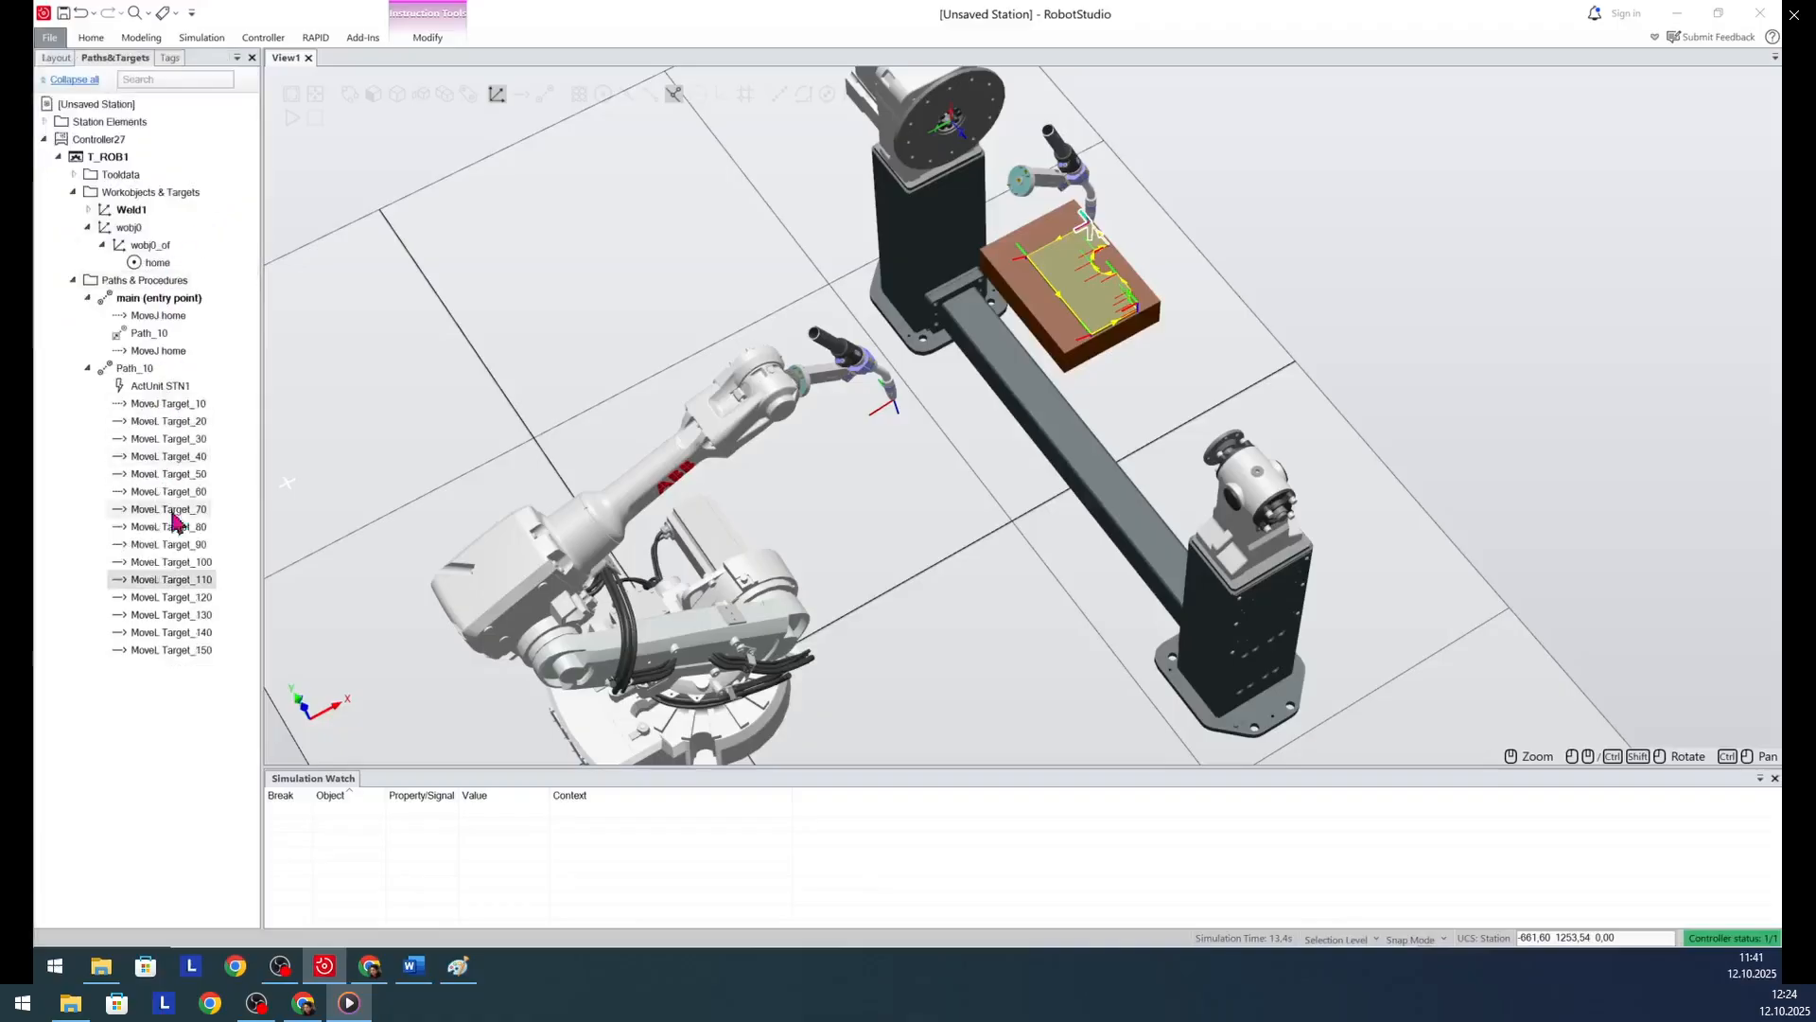
- Insert a WaitTime action instruction after MoveL Target_110 in Path_10
right_click(158, 584)
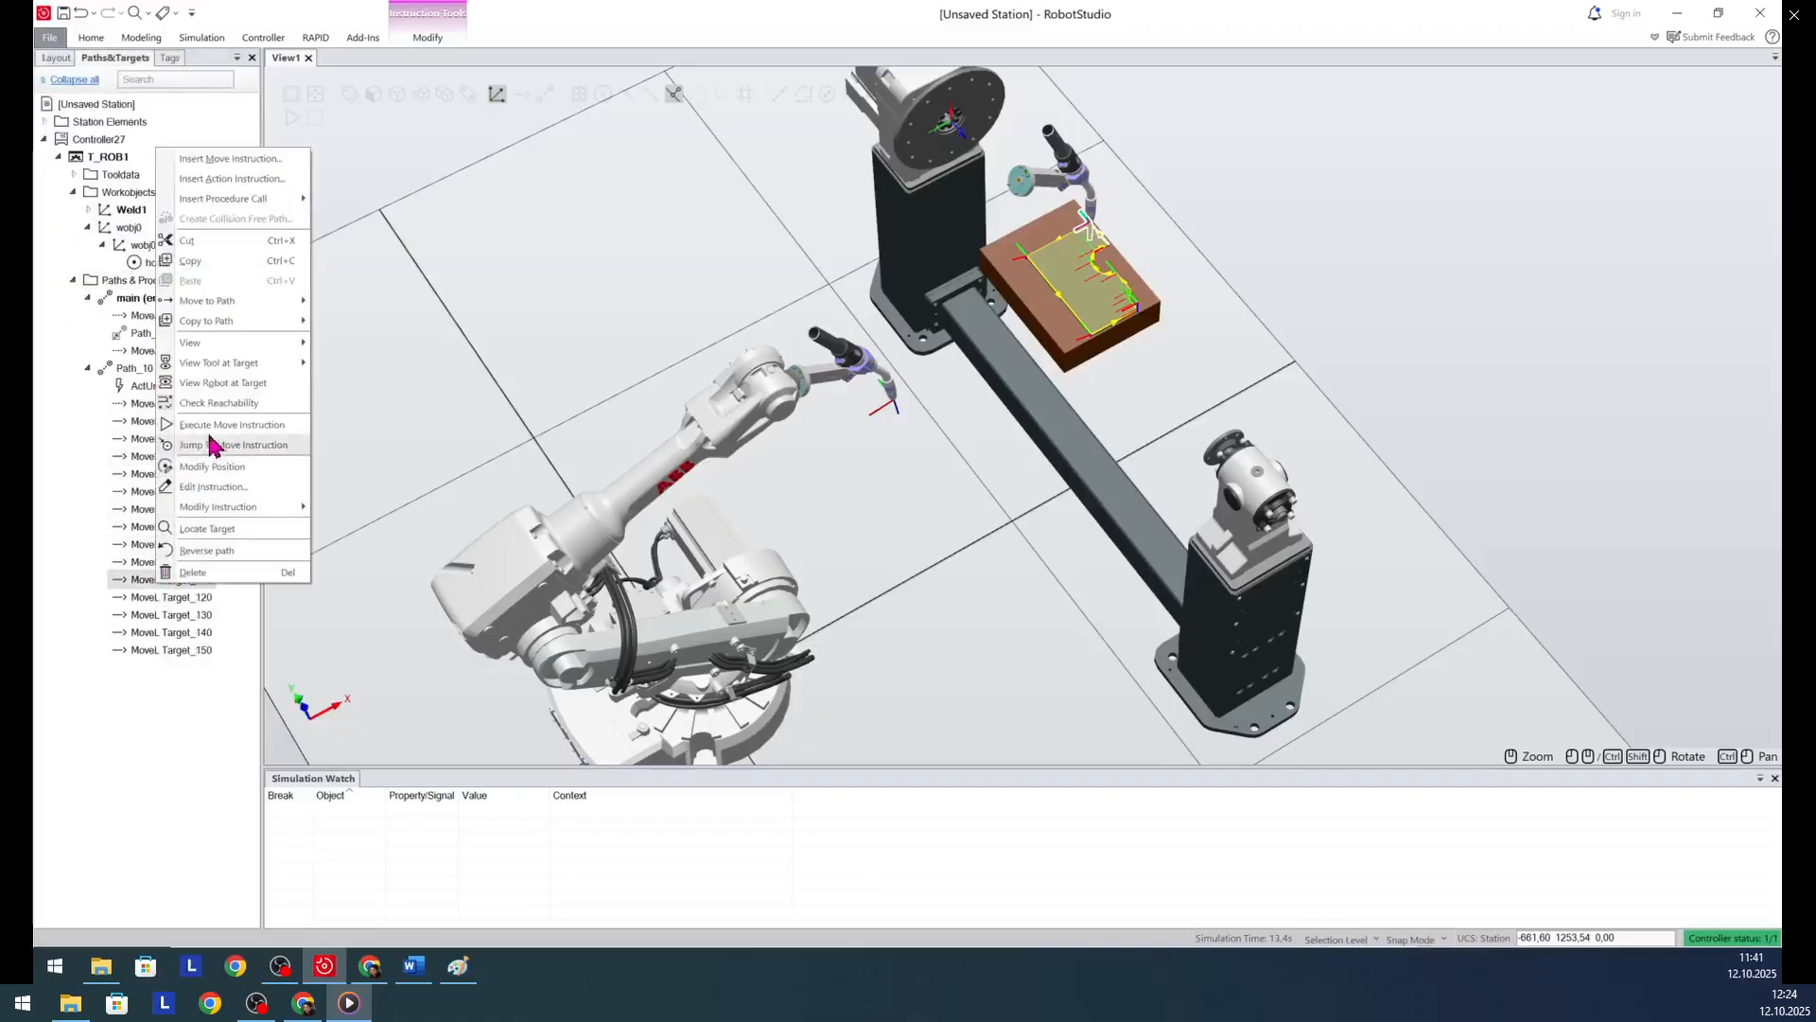
mouse_move(210, 510)
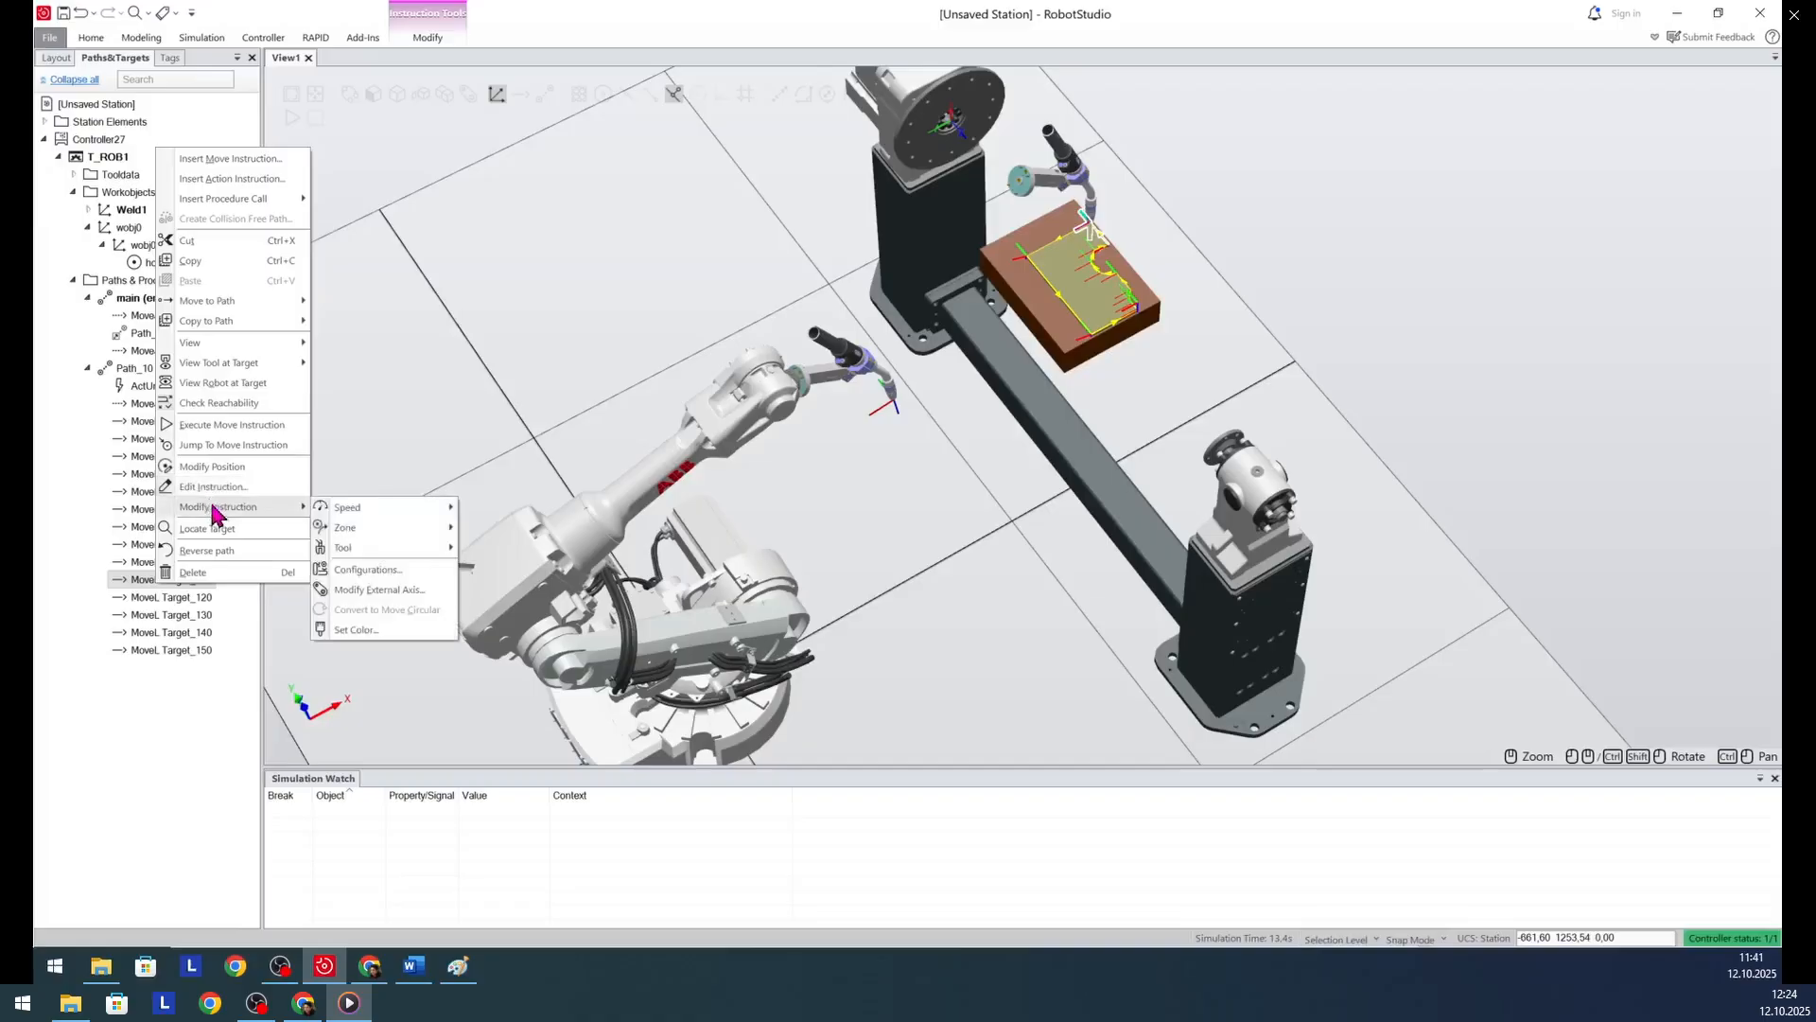
click(248, 182)
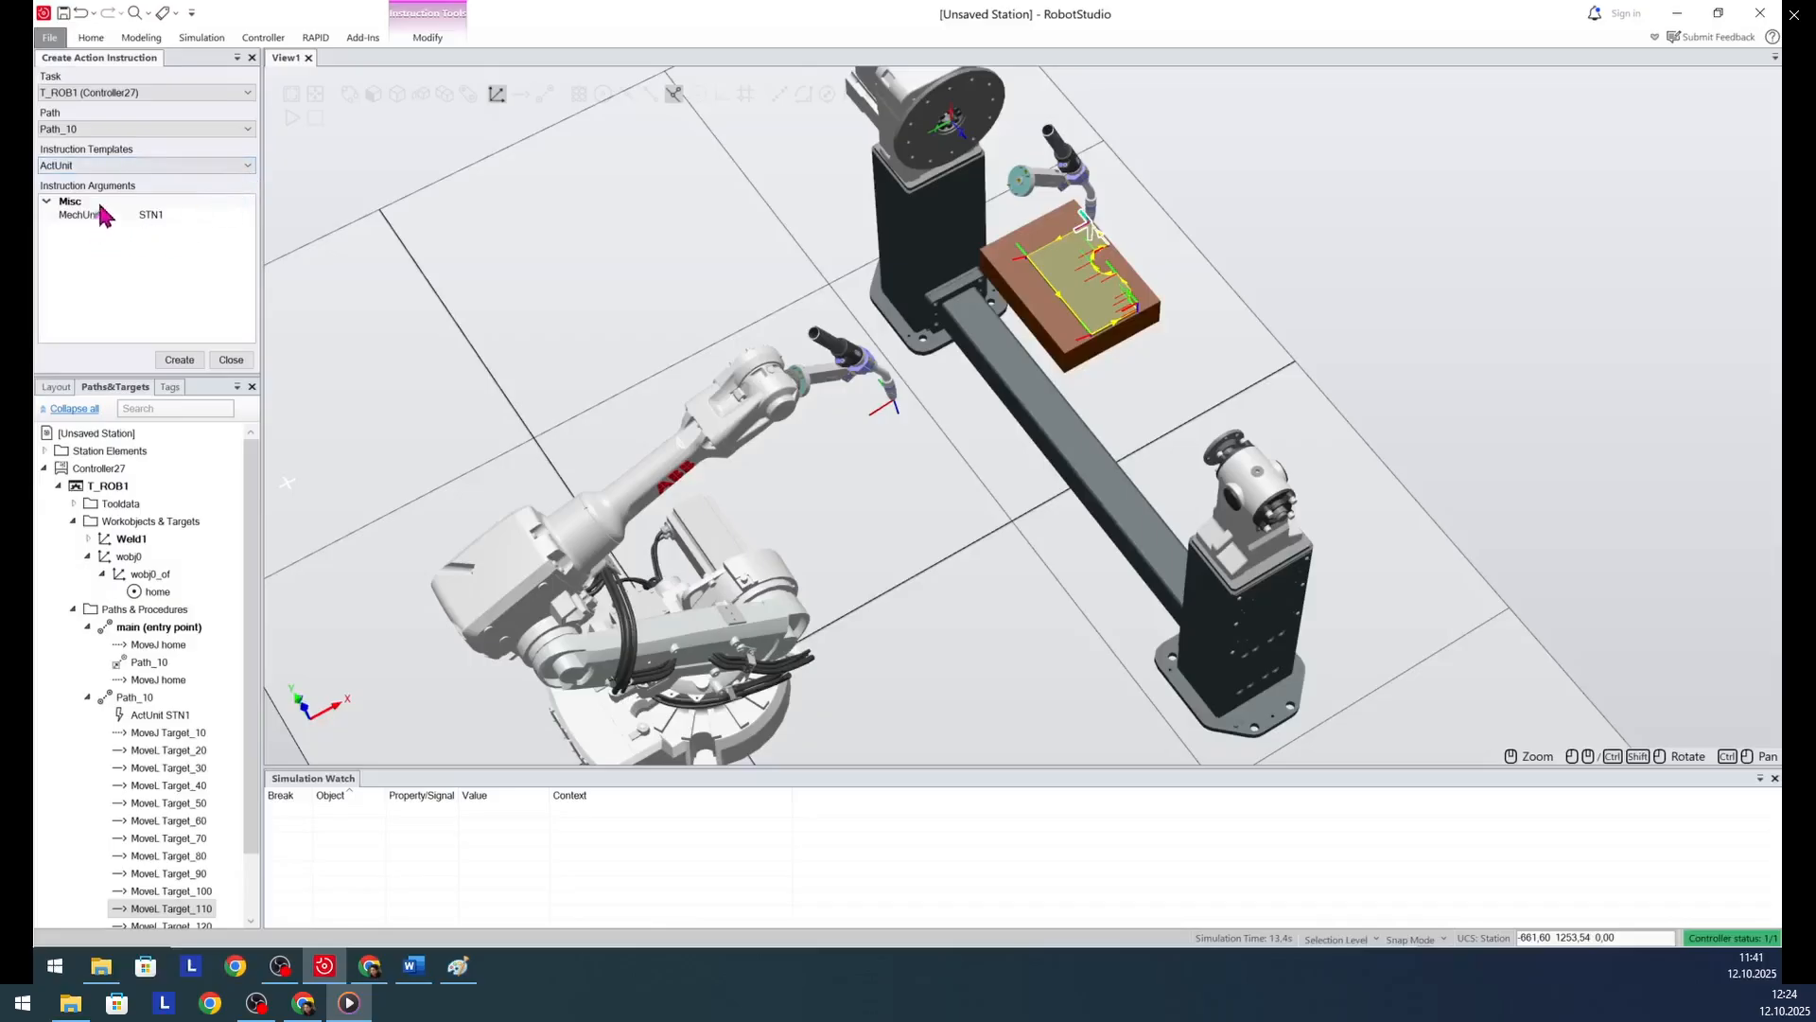
click(175, 166)
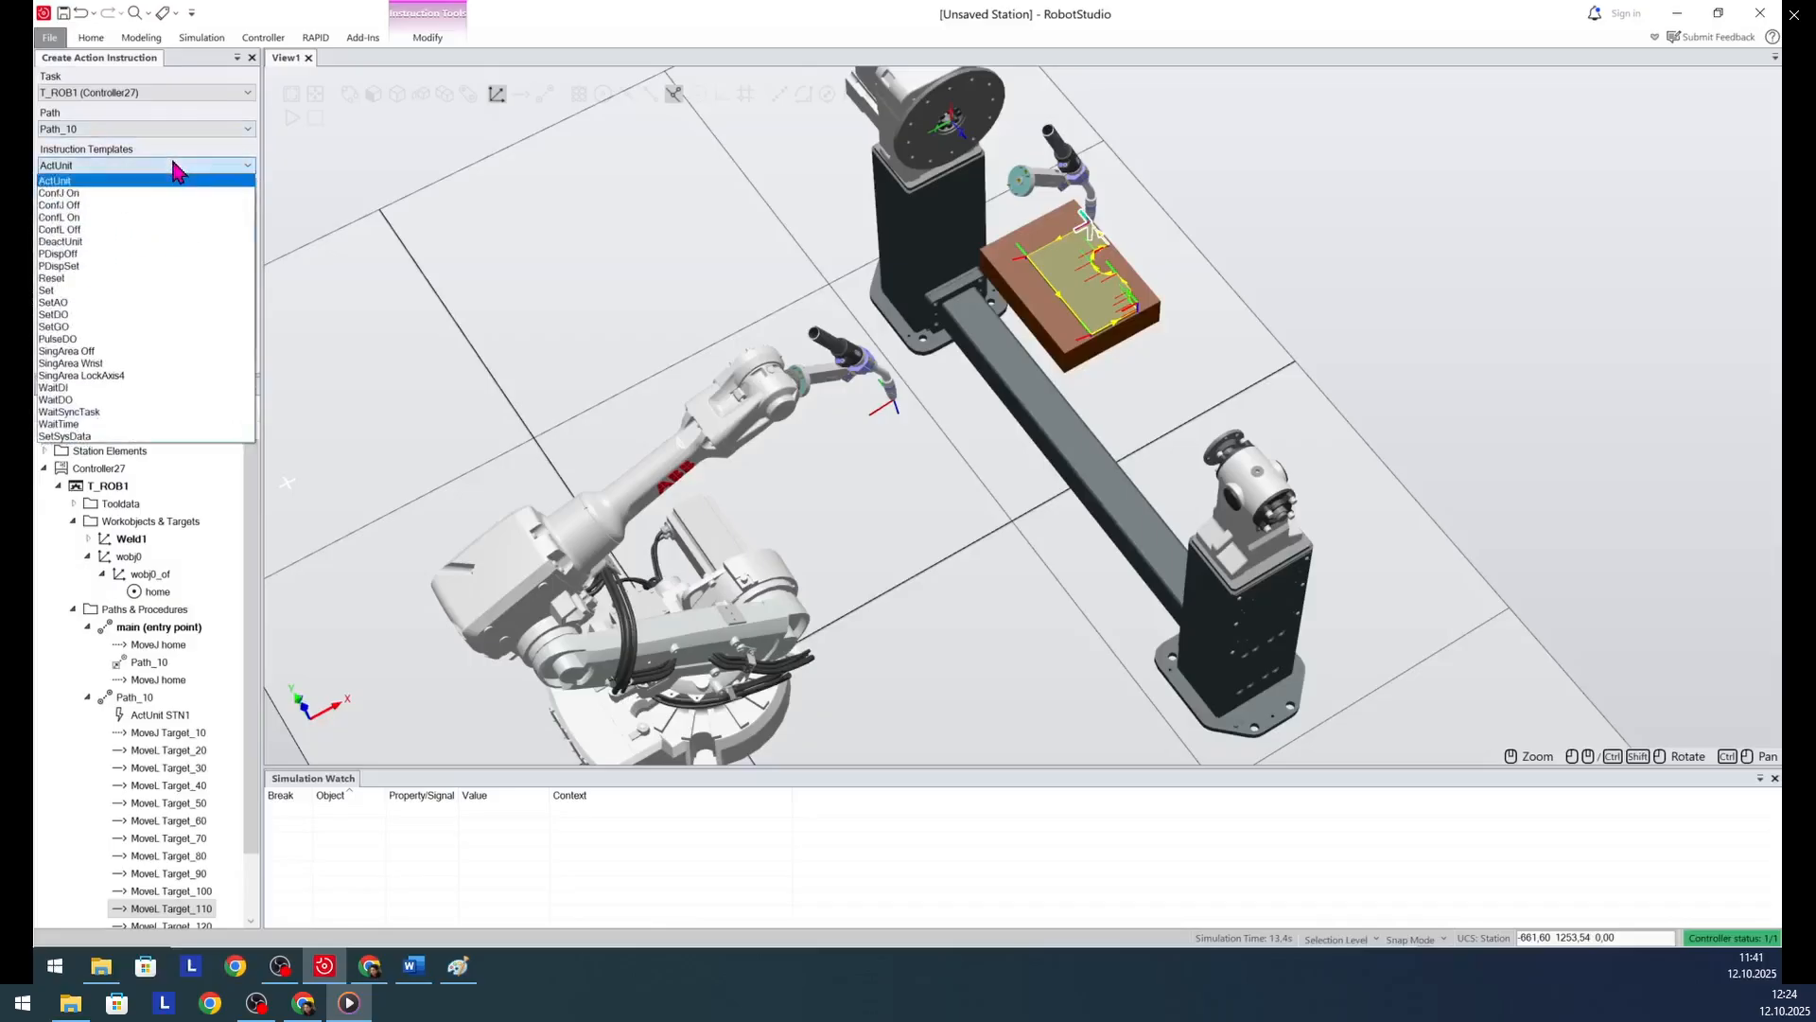
click(87, 426)
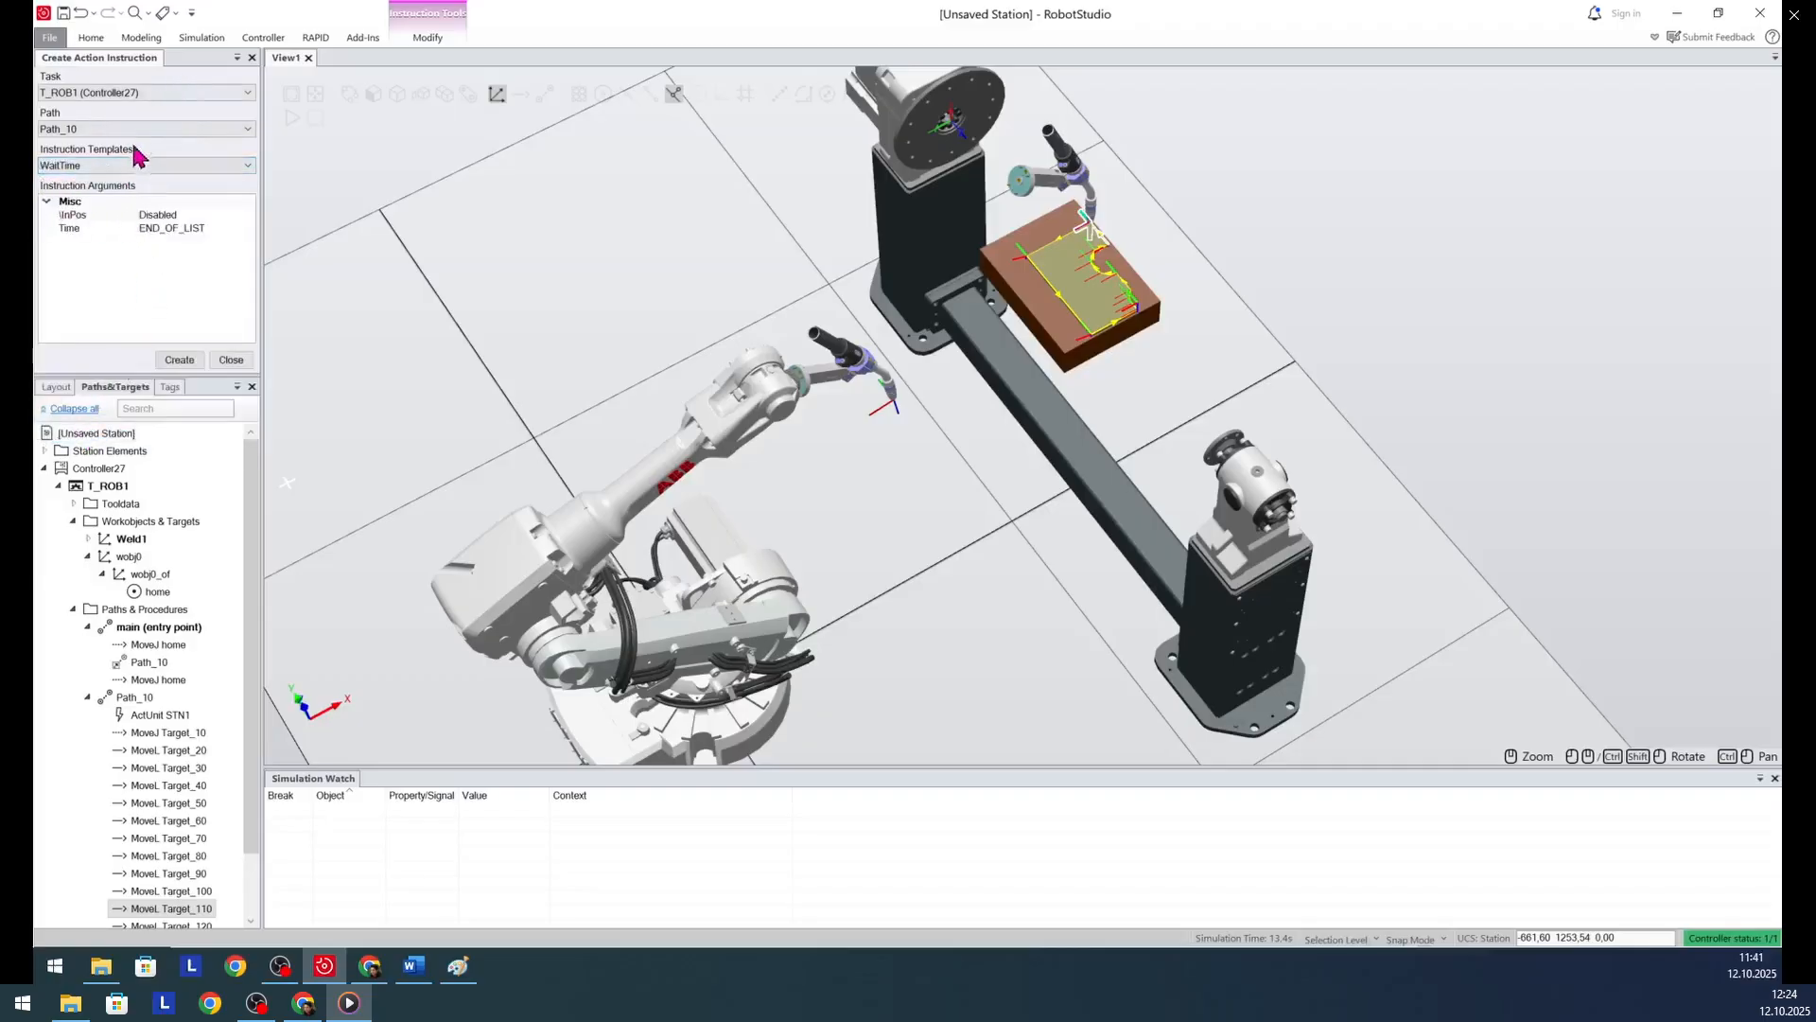
click(180, 361)
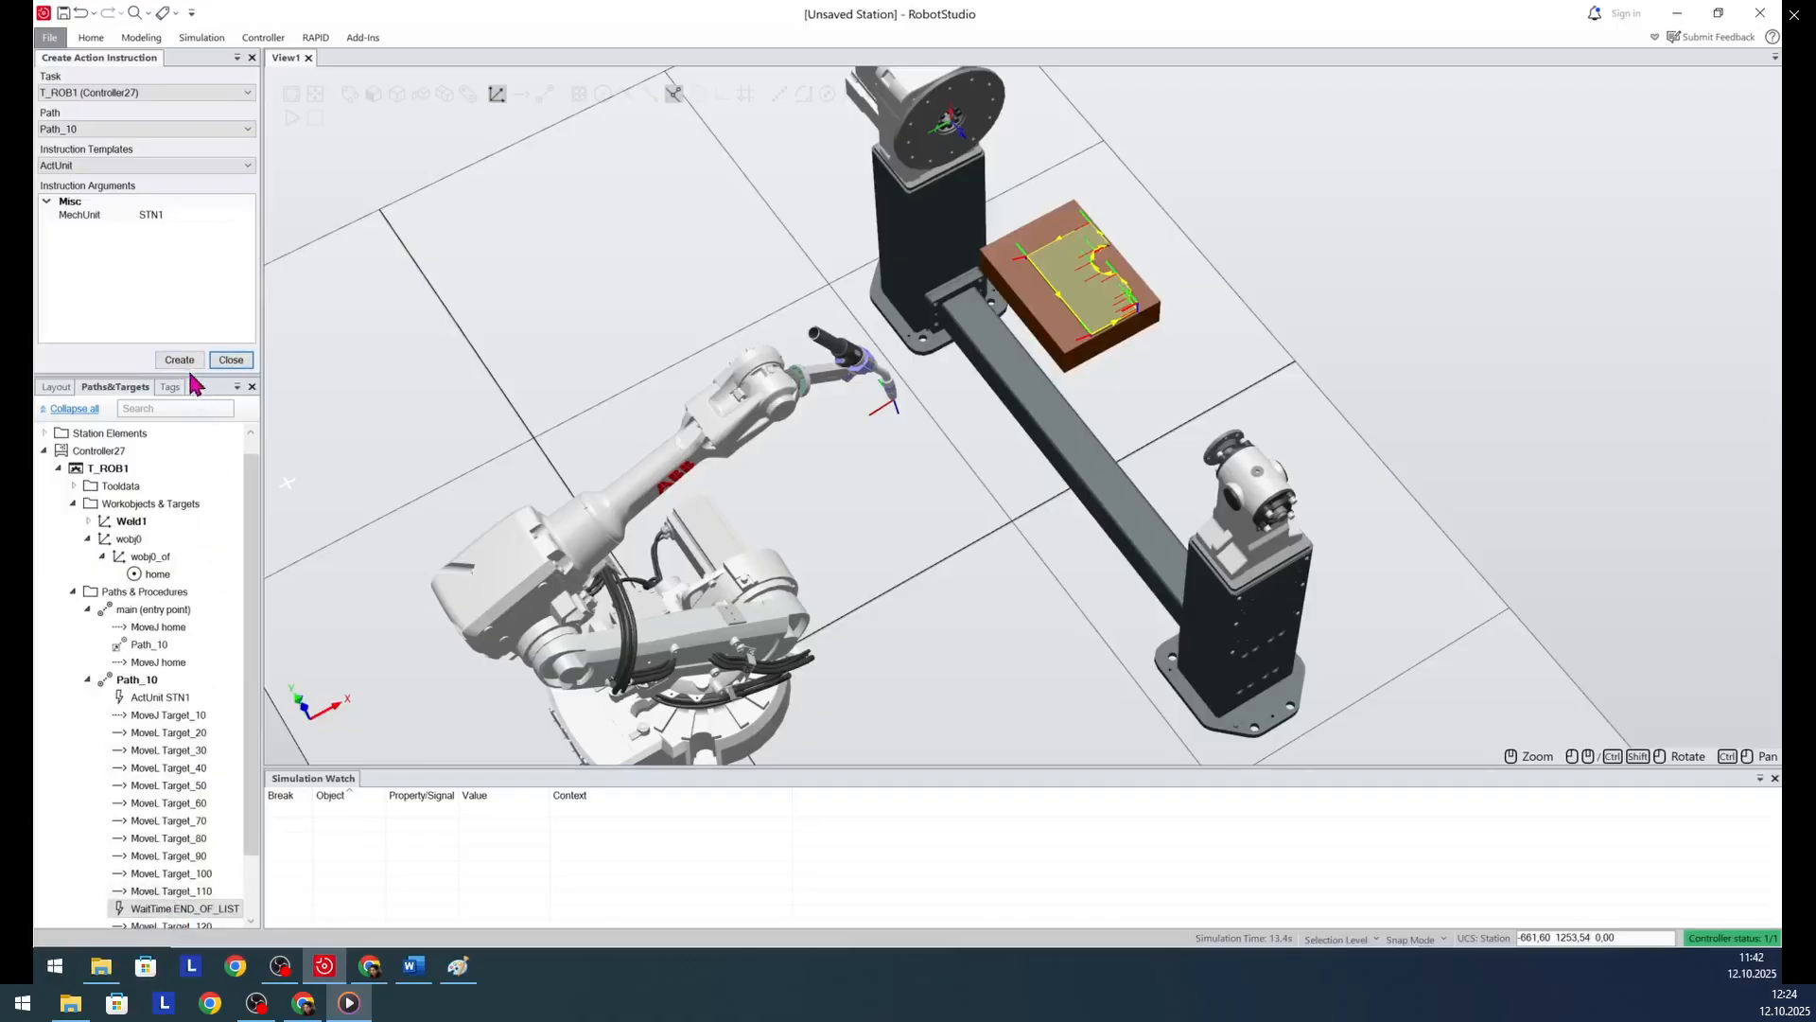
click(230, 361)
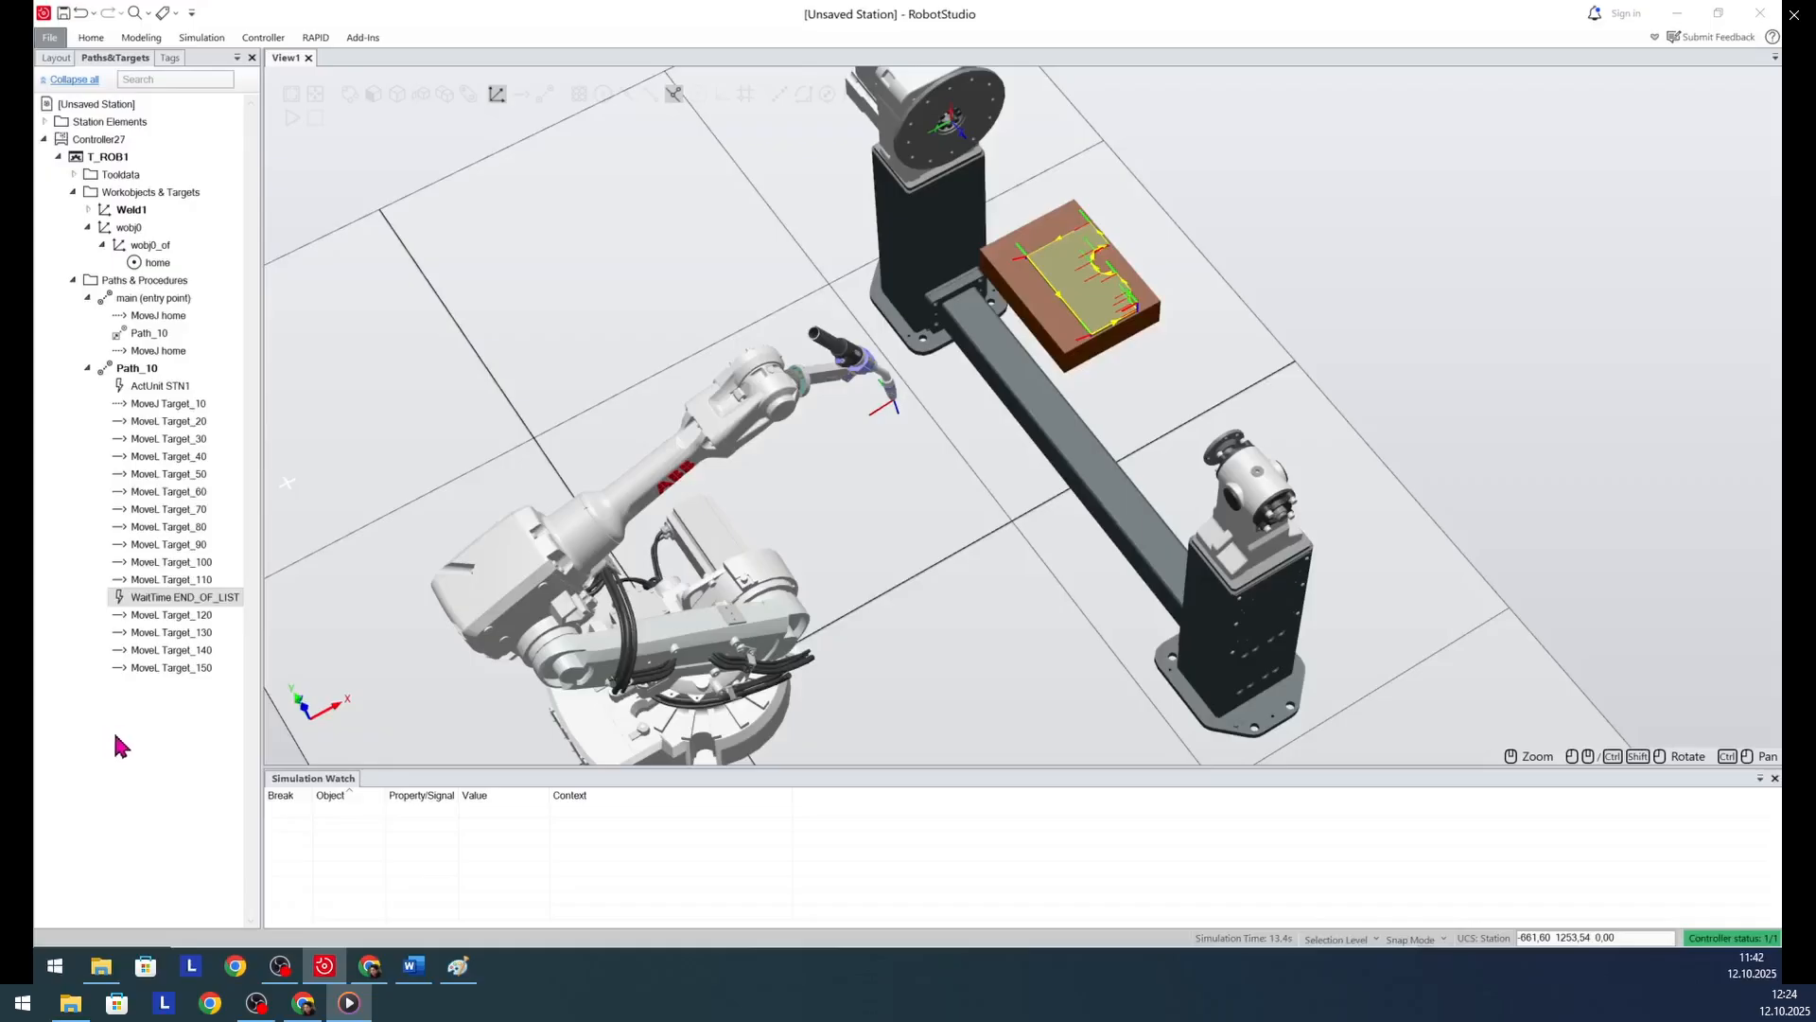
- Check which values the WaitTime instruction's Time argument offers, and delete the instruction from Path_10
right_click(159, 604)
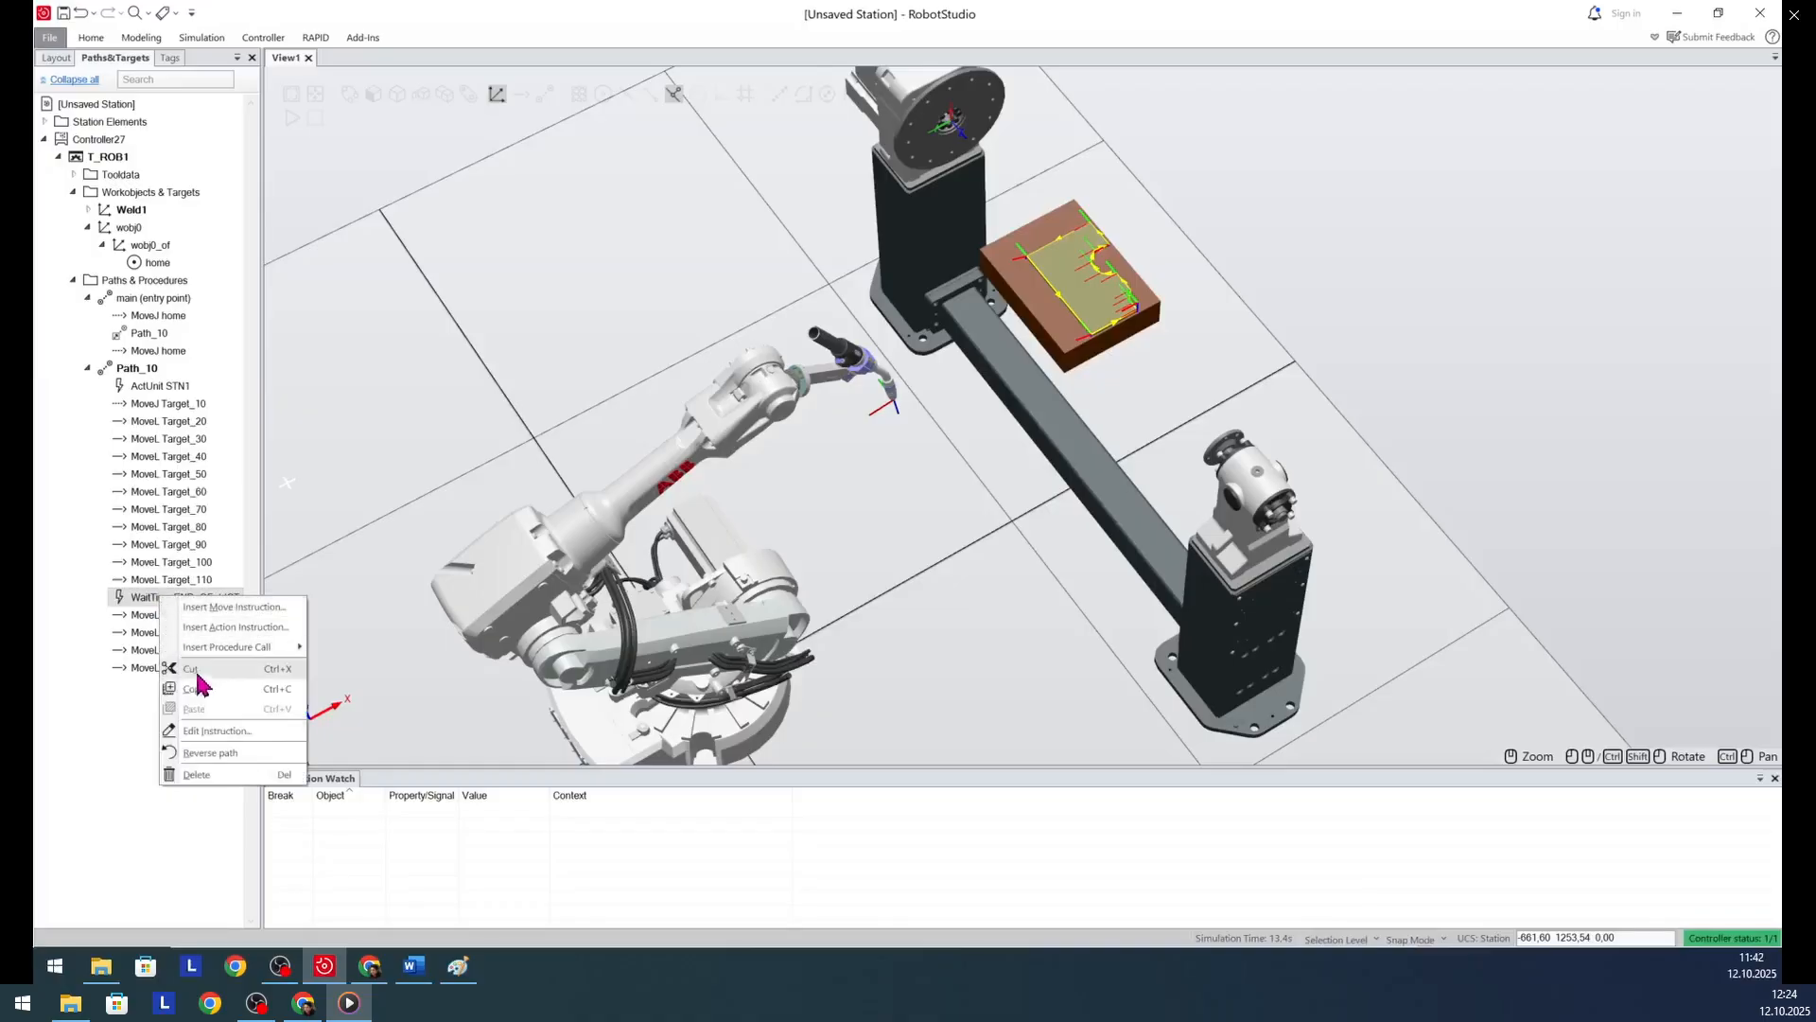
click(217, 729)
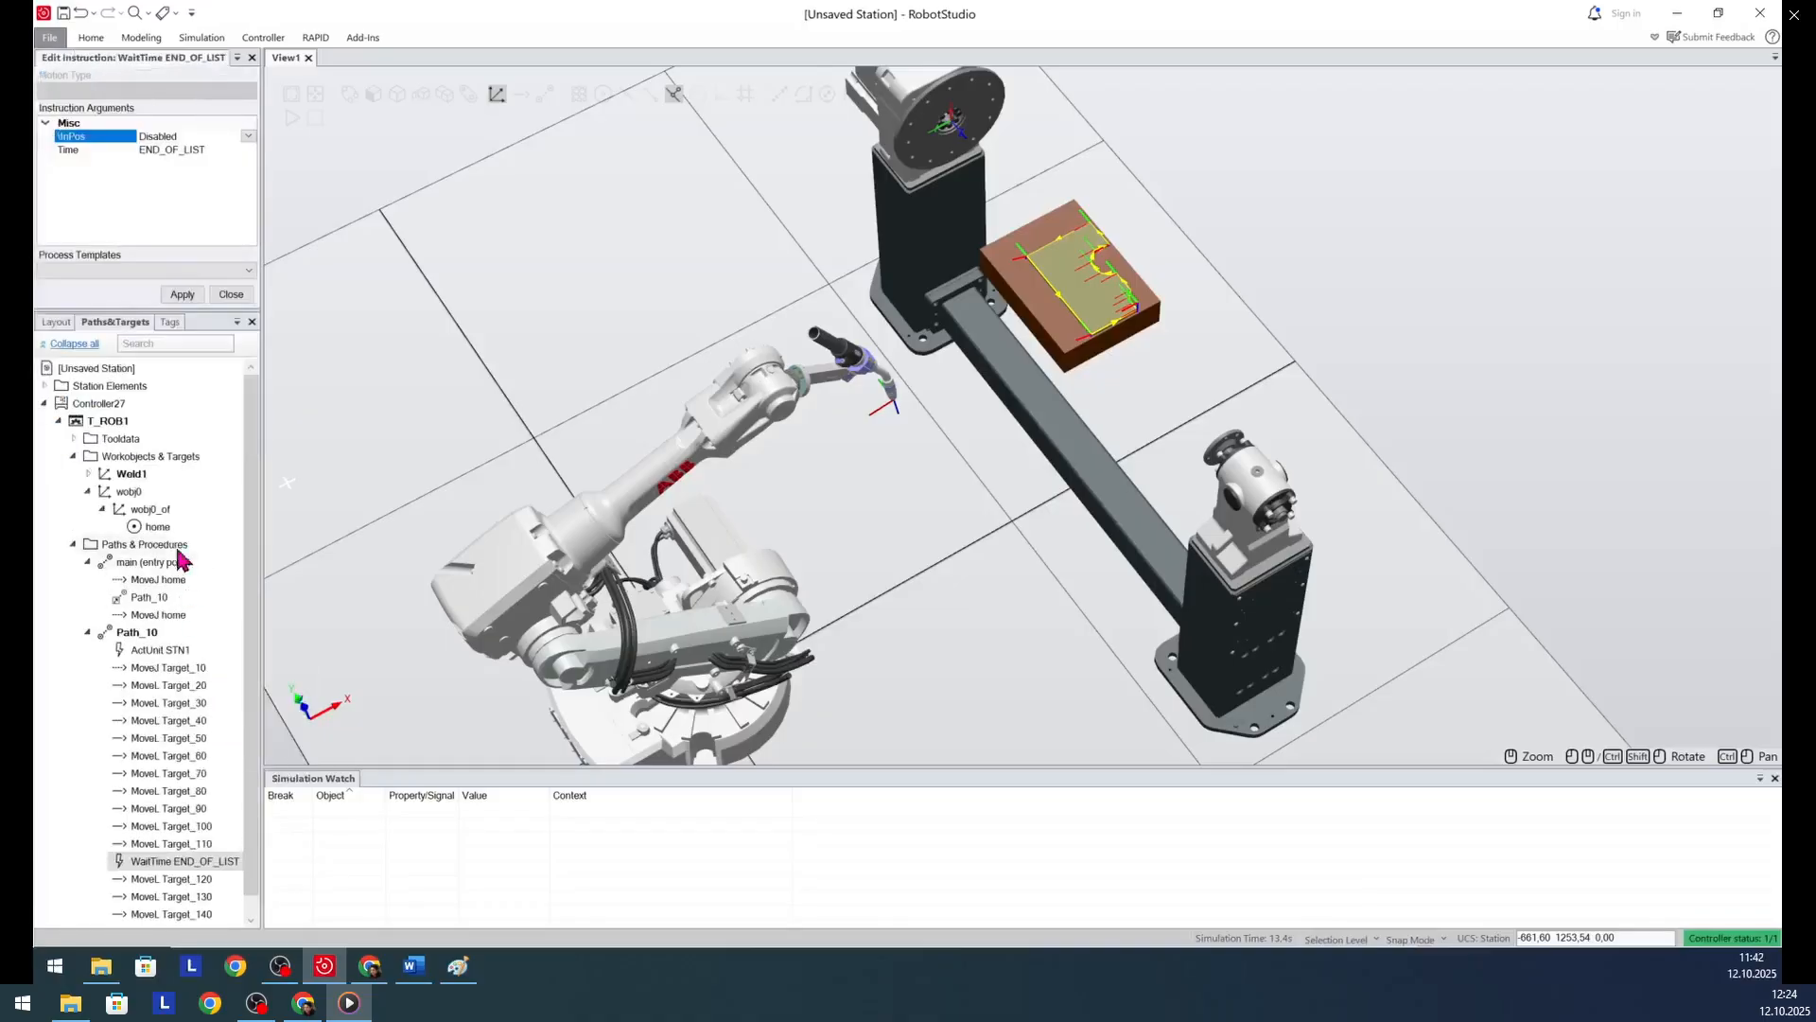
click(180, 149)
click(205, 136)
click(190, 151)
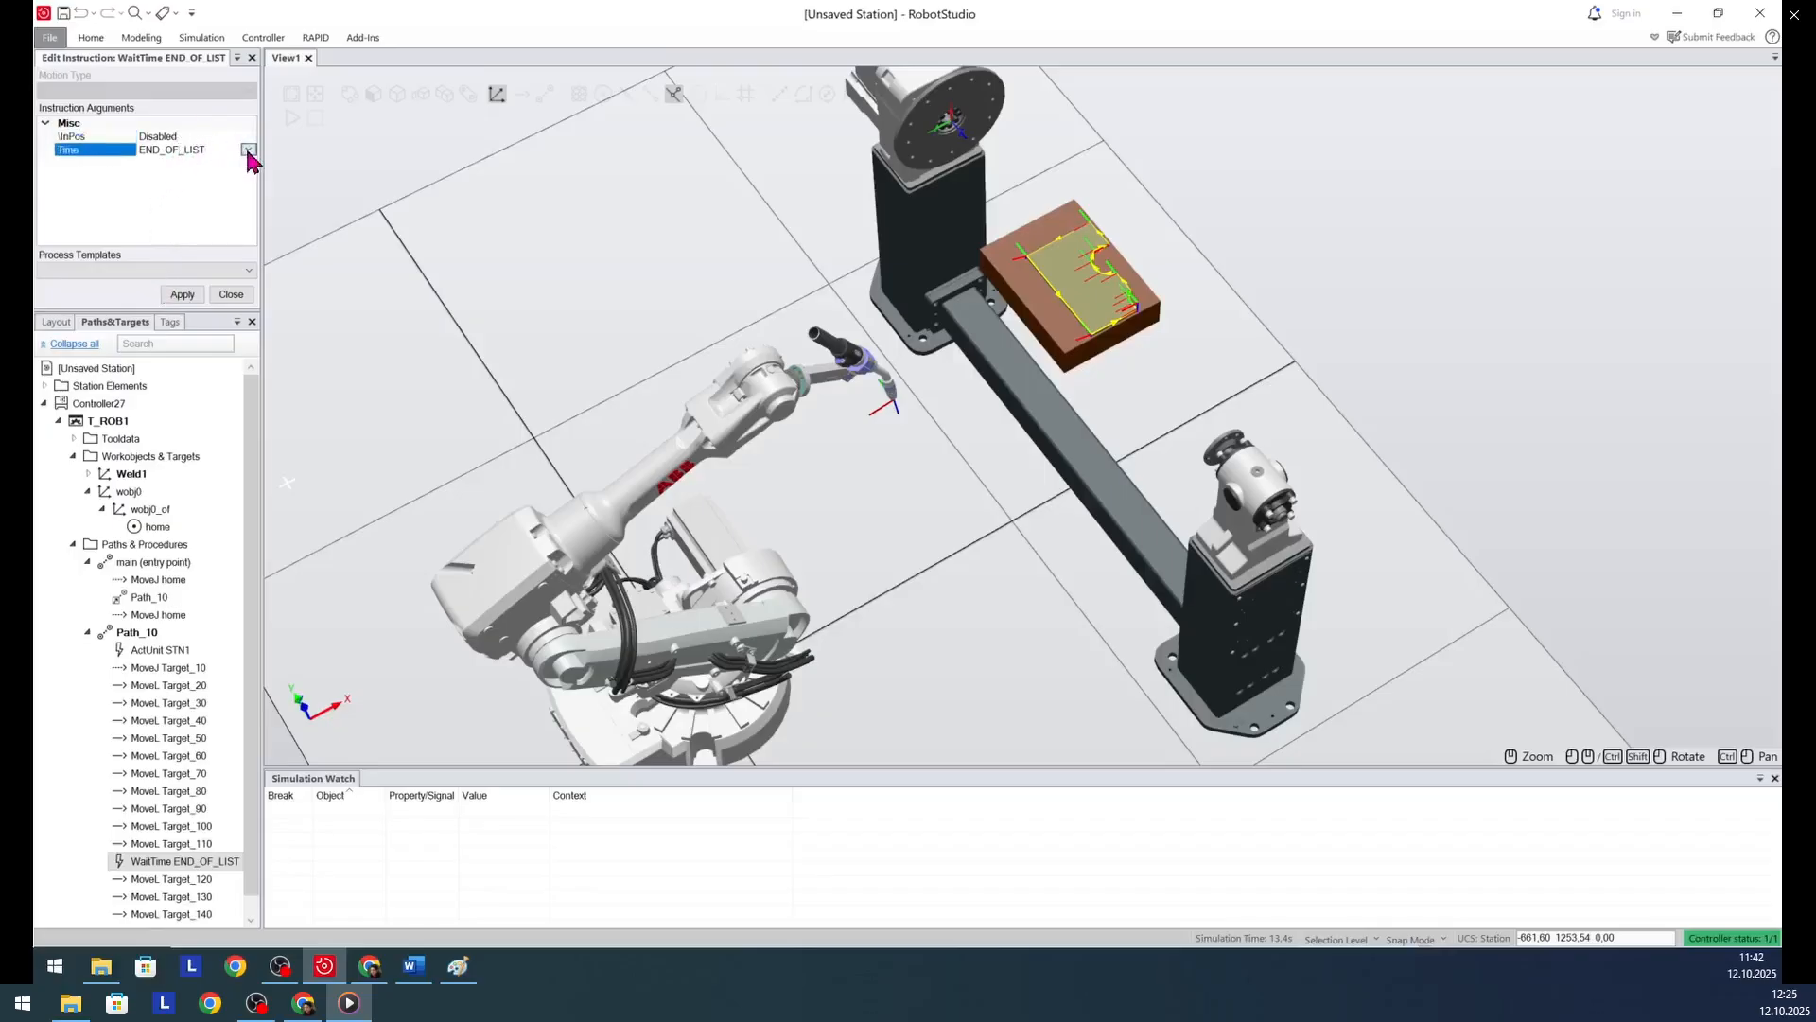
click(248, 149)
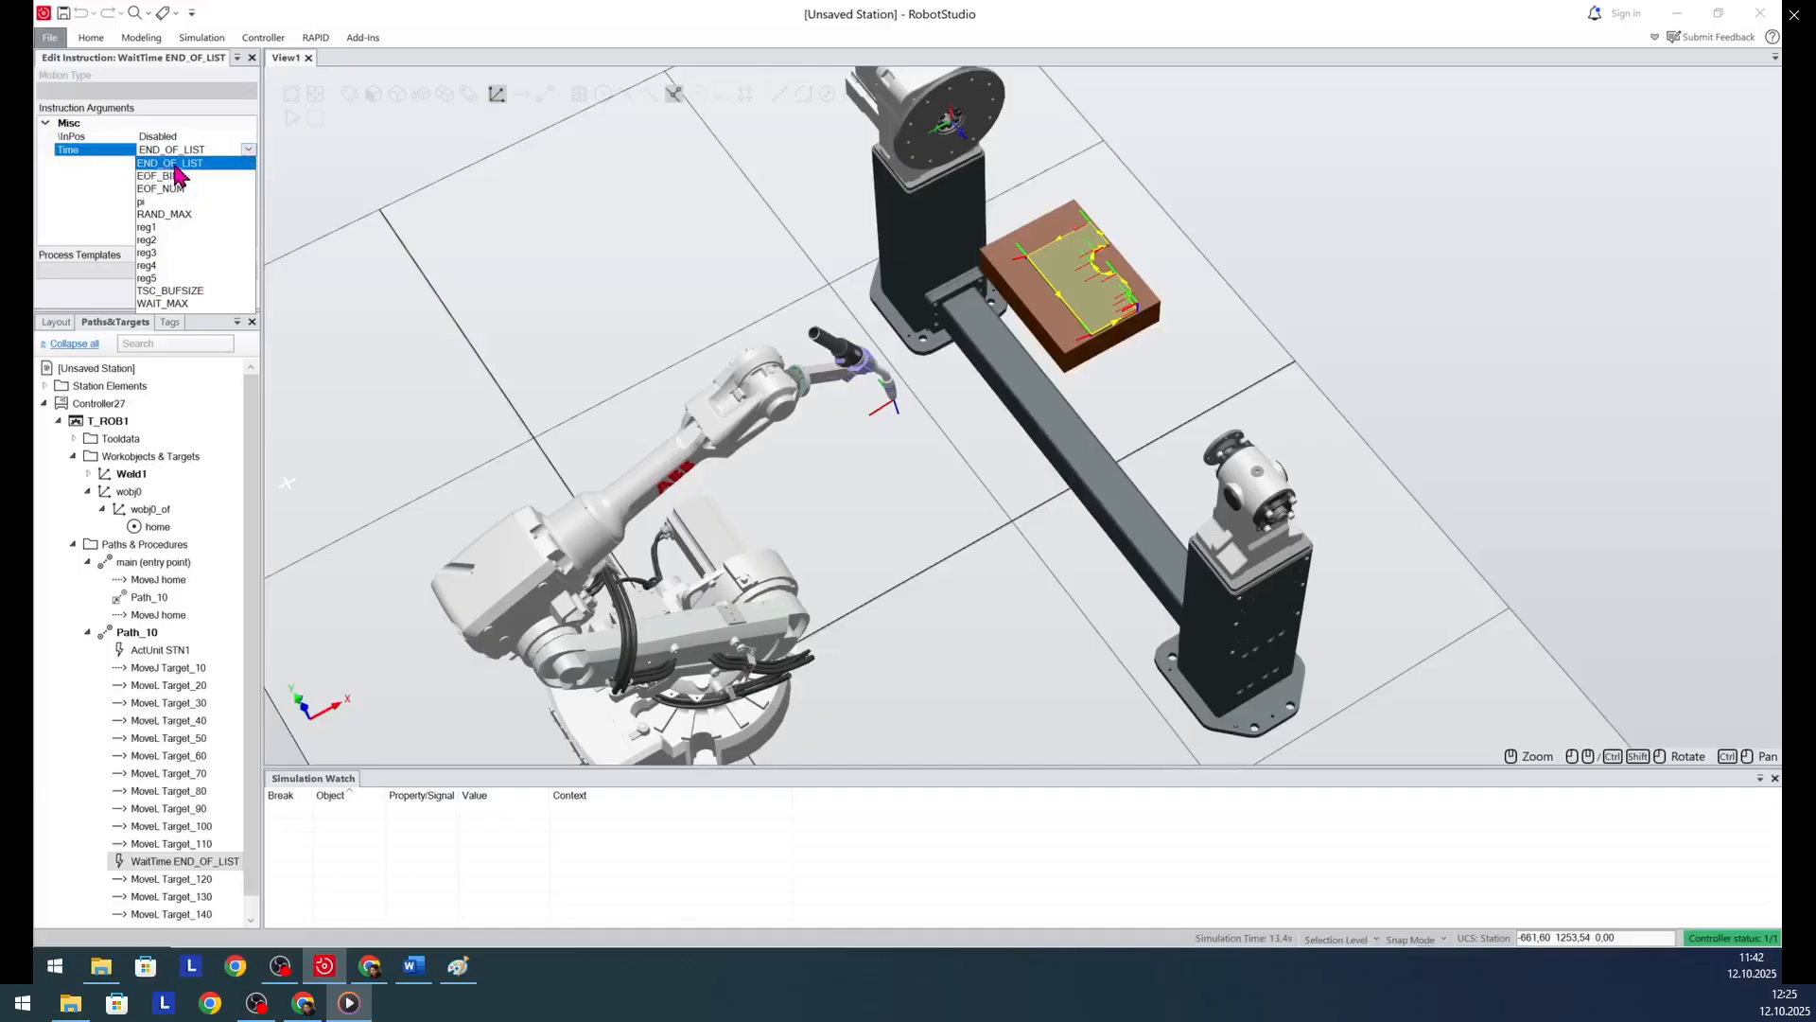
click(93, 195)
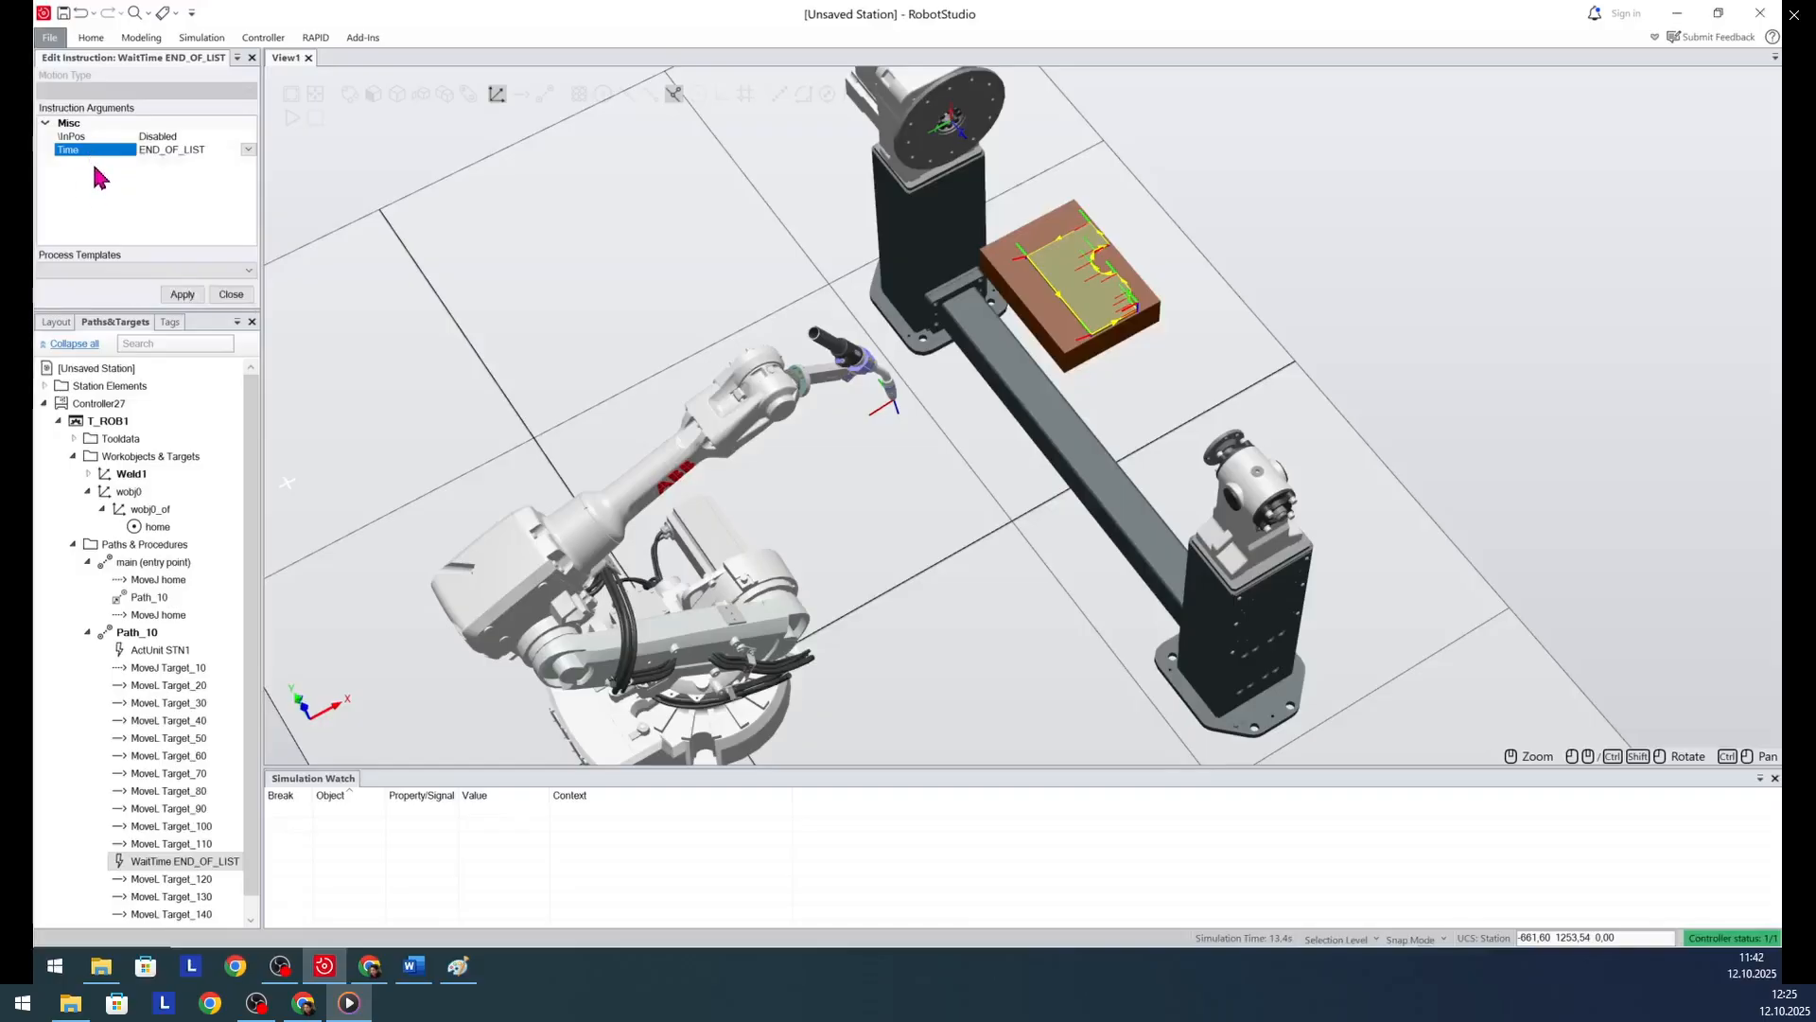
right_click(164, 860)
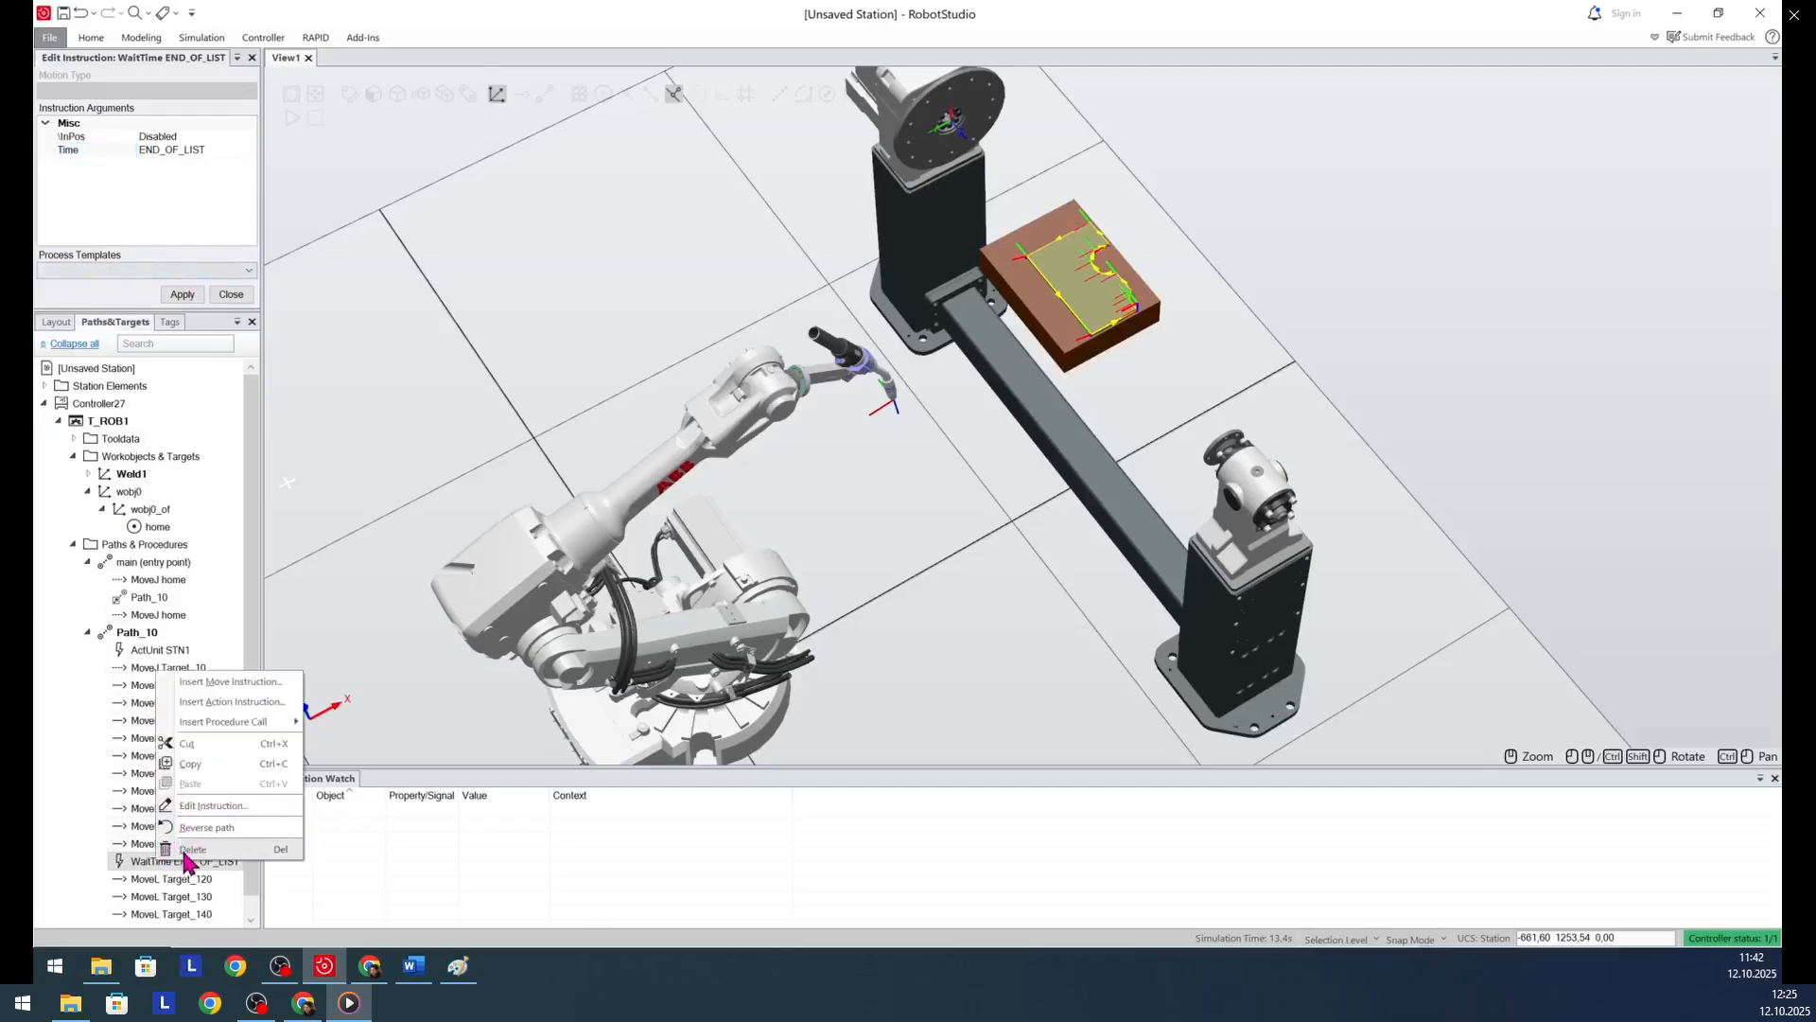
click(193, 850)
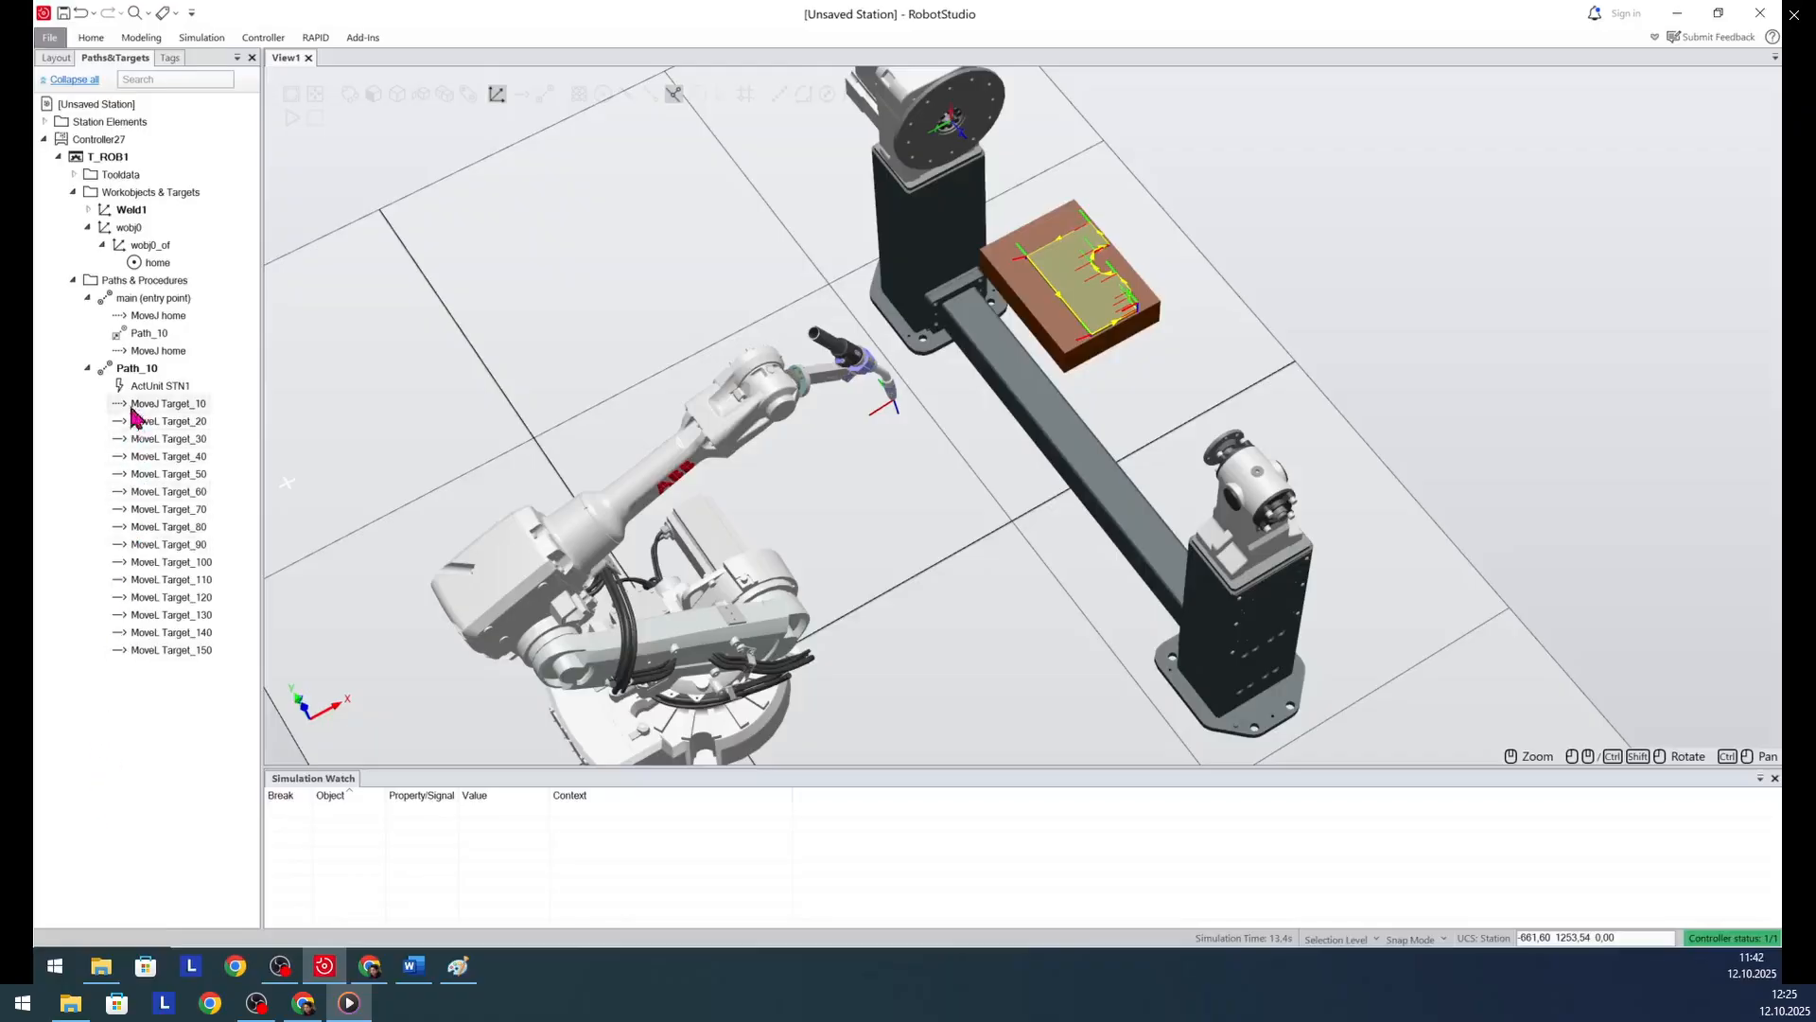
- Synchronize the station's main and Path_10 procedures, tWeldGun tool data and Weld1 workobject to RAPID
click(173, 580)
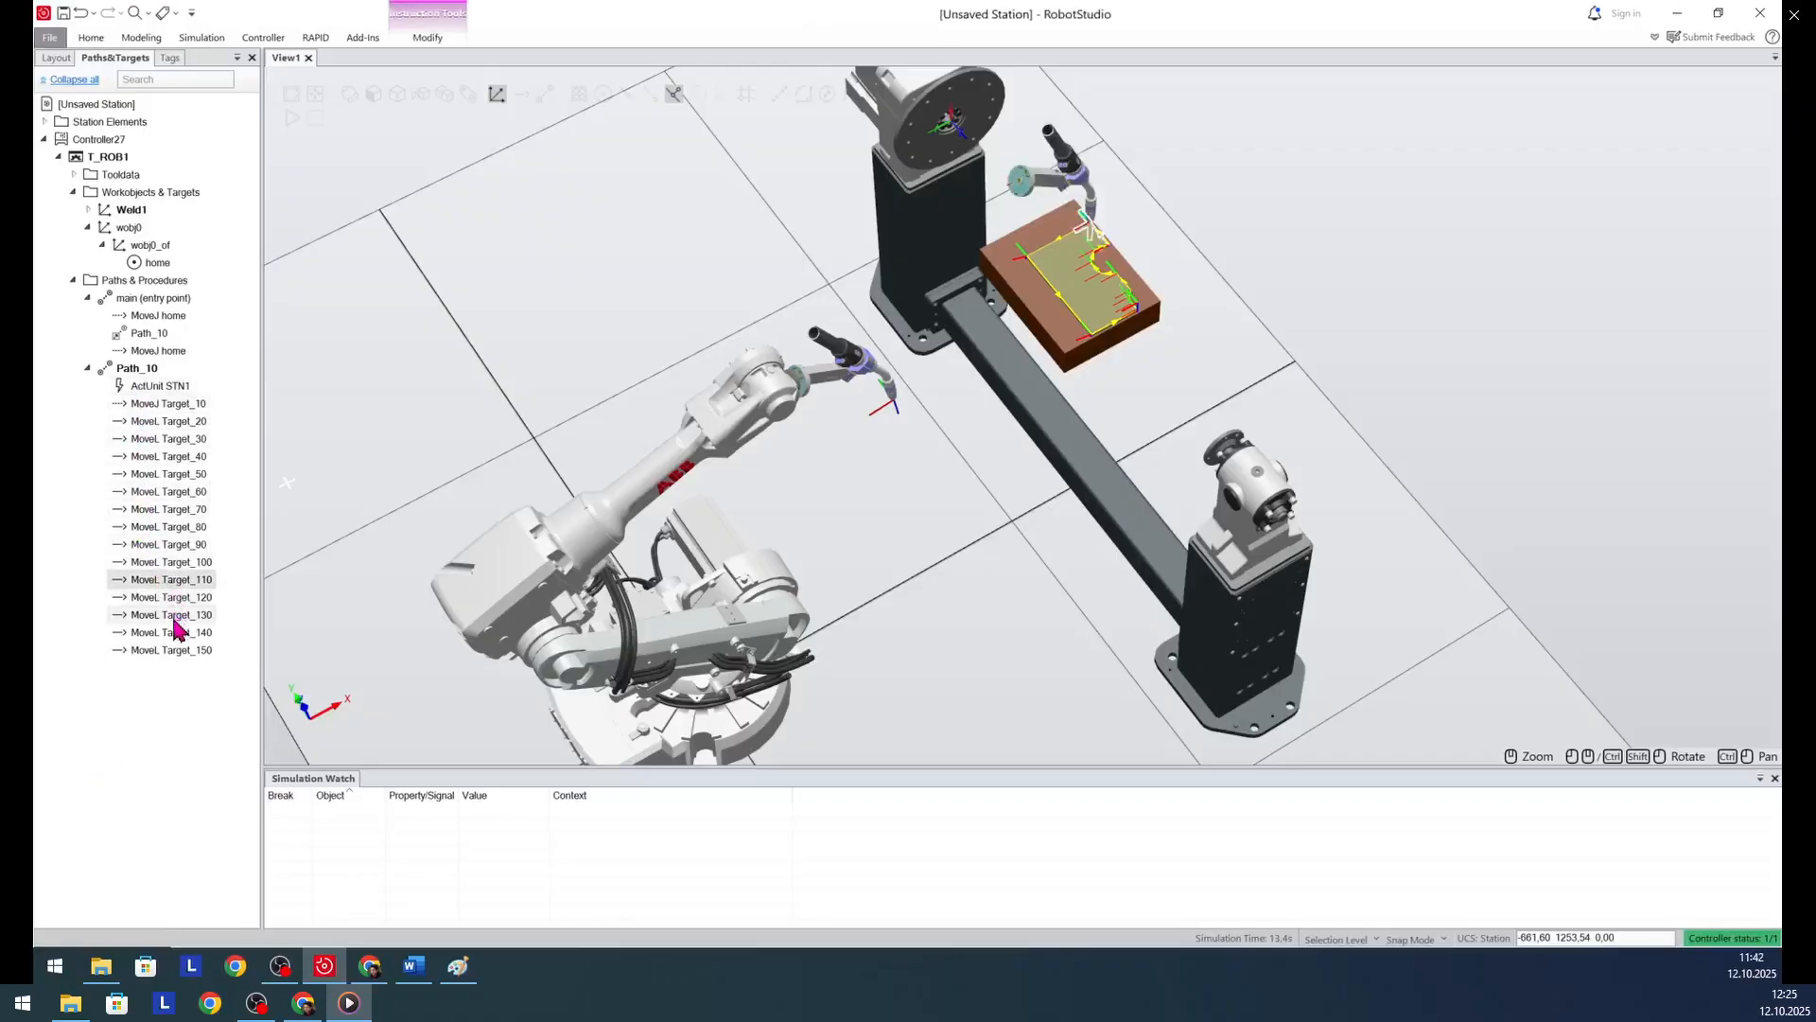
click(508, 269)
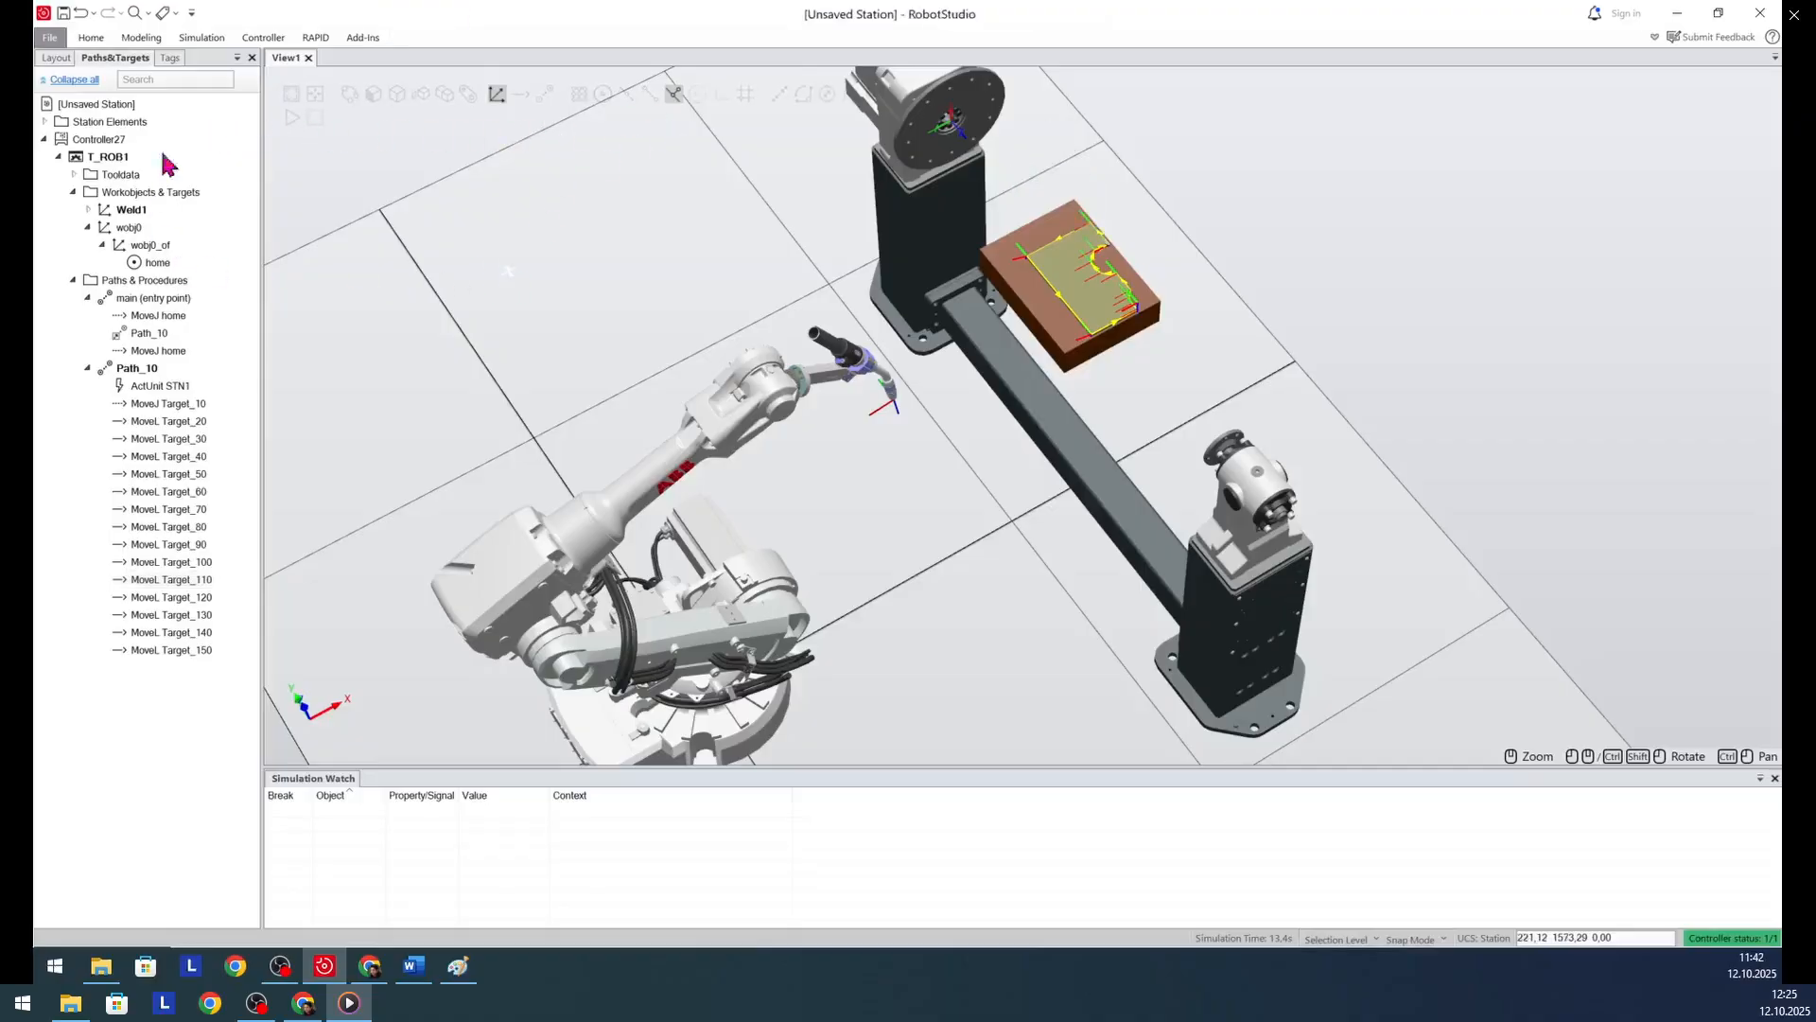
click(318, 38)
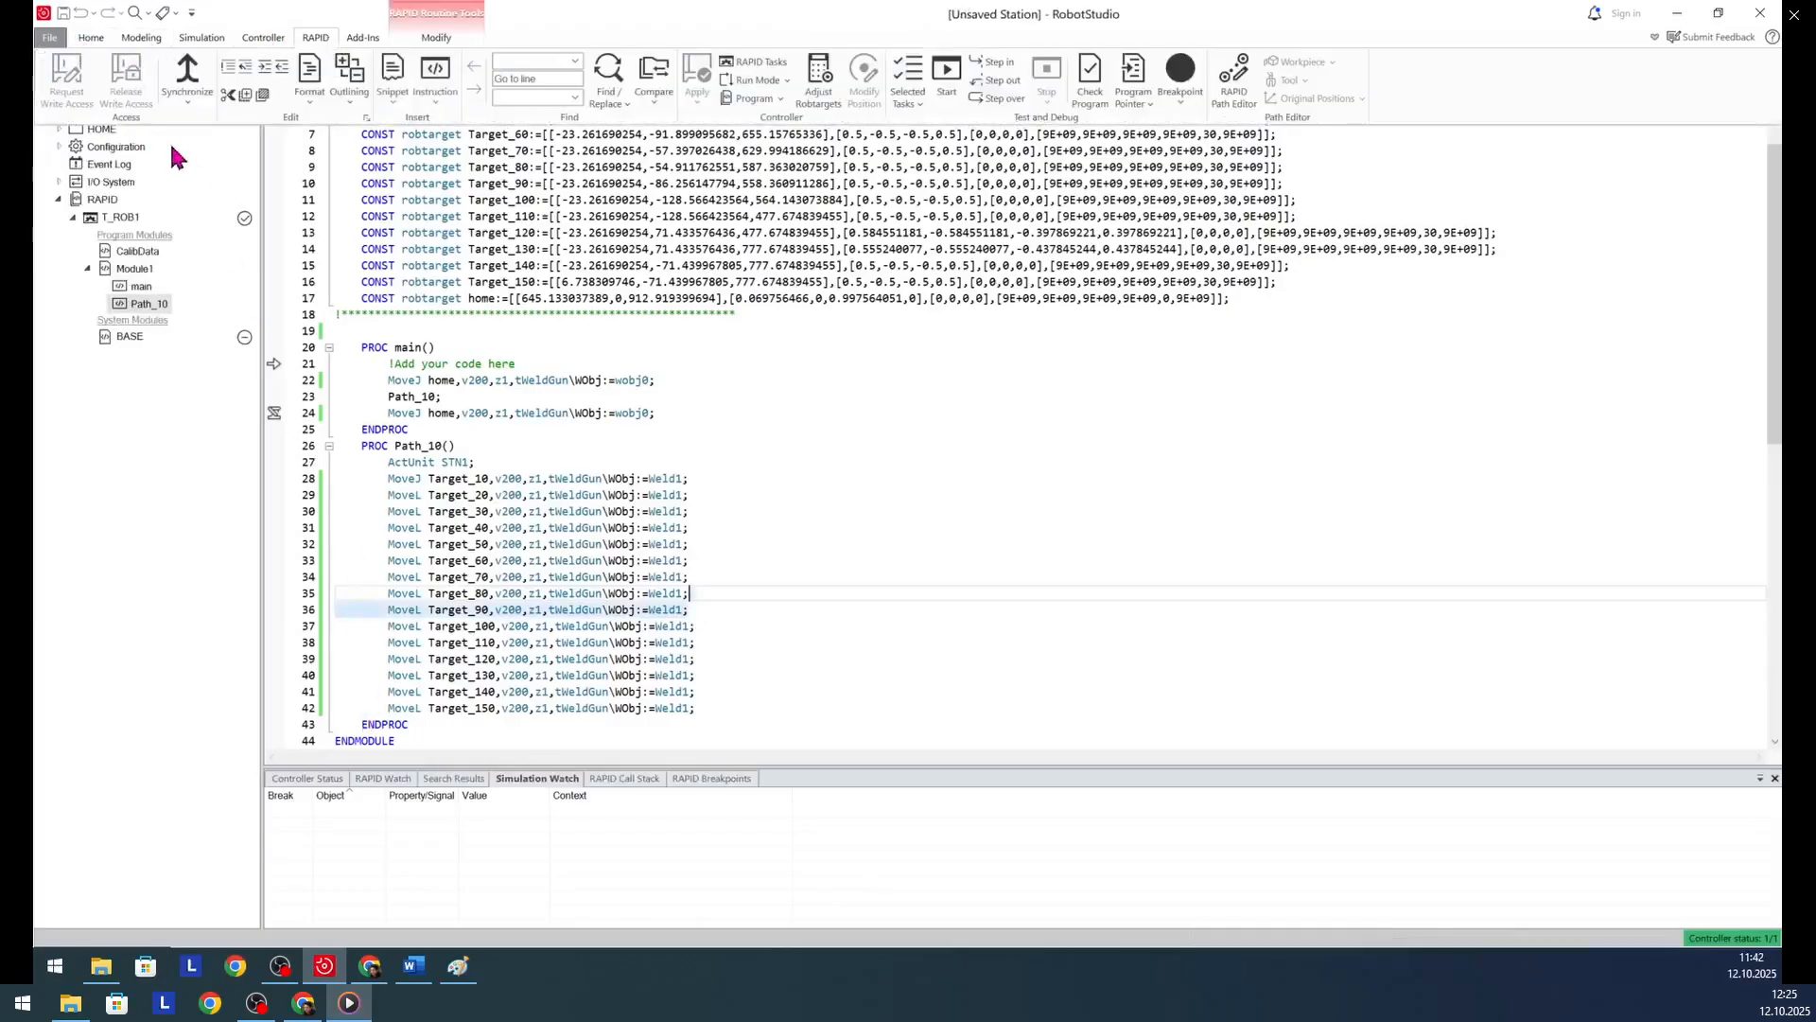
click(90, 38)
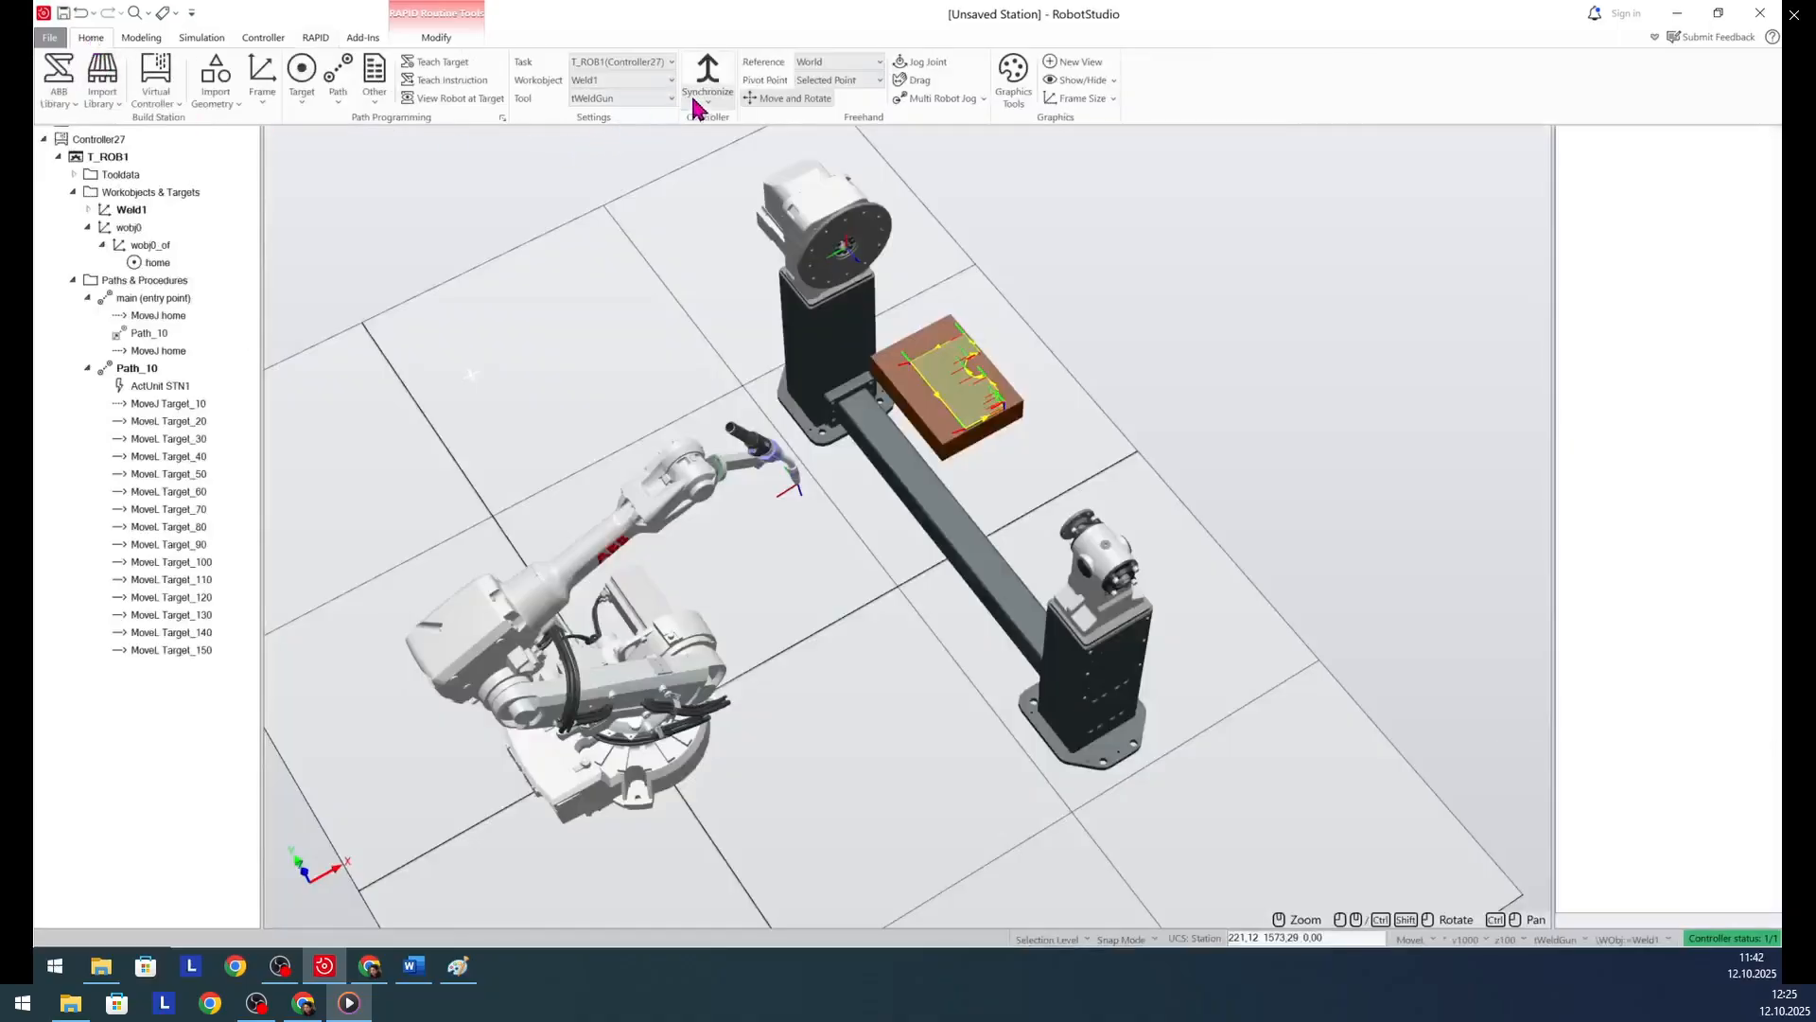
click(707, 94)
click(796, 131)
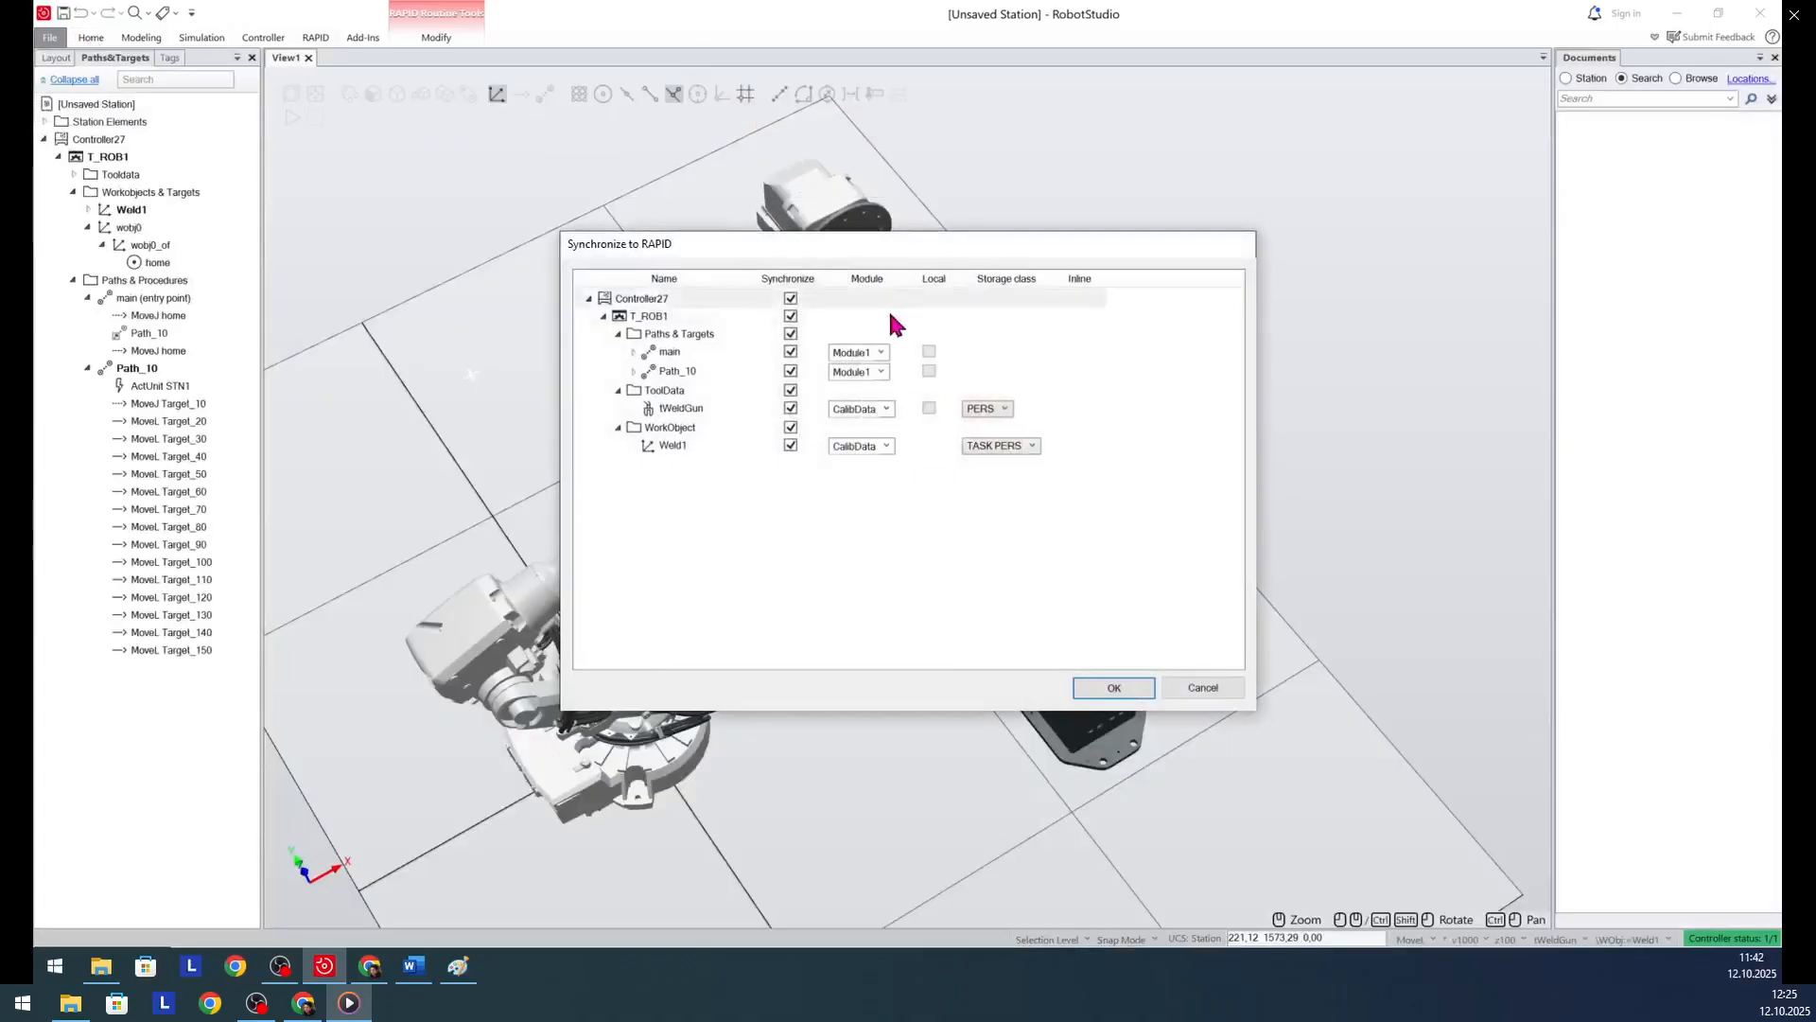
click(1112, 690)
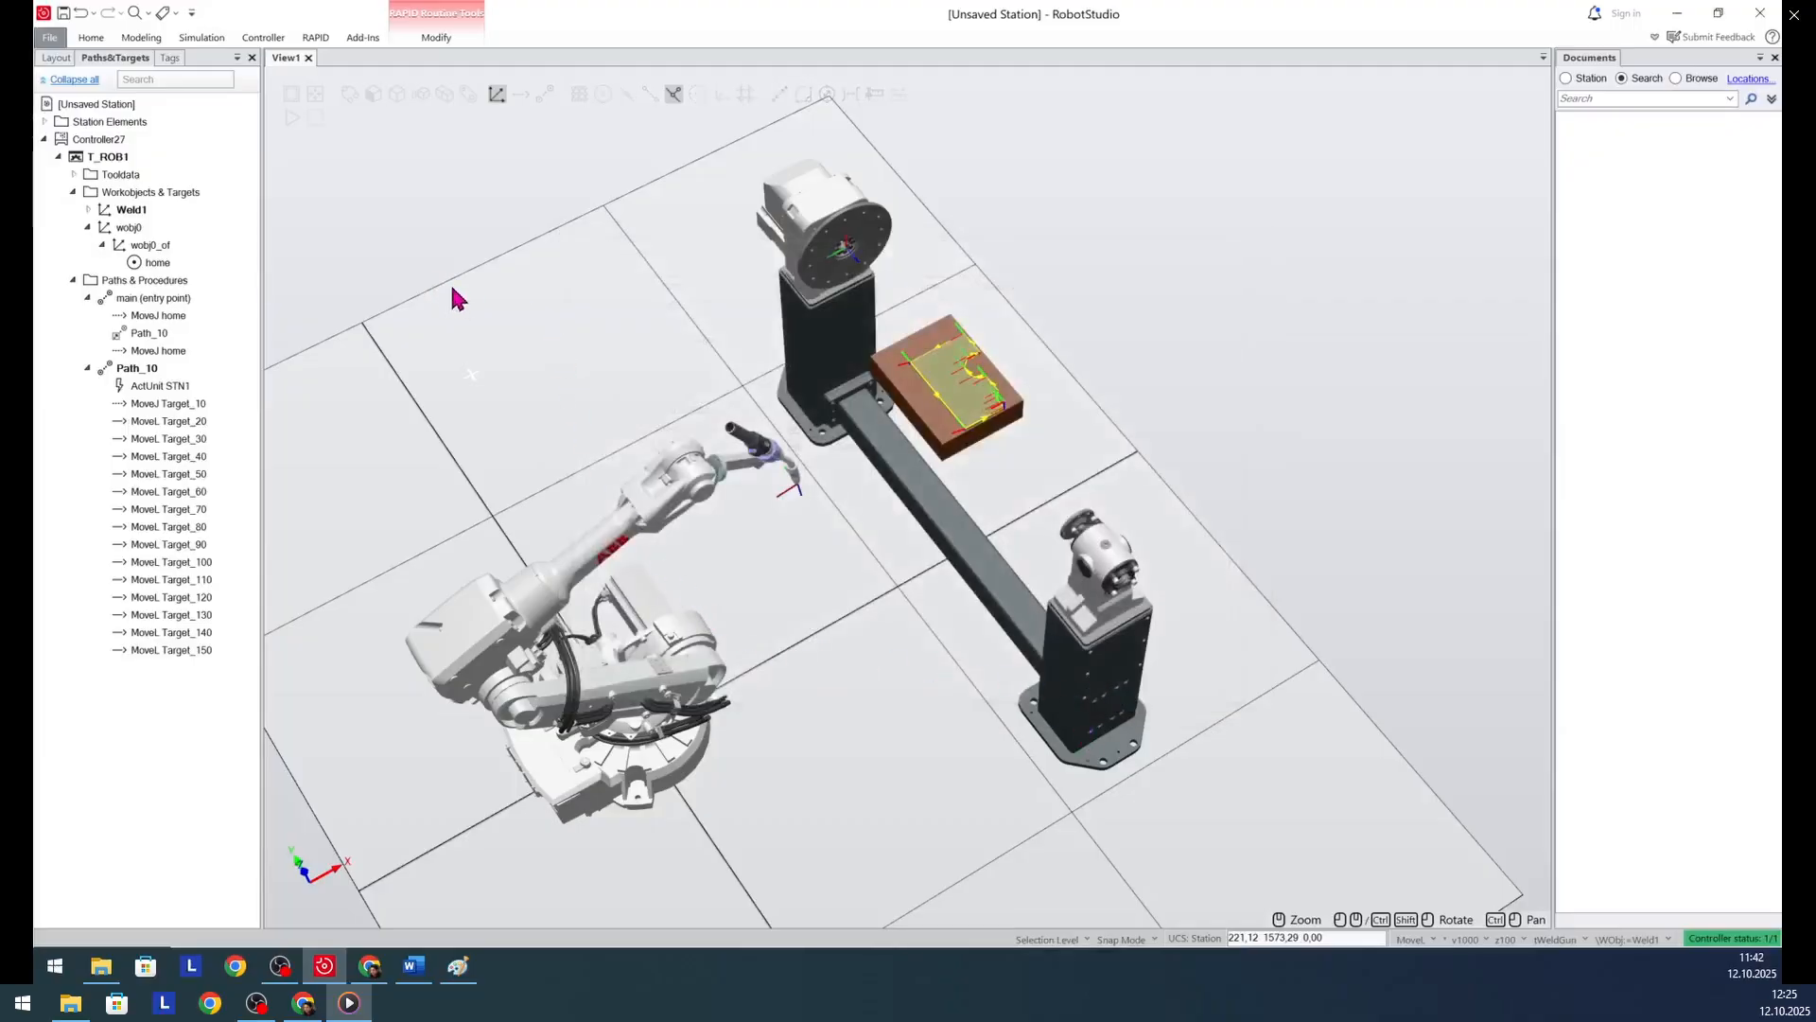
- Examine the external axis values in Module1's robtarget declarations, comparing Target_20 through Target_110 with Target_120 and Target_130
click(315, 39)
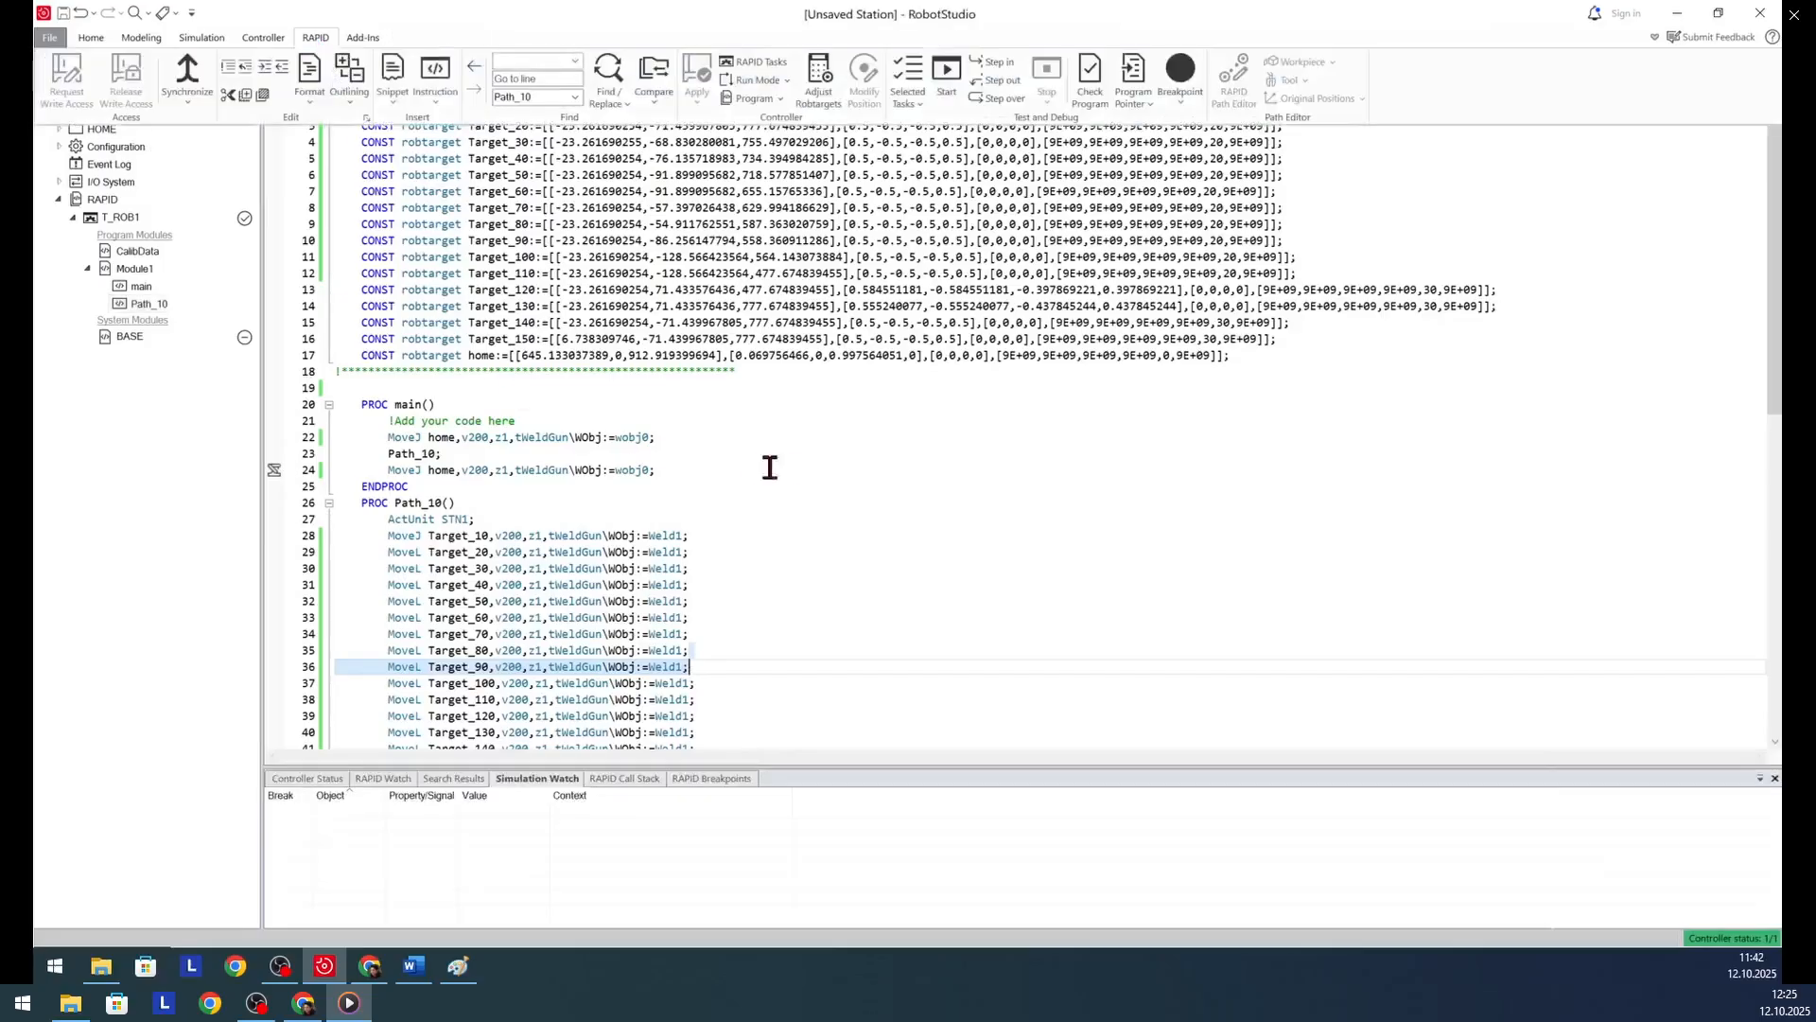
scroll(703, 563, down, 5)
scroll(703, 559, up, 5)
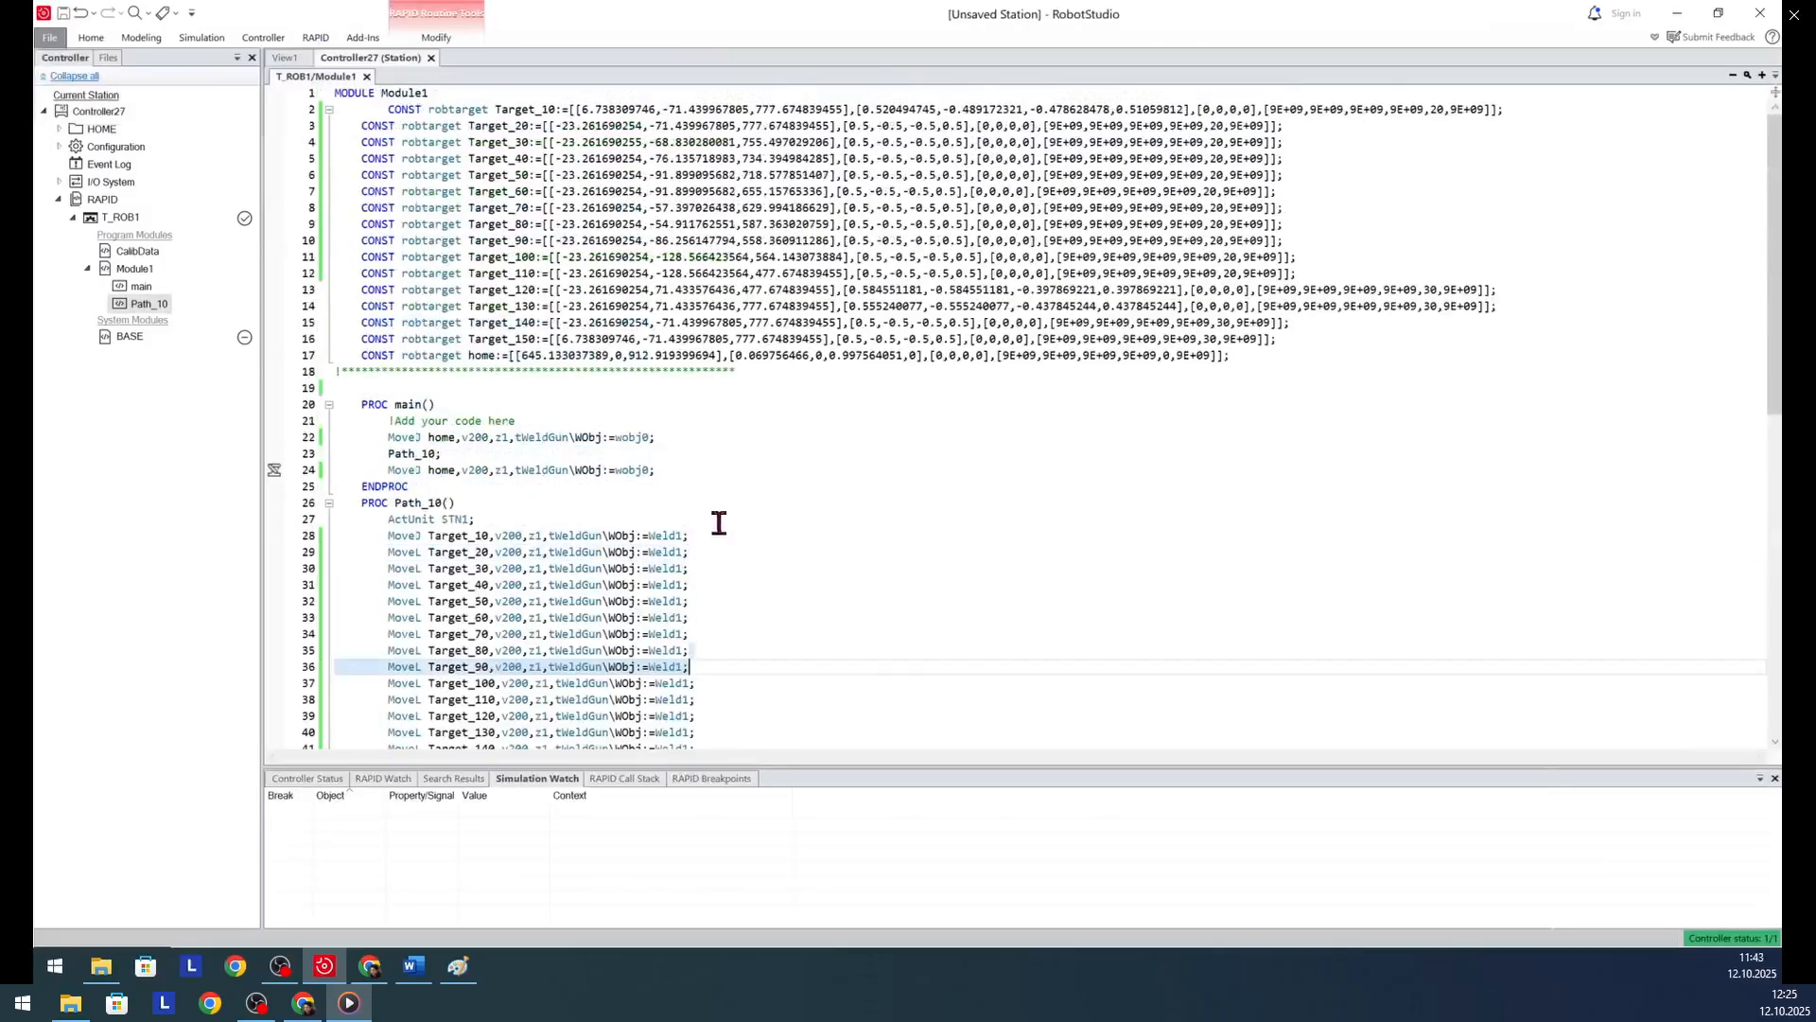
click(1225, 125)
click(1213, 143)
click(1215, 160)
click(1225, 210)
click(1224, 258)
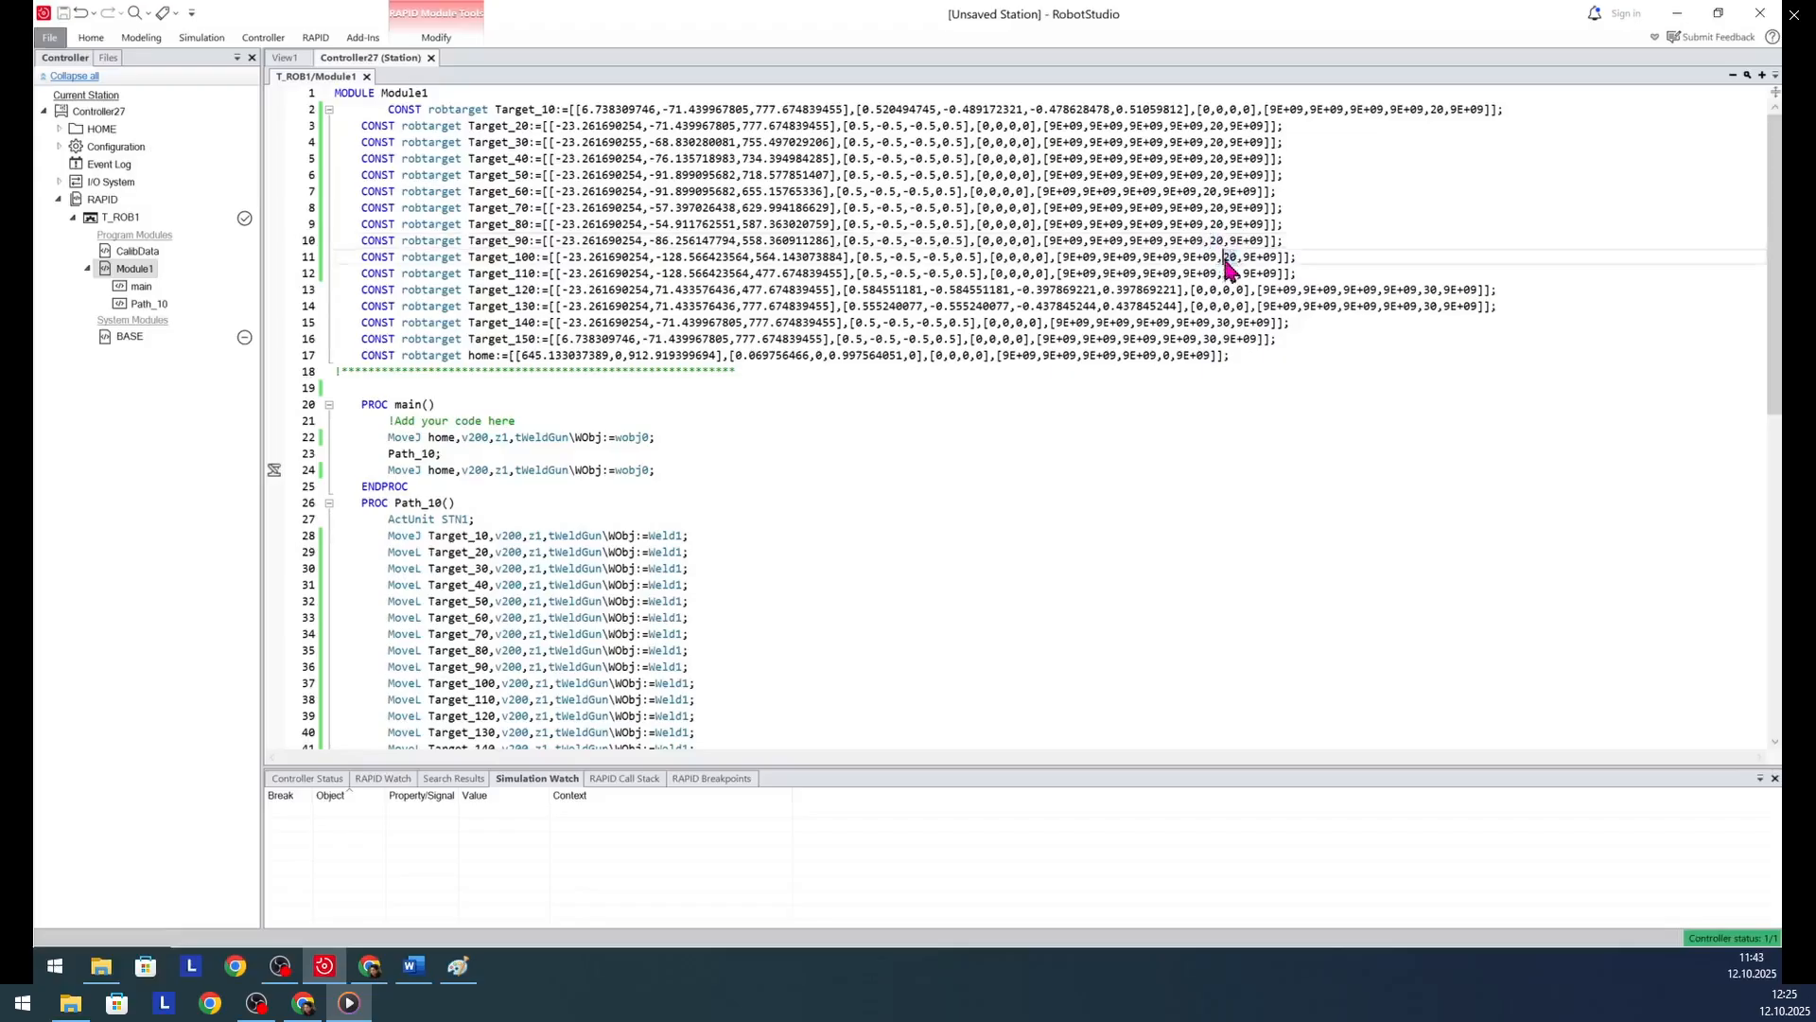
click(1236, 274)
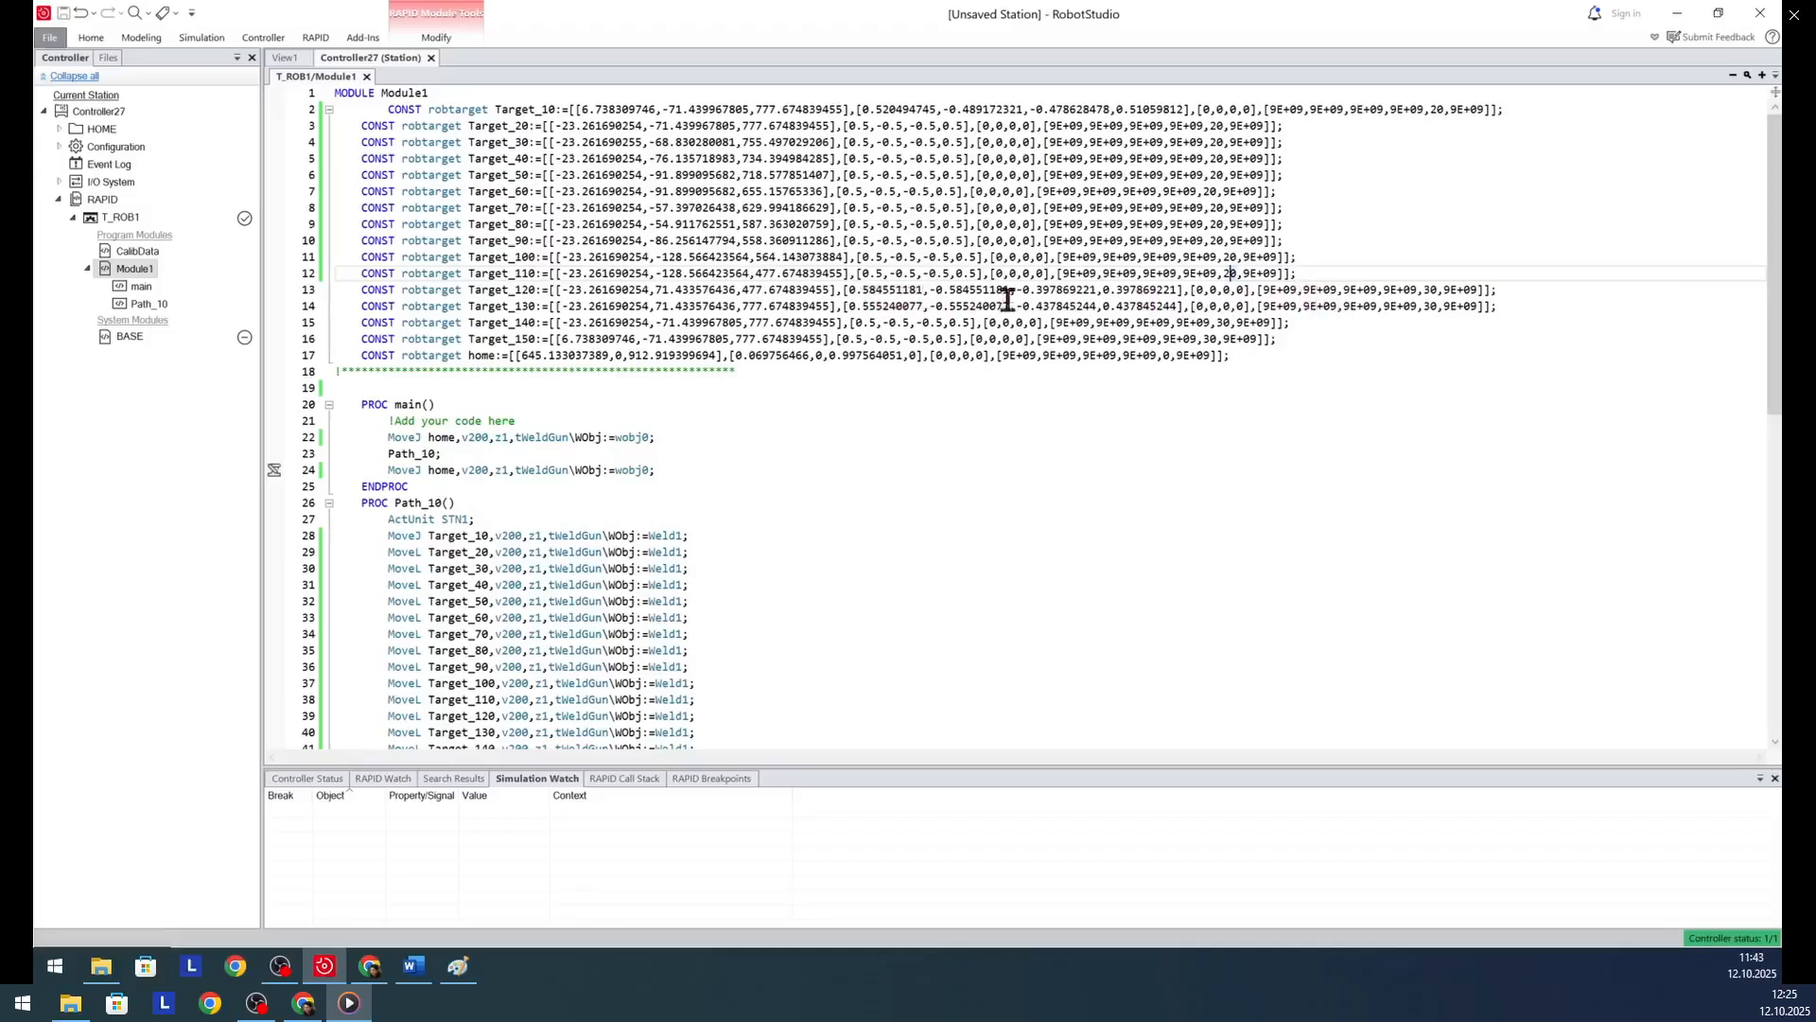
click(1424, 288)
click(1426, 308)
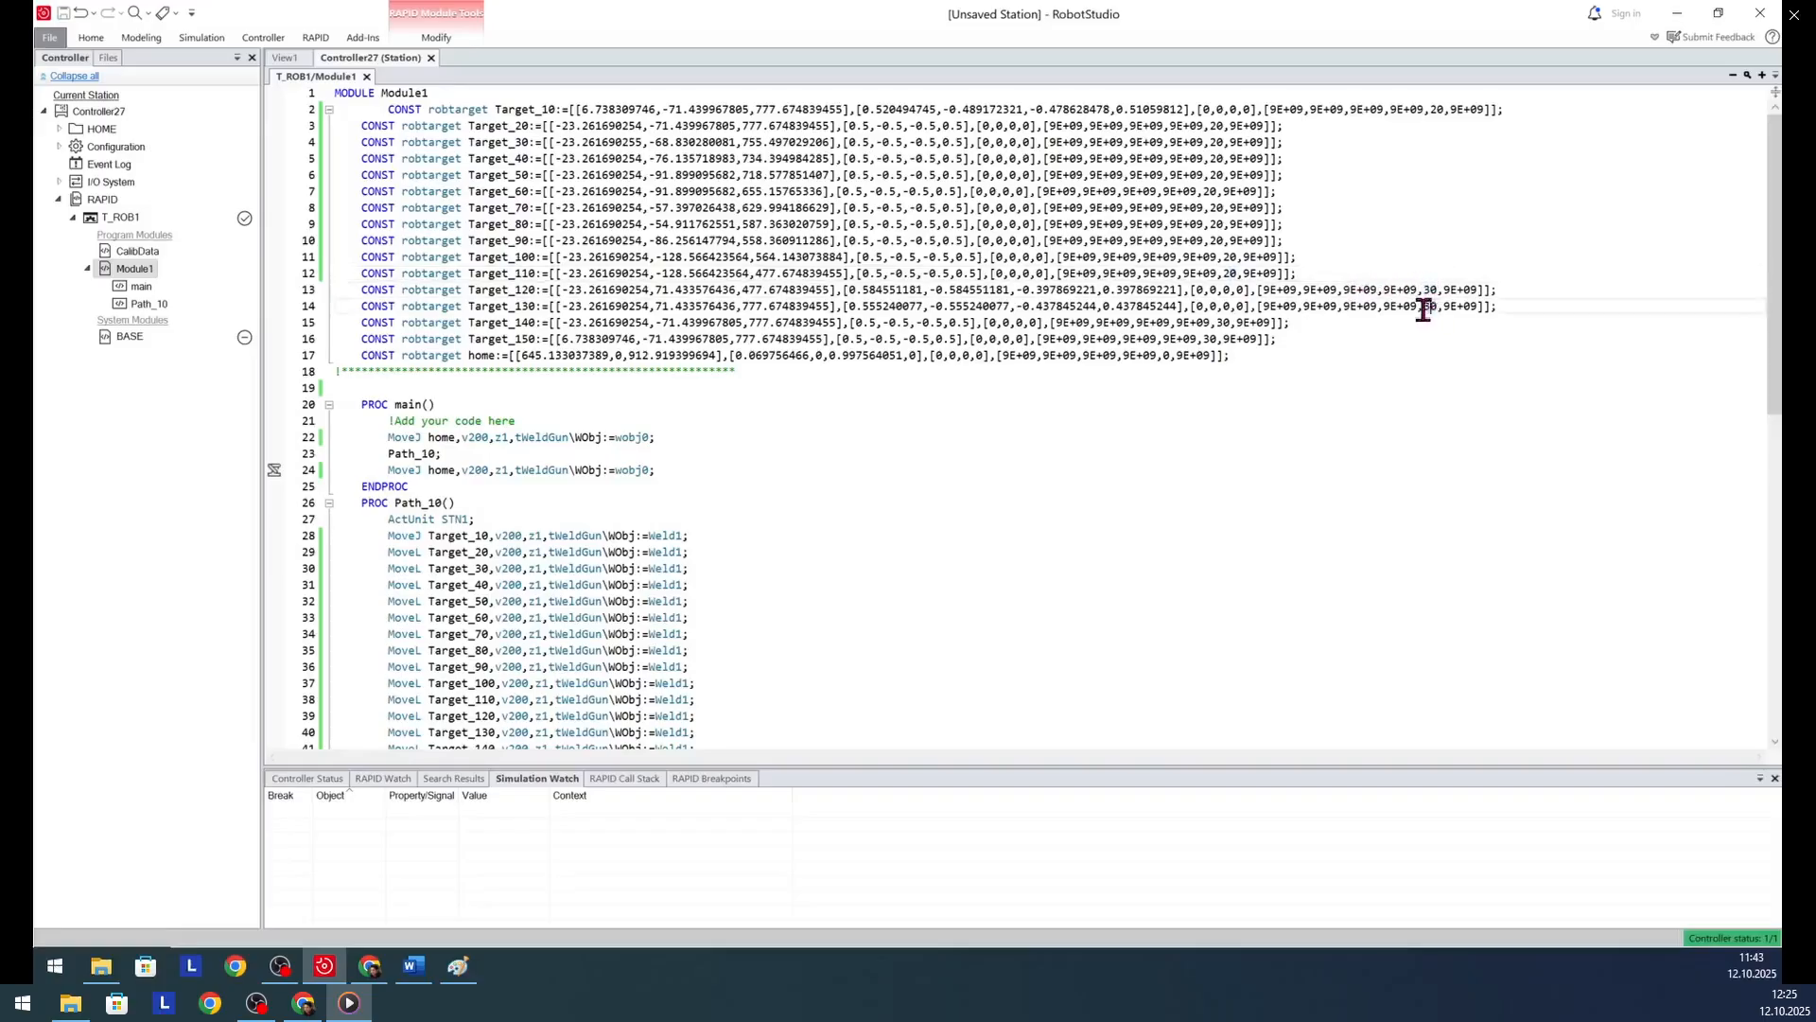
click(1308, 275)
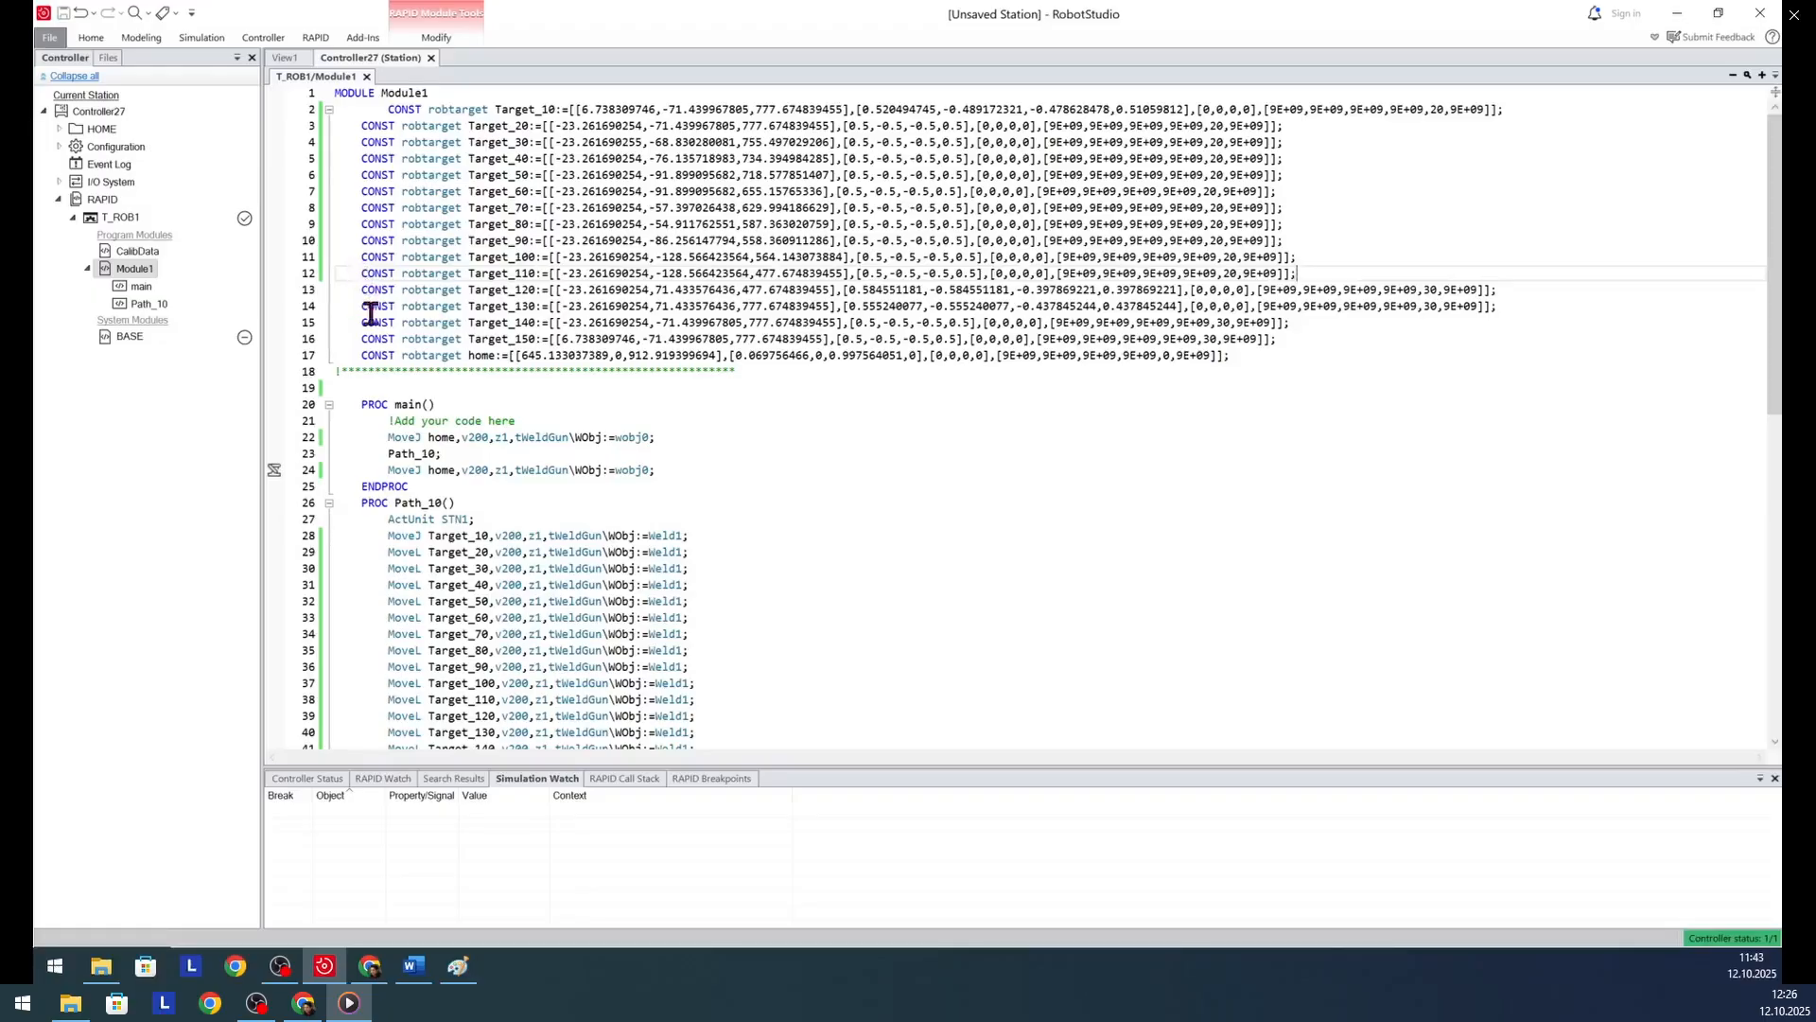
drag(359, 291, 547, 337)
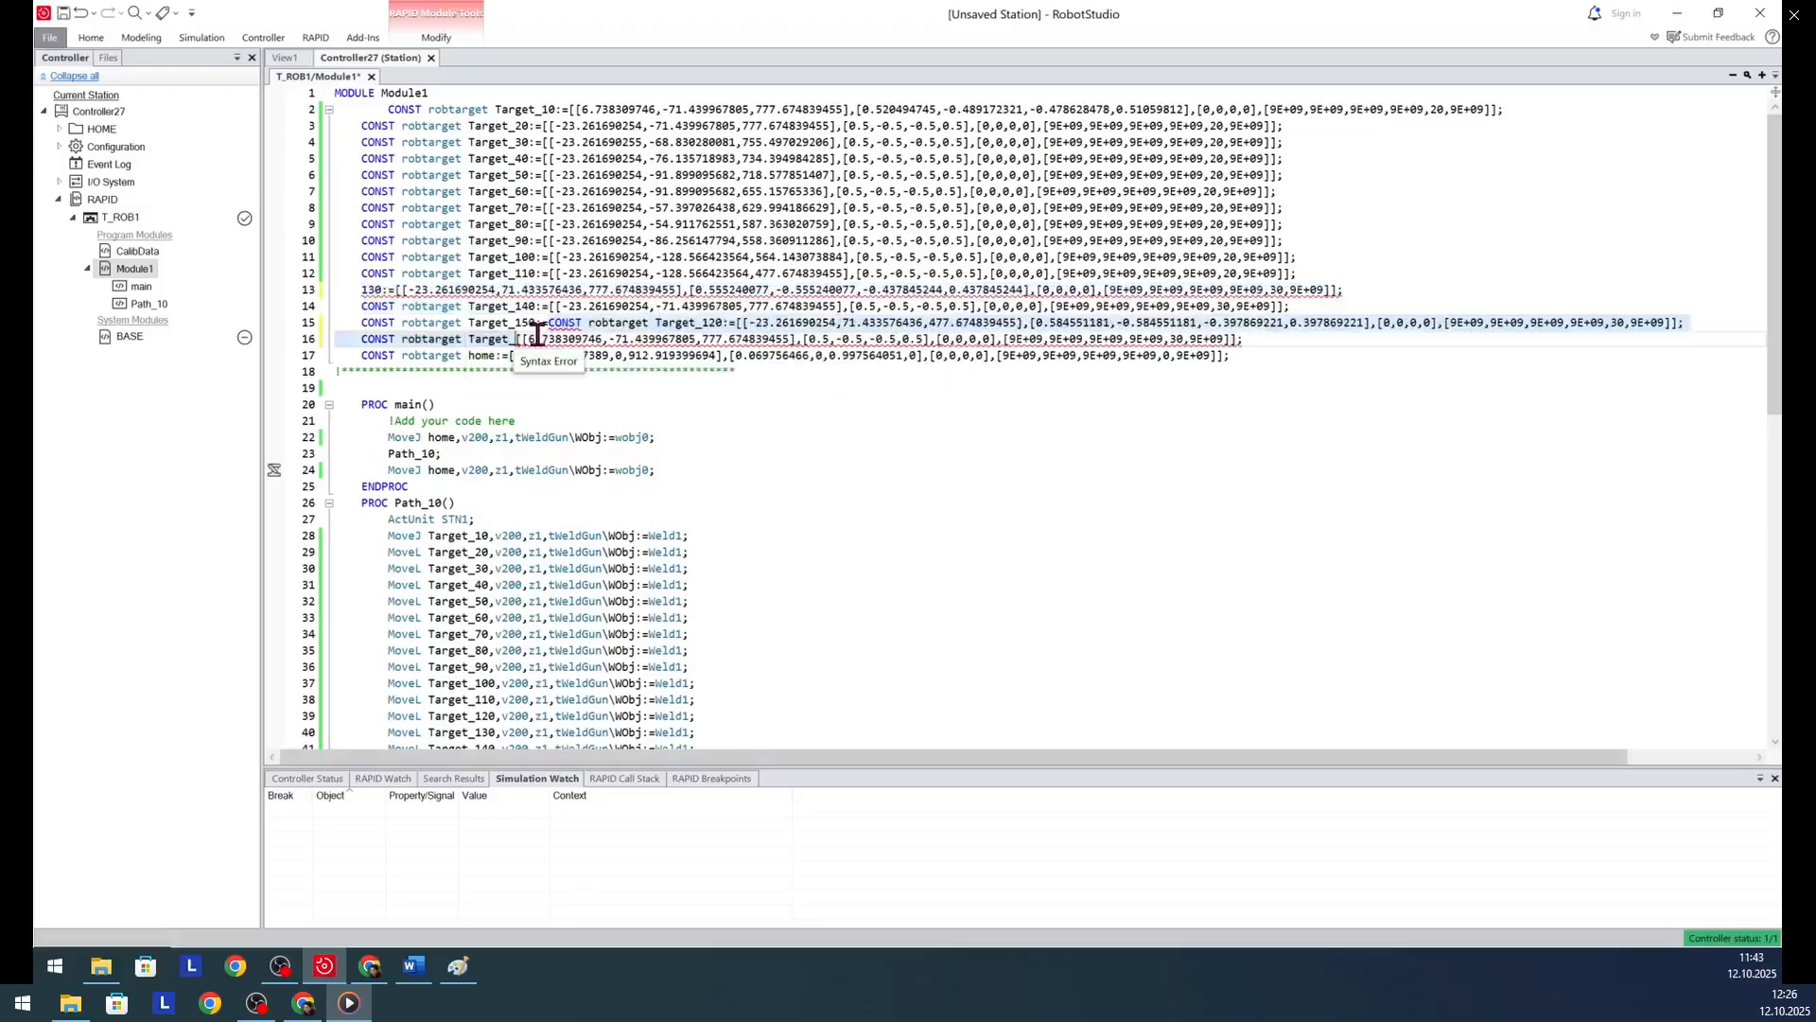
key(ctrl+z)
click(785, 445)
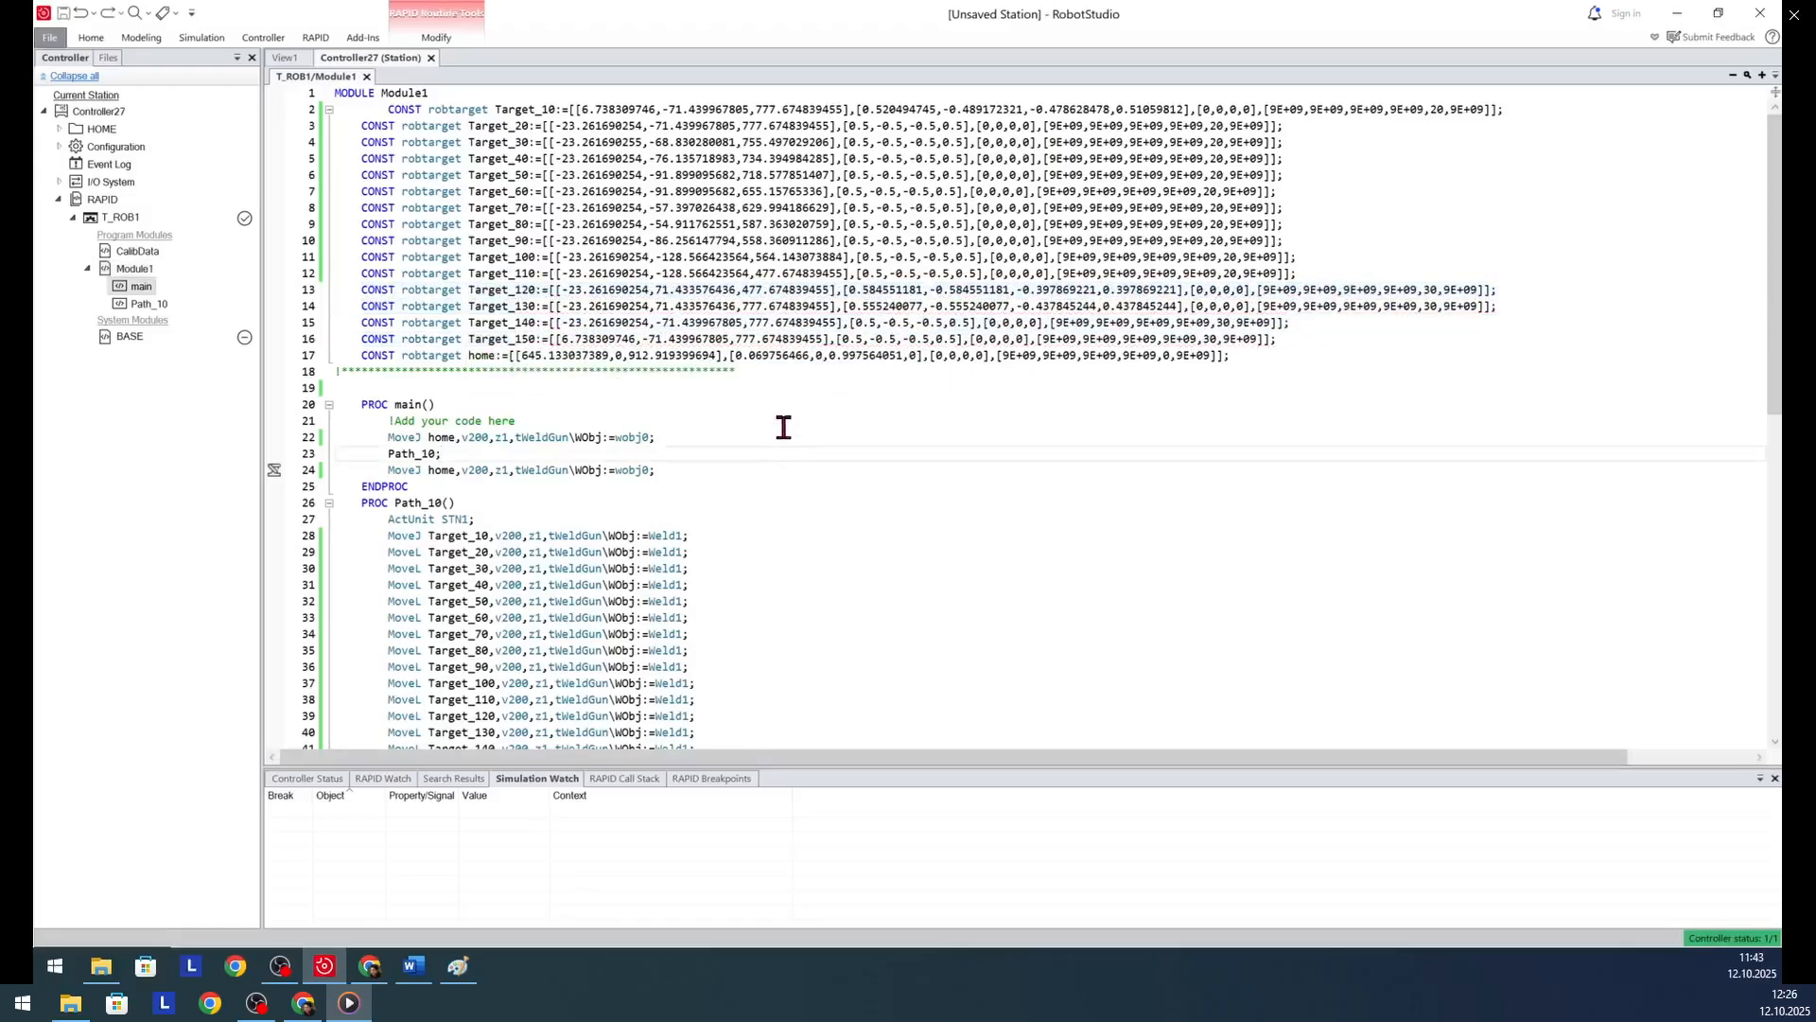
- Add the instruction WaitTime 1; on a new line after MoveL Target_110 in the Path_10 procedure
scroll(525, 596, down, 7)
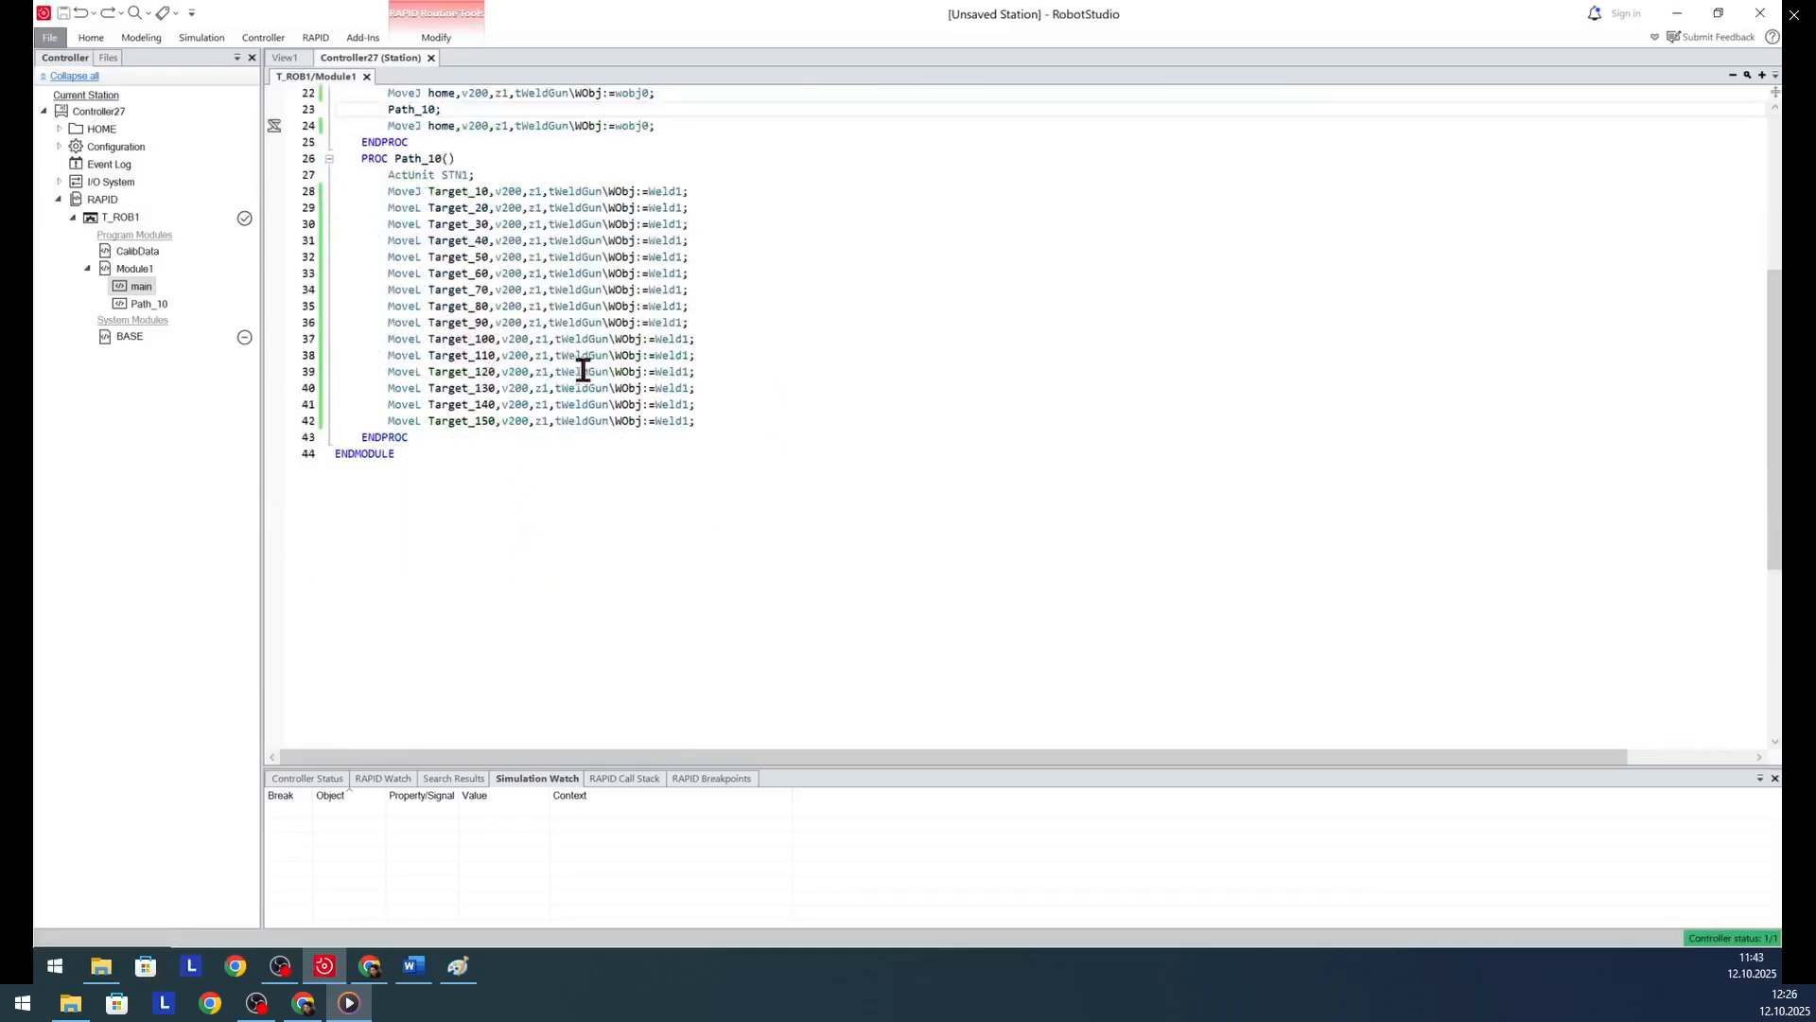
click(711, 361)
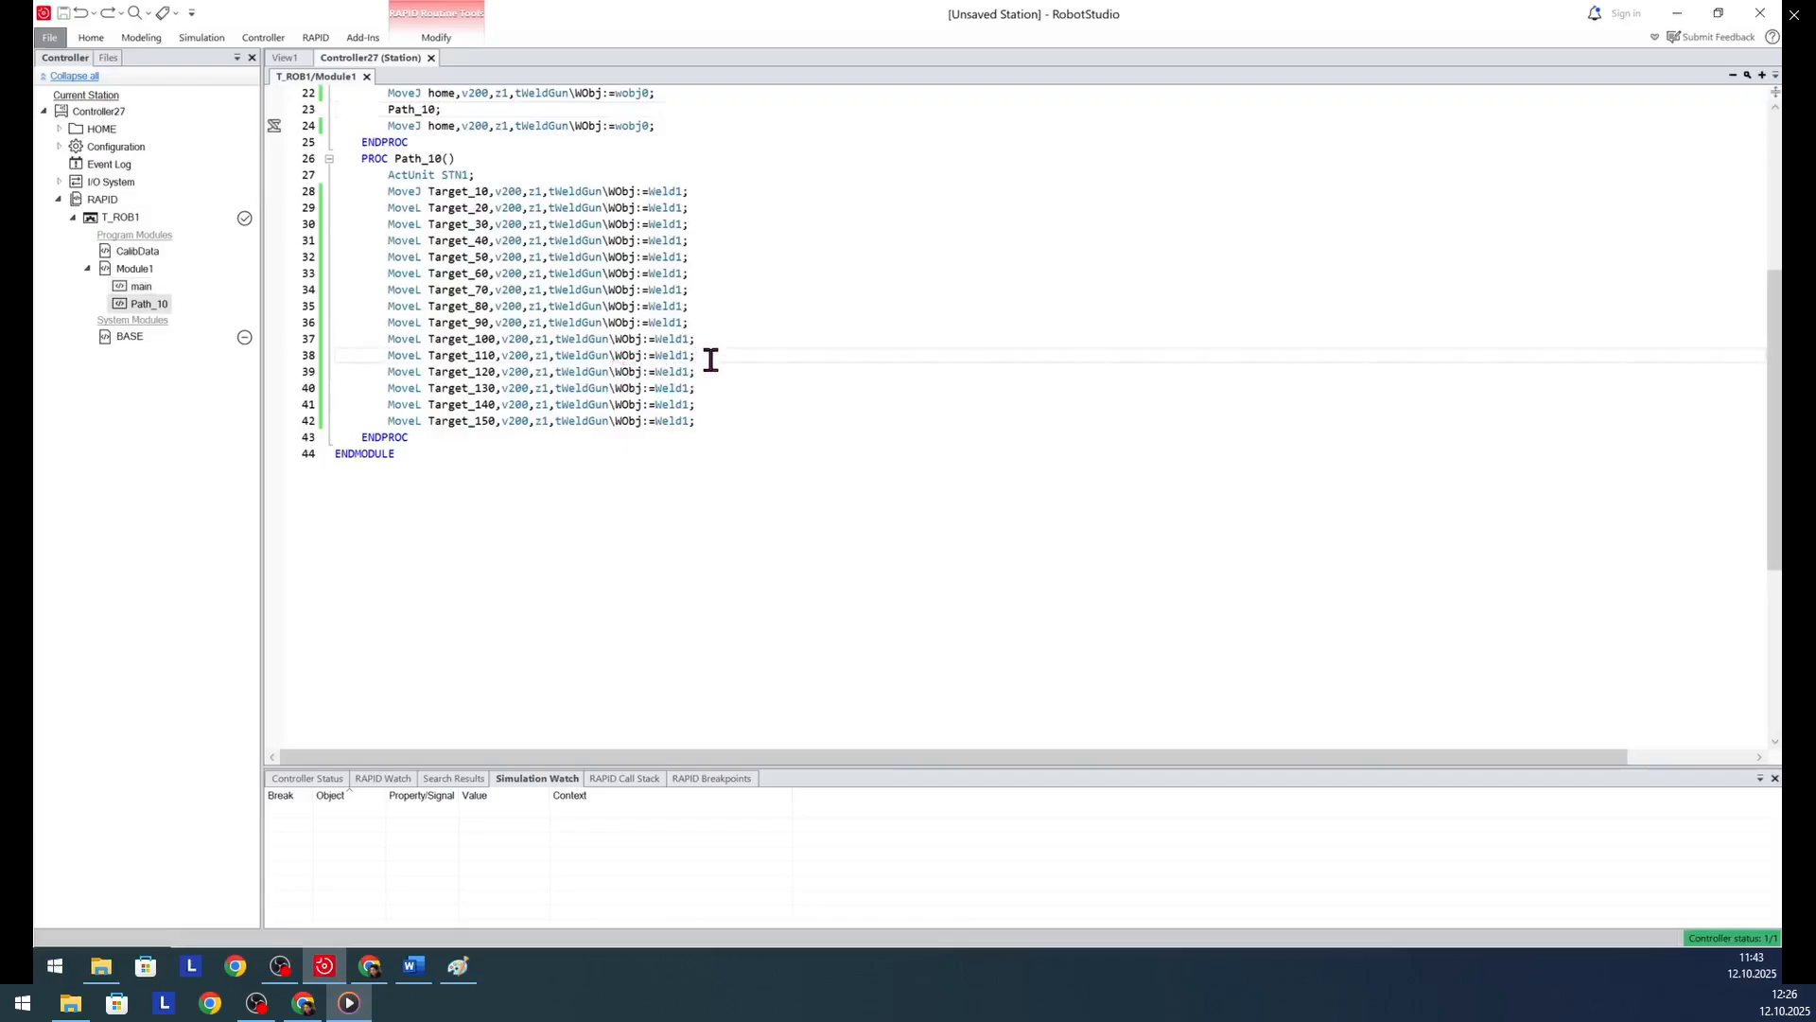
key(Return)
text(WaitTie)
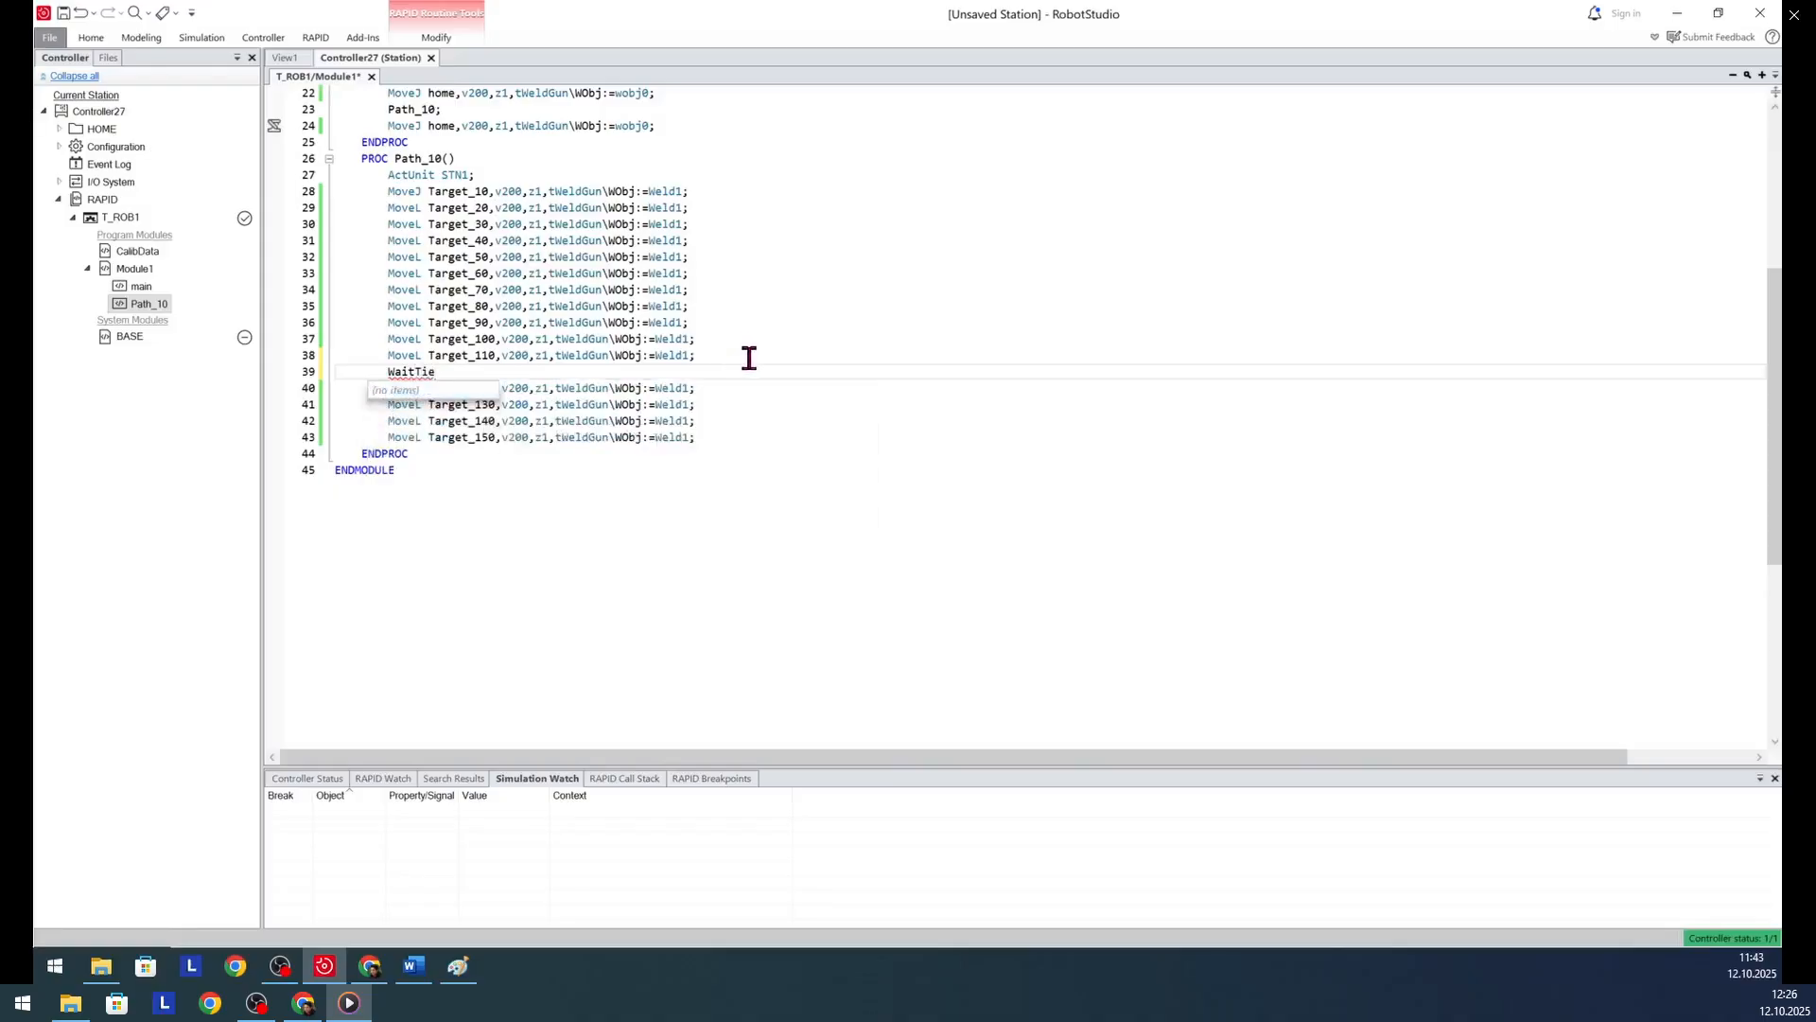
key(BackSpace)
text(me)
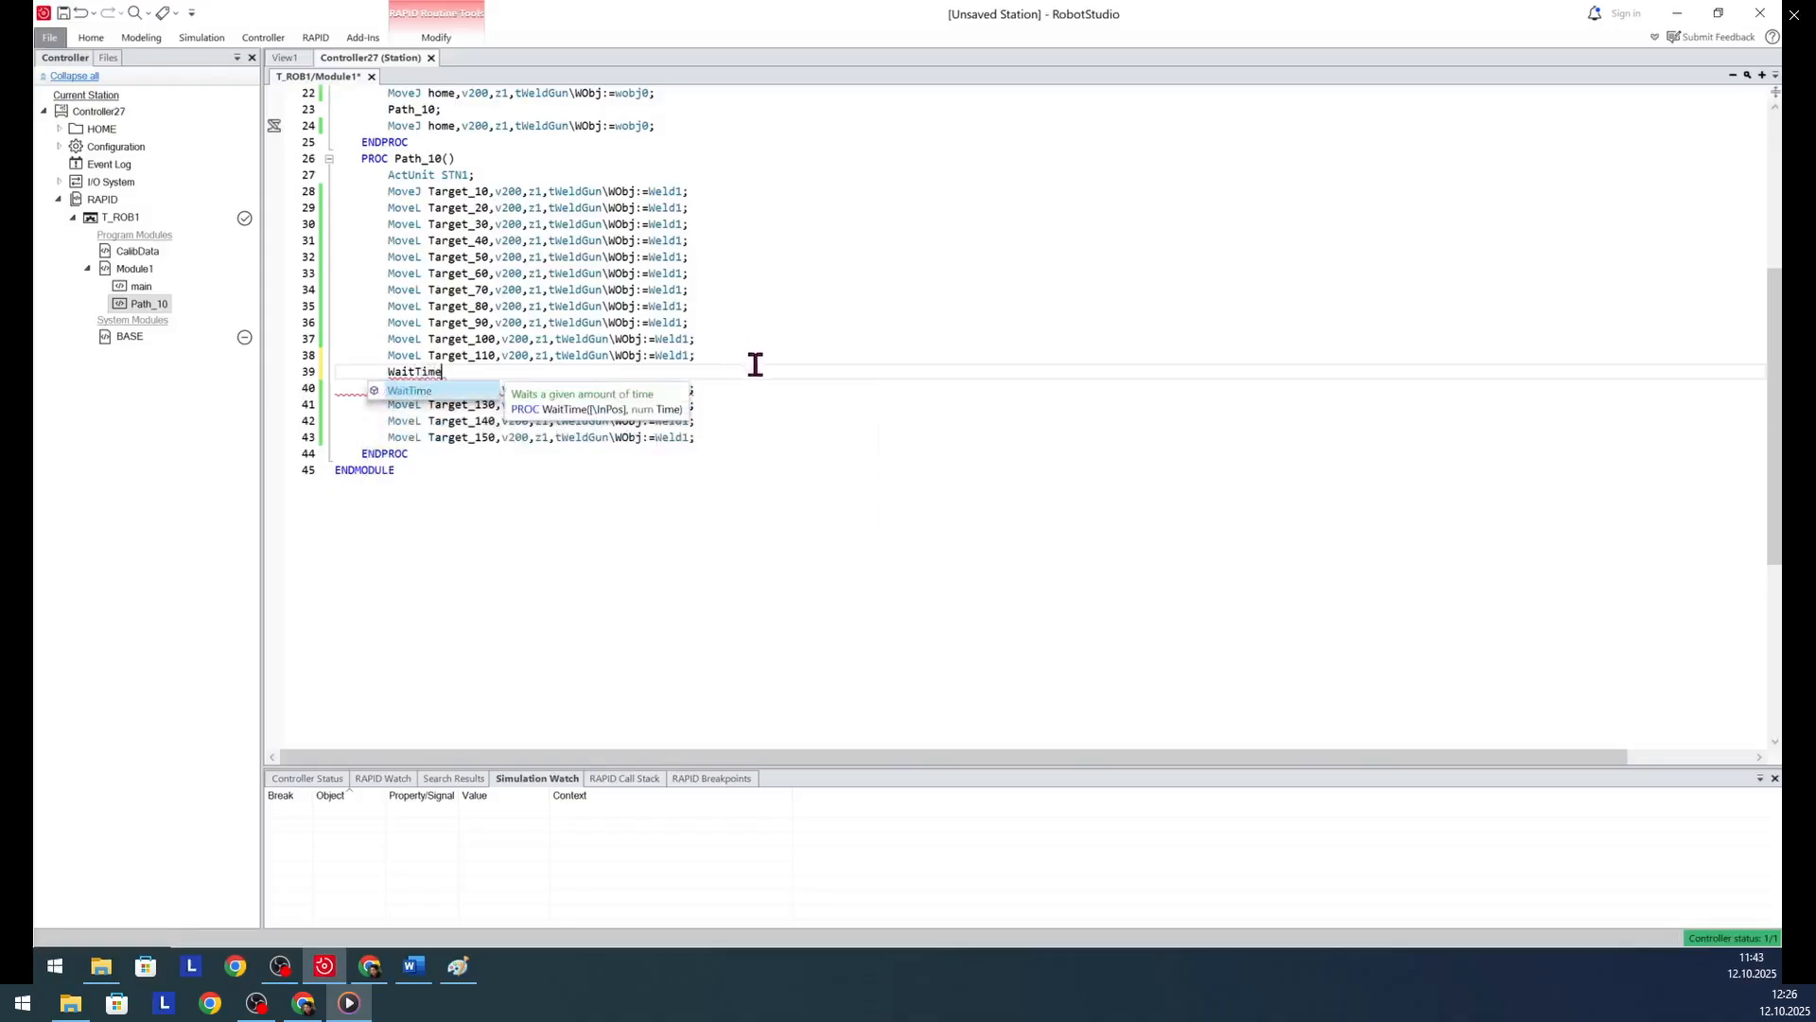
text( 1)
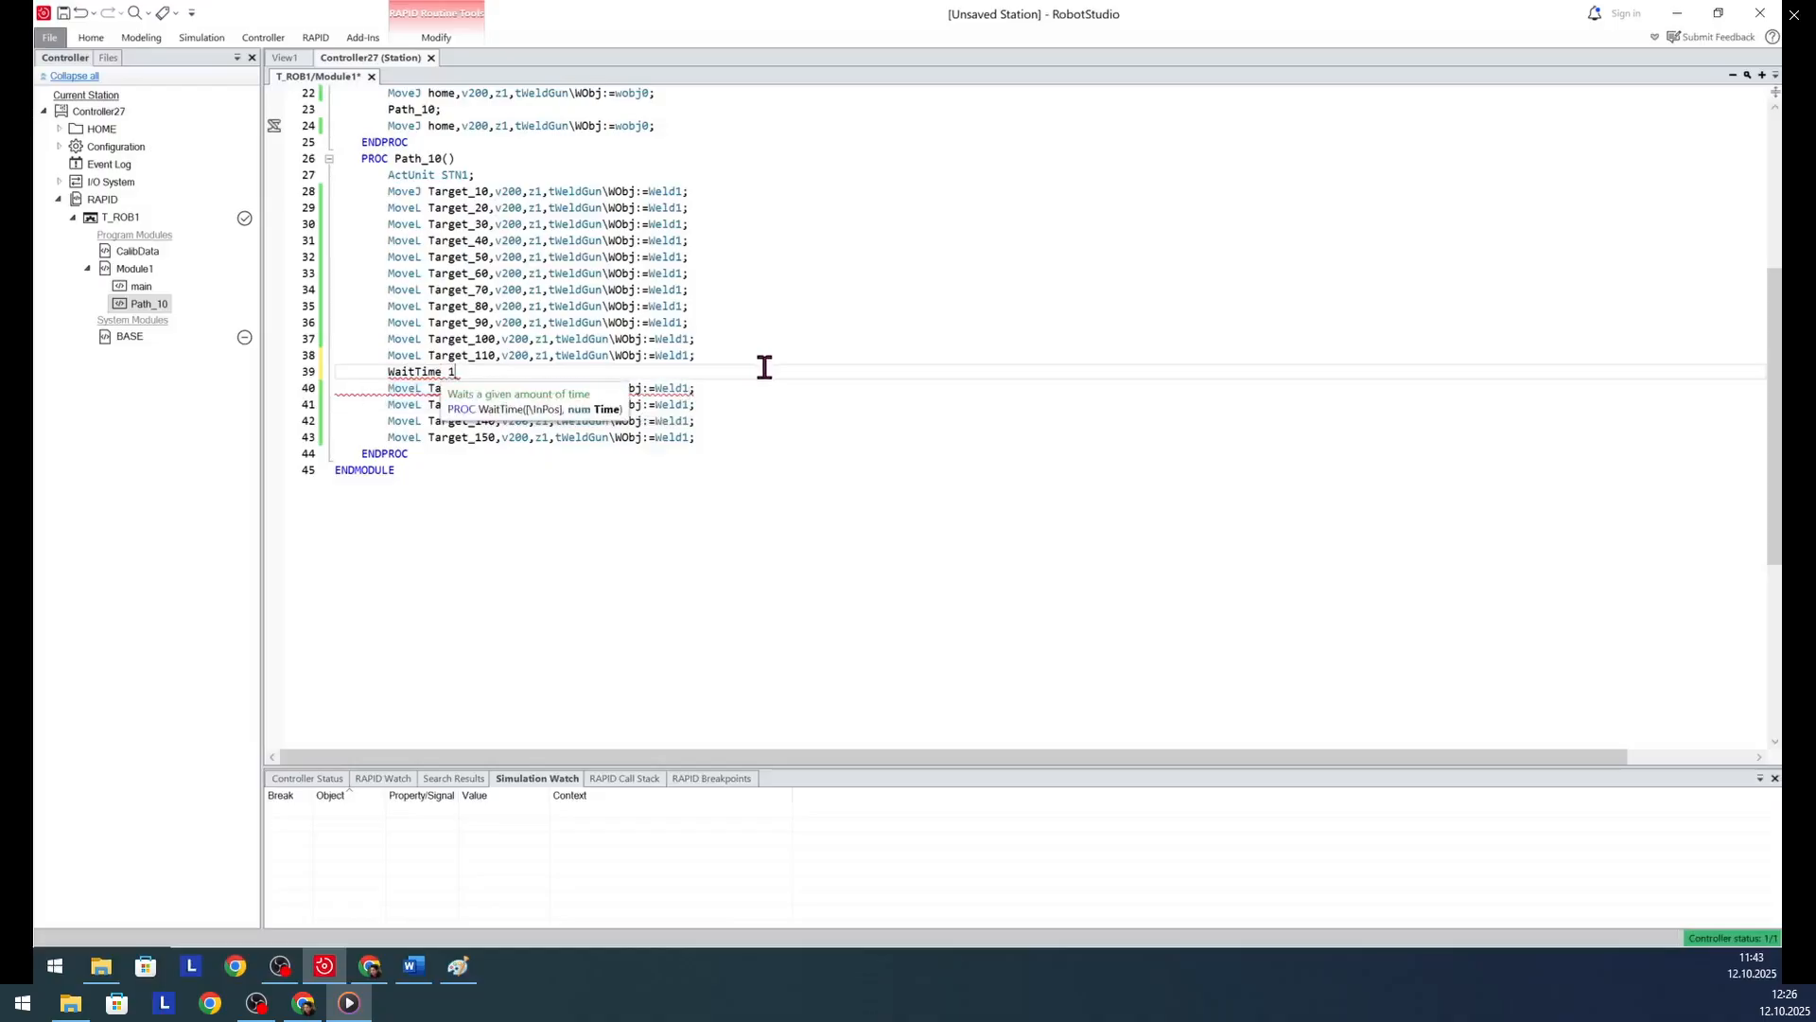
text(K´)
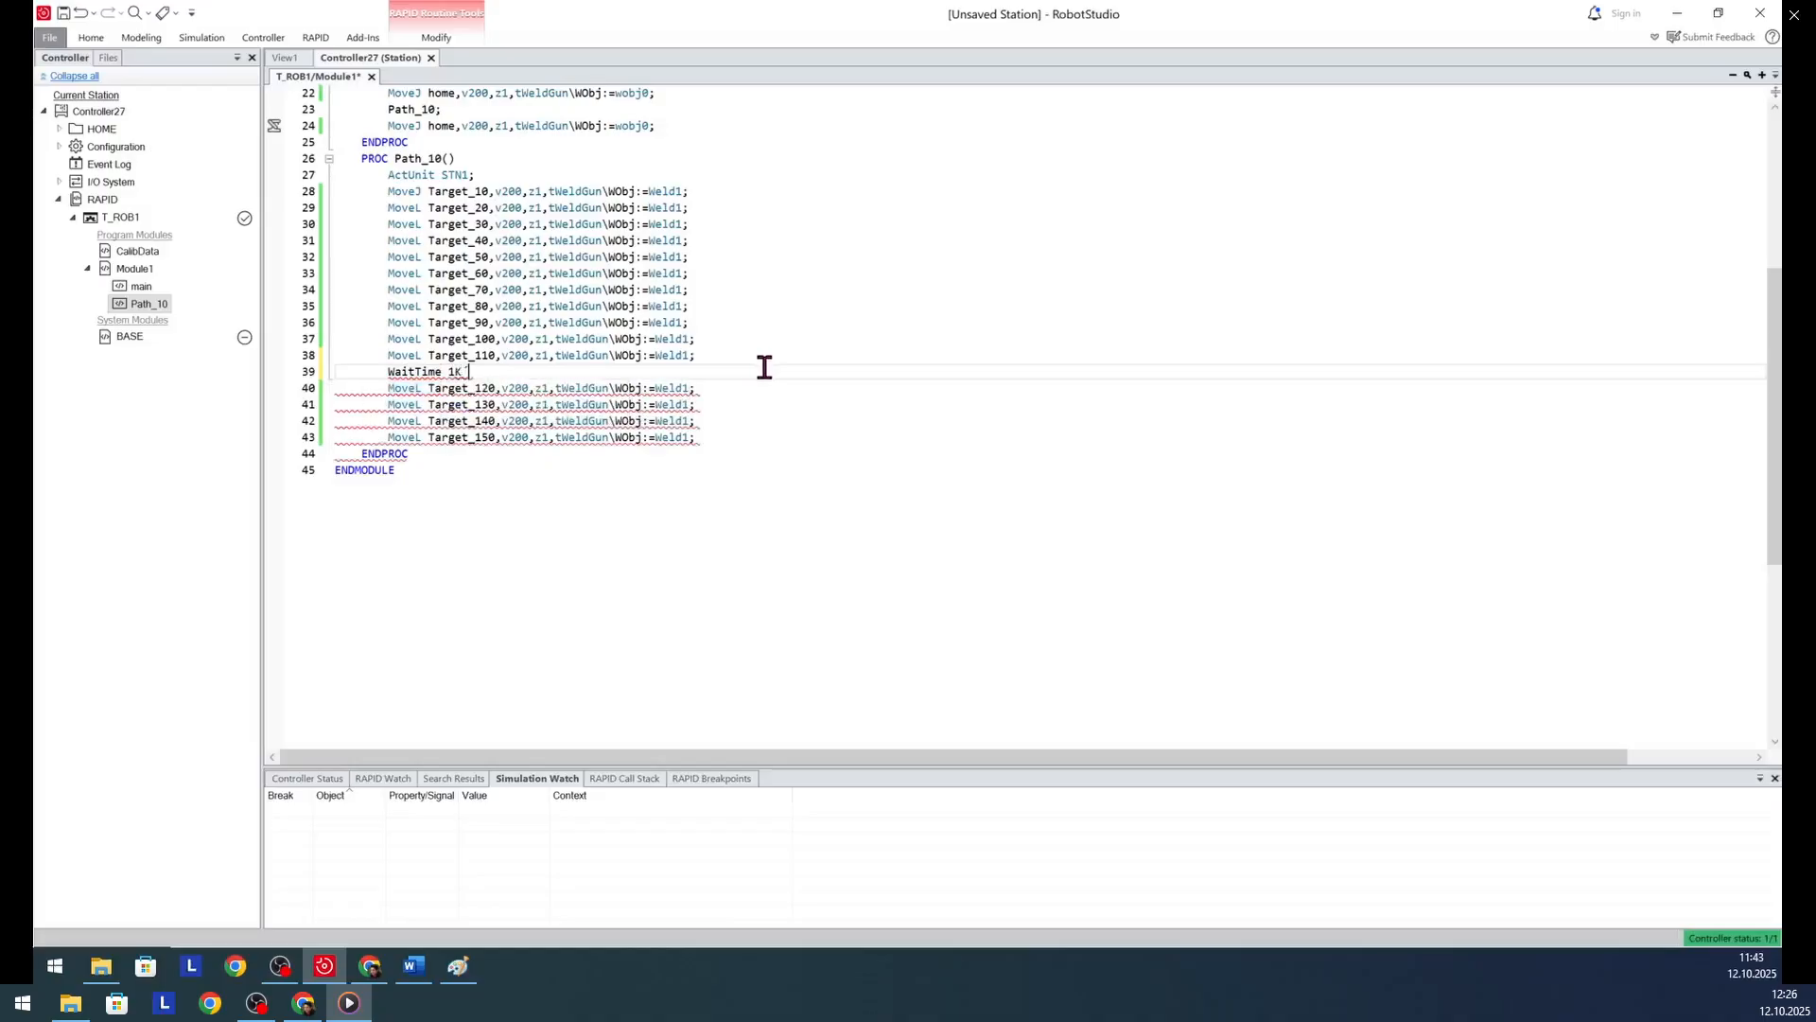
text(;)
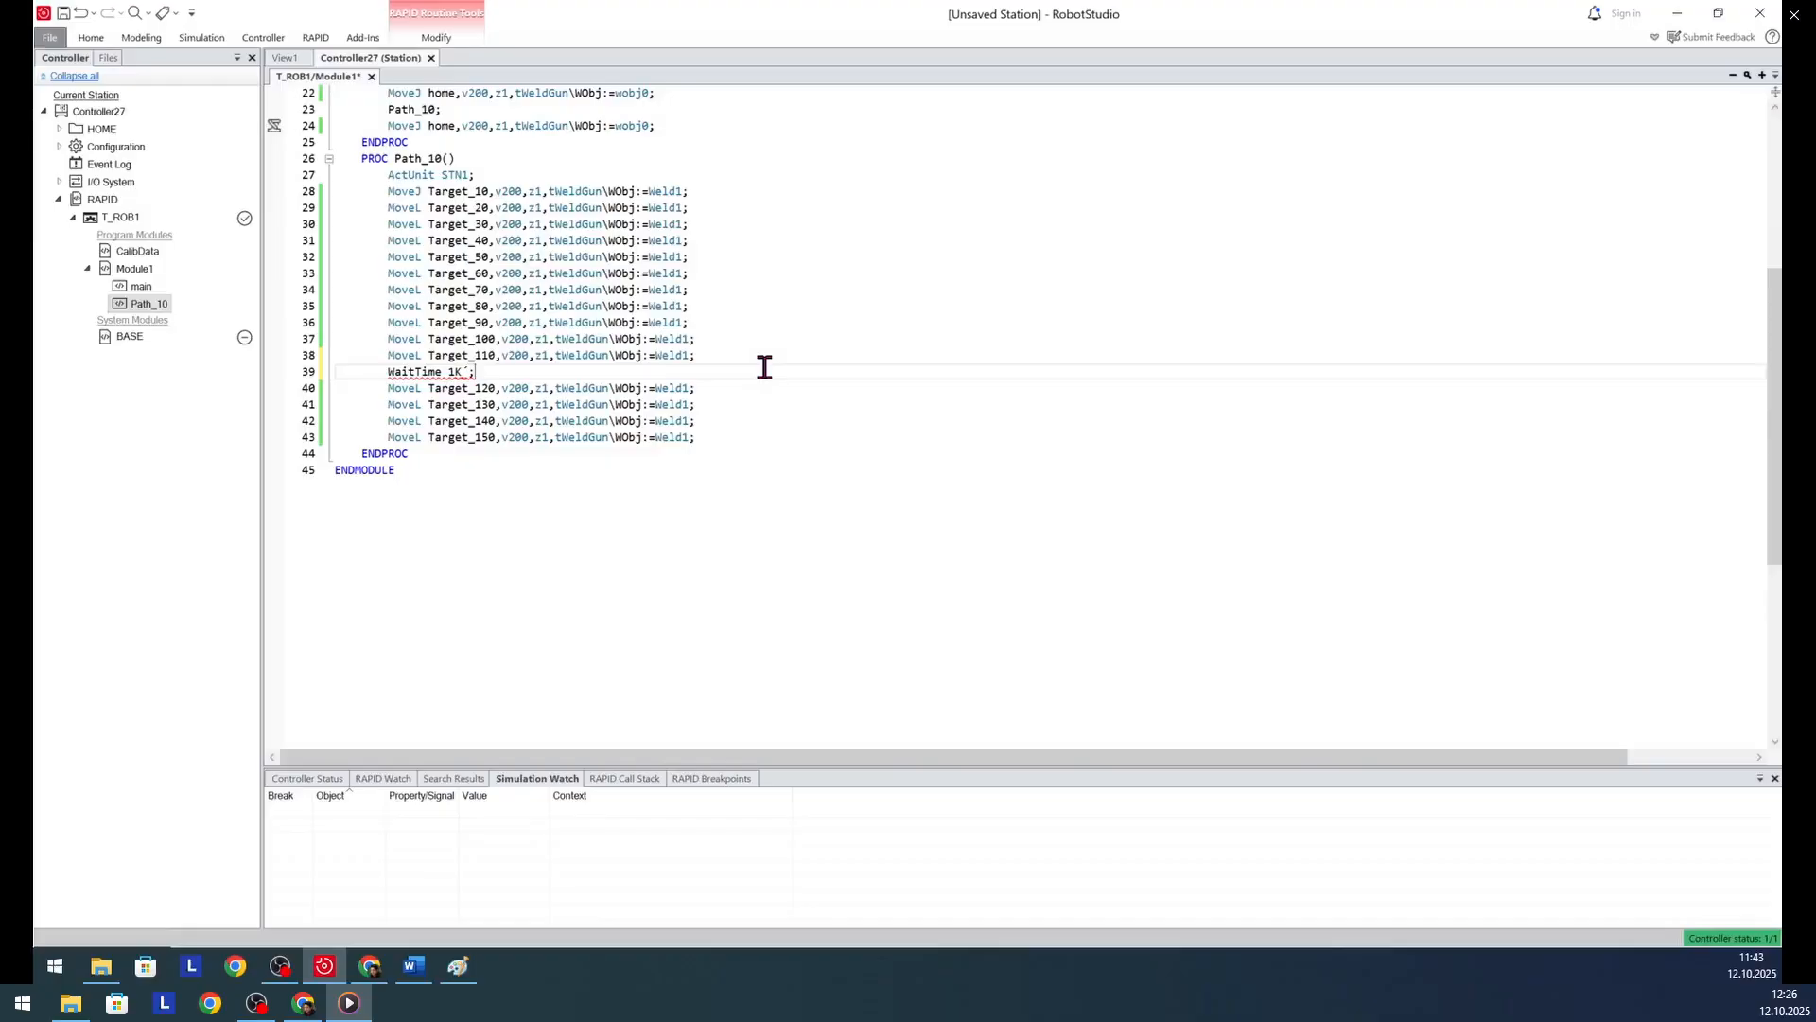
key(BackSpace)
key(BackSpace)
- Apply the edited Module1 code to the controller
scroll(685, 418, up, 7)
click(316, 37)
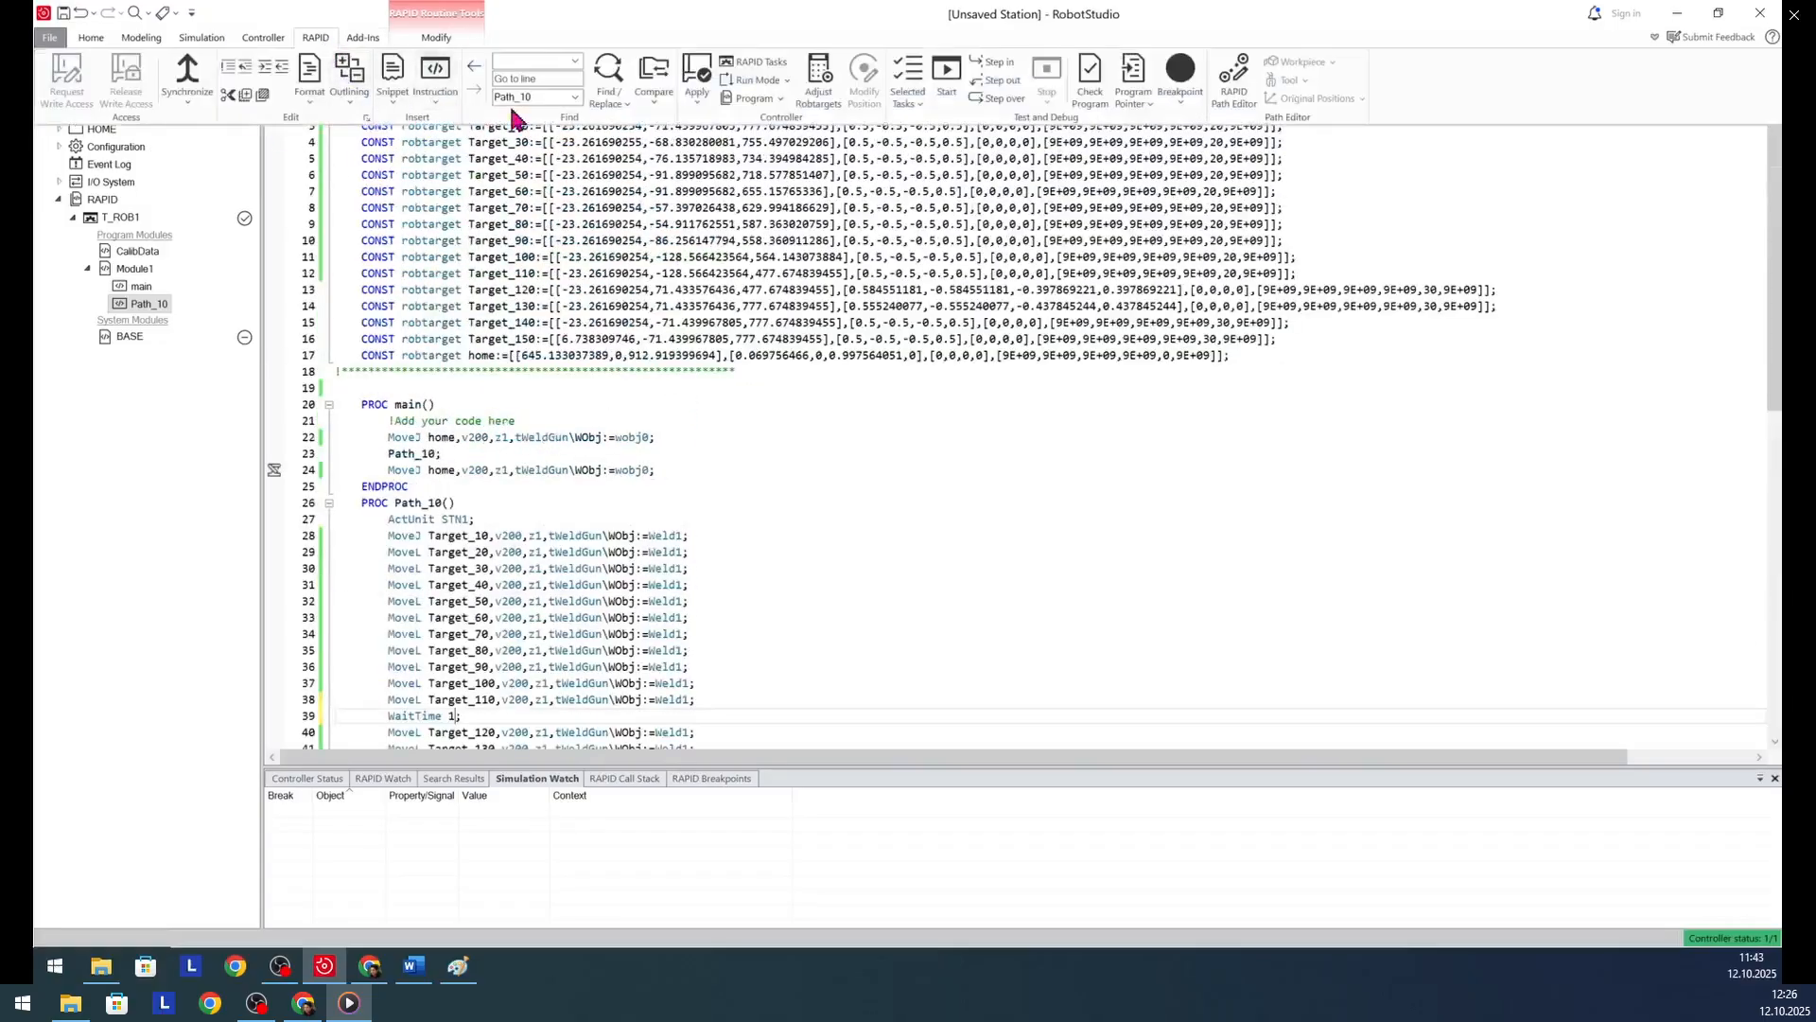
click(701, 80)
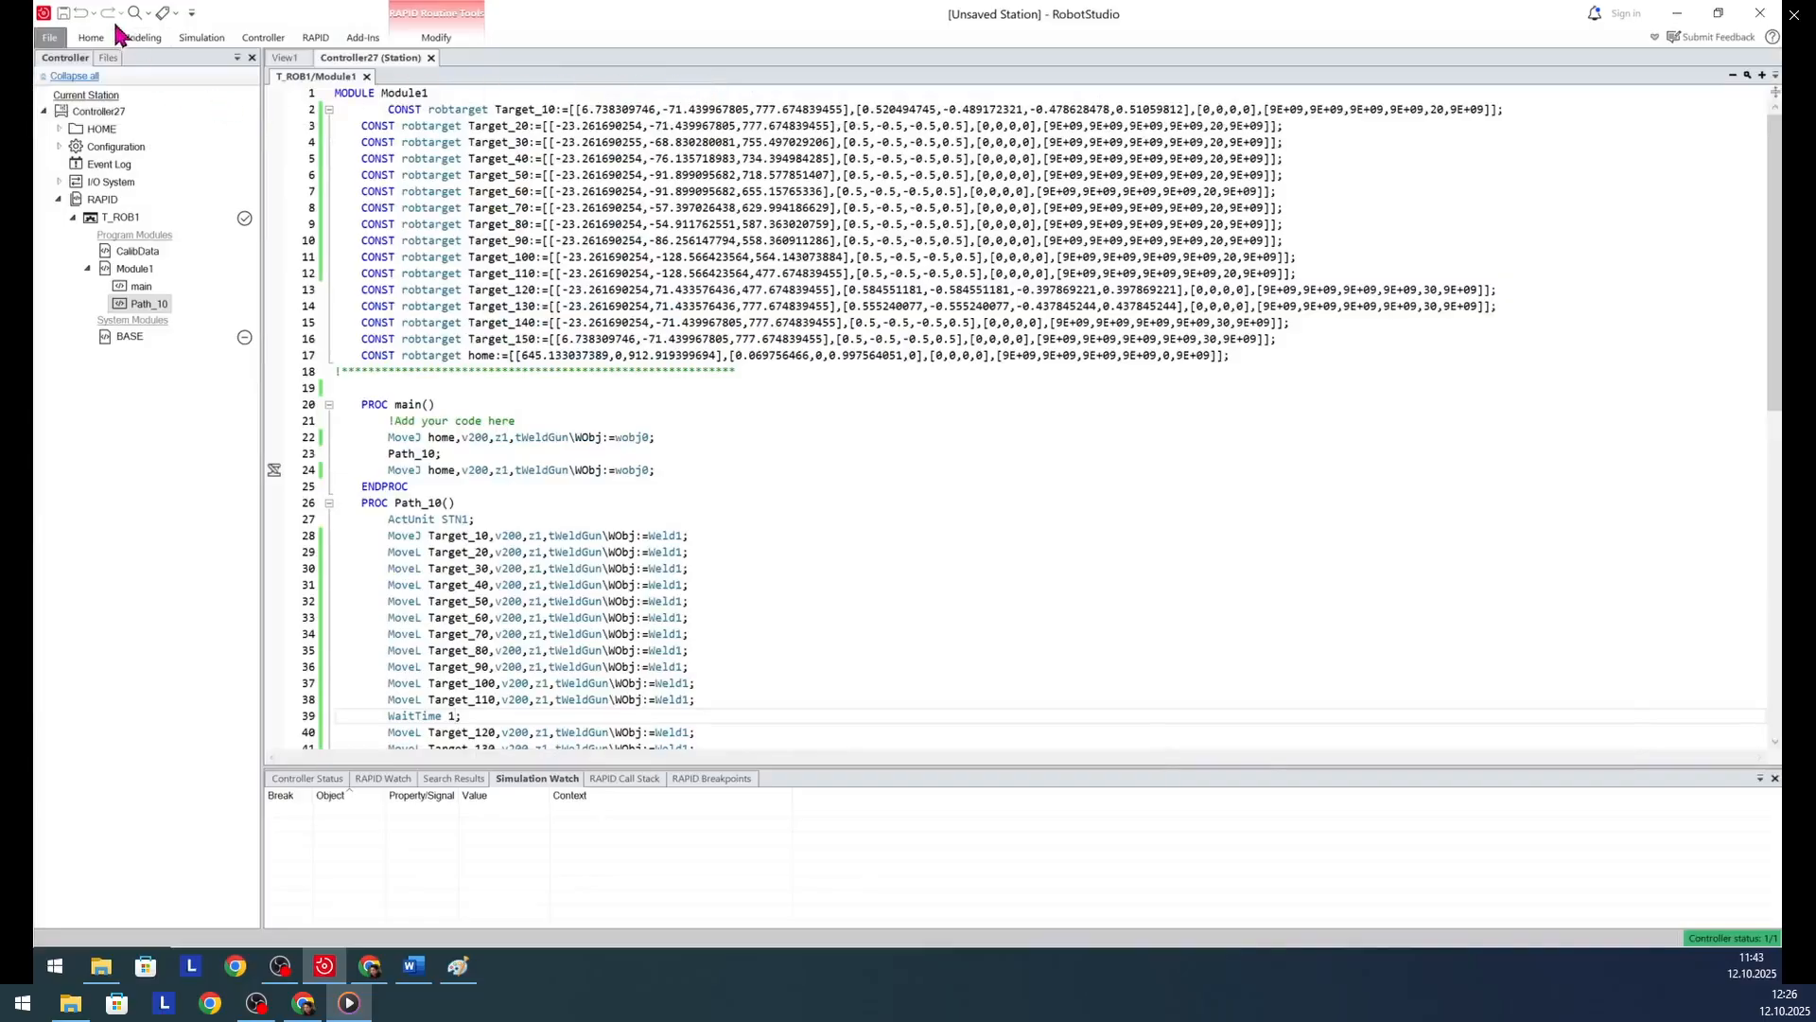
- Synchronize all of Controller27's RAPID content to the station, including main, Path_10, ToolData and WorkObject
click(315, 37)
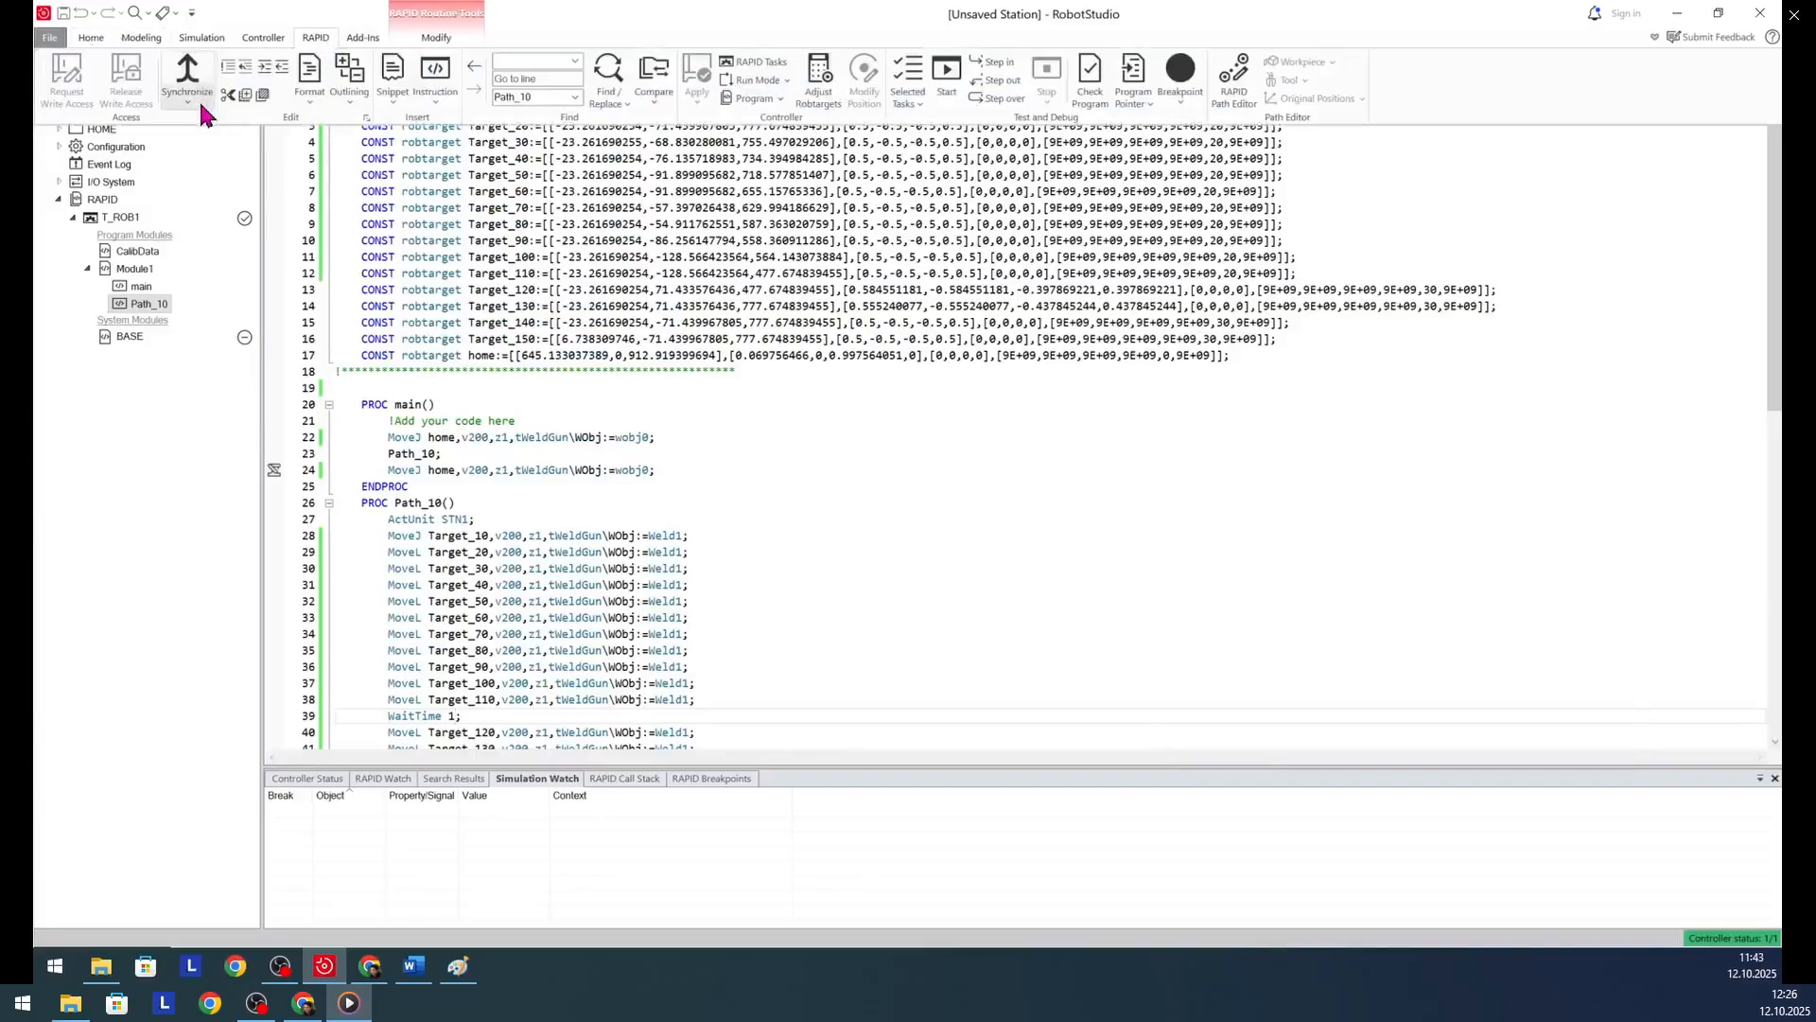
click(201, 108)
click(260, 166)
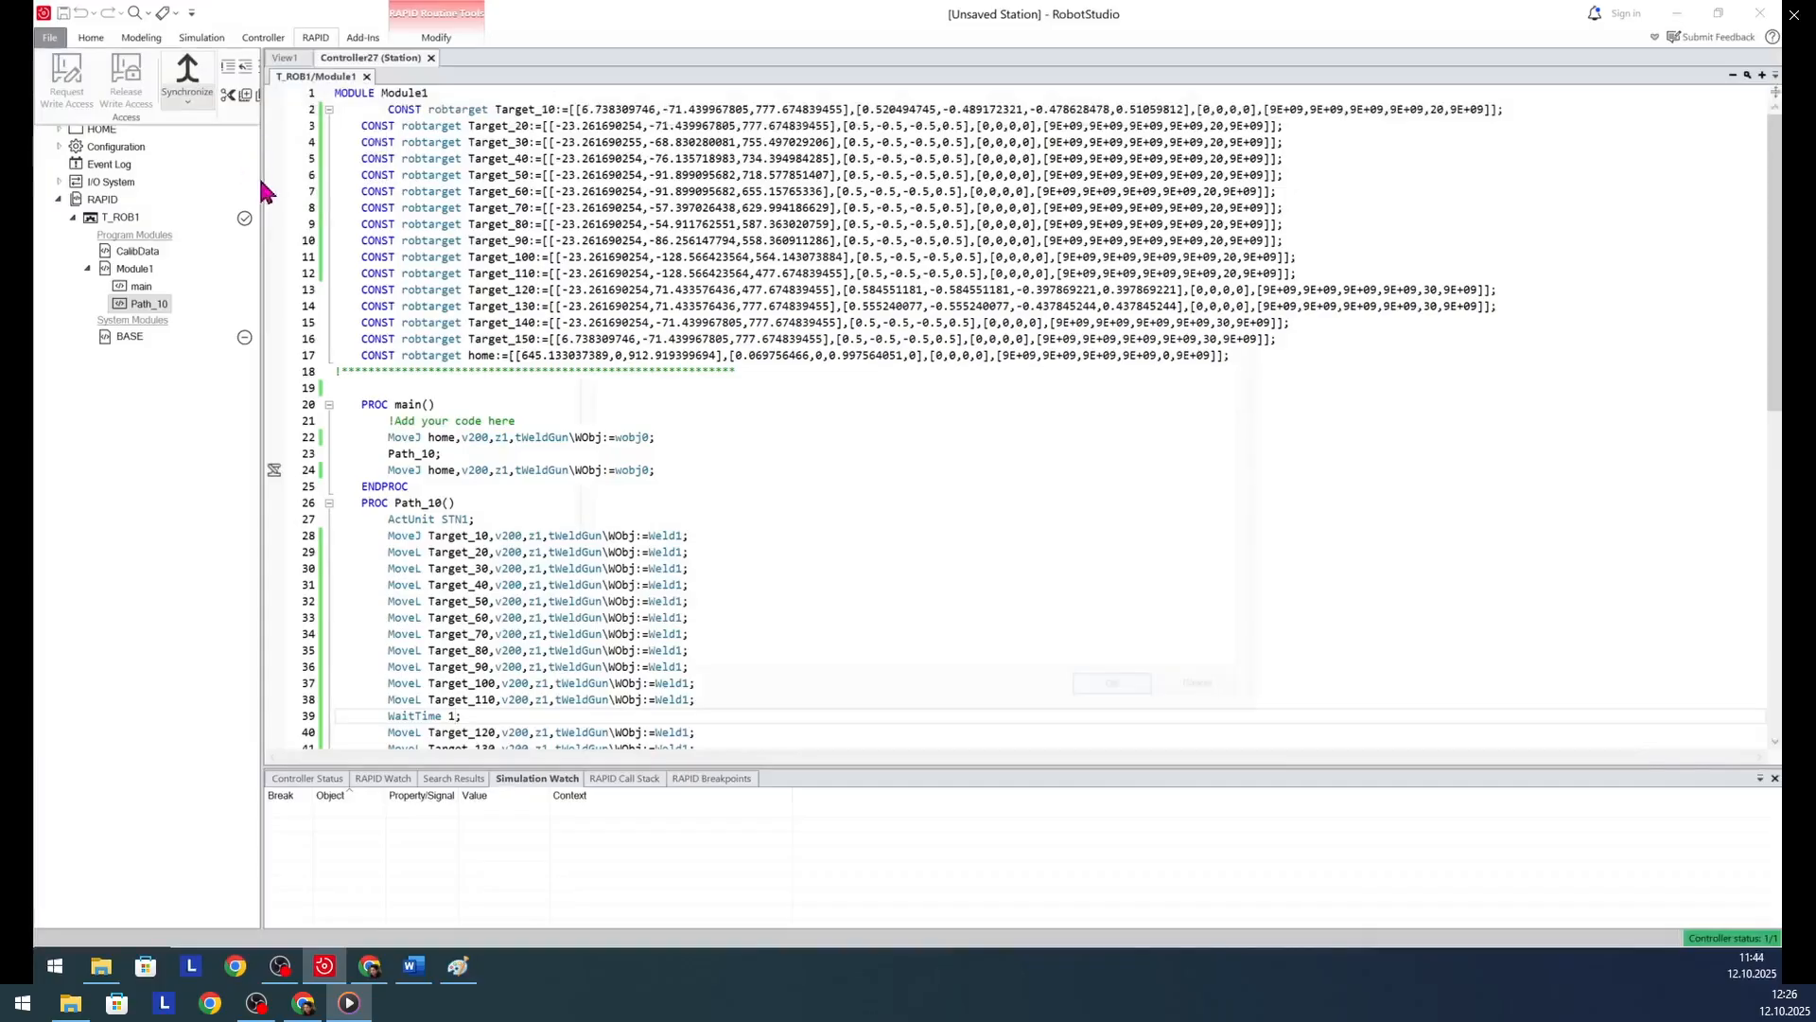
click(790, 299)
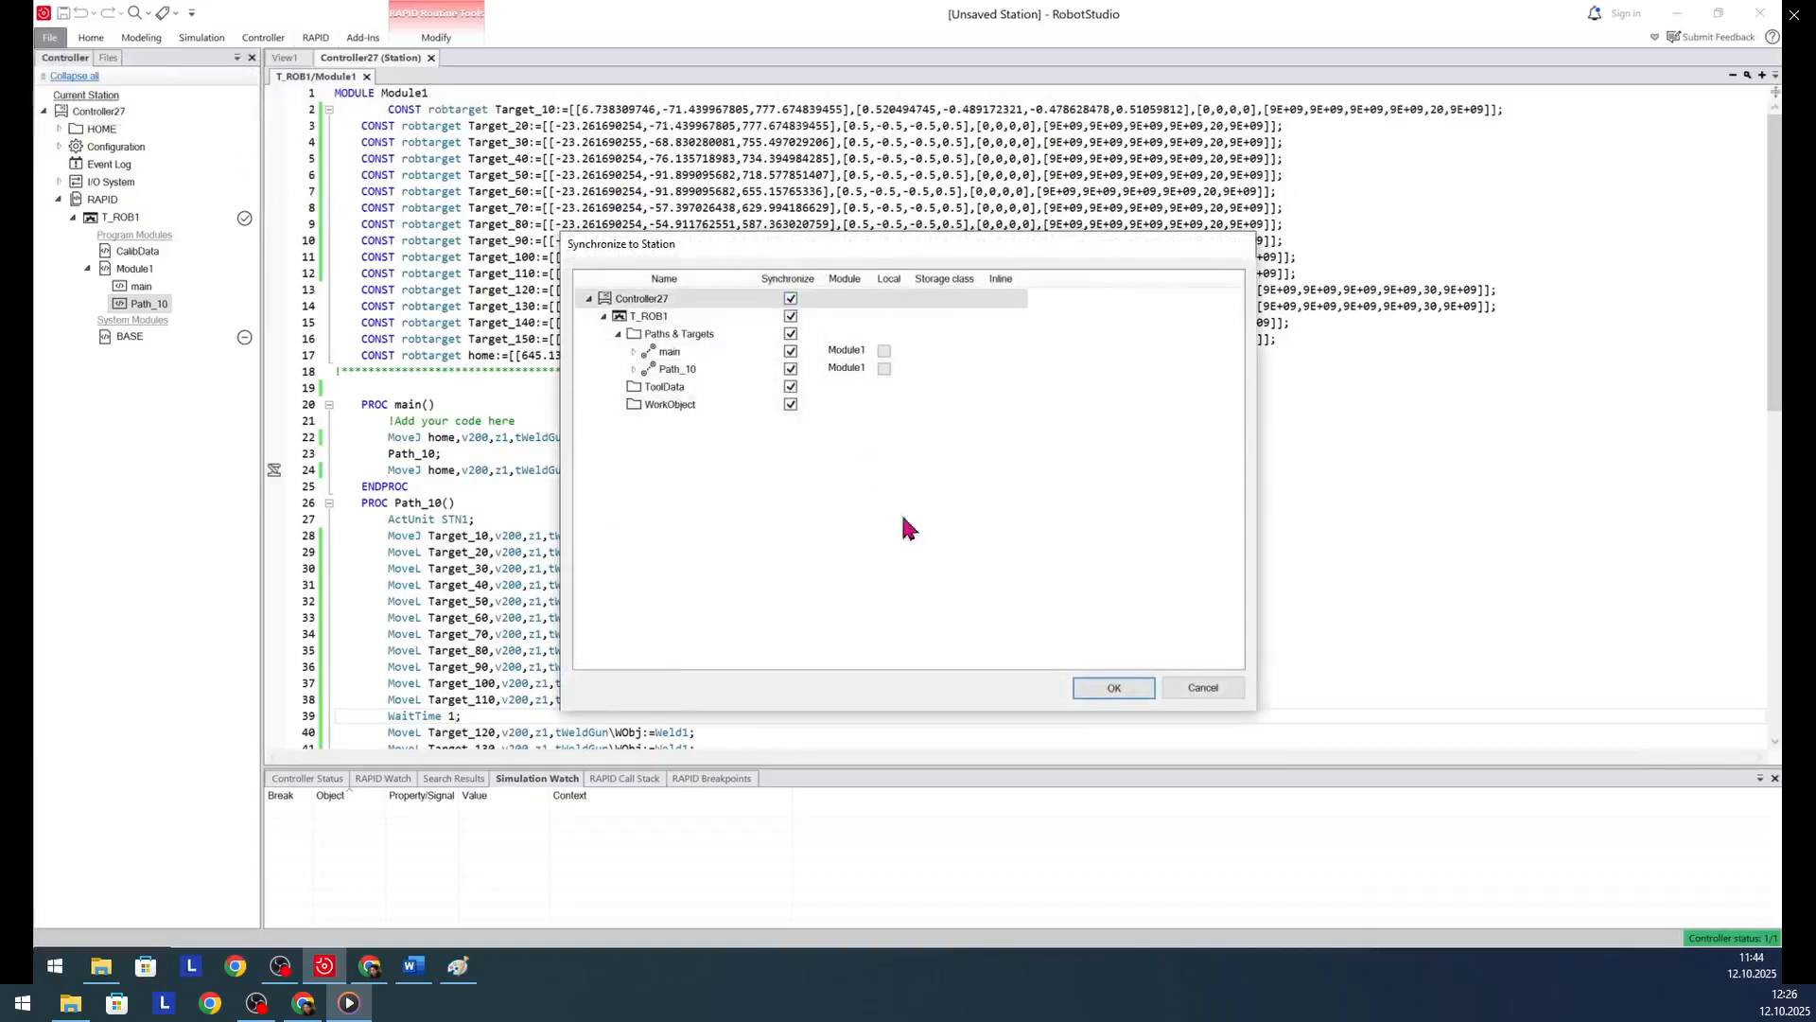
click(1117, 688)
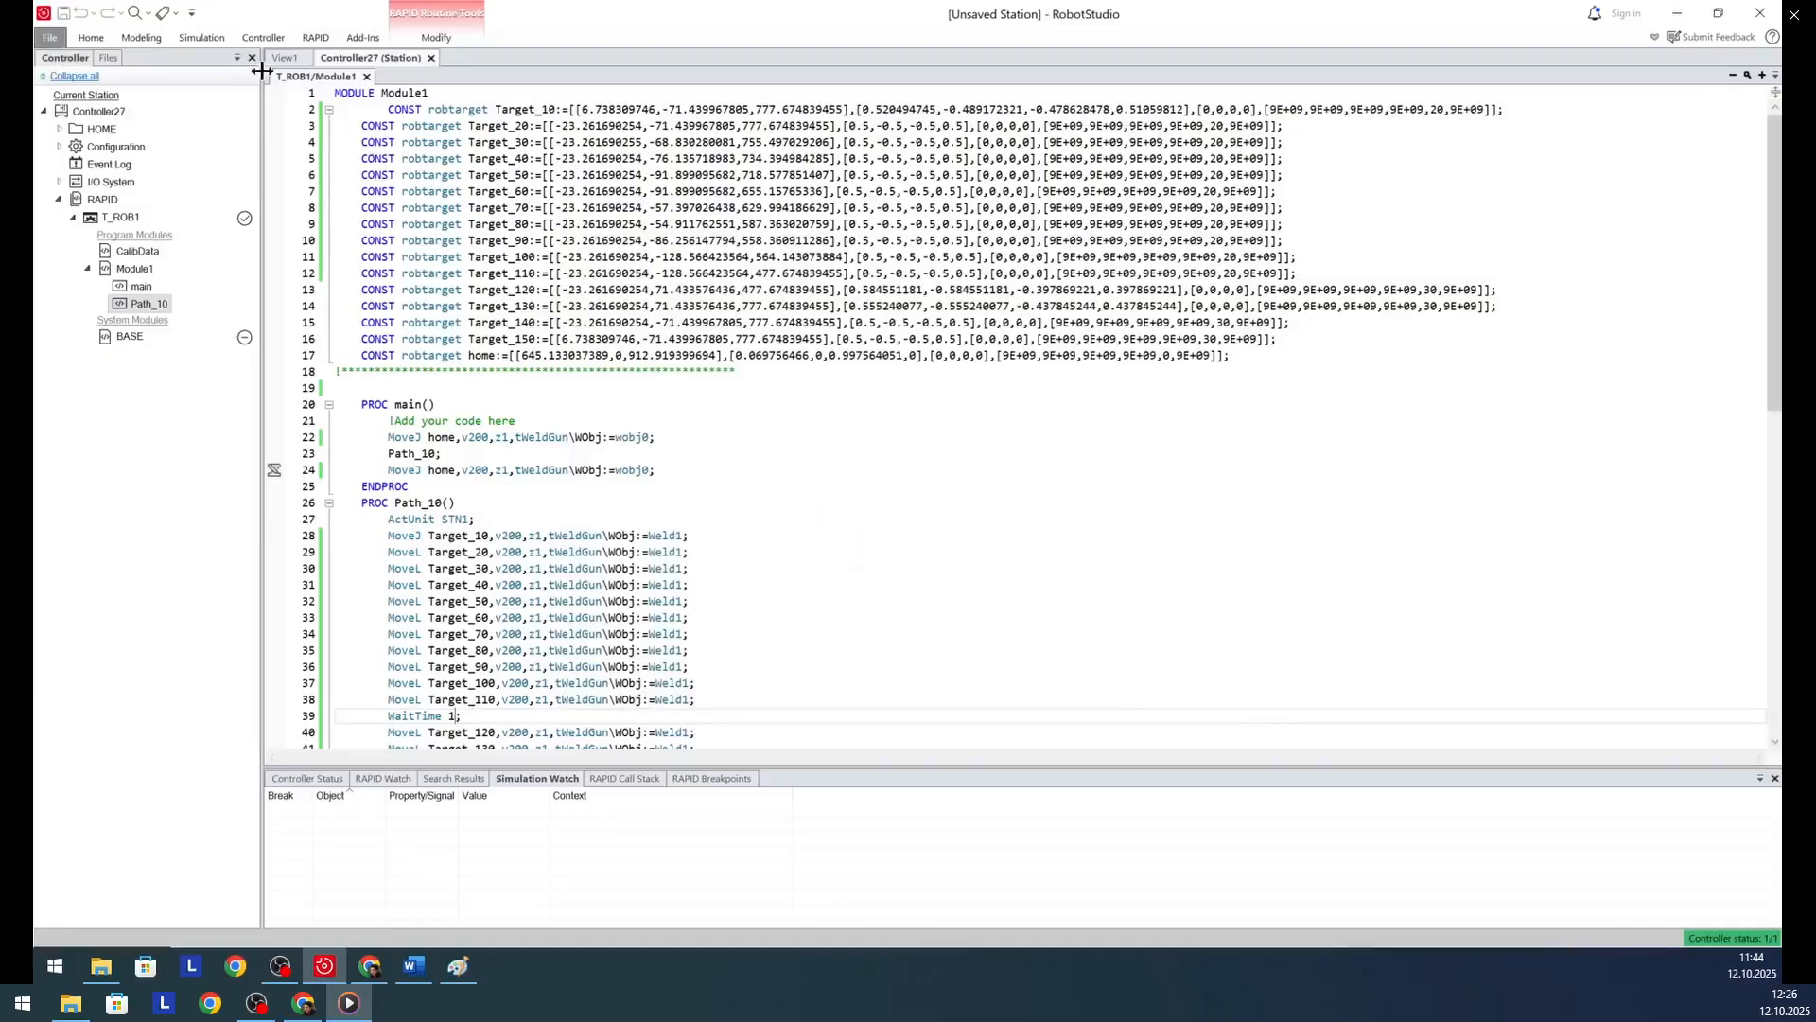
- Run the station simulation with the synchronized Path_10, keeping the robot, positioner and workpiece in sight
click(91, 37)
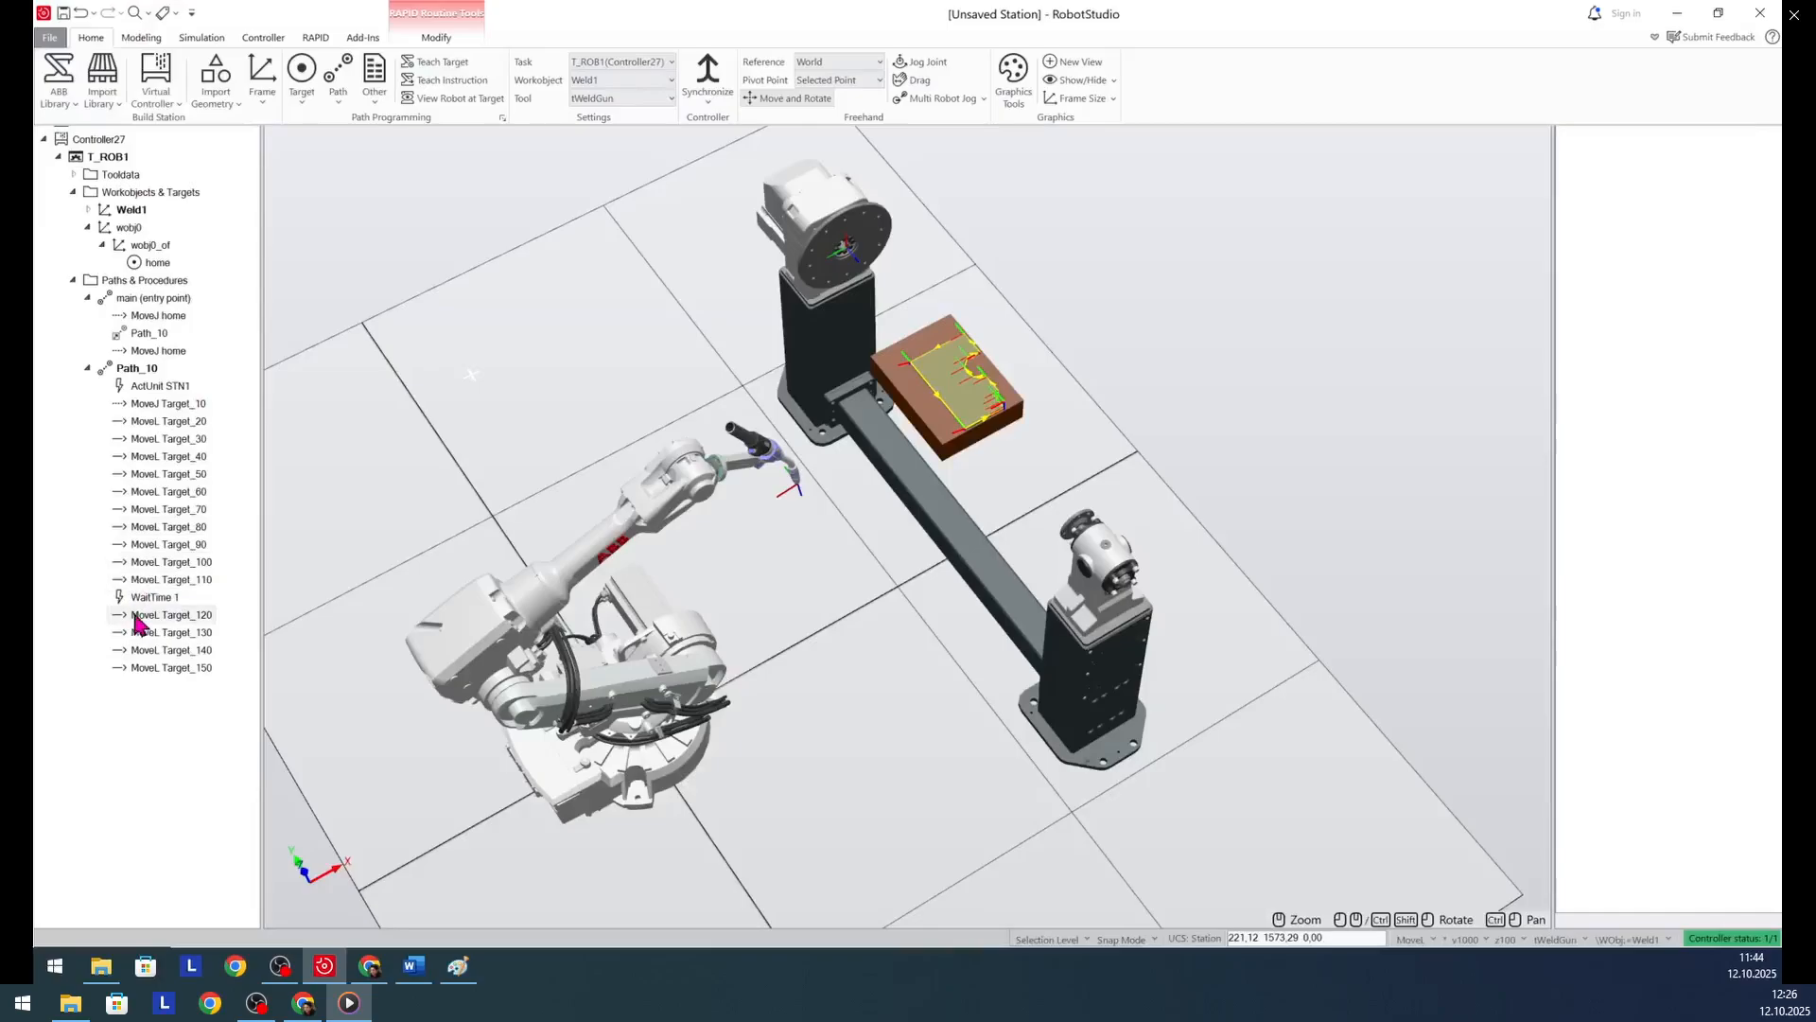
scroll(834, 695, up, 3)
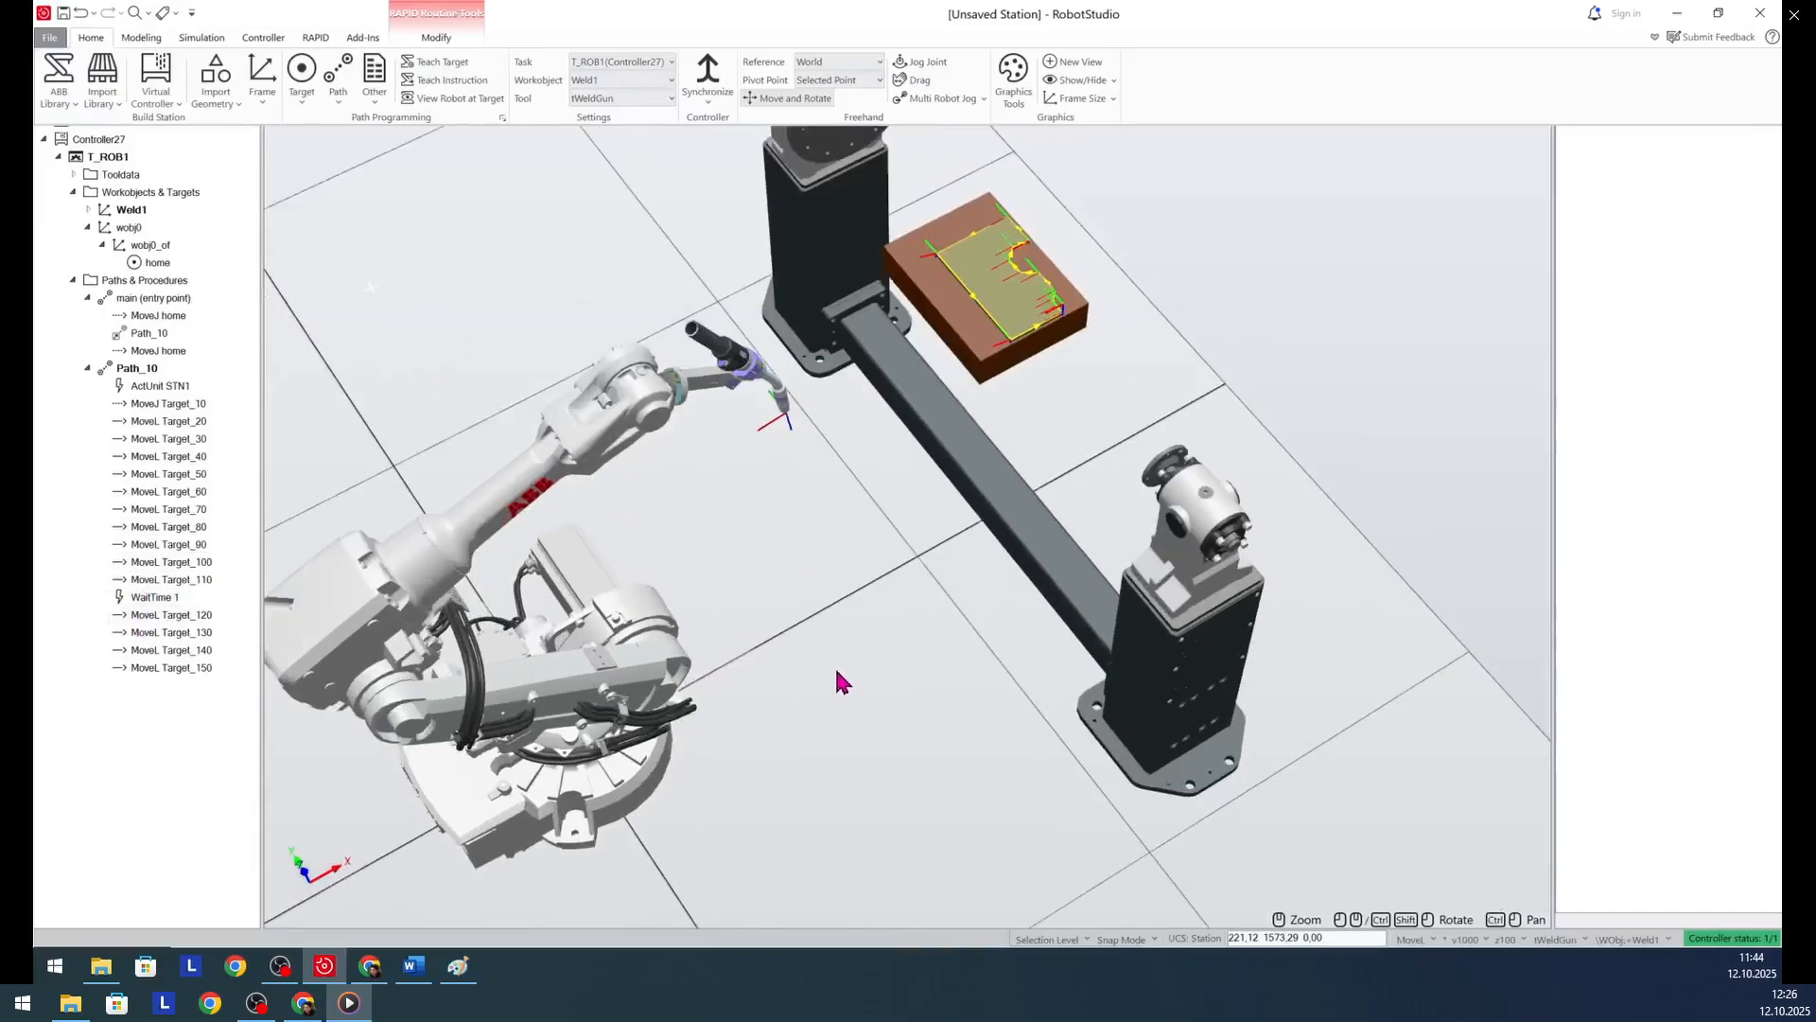
click(201, 37)
click(253, 75)
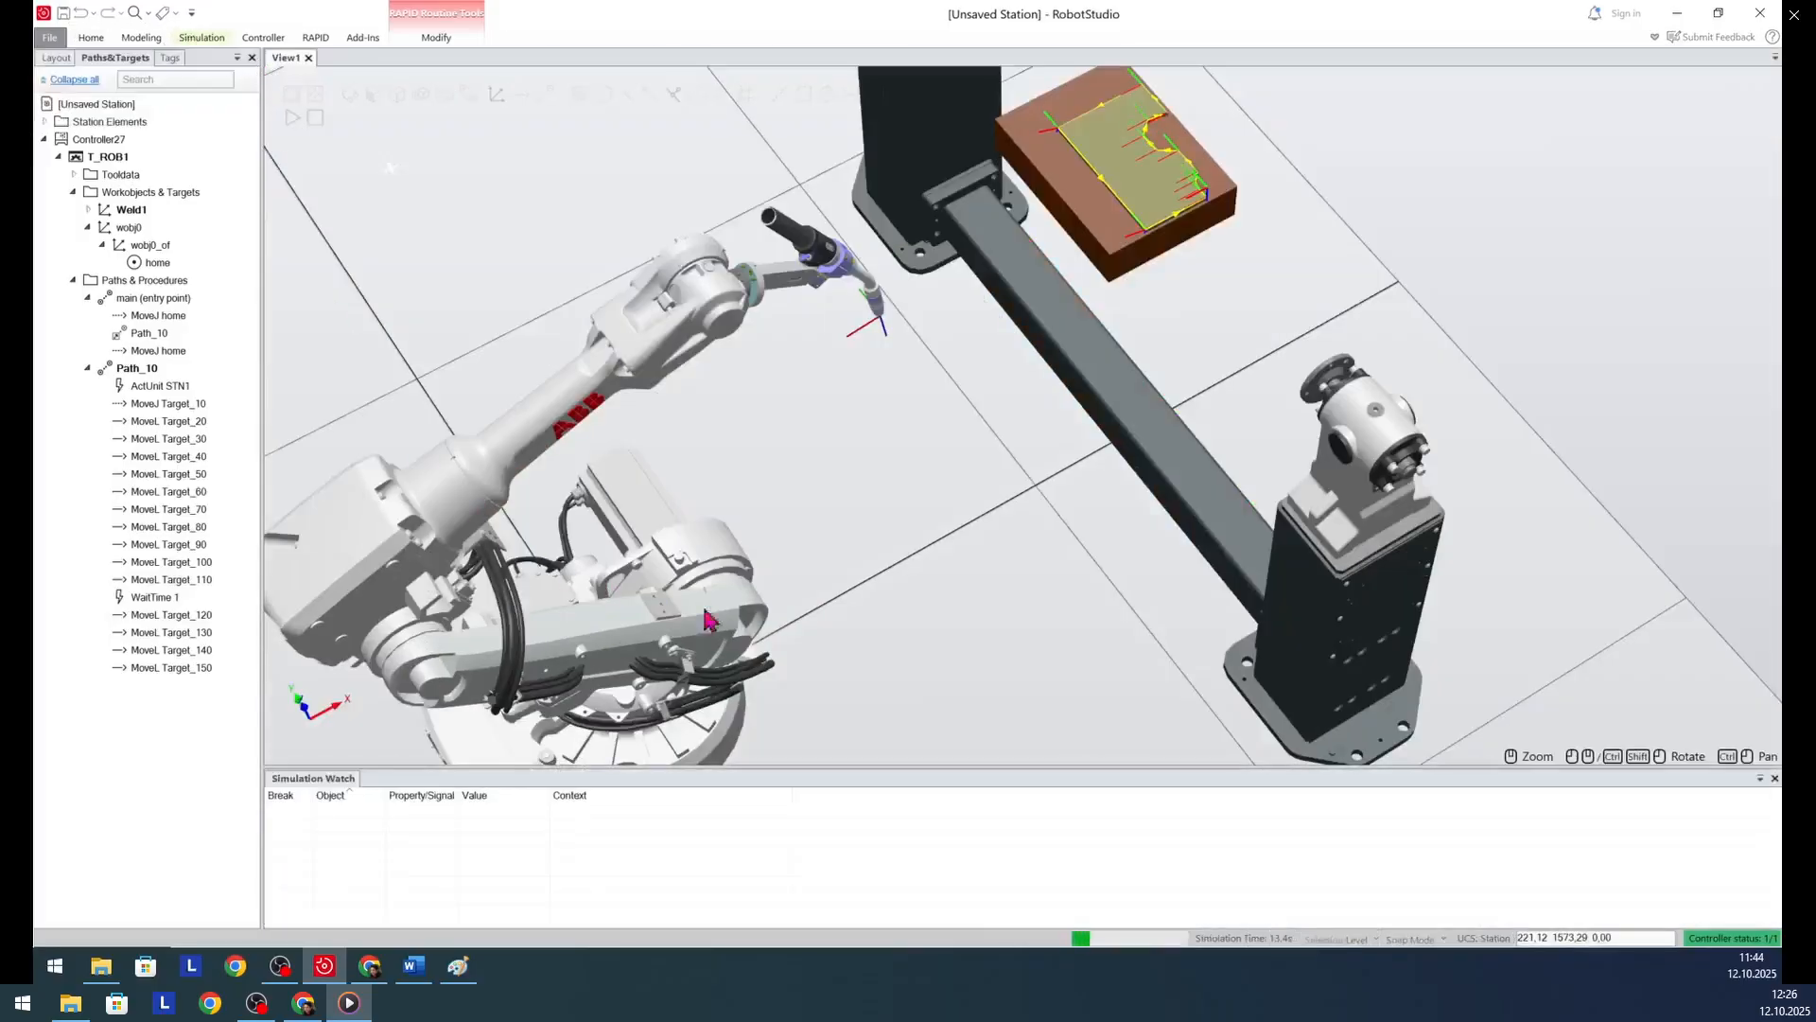
- Replay the simulation with the robot, workpiece and positioner seen from the opposite side
ctrl+shift+drag(941, 728, 938, 699)
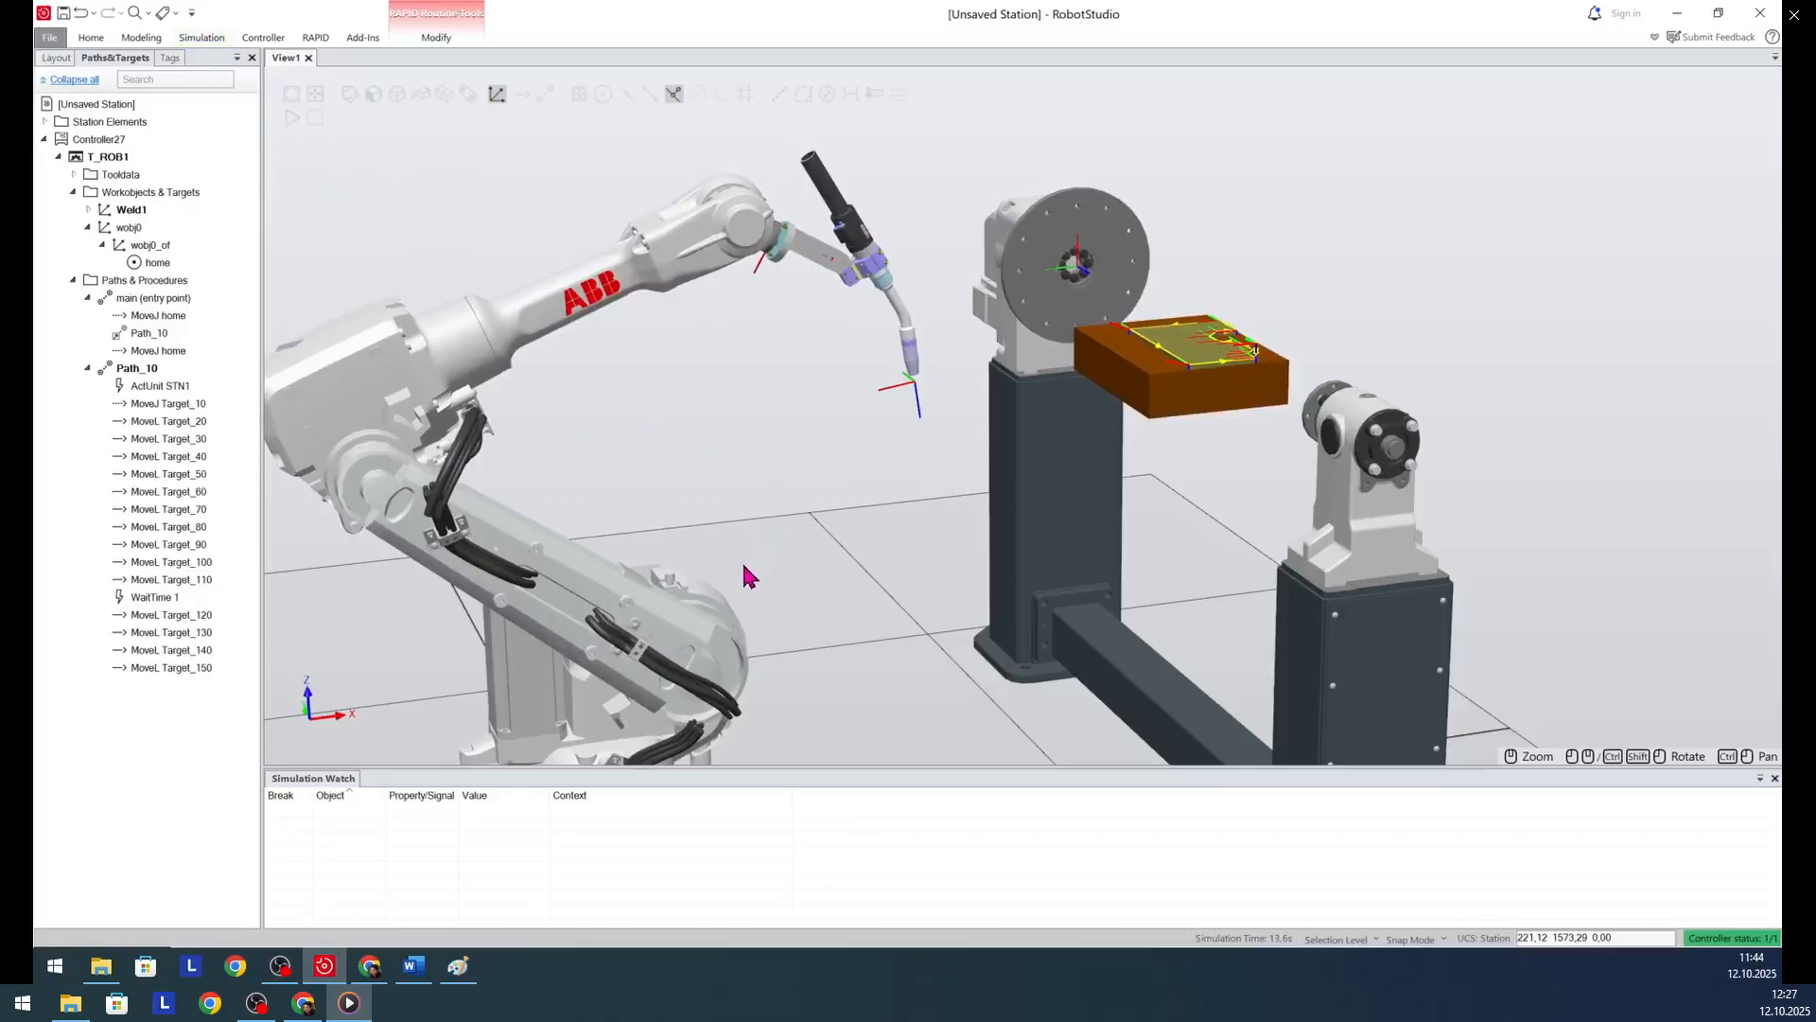
ctrl+shift+drag(777, 560, 1021, 719)
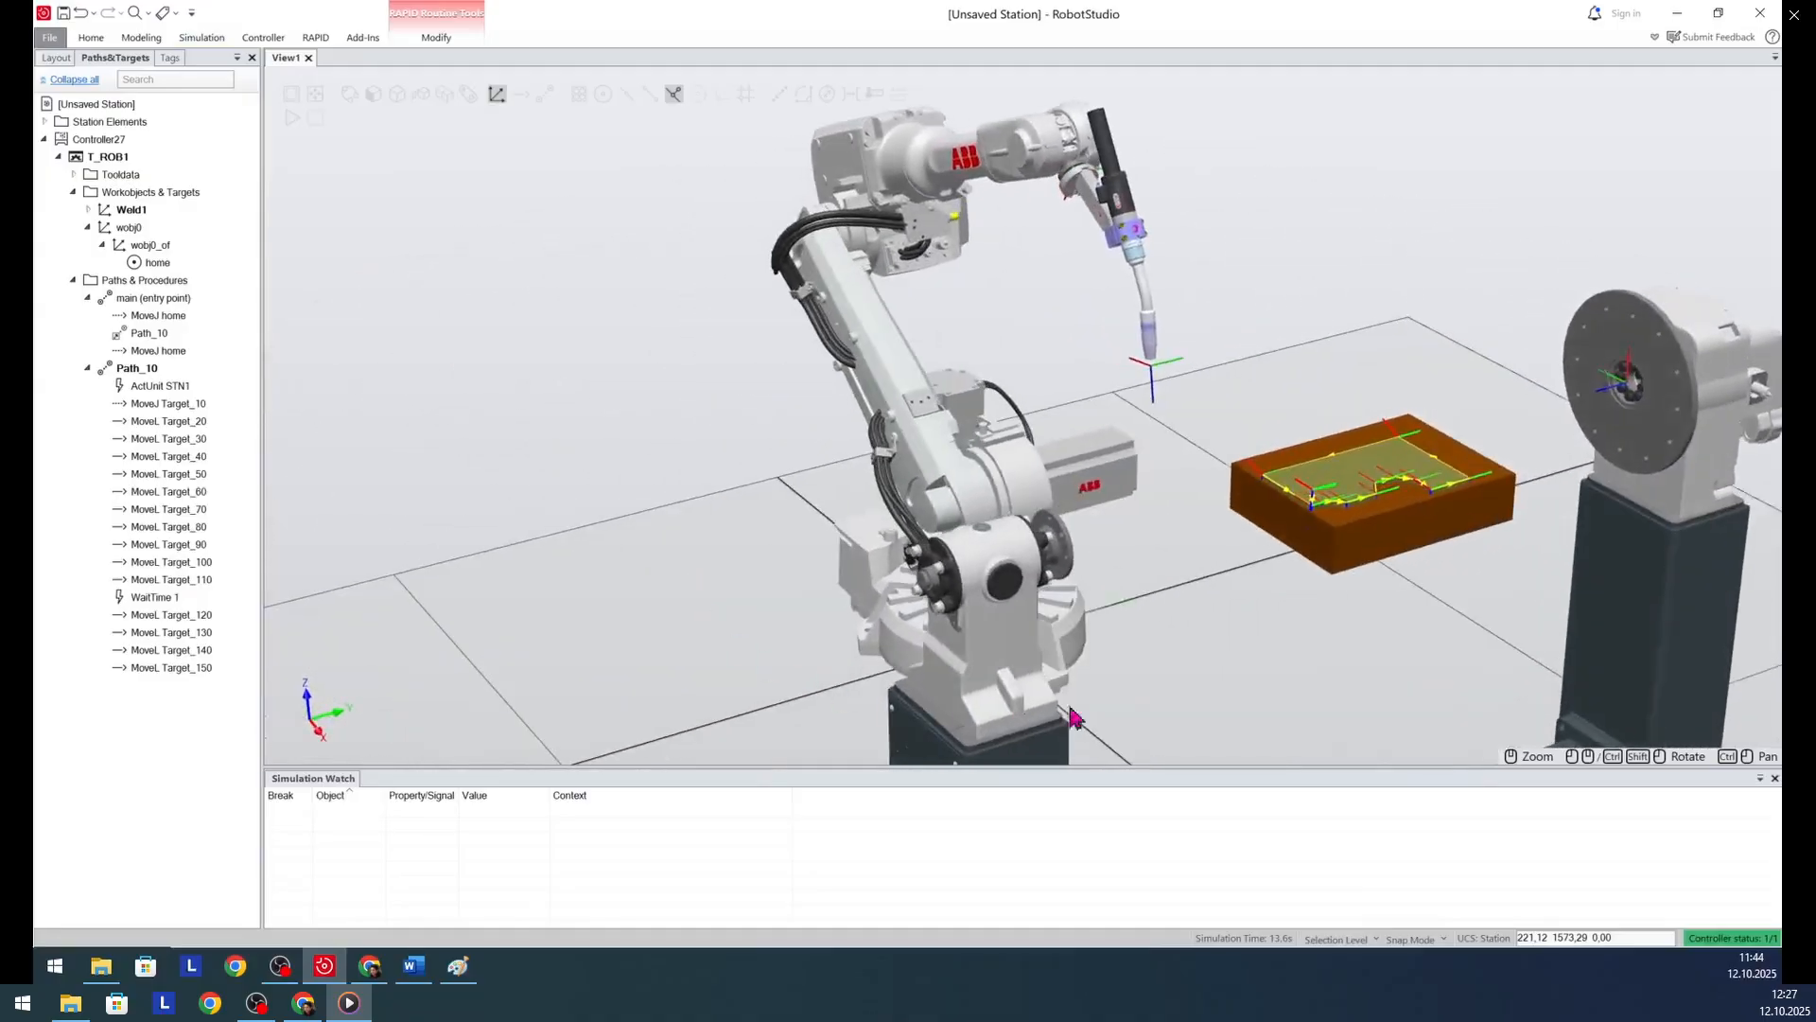
ctrl+shift+drag(1432, 687, 1284, 702)
scroll(1235, 683, down, 5)
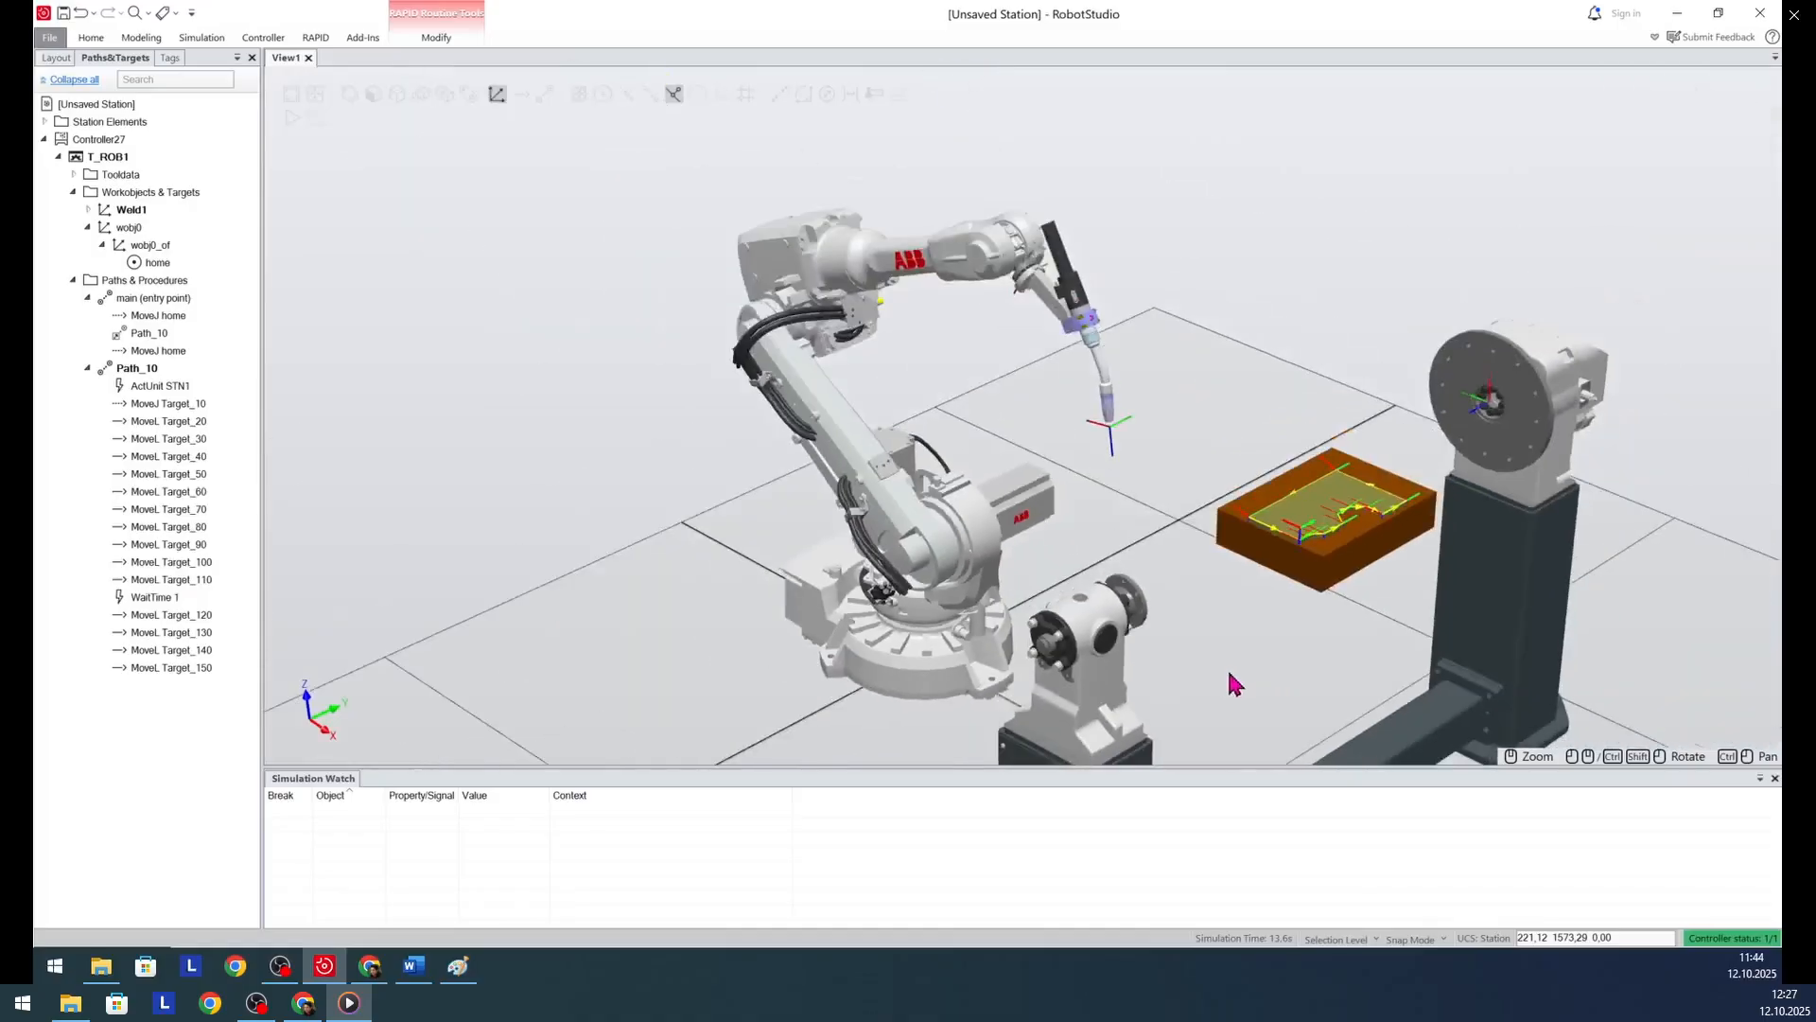
click(292, 115)
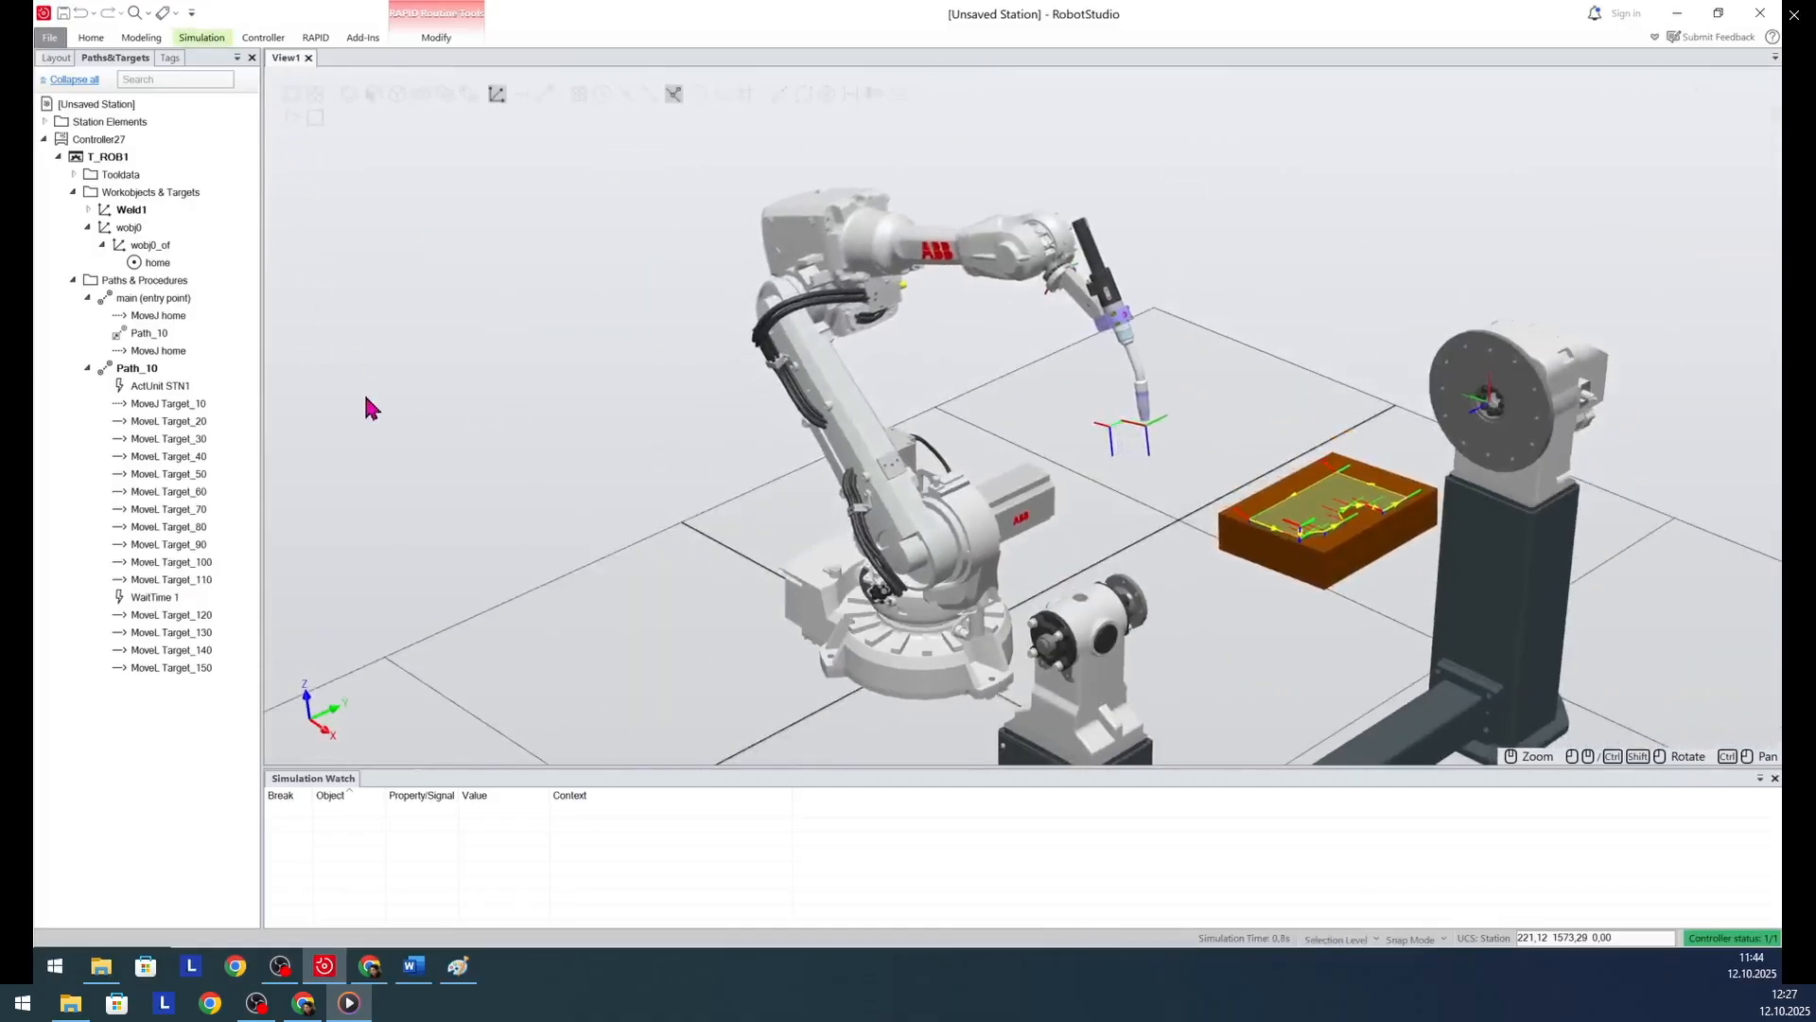